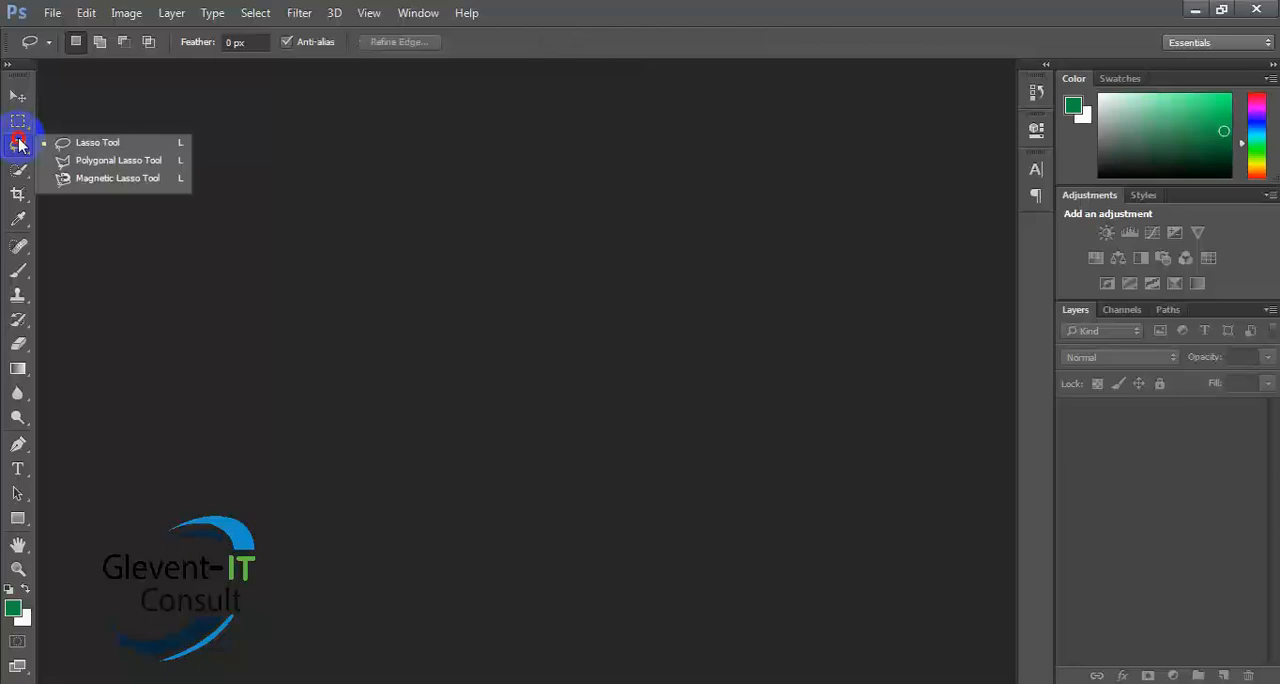
# - Create a new blank document with a white background
pyautogui.click(21, 148)
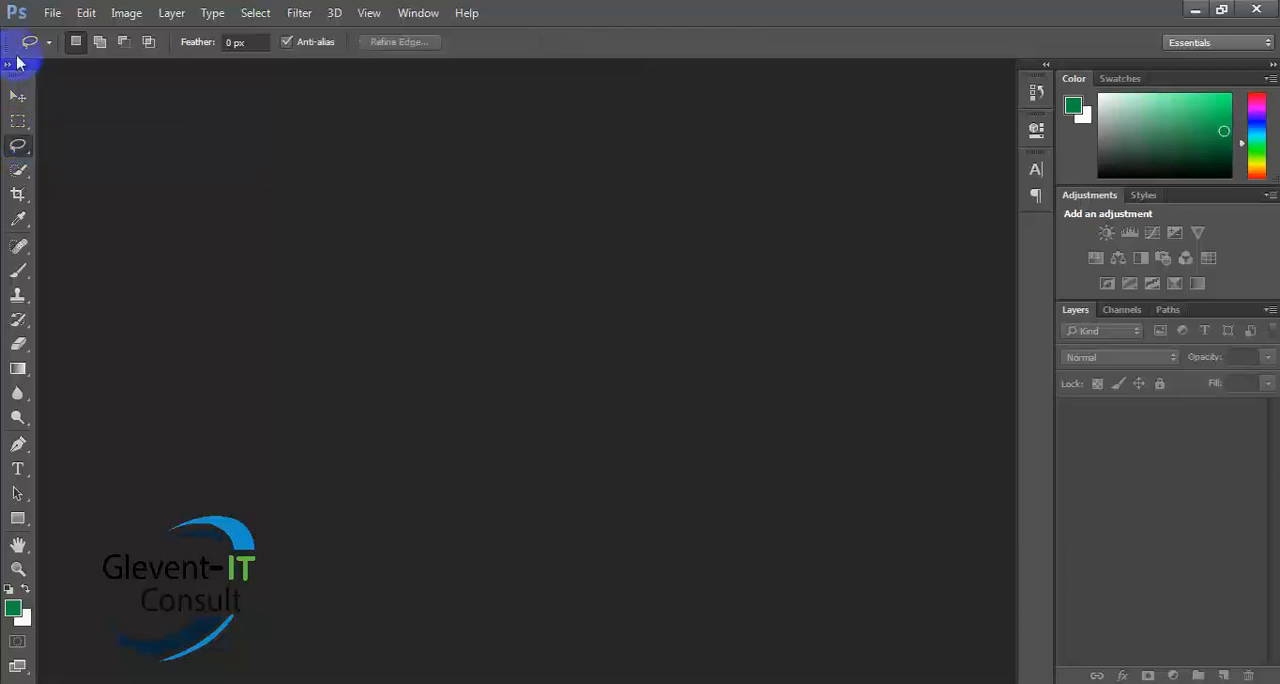
pyautogui.click(52, 14)
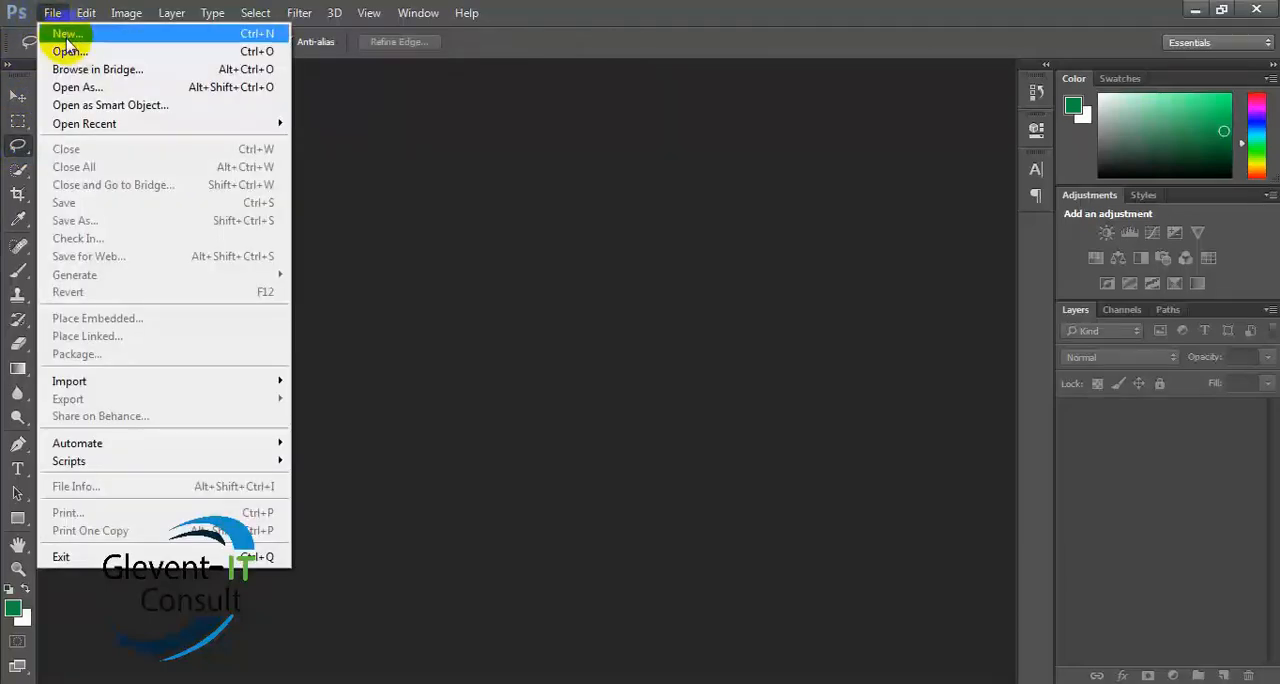
pyautogui.click(62, 34)
pyautogui.click(850, 142)
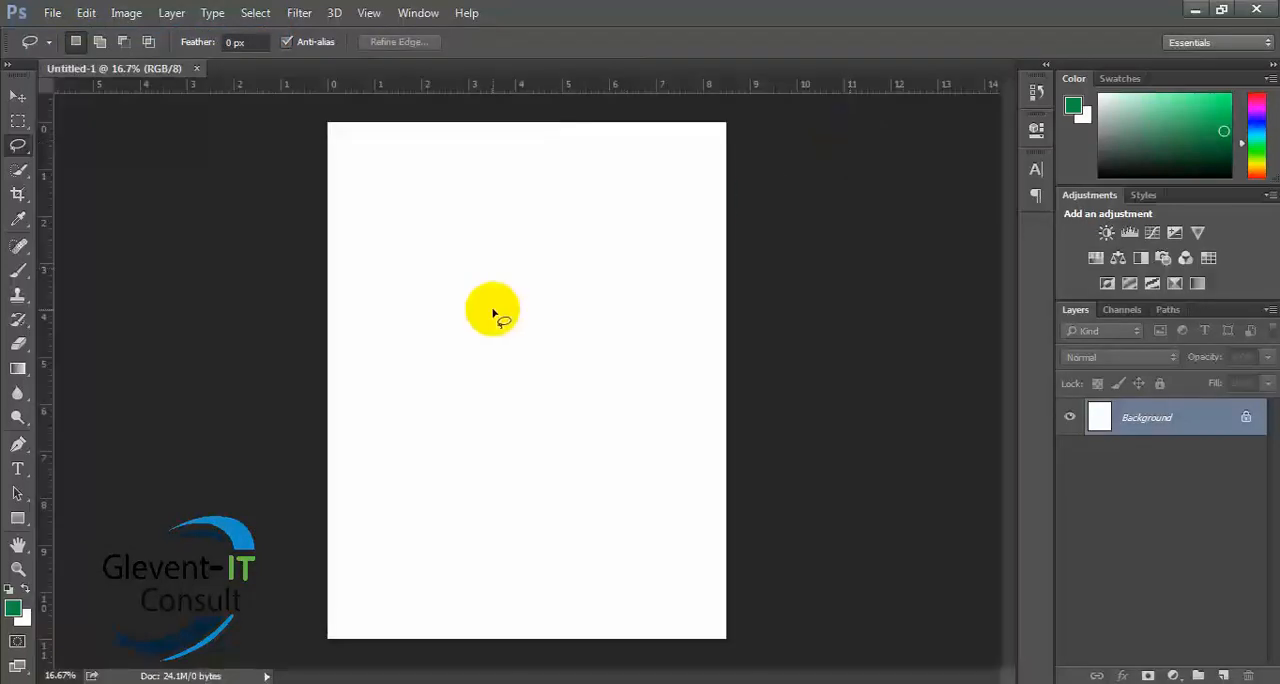
# - Activate the Move tool and open the jeans image img02.jpg from the Class_03 folder
pyautogui.click(18, 96)
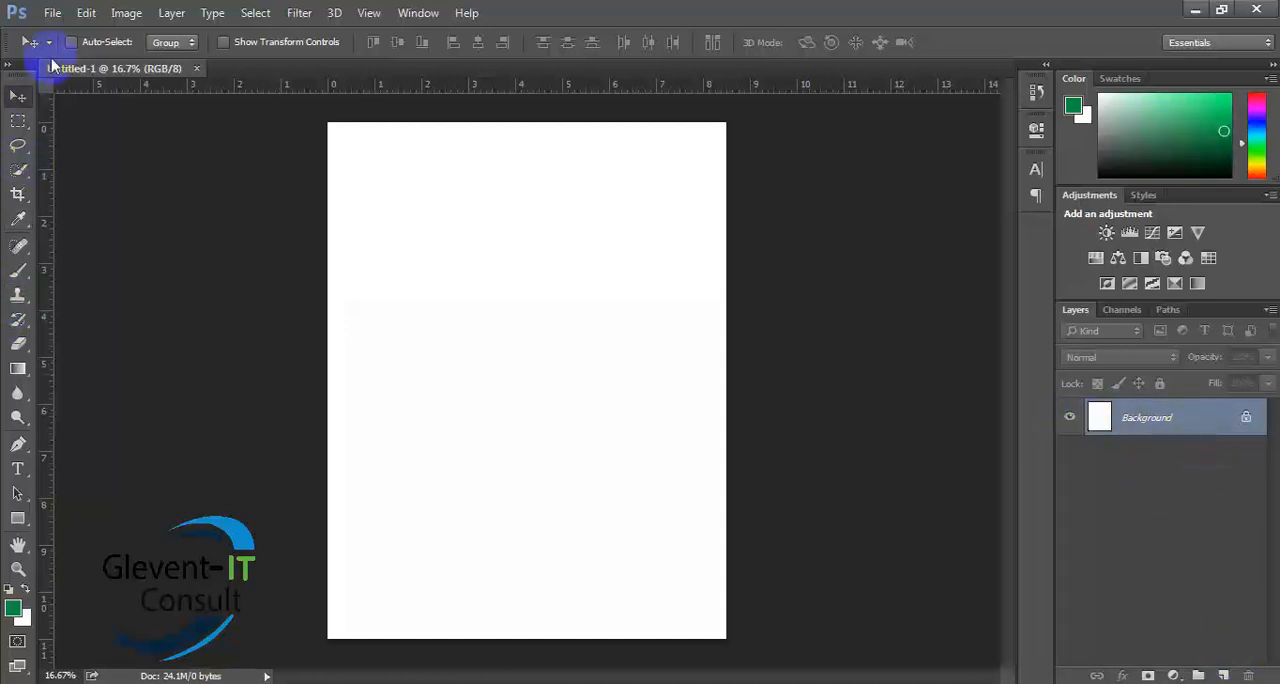
pyautogui.click(50, 12)
pyautogui.click(58, 53)
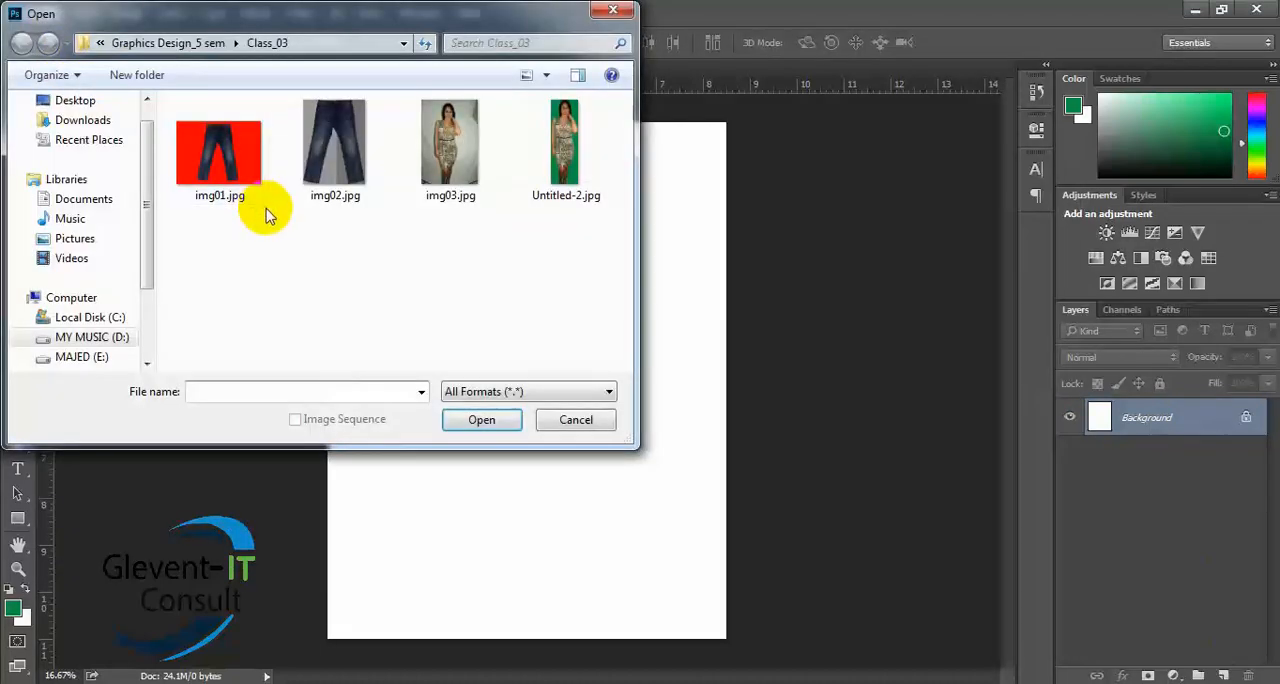
pyautogui.doubleClick(340, 155)
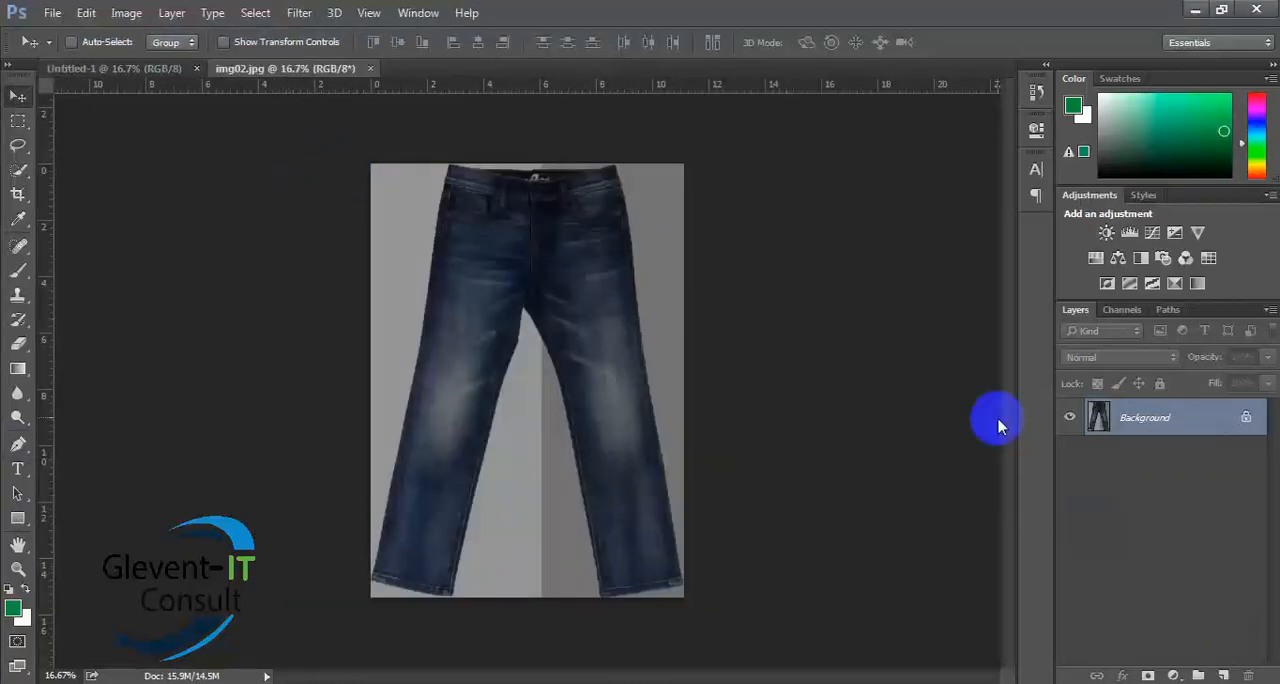
# - Duplicate the jeans image's layer three times by copying each newest layer
pyautogui.moveTo(1216, 421); pyautogui.dragTo(1220, 675)
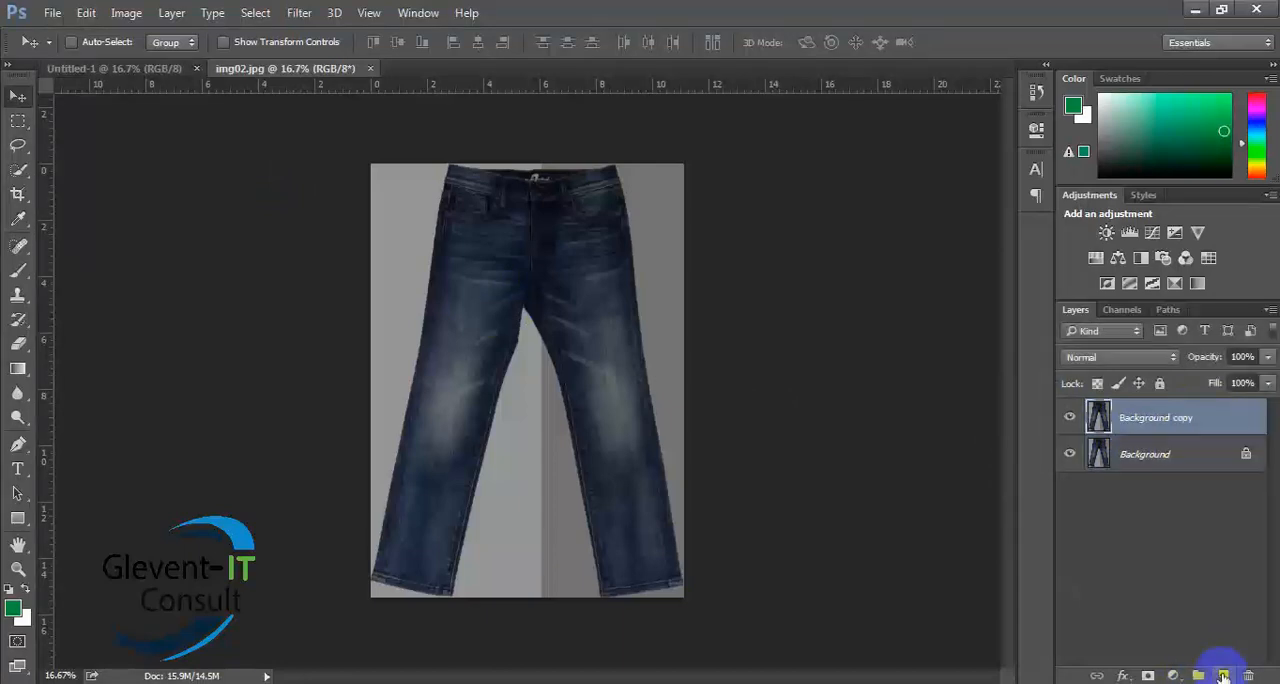
pyautogui.moveTo(1182, 428); pyautogui.dragTo(1227, 677)
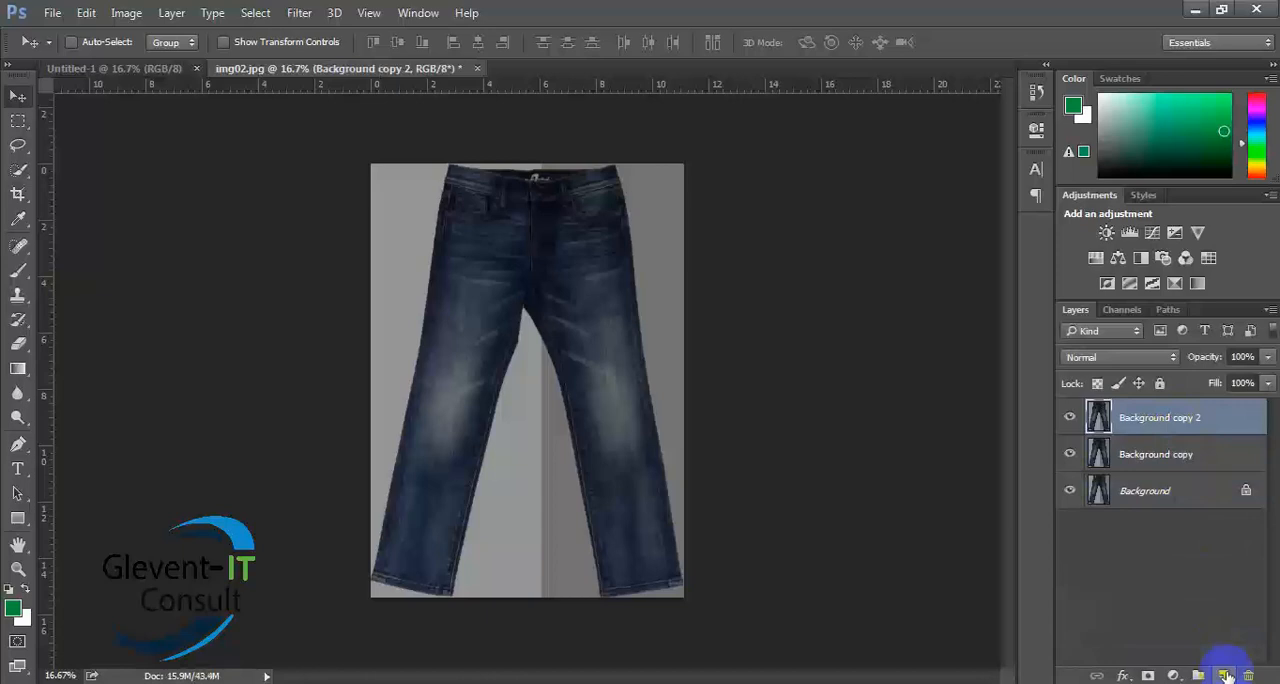
pyautogui.moveTo(1203, 421); pyautogui.dragTo(1226, 676)
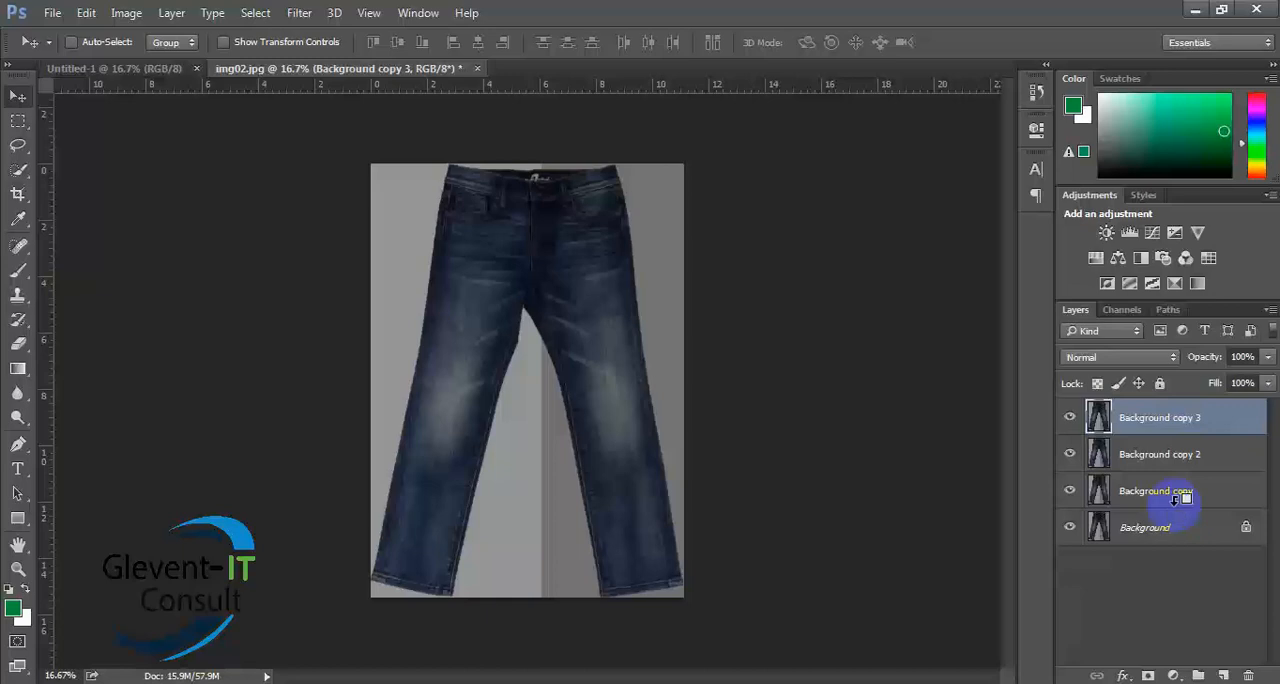
# - Delete the three copied jeans layers, keeping only the original Background layer
pyautogui.press('Delete')
pyautogui.press('Delete')
pyautogui.press('Delete')
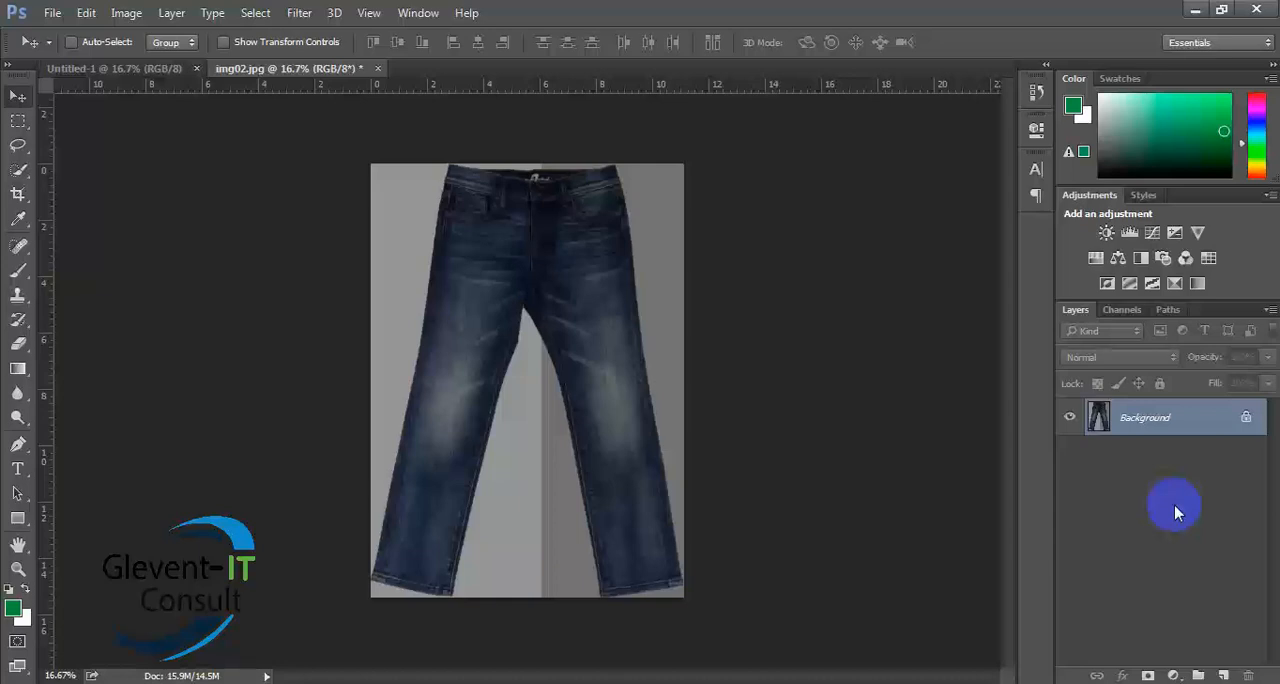
# - Duplicate the Background layer of the jeans image three times
pyautogui.hotkey('ctrl', 'j')
pyautogui.hotkey('ctrl', 'j')
pyautogui.hotkey('ctrl', 'j')
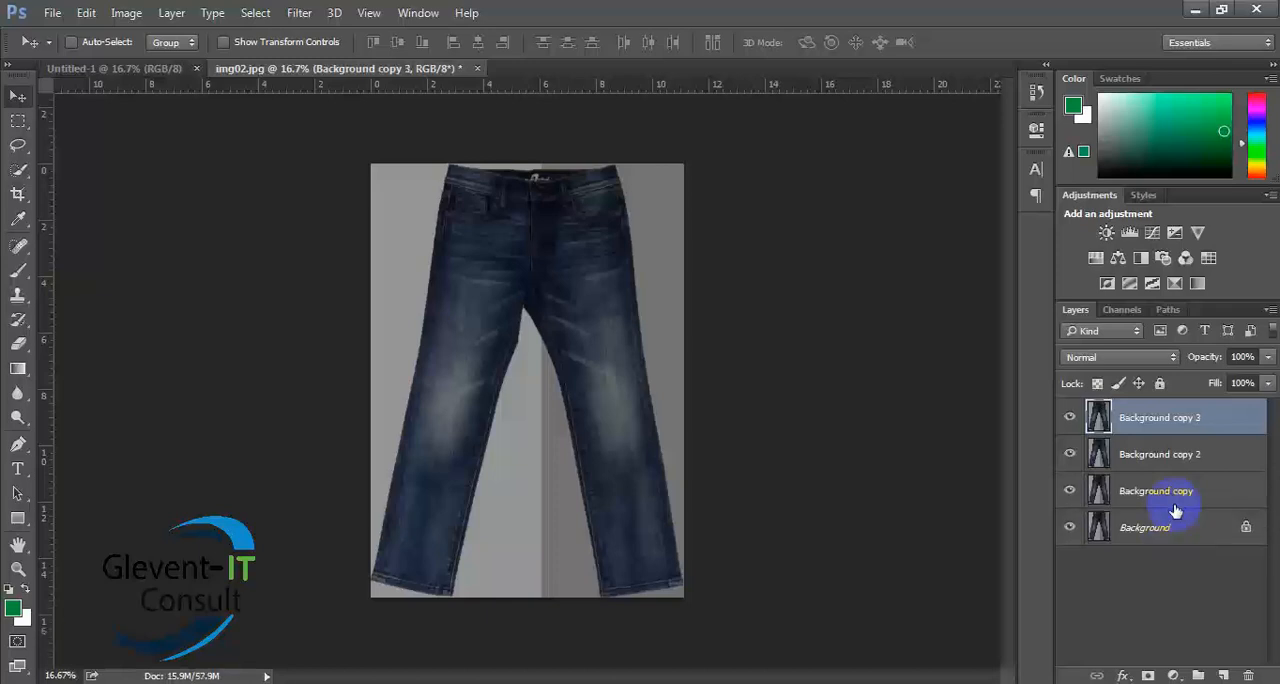
# - Browse for a file to open on drive D: in Design crowd, open project, the 45_Business Cards folder, Project File
pyautogui.click(51, 13)
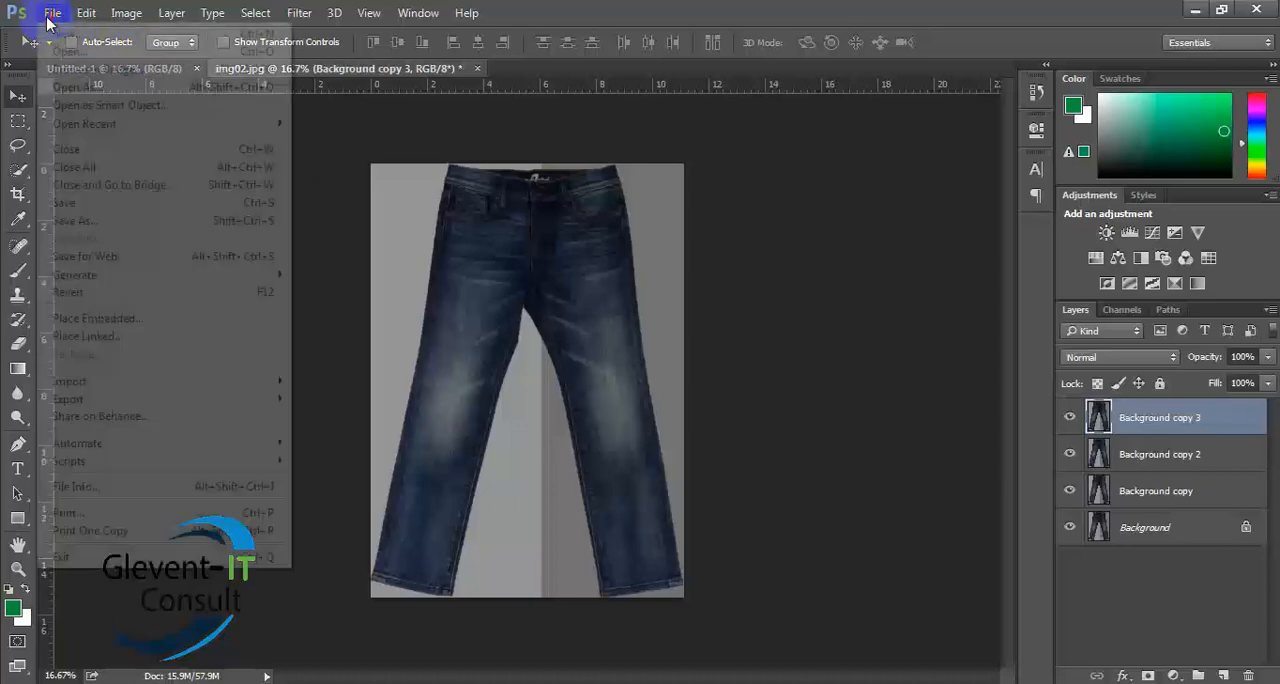
pyautogui.click(57, 48)
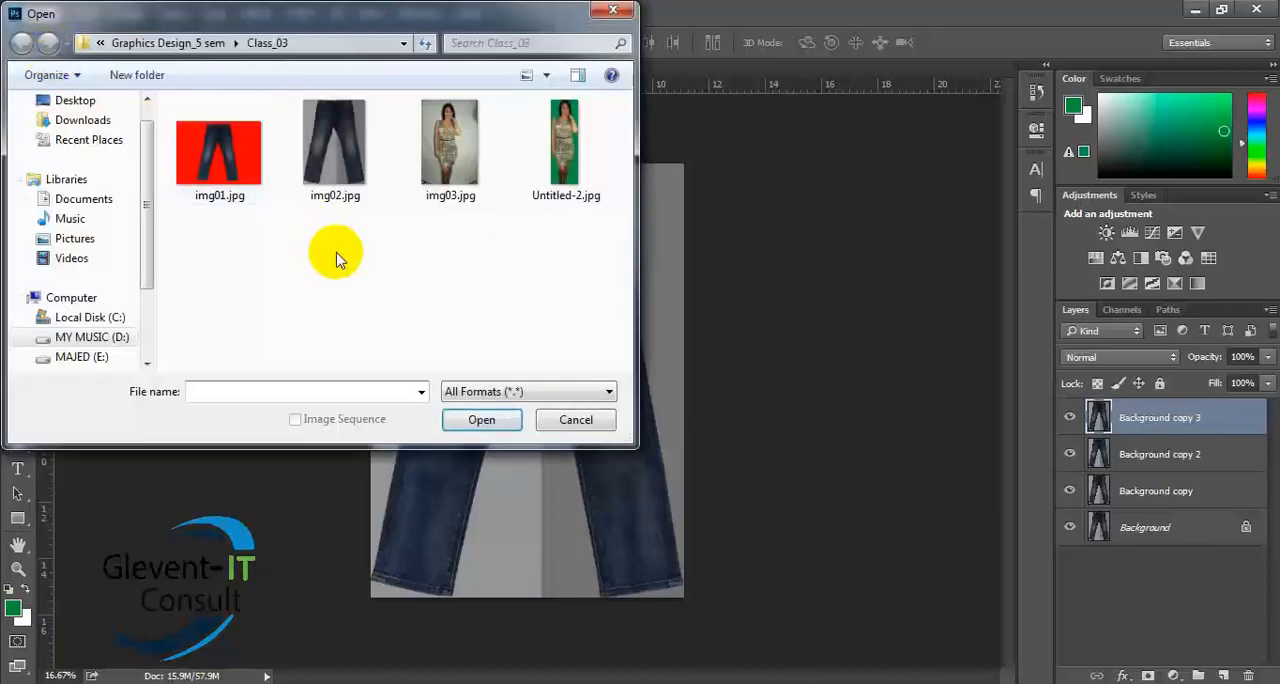
pyautogui.click(88, 340)
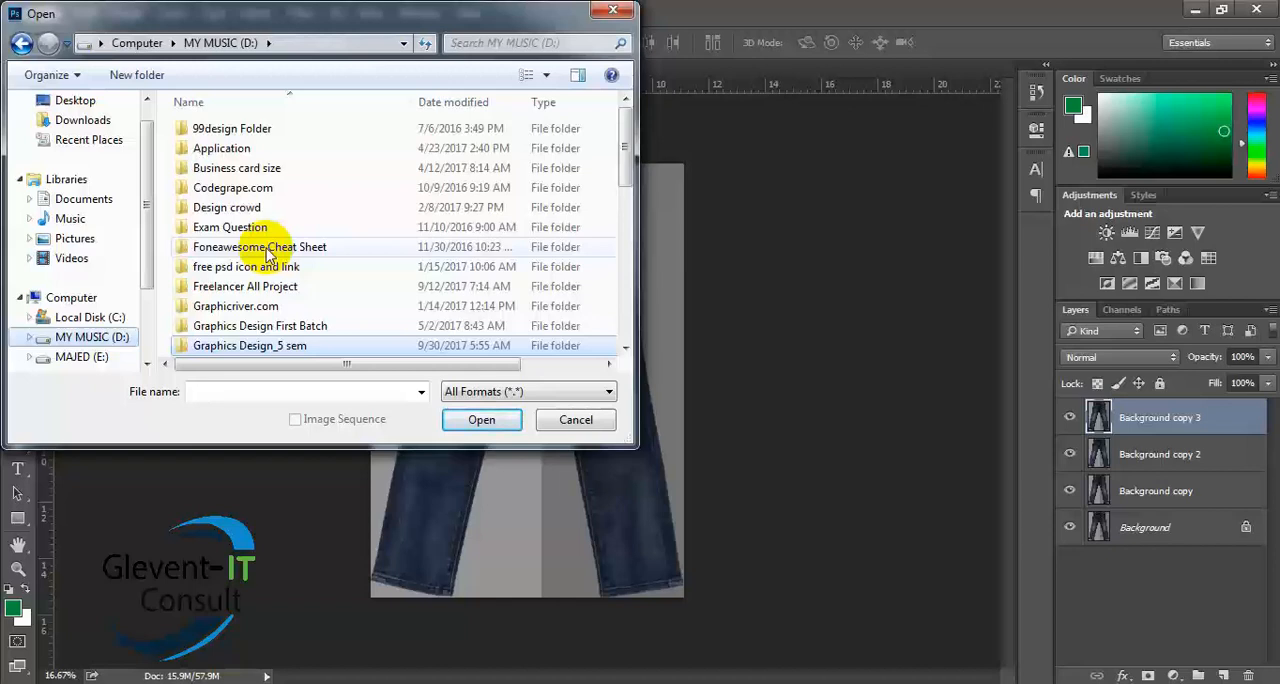
pyautogui.doubleClick(237, 212)
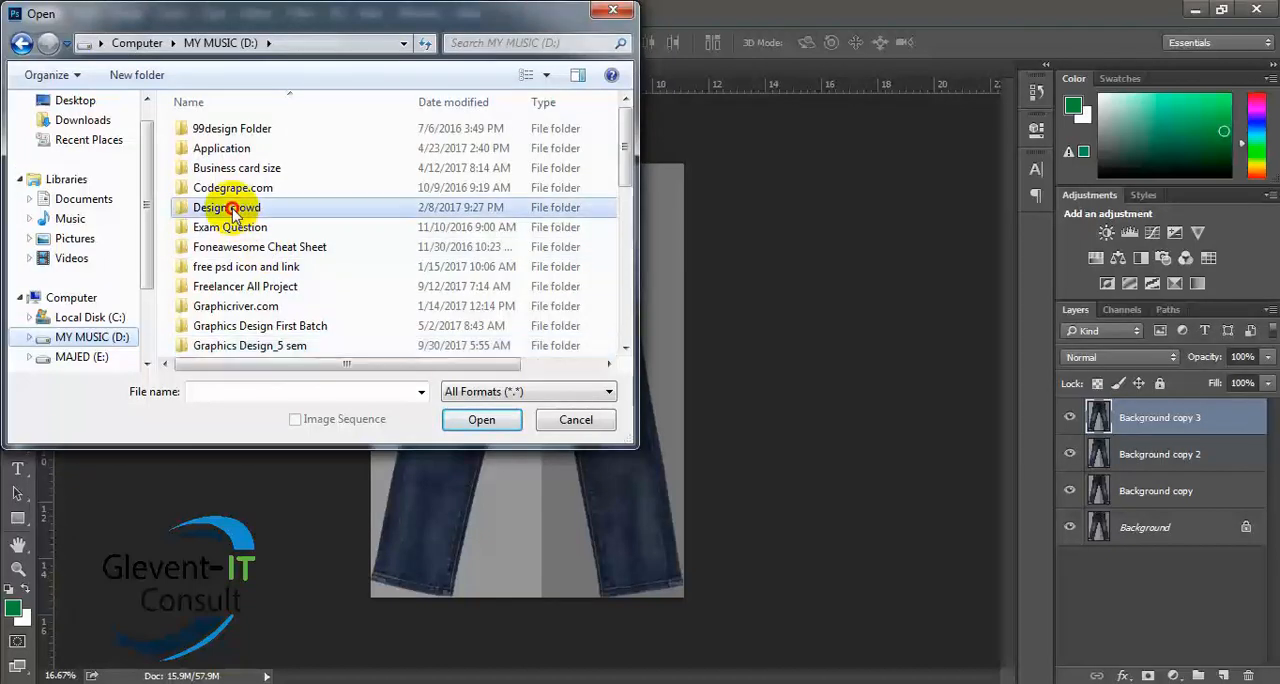
pyautogui.doubleClick(216, 175)
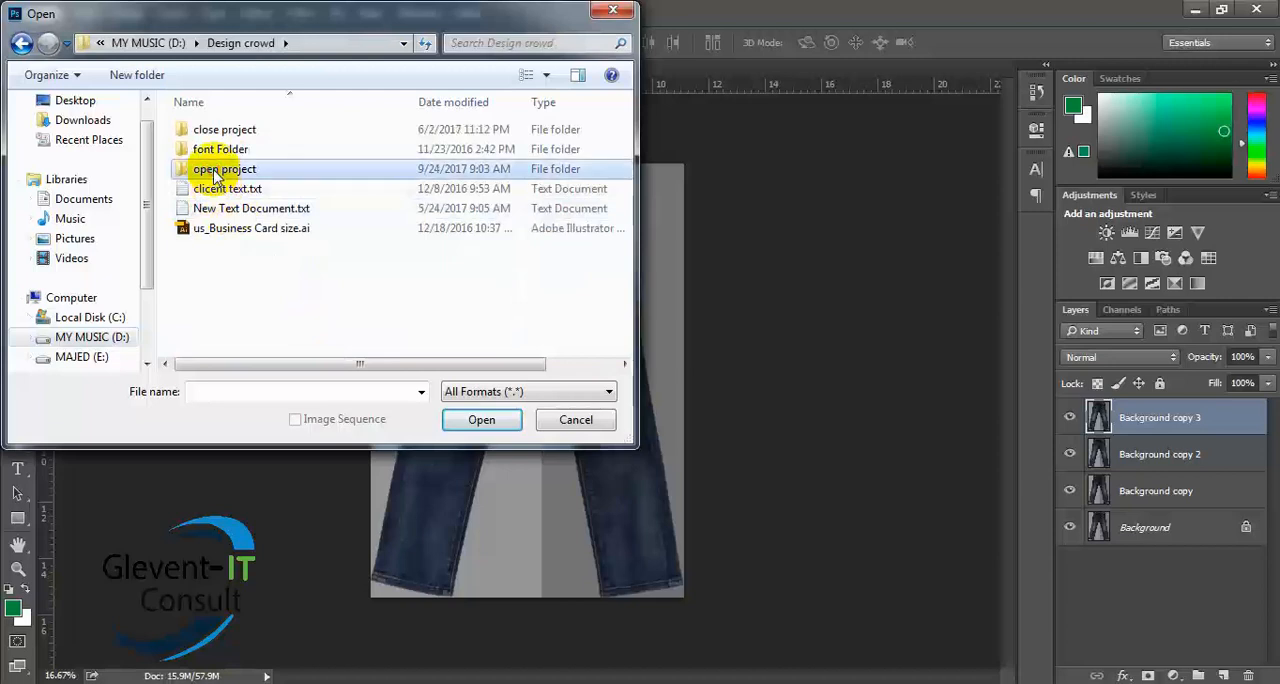
pyautogui.doubleClick(214, 137)
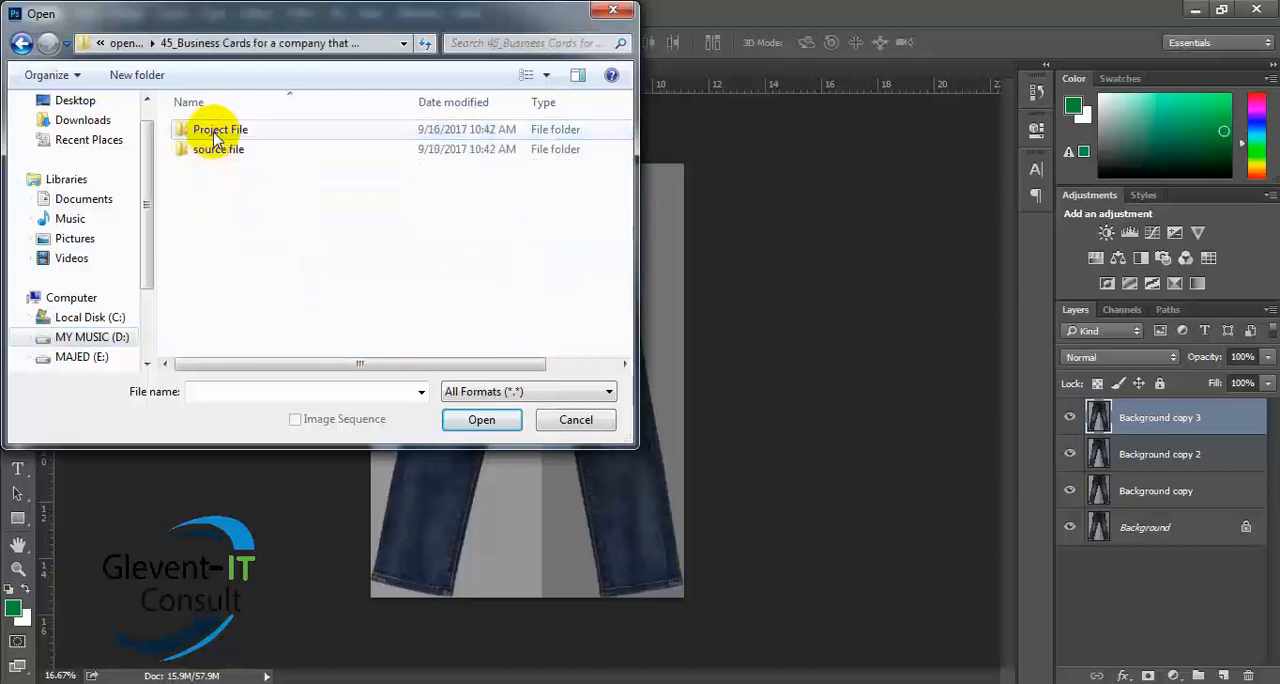
pyautogui.doubleClick(214, 130)
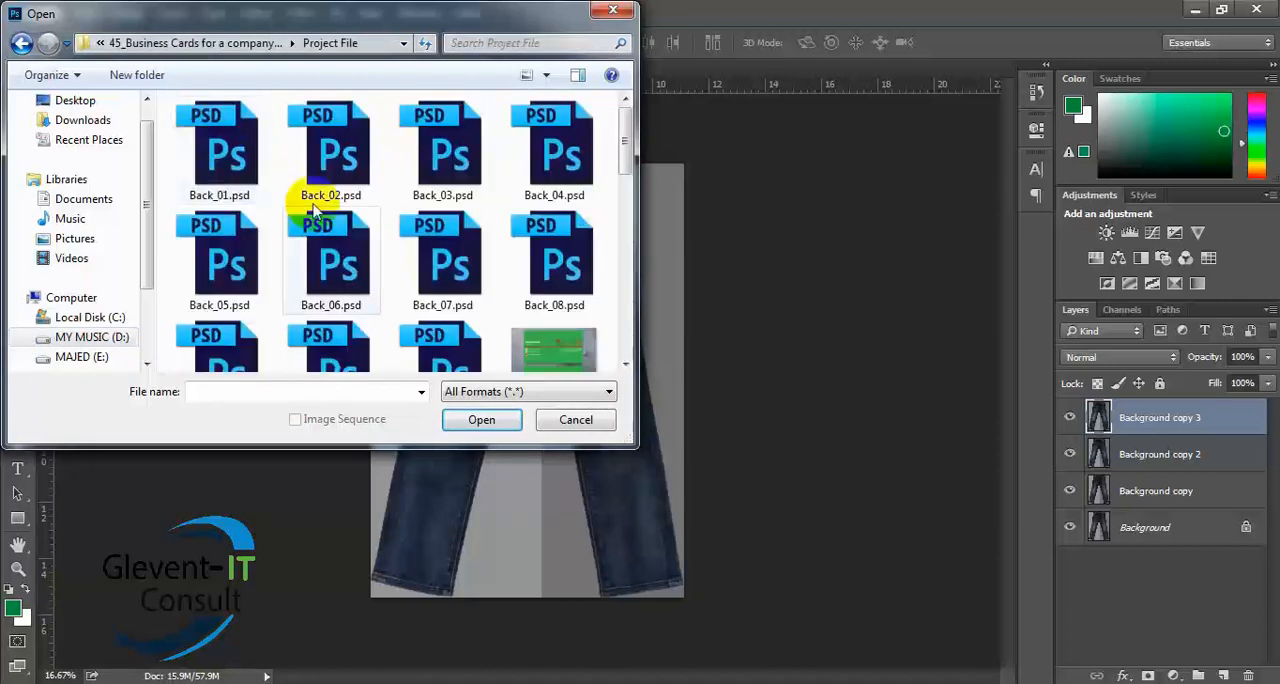
# - Find the business card file Font_06.psd in the Project File folder and open it
pyautogui.moveTo(622, 140); pyautogui.dragTo(626, 187)
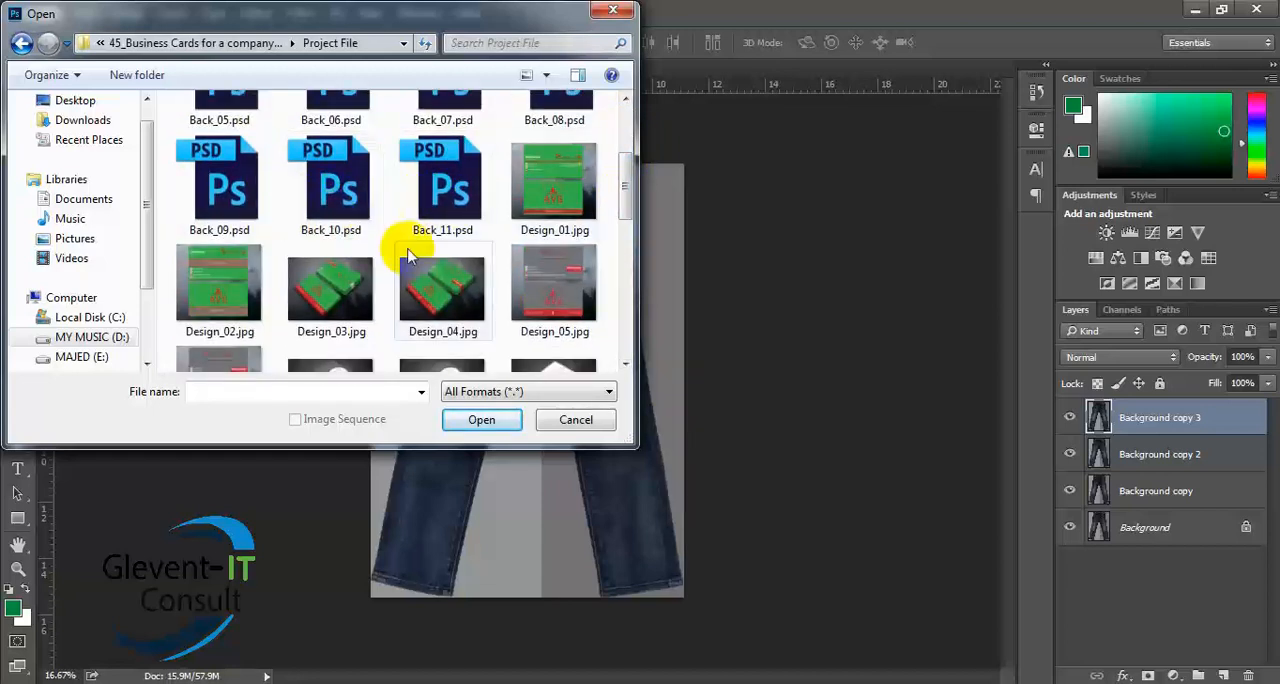
pyautogui.scroll(2, 417, 247)
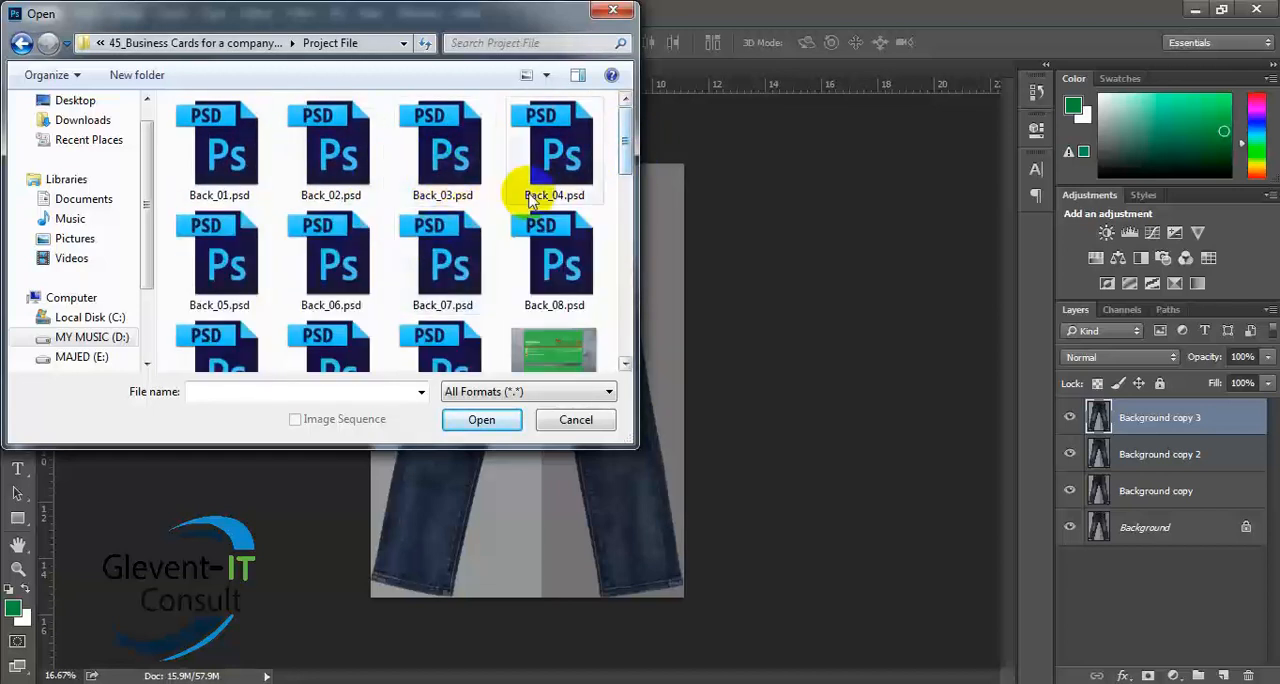
pyautogui.moveTo(619, 149); pyautogui.dragTo(631, 321)
pyautogui.doubleClick(541, 150)
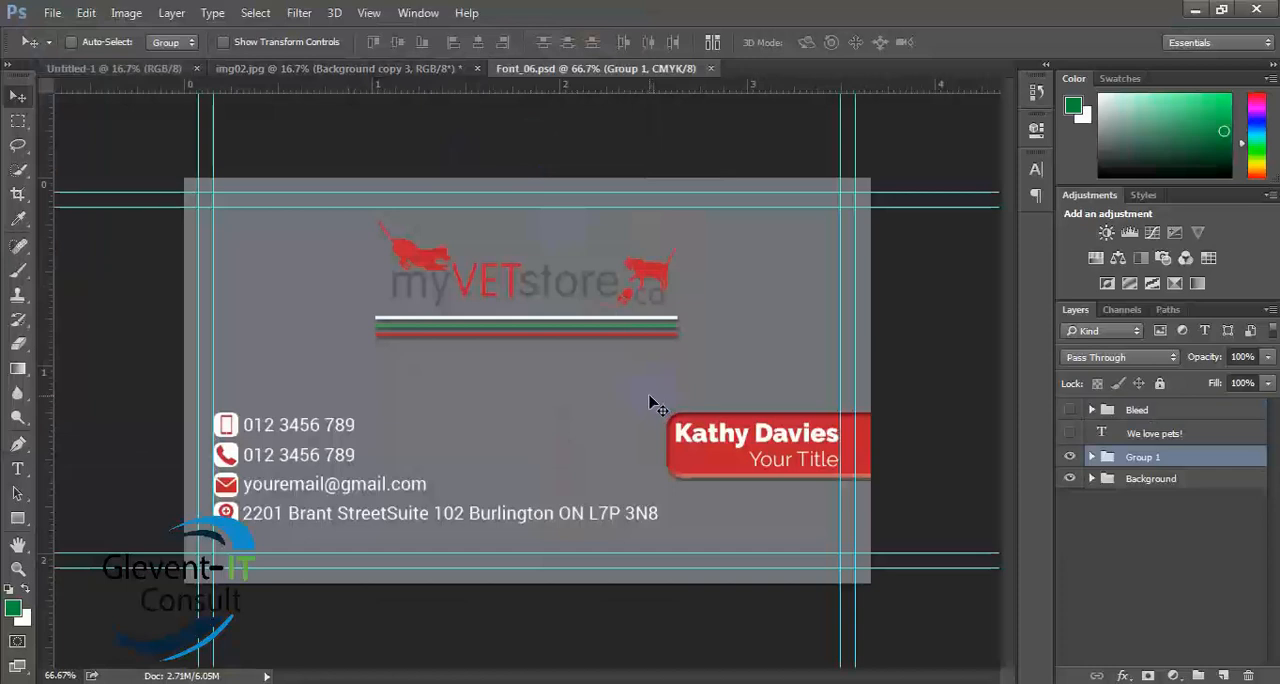
# - Show the "We love pets!" text layer and toggle the Bleed group's visibility
pyautogui.click(1070, 433)
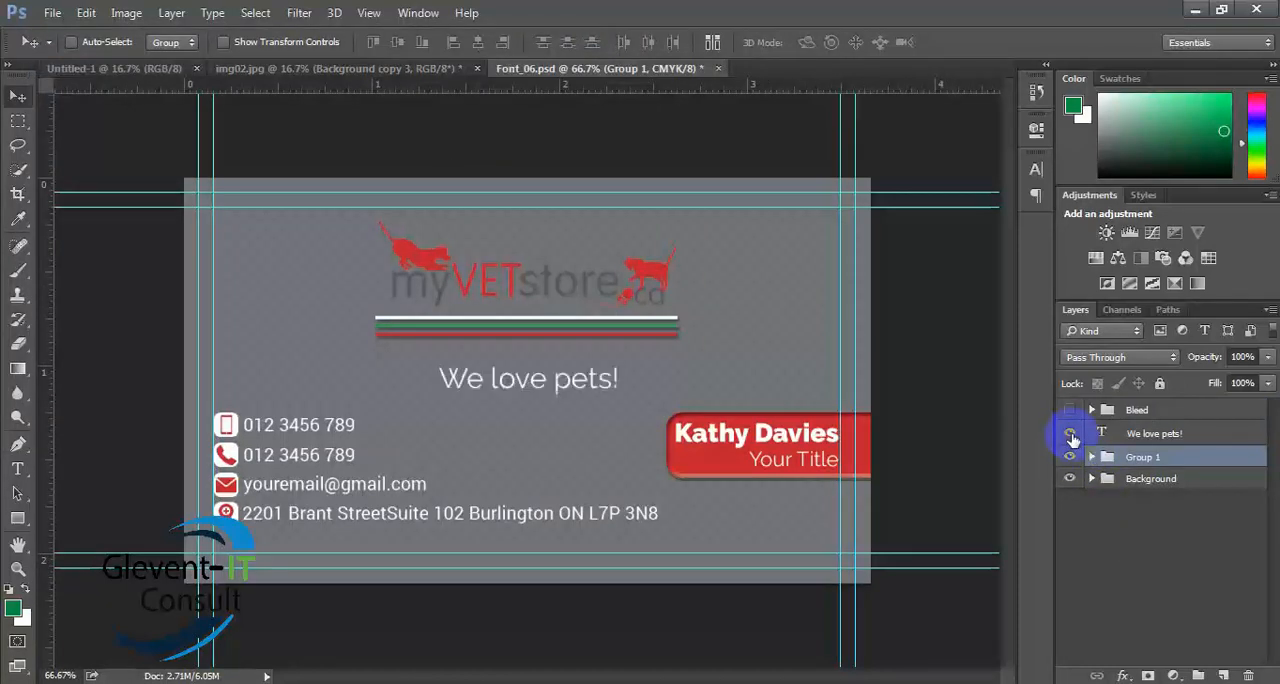
pyautogui.click(1068, 410)
# - Hide the contact info, address text, Icon BG, name and title, and Logo layers inside Group 1, then collapse the group
pyautogui.click(1090, 457)
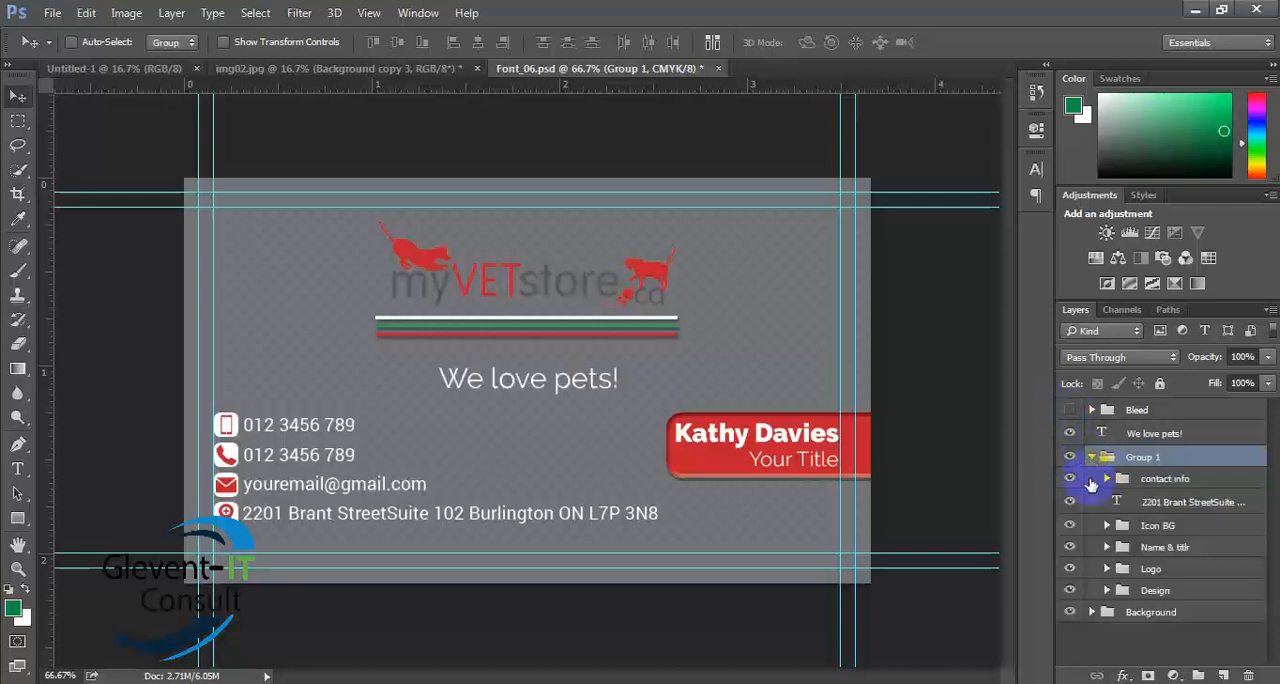
pyautogui.click(1069, 479)
pyautogui.click(1069, 502)
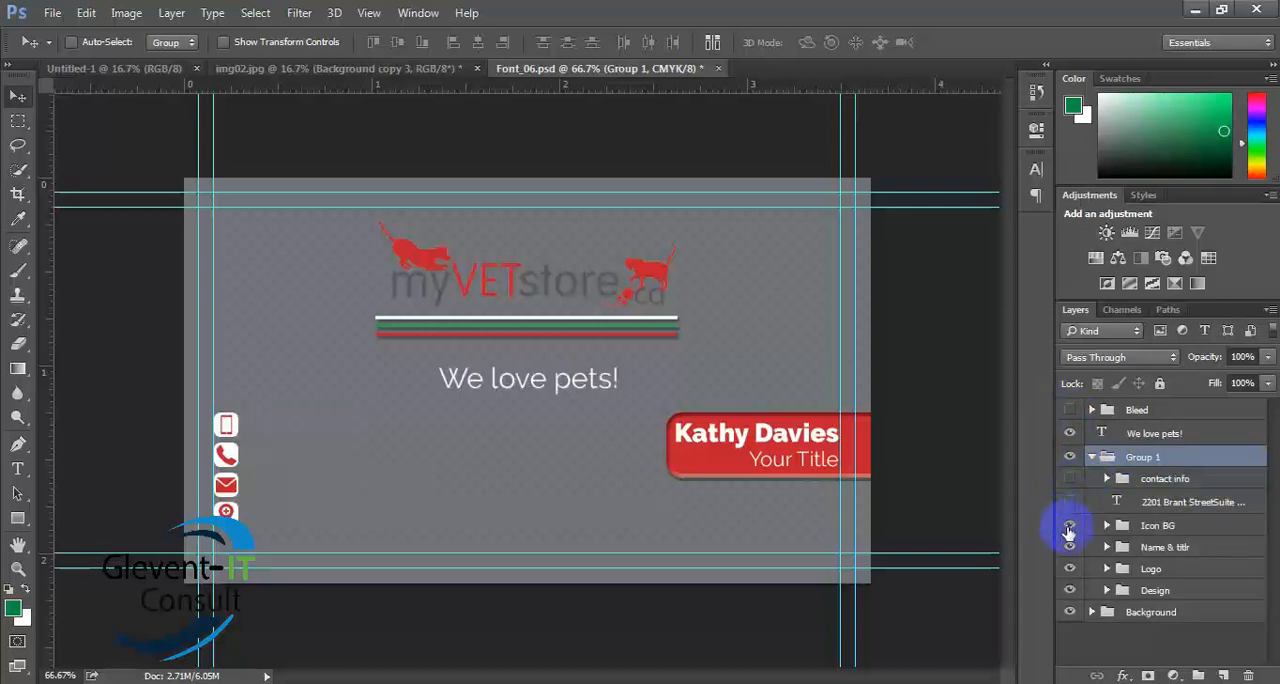
pyautogui.click(1069, 525)
pyautogui.click(1069, 547)
pyautogui.click(1070, 569)
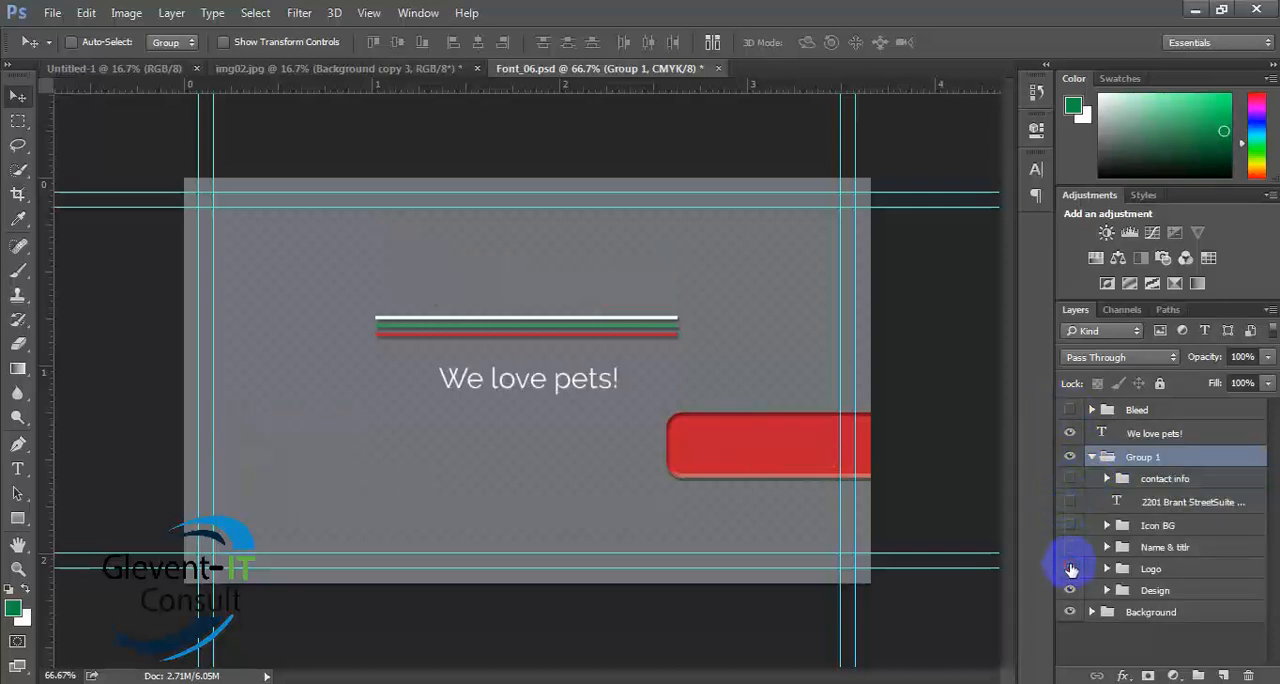
pyautogui.click(1091, 457)
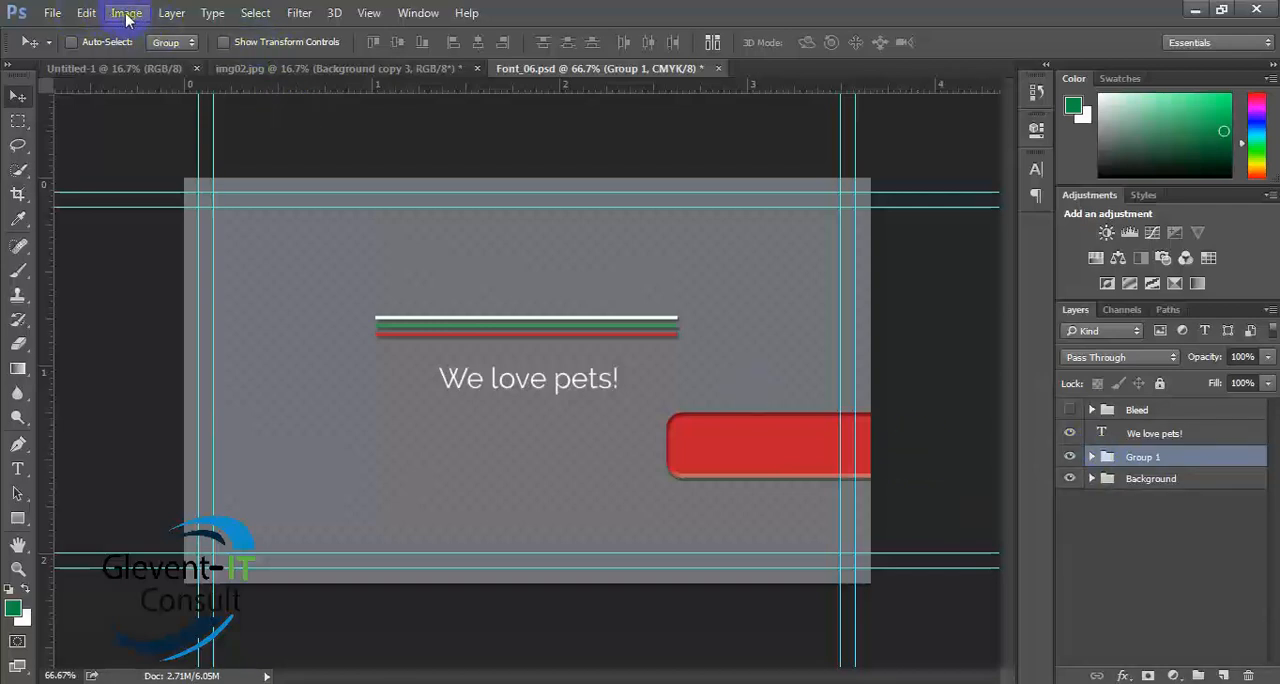
pyautogui.click(86, 13)
pyautogui.click(86, 13)
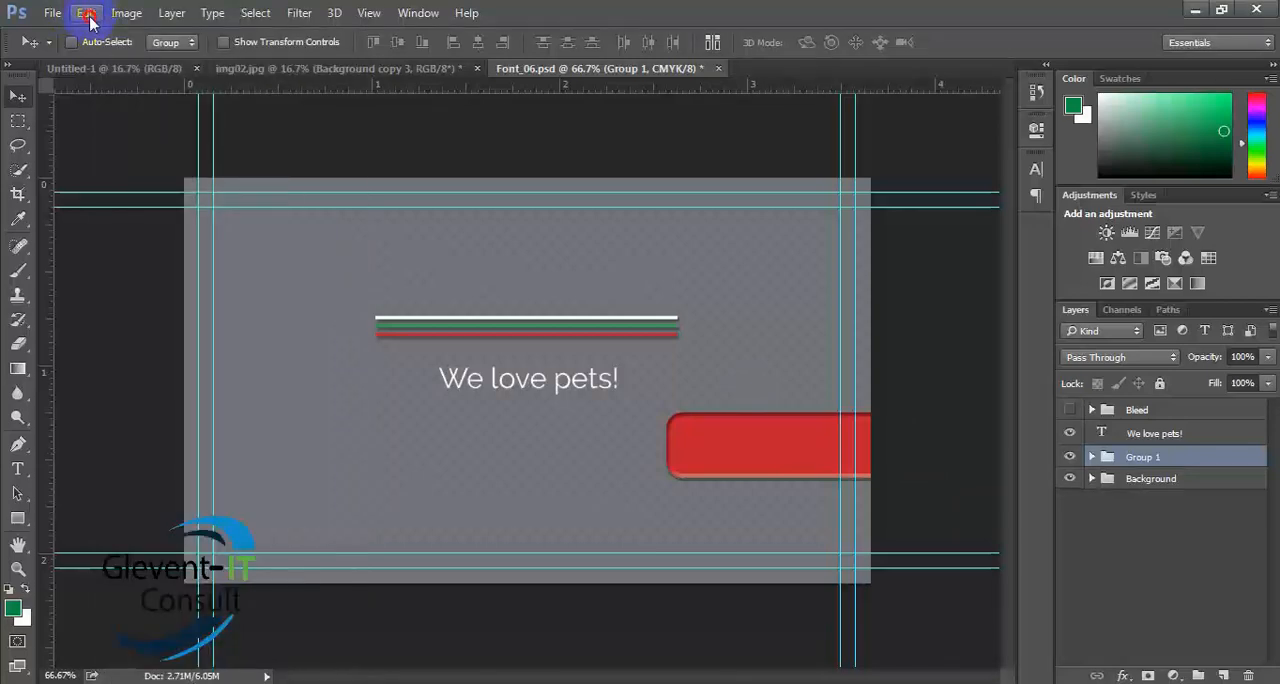
pyautogui.click(87, 14)
pyautogui.click(88, 22)
pyautogui.press('ctrl')
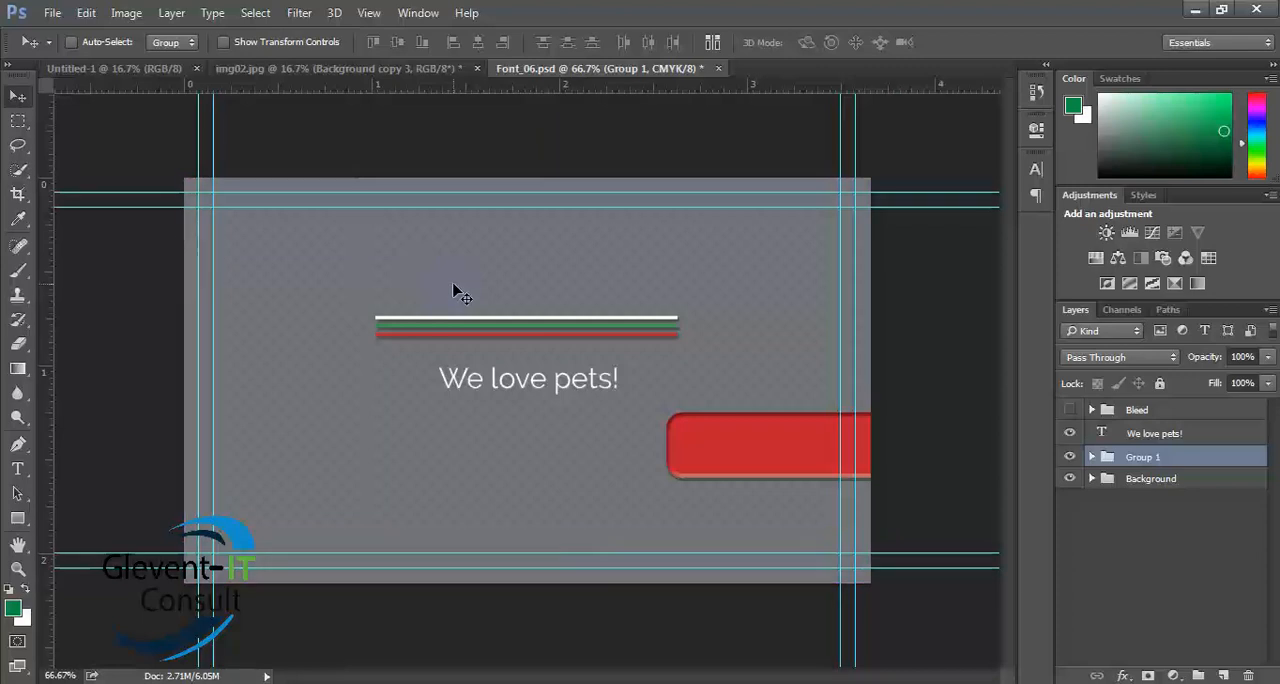
# - Show the contact info, address text, Icon BG, name and title, and Logo layers of Group 1 again and collapse the group
pyautogui.click(1091, 460)
pyautogui.click(1068, 480)
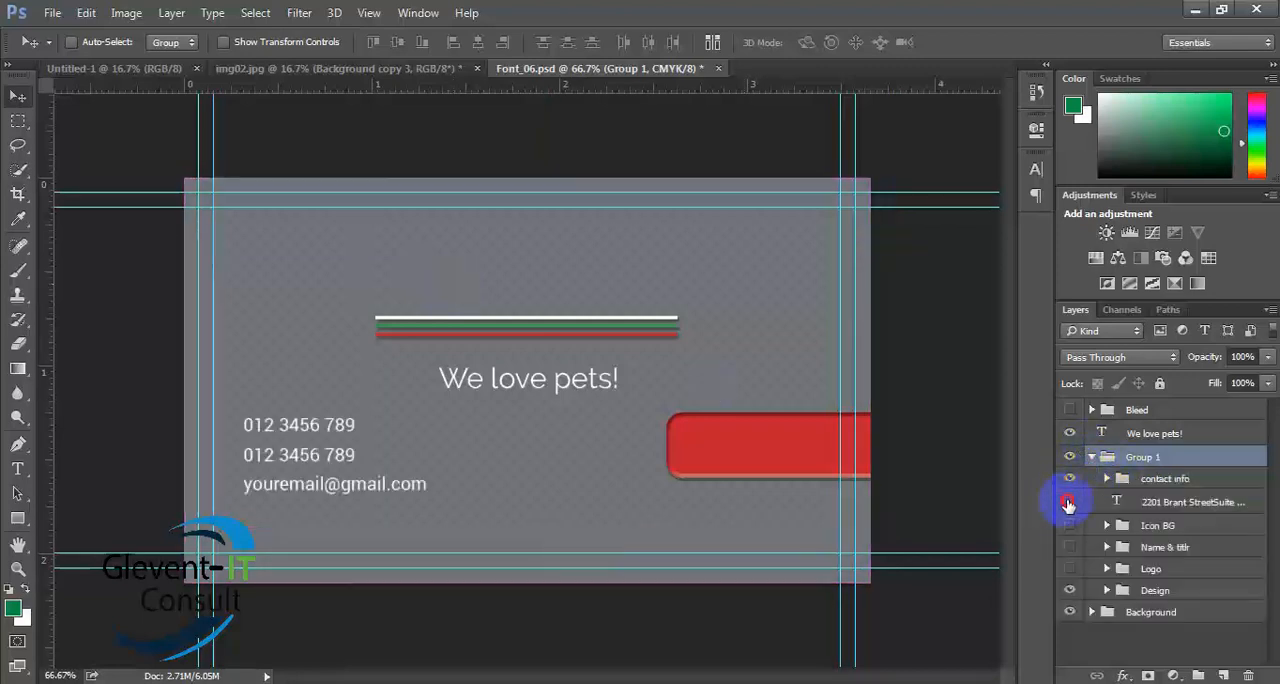
pyautogui.click(1068, 502)
pyautogui.click(1069, 548)
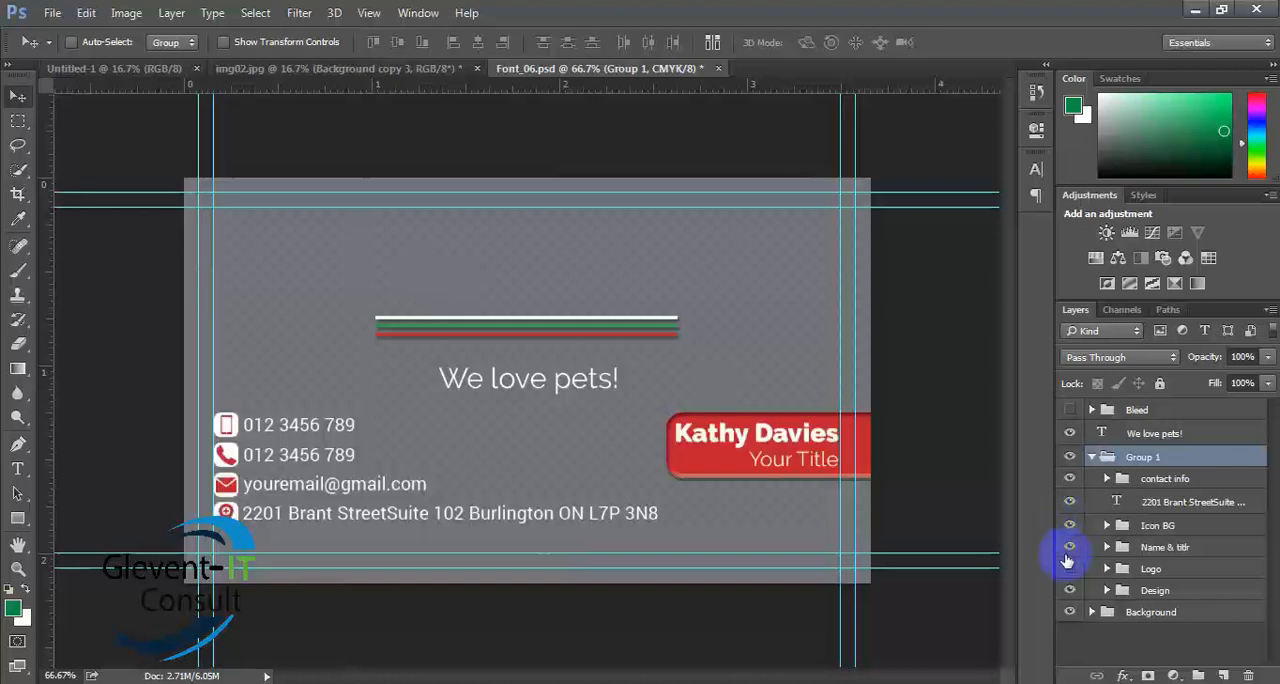
pyautogui.click(1069, 568)
pyautogui.click(1088, 460)
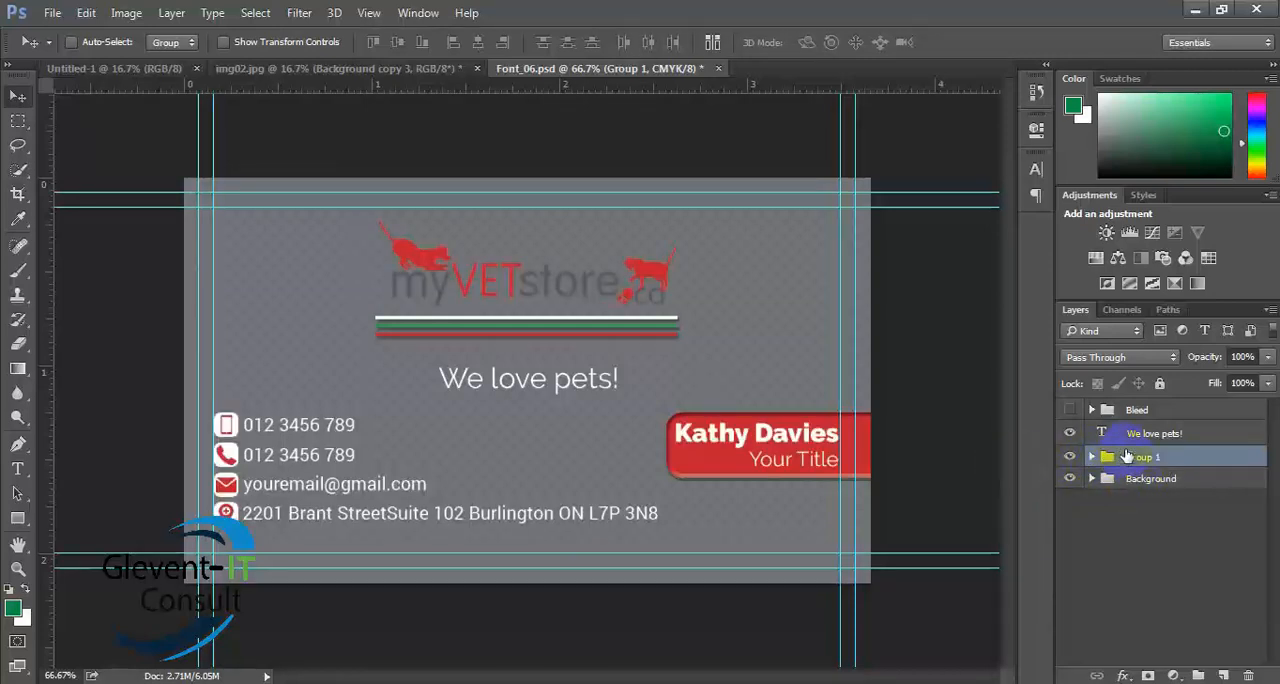
# - Delete Group 1 and the "We love pets!" text layer from the business card
pyautogui.press('Delete')
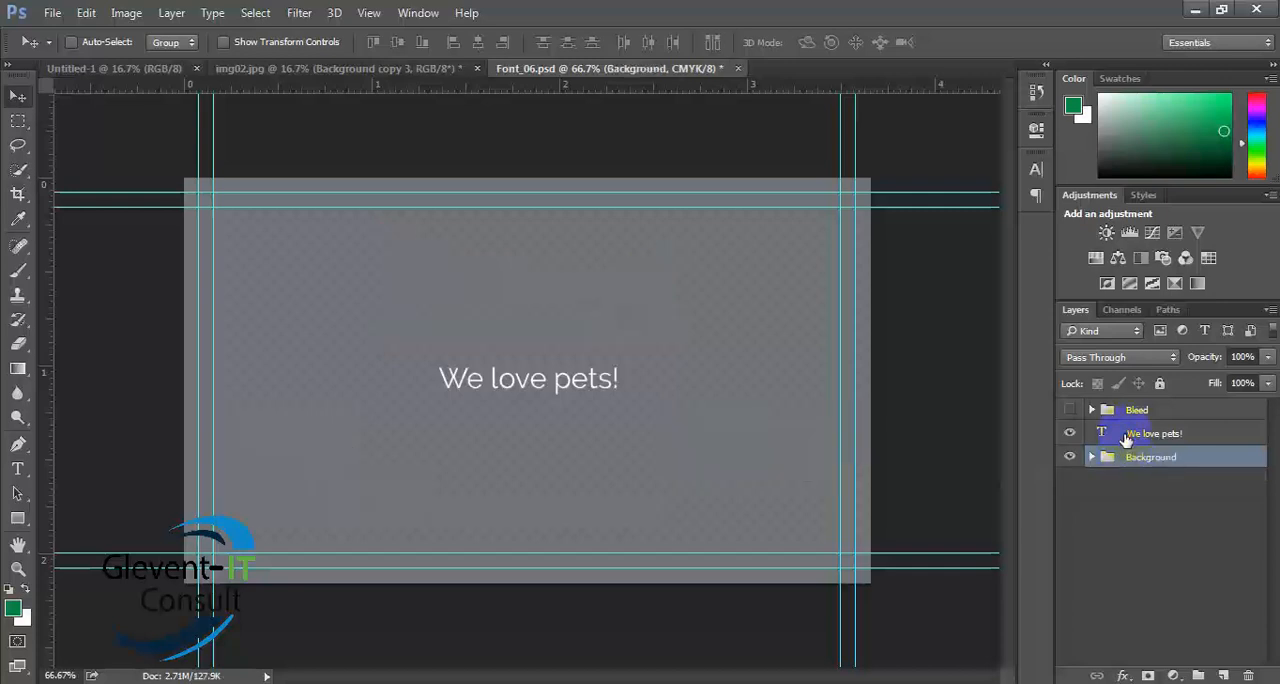
pyautogui.click(1127, 433)
pyautogui.press('Delete')
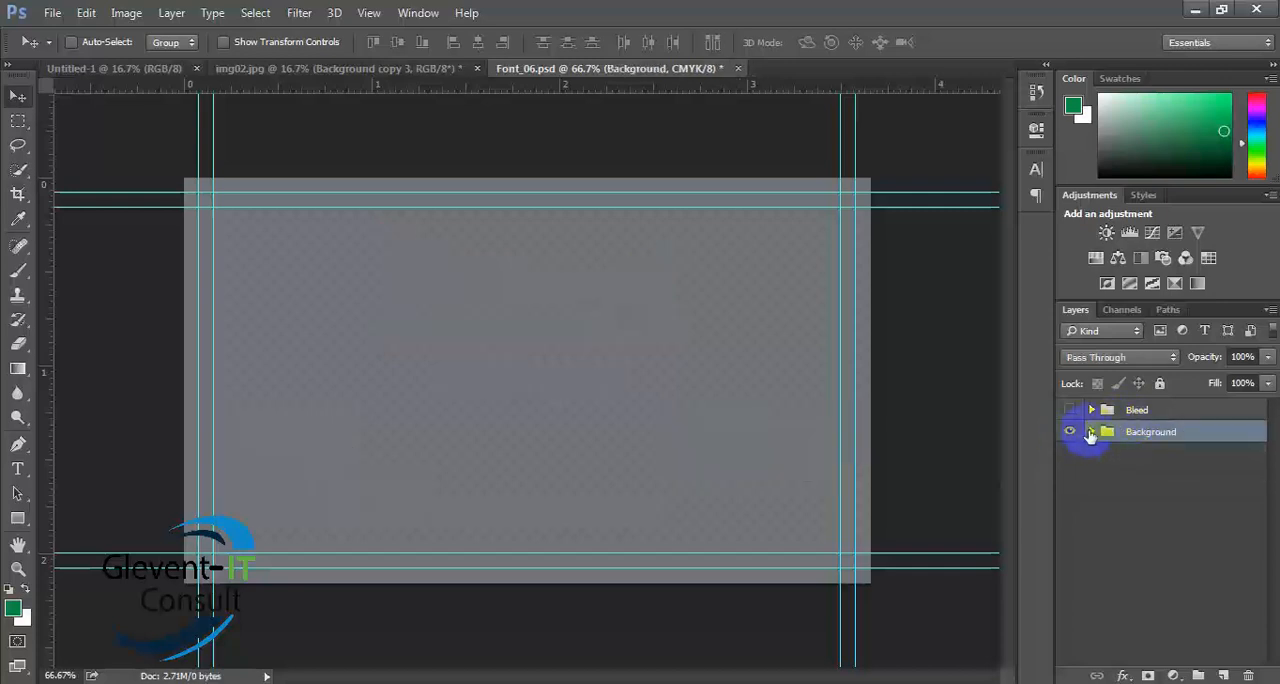
# - Add the horizontal text line "ytftegtfcebh" near the middle of the empty business card
pyautogui.press('t')
pyautogui.click(412, 338)
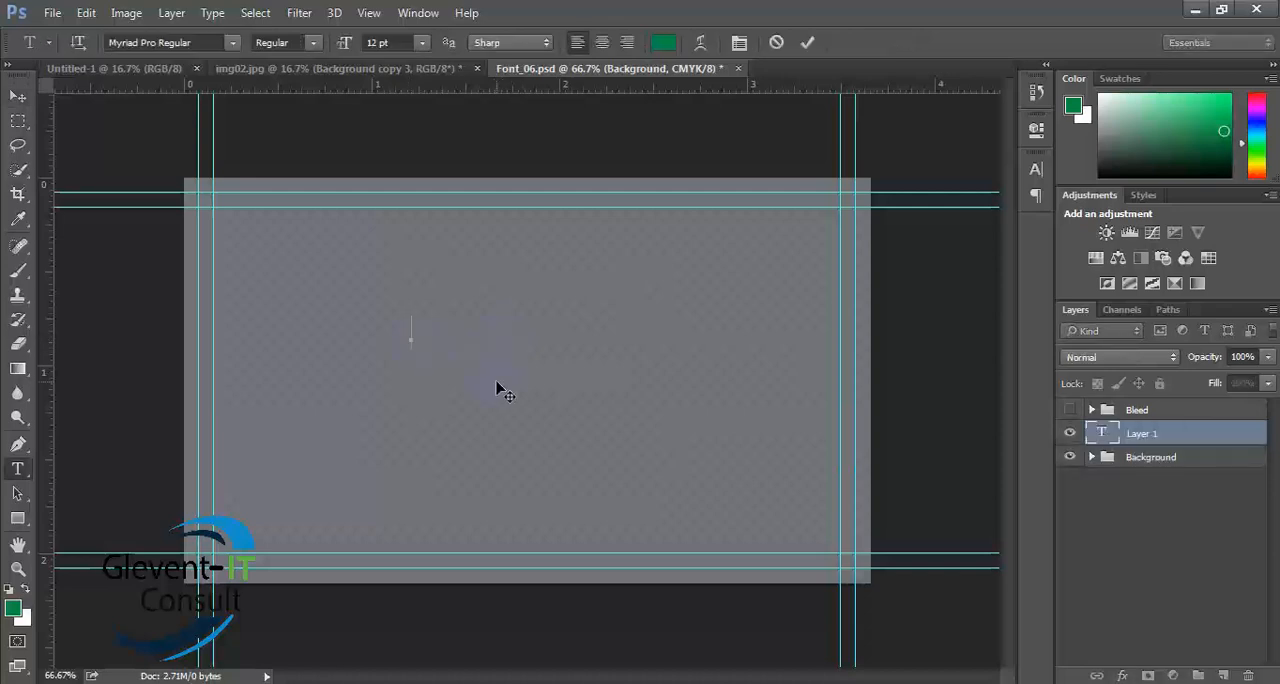
pyautogui.write('ytftegtfcebh')
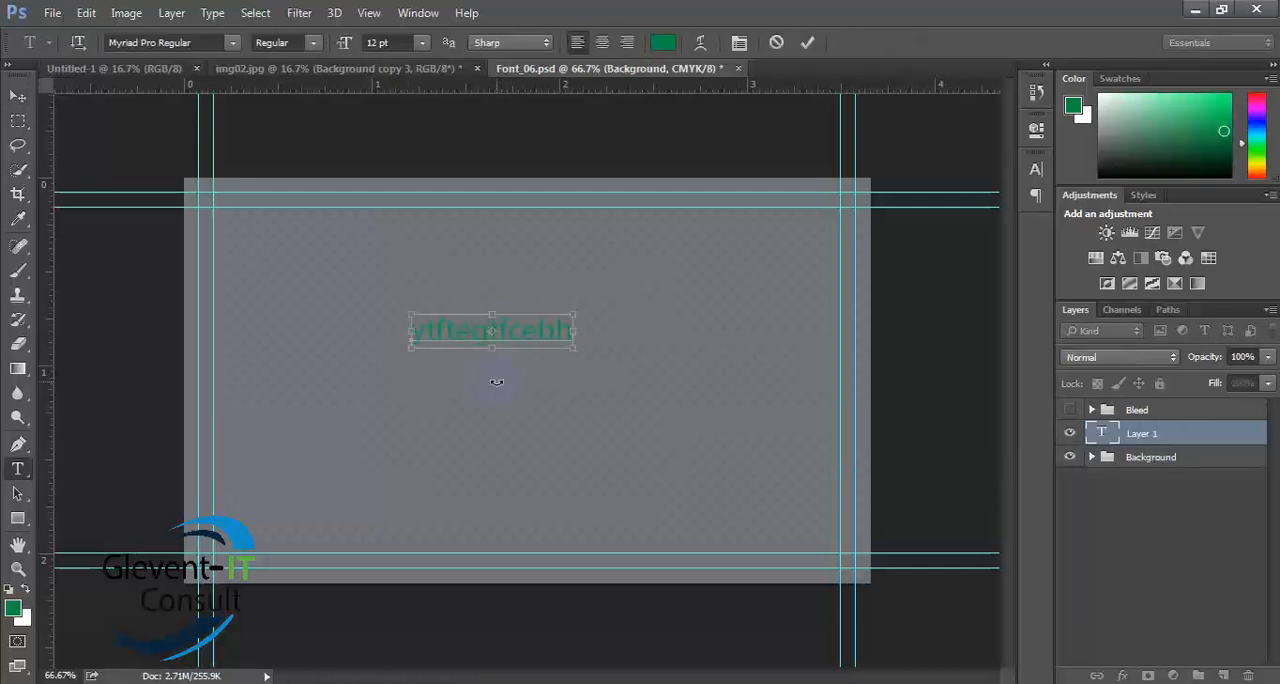
# - Set the whole text line to 24 pt and its color to white (ffffff), and commit the text
pyautogui.hotkey('ctrl', 'a')
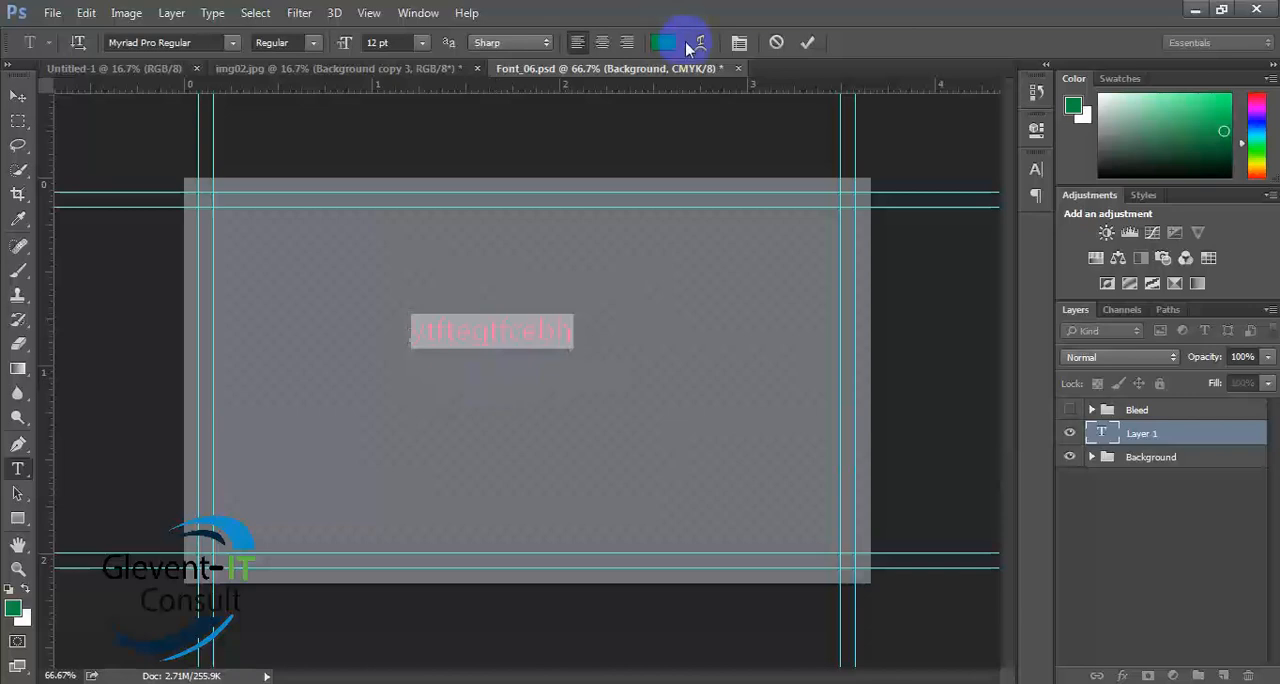
pyautogui.click(422, 43)
pyautogui.click(393, 265)
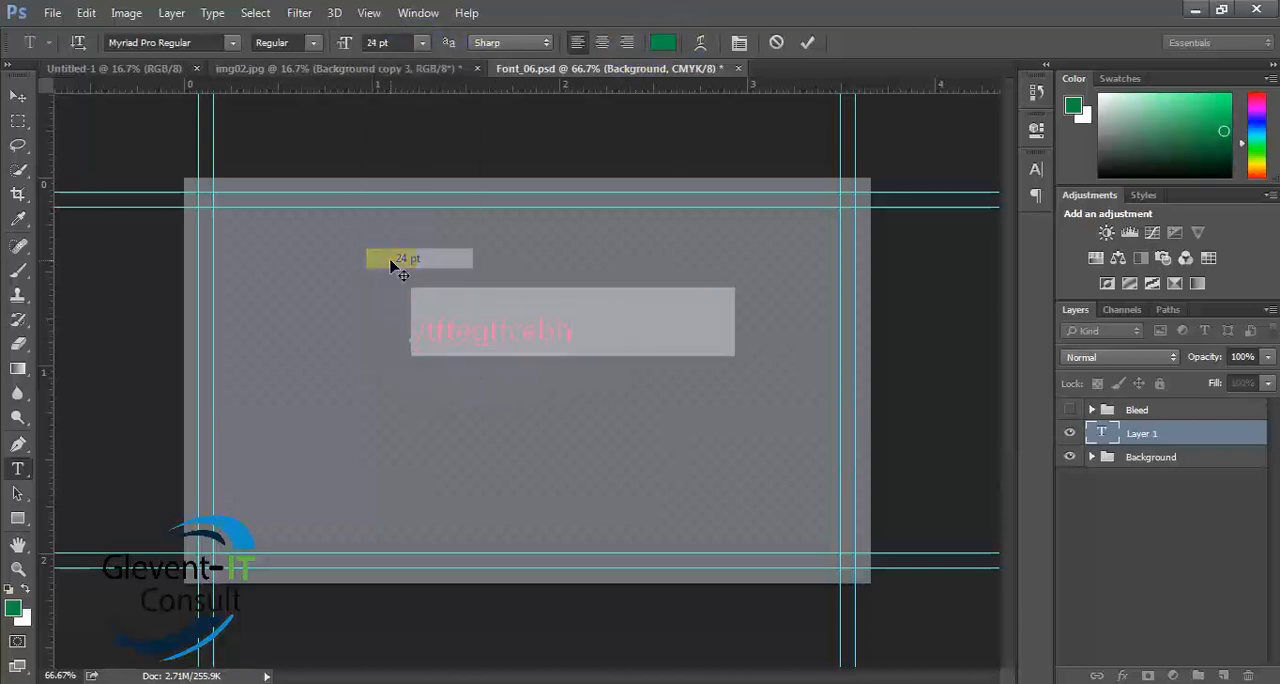
pyautogui.click(662, 42)
pyautogui.moveTo(670, 247)
pyautogui.mouseDown()
pyautogui.moveTo(614, 297)
pyautogui.moveTo(534, 217)
pyautogui.mouseUp()
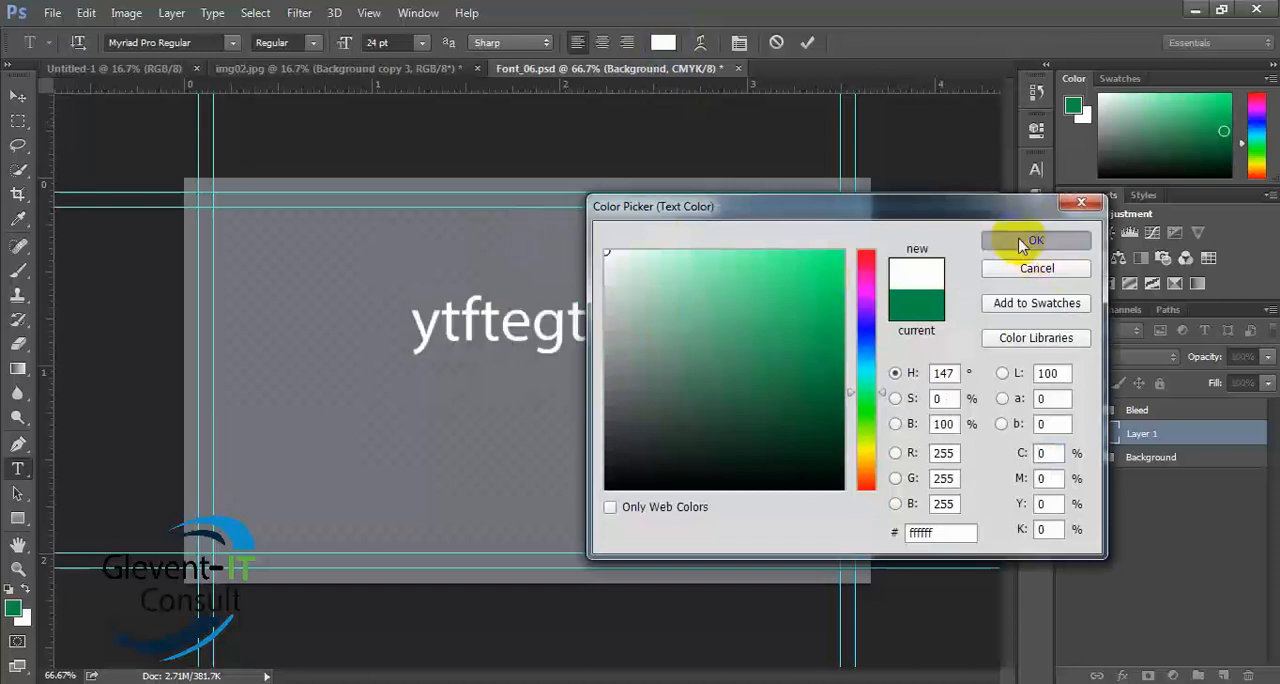
pyautogui.click(1030, 243)
pyautogui.click(807, 42)
# - Duplicate the white text line just below the original and close the Font_06.psd document
pyautogui.click(18, 96)
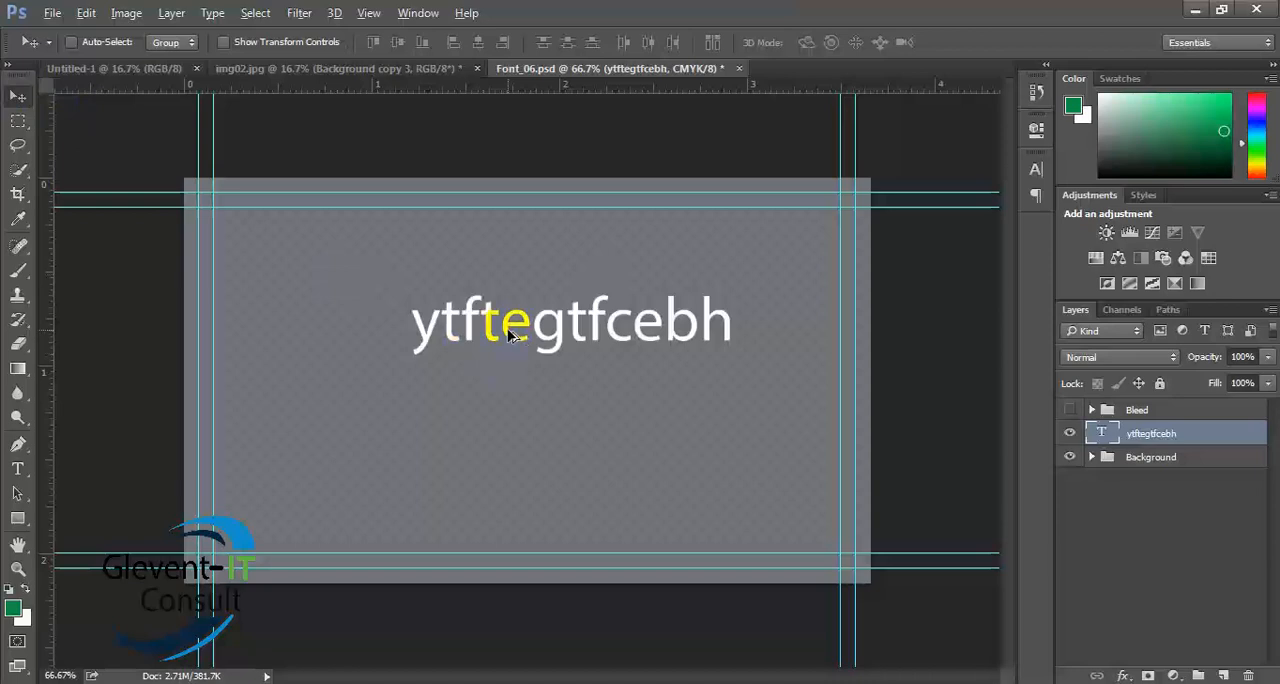
pyautogui.moveTo(509, 335); pyautogui.dragTo(485, 432)
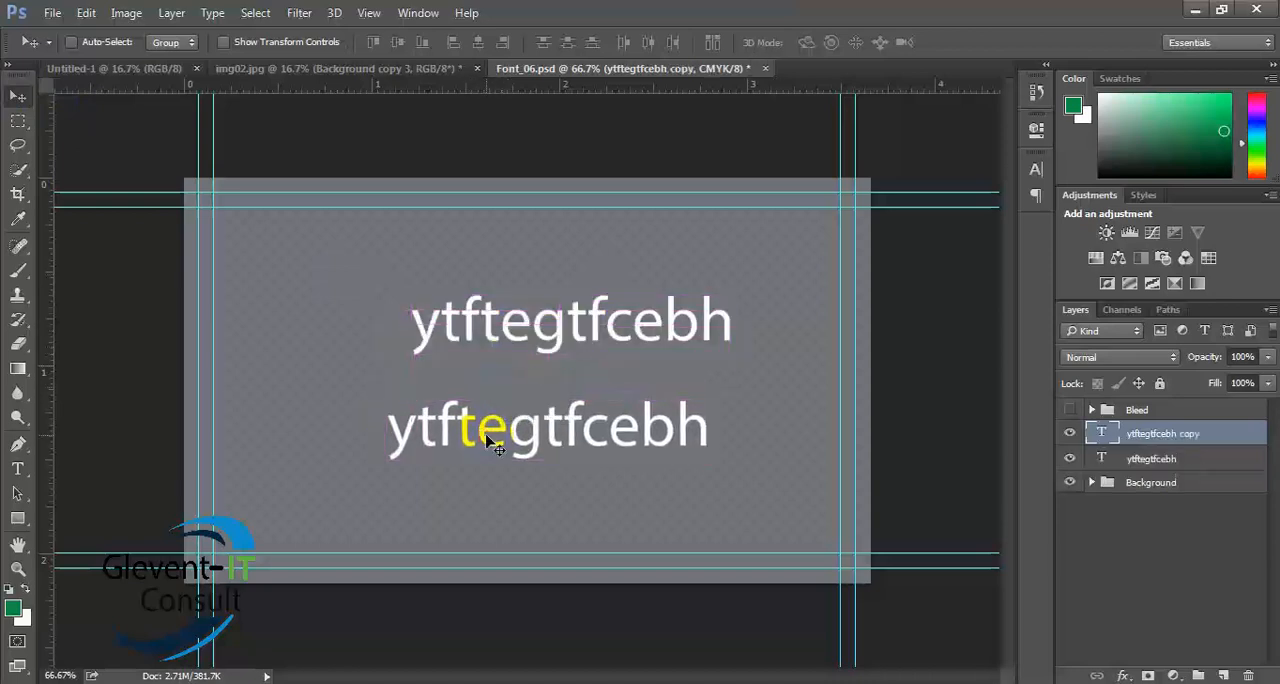
pyautogui.click(765, 68)
pyautogui.click(643, 355)
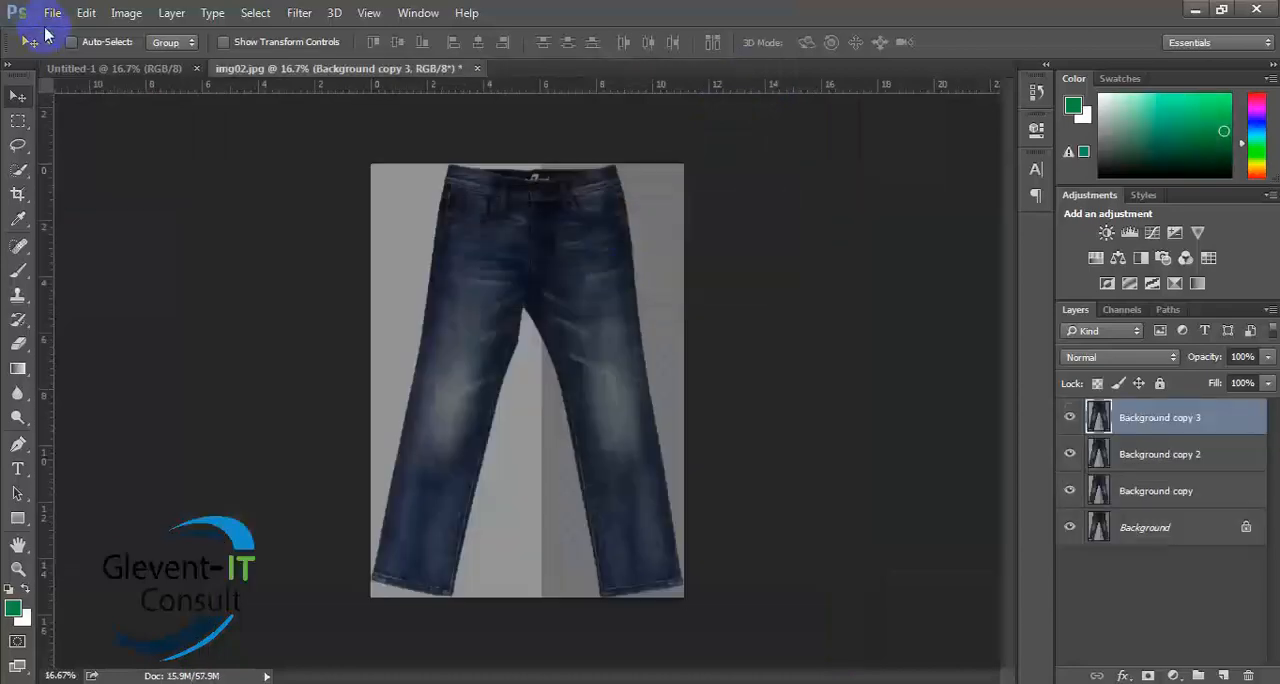
pyautogui.click(52, 13)
pyautogui.click(60, 50)
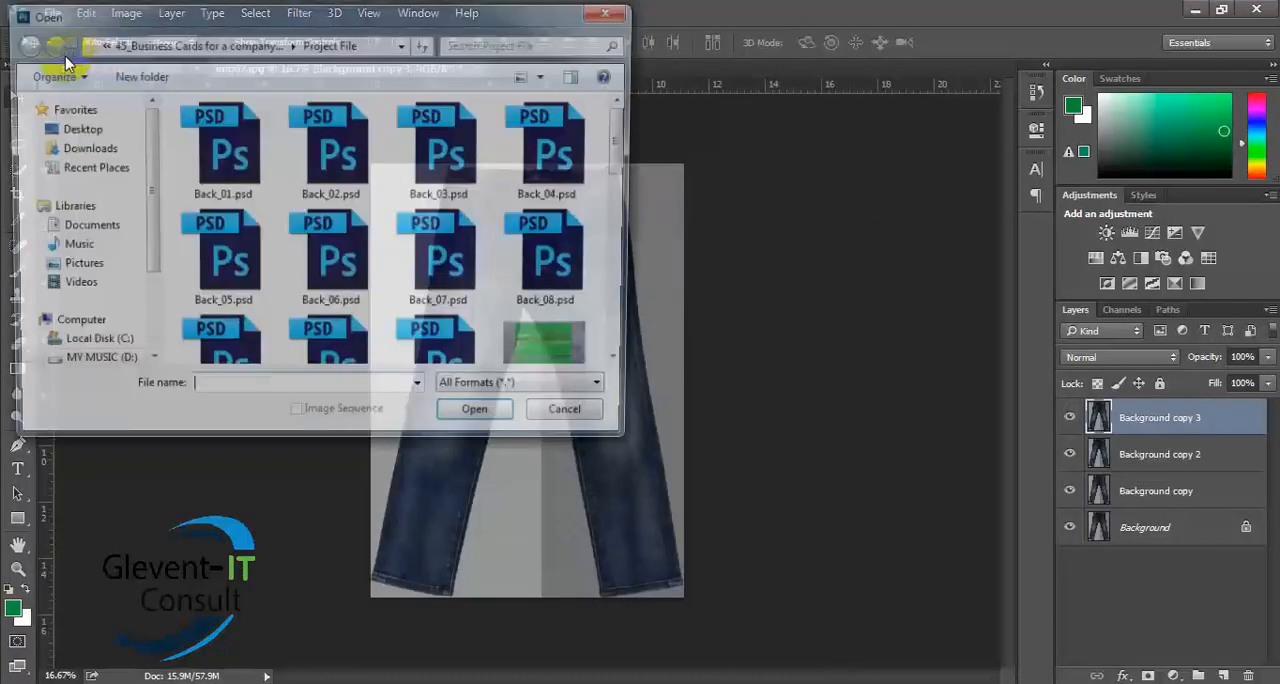
pyautogui.click(95, 365)
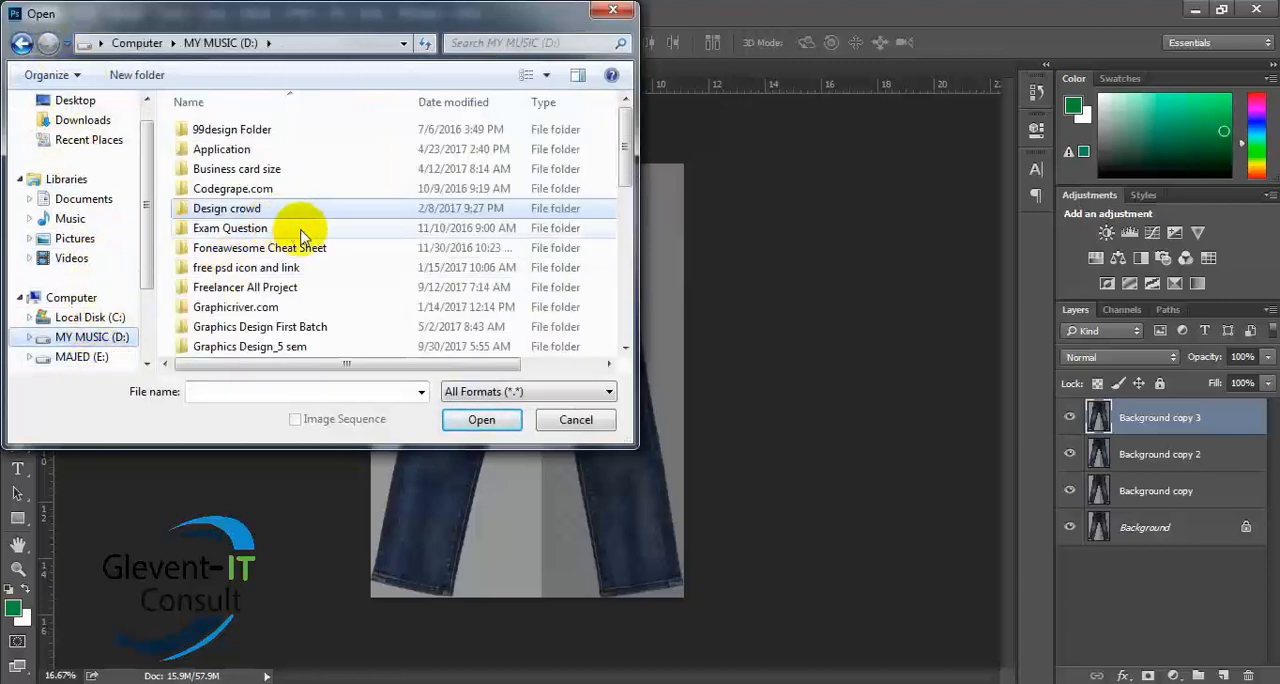
pyautogui.scroll(-5, 330, 280)
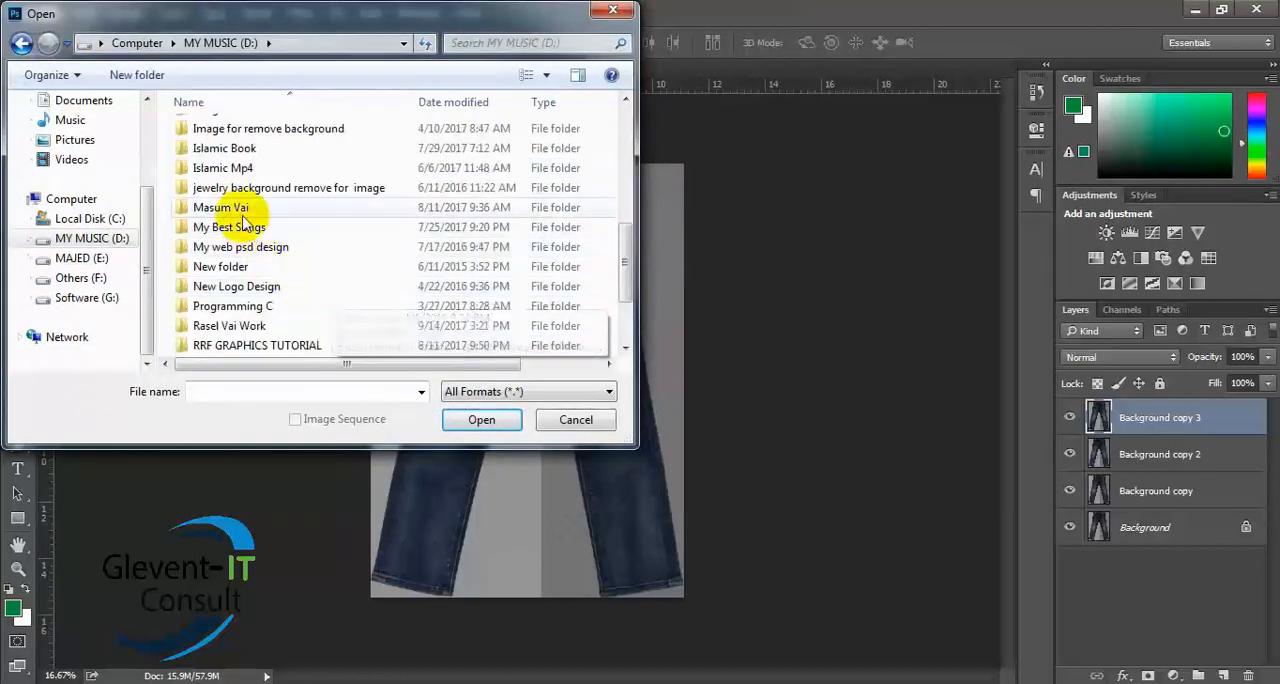
pyautogui.scroll(1, 322, 211)
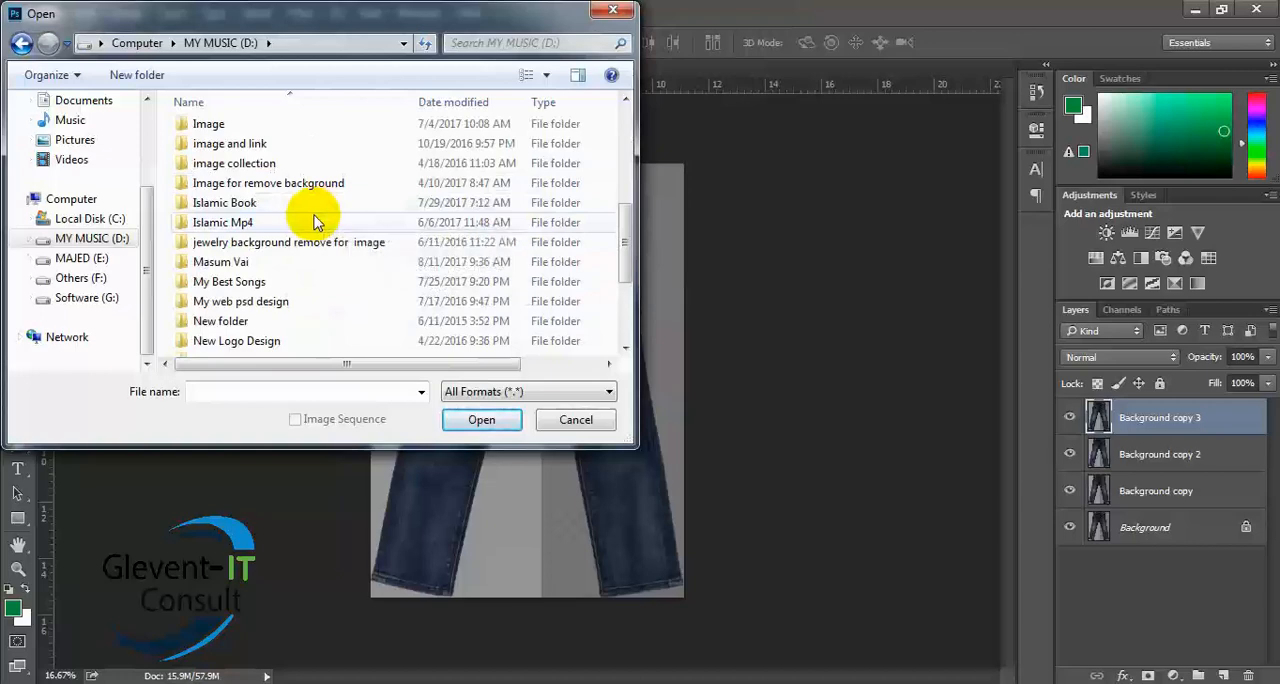
pyautogui.doubleClick(243, 126)
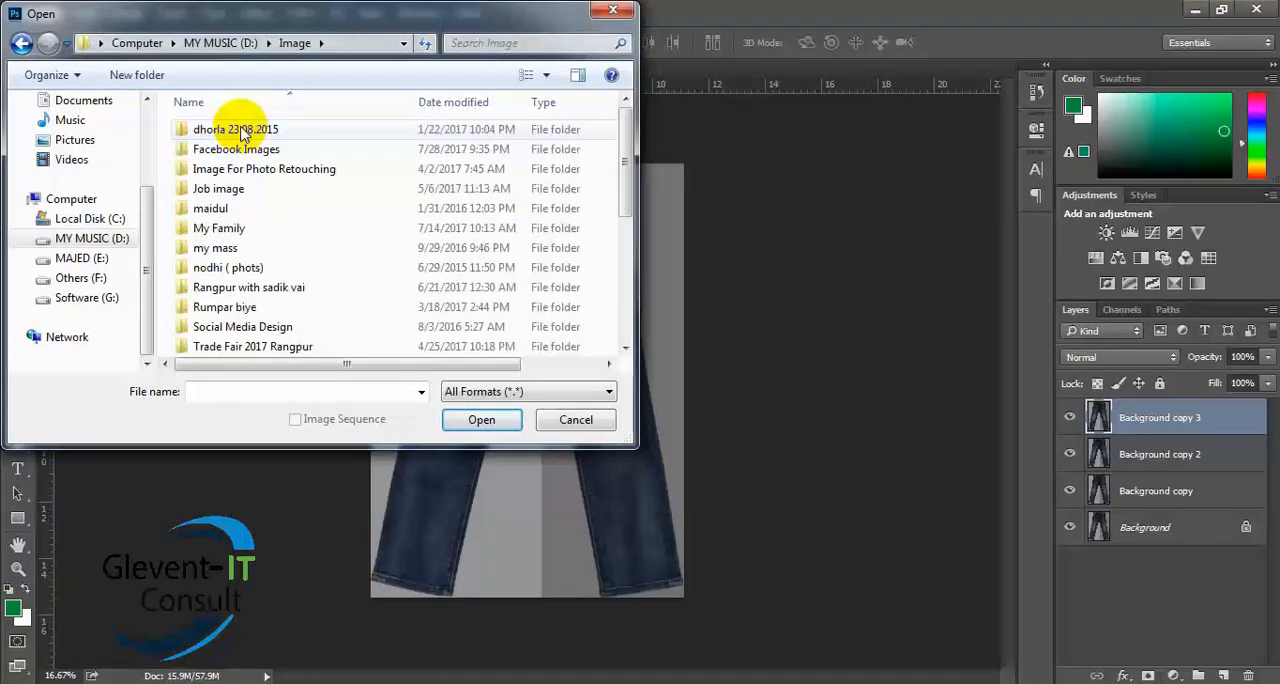
pyautogui.doubleClick(284, 150)
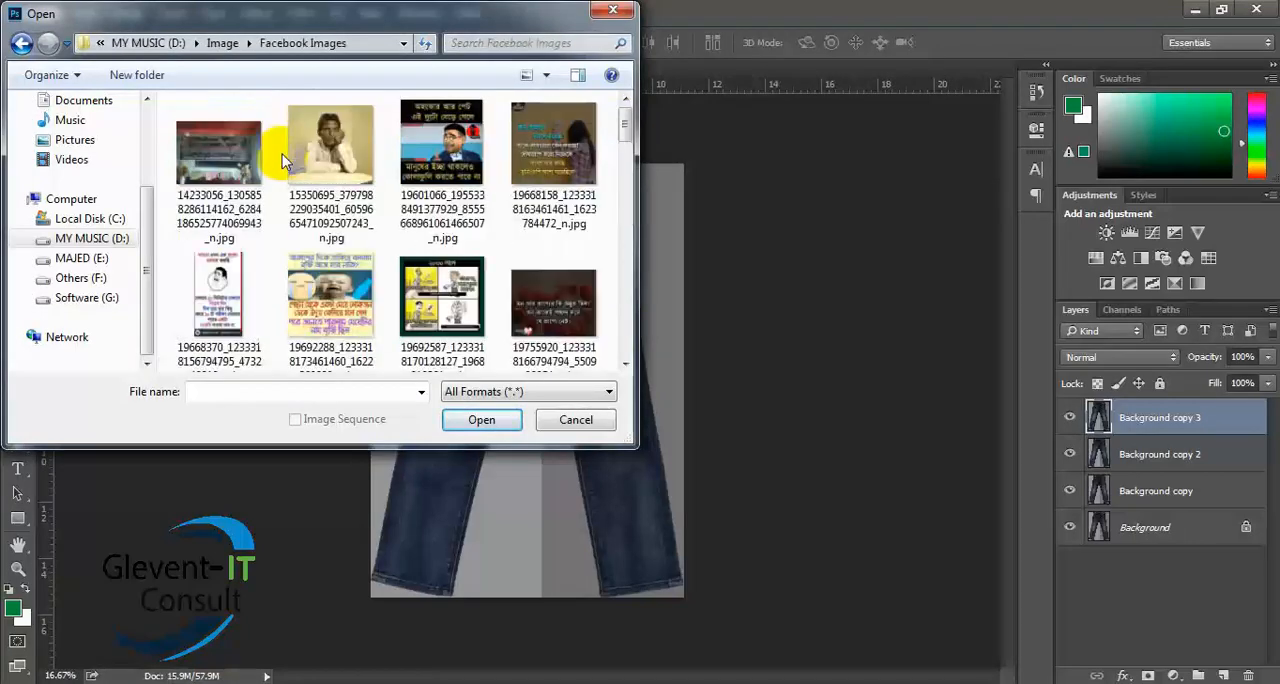
pyautogui.click(563, 183)
pyautogui.doubleClick(563, 183)
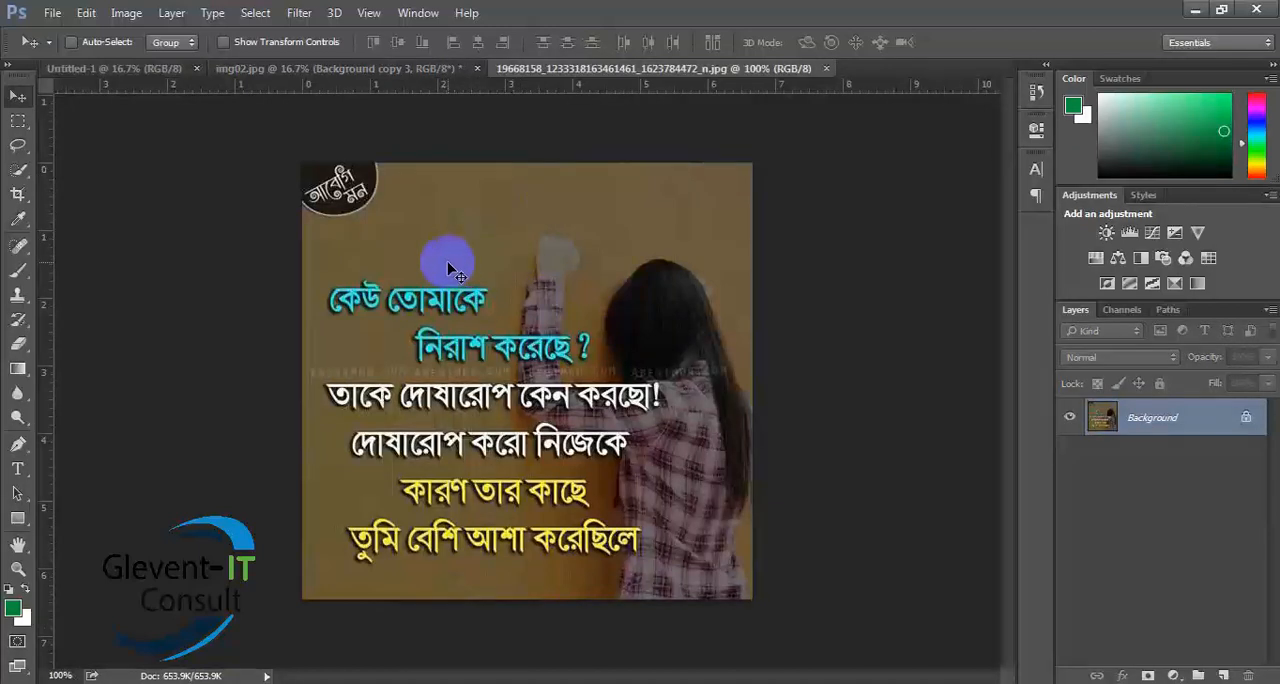
# - Try a rectangular marquee with 30 px feather over the raised hand and top of the head, and deselect it
pyautogui.click(19, 122)
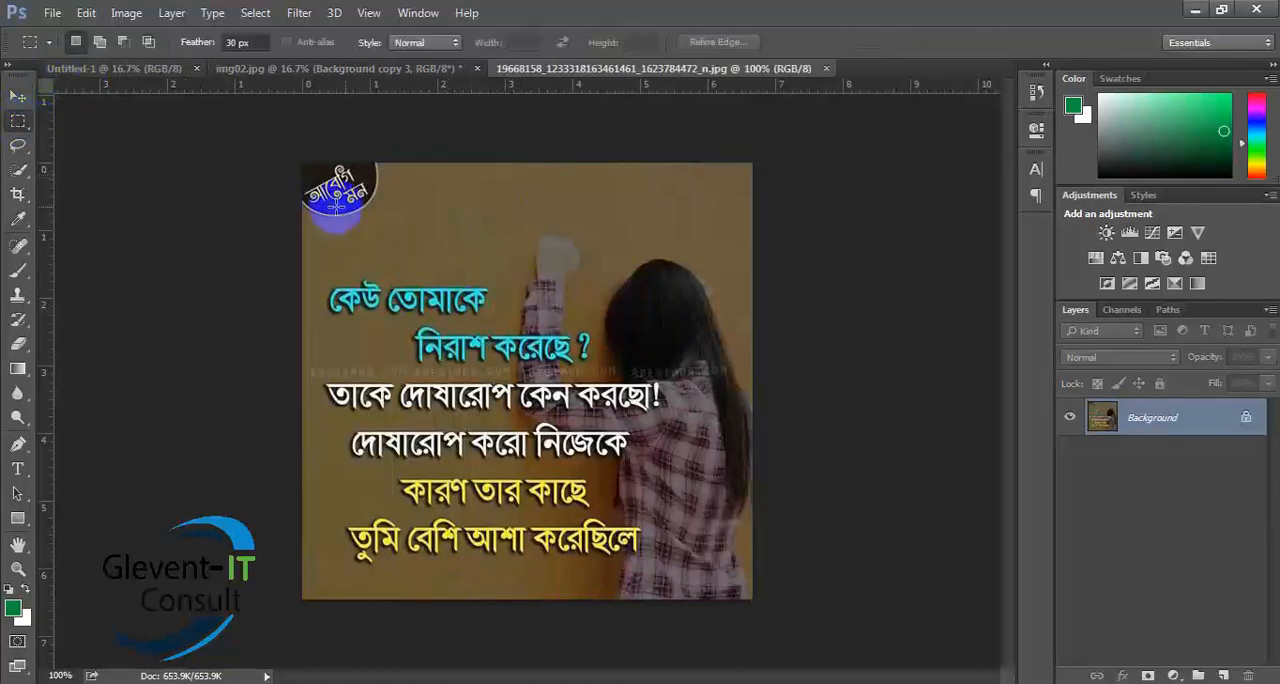
pyautogui.moveTo(453, 197); pyautogui.dragTo(689, 298)
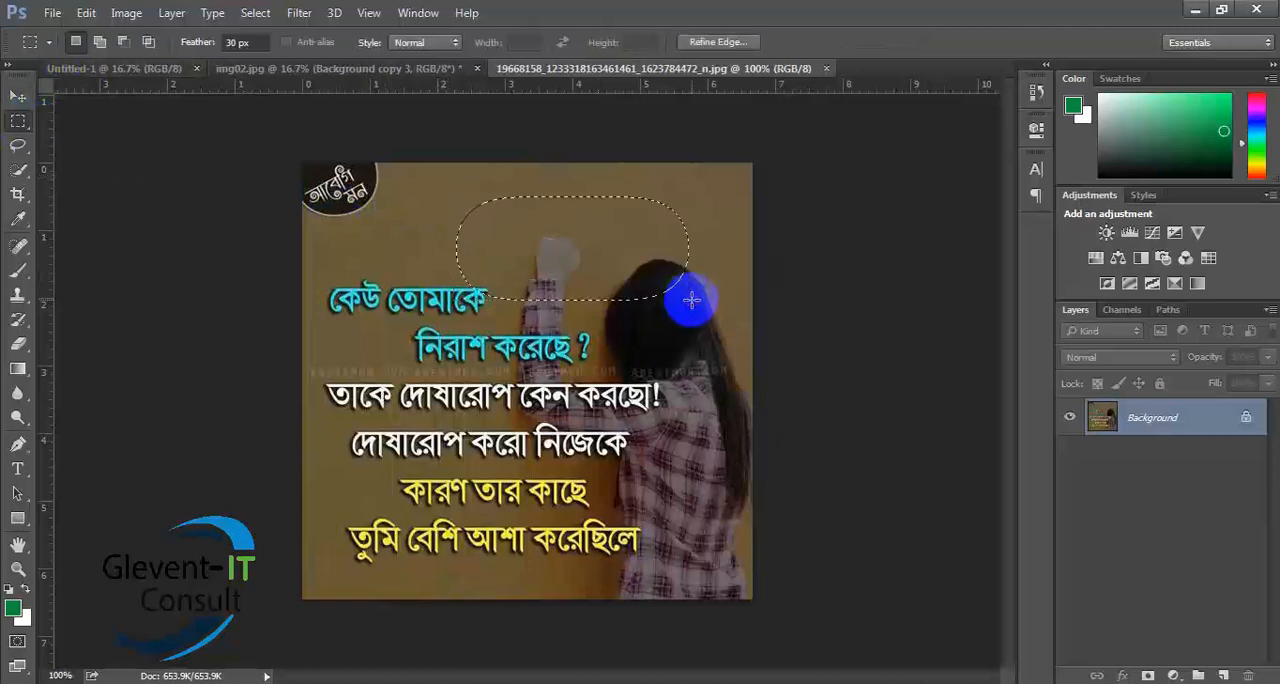
pyautogui.click(608, 260)
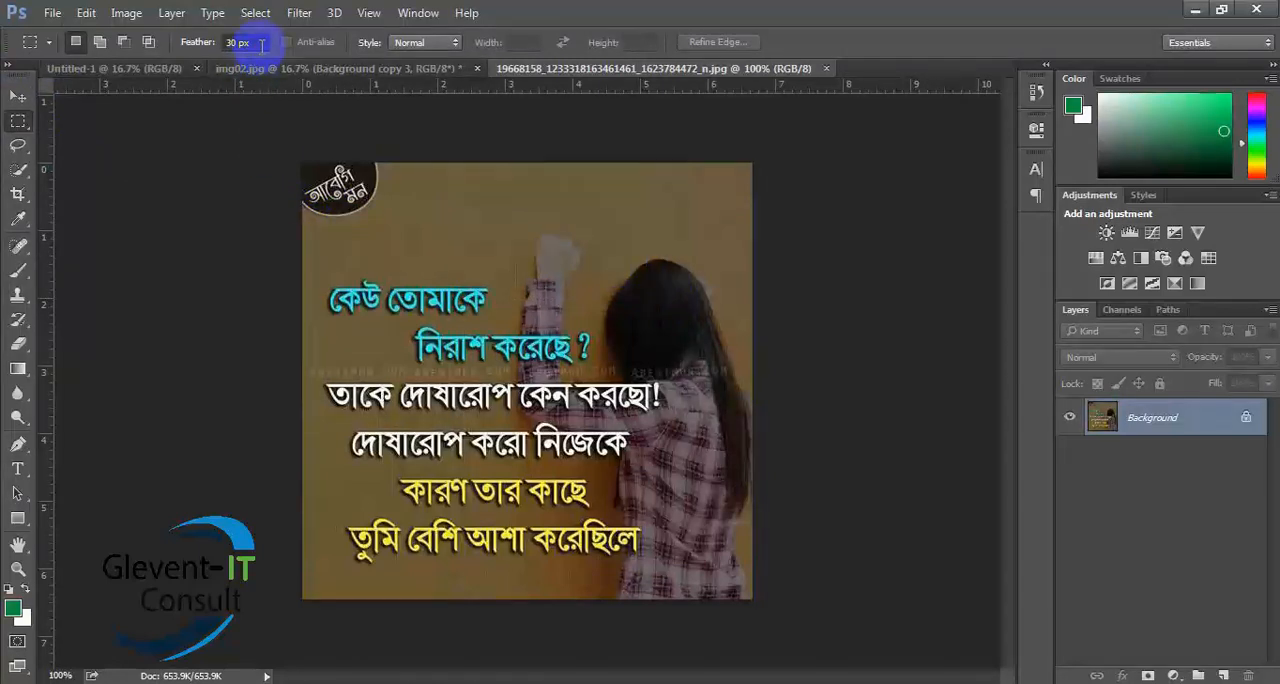
# - Set the marquee feather to 0 px, try a rectangular selection over the image's upper-right area, and deselect it
pyautogui.click(185, 42)
pyautogui.write('0')
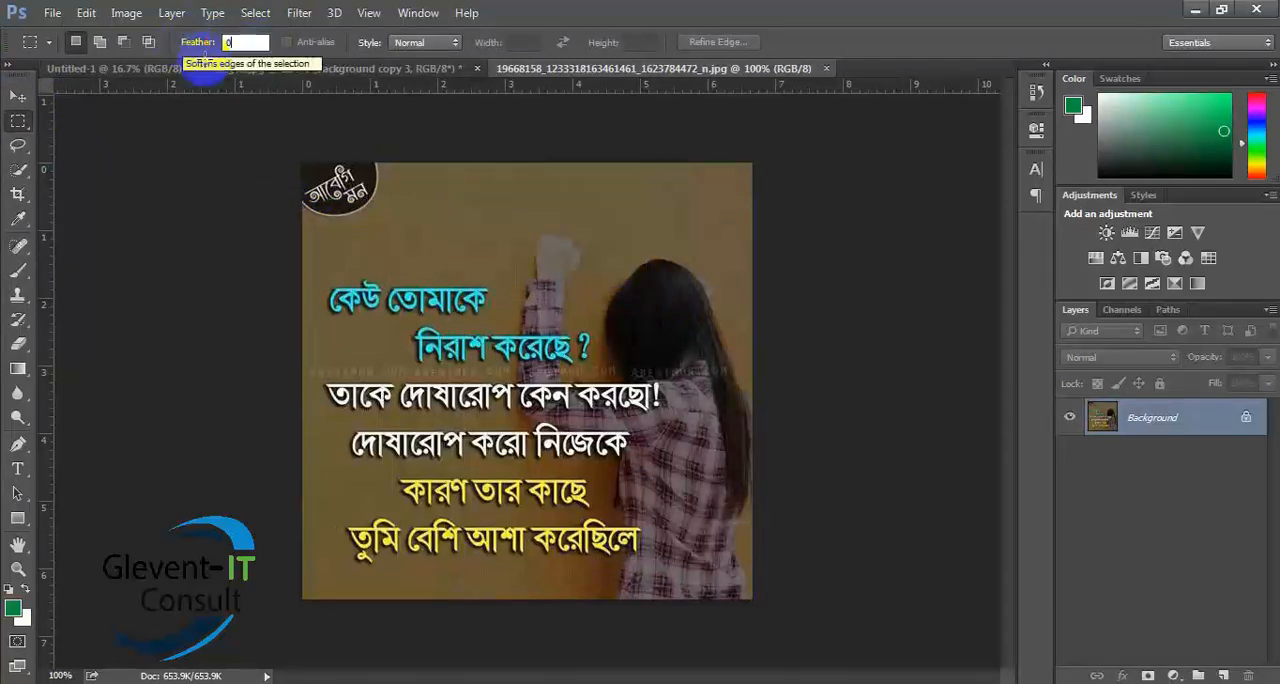
pyautogui.moveTo(414, 218); pyautogui.dragTo(762, 440)
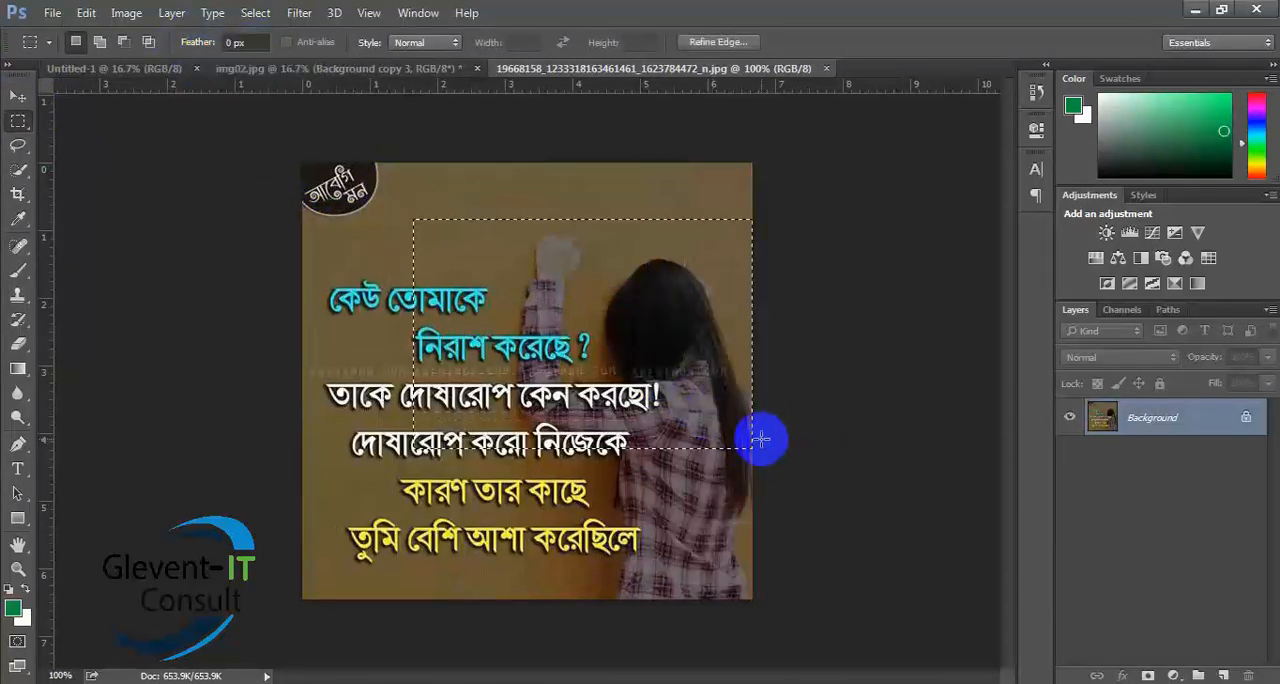
pyautogui.click(613, 300)
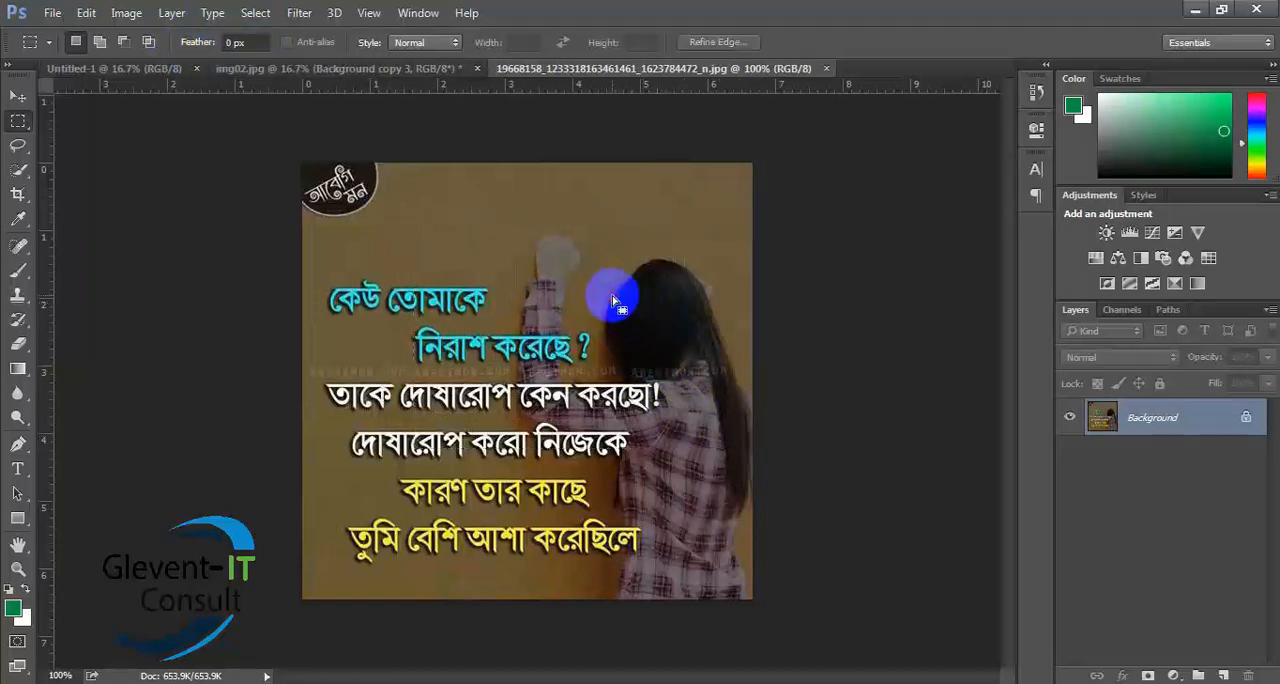
# - Set the marquee feather to 30 px, try a selection around the girl's arm and head, and deselect it
pyautogui.moveTo(254, 45); pyautogui.dragTo(201, 50)
pyautogui.write('30')
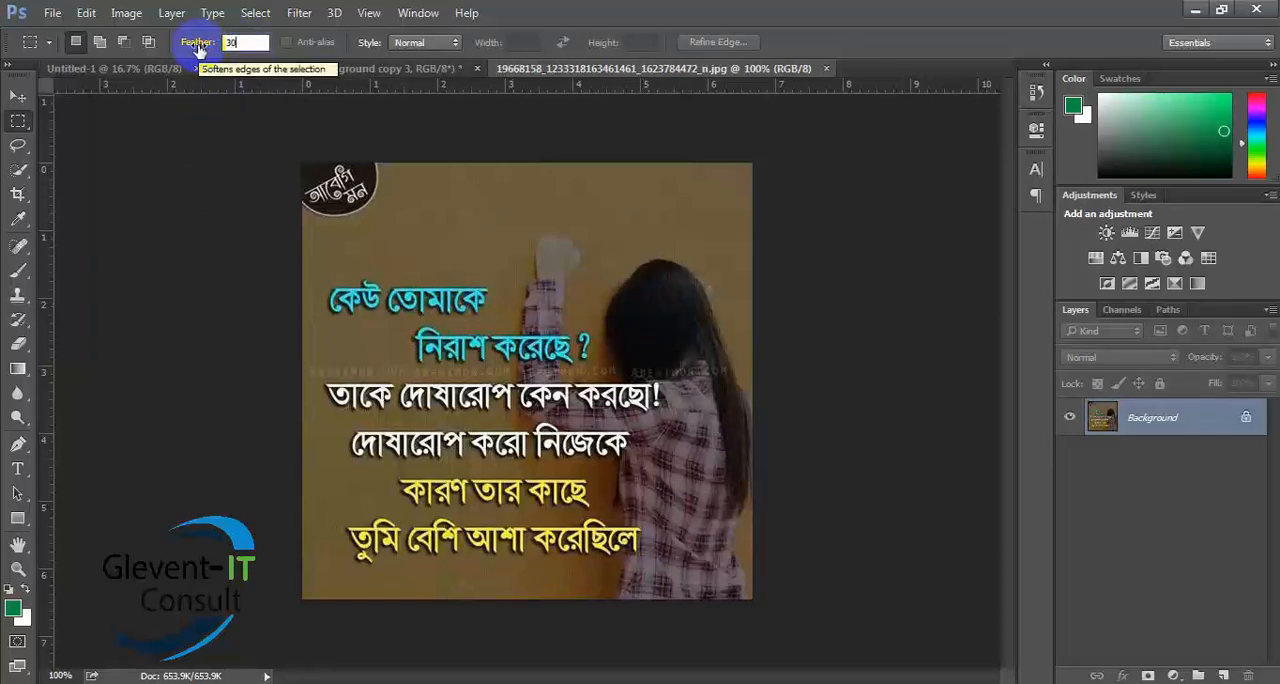
pyautogui.moveTo(440, 215); pyautogui.dragTo(710, 430)
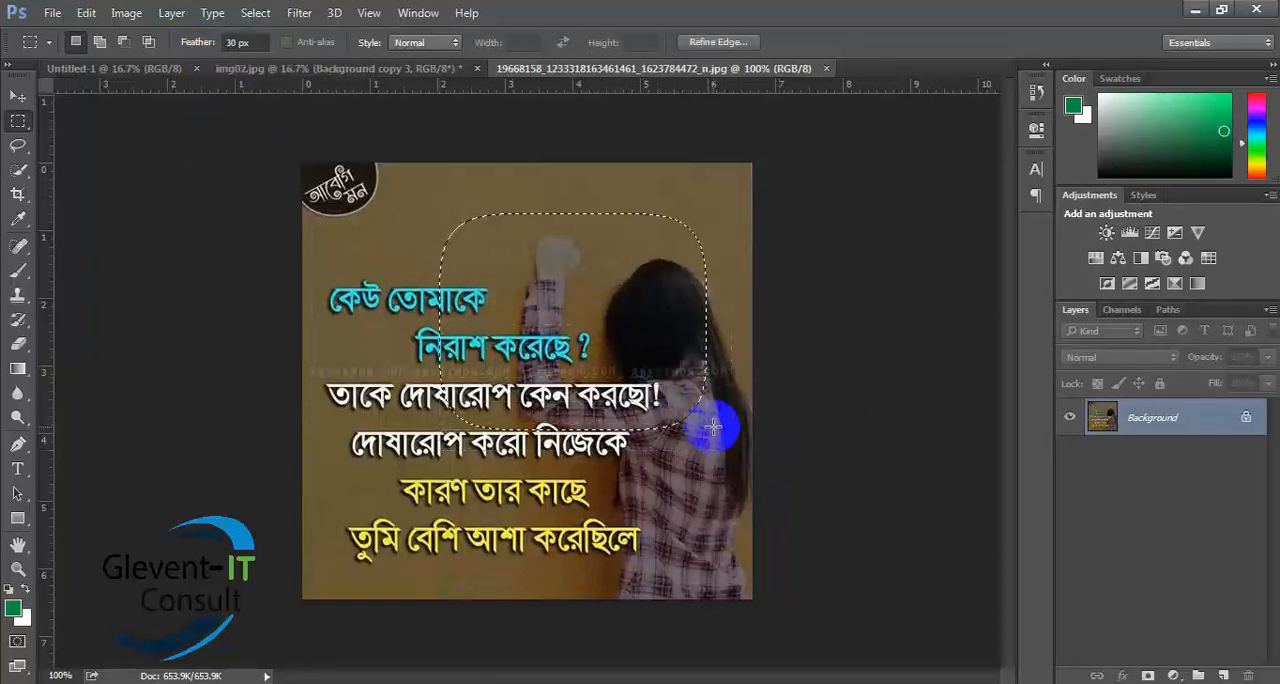
pyautogui.click(555, 283)
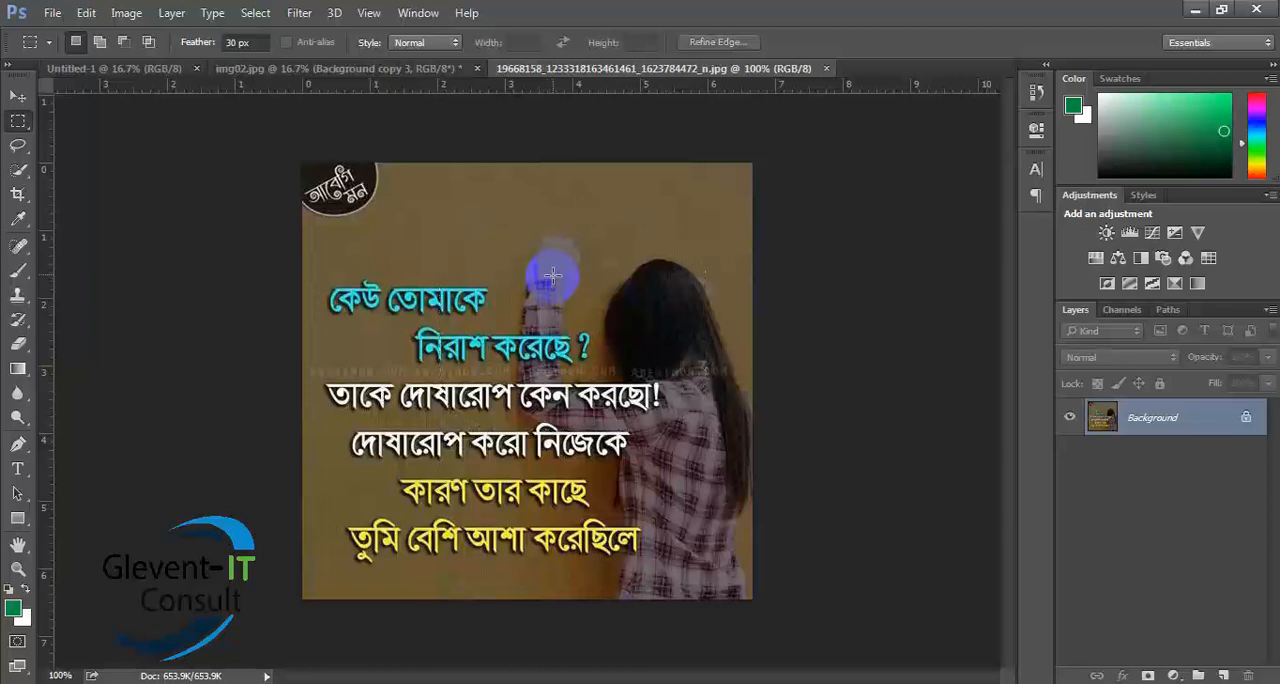
# - Set the feather to 0 px and place a rectangular selection over the image's upper part, from the corner badge to the third text line
pyautogui.click(245, 42)
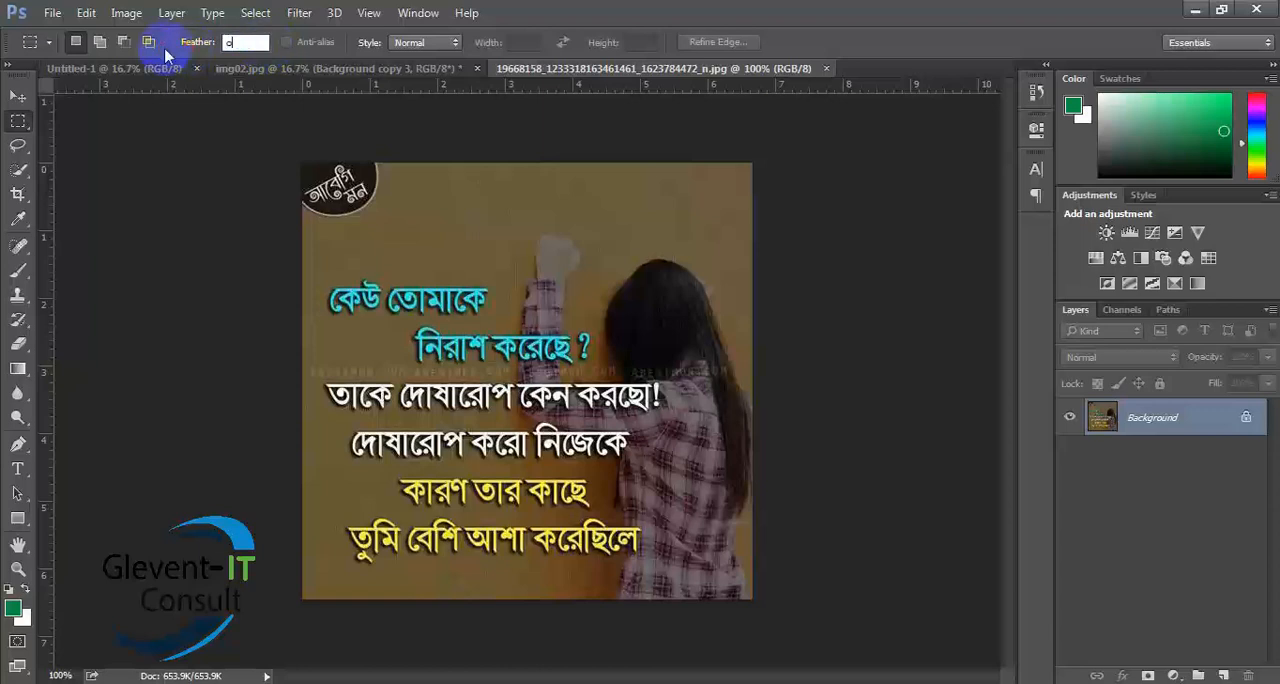
pyautogui.click(336, 145)
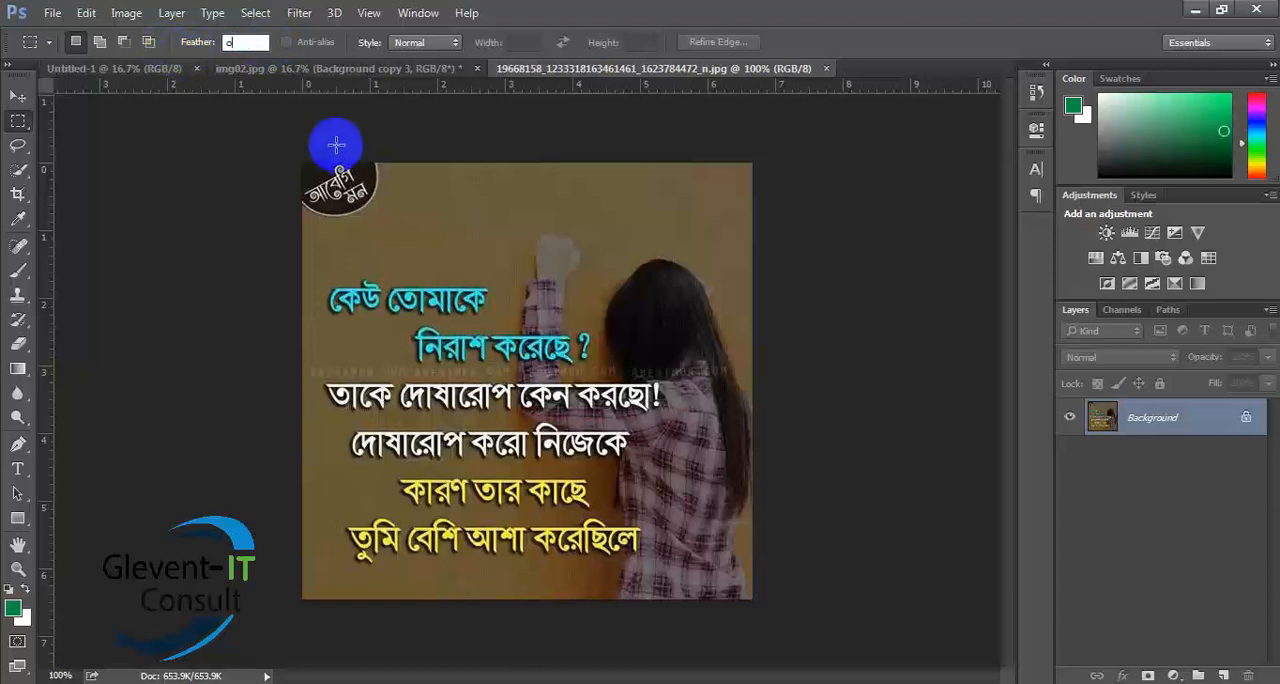
pyautogui.moveTo(336, 142); pyautogui.dragTo(740, 490)
pyautogui.moveTo(573, 329); pyautogui.dragTo(574, 263)
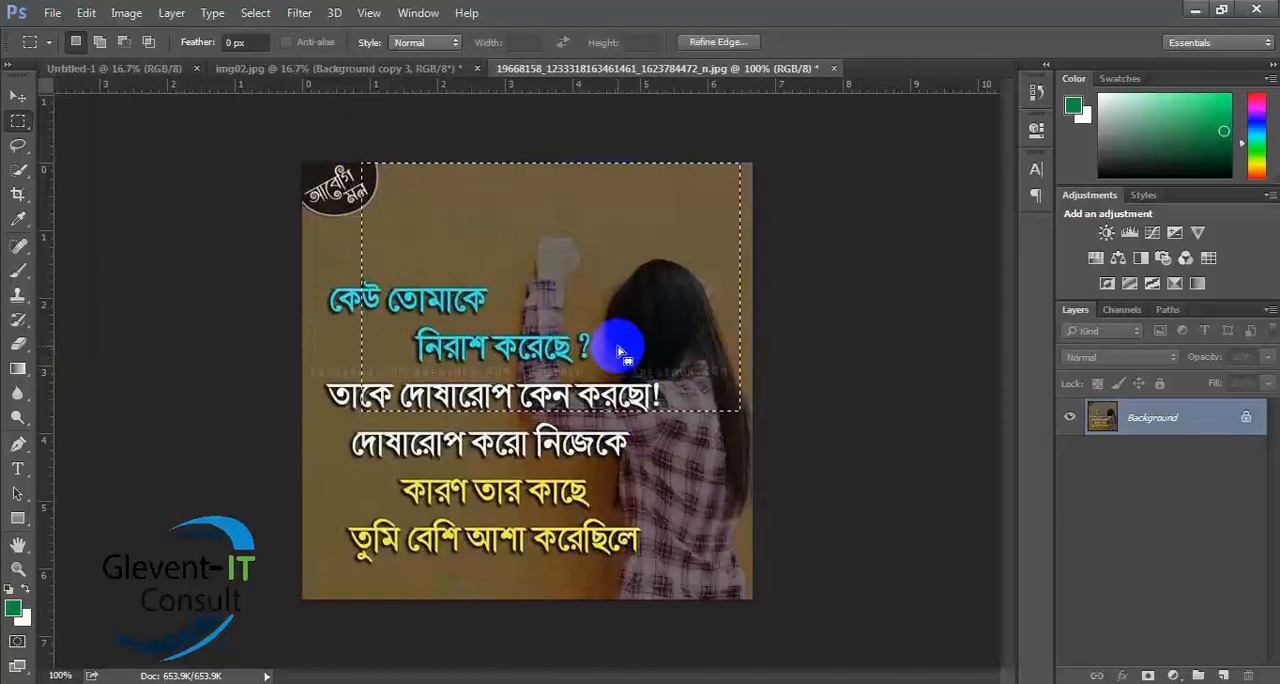
# - Create a new layer and fill the upper selection with the green foreground color
pyautogui.click(1224, 676)
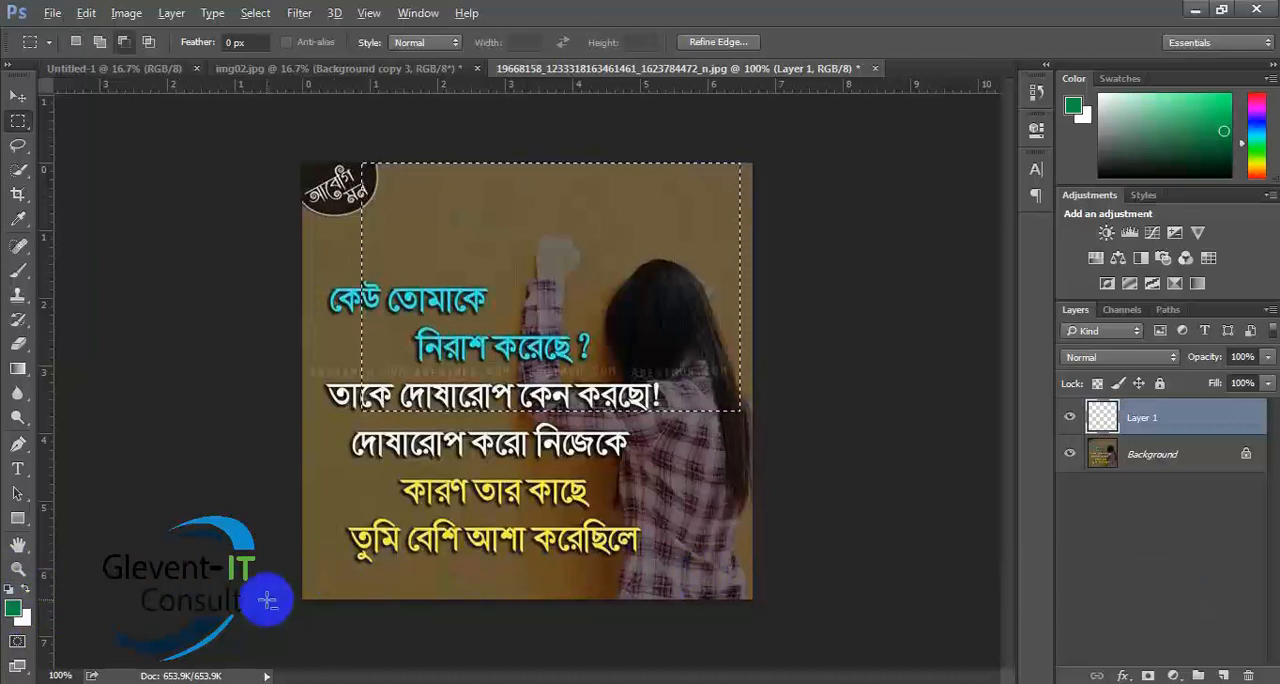
pyautogui.hotkey('alt', 'BackSpace')
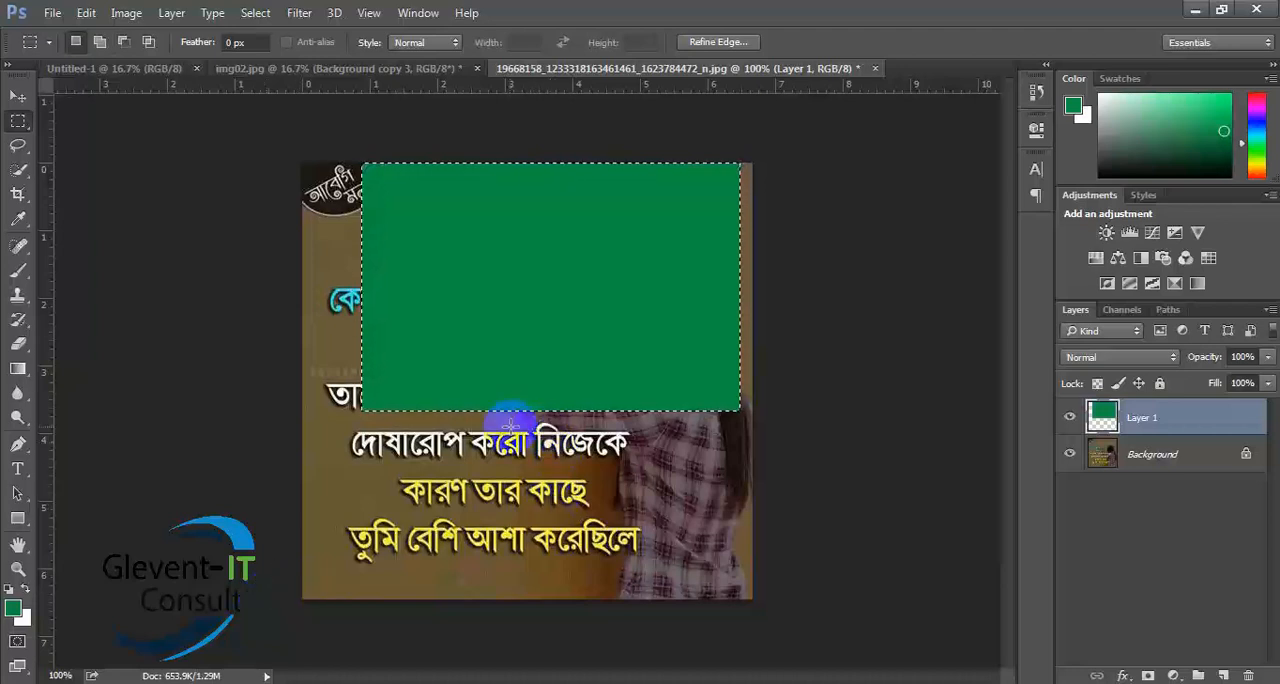
pyautogui.rightClick(467, 434)
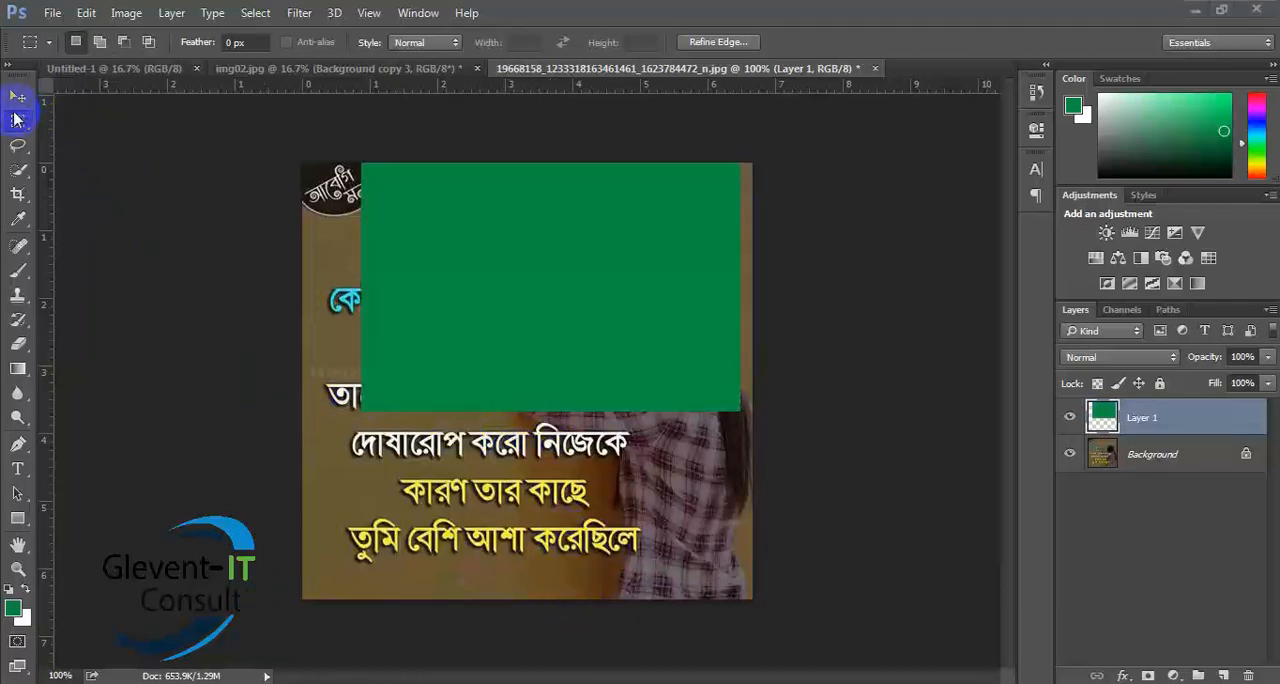
# - Place a rectangular selection over the image's lower-right area, below the green rectangle, and add a new layer
pyautogui.click(16, 119)
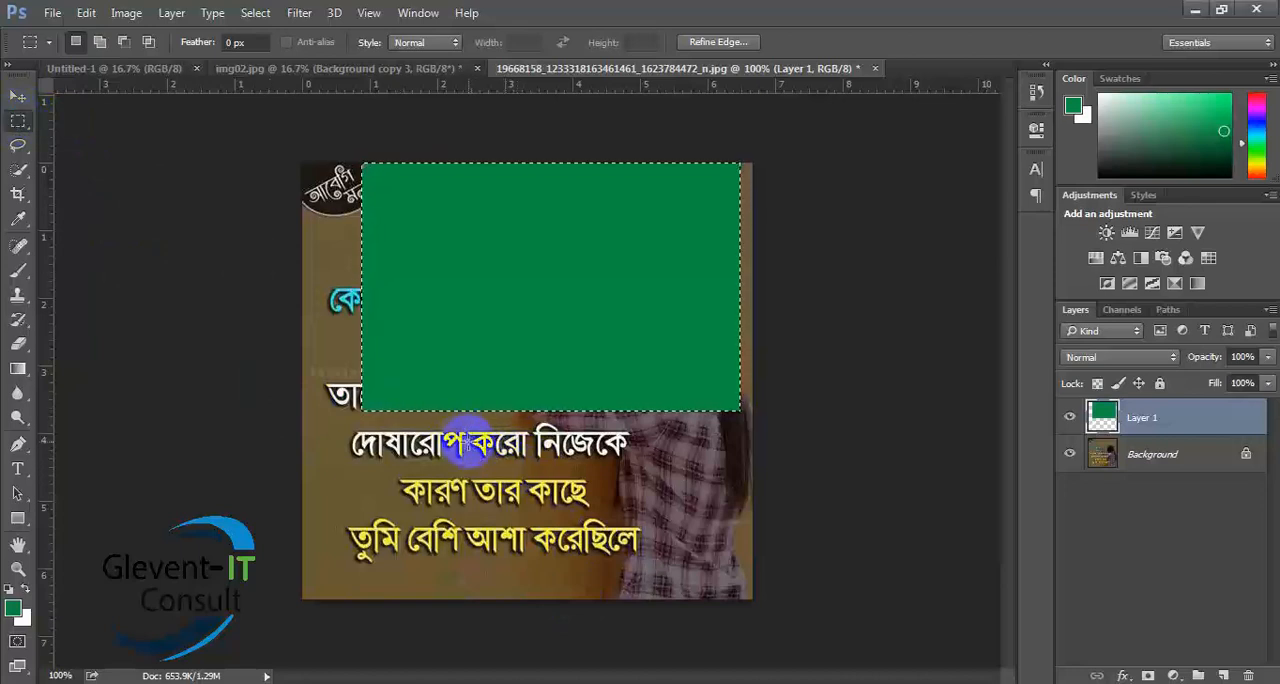
pyautogui.moveTo(478, 451); pyautogui.dragTo(743, 598)
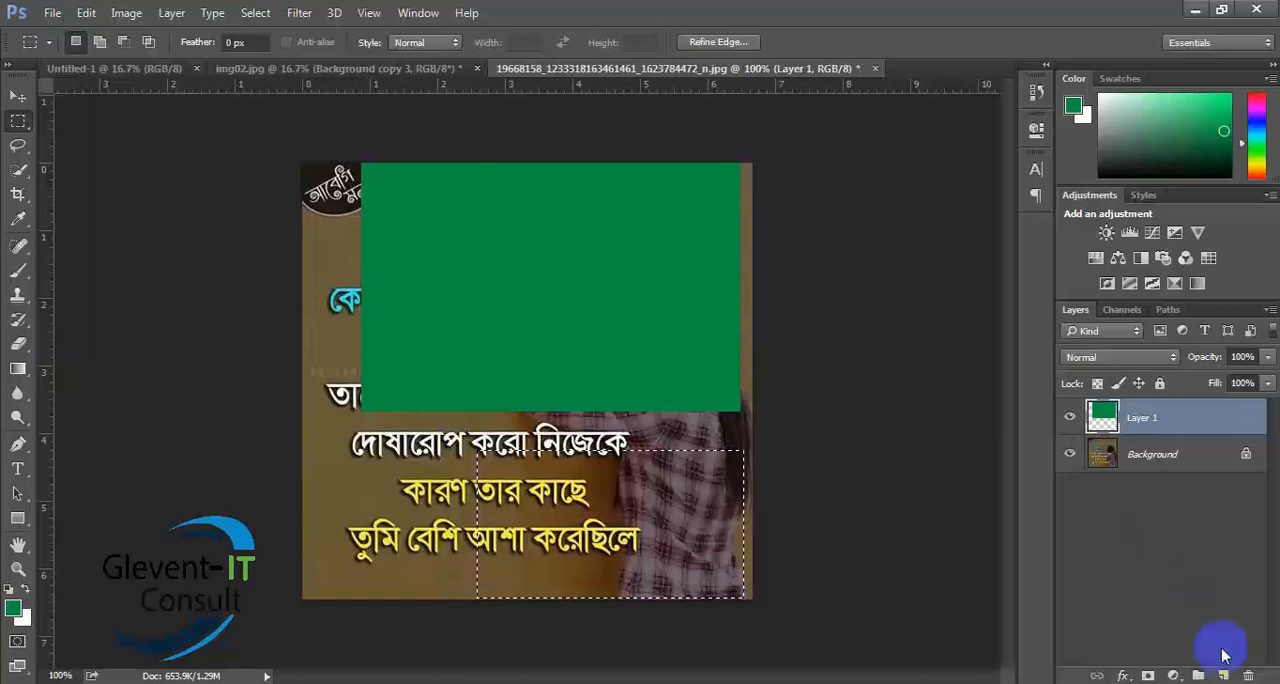
pyautogui.click(1223, 675)
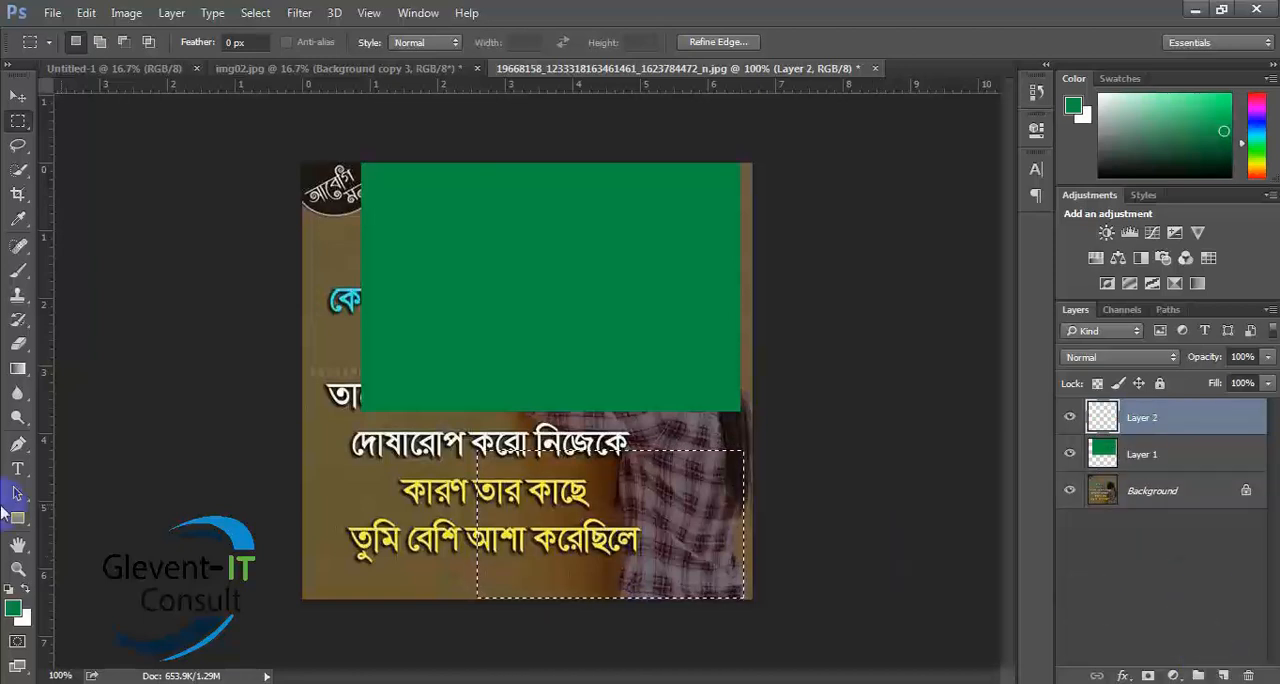
# - Use white (ffffff) as the background color, fill the lower-right selection with it, and deselect
pyautogui.click(24, 618)
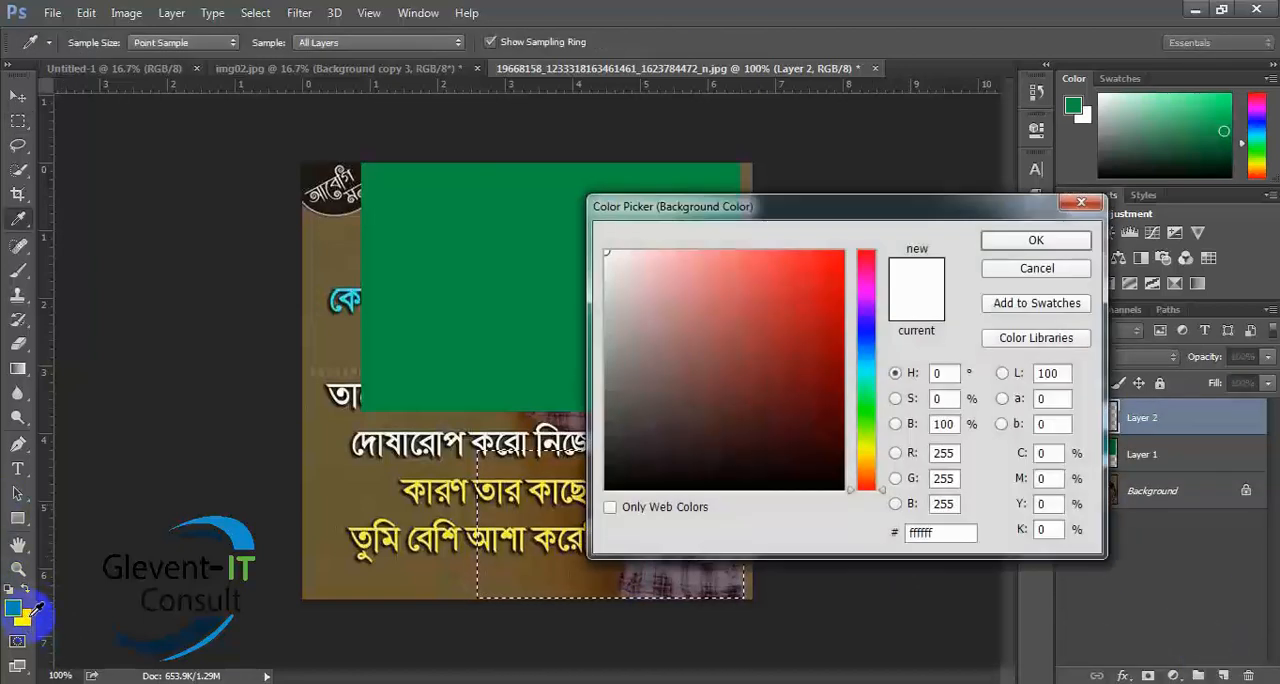
pyautogui.click(1033, 248)
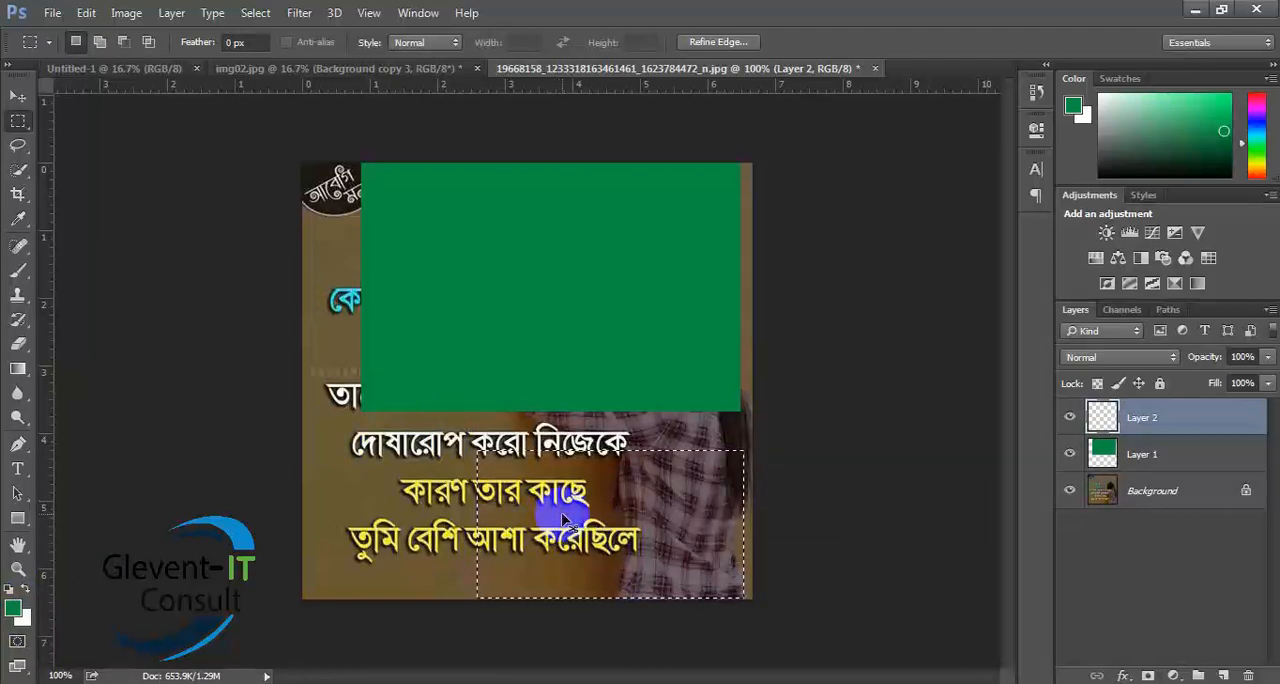
pyautogui.hotkey('ctrl', 'BackSpace')
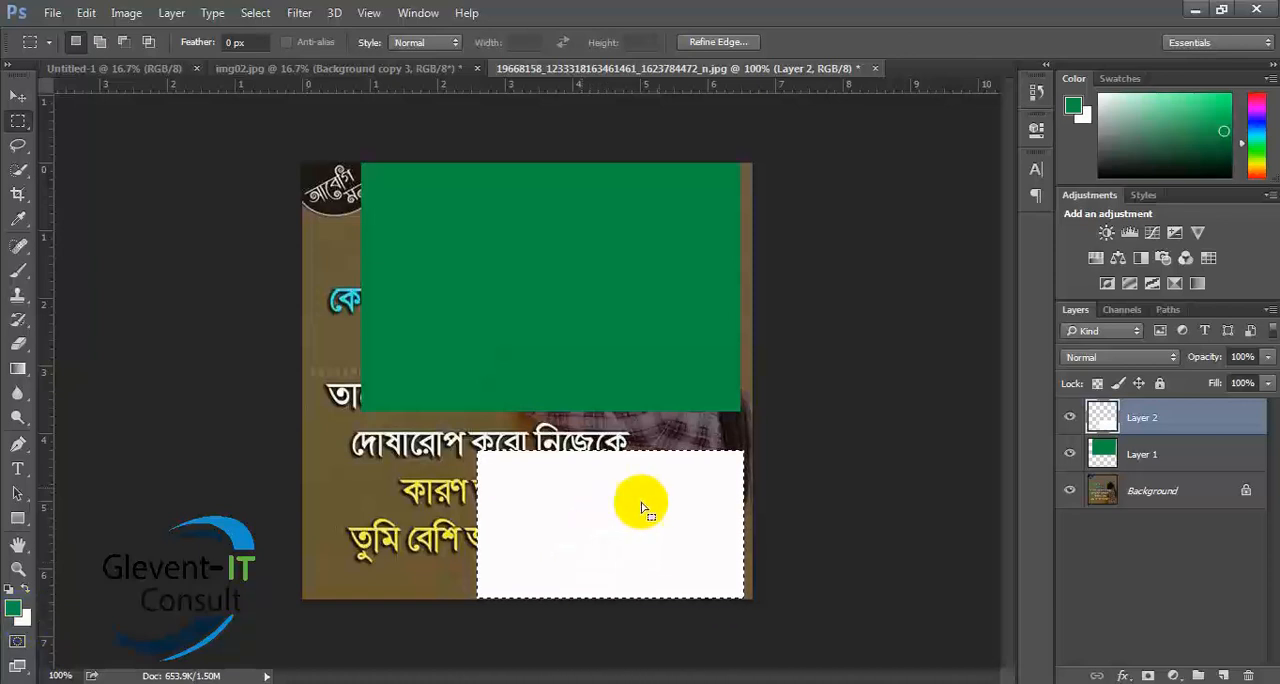
pyautogui.click(697, 441)
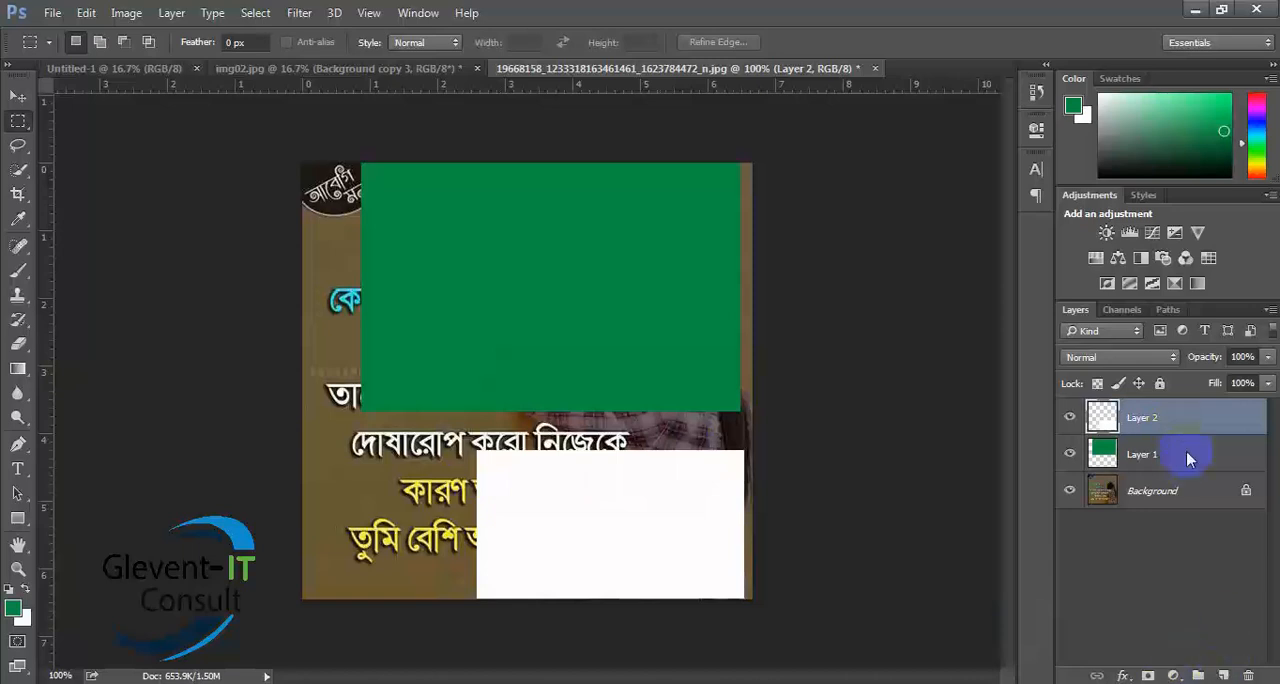
# - Add another layer, fill a rectangular selection in the image's lower-left corner with the white background color, and deselect
pyautogui.click(1223, 675)
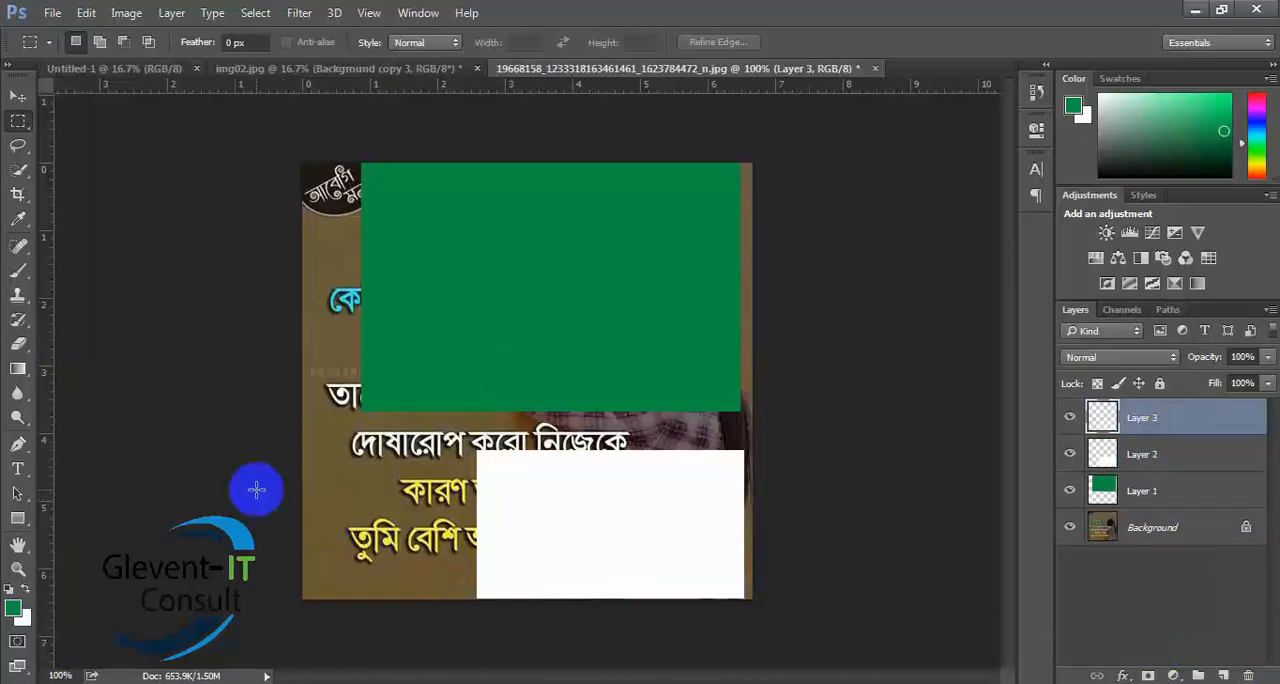
pyautogui.moveTo(268, 455); pyautogui.dragTo(442, 623)
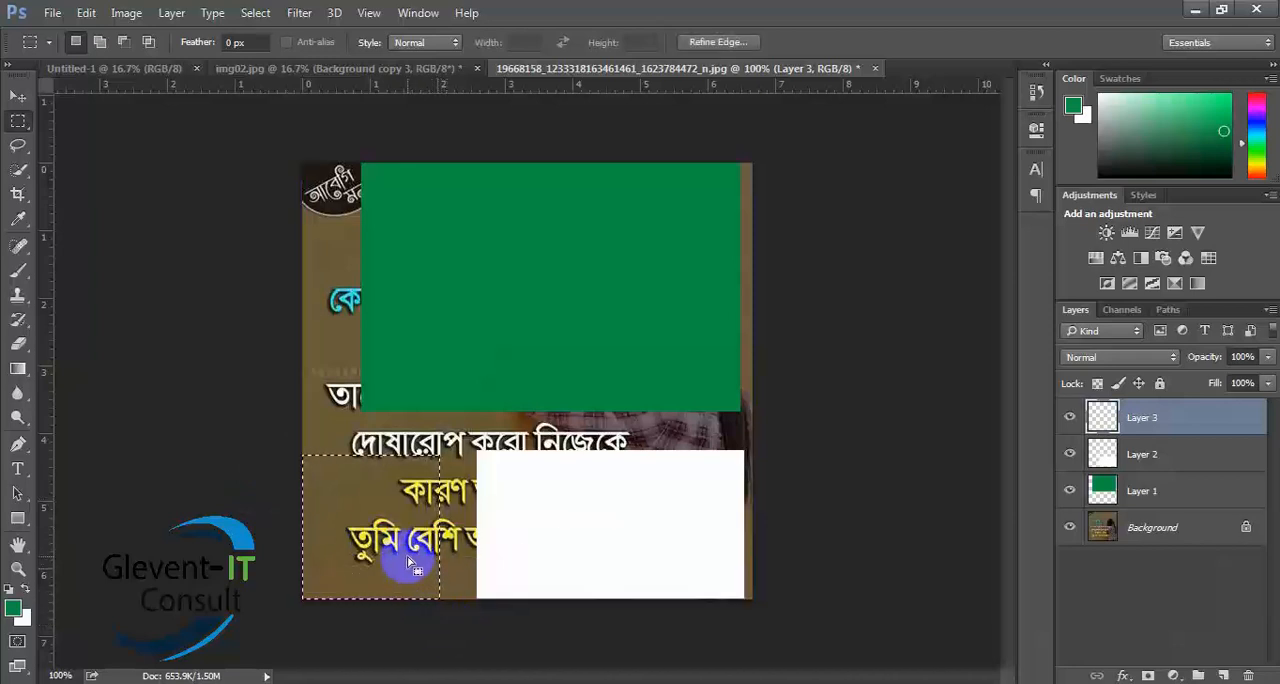
pyautogui.hotkey('ctrl', 'BackSpace')
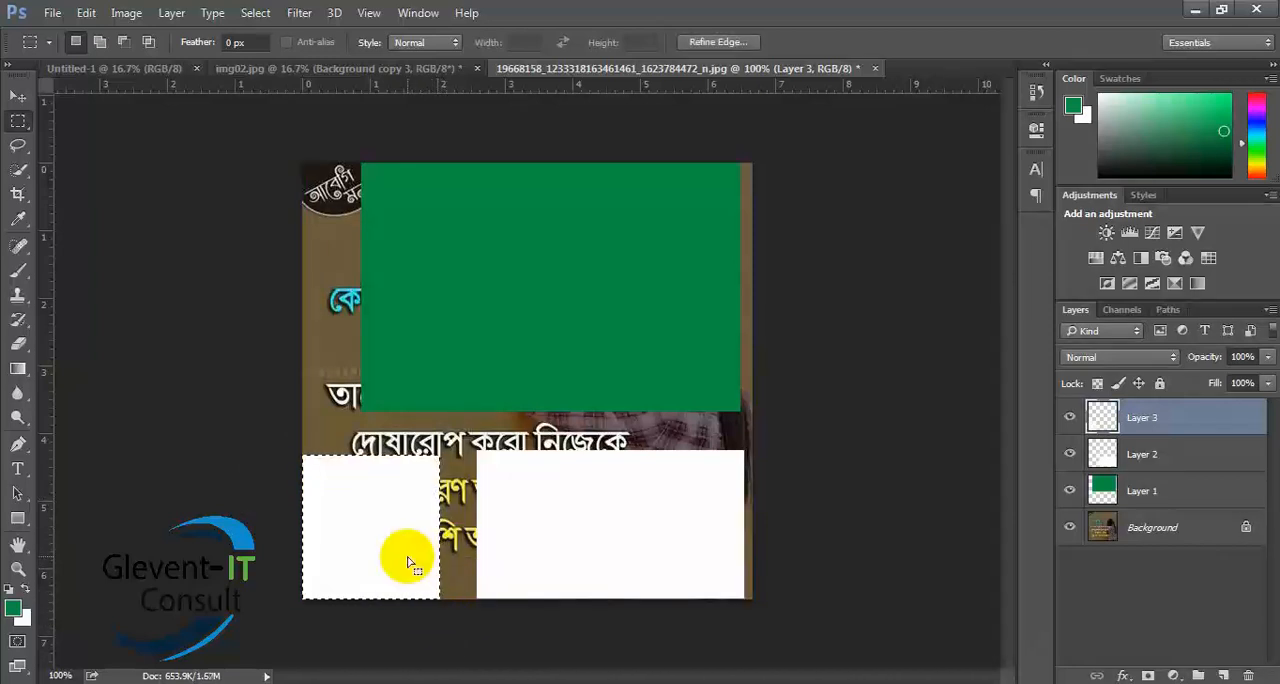
pyautogui.click(458, 555)
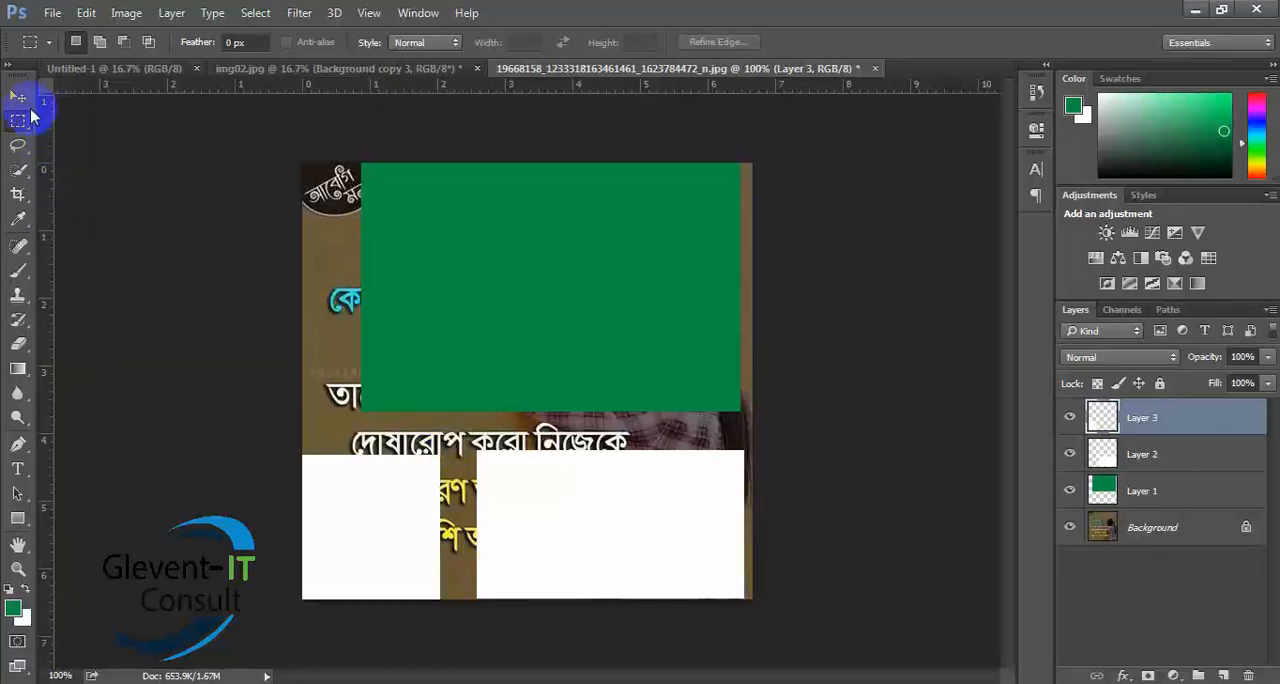
# - Try moving Layer 3's lower-left white rectangle off the image with the Move tool
pyautogui.click(18, 96)
pyautogui.moveTo(531, 274); pyautogui.dragTo(182, 606)
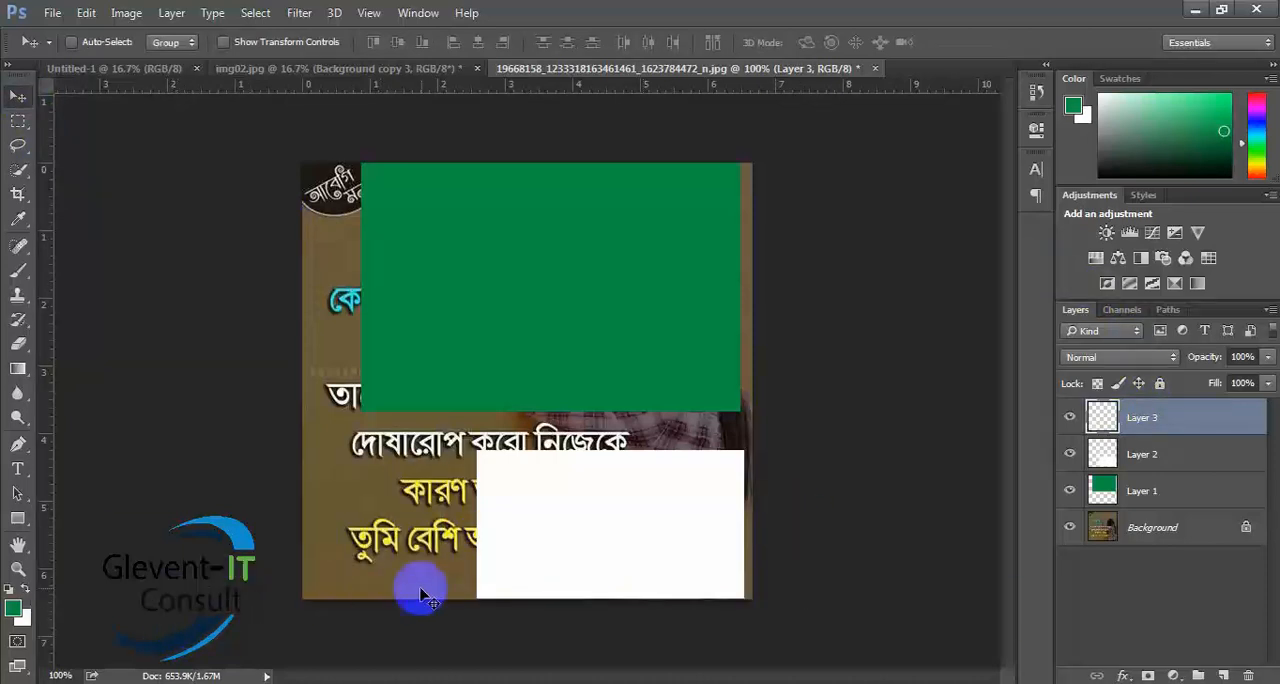
pyautogui.moveTo(606, 533); pyautogui.dragTo(552, 567)
pyautogui.moveTo(648, 534); pyautogui.dragTo(716, 488)
# - Try moving Layer 2's white rectangle off the image, and Layer 1's green rectangle up and to the left
pyautogui.click(1192, 468)
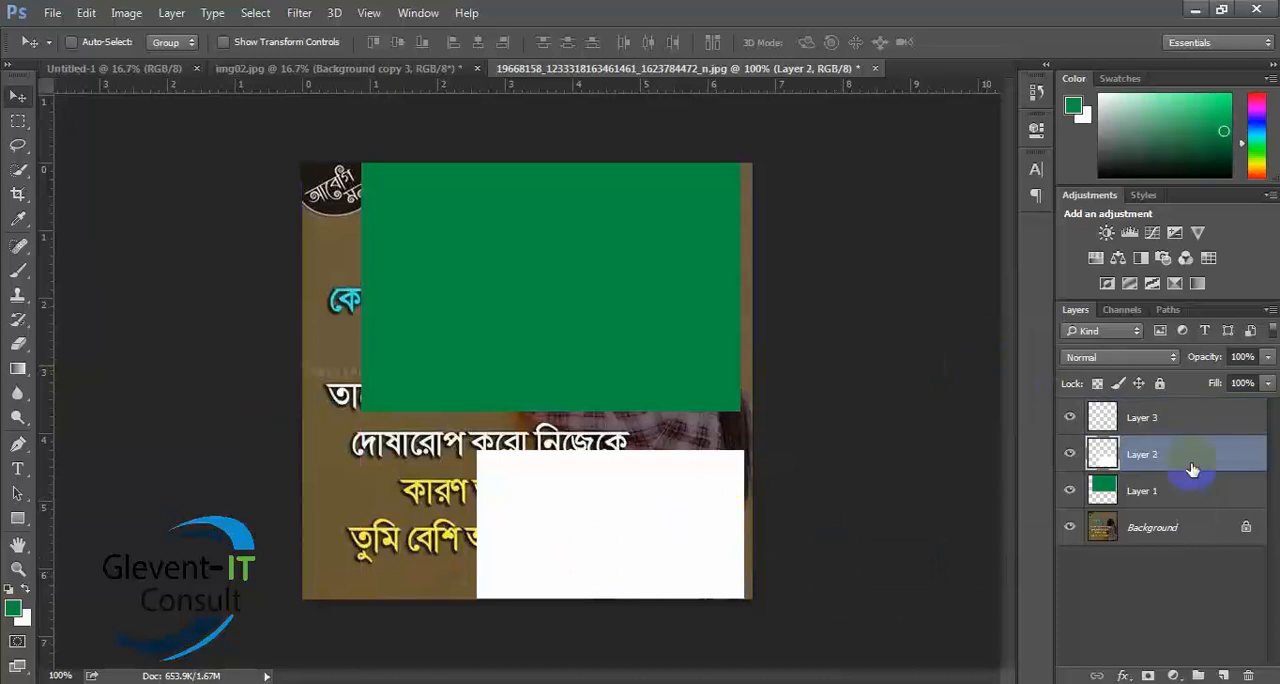
pyautogui.moveTo(634, 526); pyautogui.dragTo(940, 377)
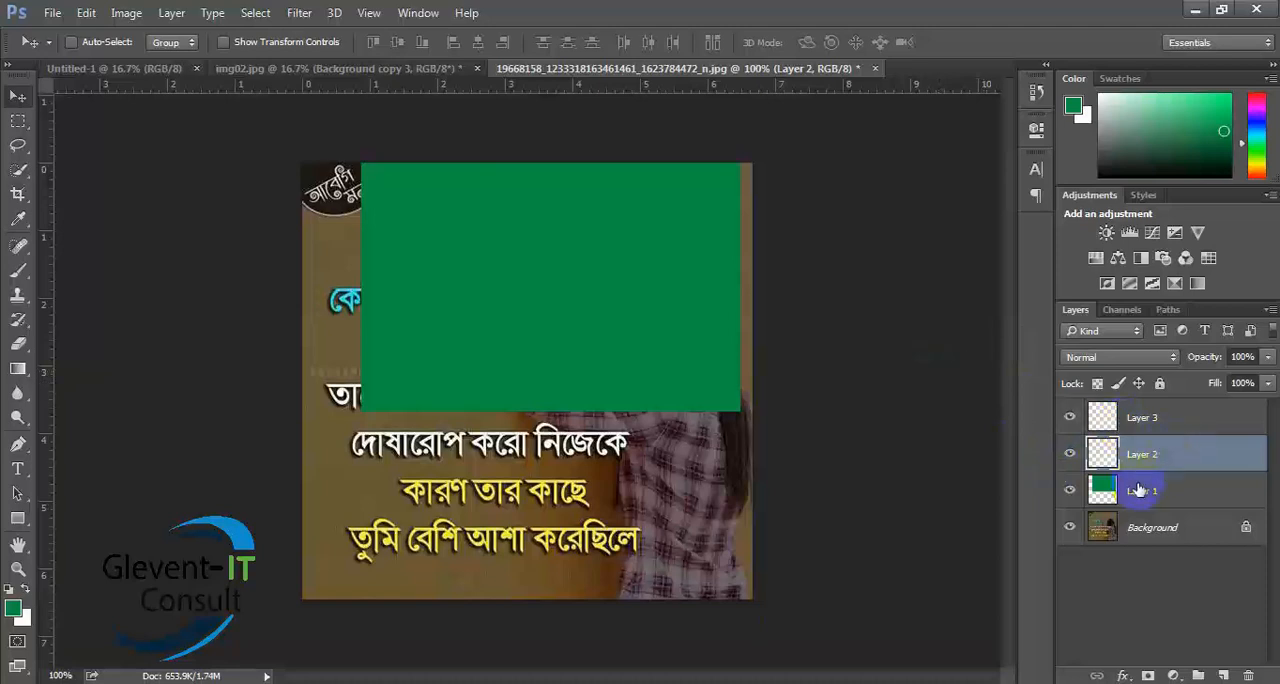
pyautogui.moveTo(628, 292); pyautogui.dragTo(843, 637)
pyautogui.click(1223, 492)
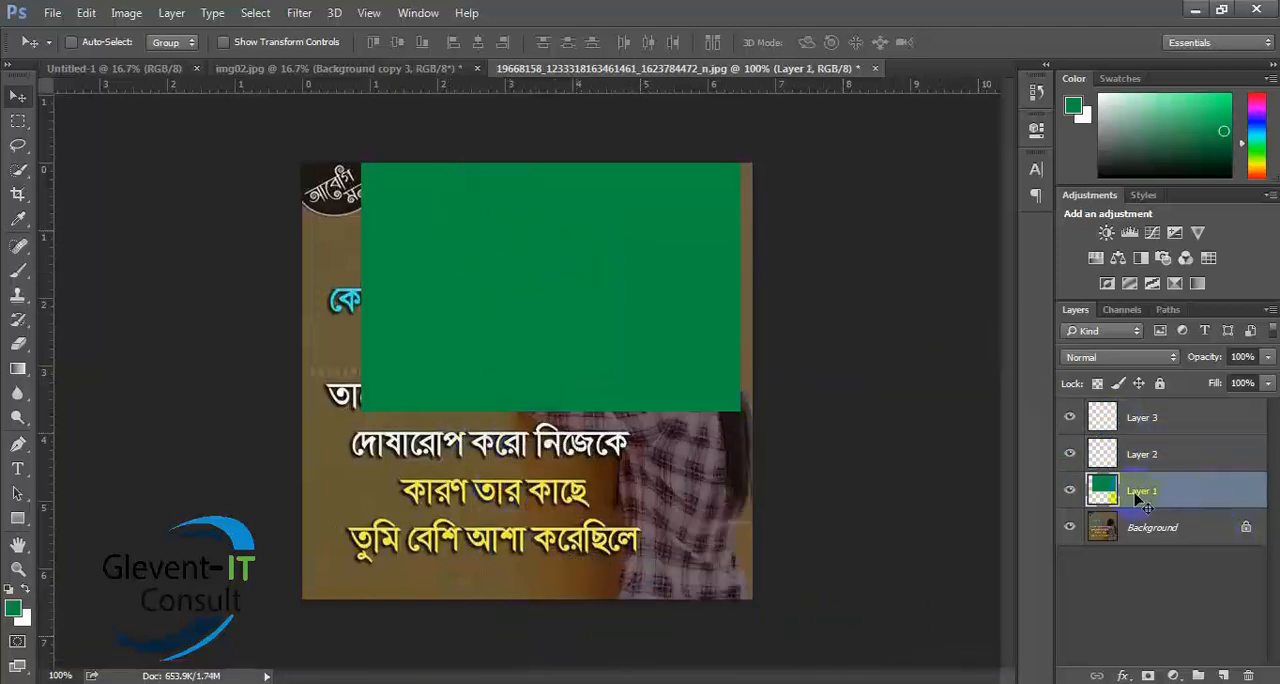
pyautogui.moveTo(451, 258); pyautogui.dragTo(381, 186)
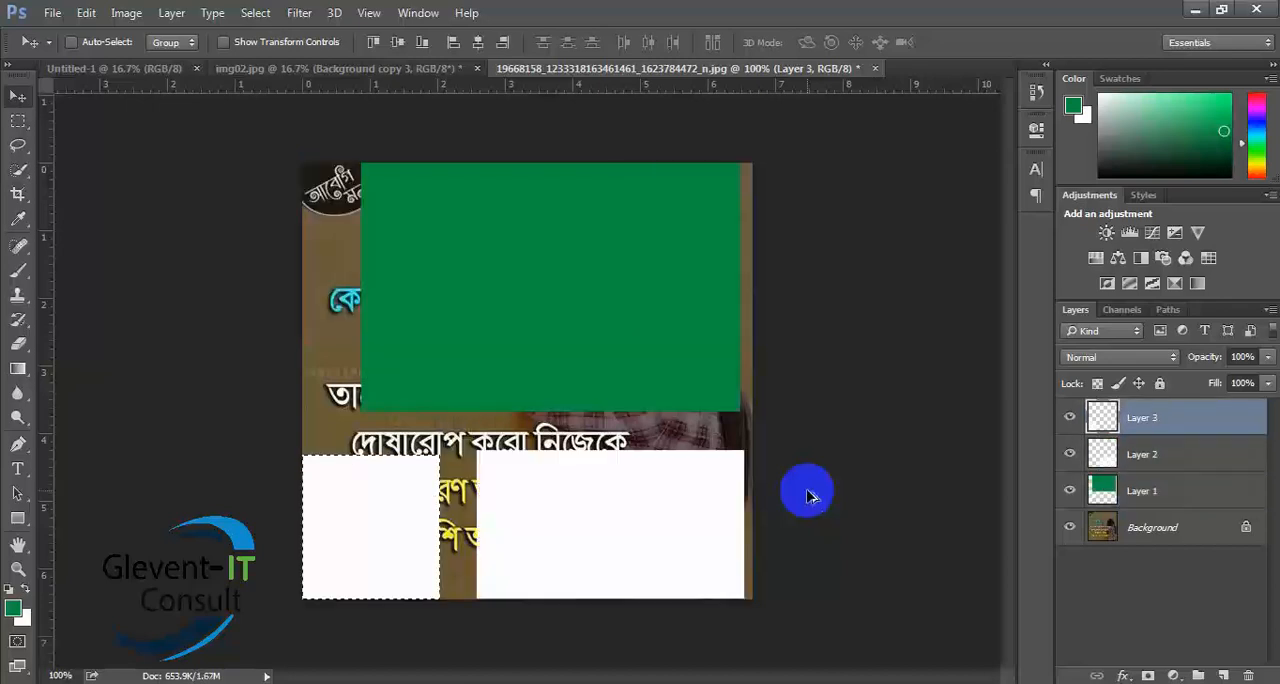
# - Undo back to the lower-left selection on Layer 3, refill it with white, and deselect
pyautogui.hotkey('ctrl', 'z')
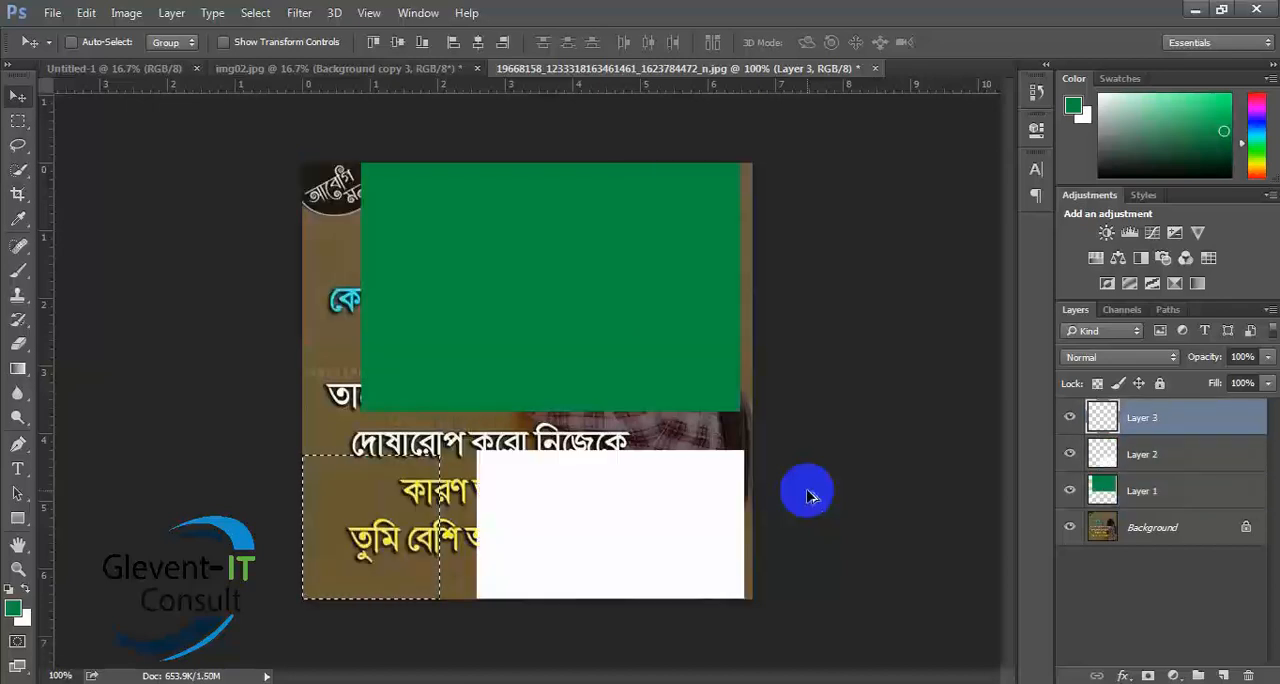
pyautogui.hotkey('ctrl', 'BackSpace')
pyautogui.hotkey('ctrl', 'd')
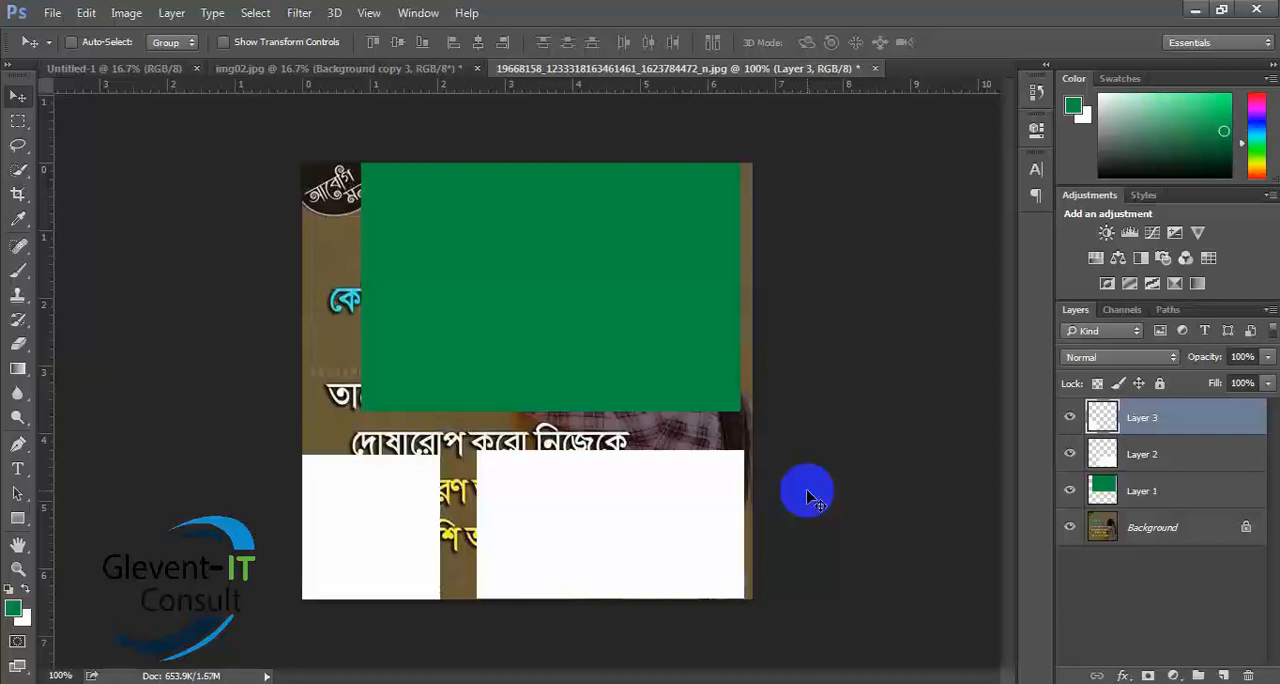
# - Nudge the lower-left white rectangle, turn on the Move tool's Auto-Select, and set it to Layer
pyautogui.moveTo(695, 492)
pyautogui.mouseDown()
pyautogui.moveTo(777, 491)
pyautogui.moveTo(589, 491)
pyautogui.moveTo(651, 501)
pyautogui.moveTo(686, 474)
pyautogui.moveTo(669, 543)
pyautogui.moveTo(674, 517)
pyautogui.mouseUp()
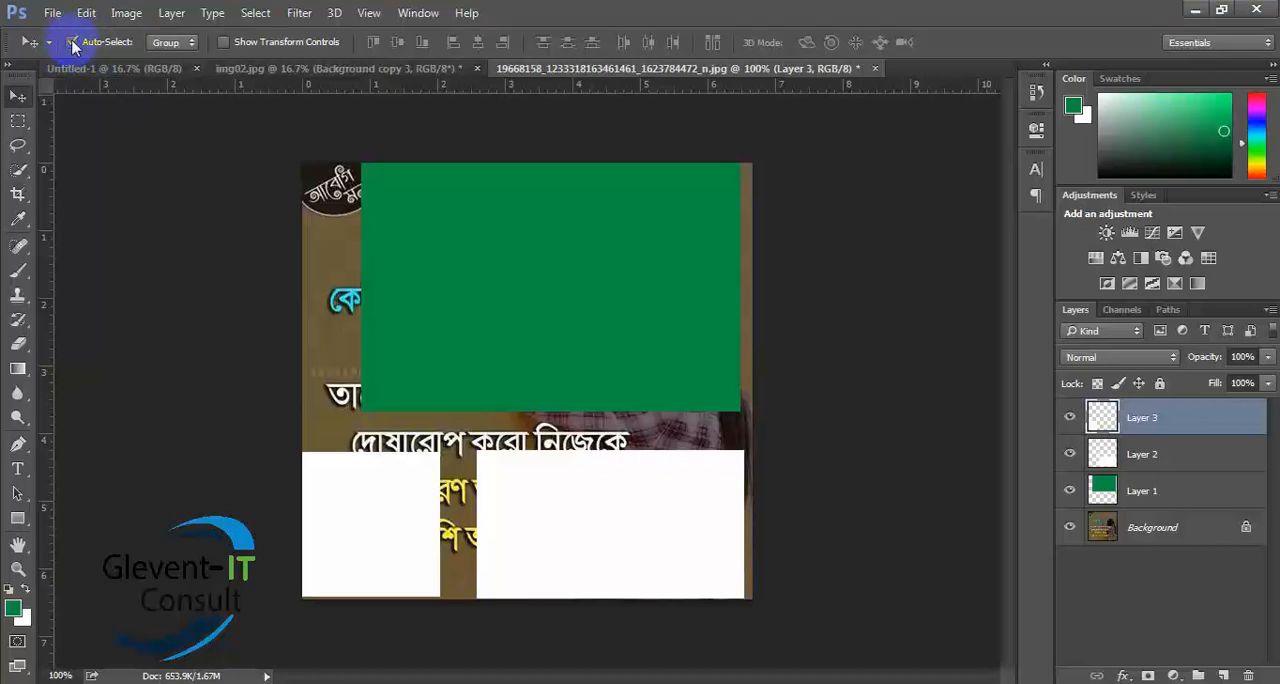
pyautogui.click(166, 43)
pyautogui.click(167, 62)
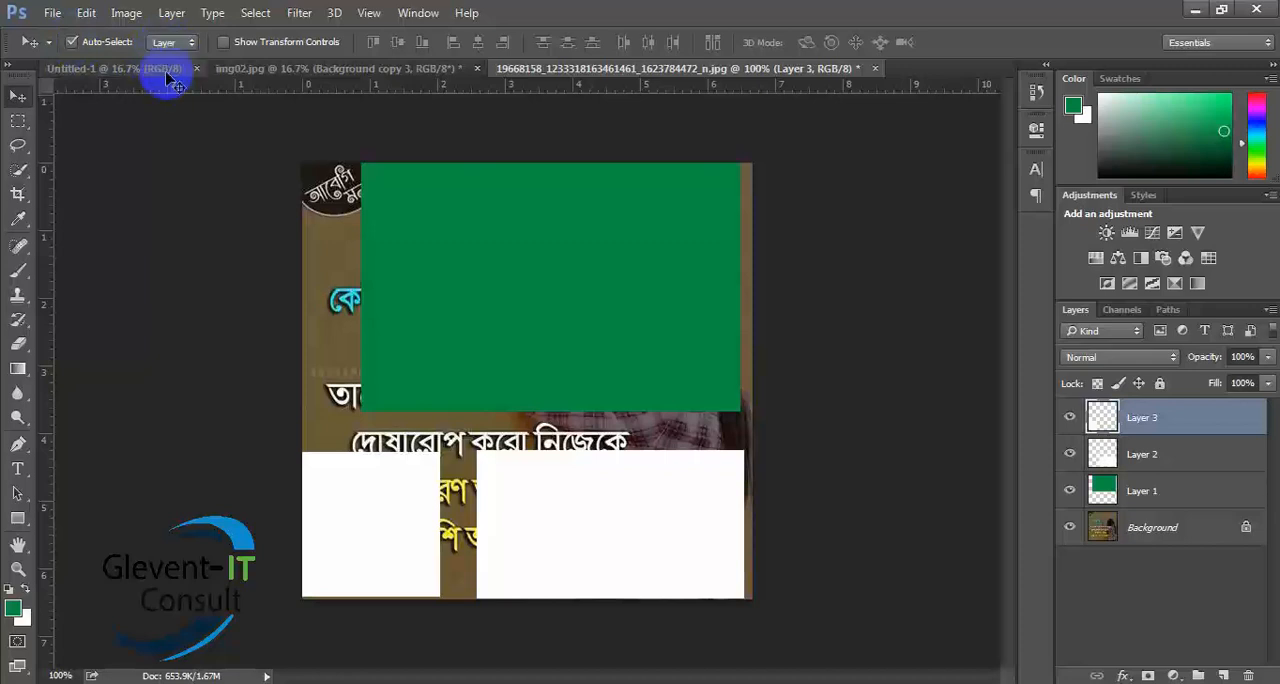
# - Move the green rectangle up and right, the lower-right white rectangle right, and the lower-left one up and left
pyautogui.moveTo(534, 309); pyautogui.dragTo(563, 322)
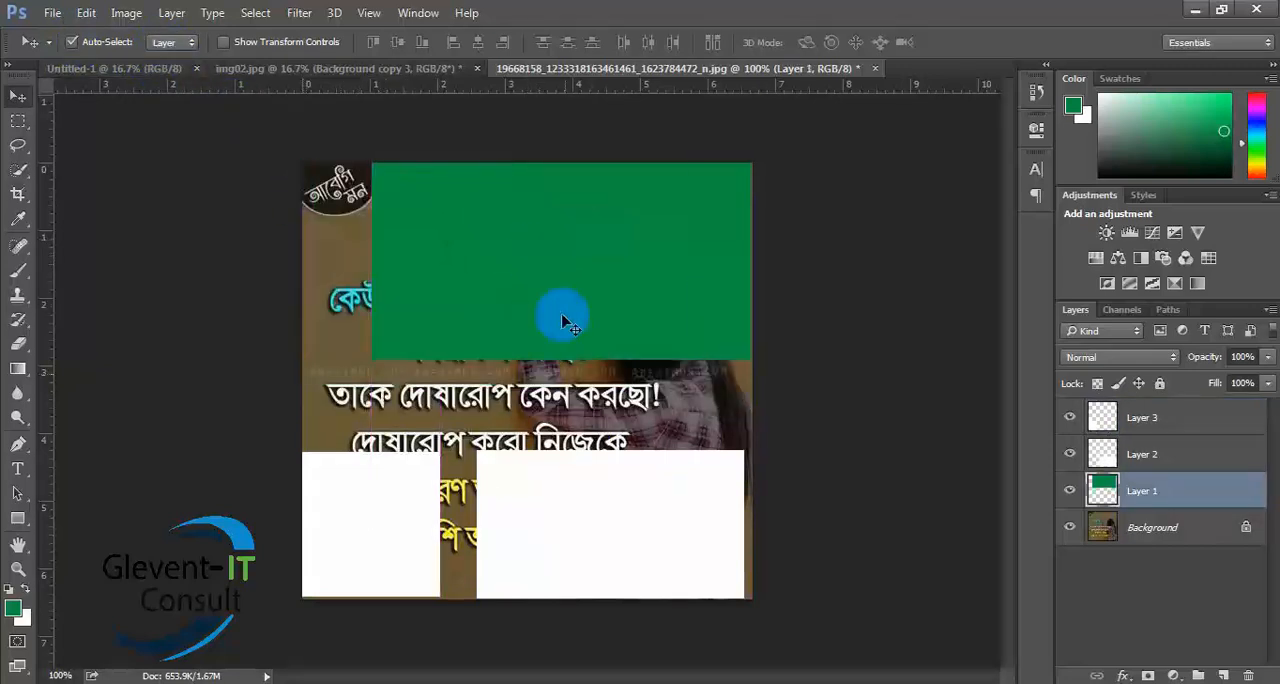
pyautogui.moveTo(640, 505); pyautogui.dragTo(770, 512)
pyautogui.moveTo(366, 509); pyautogui.dragTo(312, 456)
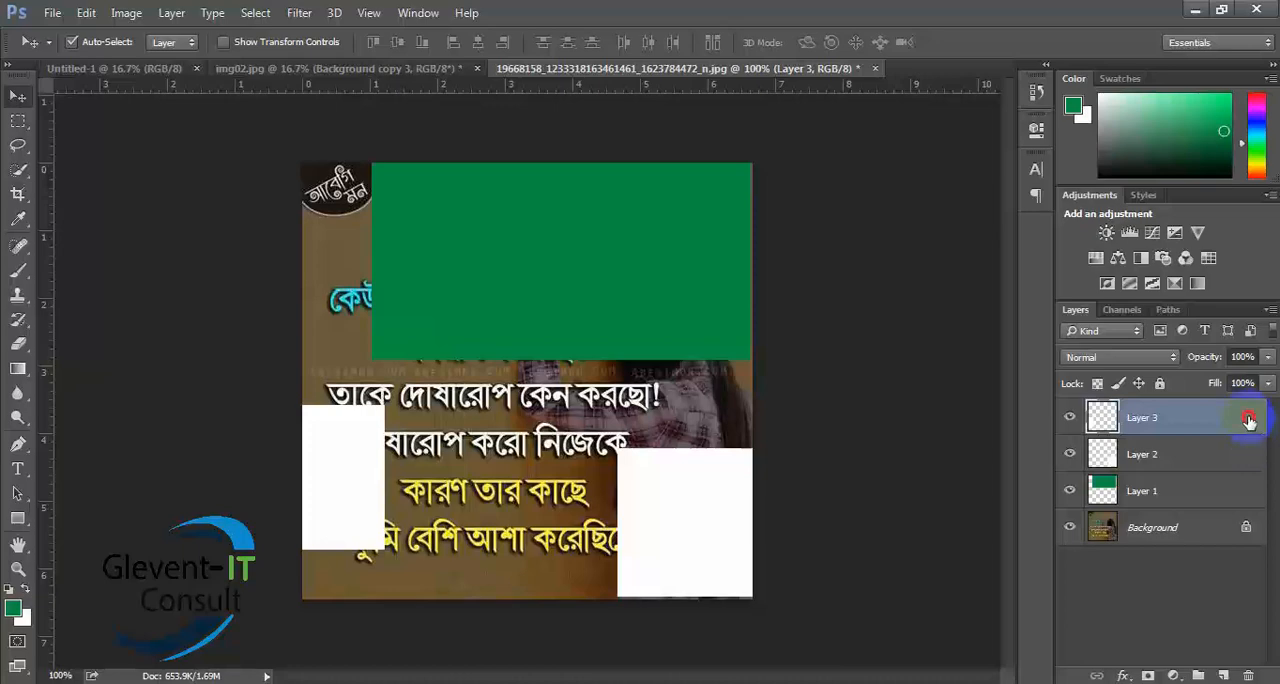
# - Lock all attributes of Layer 3
pyautogui.doubleClick(1249, 421)
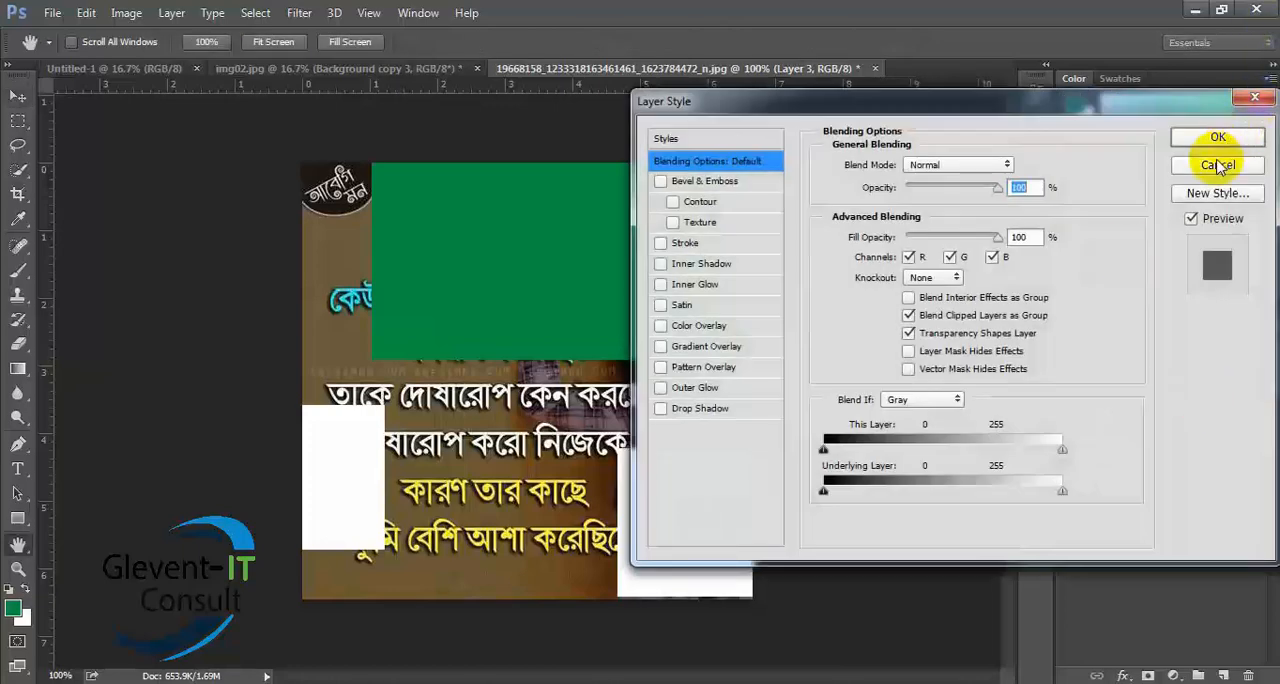
pyautogui.click(1218, 165)
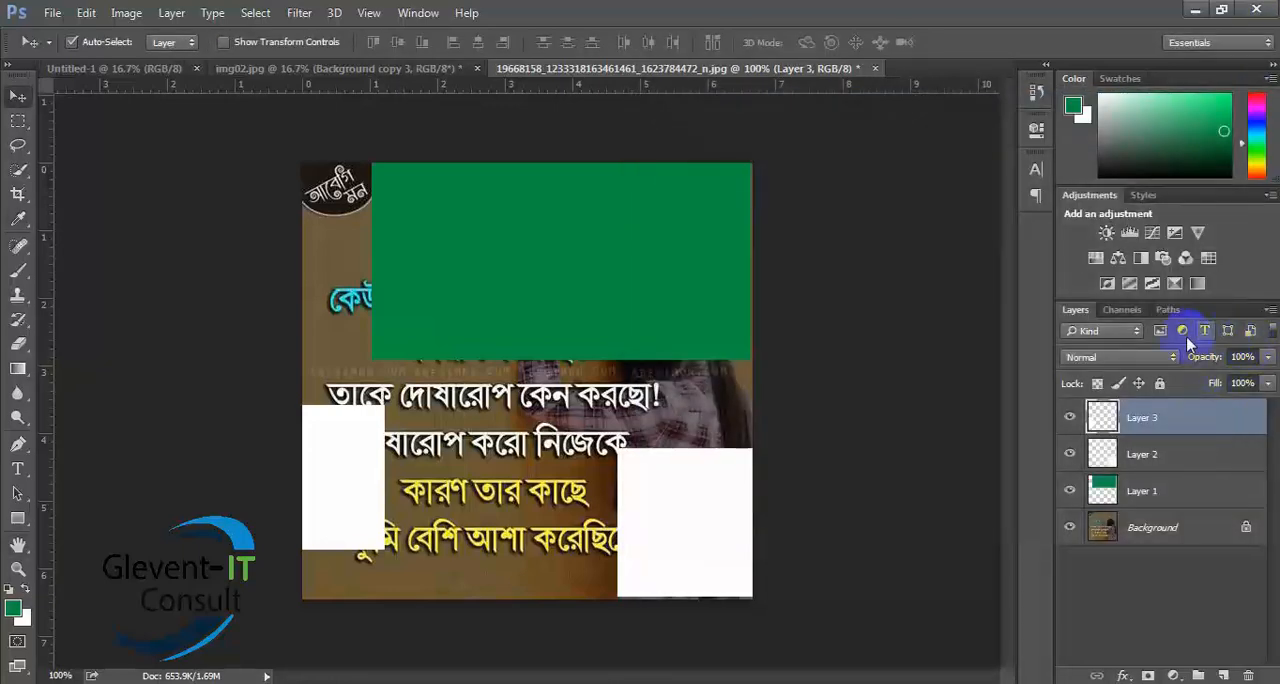
pyautogui.click(1159, 384)
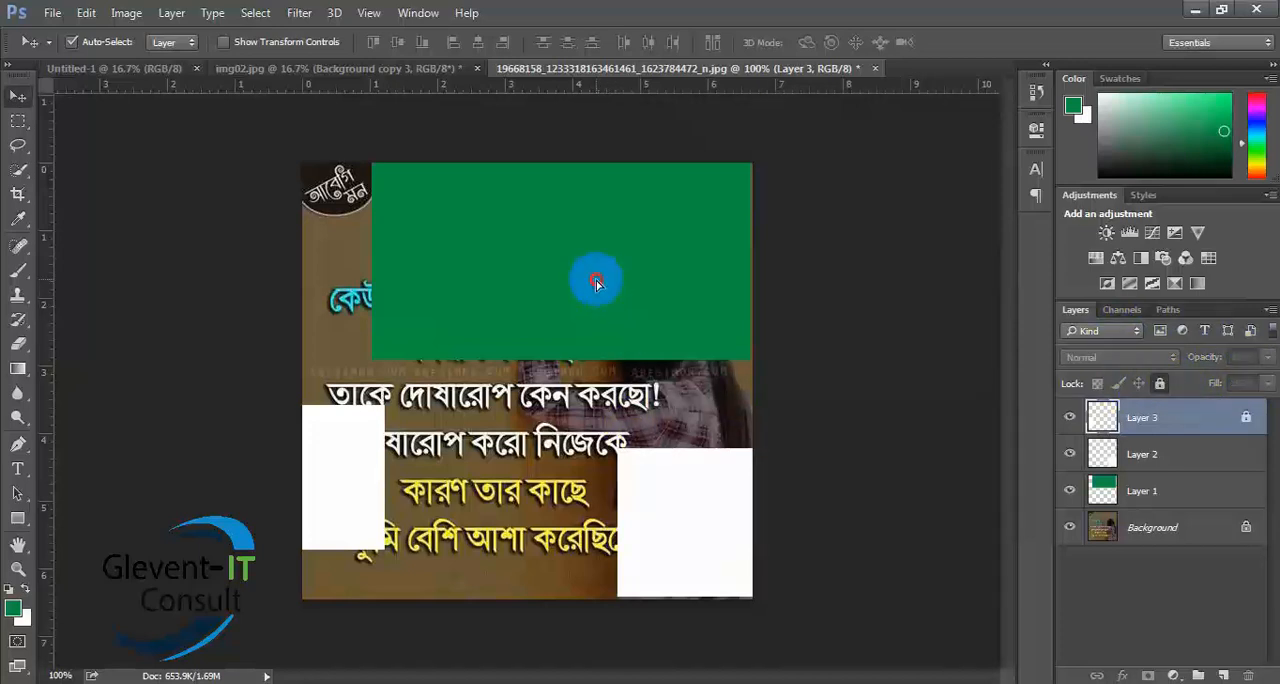
# - Move the green and the right white rectangle up and left, and try to move the locked left white rectangle
pyautogui.moveTo(595, 283)
pyautogui.mouseDown()
pyautogui.moveTo(530, 225)
pyautogui.moveTo(582, 265)
pyautogui.mouseUp()
pyautogui.moveTo(684, 545); pyautogui.dragTo(592, 503)
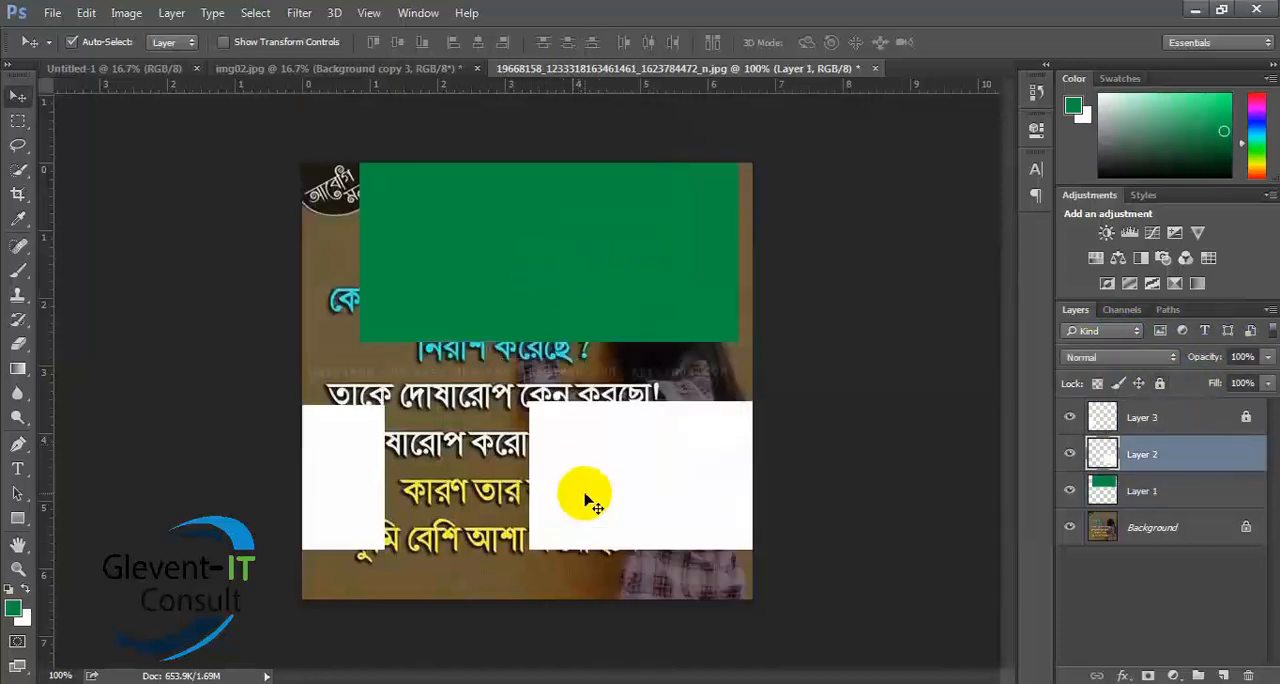
pyautogui.moveTo(351, 493)
pyautogui.mouseDown()
pyautogui.moveTo(374, 500)
pyautogui.moveTo(414, 425)
pyautogui.moveTo(432, 503)
pyautogui.mouseUp()
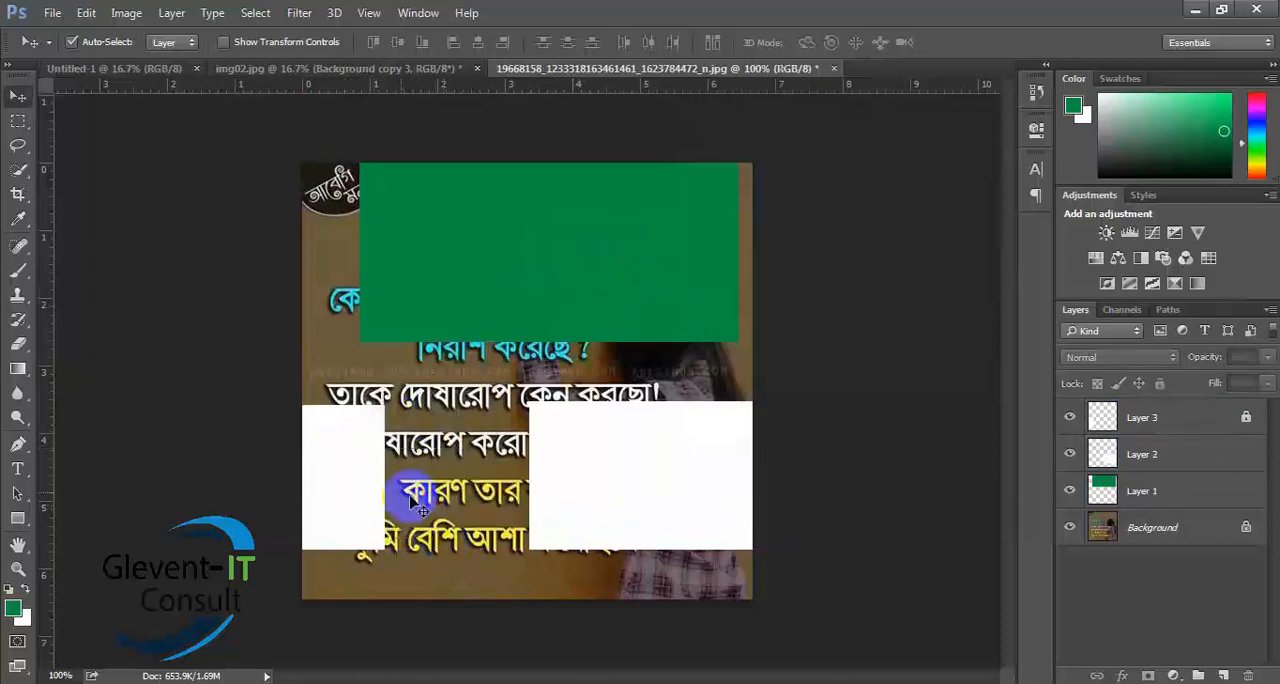
pyautogui.moveTo(346, 459); pyautogui.dragTo(446, 518)
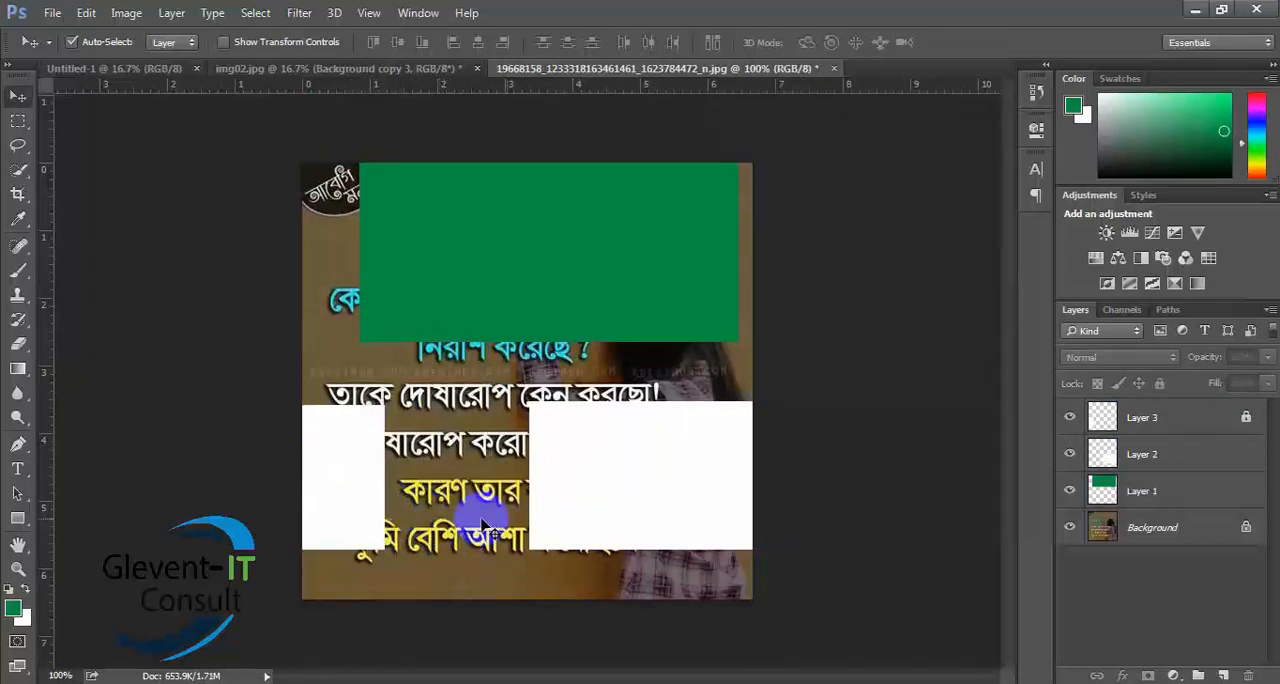
# - Remove the full lock from Layer 3
pyautogui.click(1243, 418)
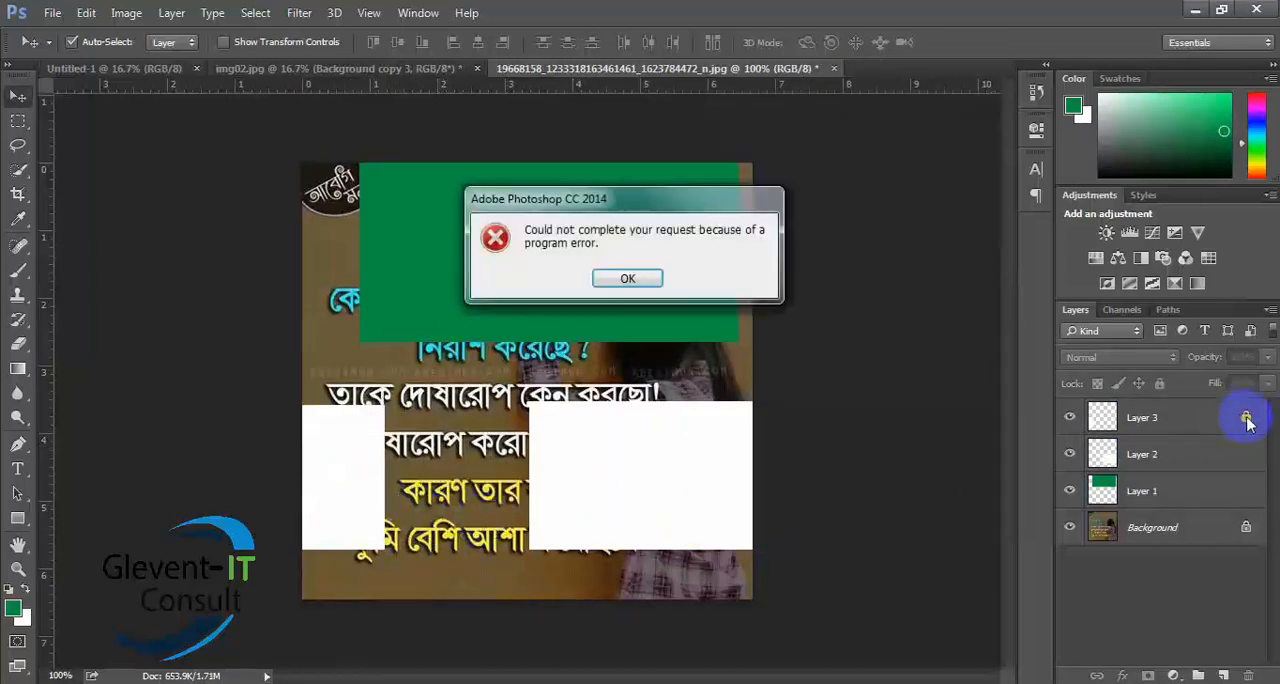
pyautogui.click(630, 278)
pyautogui.click(1173, 418)
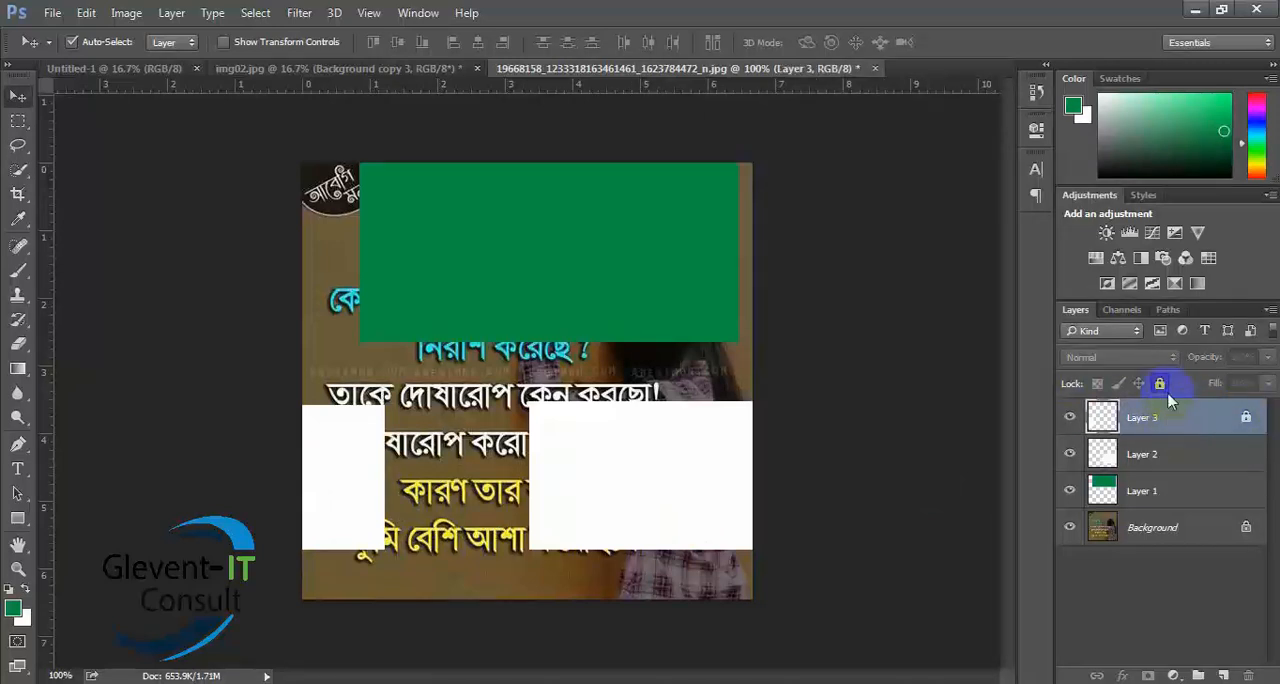
pyautogui.click(1160, 383)
# - Move the left white rectangle right, the other white rectangle down, and the green rectangle right and slightly down
pyautogui.moveTo(349, 493); pyautogui.dragTo(421, 466)
pyautogui.moveTo(589, 454); pyautogui.dragTo(590, 590)
pyautogui.moveTo(609, 252); pyautogui.dragTo(658, 269)
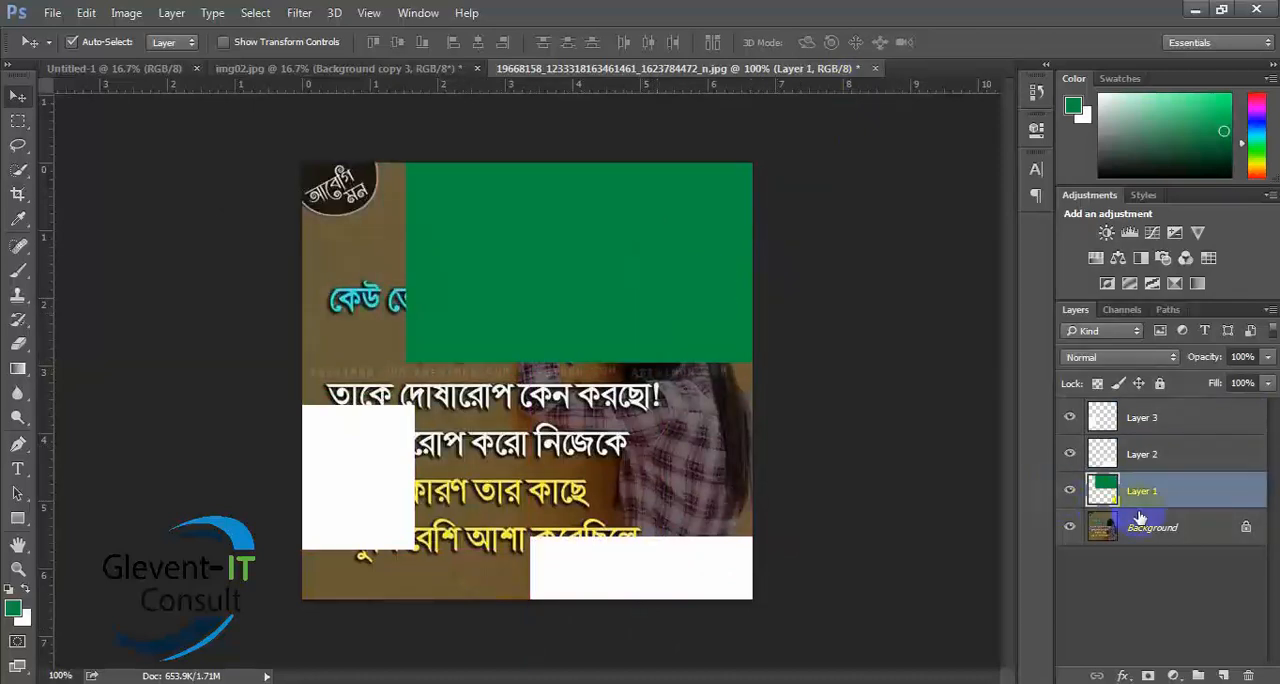
# - Hide Layer 1, Layer 2 and Layer 3, and delete all three layers
pyautogui.click(1070, 491)
pyautogui.click(1070, 454)
pyautogui.click(1070, 417)
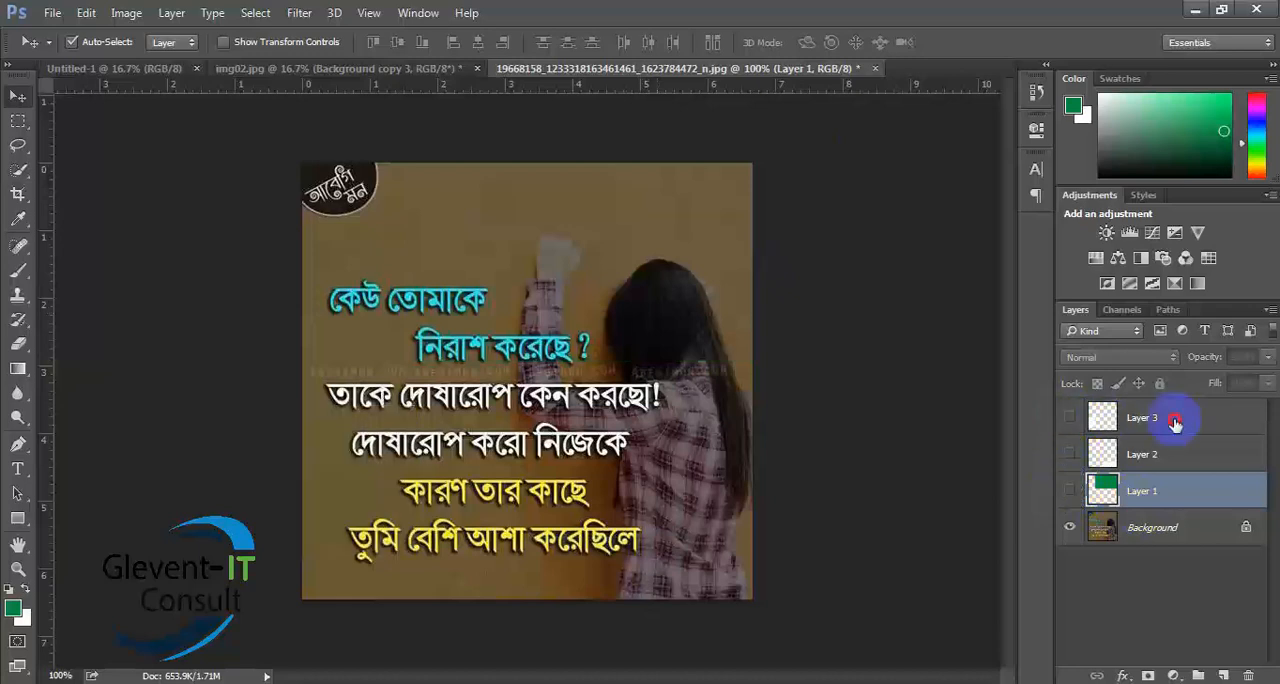
pyautogui.click(1175, 420)
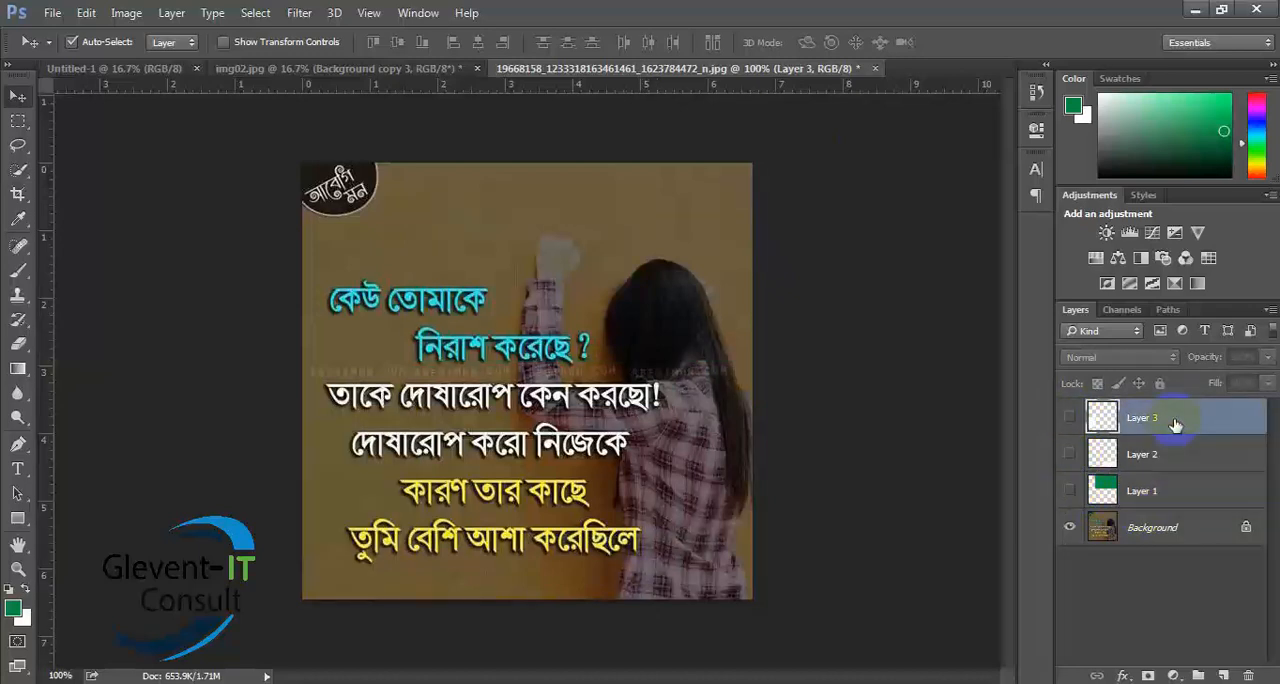
pyautogui.press('Delete')
pyautogui.press('Delete')
pyautogui.press('Delete')
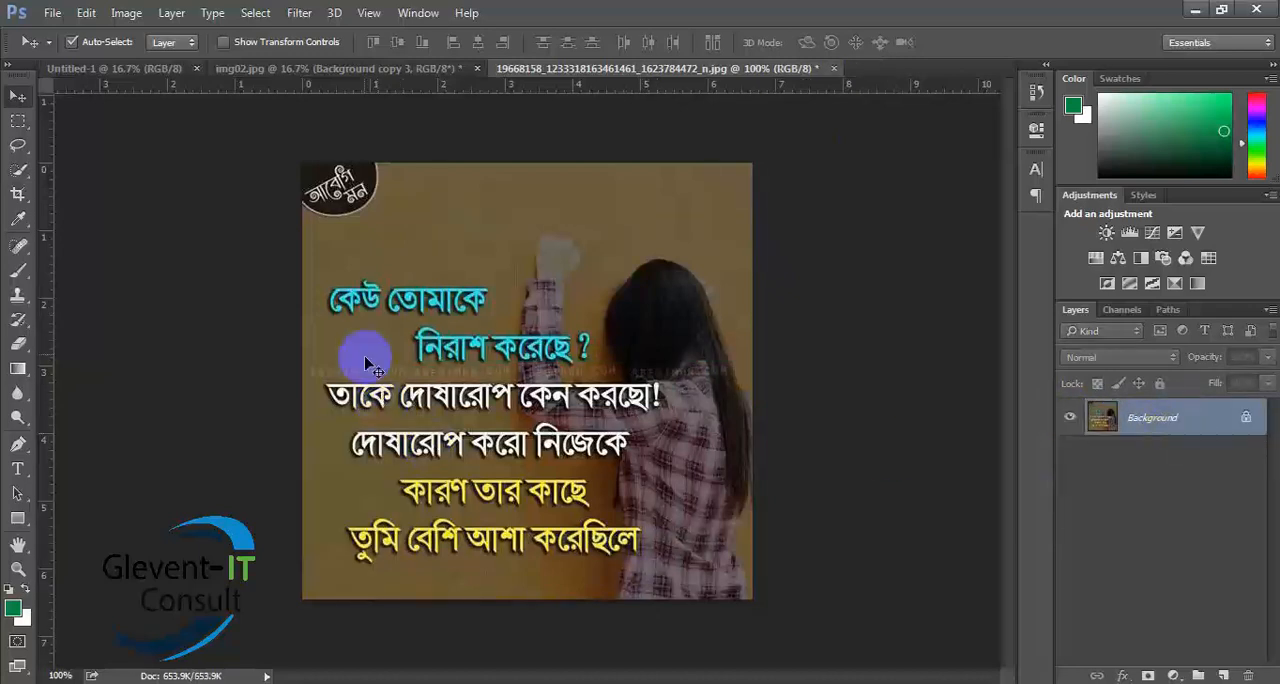
# - Fill a rectangular selection near the top of the Background layer with green and selections in its two bottom corners with white
pyautogui.click(18, 120)
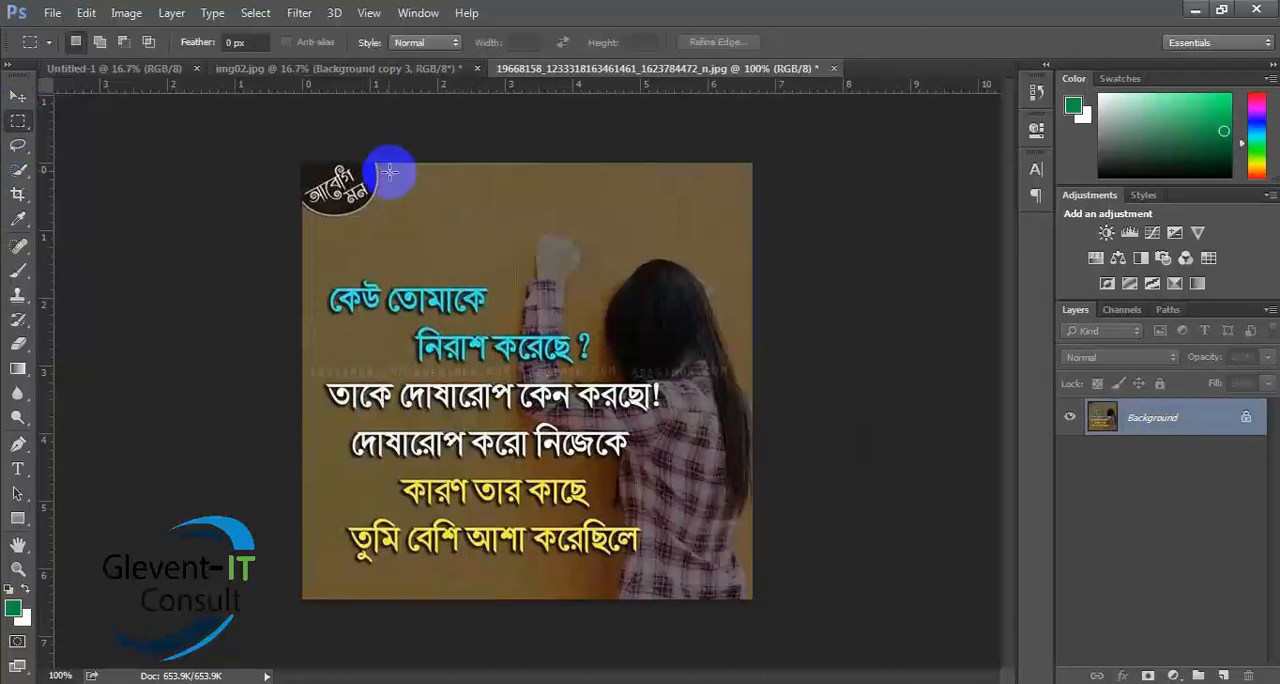
pyautogui.moveTo(395, 170); pyautogui.dragTo(611, 289)
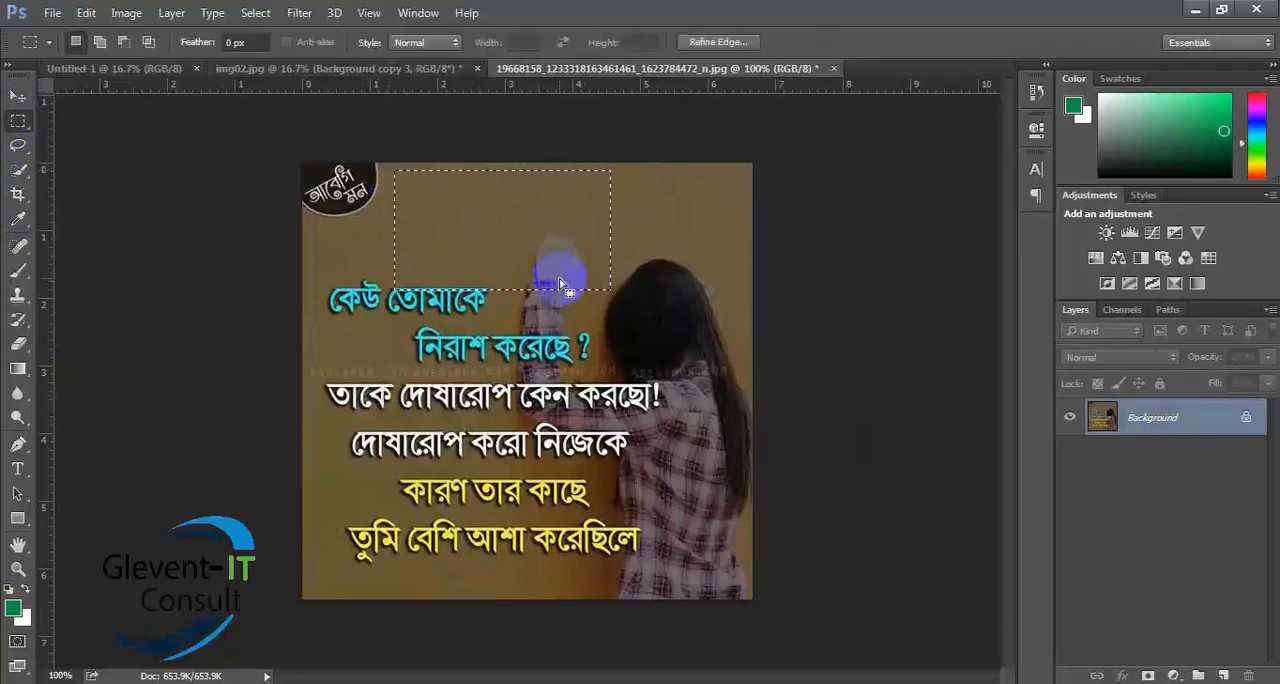
pyautogui.hotkey('alt', 'BackSpace')
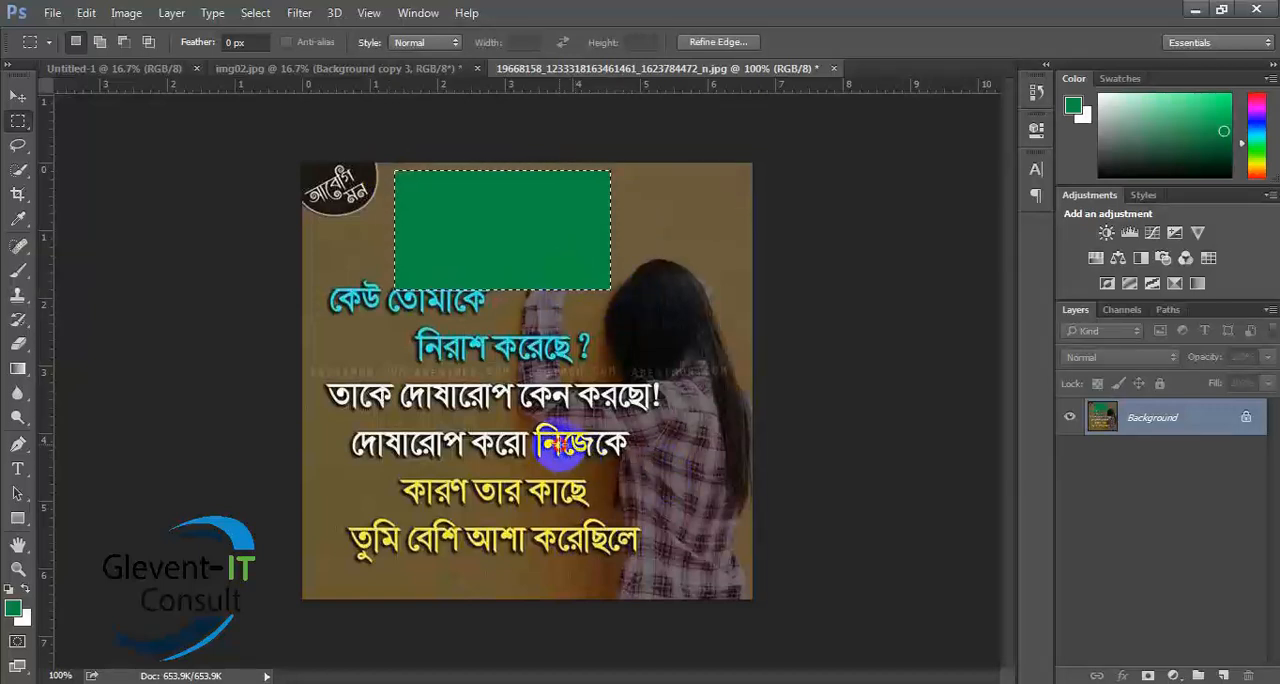
pyautogui.moveTo(560, 443); pyautogui.dragTo(800, 622)
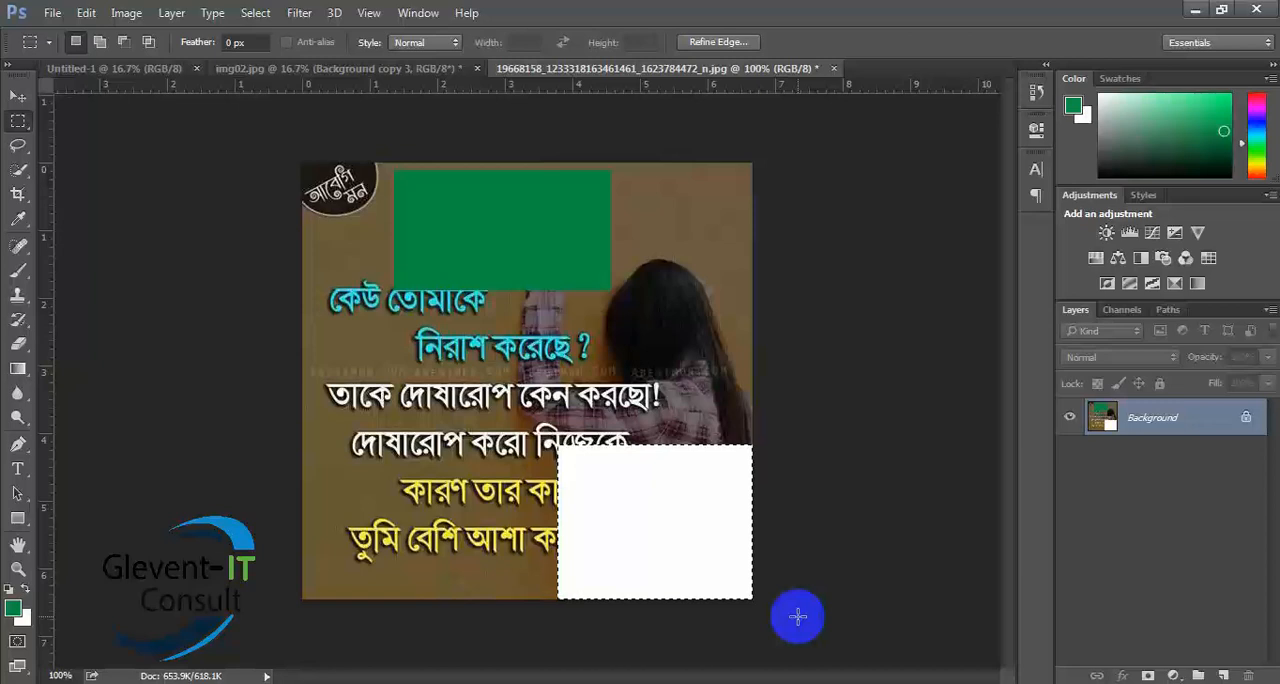
pyautogui.moveTo(303, 453); pyautogui.dragTo(459, 599)
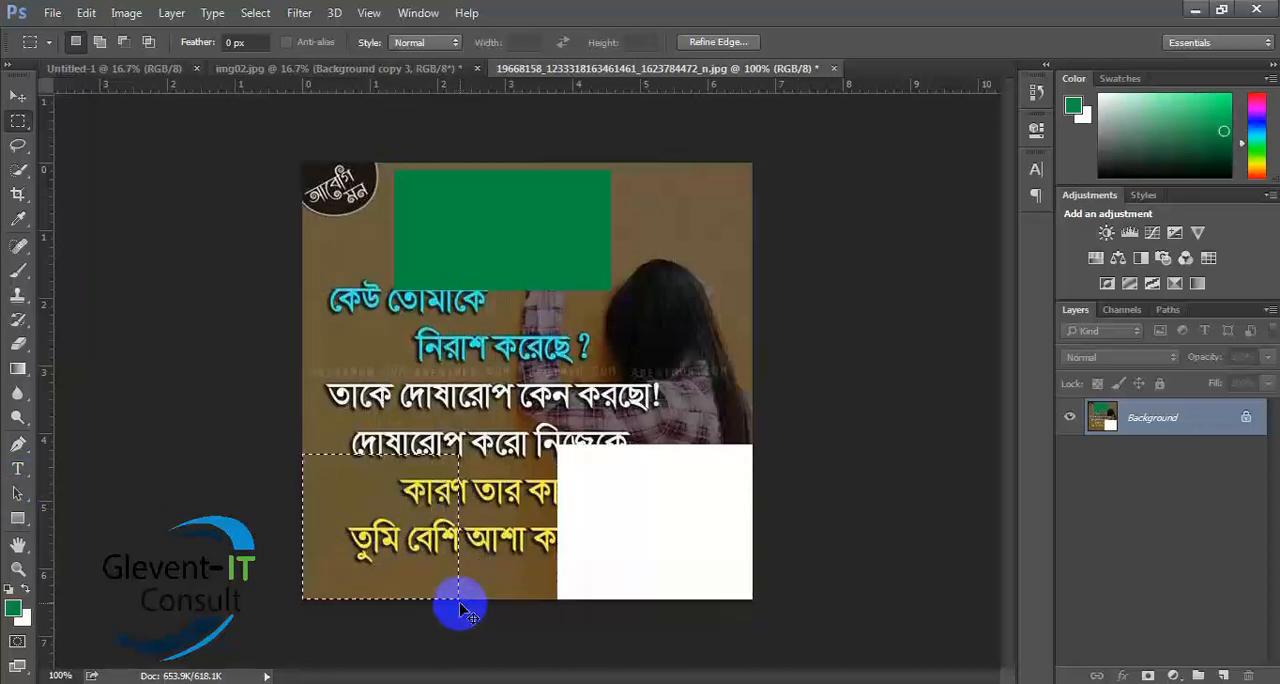
pyautogui.press('BackSpace')
pyautogui.click(459, 603)
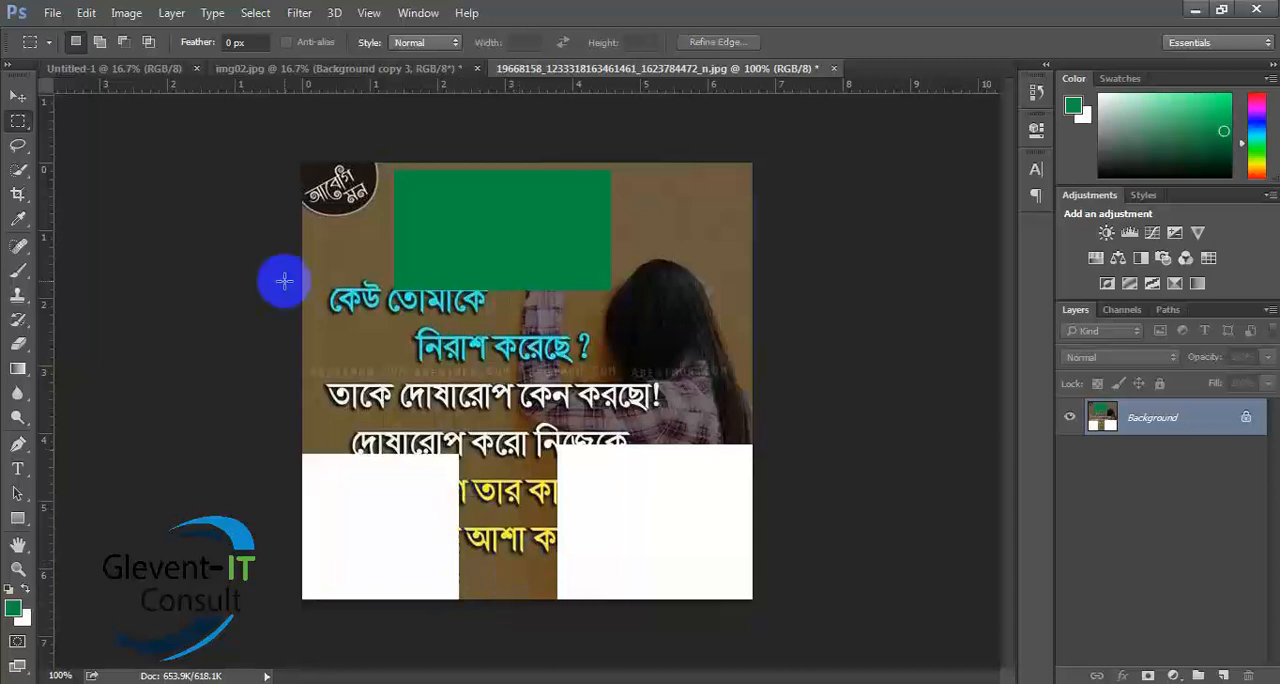
# - Try to move the filled rectangles on the locked Background layer
pyautogui.click(17, 96)
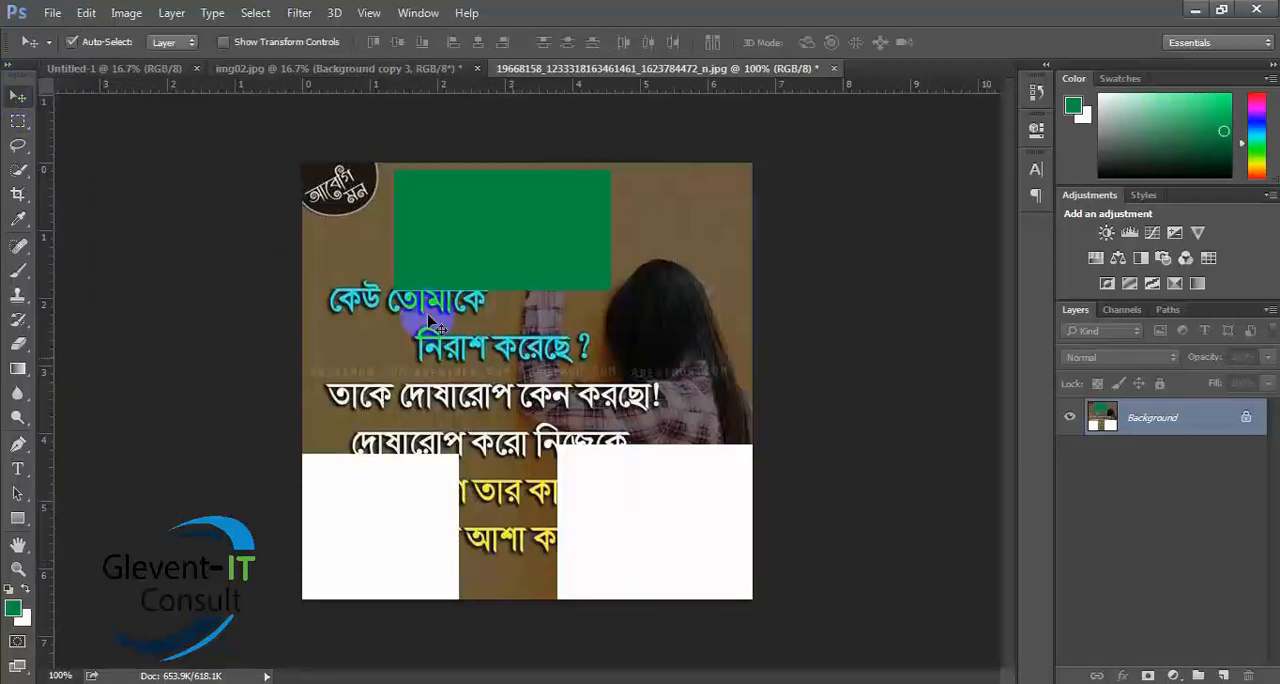
pyautogui.moveTo(614, 271)
pyautogui.mouseDown()
pyautogui.moveTo(540, 340)
pyautogui.moveTo(214, 392)
pyautogui.moveTo(206, 252)
pyautogui.moveTo(660, 450)
pyautogui.mouseUp()
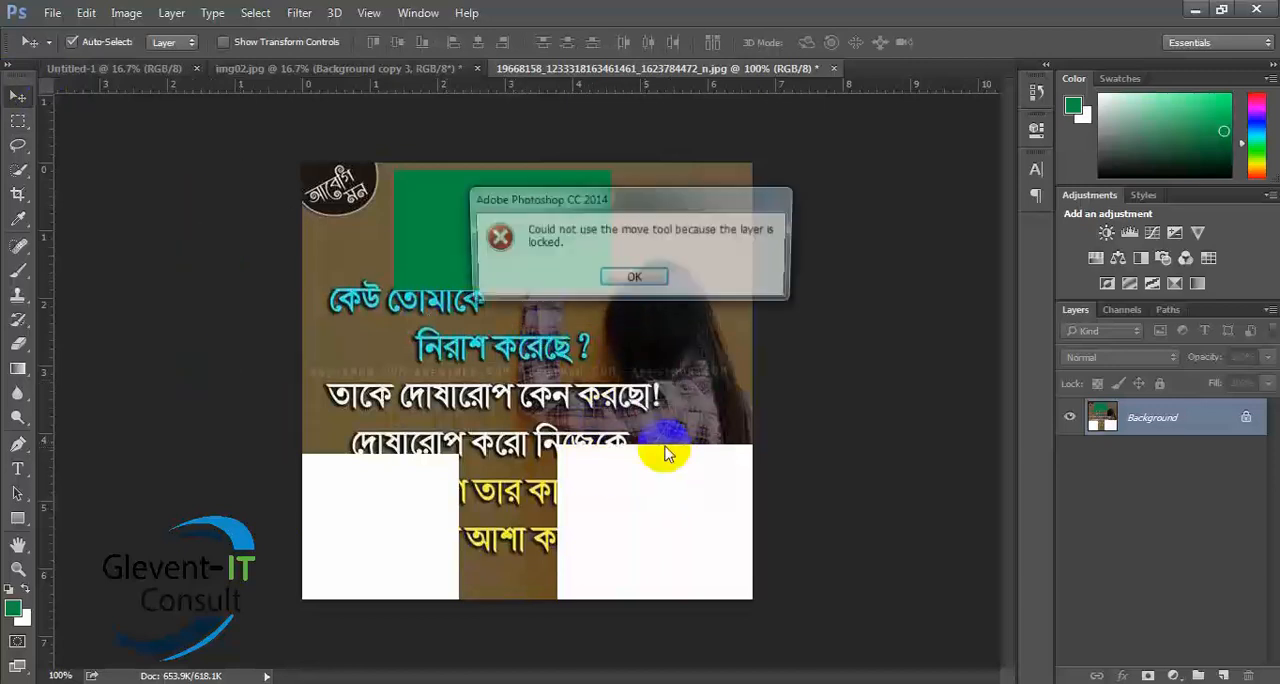
pyautogui.click(622, 278)
# - Unlock the Background layer and try moving the green rectangle on it
pyautogui.click(1243, 428)
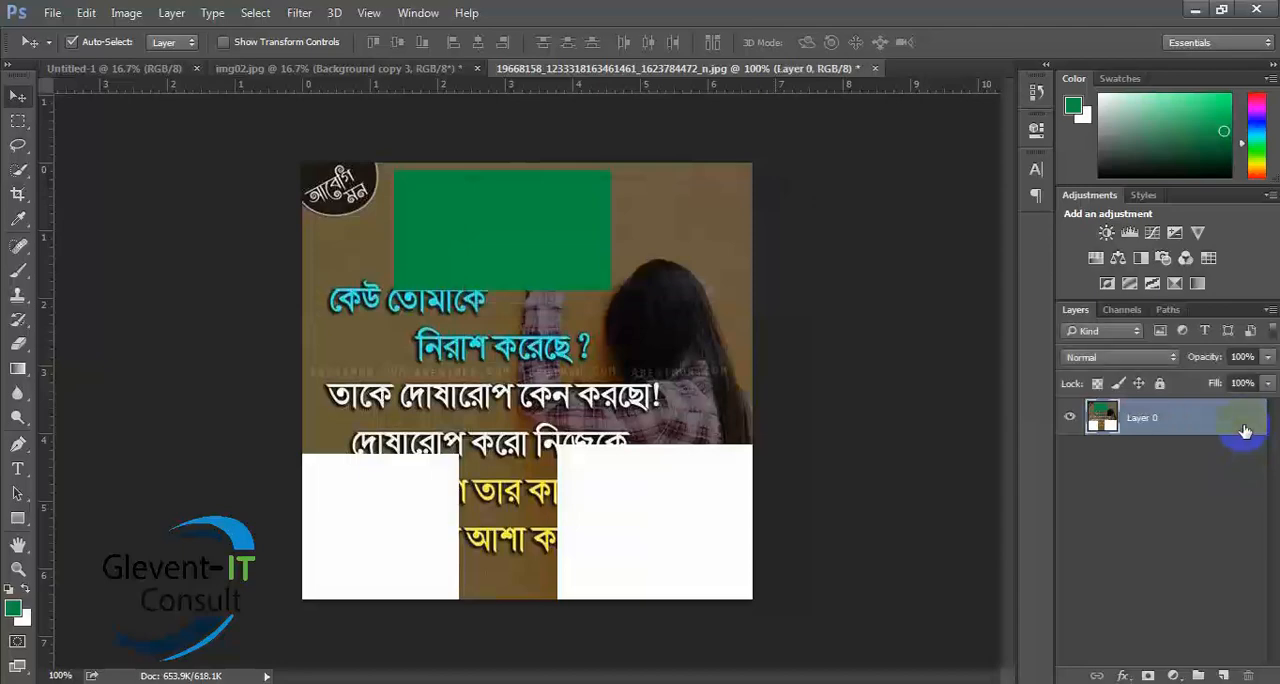
pyautogui.doubleClick(1245, 429)
pyautogui.click(1203, 170)
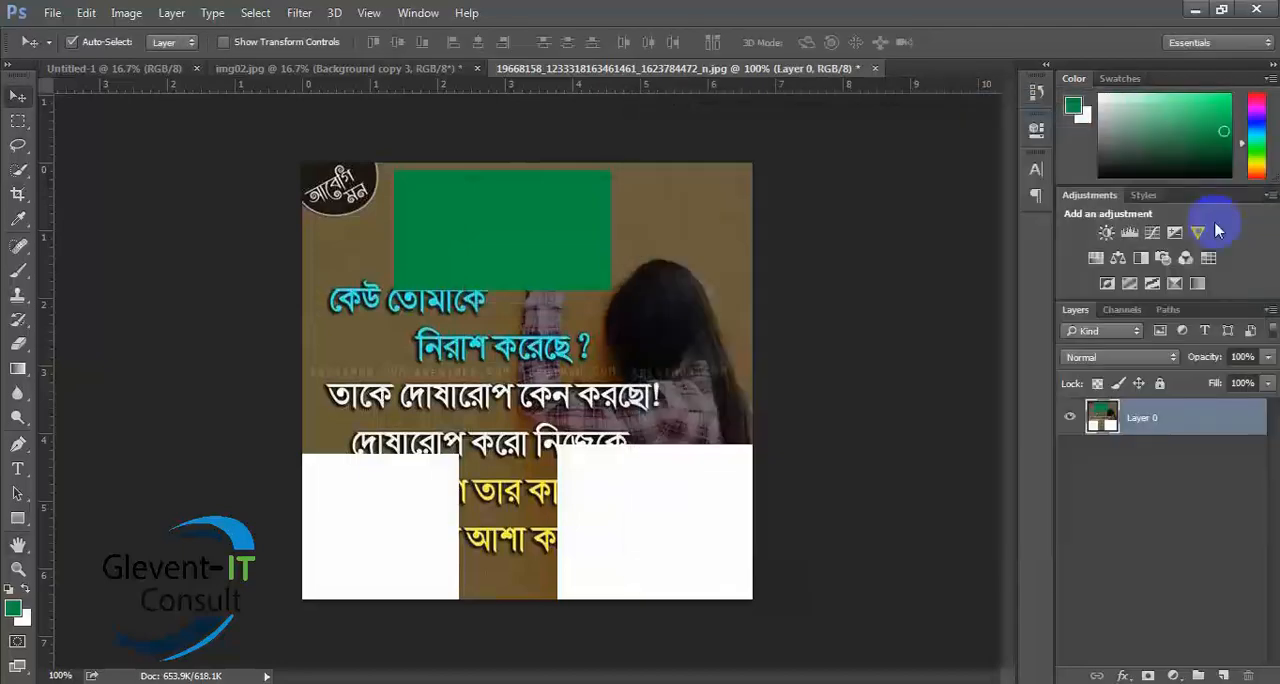
pyautogui.moveTo(413, 262); pyautogui.dragTo(548, 237)
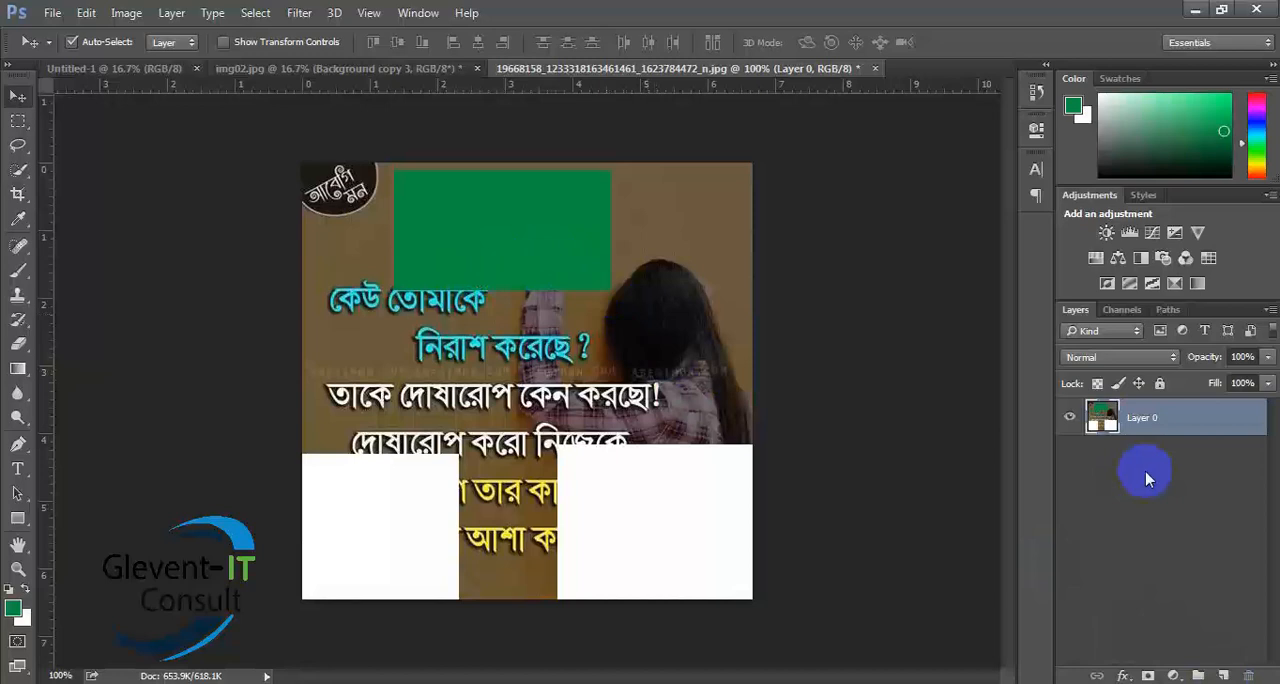
# - Undo the Background unlocking and all the green and white fills on the image
pyautogui.hotkey('ctrl', 'alt', 'z')
pyautogui.hotkey('ctrl', 'alt', 'z')
pyautogui.hotkey('ctrl', 'alt', 'z')
pyautogui.hotkey('ctrl', 'alt', 'z')
pyautogui.hotkey('ctrl', 'alt', 'z')
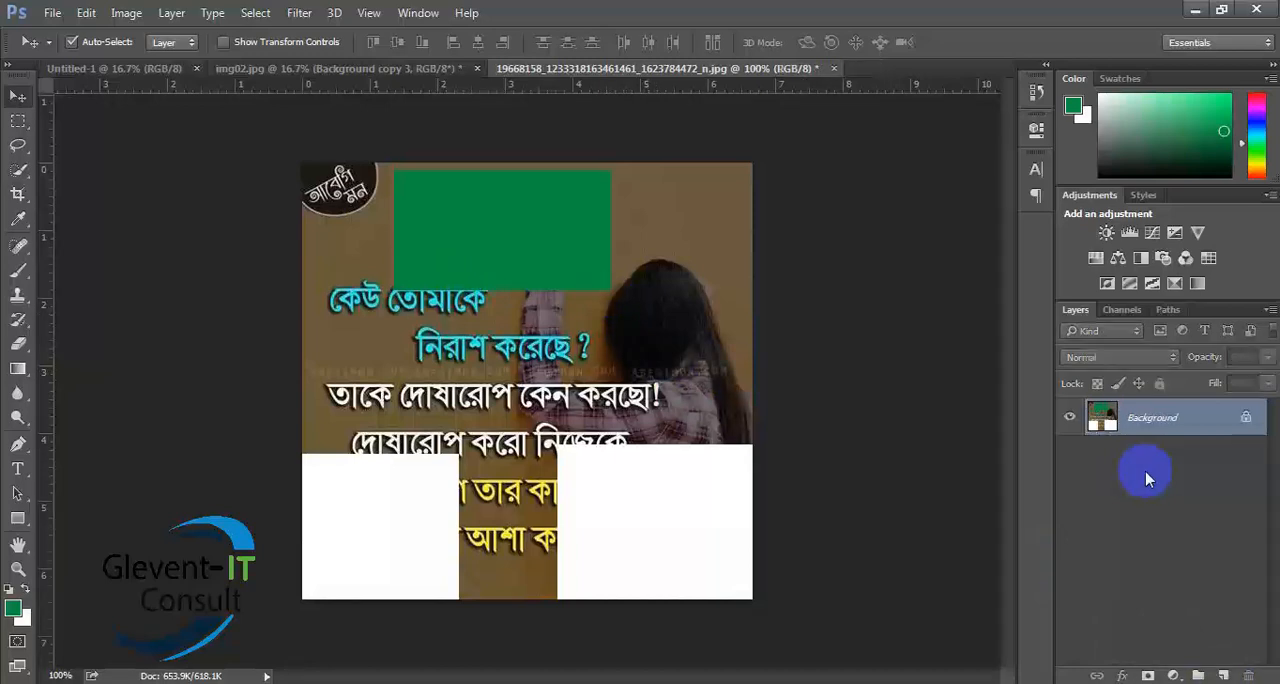
pyautogui.hotkey('ctrl', 'alt', 'z')
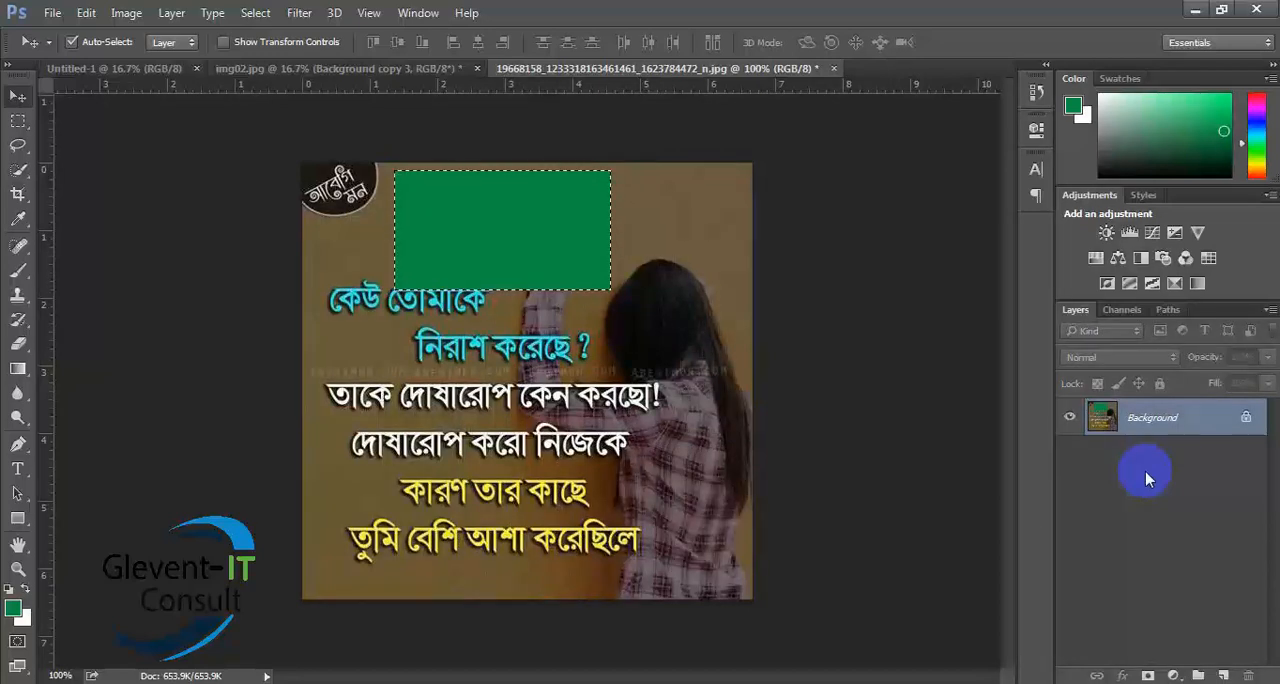
pyautogui.hotkey('ctrl', 'alt', 'z')
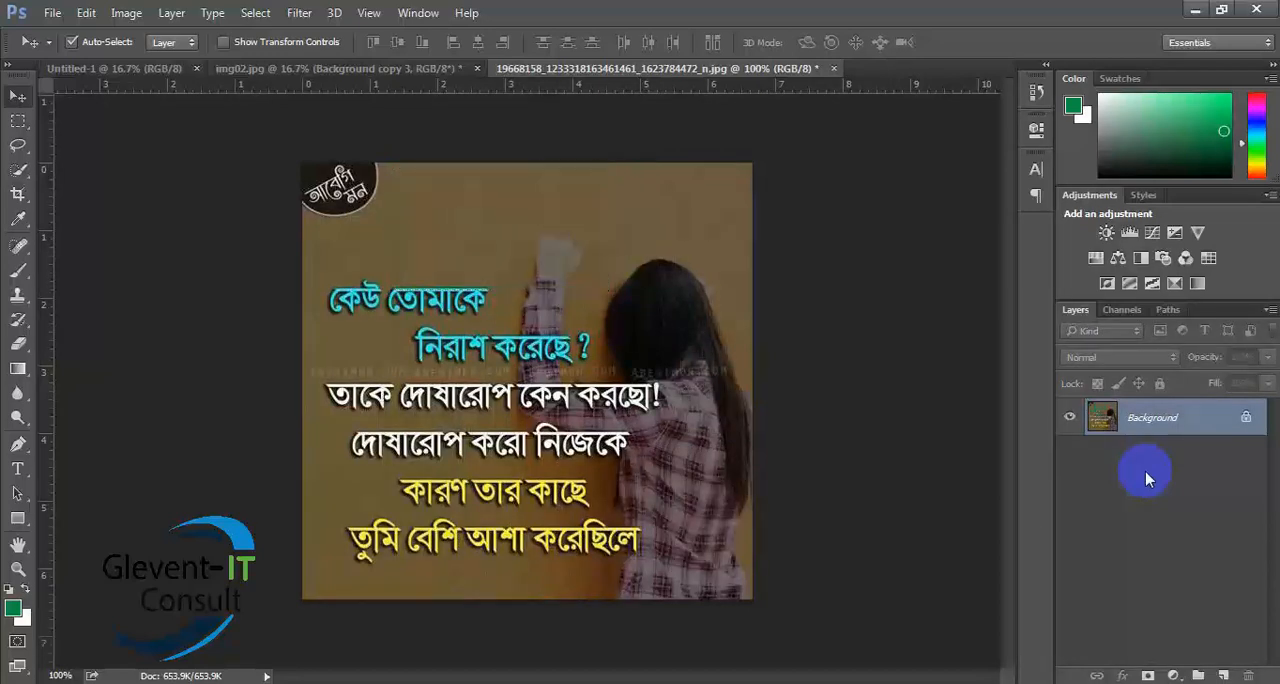
# - Add a new layer and fill a rectangular selection over the upper text lines with the green foreground color
pyautogui.click(1223, 676)
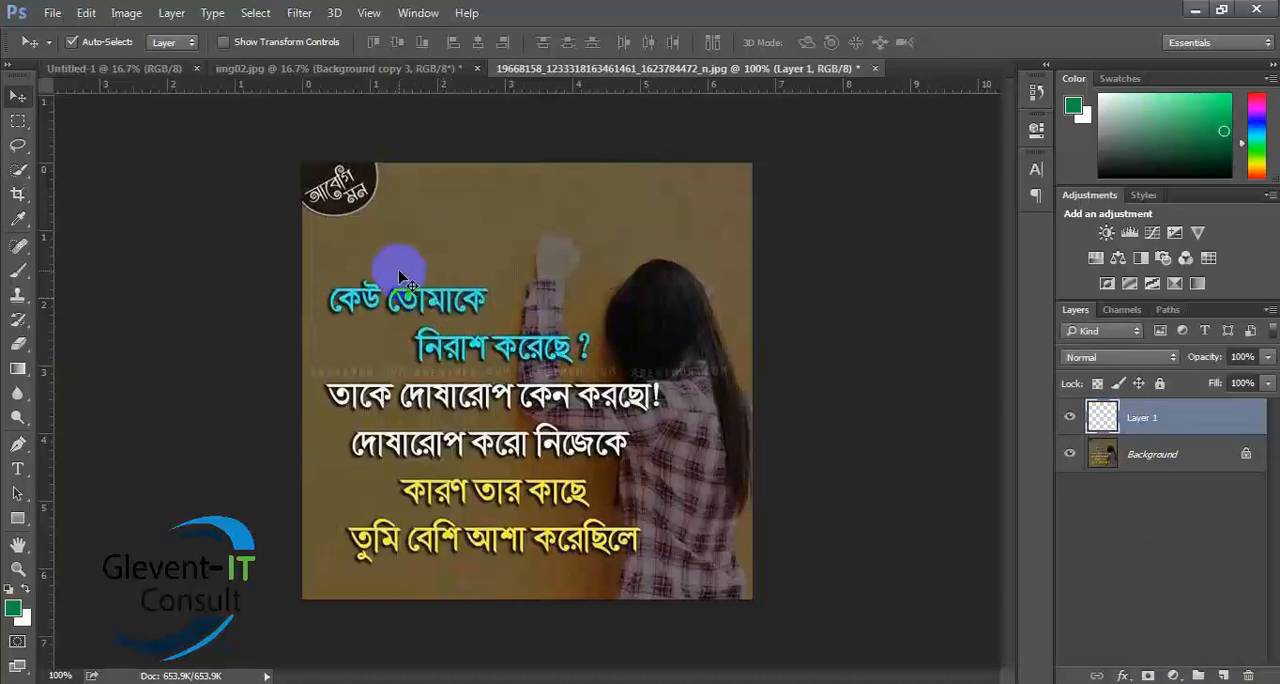
pyautogui.click(17, 120)
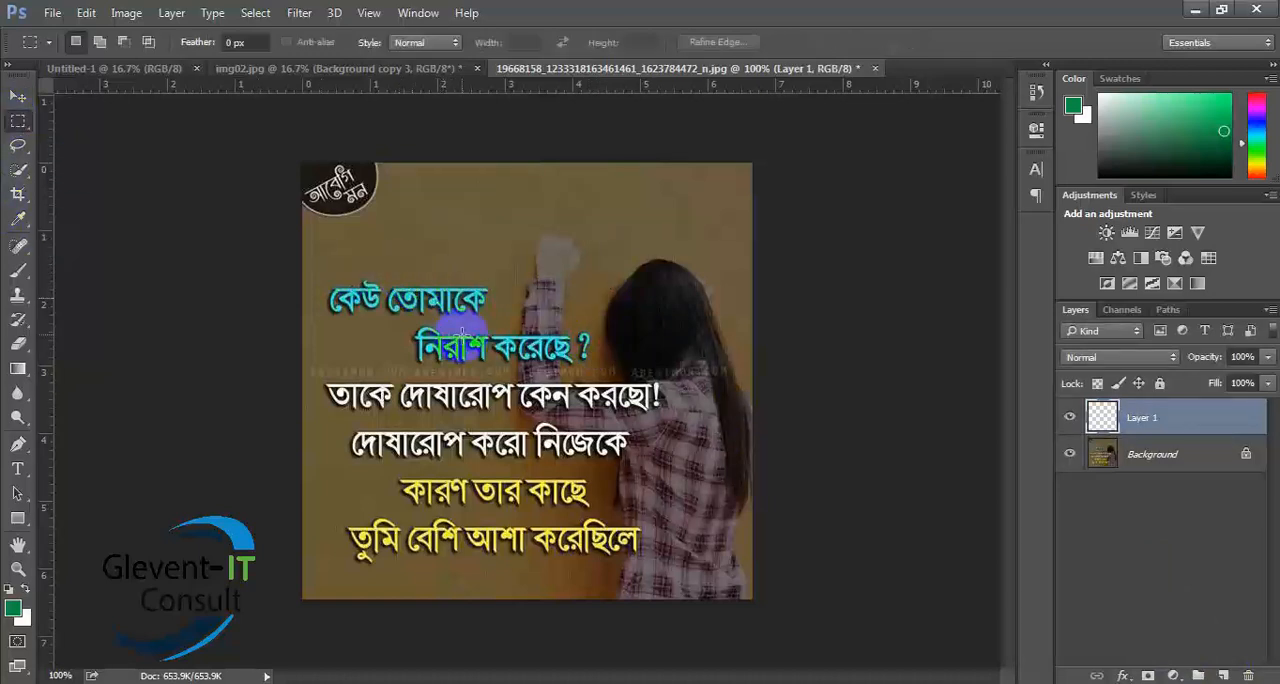
pyautogui.moveTo(417, 246); pyautogui.dragTo(663, 362)
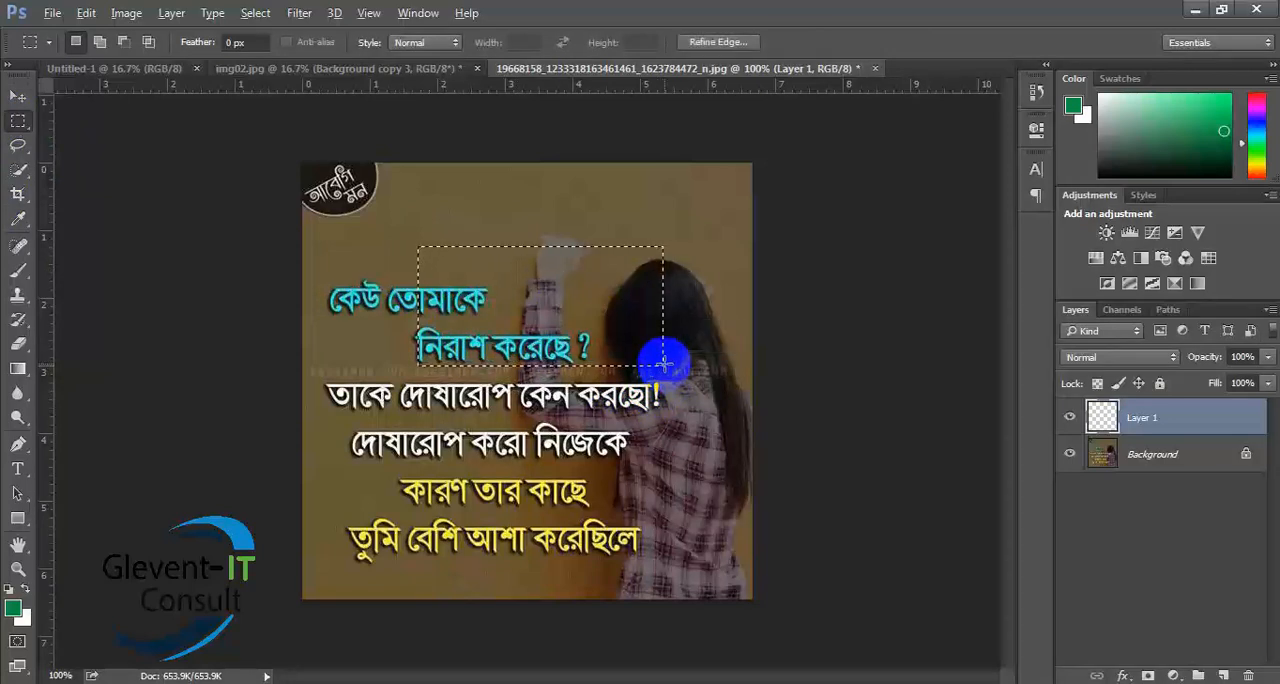
pyautogui.hotkey('alt', 'BackSpace')
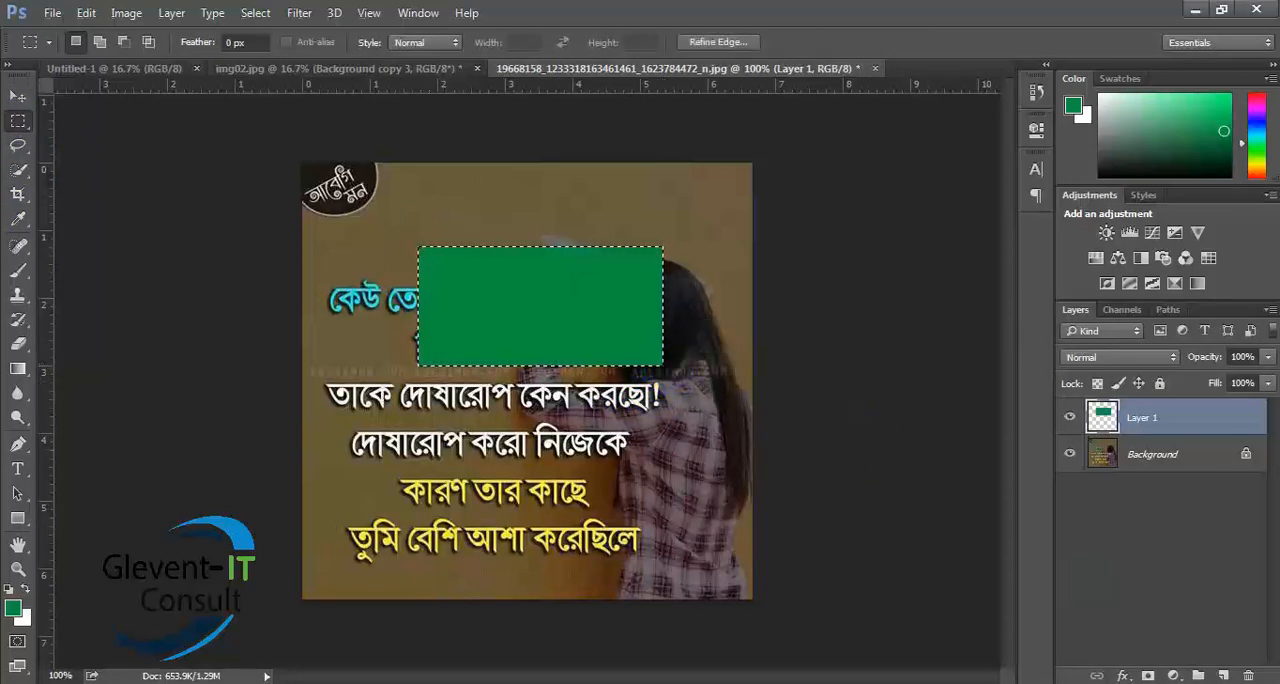
# - Add another new layer, set the foreground color to red f8344f, and fill the same selection with it
pyautogui.click(1222, 672)
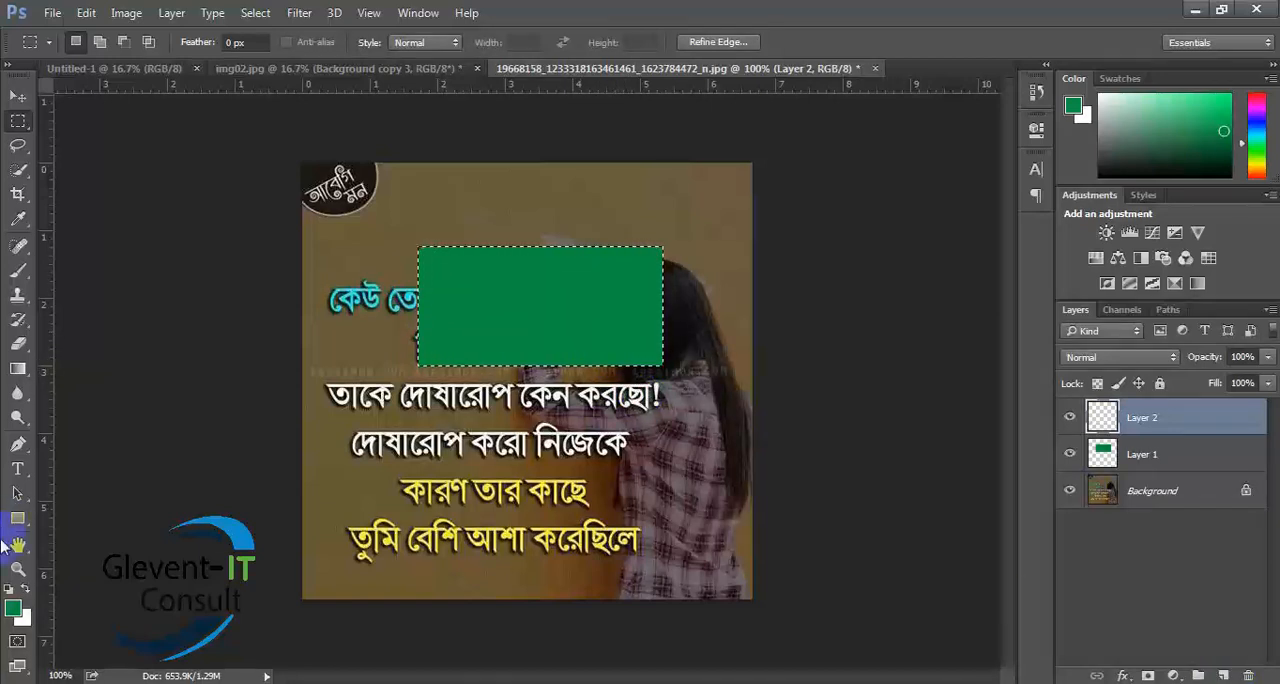
pyautogui.click(12, 609)
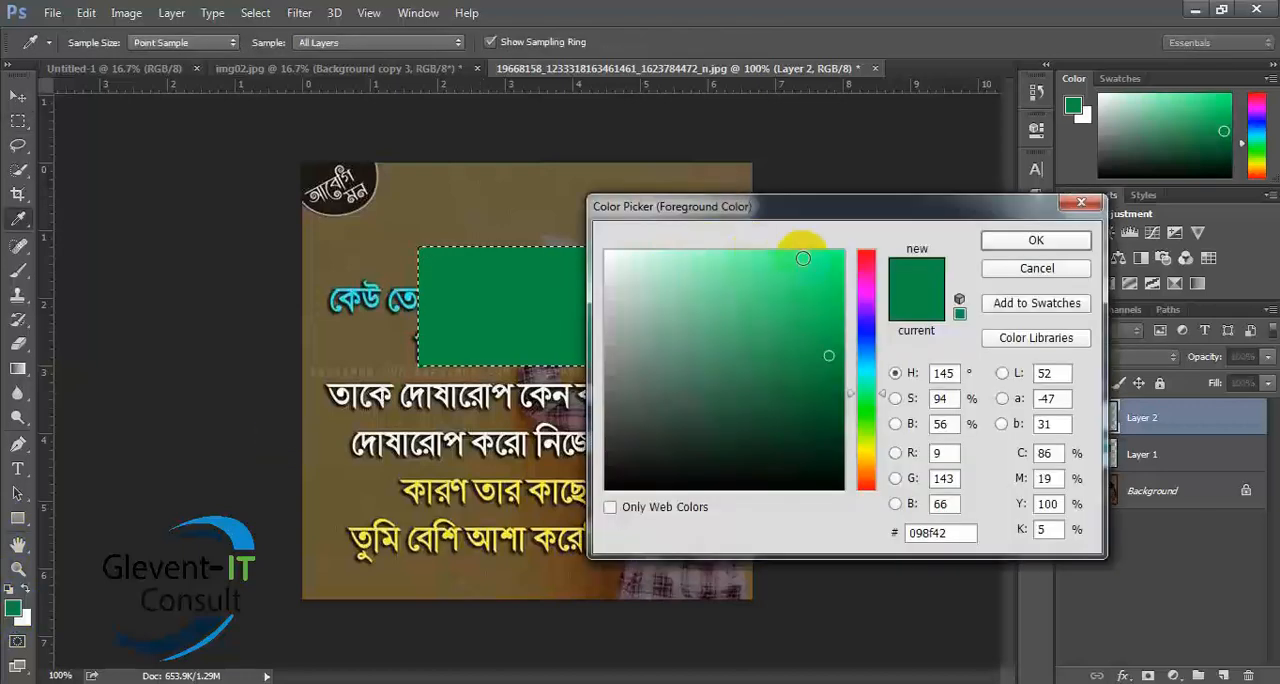
pyautogui.click(870, 257)
pyautogui.click(794, 258)
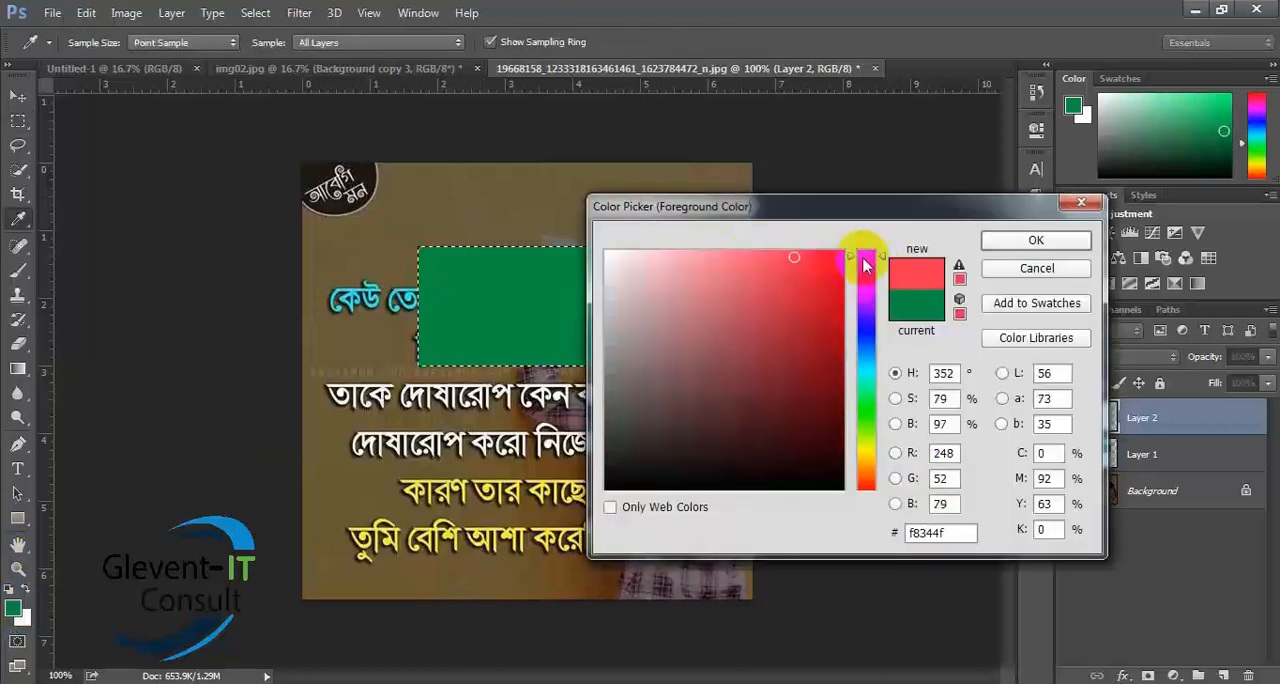
pyautogui.click(995, 242)
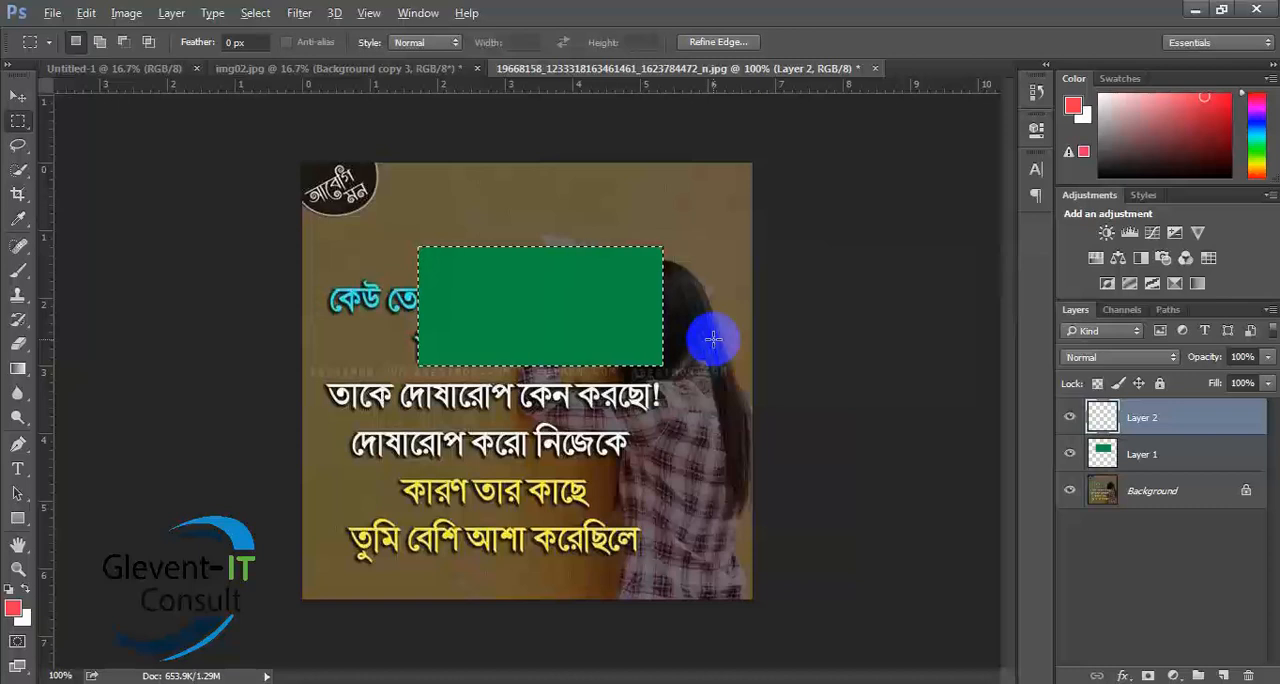
pyautogui.hotkey('alt', 'BackSpace')
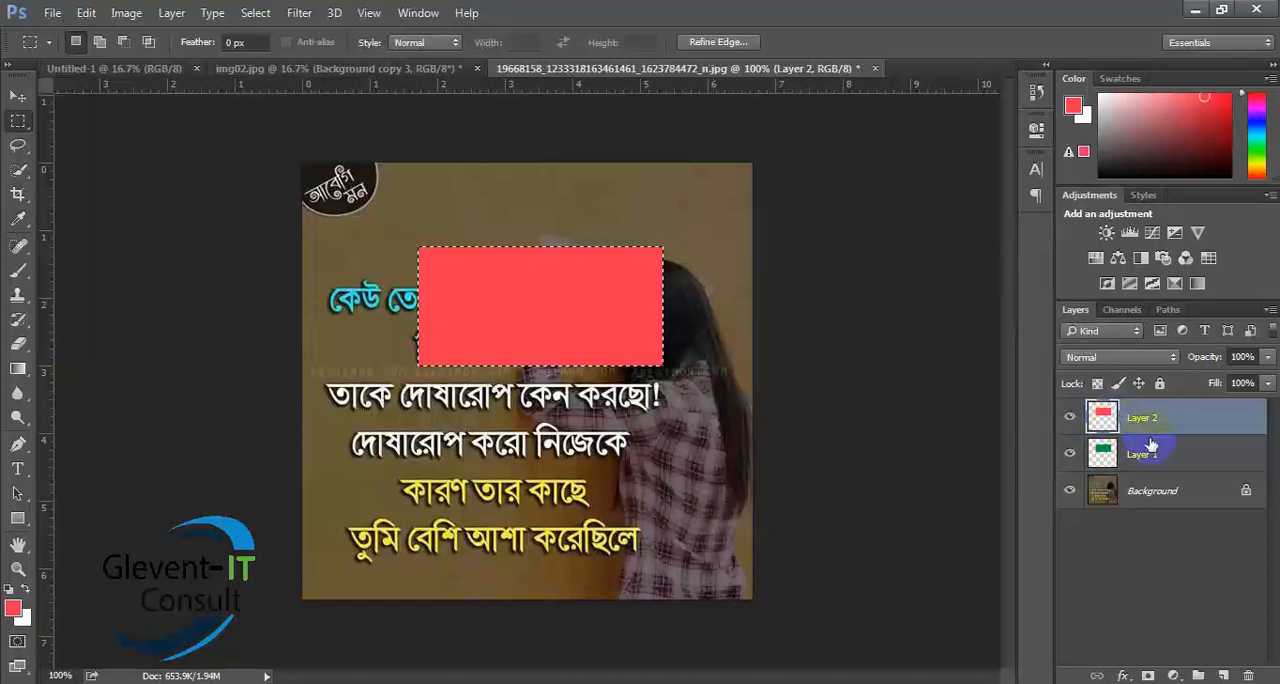
# - Fill the same selection with a yellow foreground color on a third new layer, and deselect it
pyautogui.click(1226, 675)
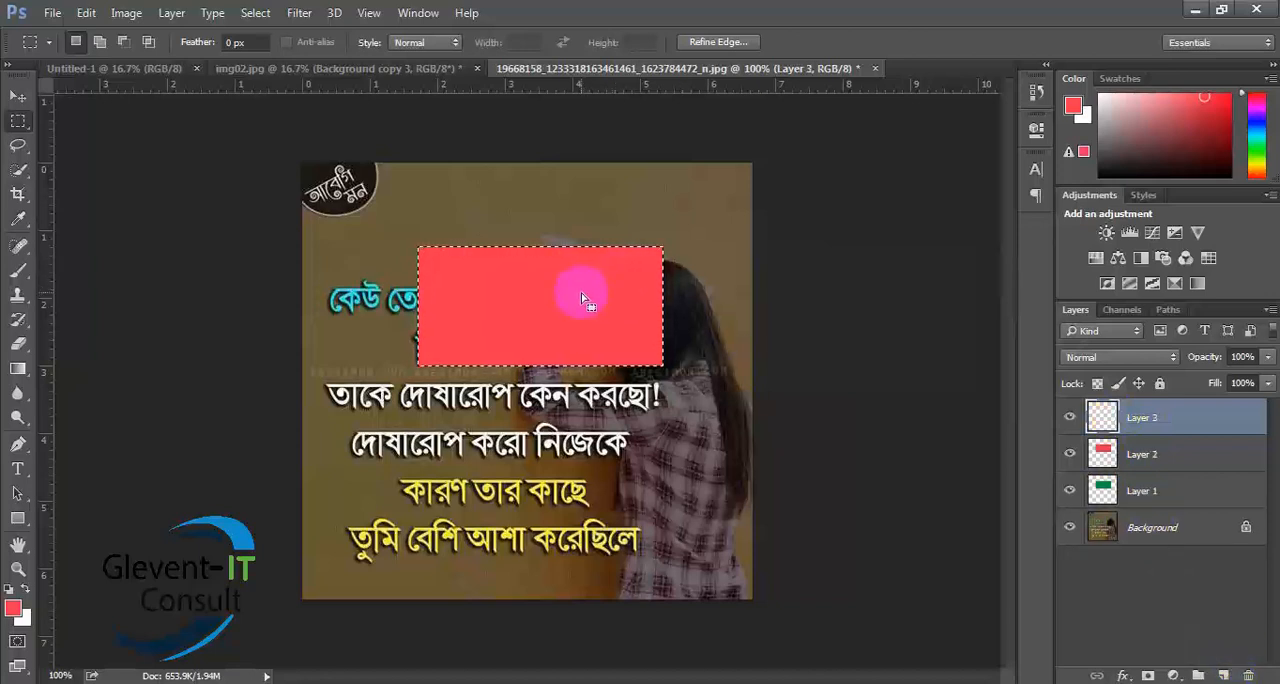
pyautogui.click(13, 607)
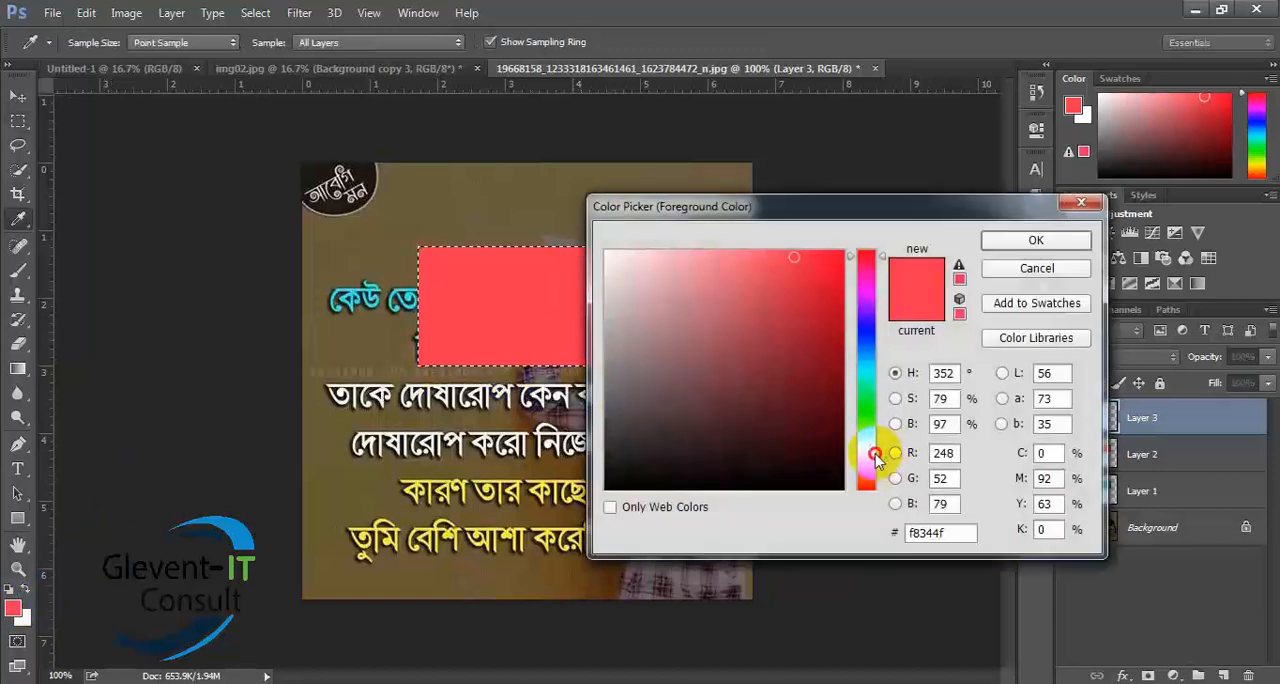
pyautogui.click(875, 457)
pyautogui.click(1036, 240)
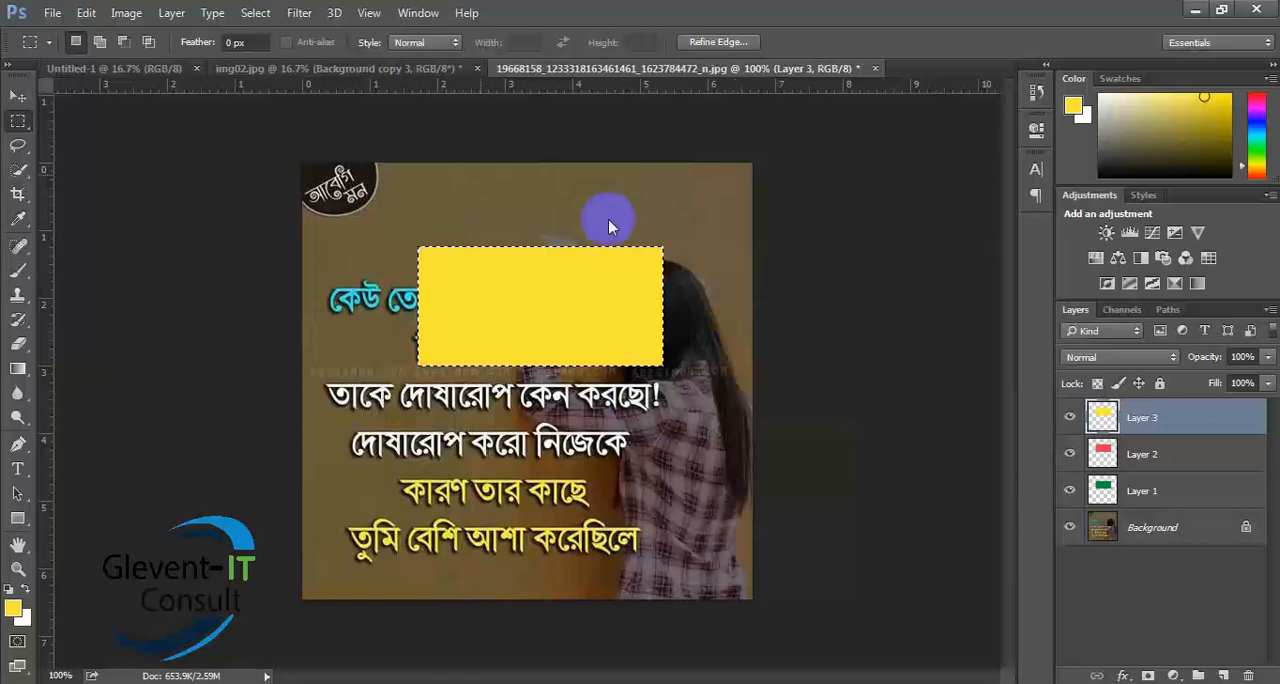
pyautogui.click(12, 97)
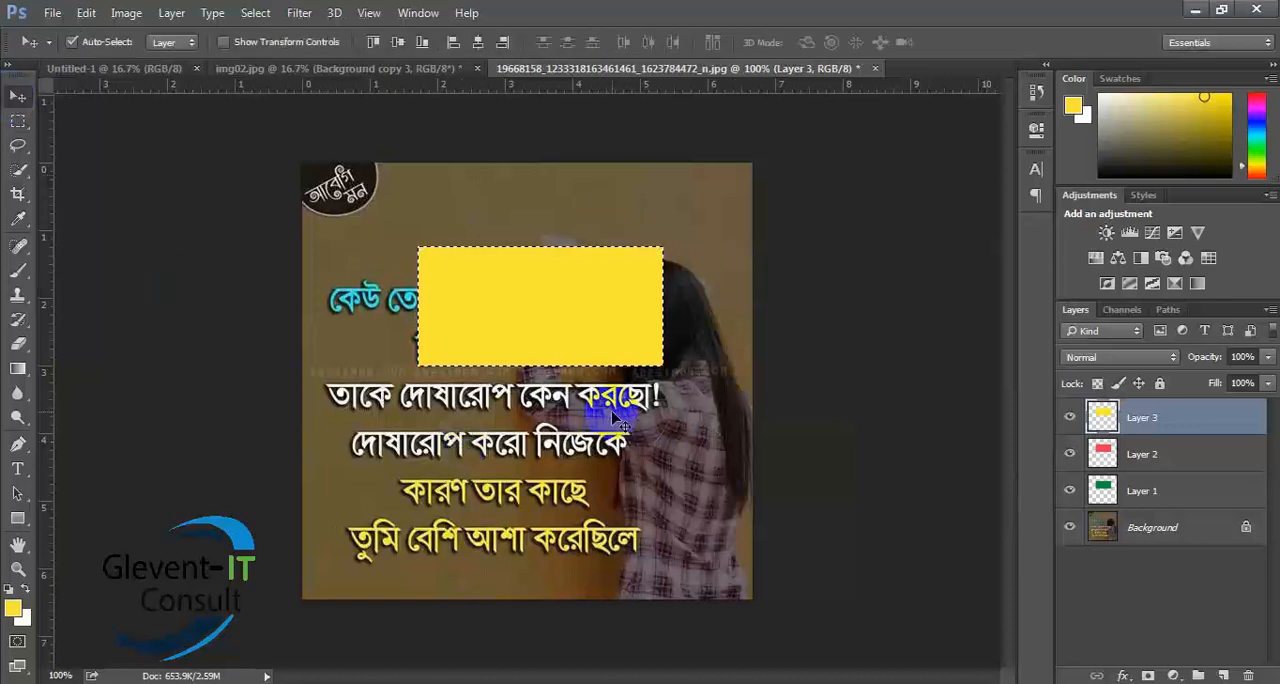
pyautogui.hotkey('ctrl', 'd')
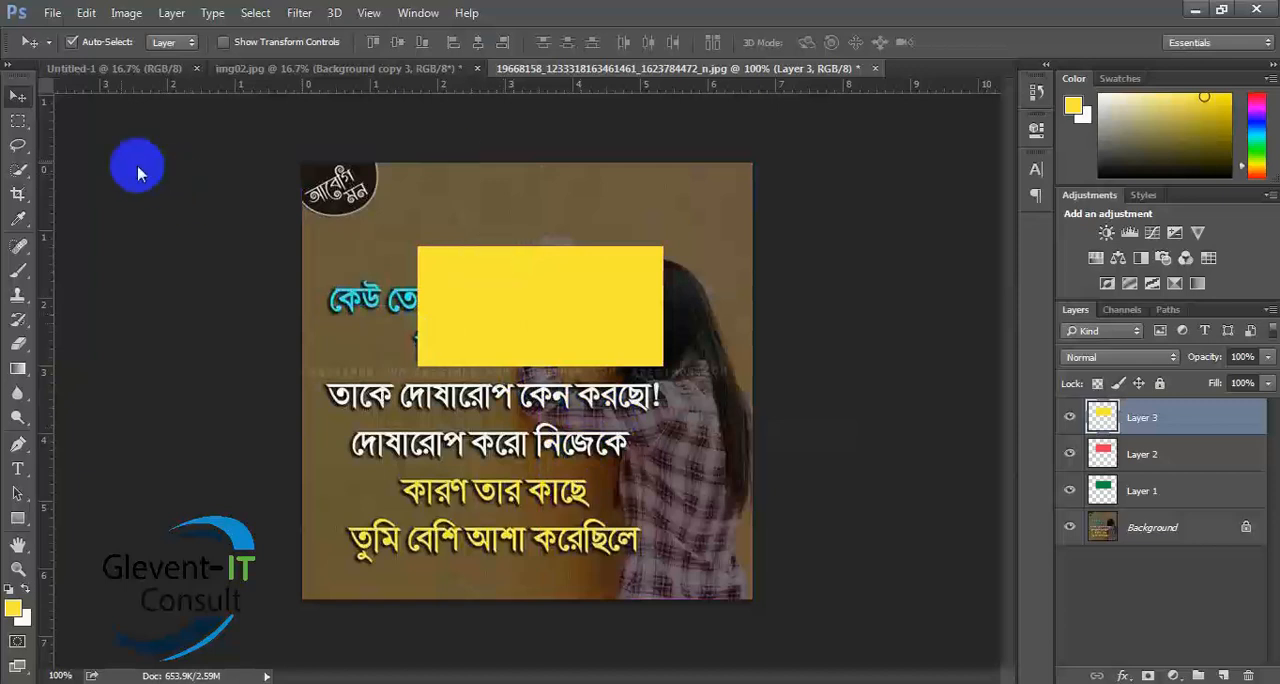
# - Draw several trial rectangular marquee selections across the yellow rectangle, clearing each one
pyautogui.click(20, 122)
pyautogui.moveTo(480, 213); pyautogui.dragTo(614, 377)
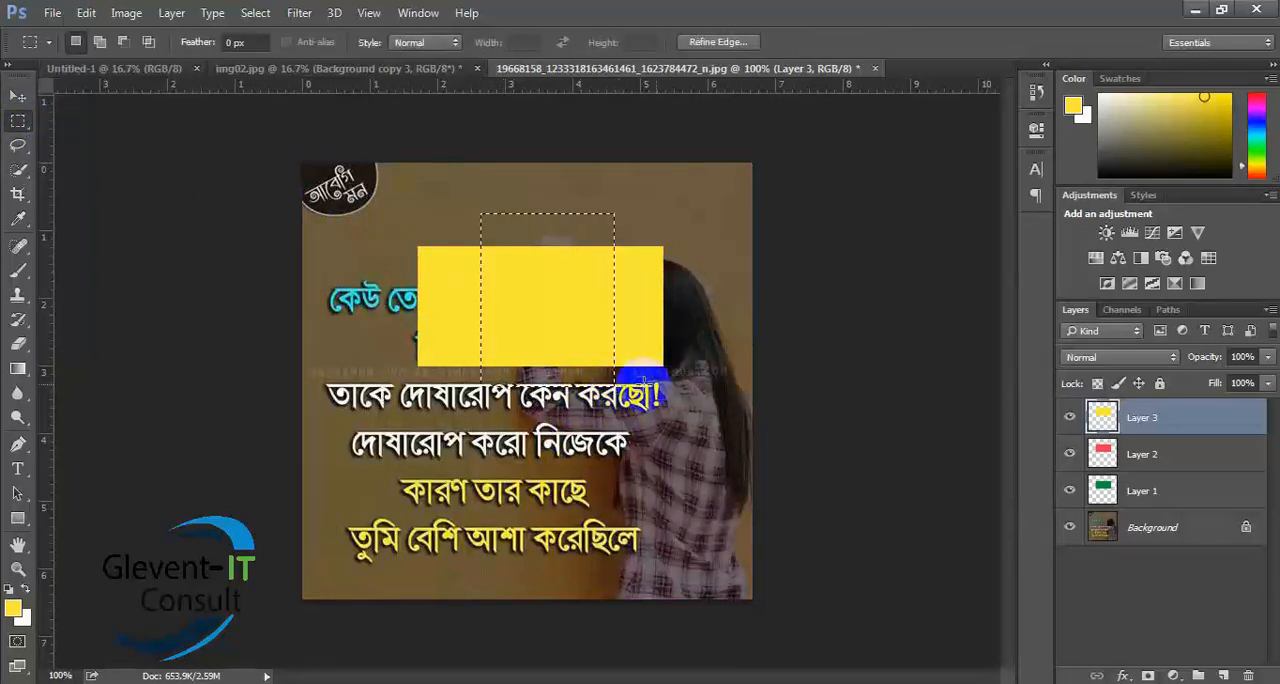
pyautogui.click(693, 318)
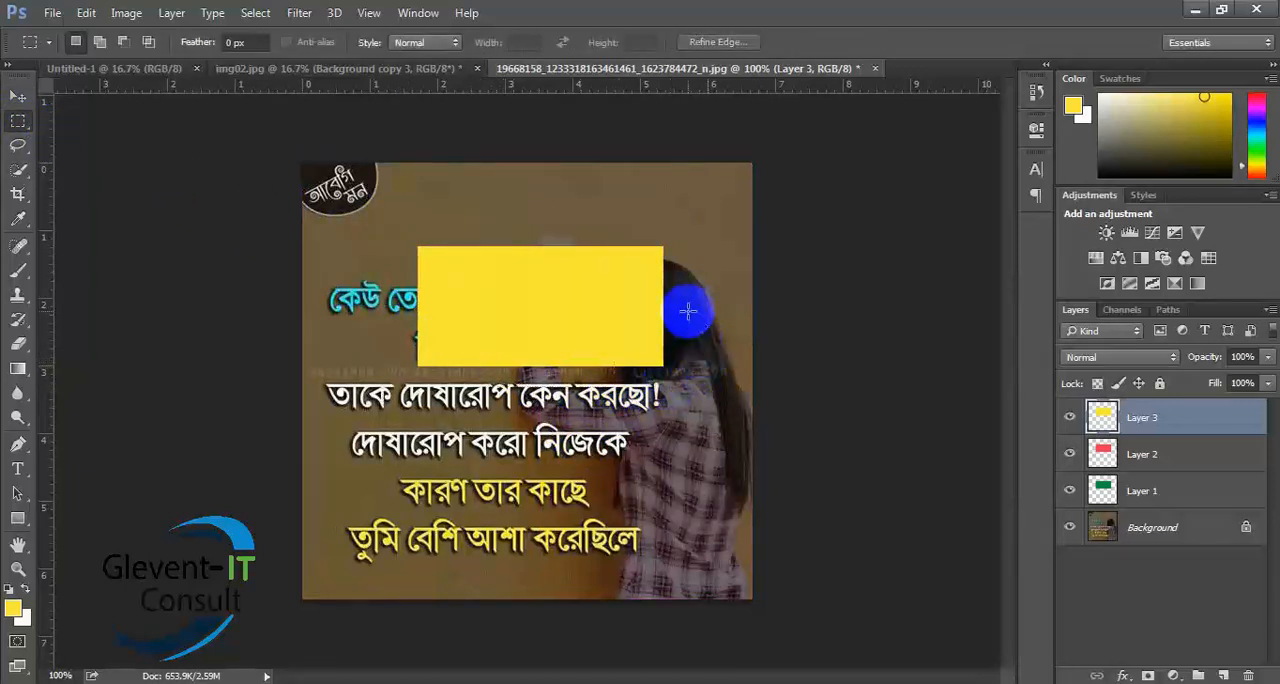
pyautogui.moveTo(434, 241); pyautogui.dragTo(635, 400)
pyautogui.click(713, 332)
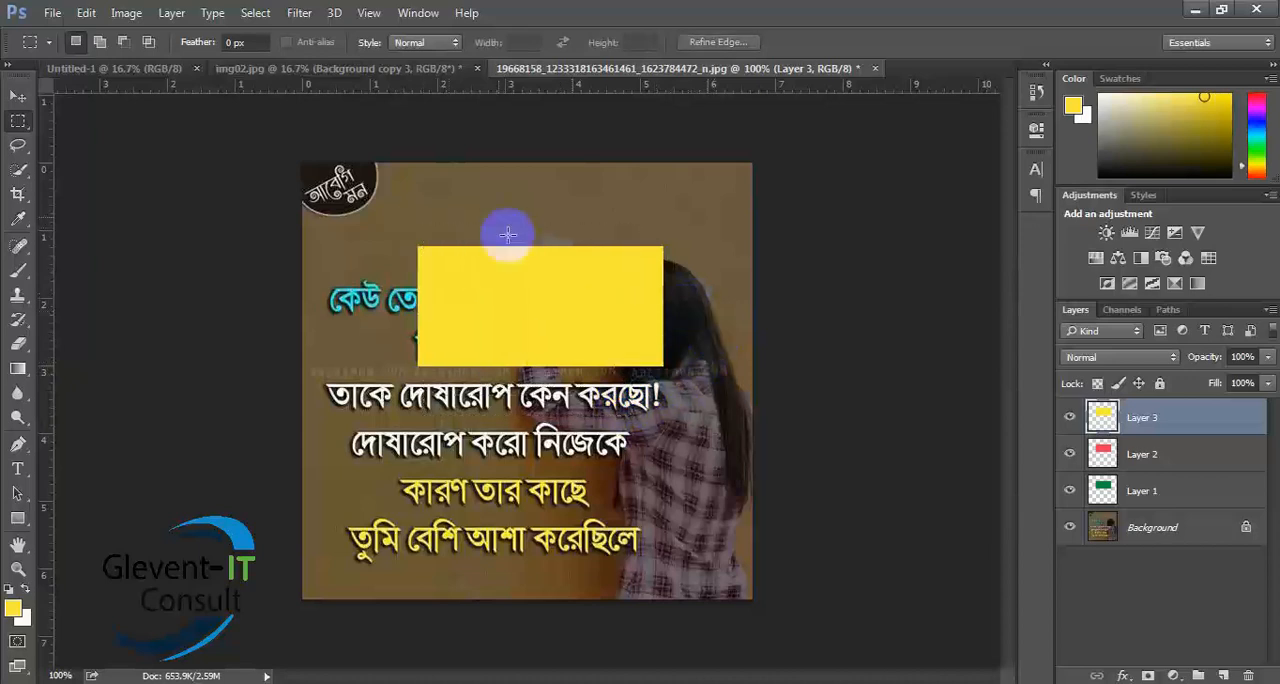
pyautogui.moveTo(508, 236); pyautogui.dragTo(645, 438)
pyautogui.click(708, 388)
pyautogui.moveTo(497, 226); pyautogui.dragTo(660, 357)
pyautogui.click(694, 340)
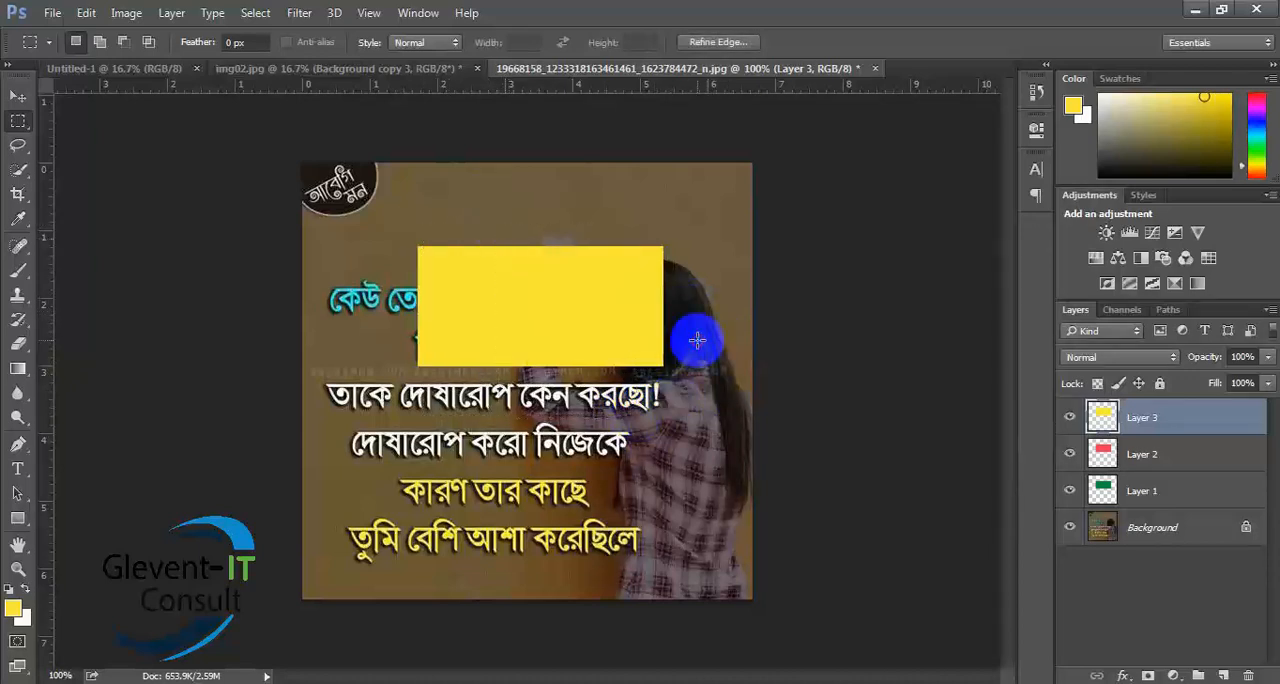
pyautogui.moveTo(461, 208); pyautogui.dragTo(639, 358)
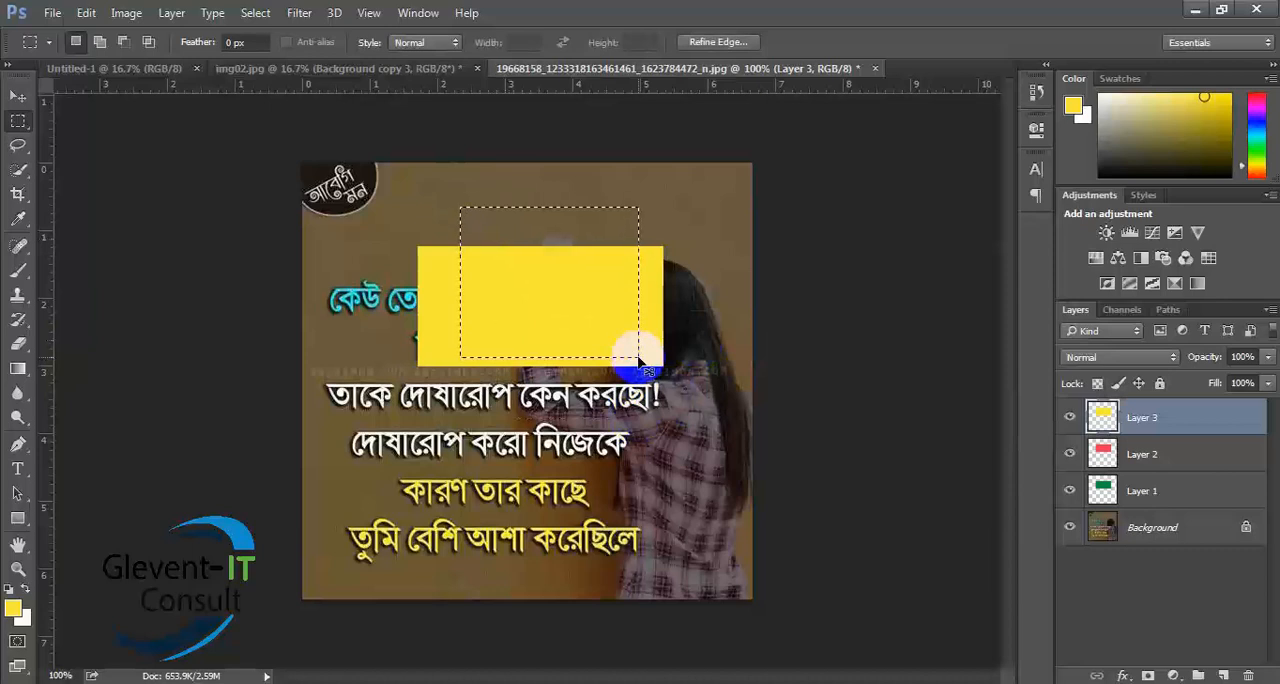
pyautogui.click(638, 356)
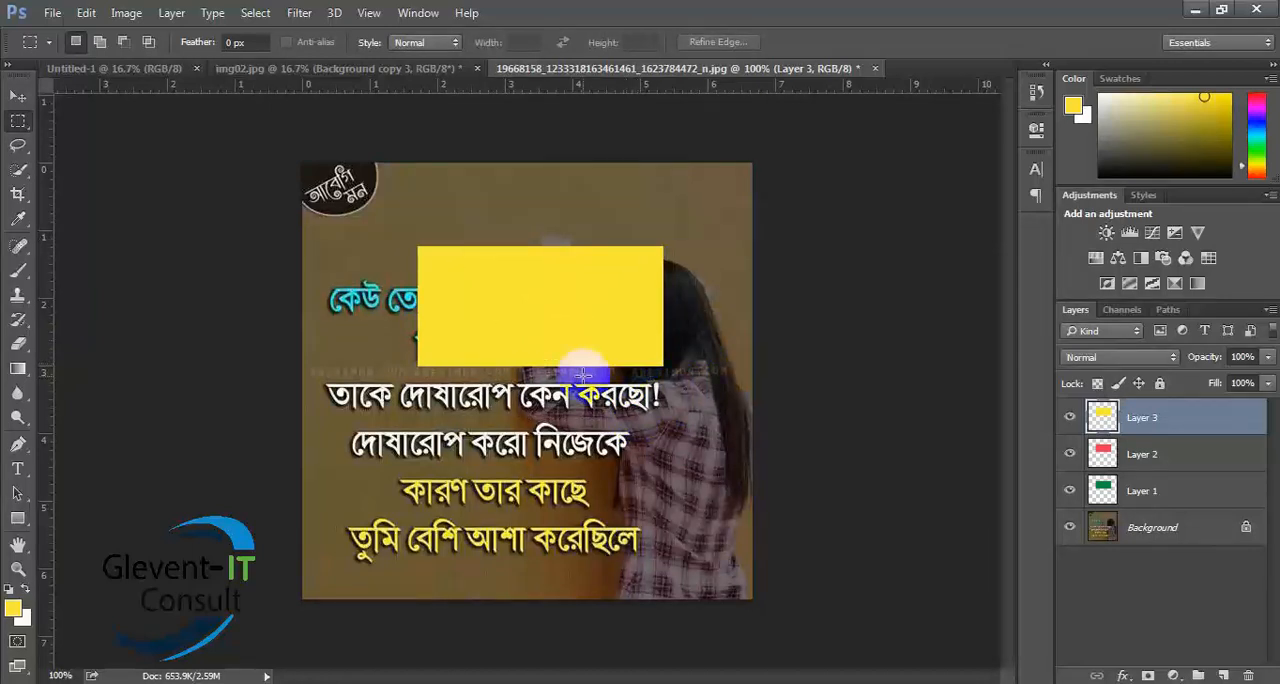
# - Hide Layer 3 with the yellow rectangle
pyautogui.click(18, 96)
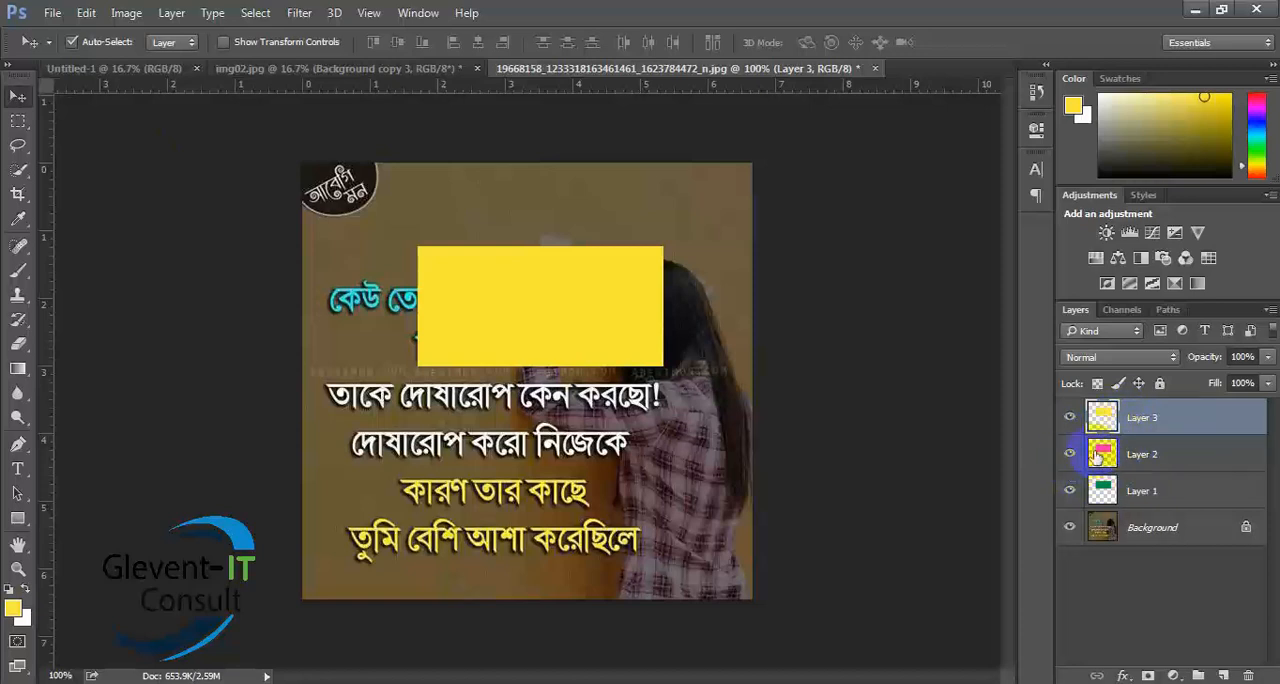
pyautogui.click(1068, 418)
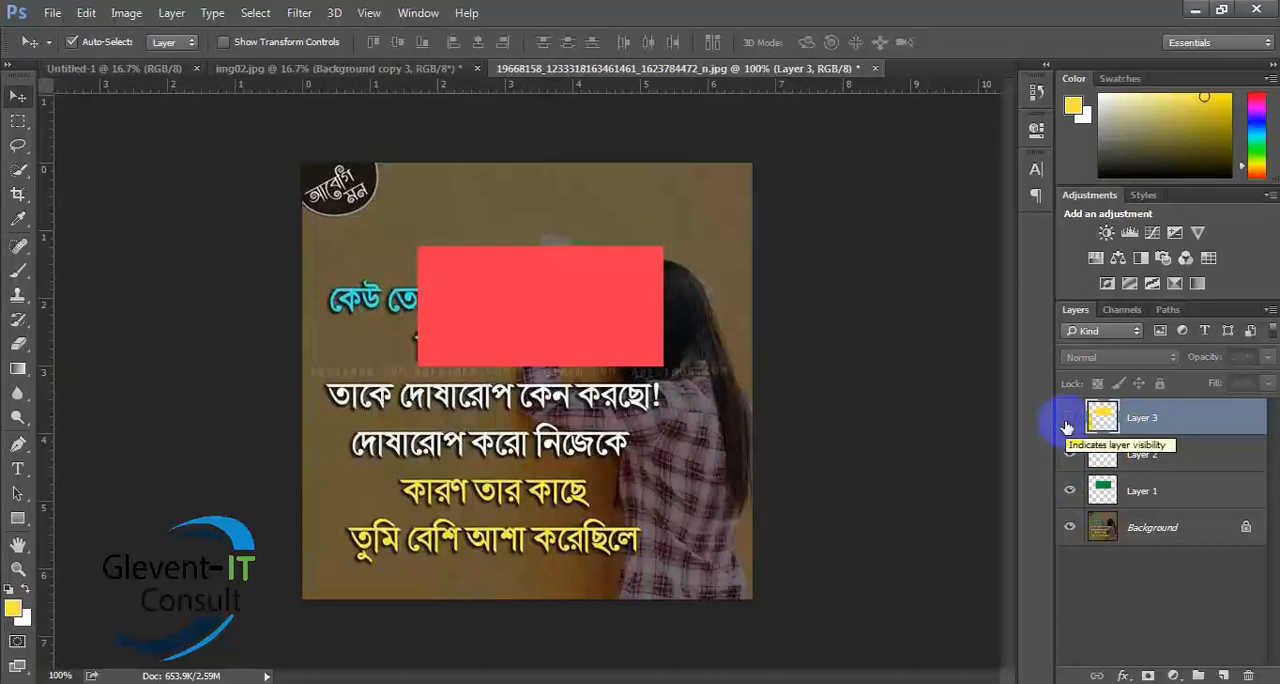
# - Hide Layer 2 to expose the green rectangle, and make Layer 2 and Layer 3 visible again
pyautogui.click(1069, 454)
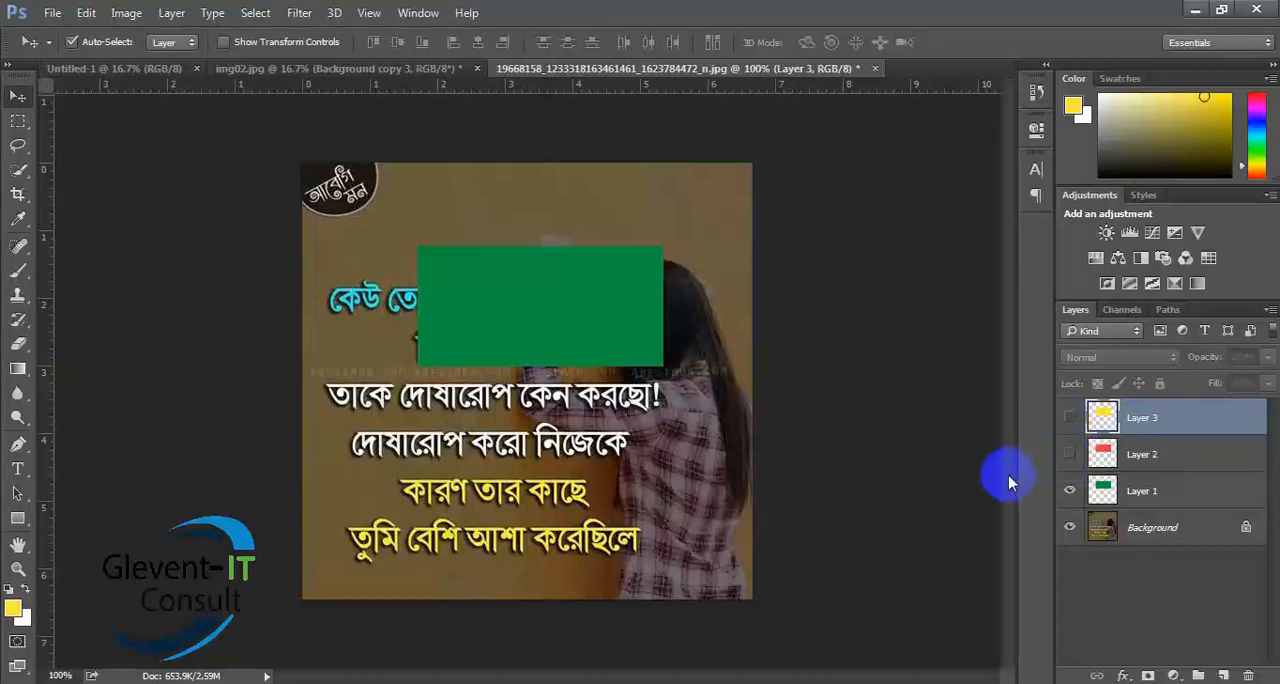
pyautogui.click(1069, 454)
pyautogui.click(1067, 419)
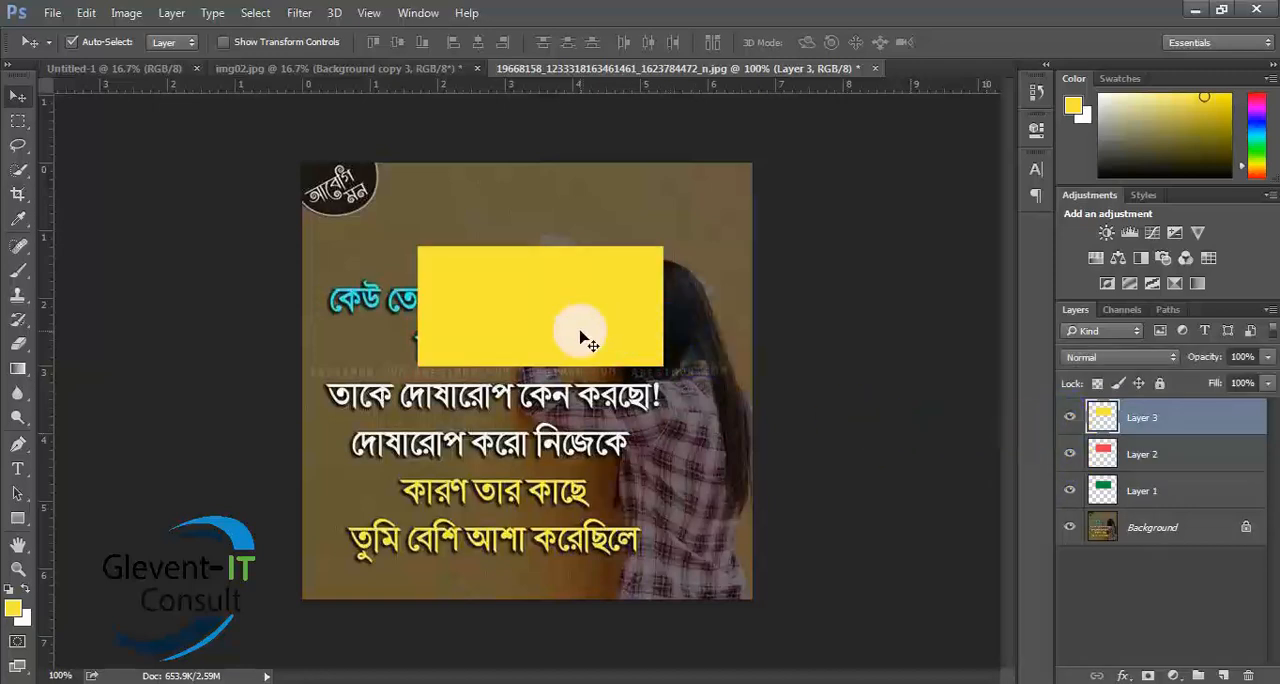
# - Draw a trial rectangular marquee over the lower part of the yellow rectangle, and clear it
pyautogui.click(18, 120)
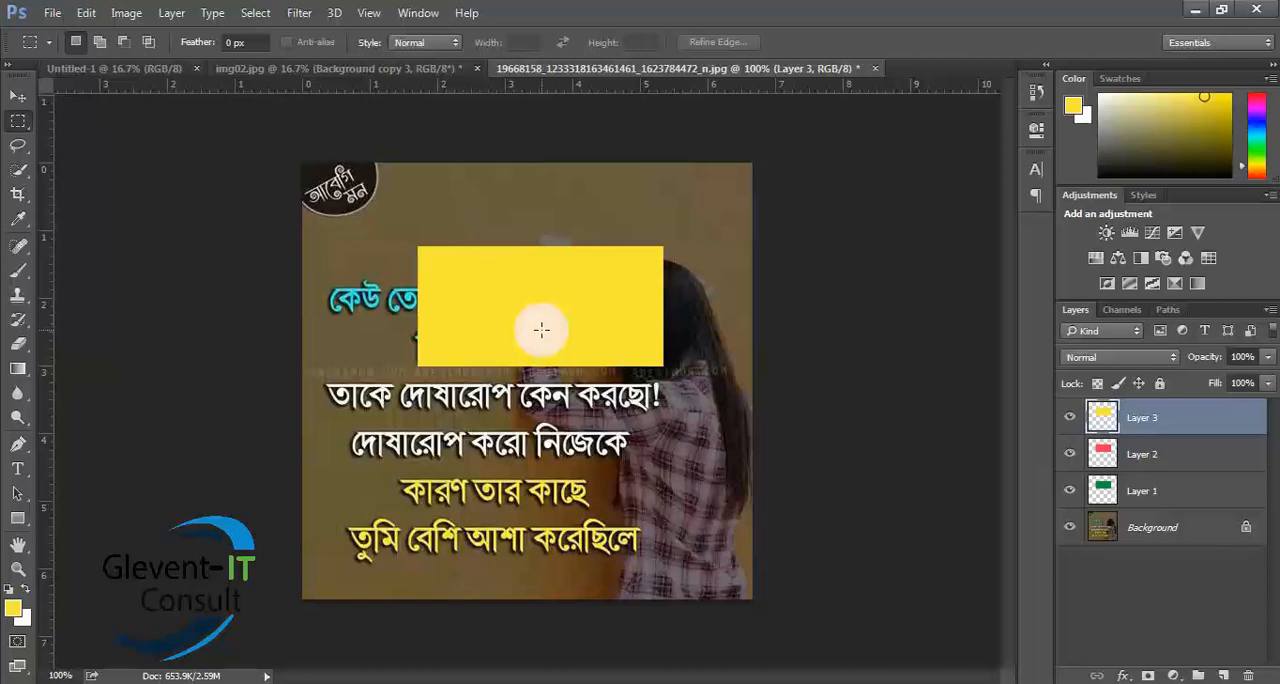
pyautogui.moveTo(541, 330); pyautogui.dragTo(651, 360)
pyautogui.click(609, 346)
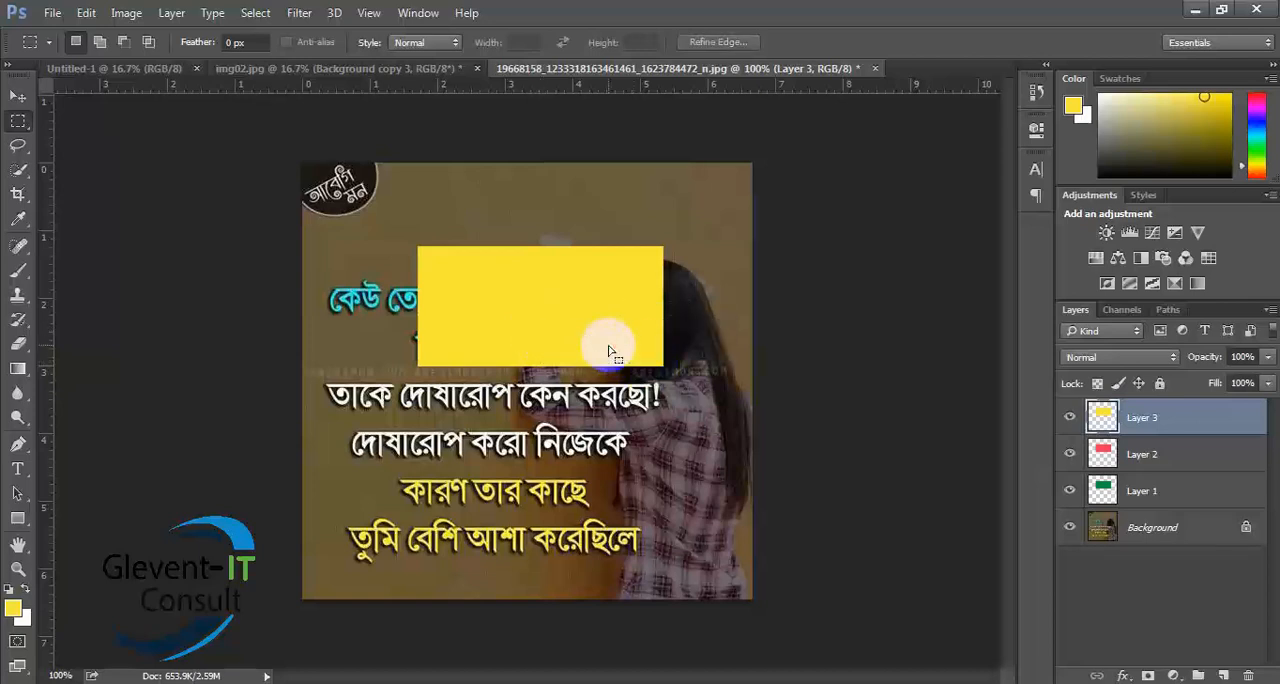
# - Nudge the yellow rectangle on Layer 3 to the right with the Move tool, exposing a strip of red
pyautogui.press('v')
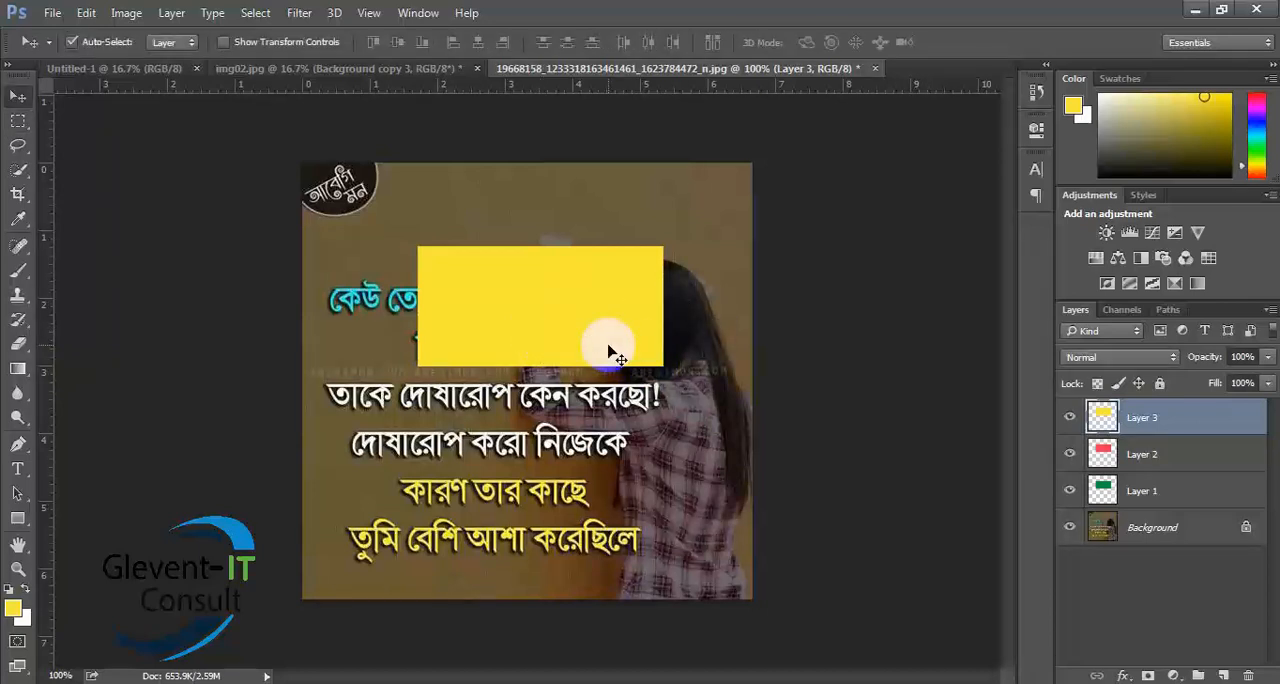
pyautogui.press('Right')
pyautogui.press('Right')
pyautogui.press('Right')
pyautogui.press('Right')
pyautogui.press('Right')
pyautogui.press('Right')
pyautogui.press('Right')
pyautogui.press('Right')
pyautogui.press('Right')
pyautogui.press('Right')
pyautogui.press('Right')
pyautogui.press('Right')
pyautogui.press('Right')
pyautogui.press('Right')
pyautogui.press('Right')
pyautogui.press('Right')
pyautogui.press('Right')
pyautogui.press('Right')
pyautogui.press('Right')
pyautogui.press('Right')
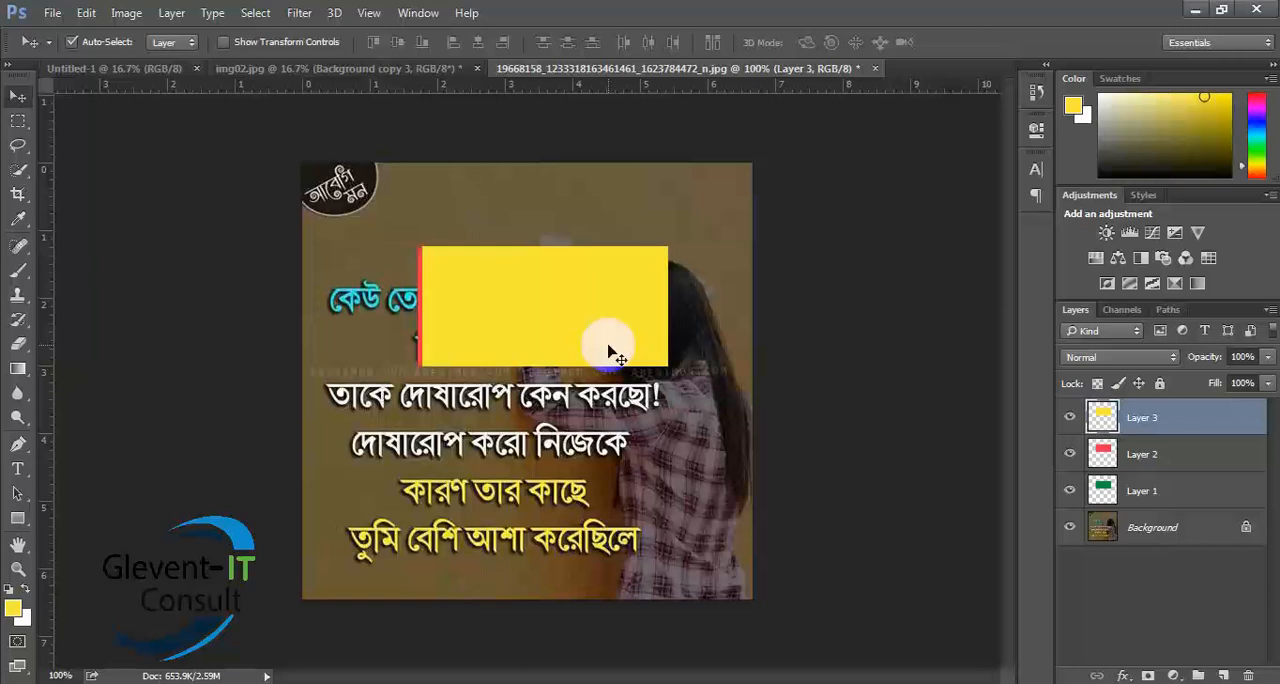
pyautogui.press('Right')
pyautogui.press('Right')
pyautogui.press('Right')
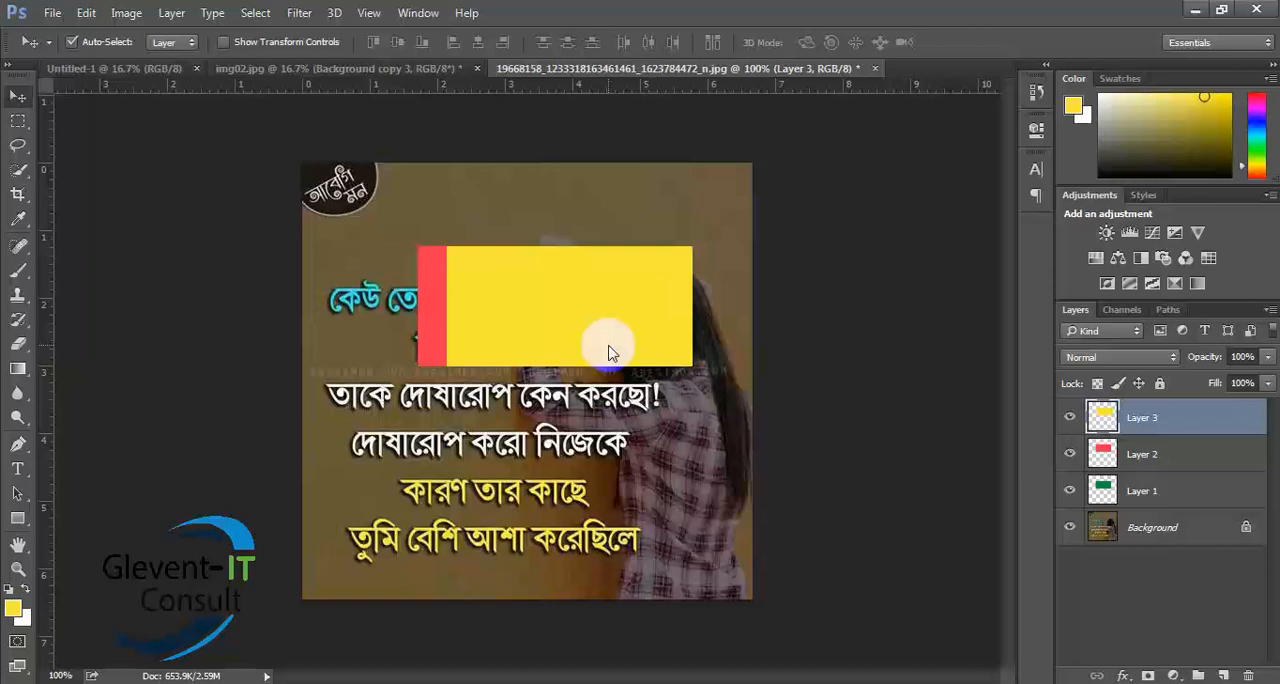
# - Select the red rectangle's layer from the canvas, set Auto-Select to Group, and turn Auto-Select off
pyautogui.click(424, 332)
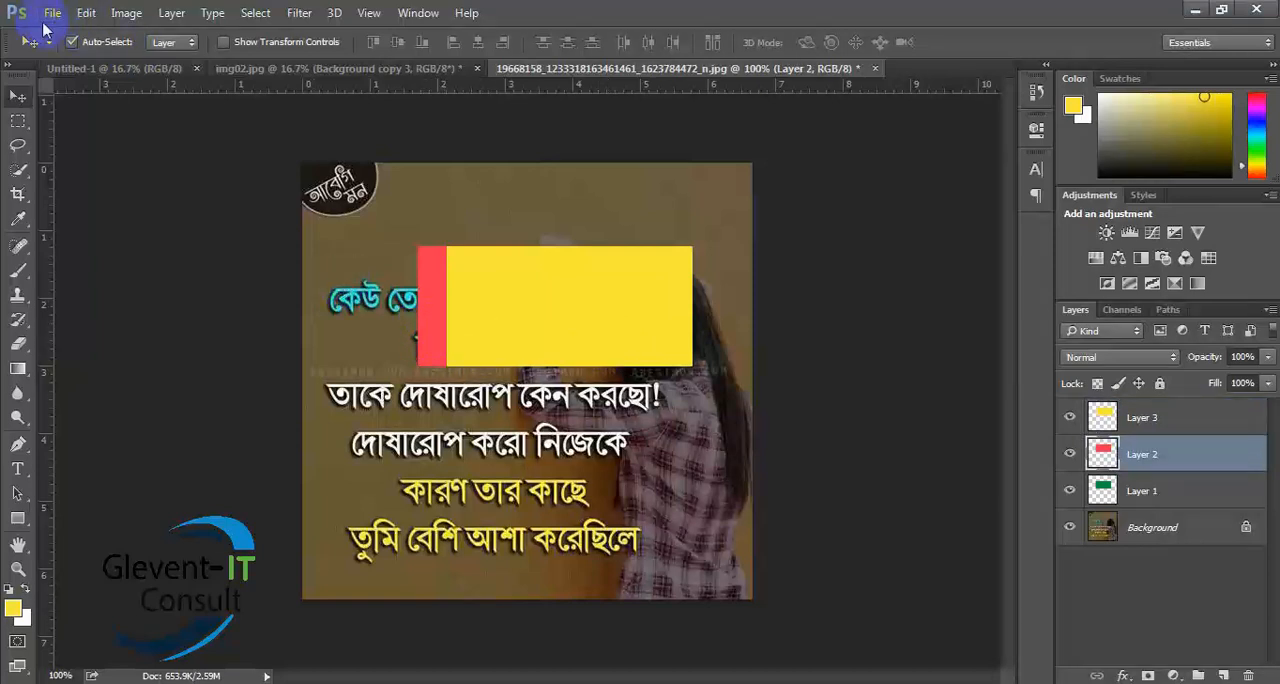
pyautogui.click(175, 42)
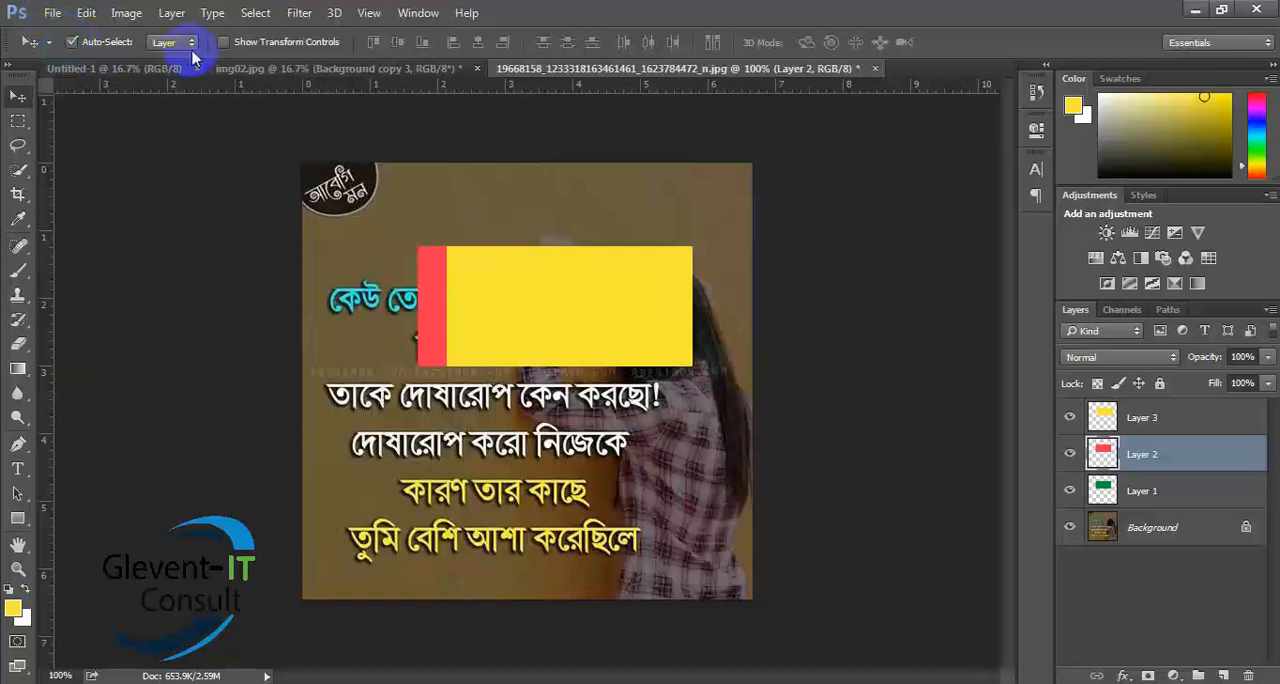
pyautogui.click(160, 70)
pyautogui.click(71, 42)
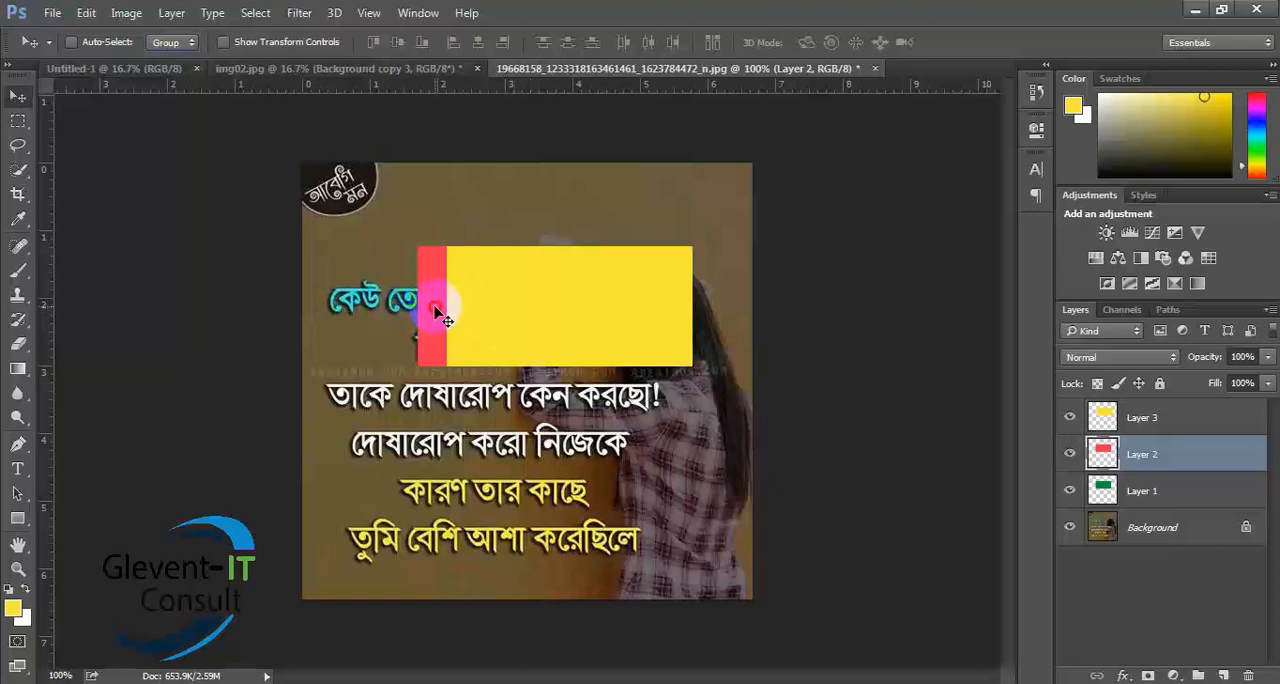
# - Select Layer 1 and nudge its green rectangle to the left until a wide green strip is exposed
pyautogui.click(1207, 491)
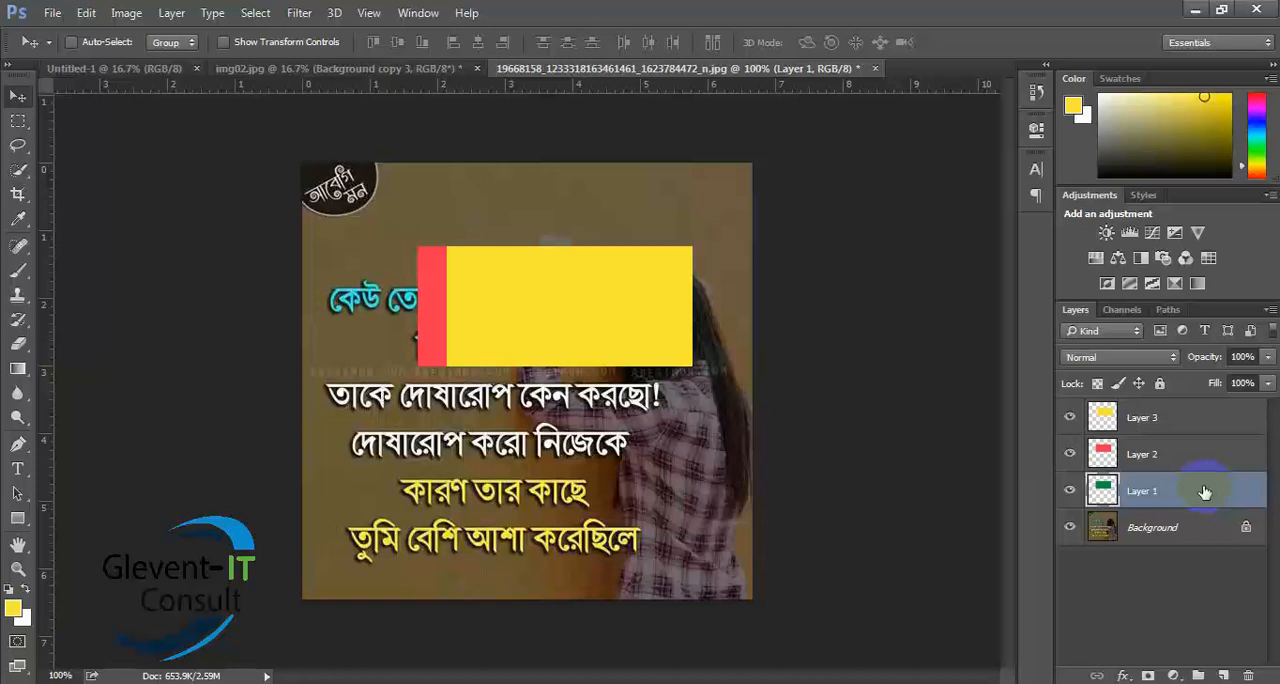
pyautogui.press('Left')
pyautogui.press('Left')
pyautogui.press('Left')
pyautogui.press('Left')
pyautogui.press('Left')
pyautogui.press('Left')
pyautogui.press('Left')
pyautogui.press('Left')
pyautogui.press('Left')
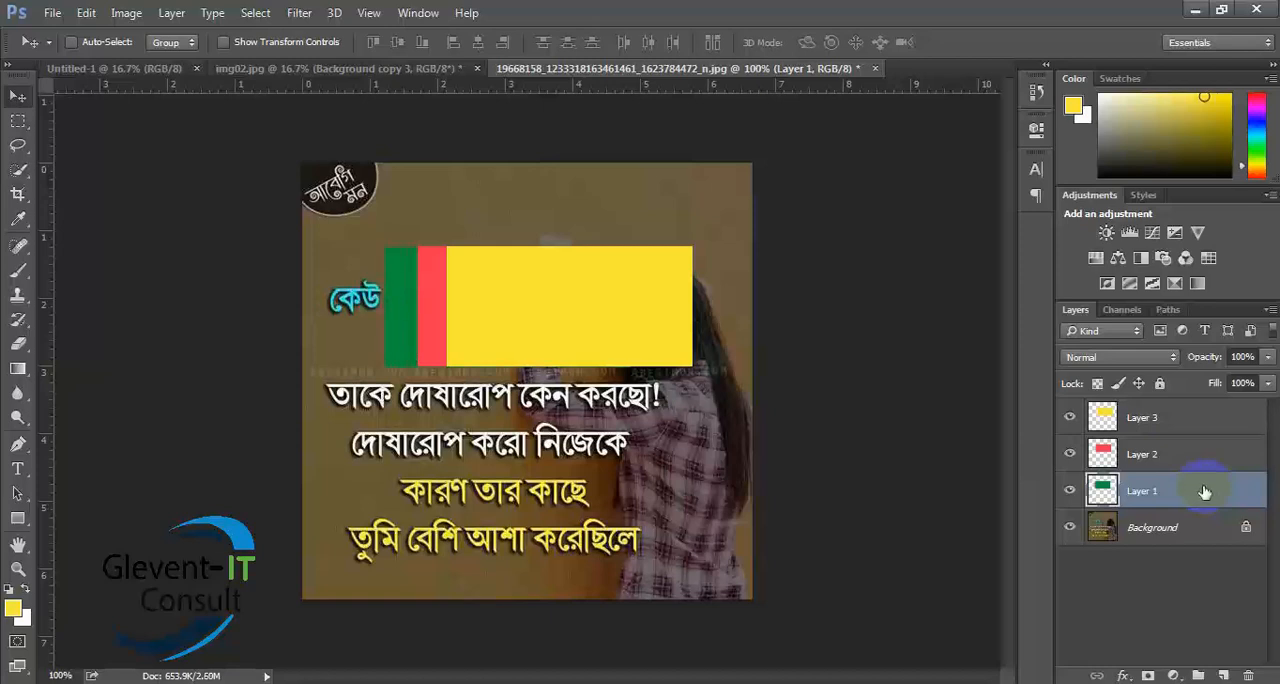
pyautogui.press('Left')
pyautogui.press('Left')
pyautogui.press('Left')
pyautogui.press('Left')
pyautogui.press('Left')
pyautogui.press('Left')
pyautogui.press('Left')
pyautogui.press('Left')
pyautogui.press('Left')
pyautogui.press('Left')
pyautogui.press('Left')
pyautogui.press('Left')
pyautogui.press('Left')
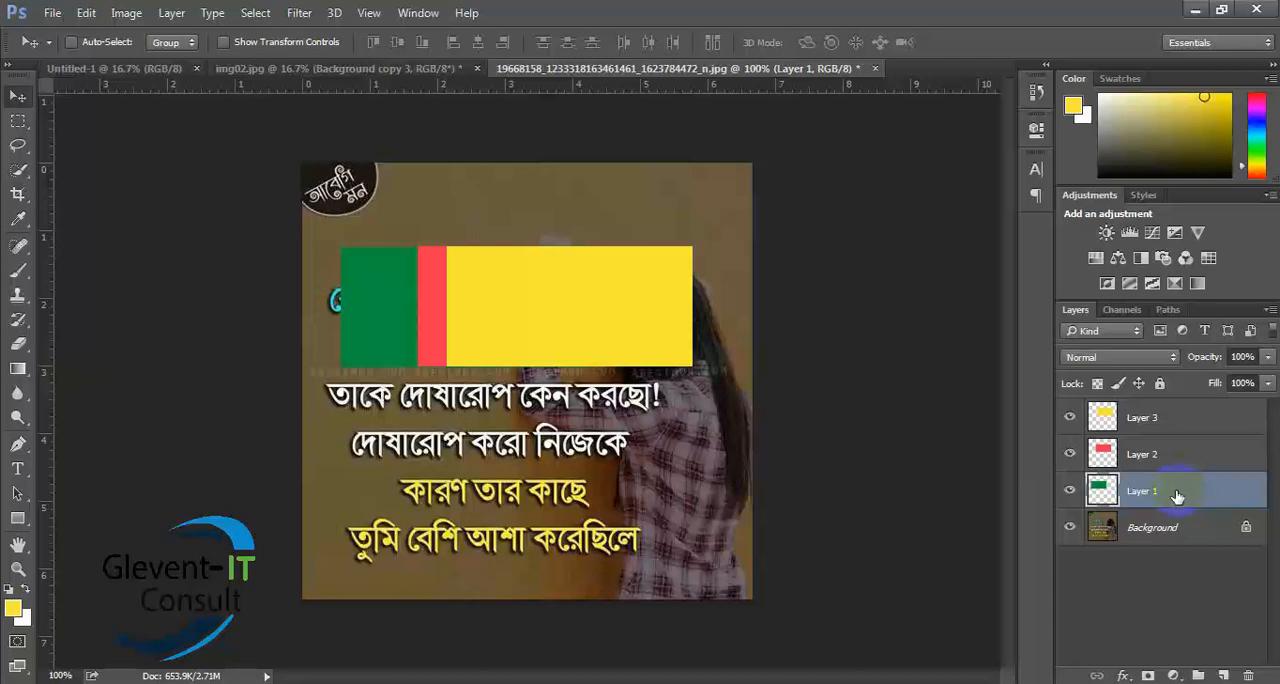
# - Turn on Auto-Select for Layer, and select the red and yellow rectangles in turn on the canvas
pyautogui.click(72, 42)
pyautogui.click(172, 42)
pyautogui.click(170, 76)
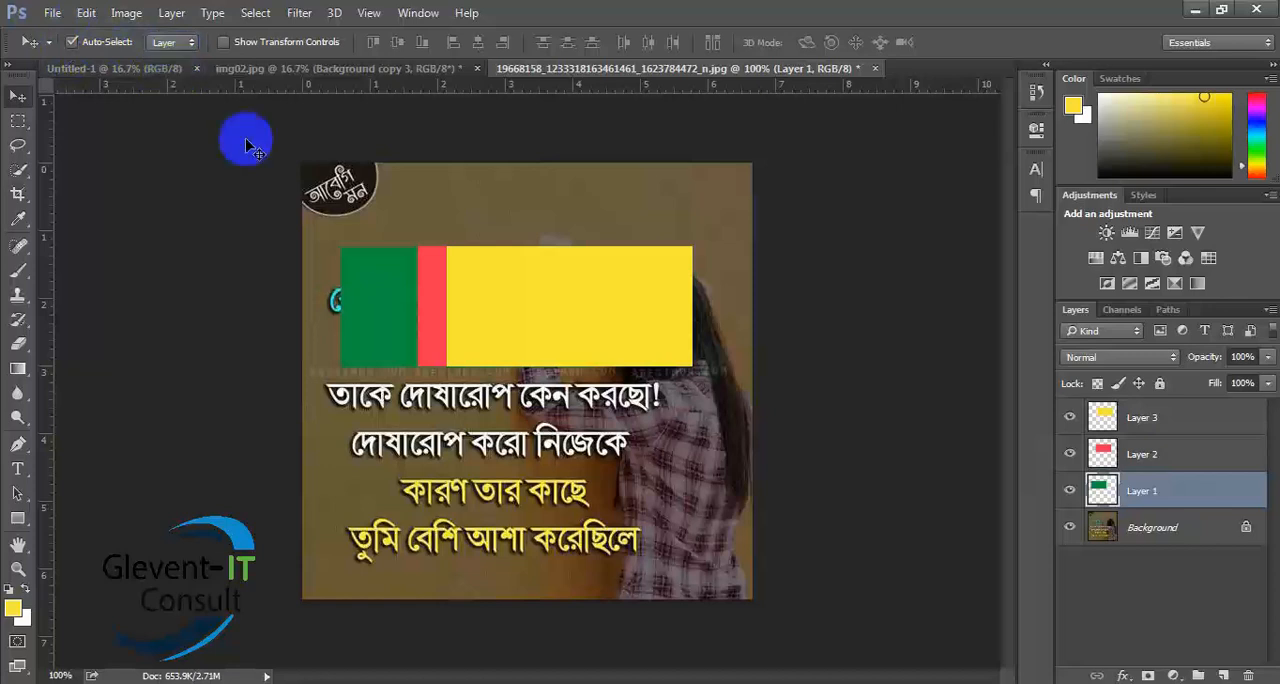
pyautogui.click(427, 312)
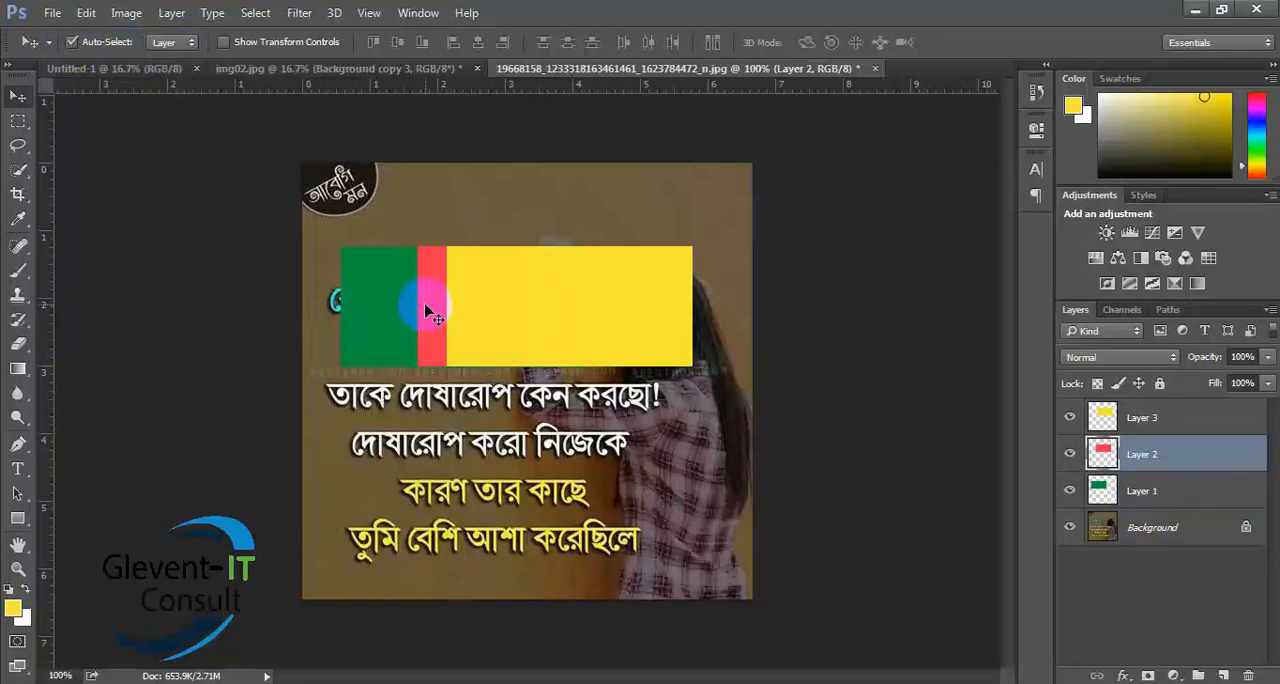
pyautogui.click(570, 316)
# - Rename Layer 3 as yellow, Layer 2 as red and Layer 1 as green
pyautogui.doubleClick(1143, 418)
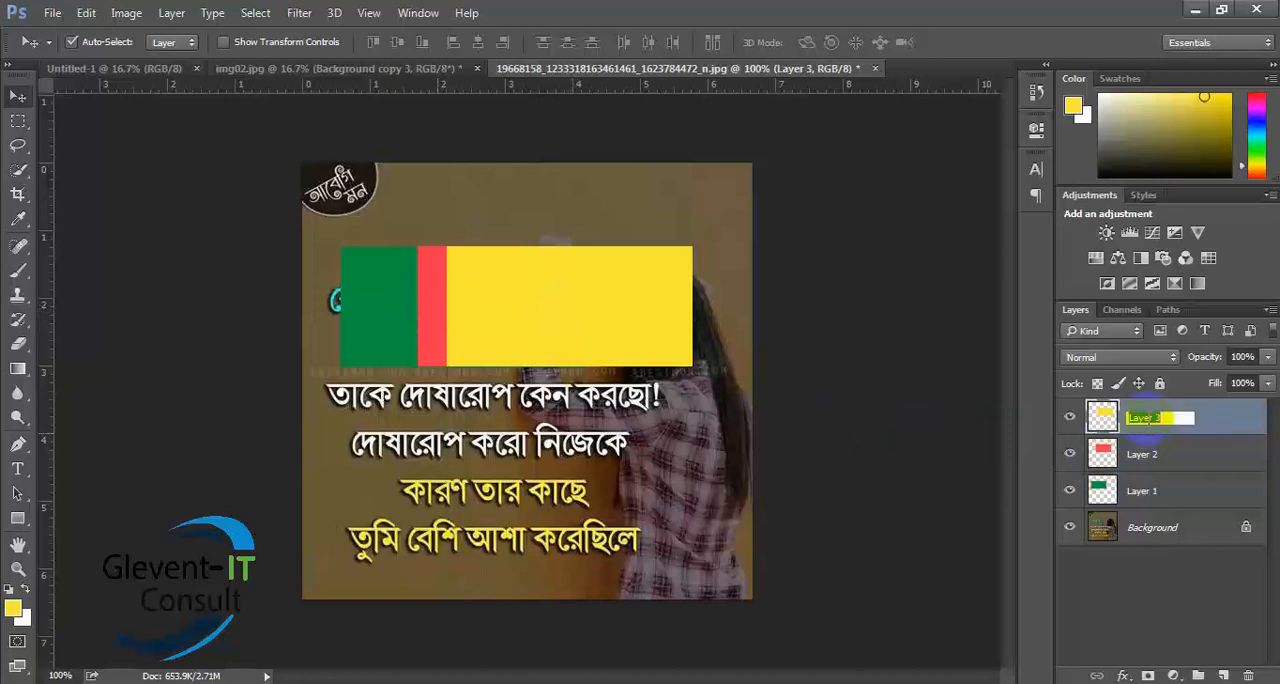
pyautogui.write('yellow')
pyautogui.press('Return')
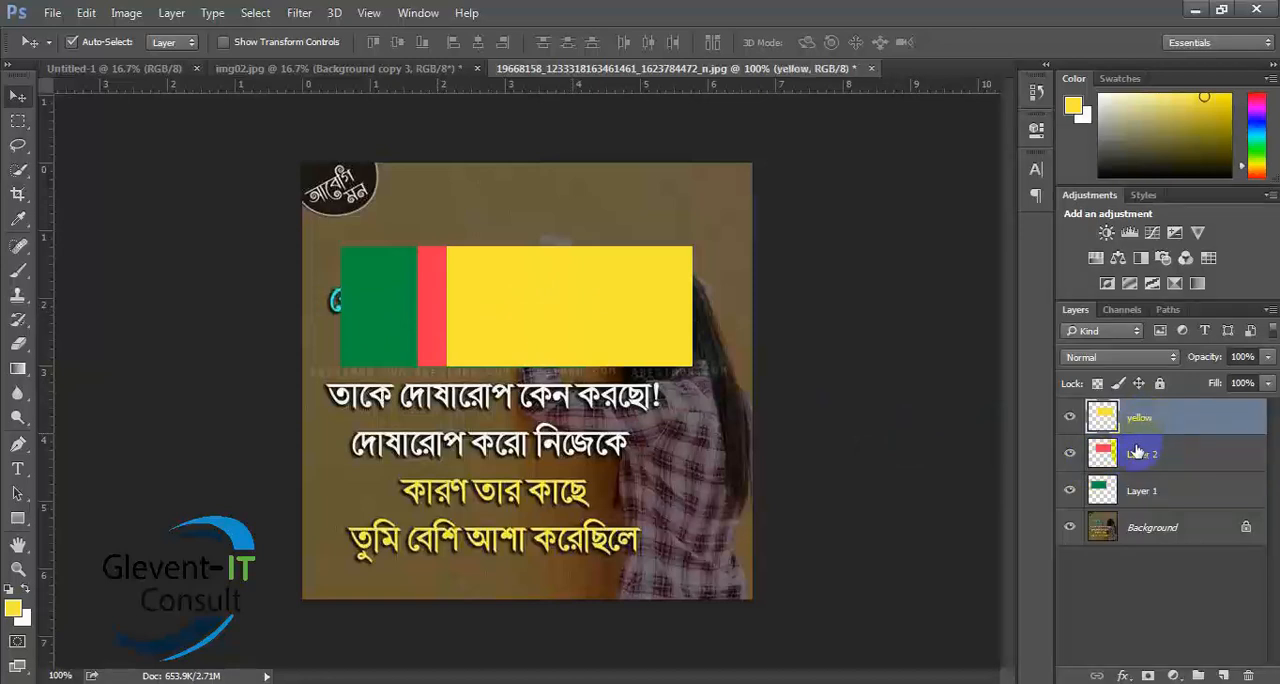
pyautogui.doubleClick(1142, 455)
pyautogui.write('red')
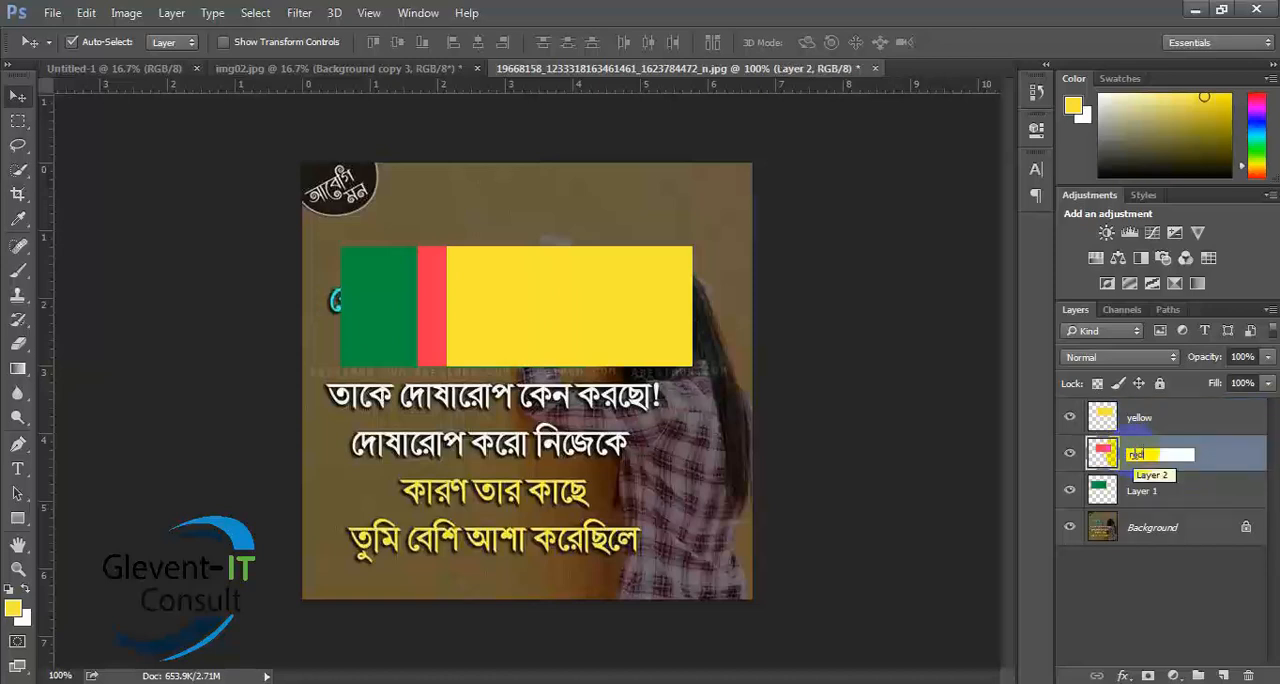
pyautogui.press('Return')
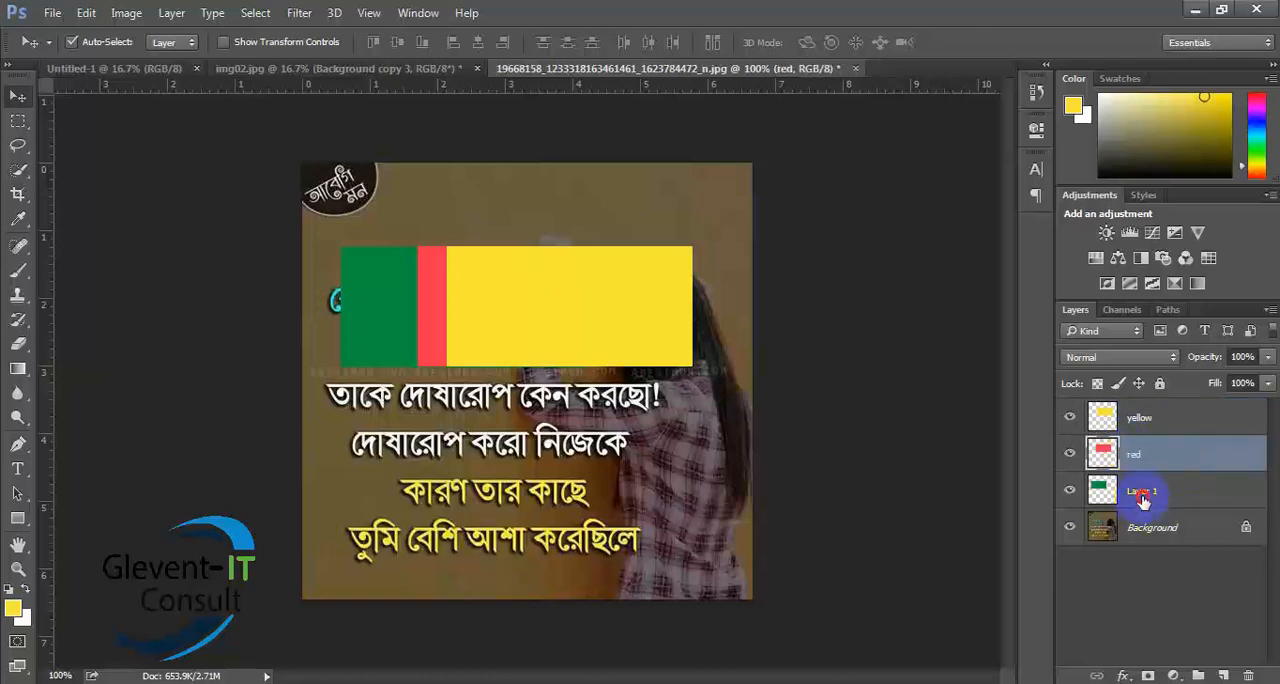
pyautogui.doubleClick(1141, 491)
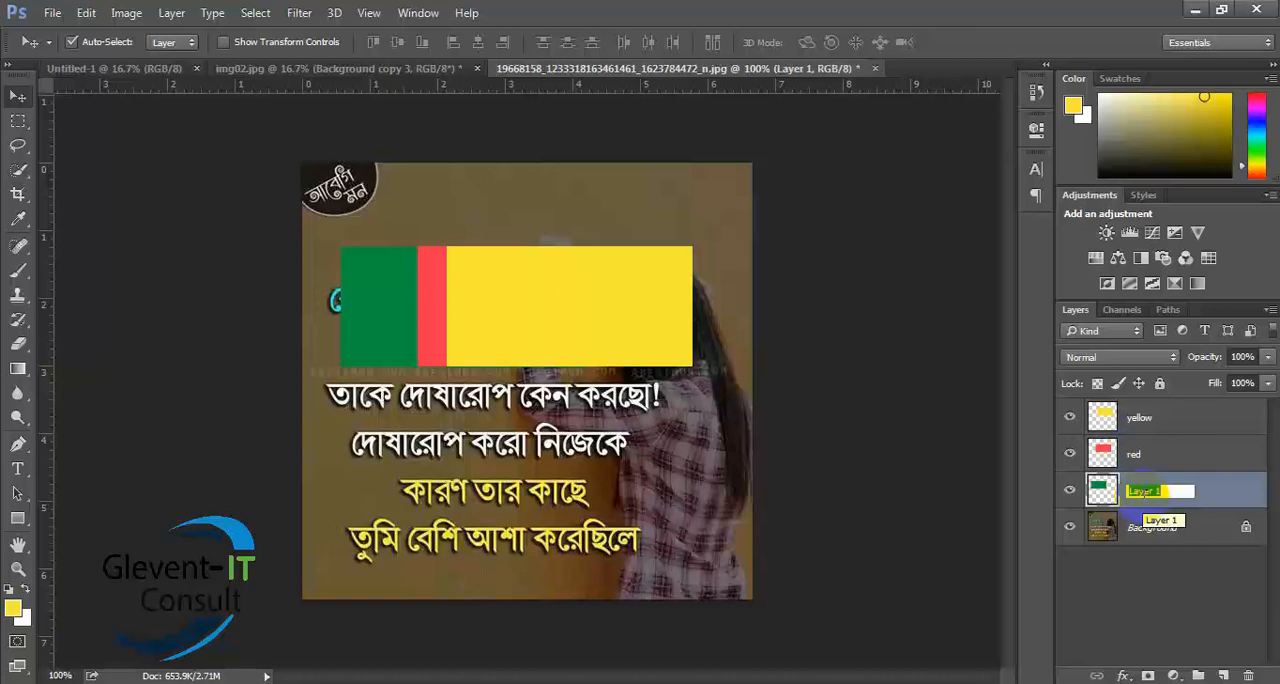
pyautogui.write('green')
pyautogui.click(1148, 506)
# - Pick the green, red and yellow rectangles on the canvas to check which named layer each one selects
pyautogui.click(390, 308)
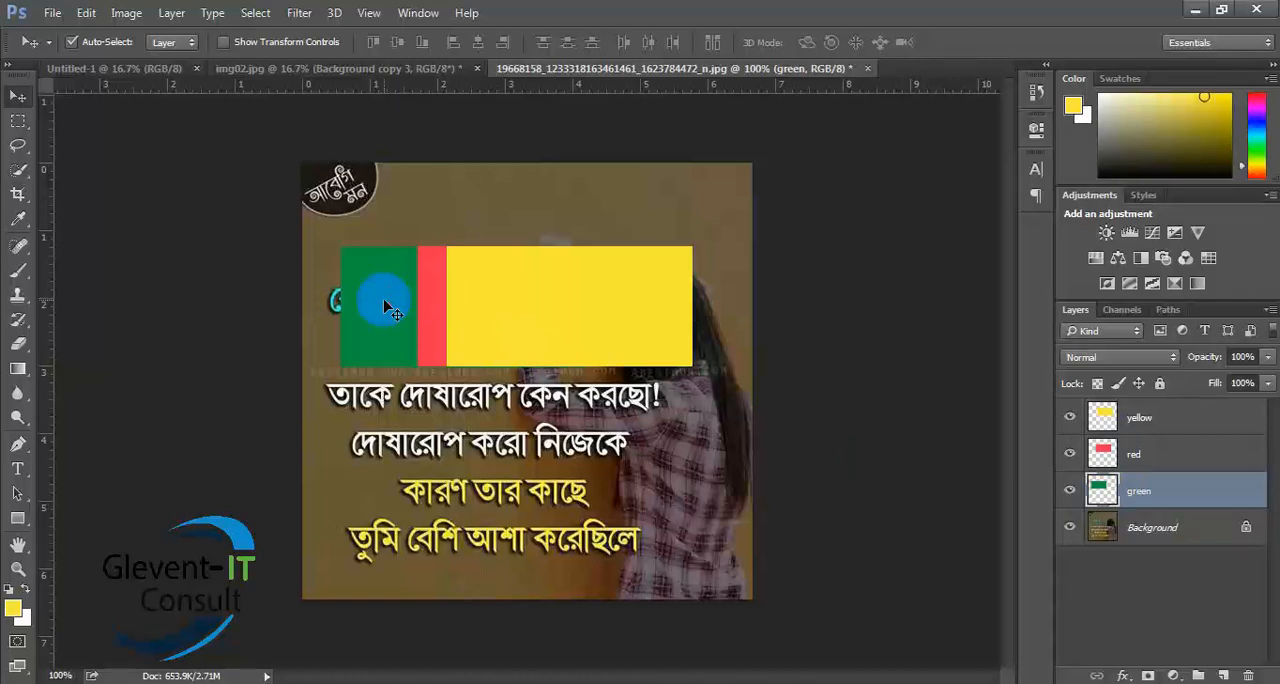
pyautogui.click(440, 333)
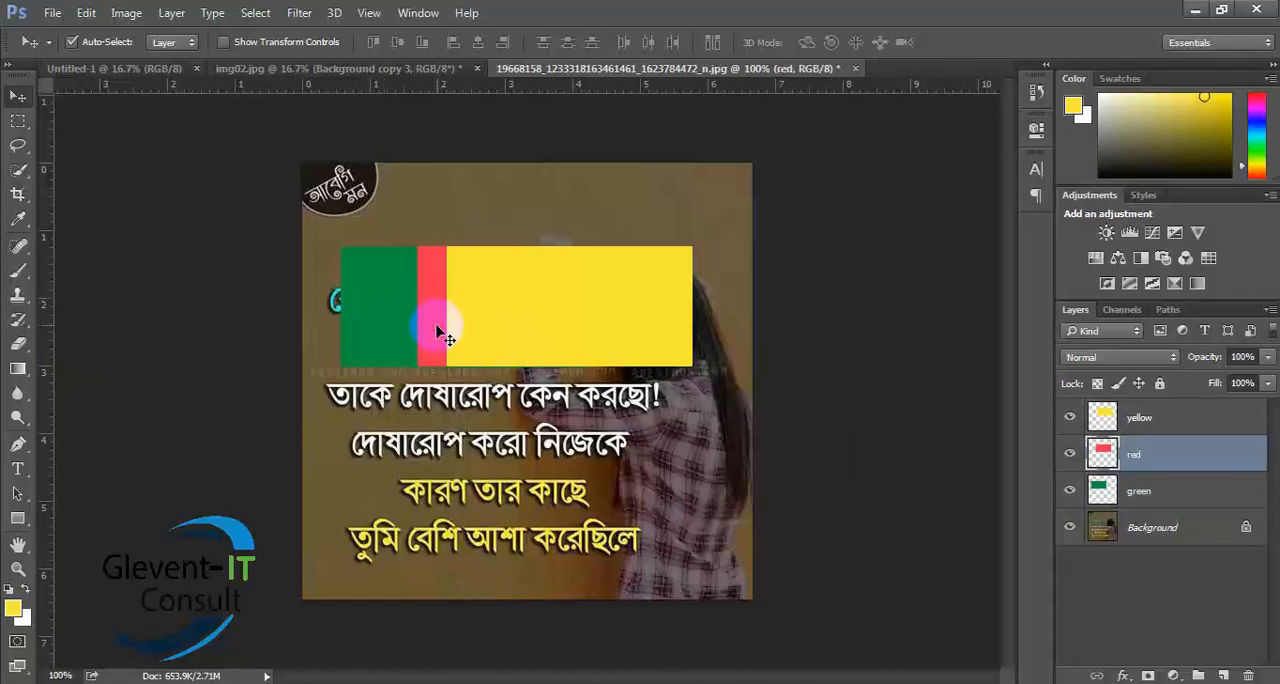
pyautogui.click(572, 333)
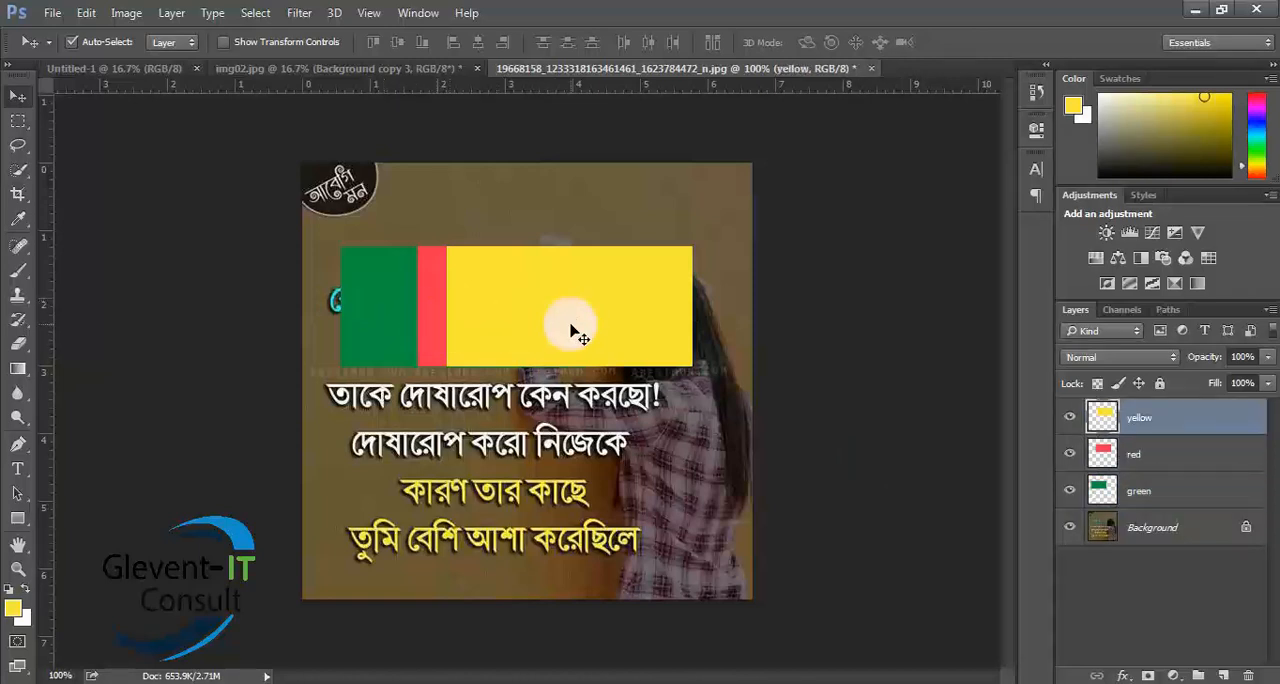
# - Spread the rectangles apart: yellow to the image's lower right, red to its lower left, and green to its upper right
pyautogui.moveTo(572, 330); pyautogui.dragTo(729, 529)
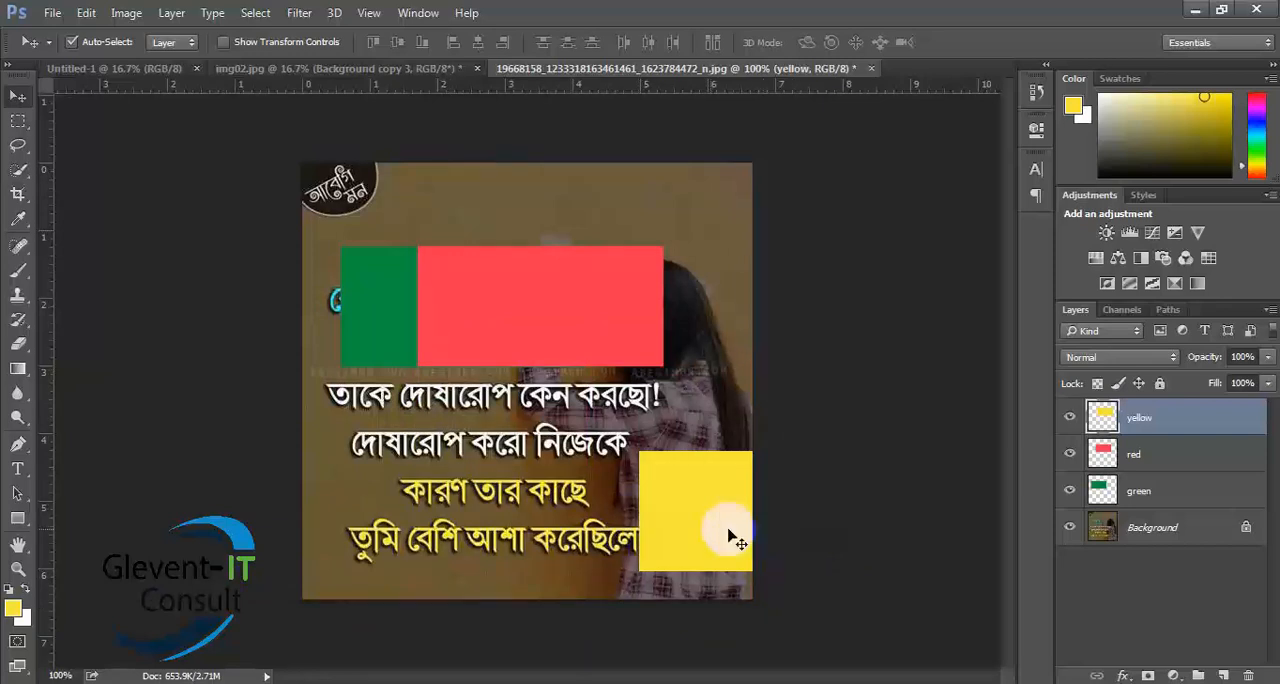
pyautogui.moveTo(509, 332); pyautogui.dragTo(272, 526)
pyautogui.click(510, 262)
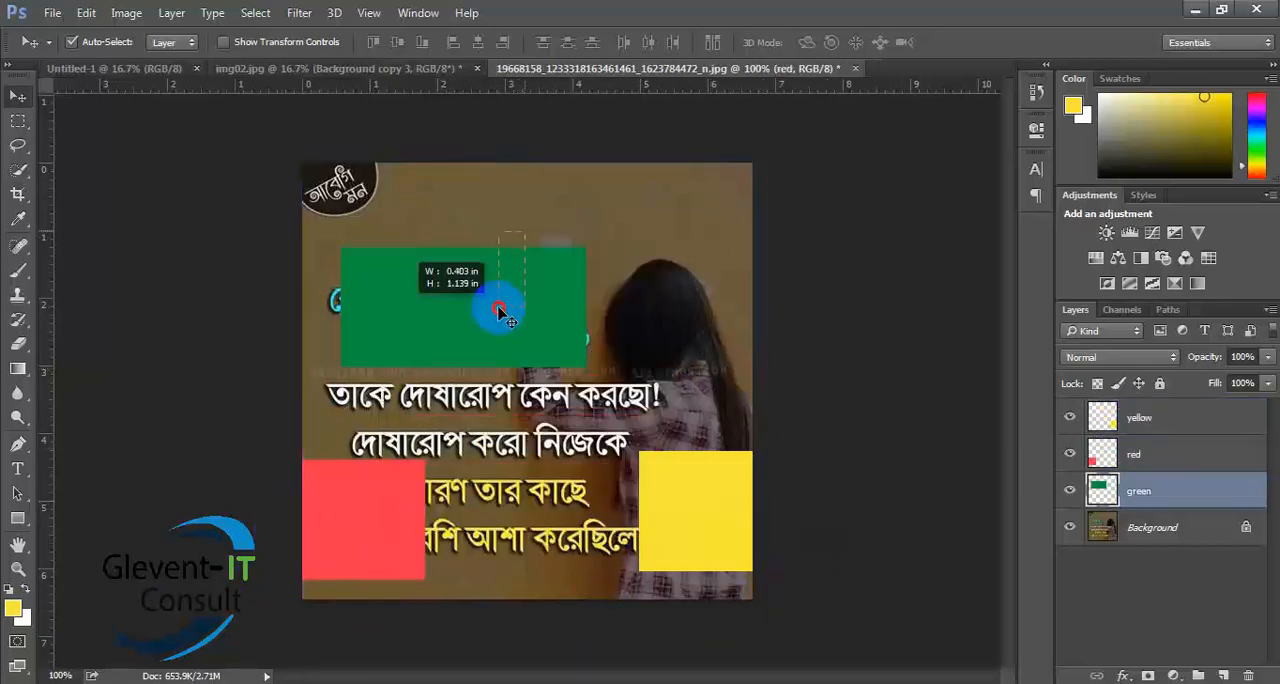
pyautogui.moveTo(486, 294); pyautogui.dragTo(625, 192)
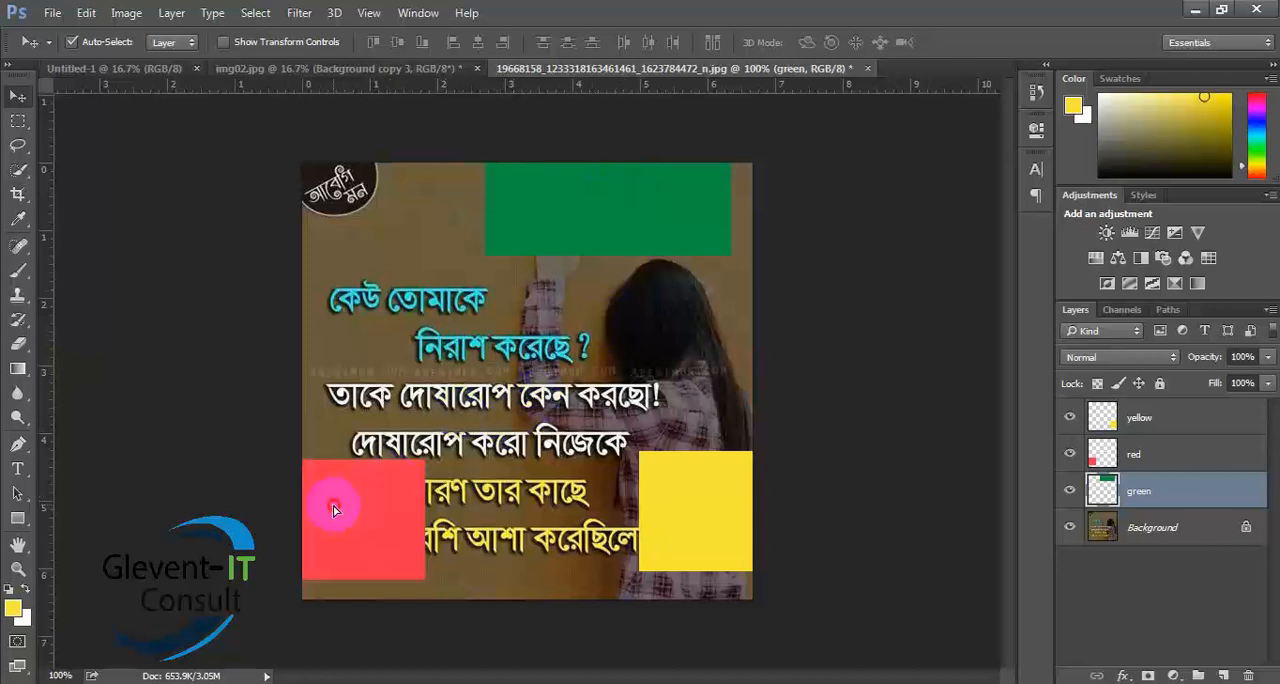
# - Move the red and yellow rectangles over the green one so all three are stacked at the image's upper right
pyautogui.moveTo(335, 509); pyautogui.dragTo(643, 191)
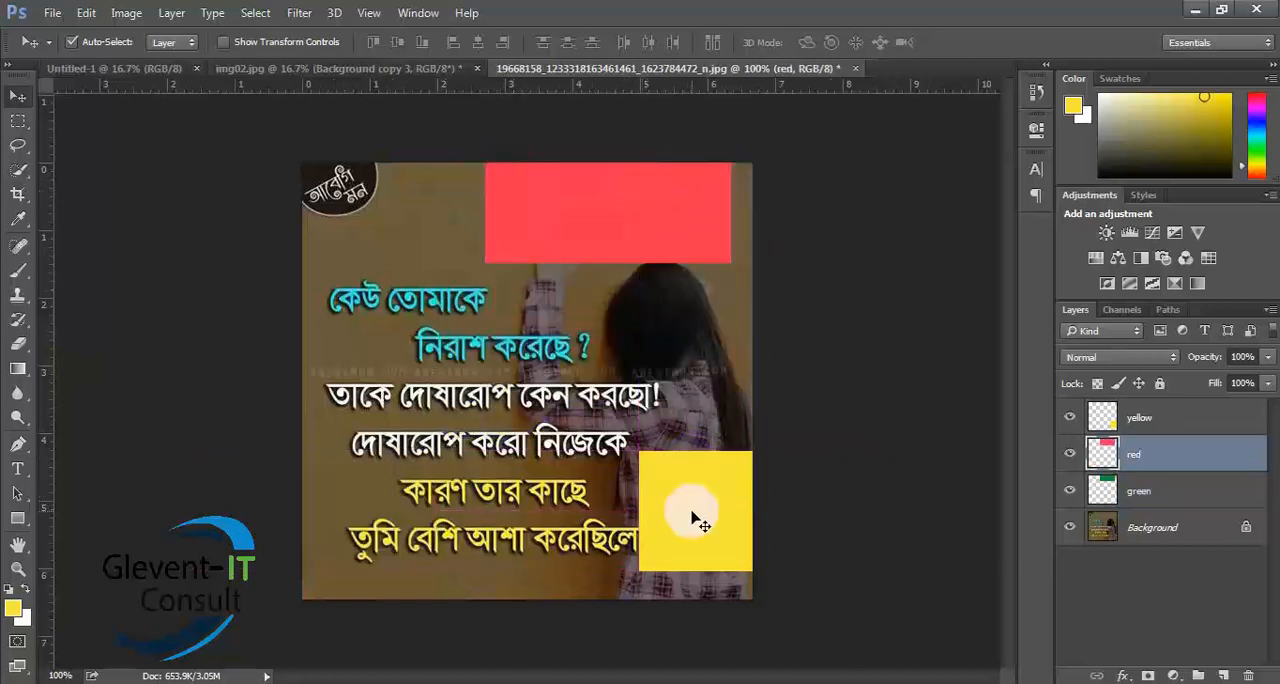
pyautogui.moveTo(694, 517); pyautogui.dragTo(541, 204)
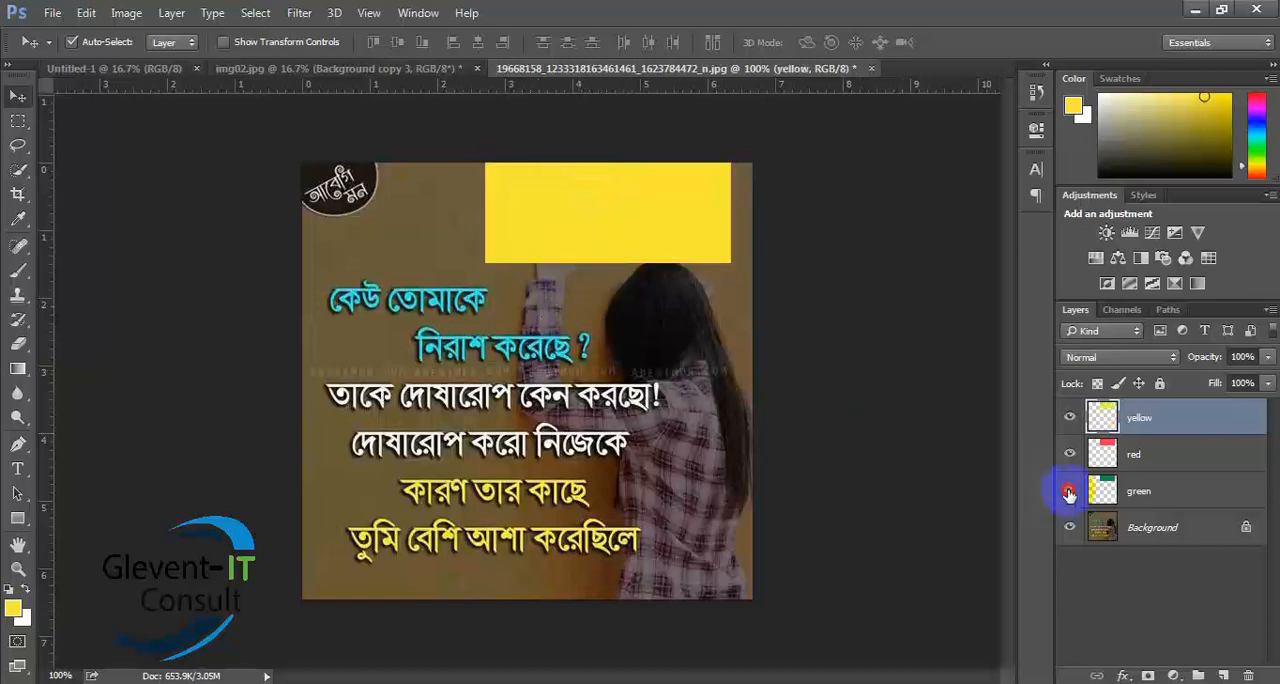
# - Move the green layer to the top of the layer stack, and return it to just above the Background
pyautogui.click(1140, 491)
pyautogui.moveTo(1150, 491); pyautogui.dragTo(1148, 390)
pyautogui.moveTo(1168, 492); pyautogui.dragTo(1169, 405)
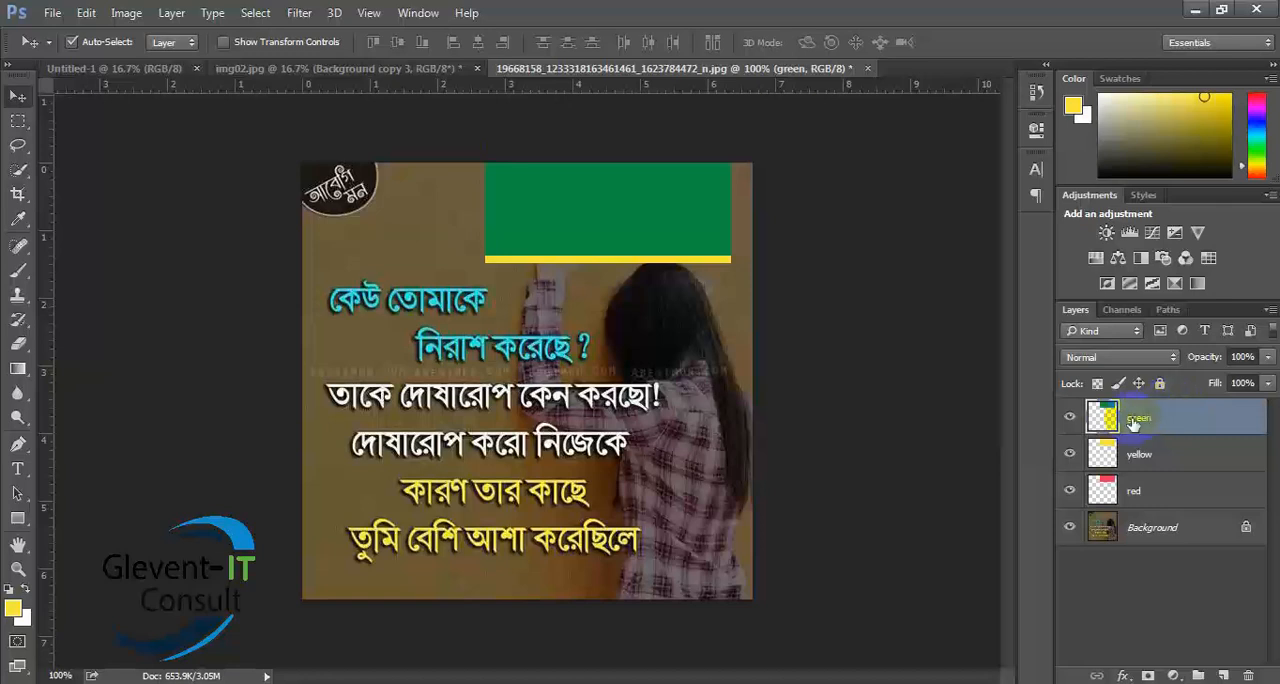
pyautogui.moveTo(1182, 416); pyautogui.dragTo(1175, 510)
pyautogui.moveTo(1160, 417); pyautogui.dragTo(1160, 505)
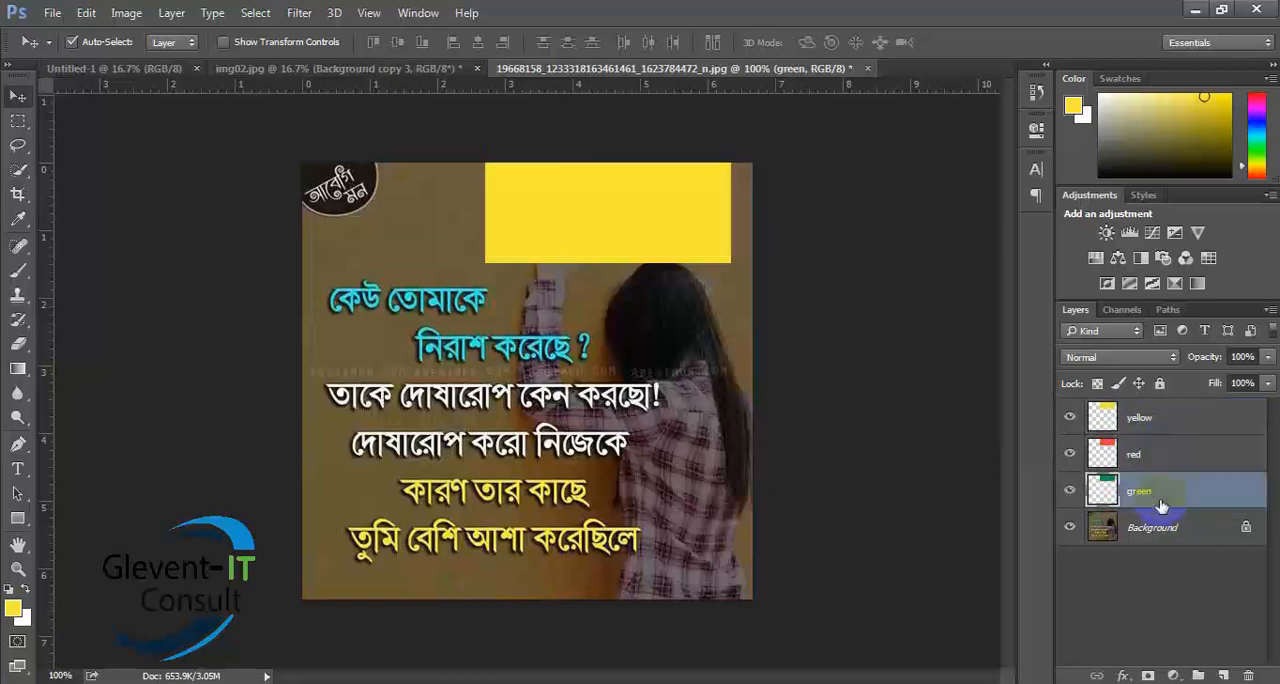
# - Hide the red and yellow layers to expose the green rectangle, and make both visible again
pyautogui.click(1069, 454)
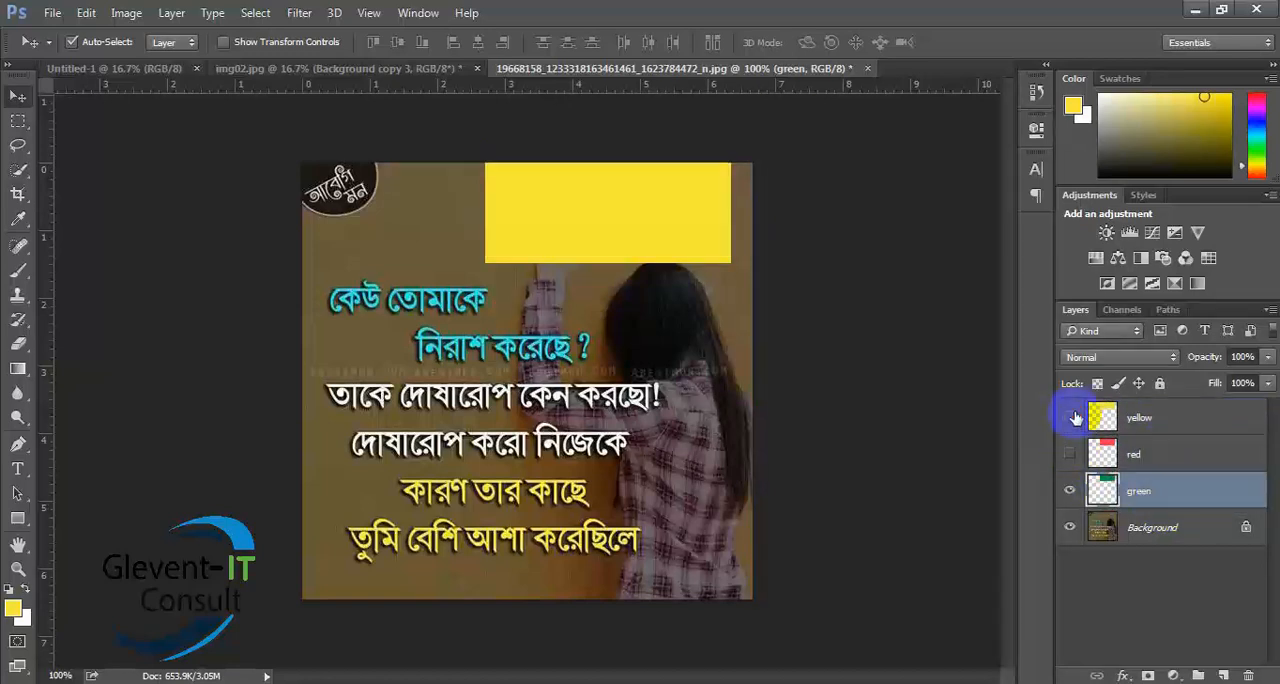
pyautogui.click(1071, 417)
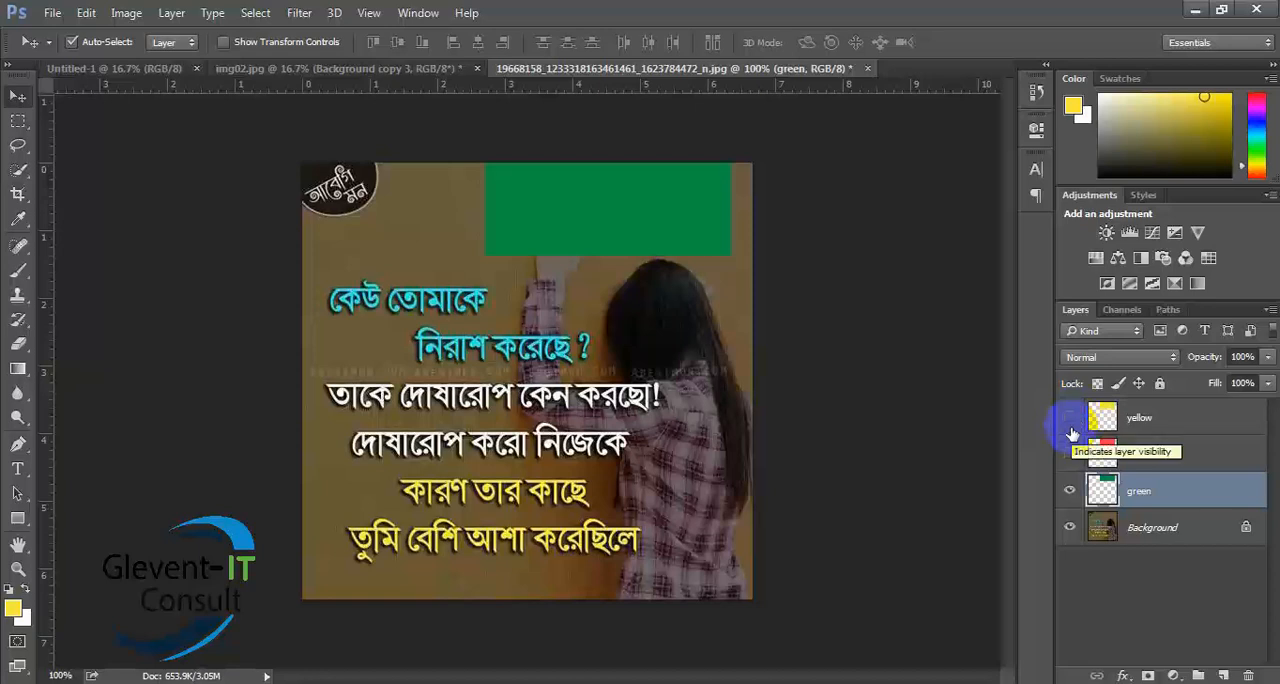
pyautogui.click(1070, 425)
pyautogui.click(1069, 454)
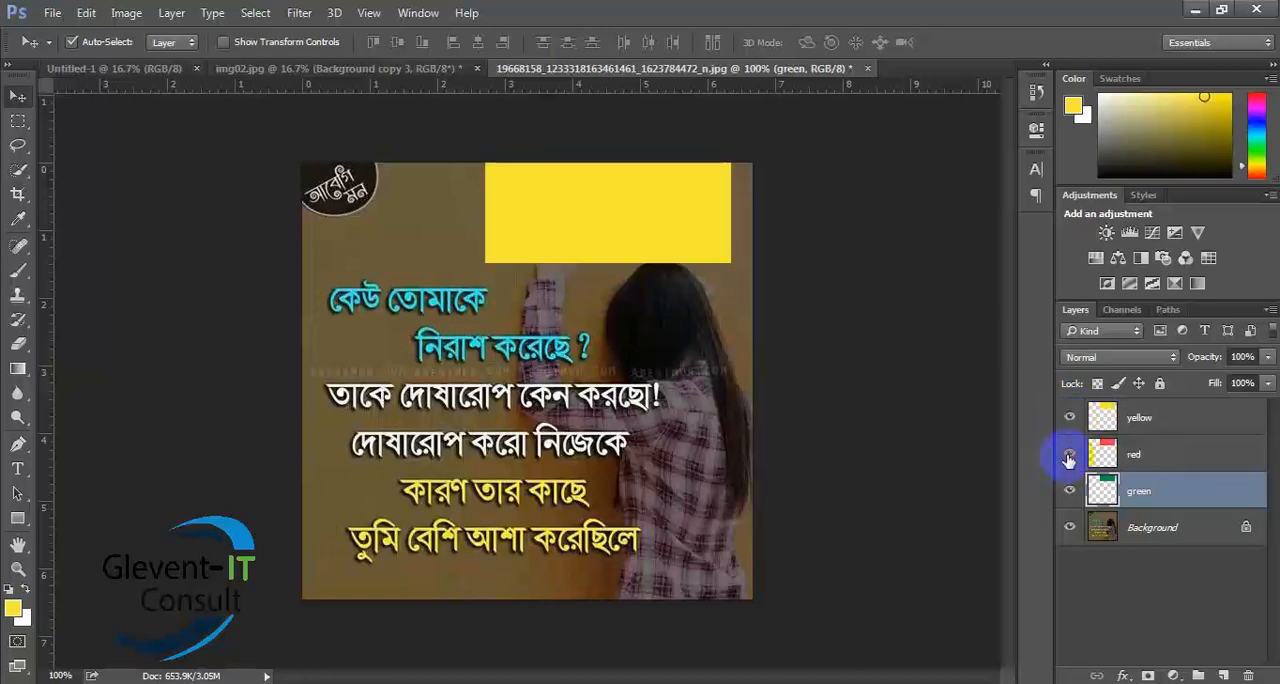
# - Move the green layer above the yellow layer in the stack, and select the red layer
pyautogui.moveTo(1165, 488); pyautogui.dragTo(1168, 403)
pyautogui.moveTo(1140, 487); pyautogui.dragTo(1153, 417)
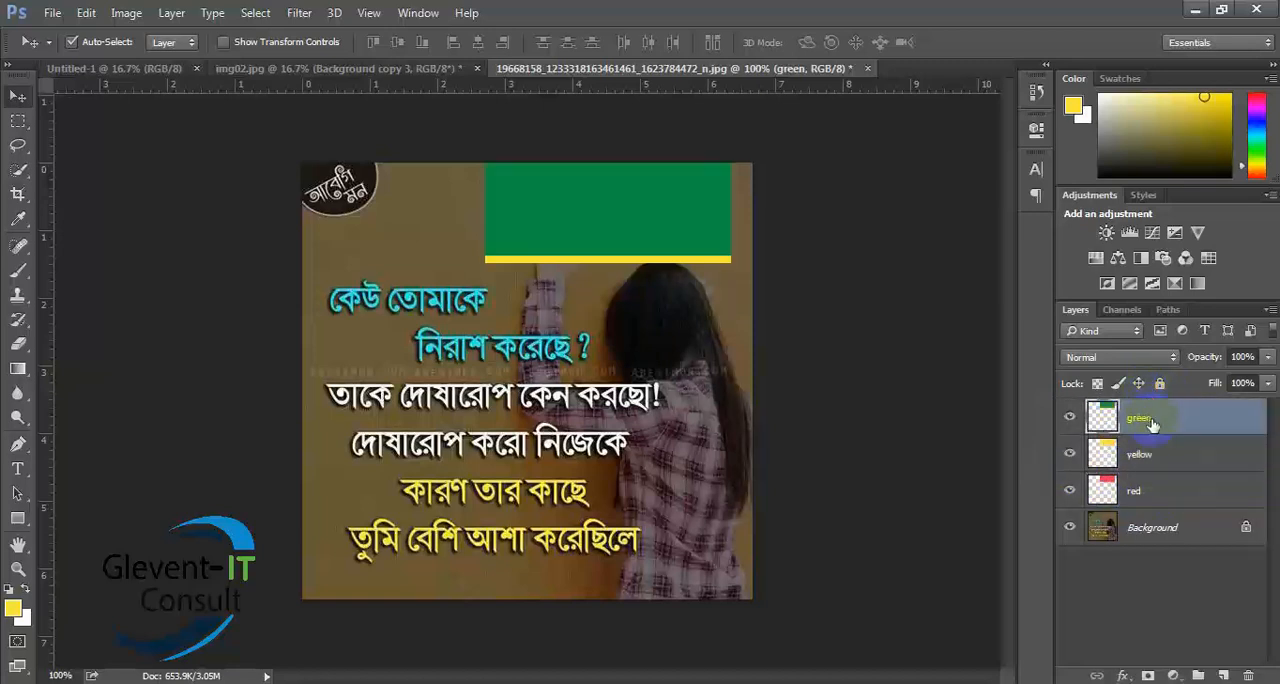
pyautogui.click(1148, 494)
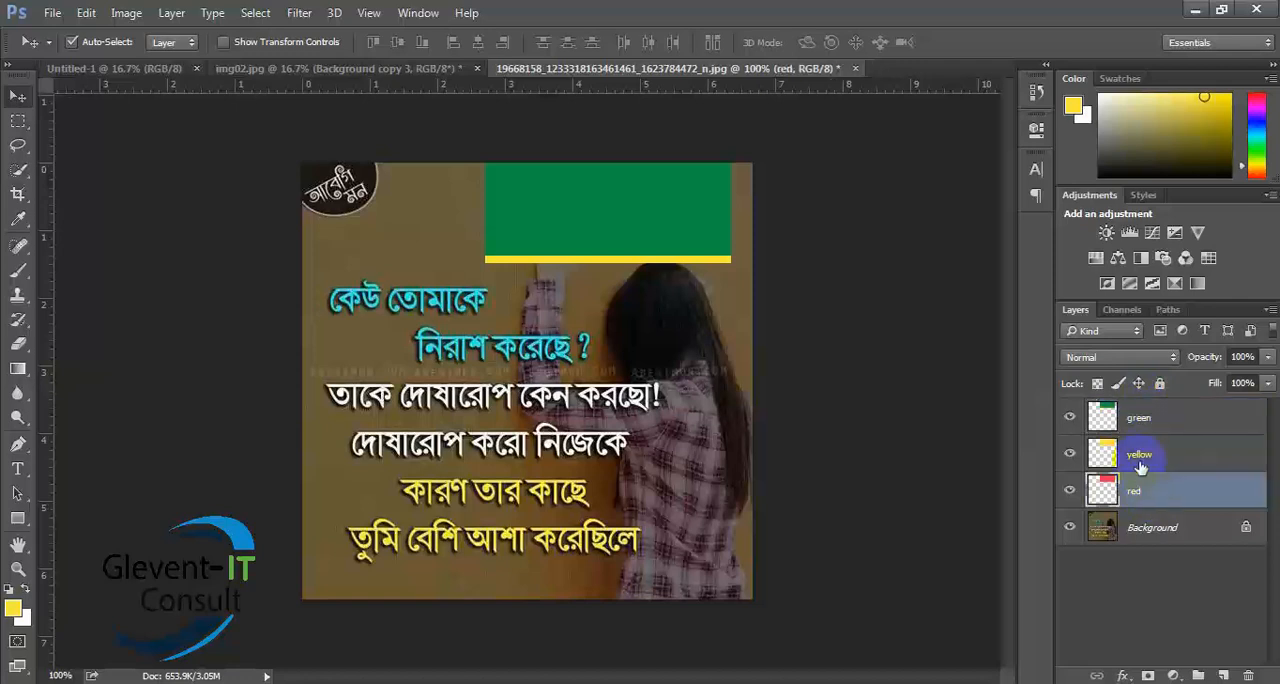
# - Shift the yellow rectangle left so it sticks out beside the green one, and move the red rectangle slightly down
pyautogui.click(1140, 458)
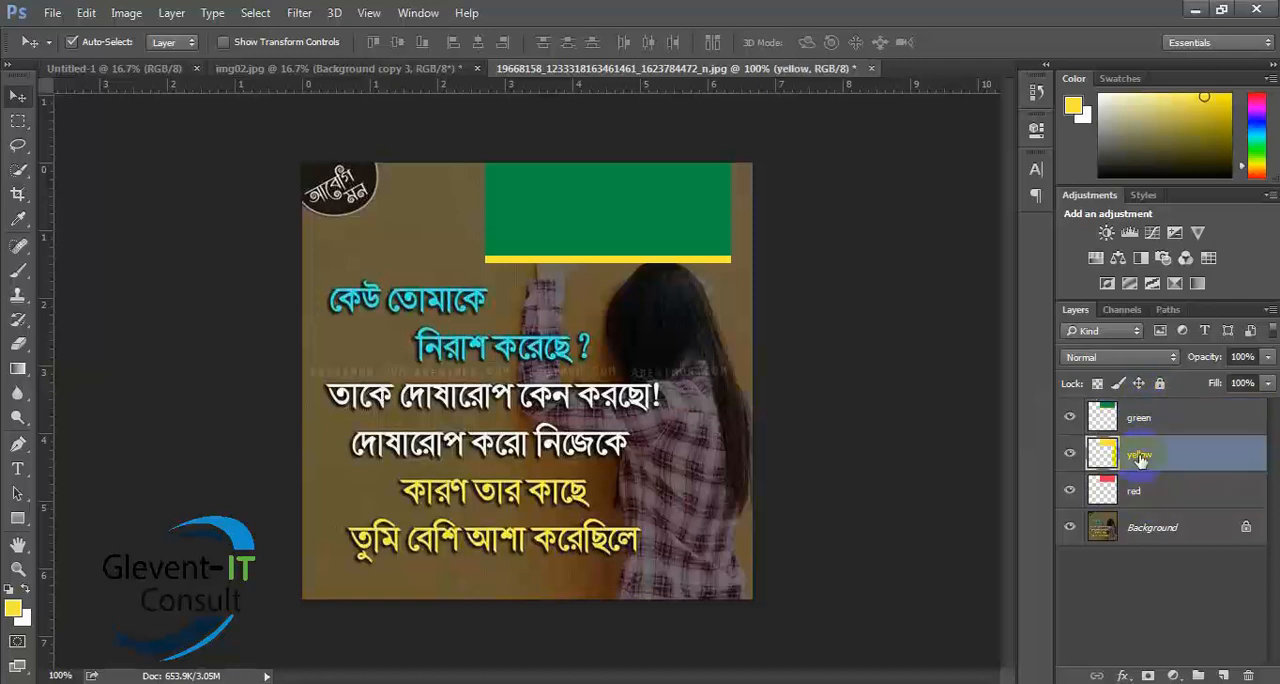
pyautogui.moveTo(627, 266); pyautogui.dragTo(535, 267)
pyautogui.click(598, 261)
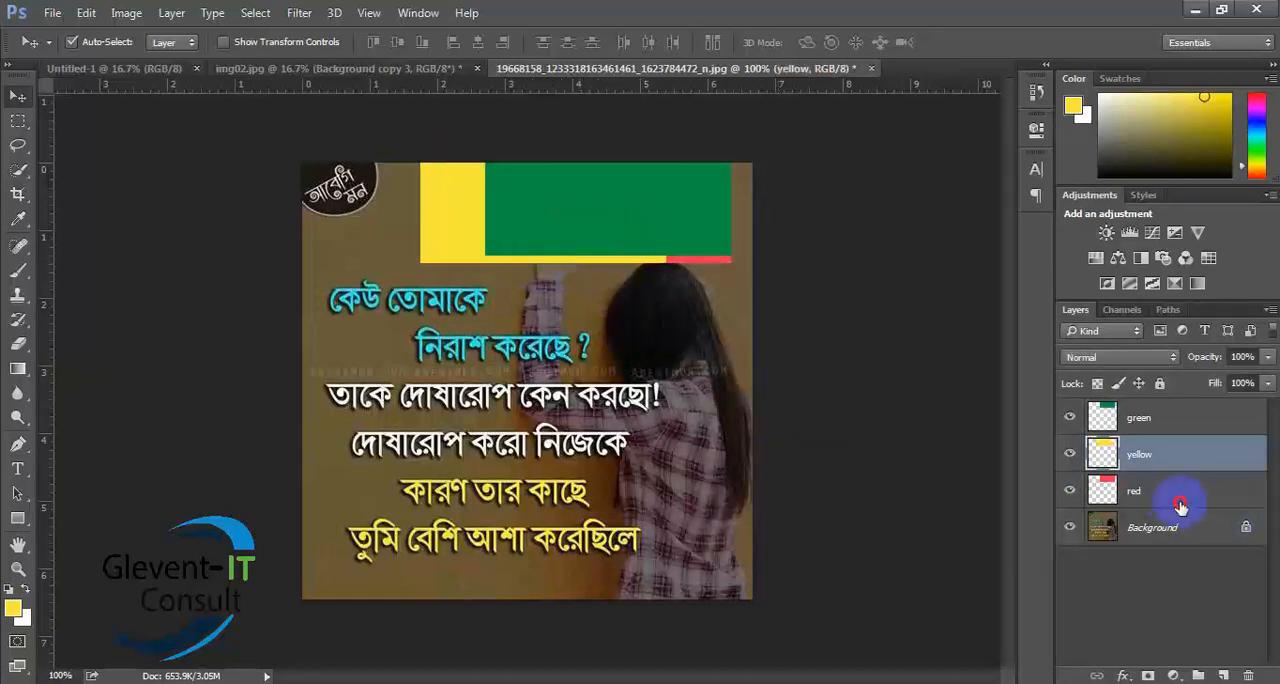
pyautogui.click(1186, 495)
pyautogui.moveTo(709, 266); pyautogui.dragTo(712, 286)
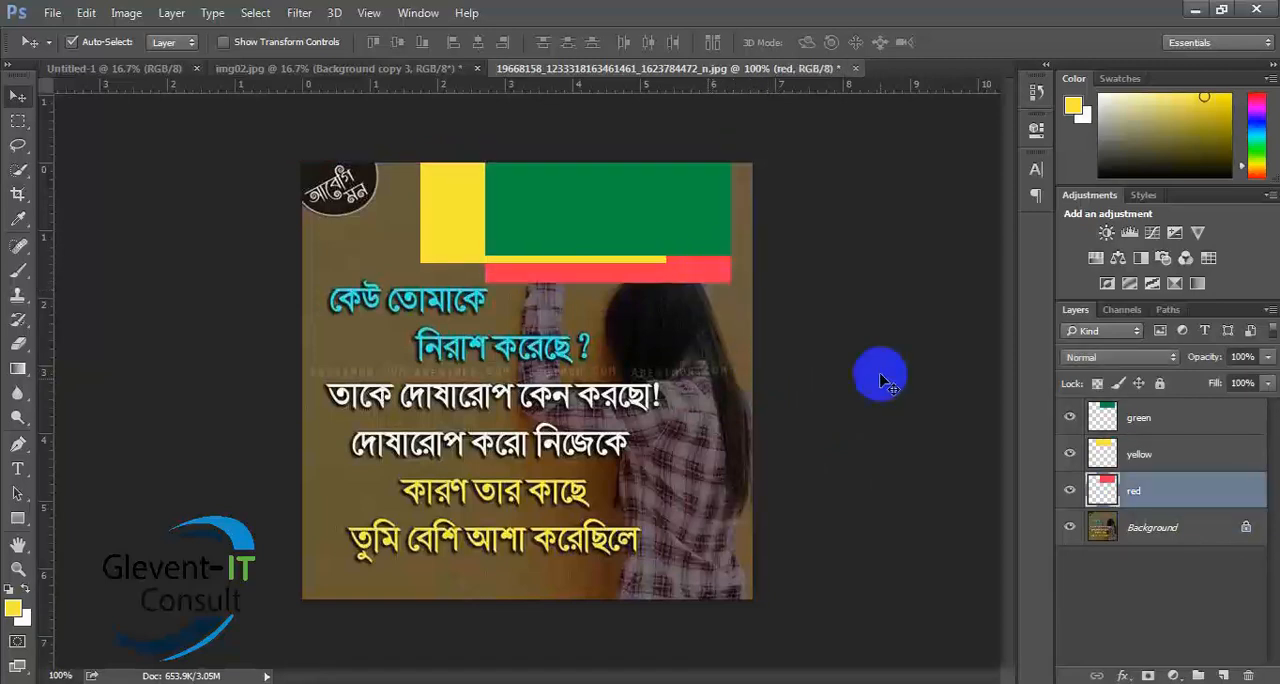
# - Move the green, yellow and red rectangles onto the middle of the image so they stack exactly on each other
pyautogui.click(1175, 528)
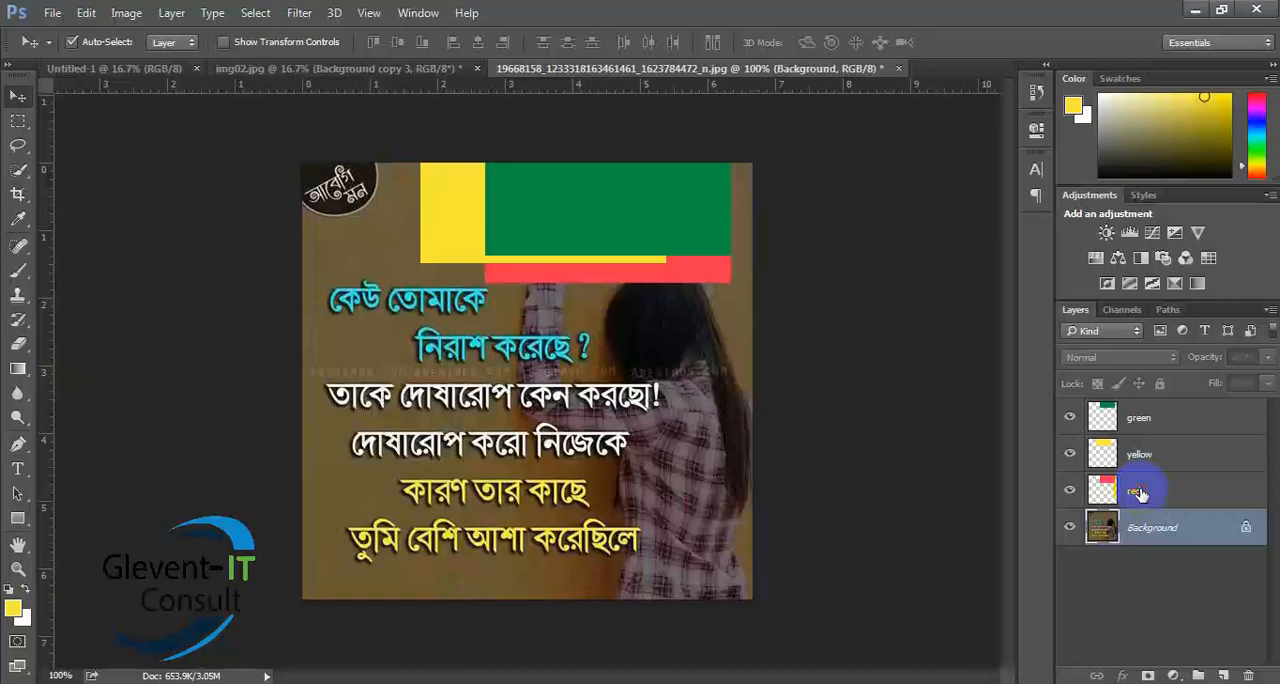
pyautogui.click(1142, 493)
pyautogui.click(1157, 463)
pyautogui.click(1155, 426)
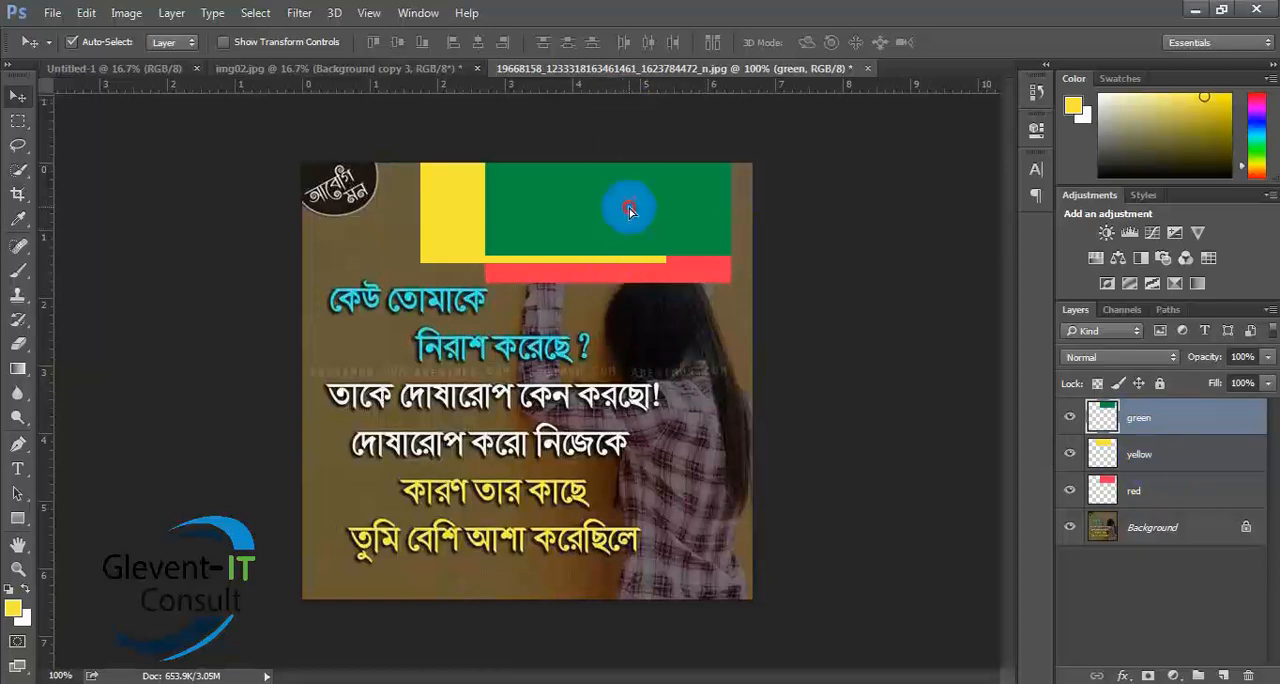
pyautogui.moveTo(630, 231); pyautogui.dragTo(565, 424)
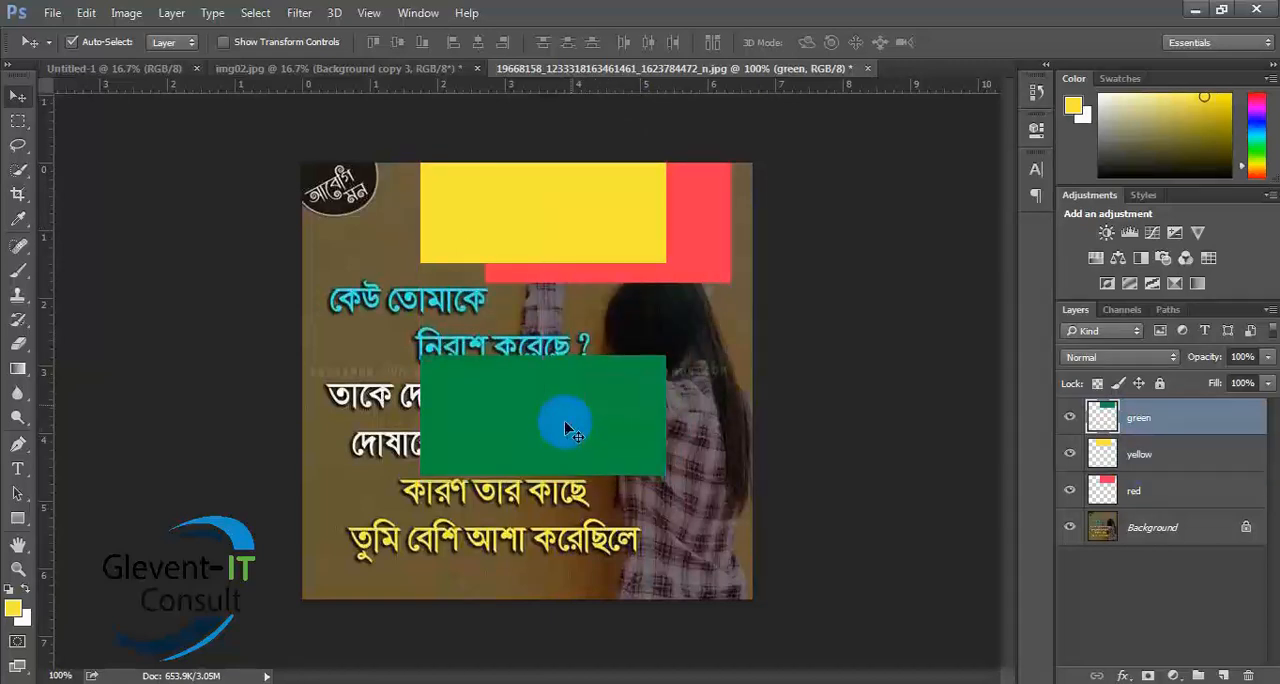
pyautogui.moveTo(594, 255); pyautogui.dragTo(594, 429)
pyautogui.moveTo(646, 265); pyautogui.dragTo(588, 425)
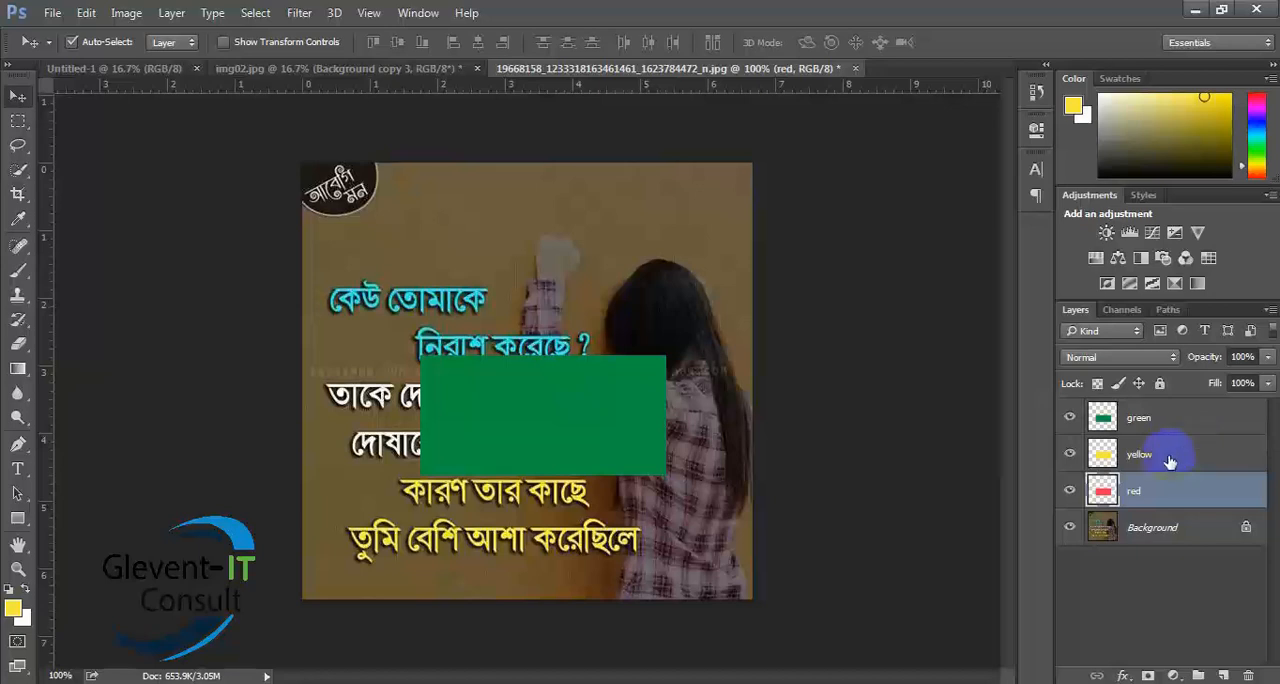
# - Hide the green and yellow layers to expose the red rectangle, and make both visible again
pyautogui.click(1070, 418)
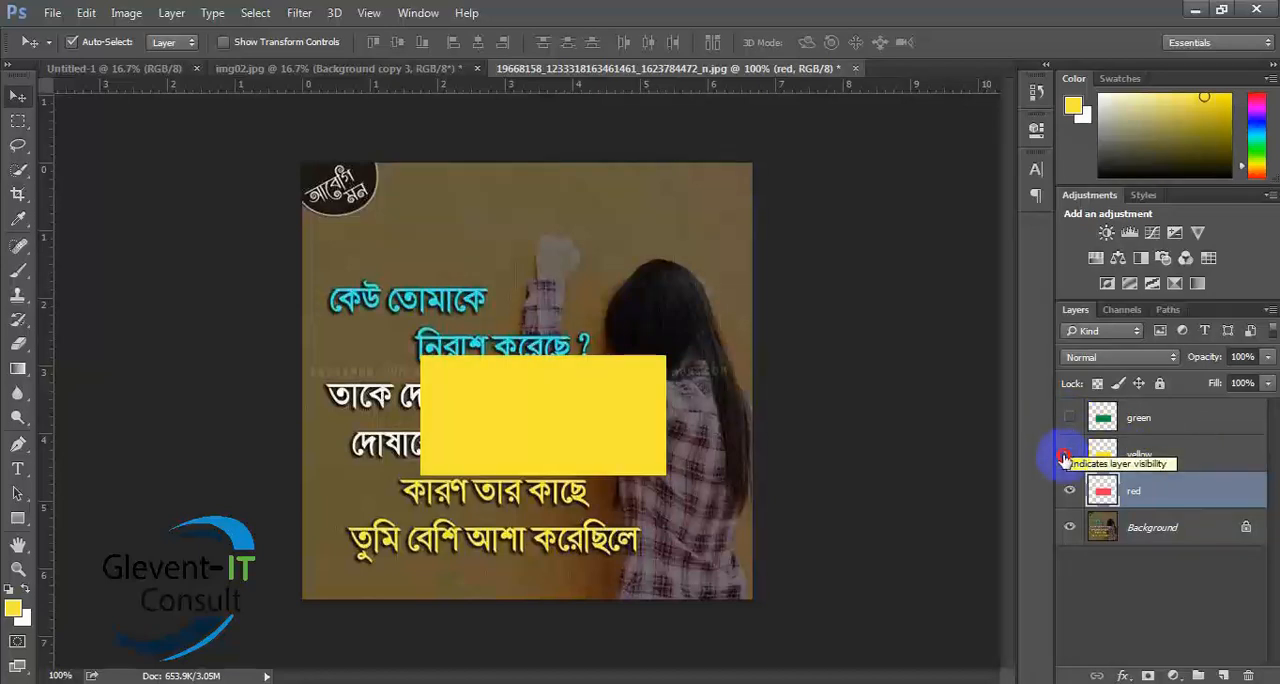
pyautogui.click(1070, 454)
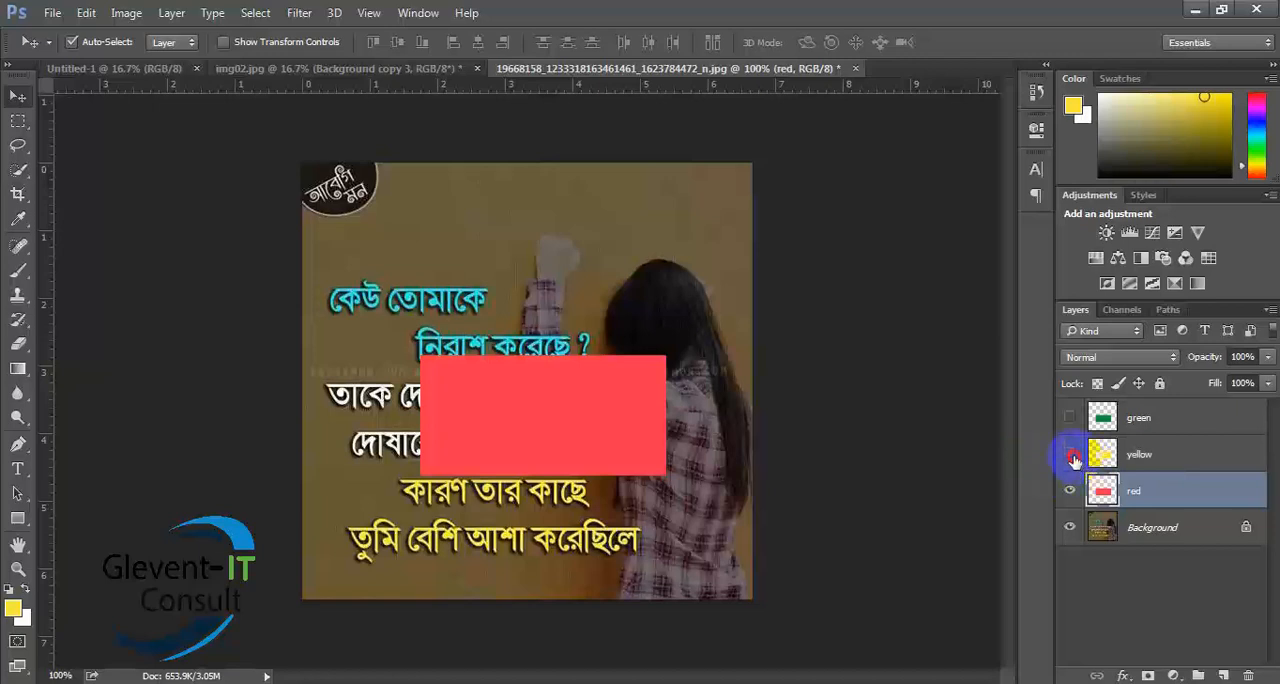
pyautogui.click(1070, 454)
pyautogui.click(1070, 418)
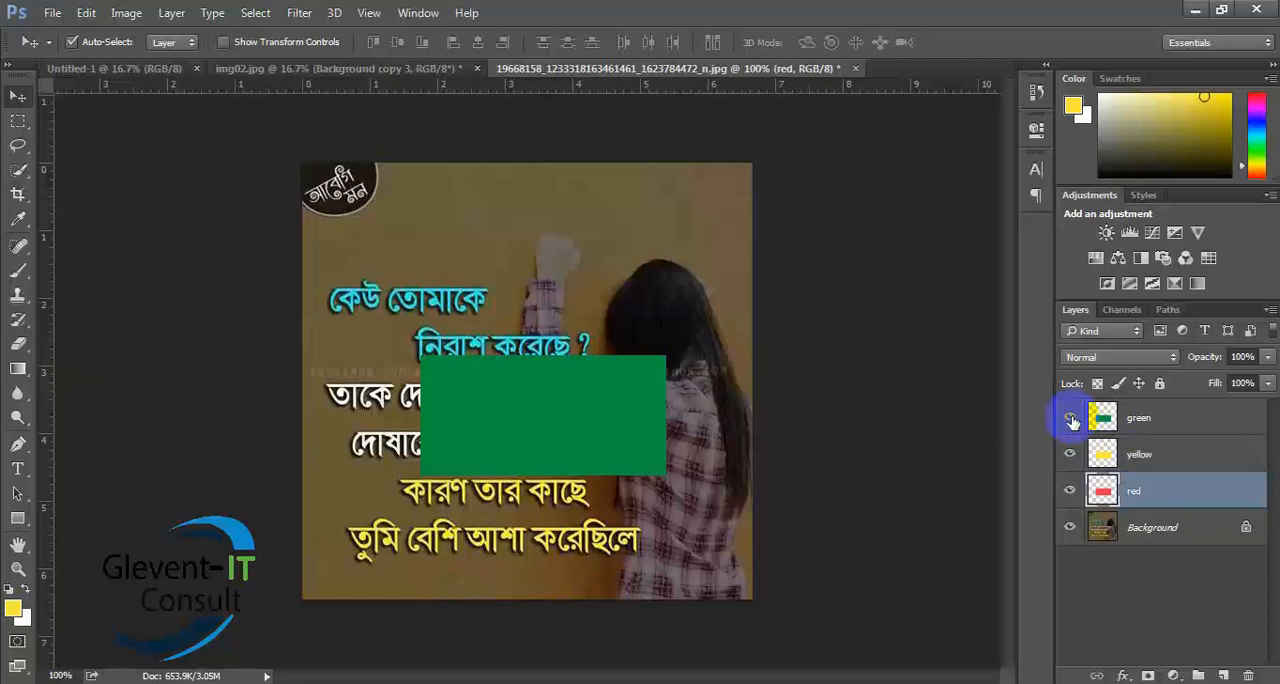
# - Toggle the green layer's visibility off and on several times, select that layer, and leave it visible
pyautogui.click(1070, 418)
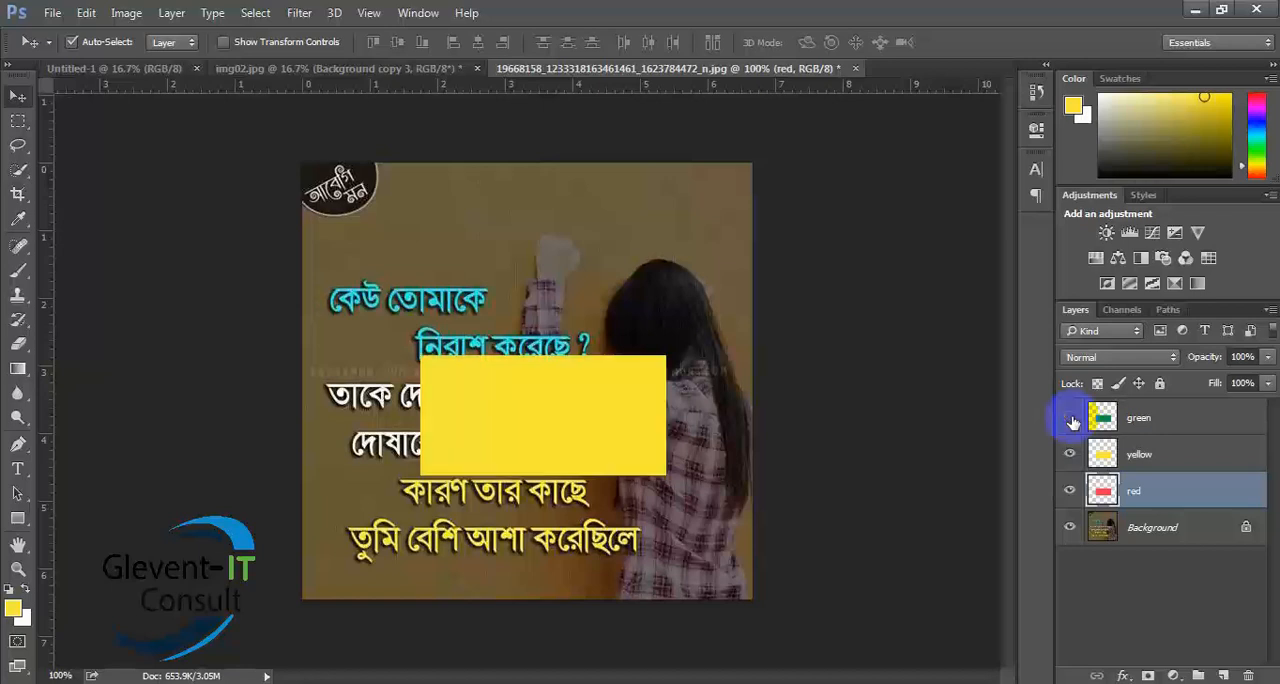
pyautogui.click(1070, 418)
pyautogui.click(1071, 419)
pyautogui.click(1071, 419)
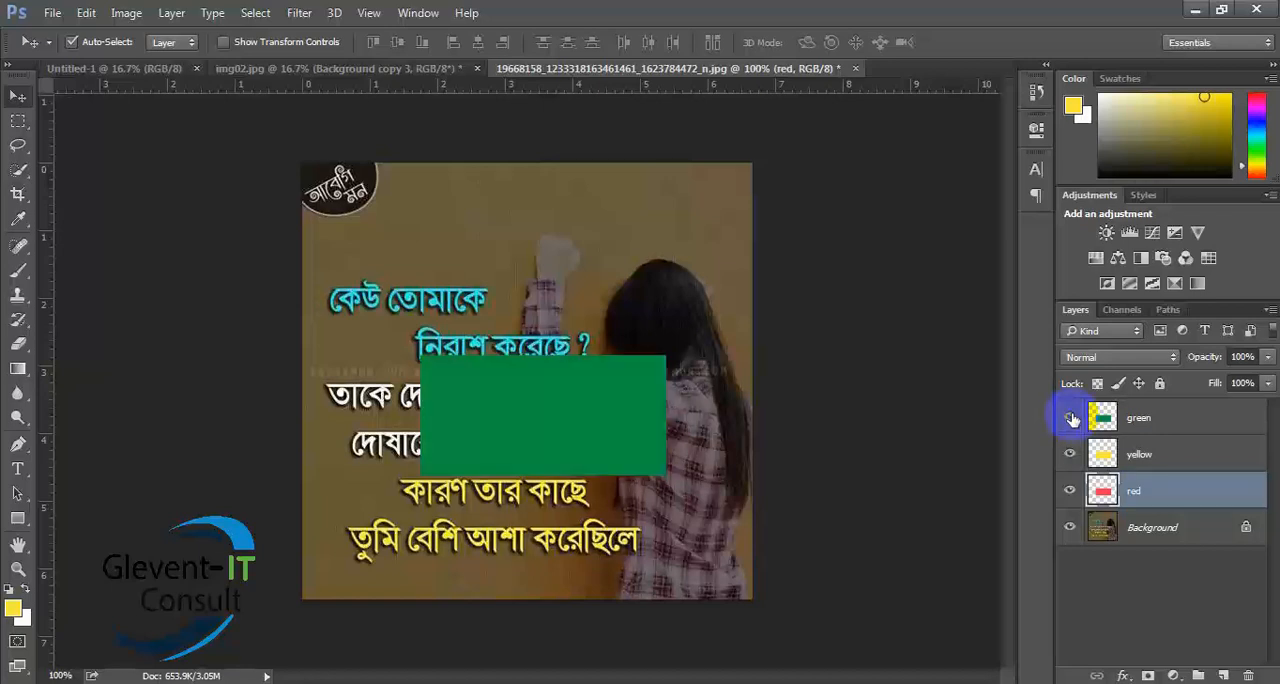
pyautogui.click(1072, 417)
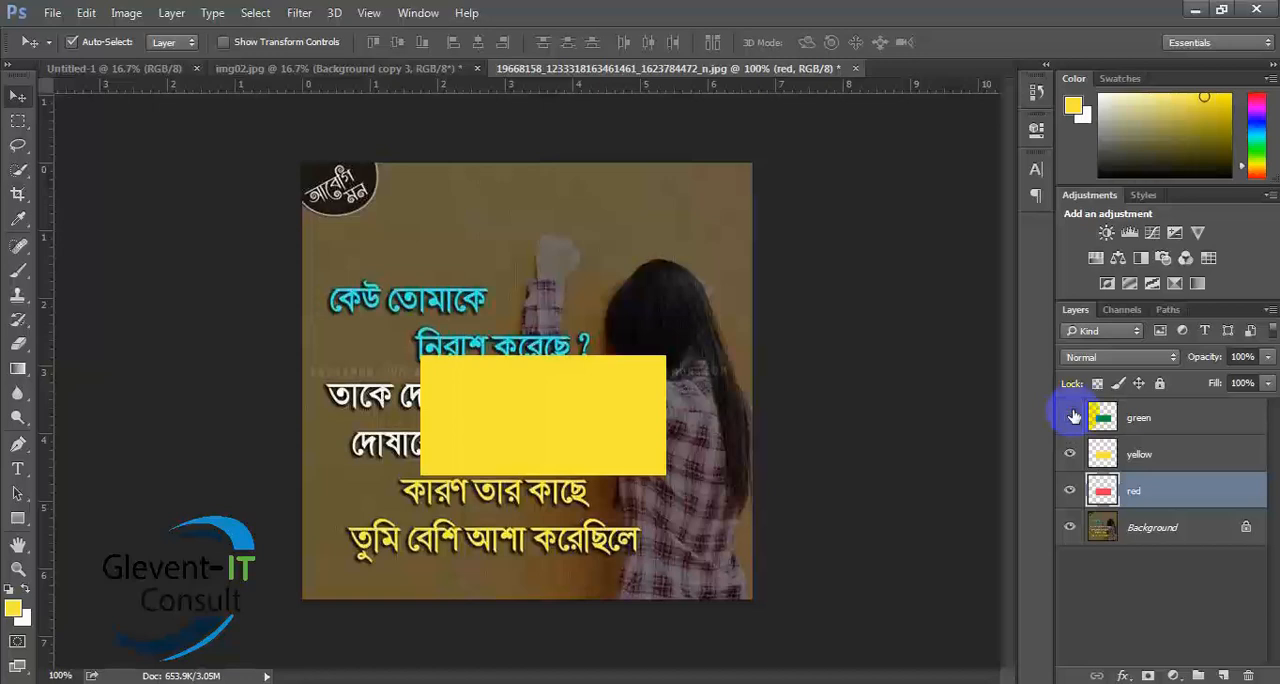
pyautogui.click(1175, 420)
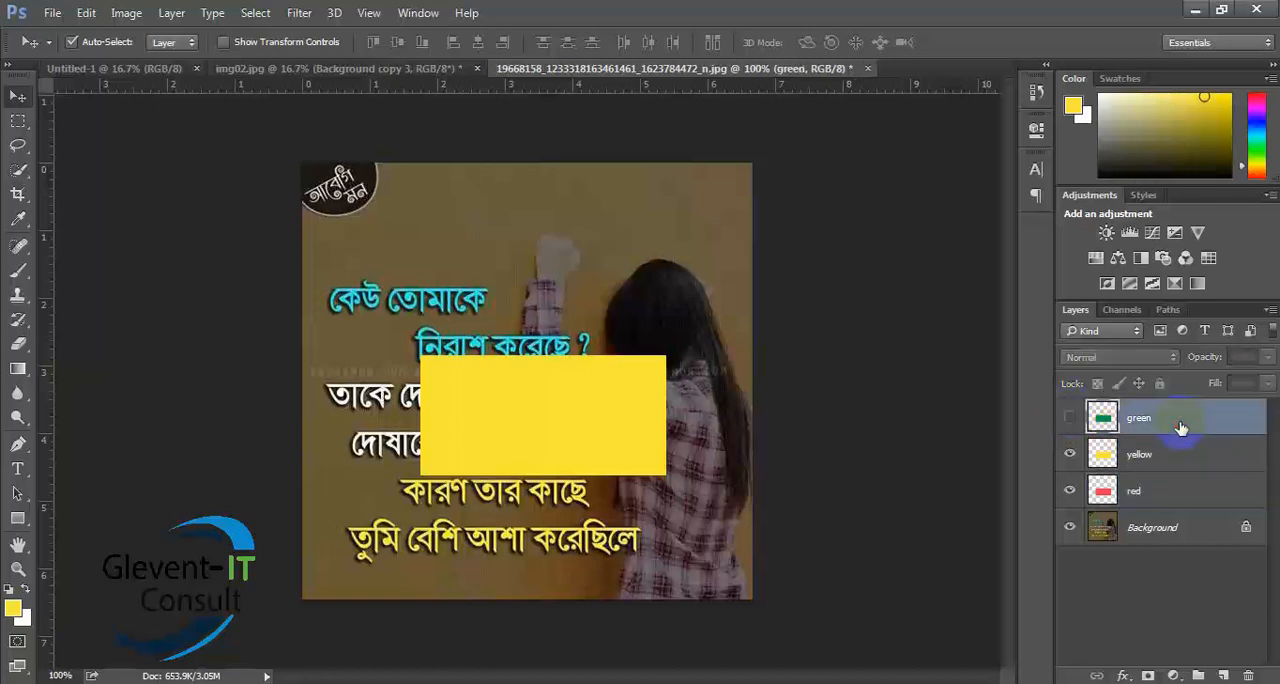
pyautogui.click(1067, 420)
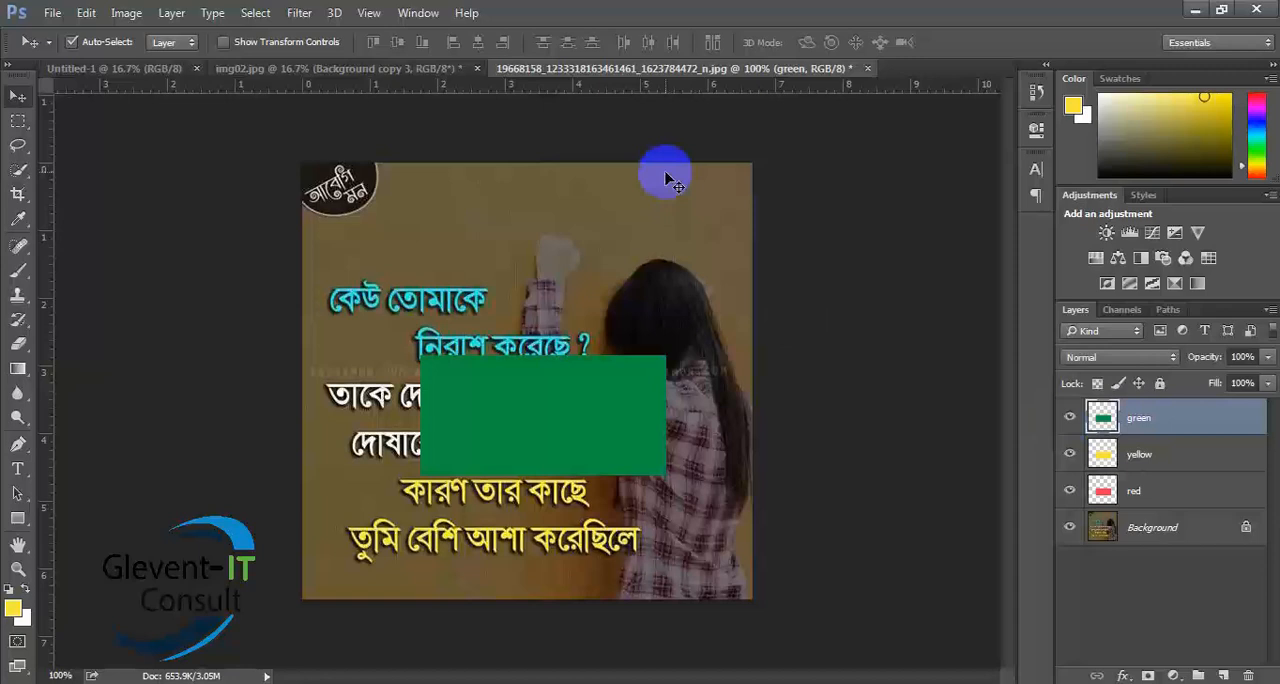
# - Close the image with the coloured rectangles without saving and close Untitled-1, keeping only img02.jpg open
pyautogui.click(340, 69)
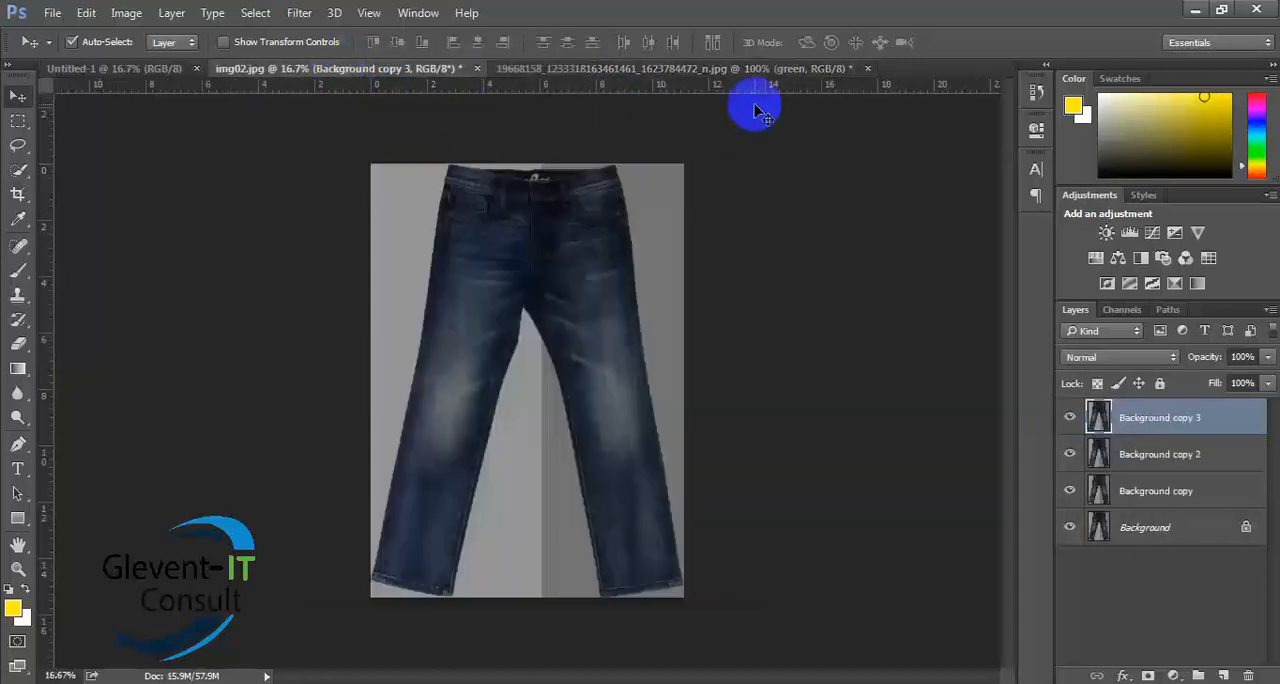
pyautogui.click(868, 69)
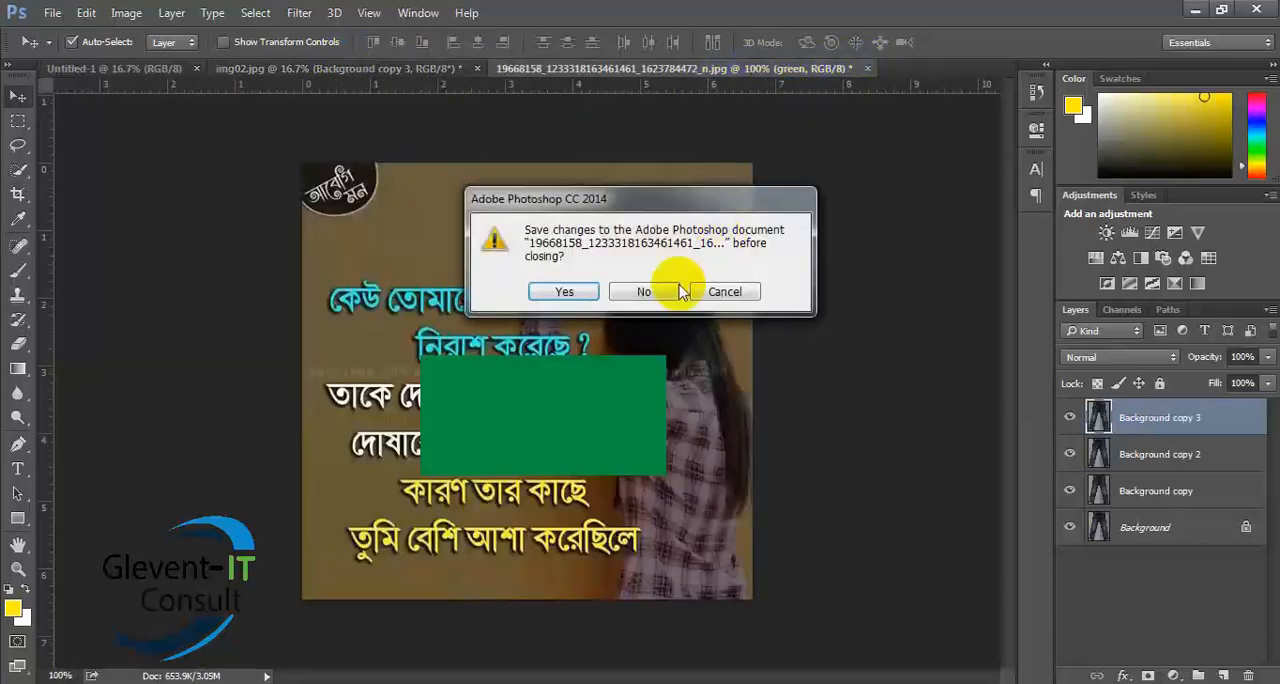
pyautogui.click(645, 292)
pyautogui.click(92, 70)
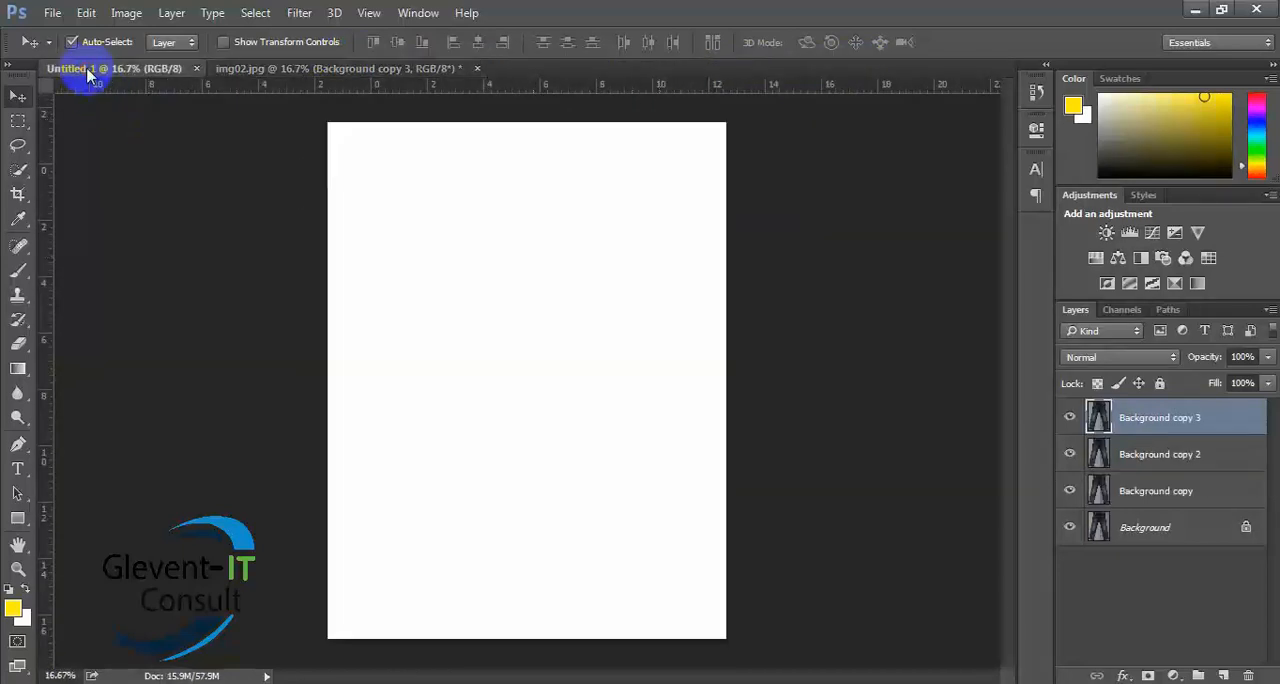
pyautogui.click(196, 69)
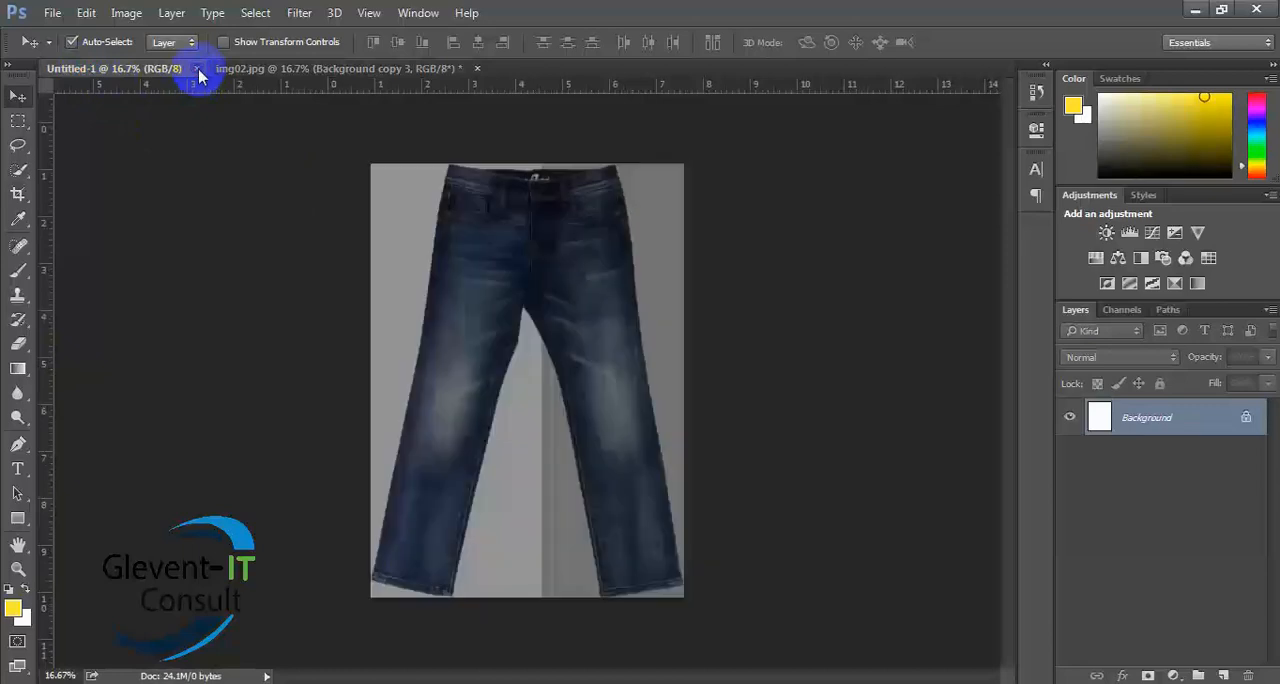
# - Try a short freehand Lasso outline at the left edge of the jeans image
pyautogui.click(17, 148)
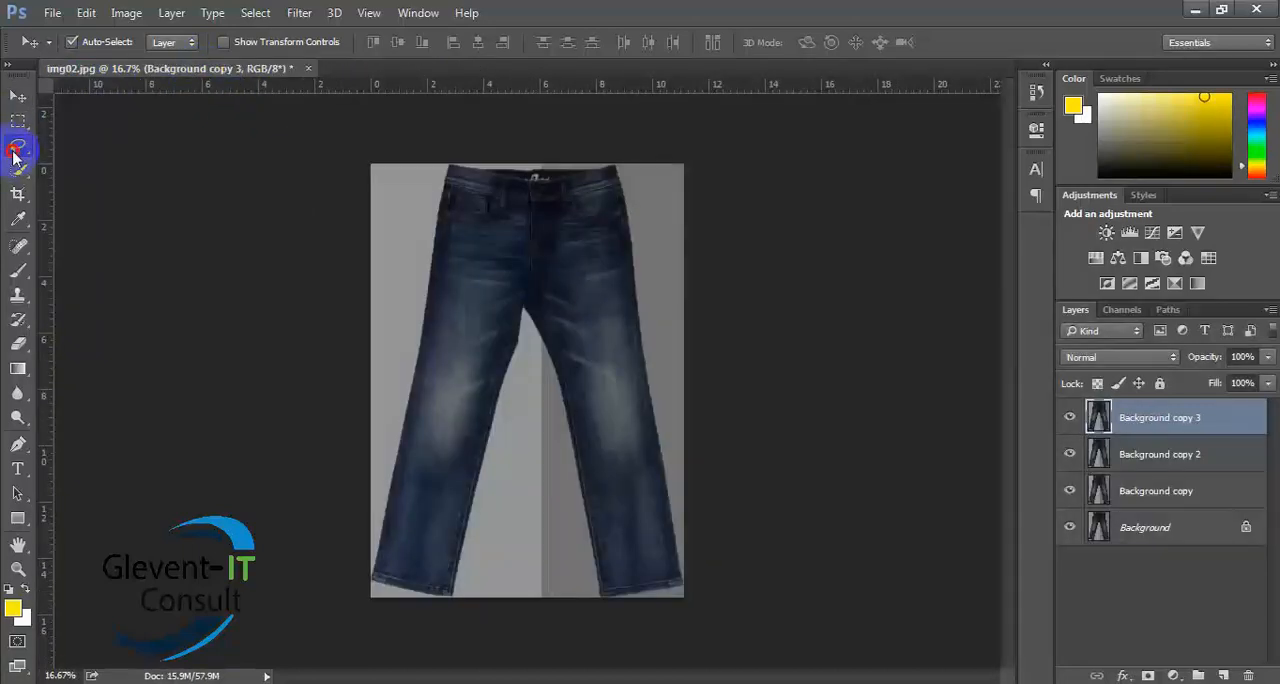
pyautogui.rightClick(16, 150)
pyautogui.click(15, 156)
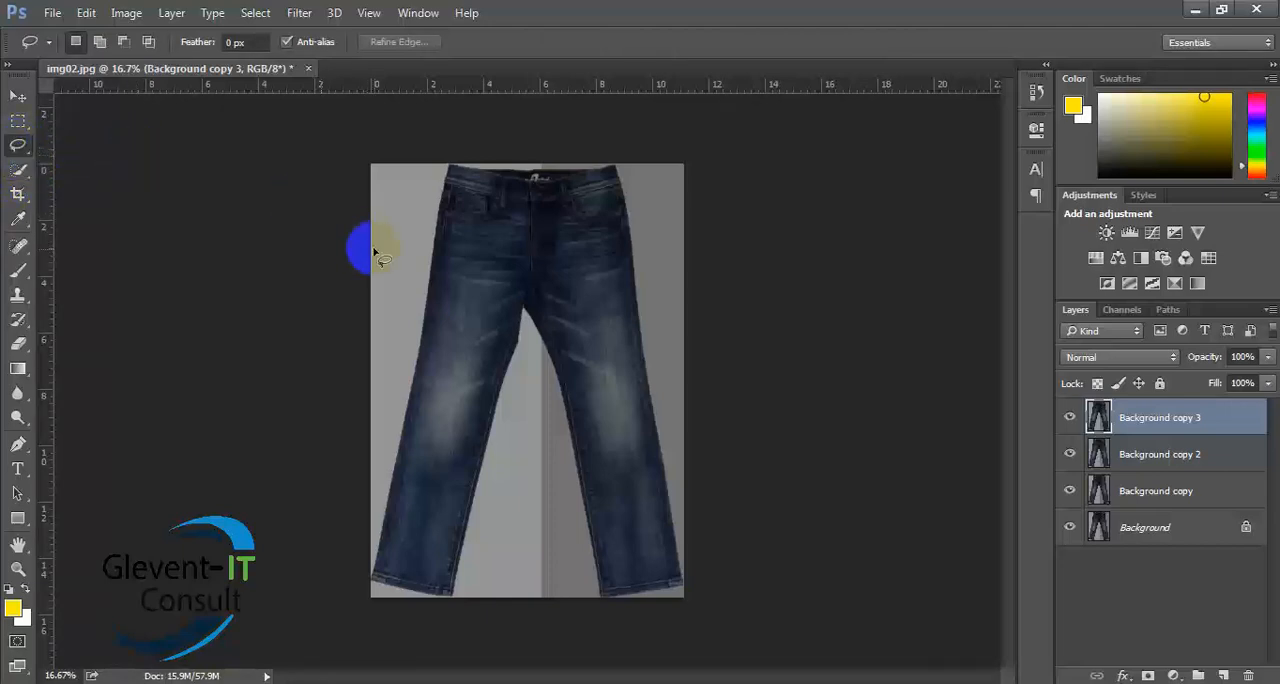
pyautogui.moveTo(373, 252)
pyautogui.mouseDown()
pyautogui.moveTo(385, 287)
pyautogui.moveTo(392, 270)
pyautogui.mouseUp()
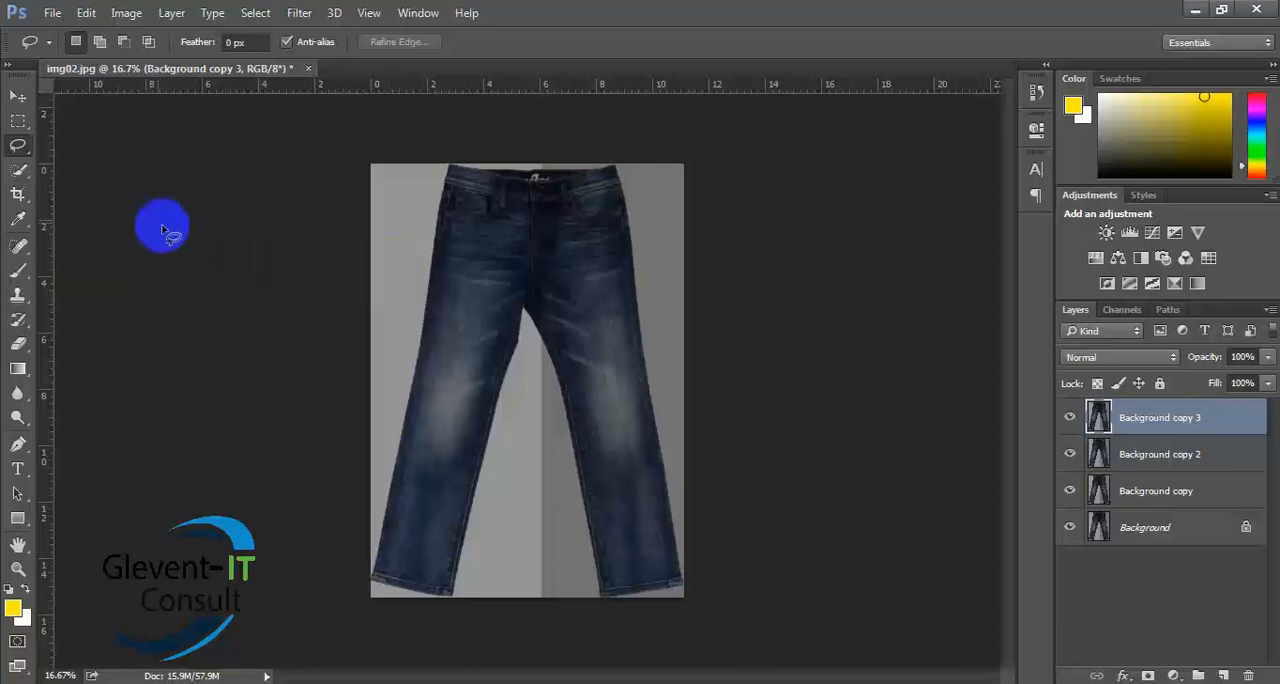
# - Select the whole pair of jeans with the Quick Selection Tool, brushing from the waistband down both legs
pyautogui.click(19, 171)
pyautogui.rightClick(20, 173)
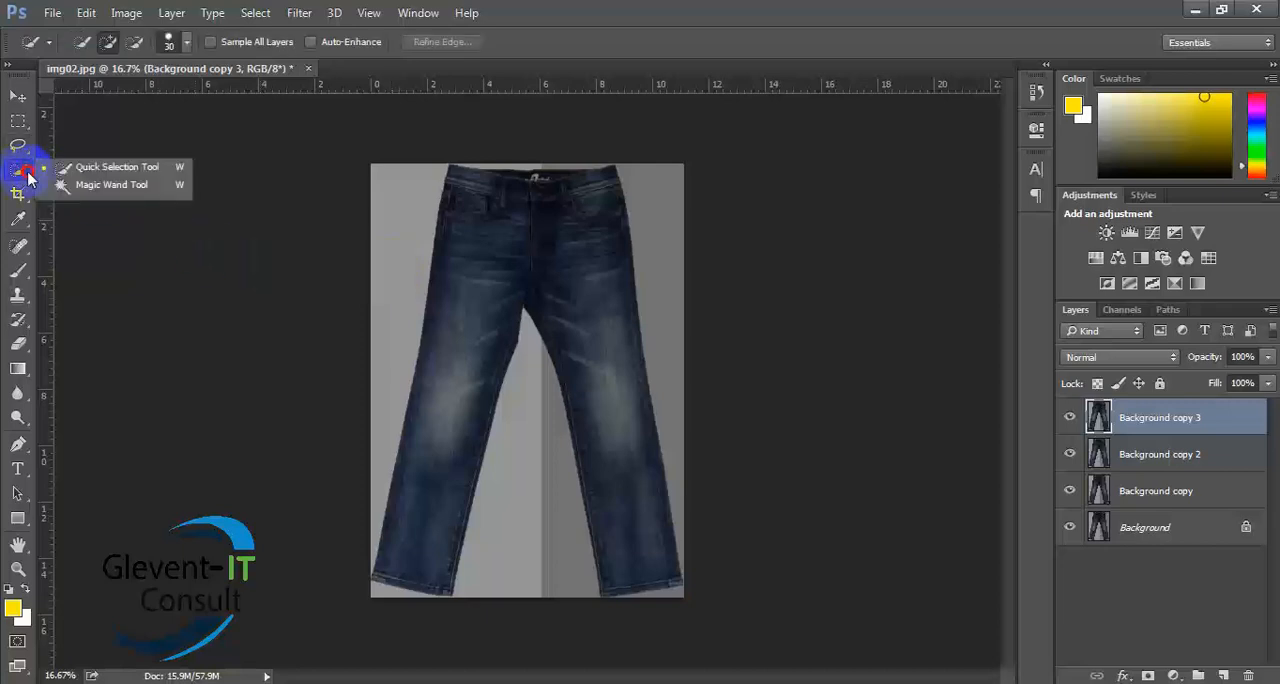
pyautogui.click(97, 172)
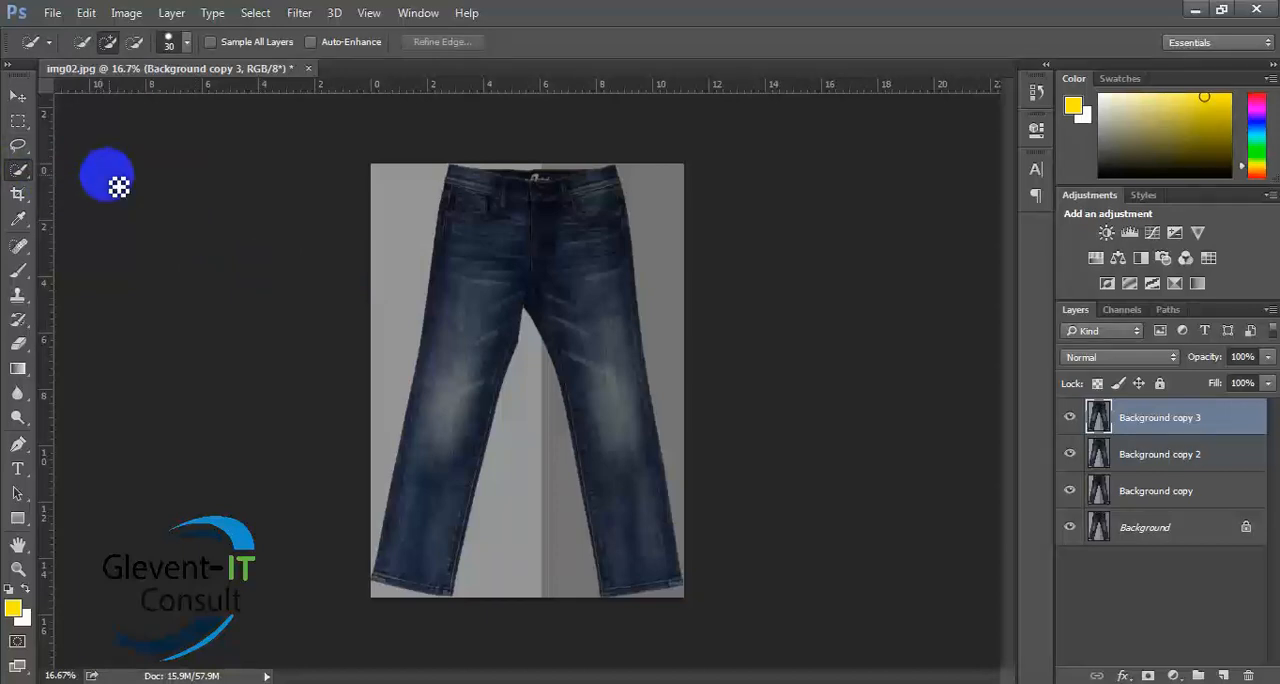
pyautogui.moveTo(505, 180)
pyautogui.mouseDown()
pyautogui.moveTo(566, 251)
pyautogui.moveTo(614, 357)
pyautogui.moveTo(623, 557)
pyautogui.moveTo(503, 274)
pyautogui.moveTo(457, 363)
pyautogui.moveTo(409, 549)
pyautogui.moveTo(663, 617)
pyautogui.moveTo(634, 606)
pyautogui.moveTo(640, 624)
pyautogui.moveTo(652, 613)
pyautogui.mouseUp()
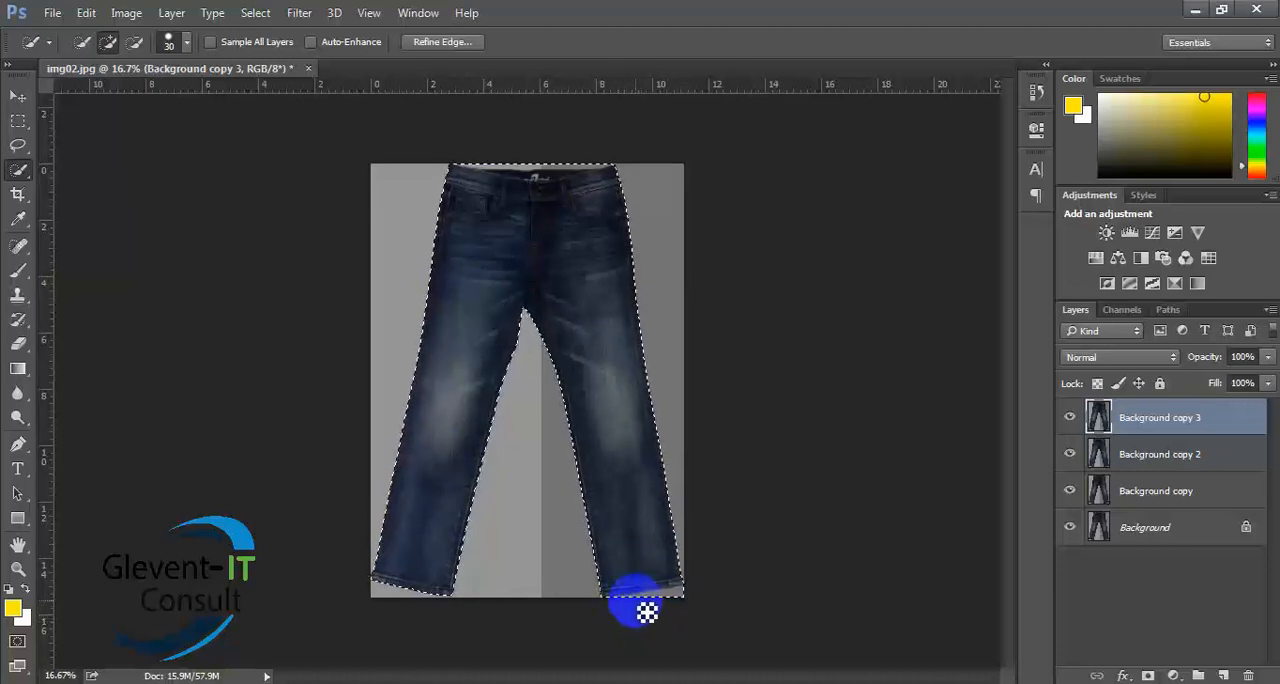
# - Try different Quick Selection brush sizes over the right leg's hem, enlarging up to 1100 and shrinking down to 35
pyautogui.hotkey('ctrl', '+')
pyautogui.hotkey('ctrl', '+')
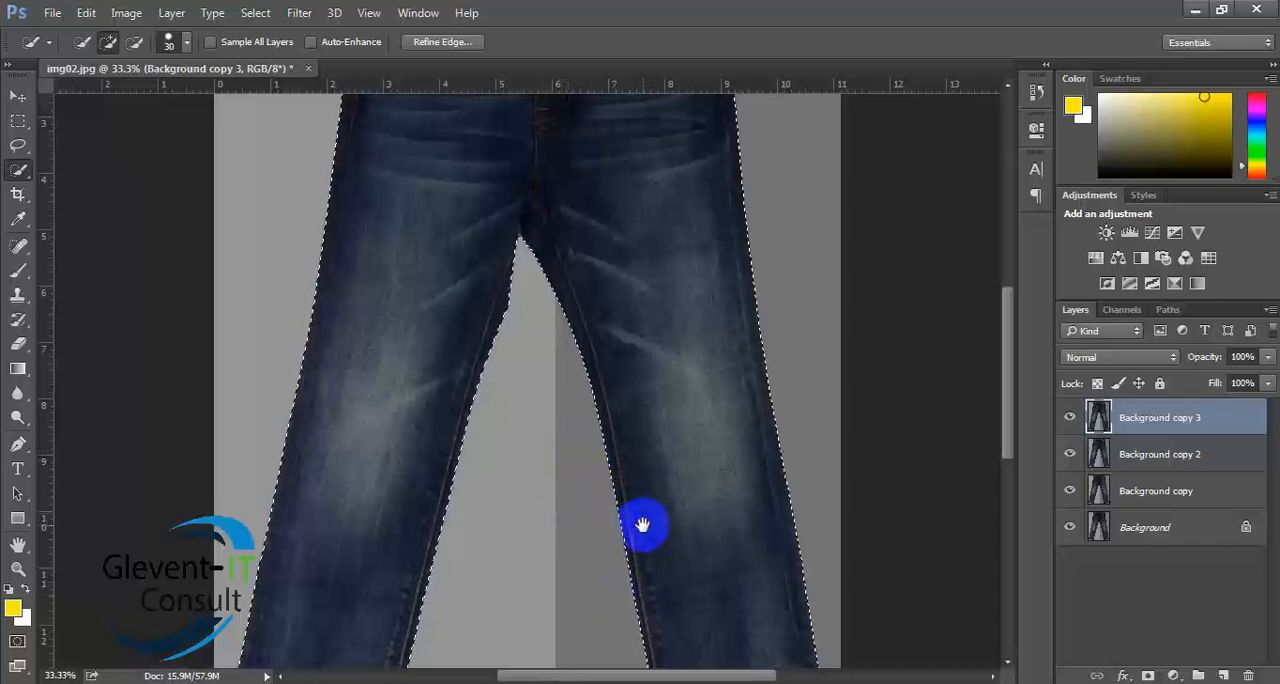
pyautogui.moveTo(643, 523); pyautogui.dragTo(672, 215)
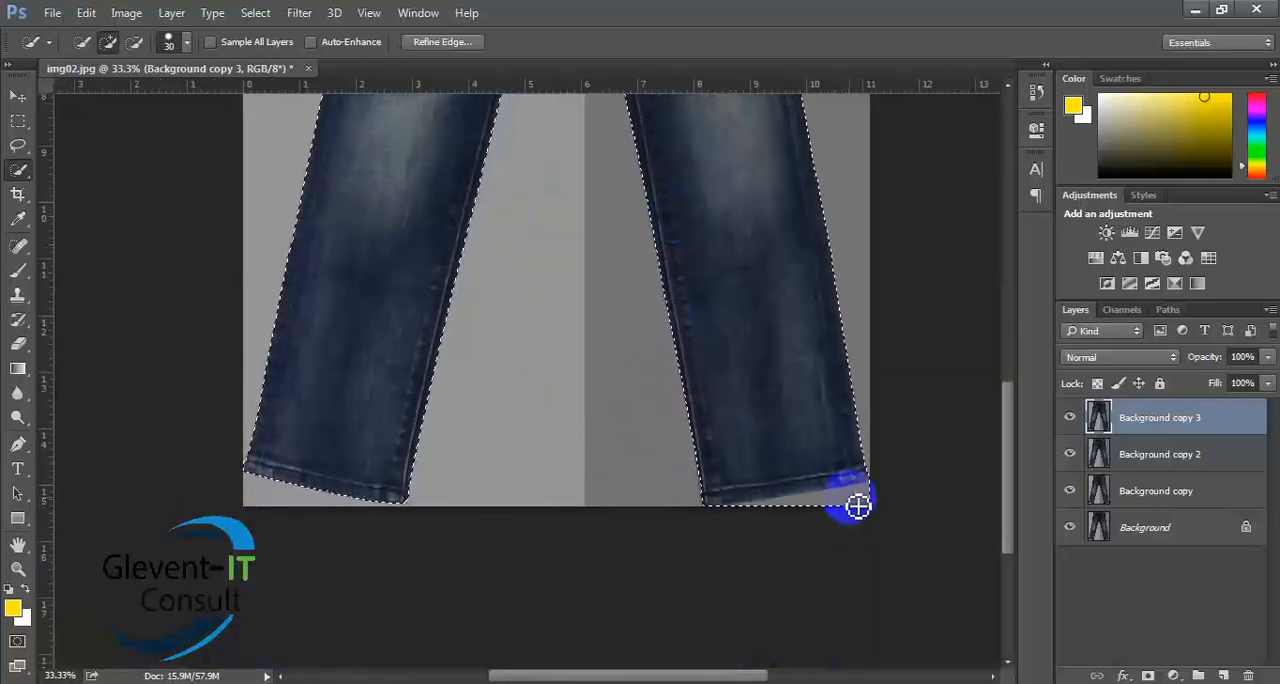
pyautogui.moveTo(822, 515)
pyautogui.mouseDown()
pyautogui.moveTo(721, 502)
pyautogui.moveTo(733, 514)
pyautogui.moveTo(804, 513)
pyautogui.moveTo(868, 491)
pyautogui.moveTo(876, 517)
pyautogui.moveTo(864, 498)
pyautogui.moveTo(833, 487)
pyautogui.mouseUp()
pyautogui.press(']')
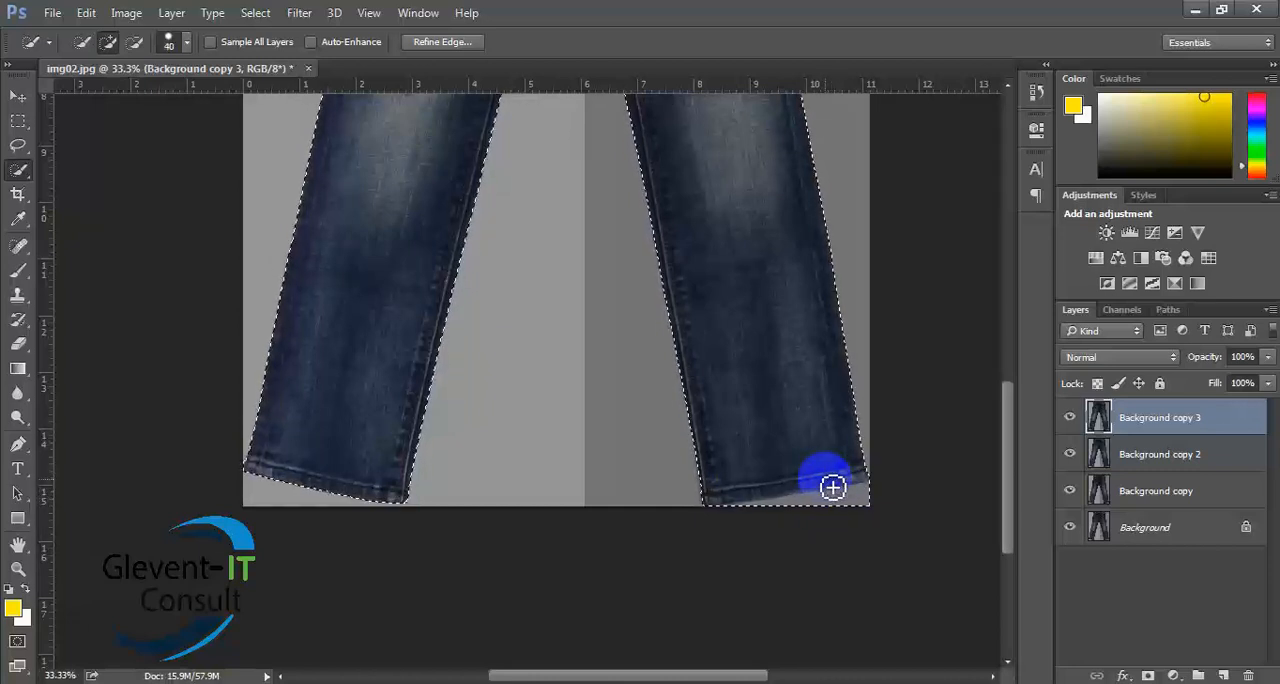
pyautogui.press(']')
pyautogui.press(']')
pyautogui.press(']')
pyautogui.press(']')
pyautogui.press(']')
pyautogui.press(']')
pyautogui.press(']')
pyautogui.press(']')
pyautogui.press(']')
pyautogui.press(']')
pyautogui.press(']')
pyautogui.press(']')
pyautogui.press(']')
pyautogui.press(']')
pyautogui.press(']')
pyautogui.press(']')
pyautogui.press(']')
pyautogui.press(']')
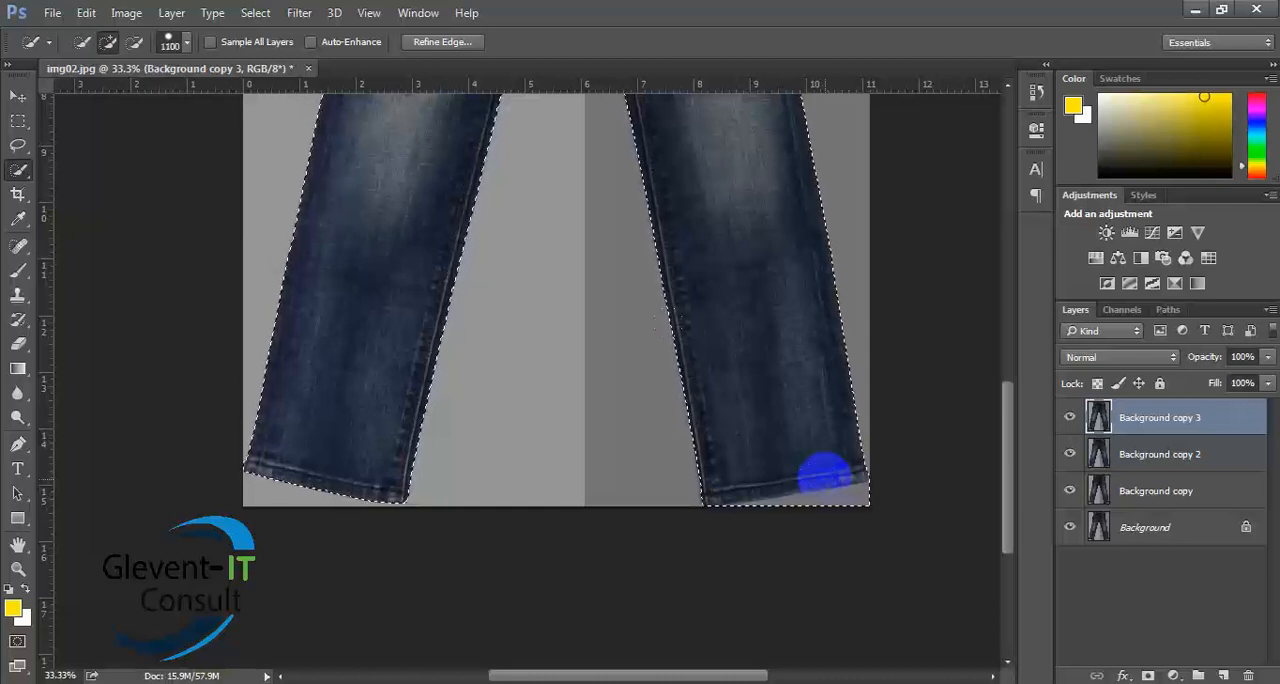
pyautogui.press('[')
pyautogui.press('[')
pyautogui.press('[')
pyautogui.press('[')
pyautogui.press('[')
pyautogui.press('[')
pyautogui.press('[')
pyautogui.press('[')
pyautogui.press('[')
pyautogui.press('[')
pyautogui.press('[')
pyautogui.press('[')
pyautogui.press('[')
pyautogui.press('[')
pyautogui.press('[')
pyautogui.press('[')
pyautogui.press('[')
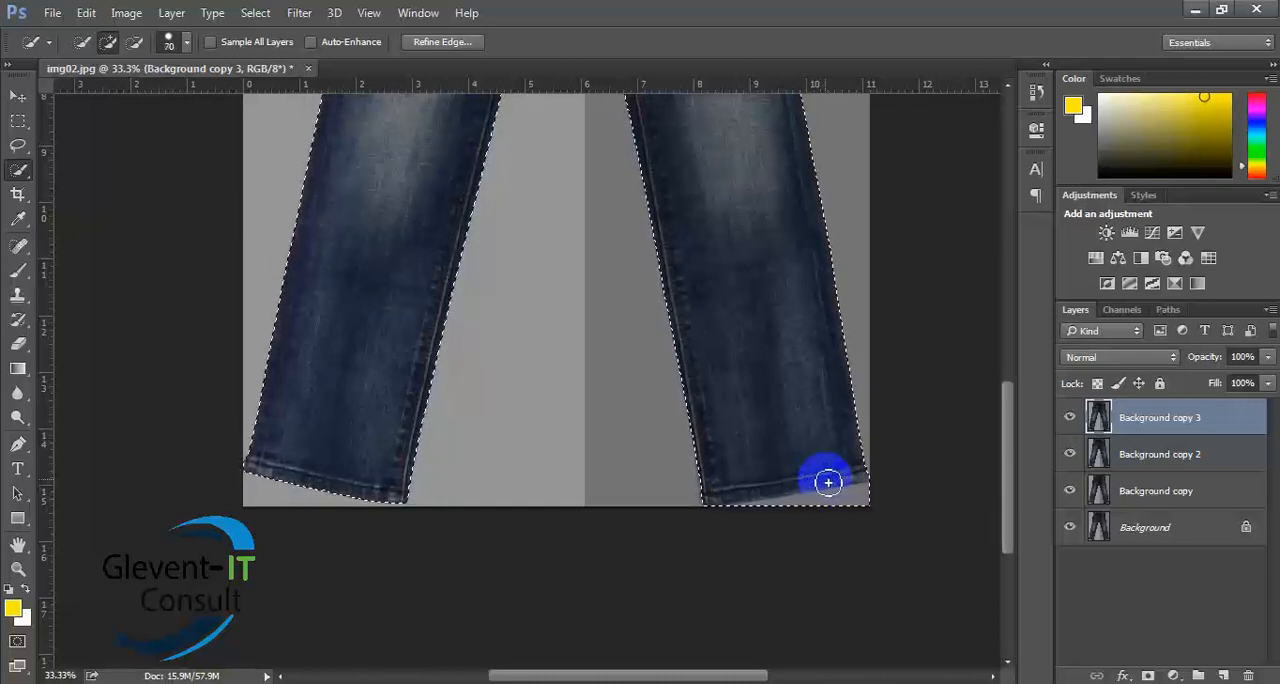
pyautogui.press(']')
pyautogui.press(']')
pyautogui.press(']')
pyautogui.press(']')
pyautogui.press(']')
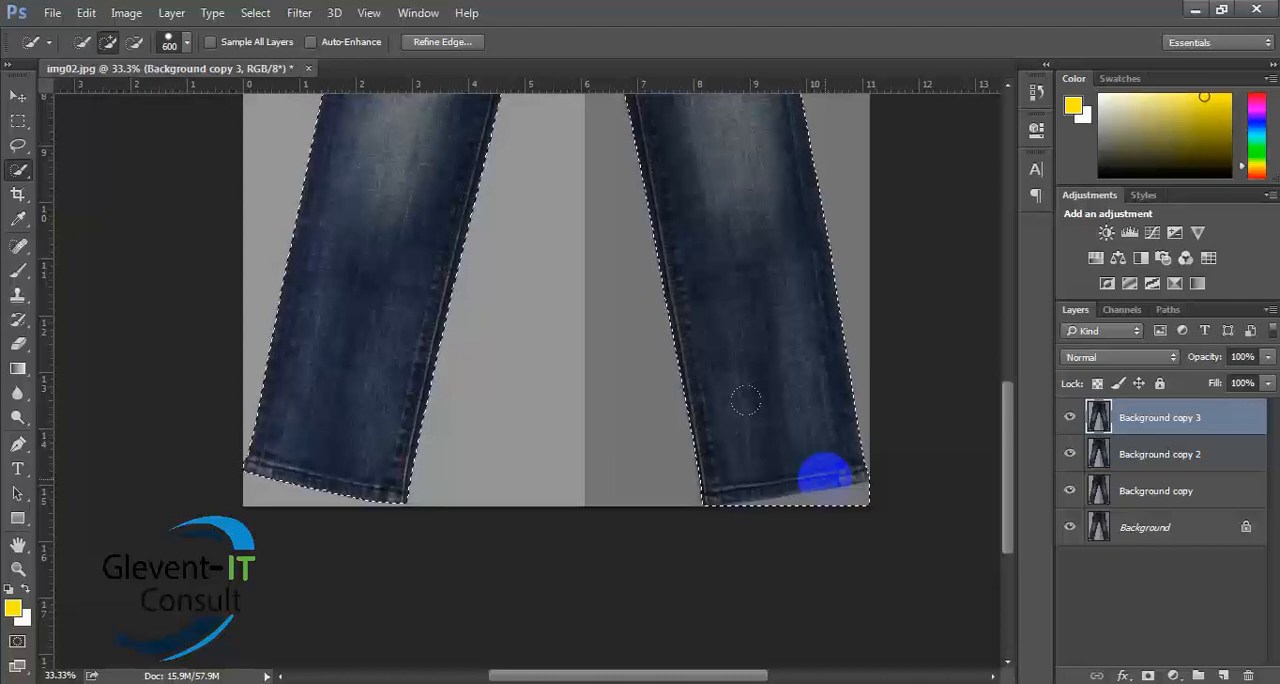
pyautogui.press('[')
pyautogui.press('[')
pyautogui.press('[')
pyautogui.press('[')
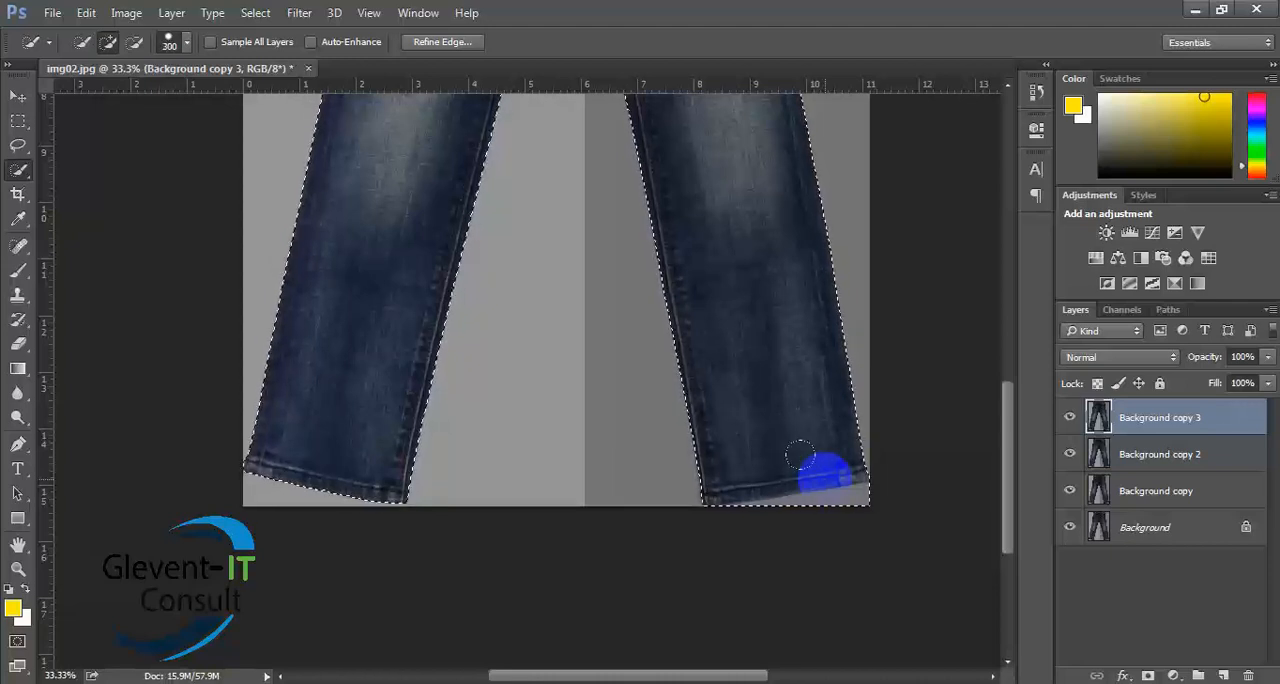
pyautogui.press('[')
pyautogui.press('[')
pyautogui.press('[')
pyautogui.press('[')
pyautogui.press('[')
pyautogui.press('[')
pyautogui.press('[')
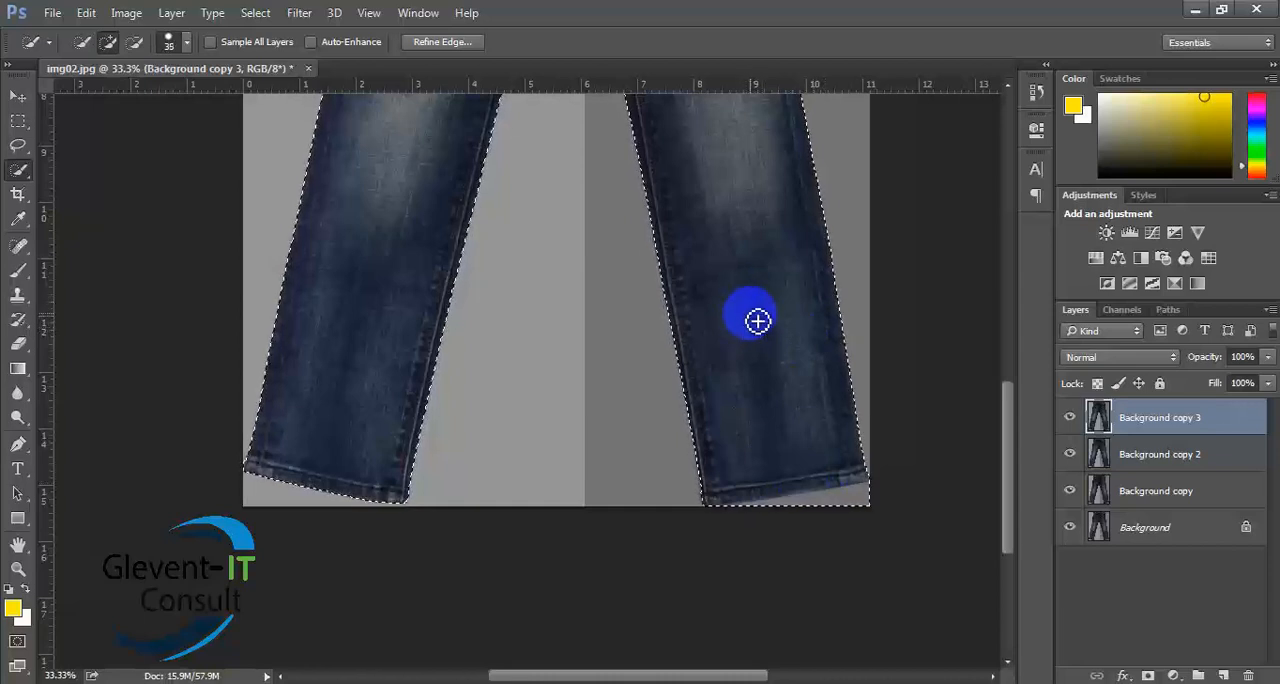
# - Subtract the background strip below the right leg's hem from the jeans selection using a 150 px Quick Selection brush
pyautogui.press(']')
pyautogui.press(']')
pyautogui.press(']')
pyautogui.press(']')
pyautogui.press(']')
pyautogui.press(']')
pyautogui.press(']')
pyautogui.press(']')
pyautogui.press(']')
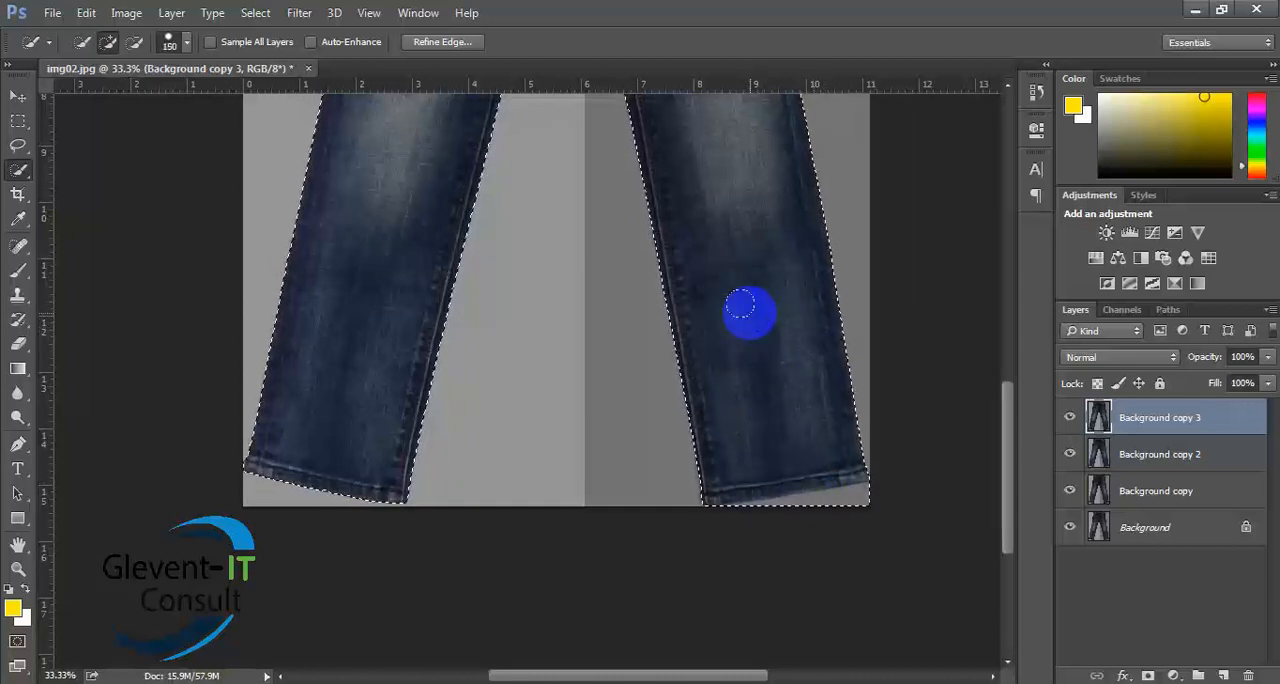
pyautogui.press('alt')
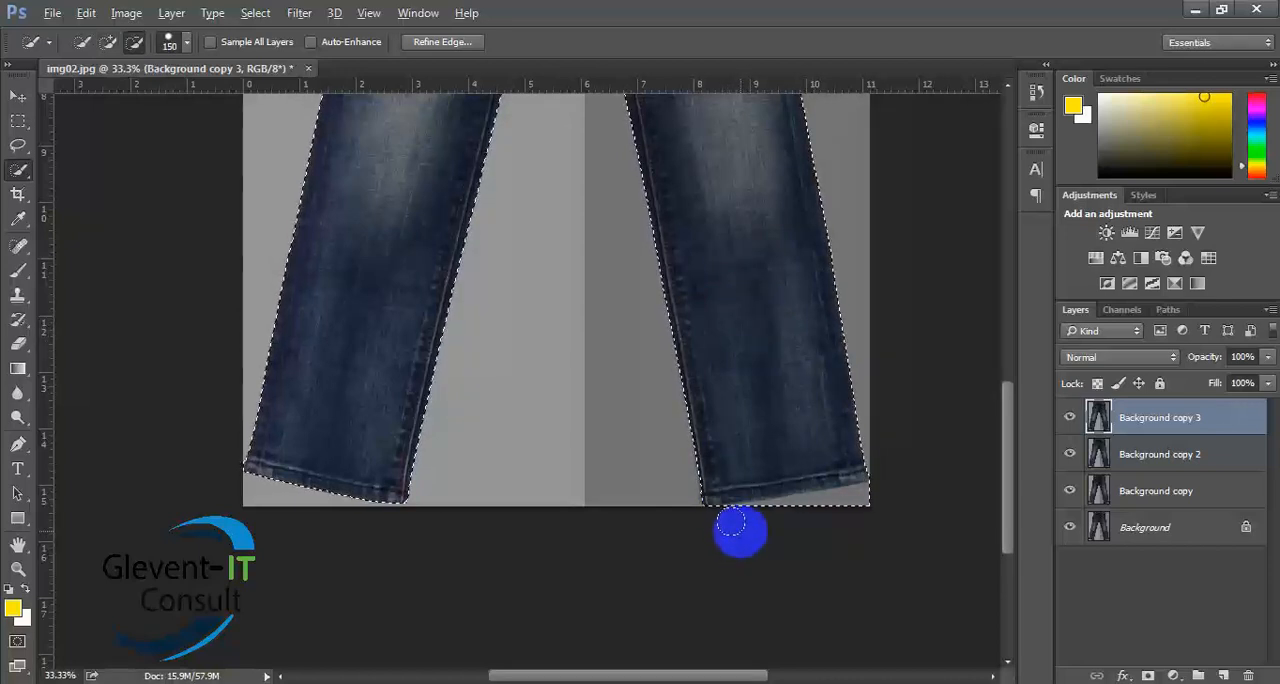
pyautogui.click(737, 524)
pyautogui.moveTo(745, 528); pyautogui.dragTo(834, 527)
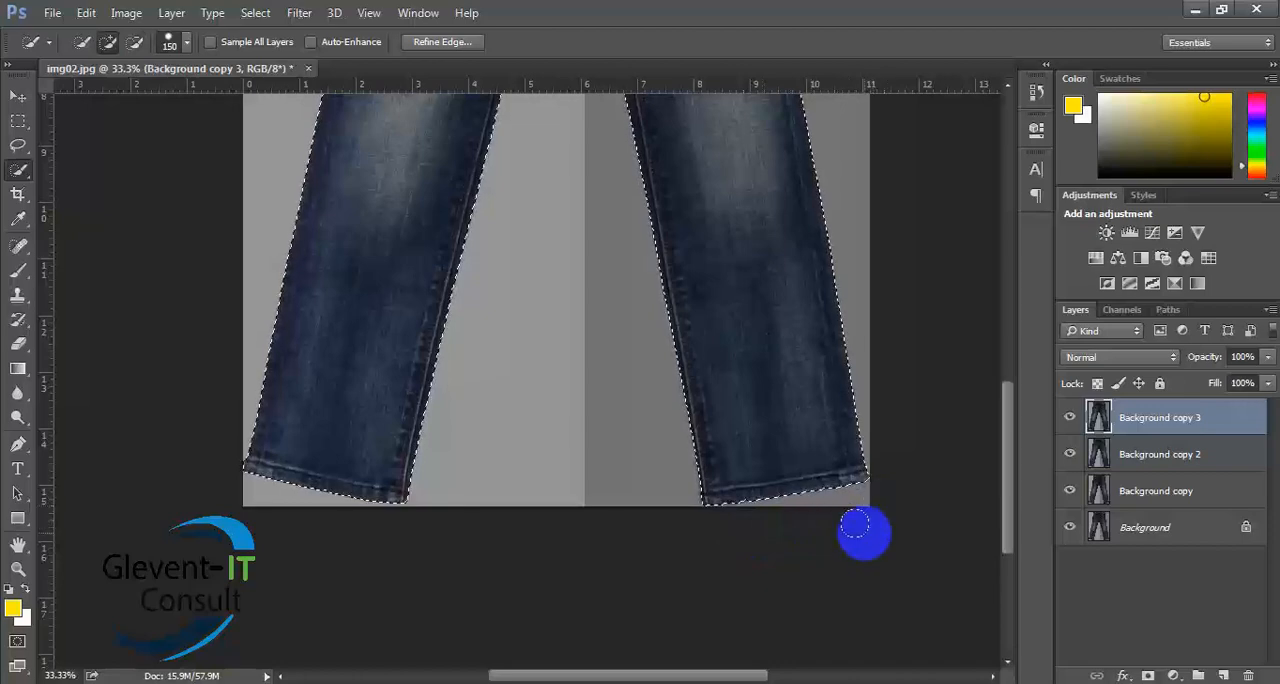
# - Subtract the background strip above the waistband from the jeans selection
pyautogui.scroll(10, 745, 300)
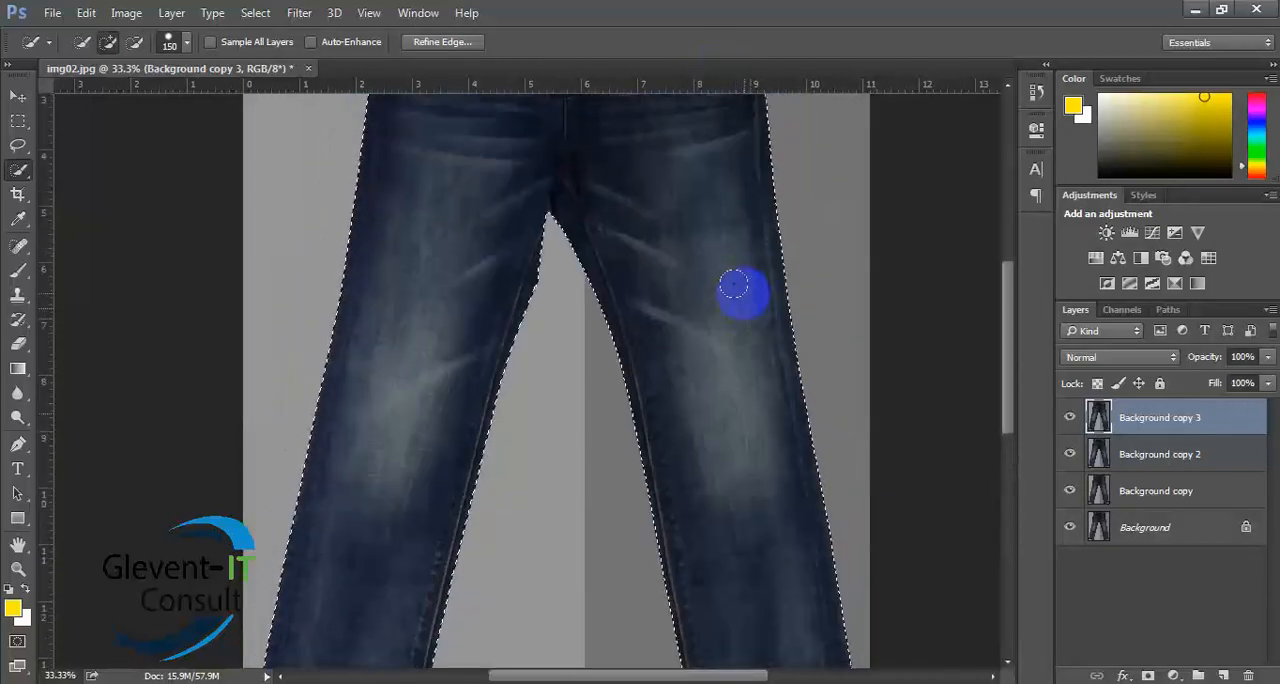
pyautogui.scroll(3, 741, 298)
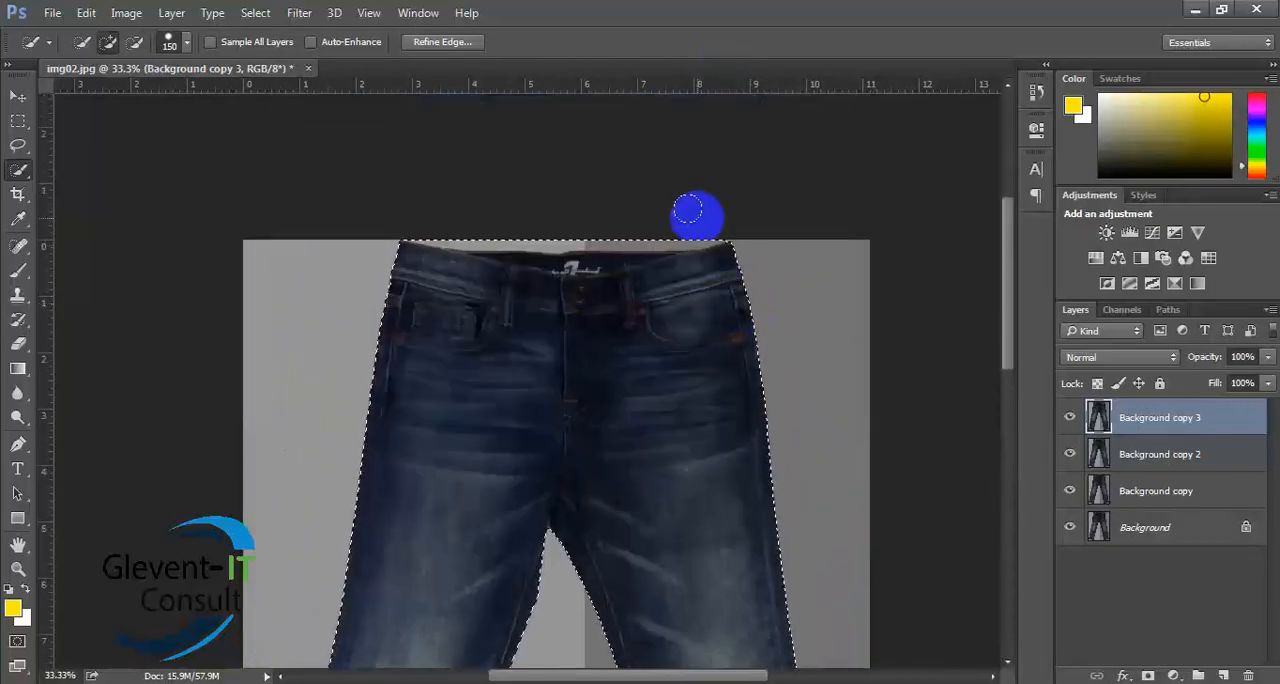
pyautogui.moveTo(709, 209); pyautogui.dragTo(534, 209)
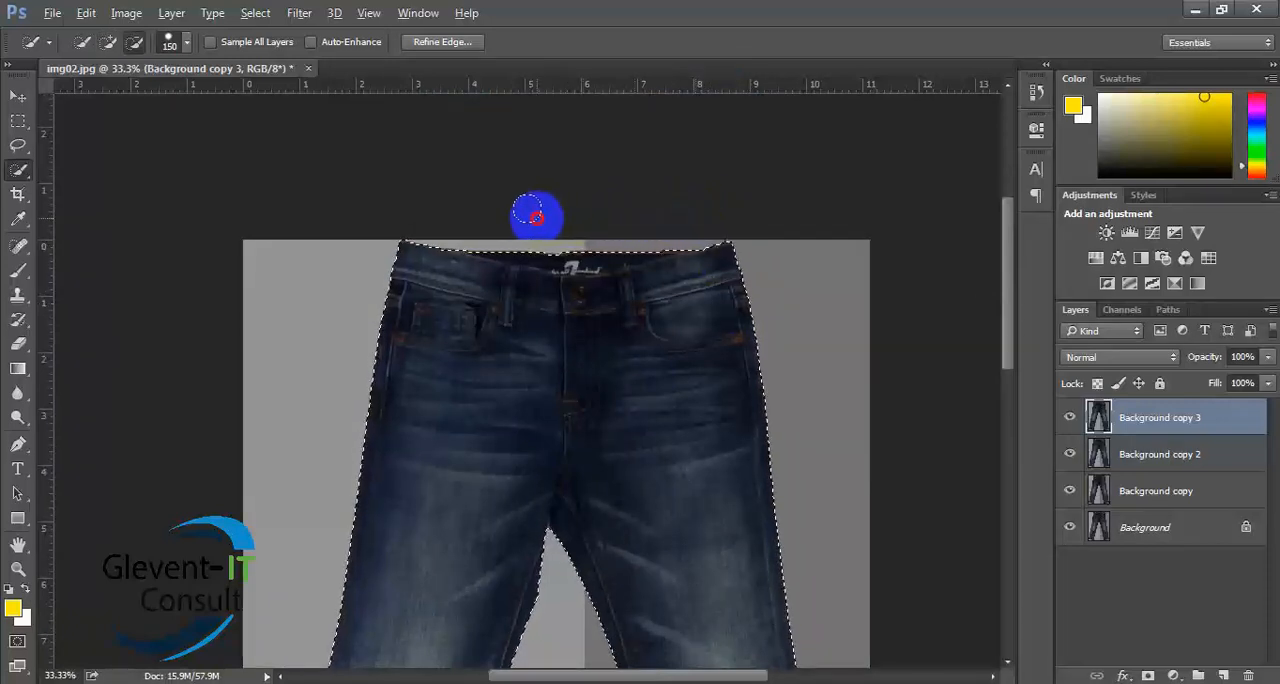
# - Clear the selection and delete the Background copy and Background copy 2 layers together
pyautogui.scroll(-6, 740, 314)
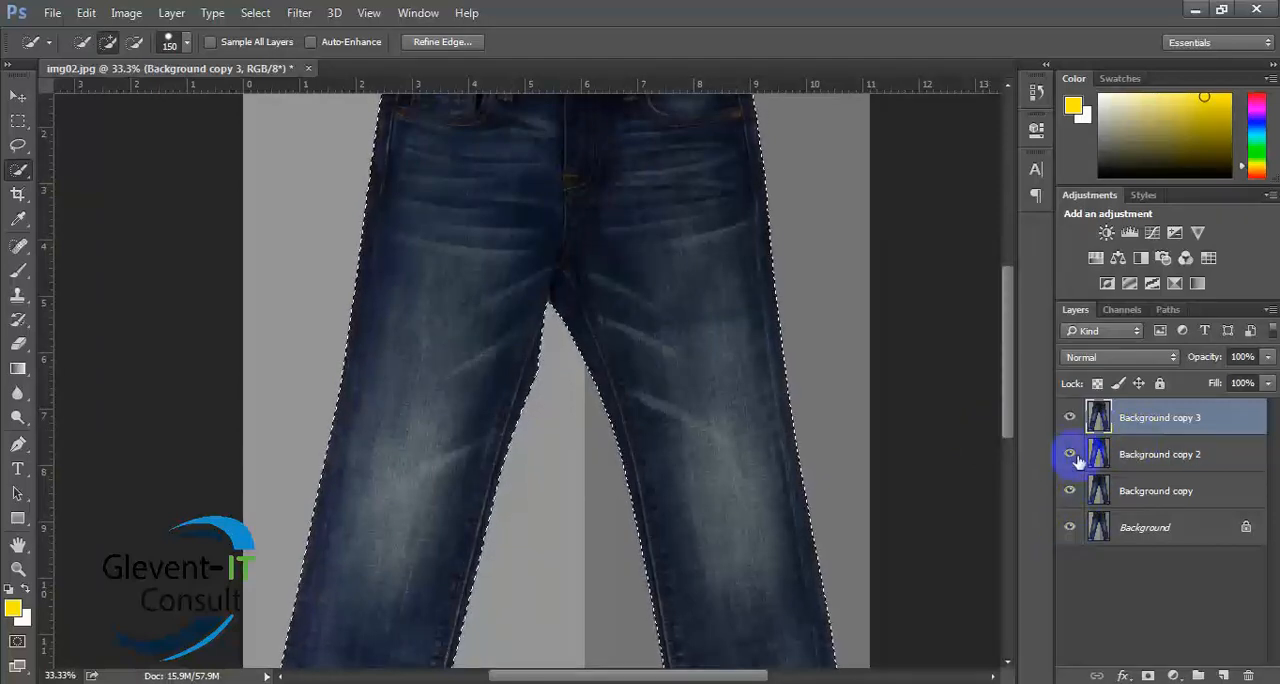
pyautogui.click(1155, 454)
pyautogui.keyDown('ctrl'); pyautogui.click(1178, 492); pyautogui.keyUp('ctrl')
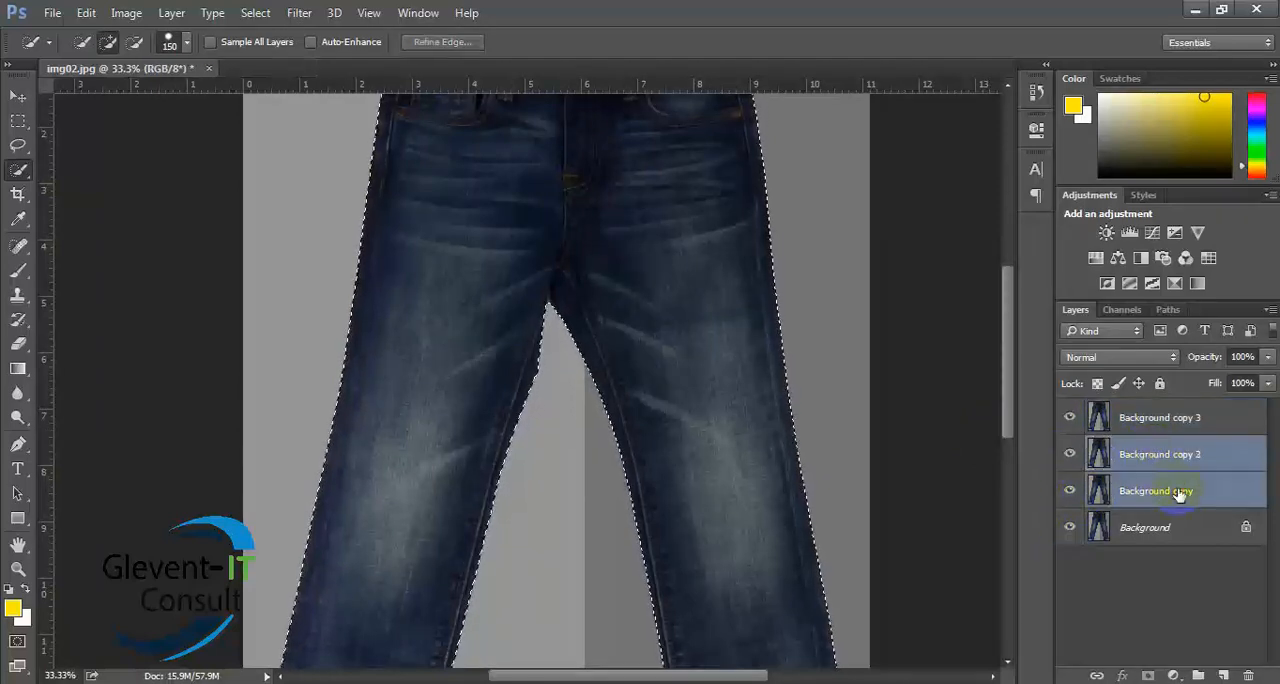
pyautogui.keyDown('ctrl'); pyautogui.click(1146, 530); pyautogui.keyUp('ctrl')
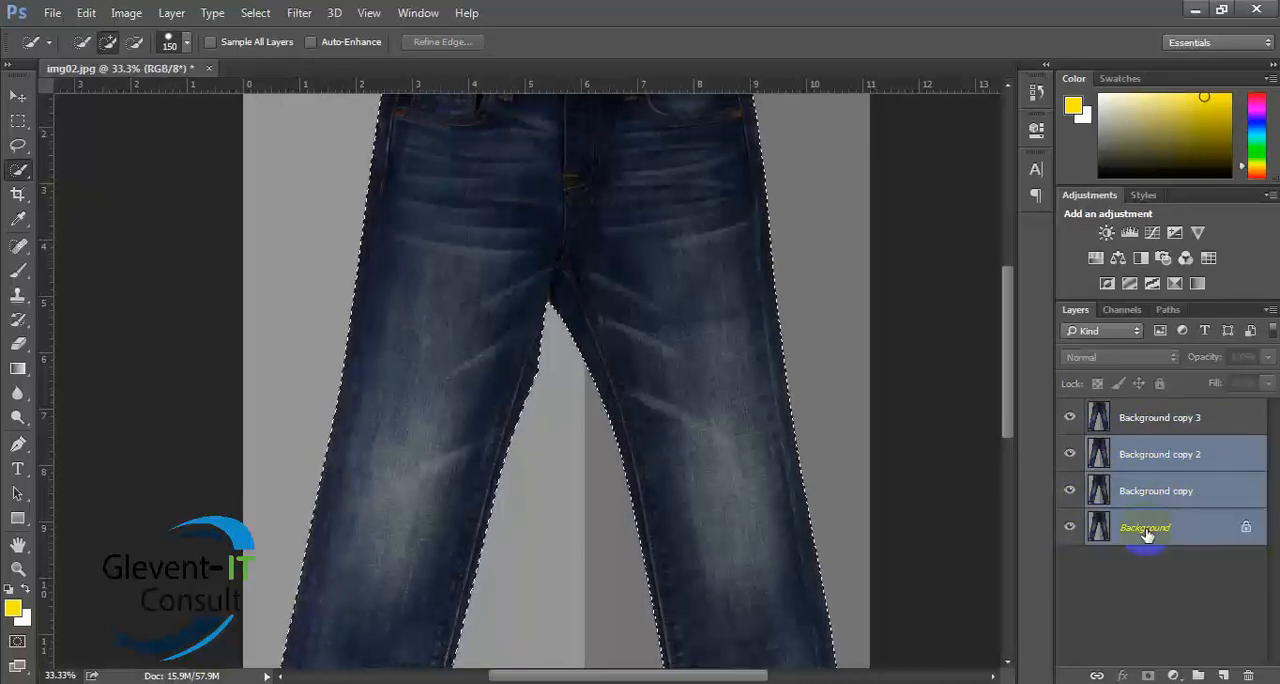
pyautogui.click(1146, 533)
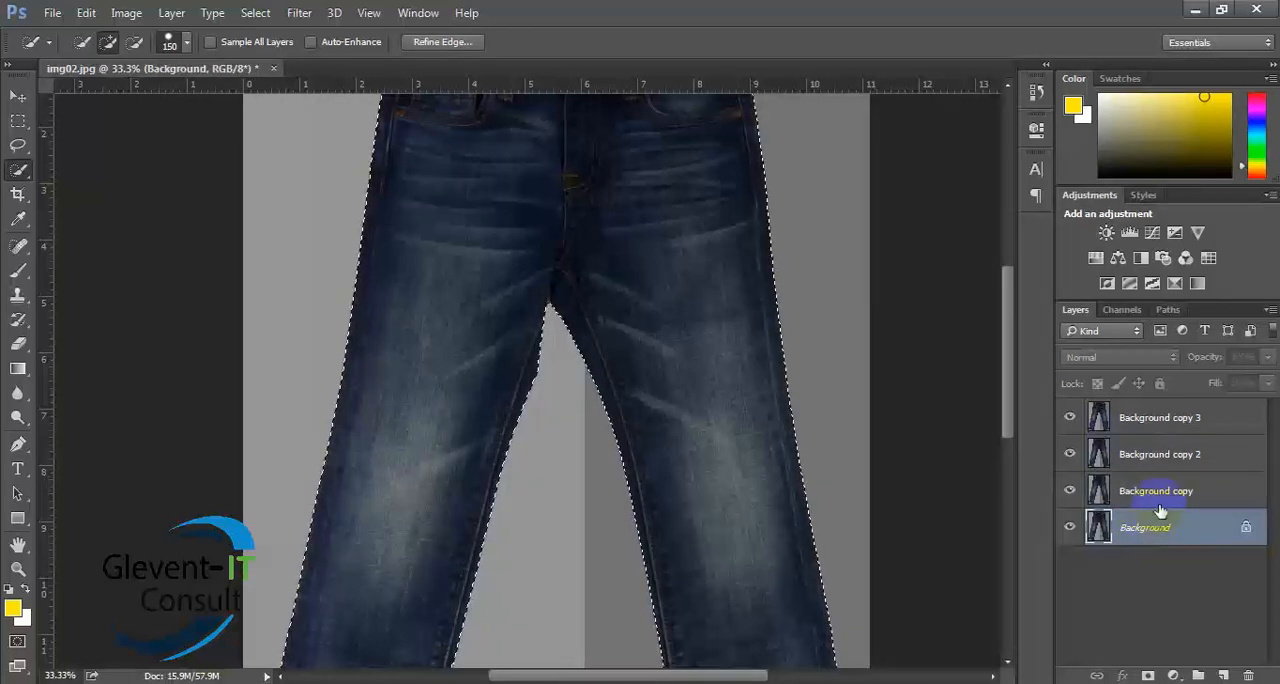
pyautogui.click(1160, 500)
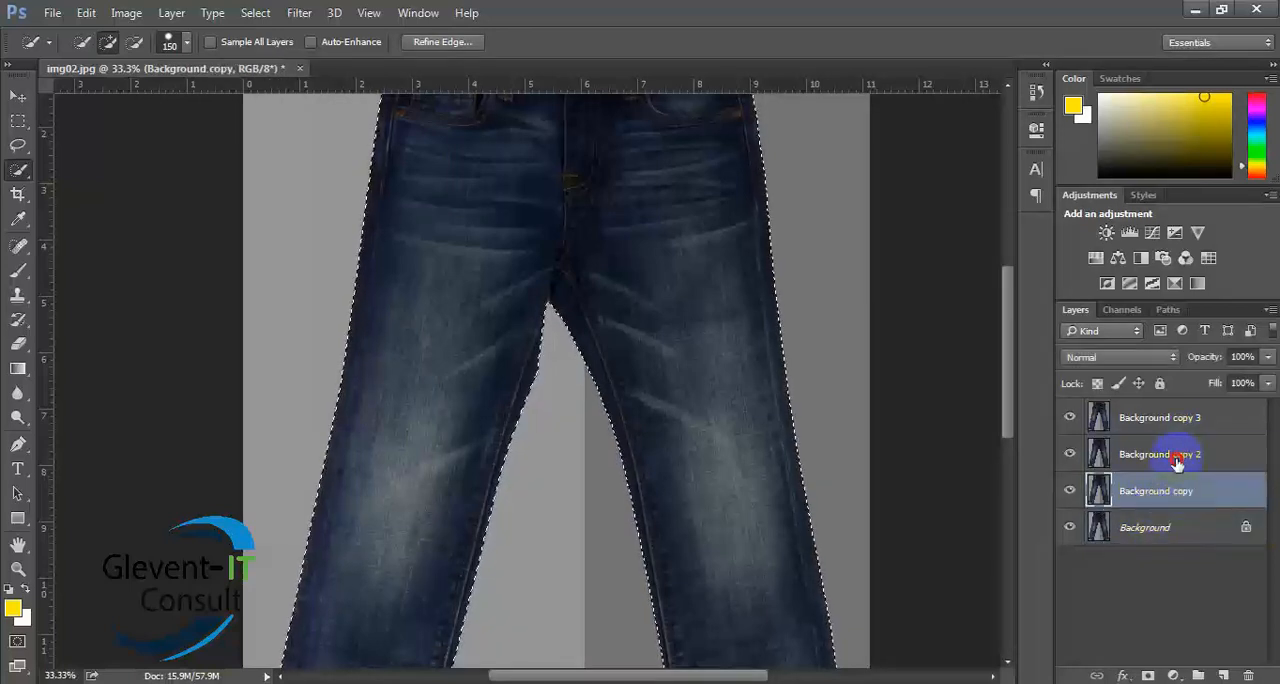
pyautogui.keyDown('shift'); pyautogui.click(1178, 462); pyautogui.keyUp('shift')
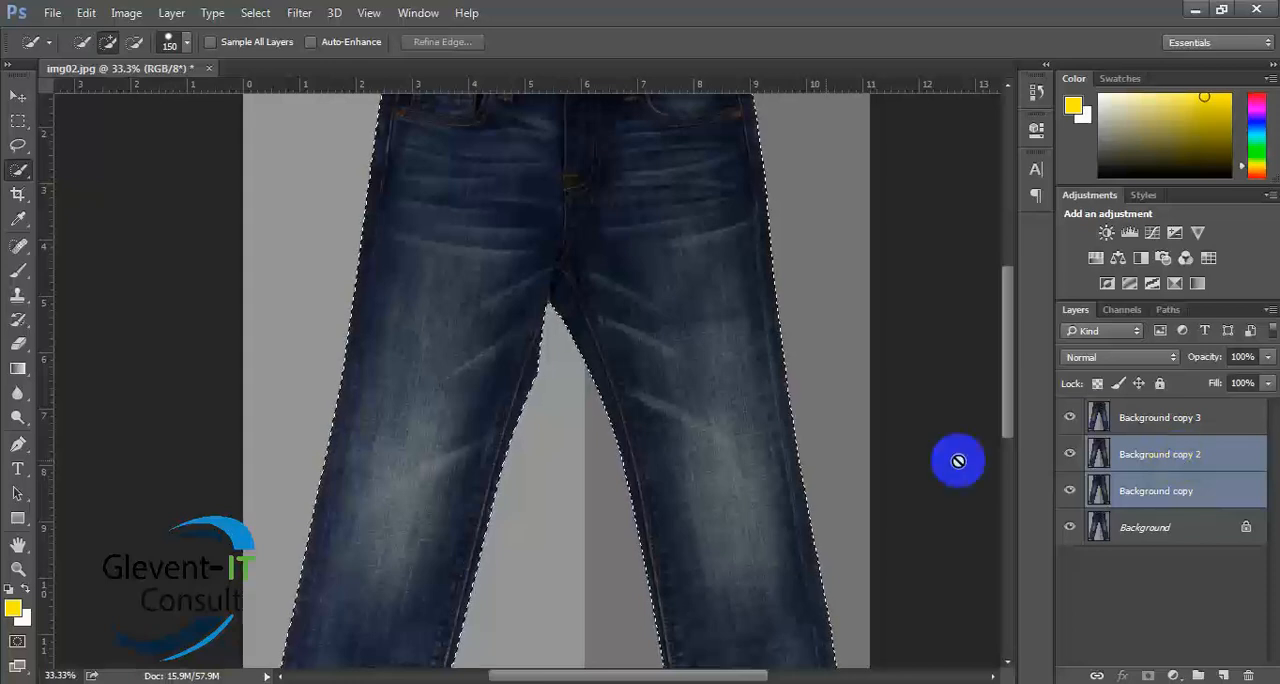
pyautogui.click(18, 96)
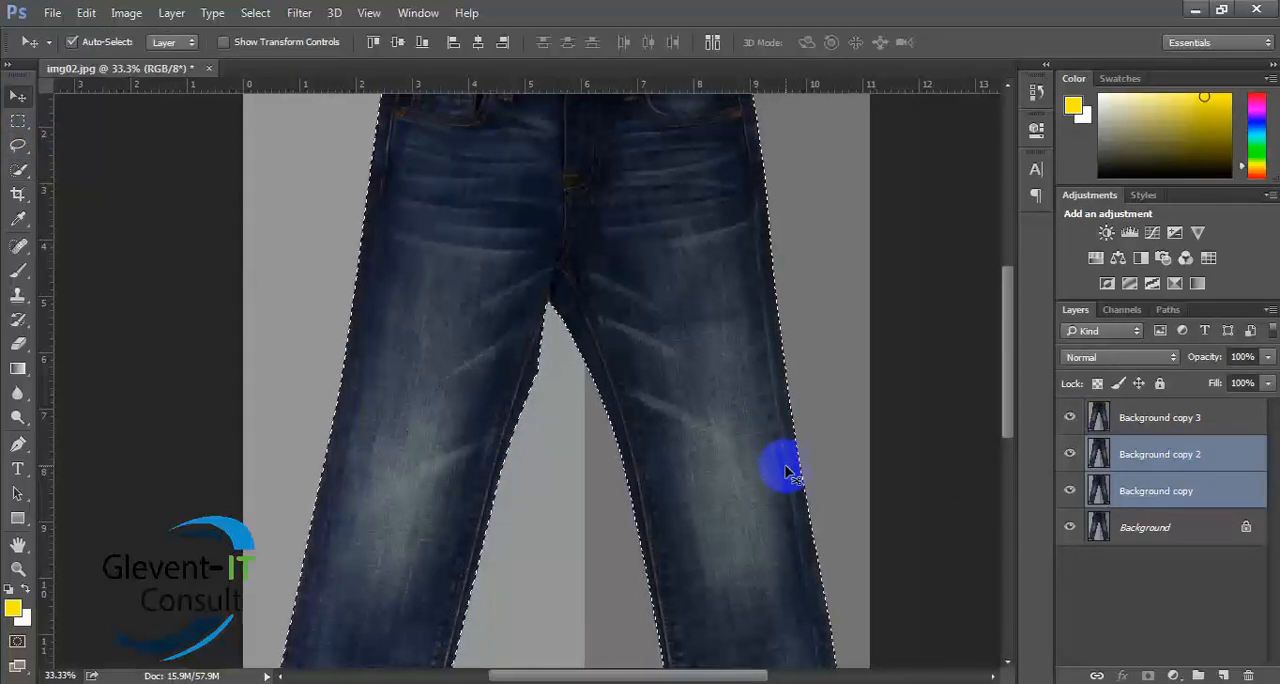
pyautogui.hotkey('ctrl', 'd')
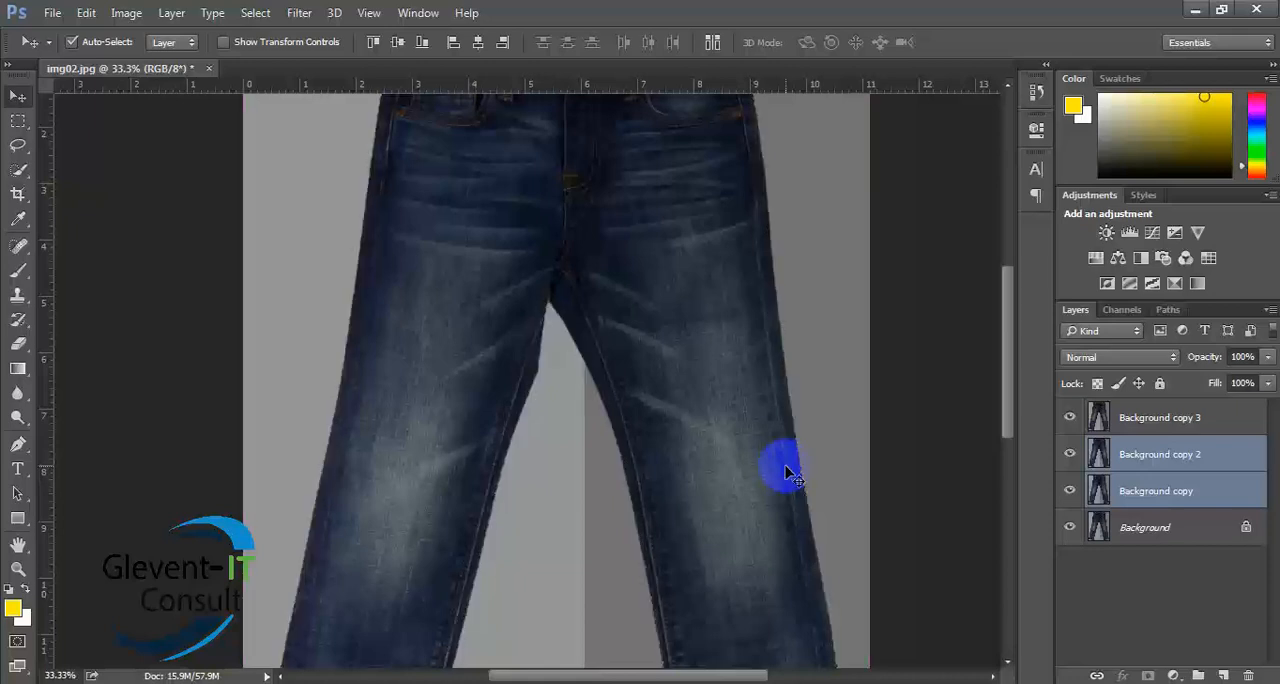
pyautogui.press('Delete')
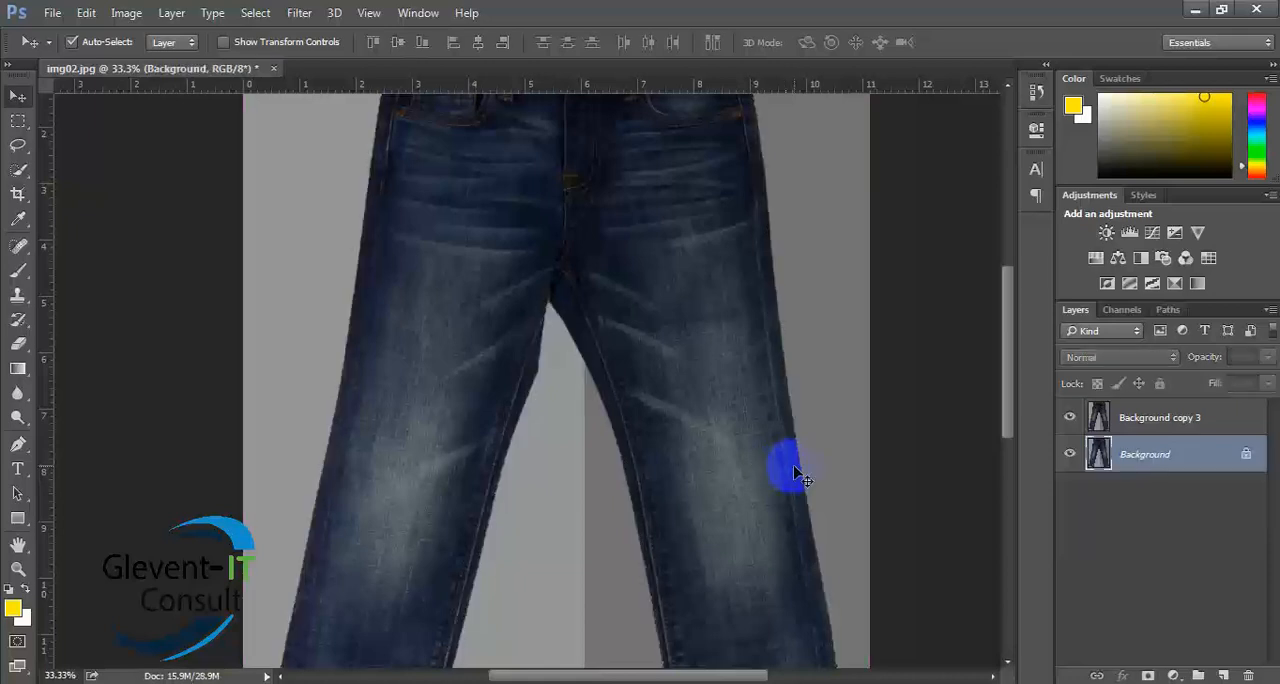
# - Unlock the Background layer as Layer 0 in Normal mode at 100% opacity and delete it, keeping only Background copy 3
pyautogui.doubleClick(1212, 452)
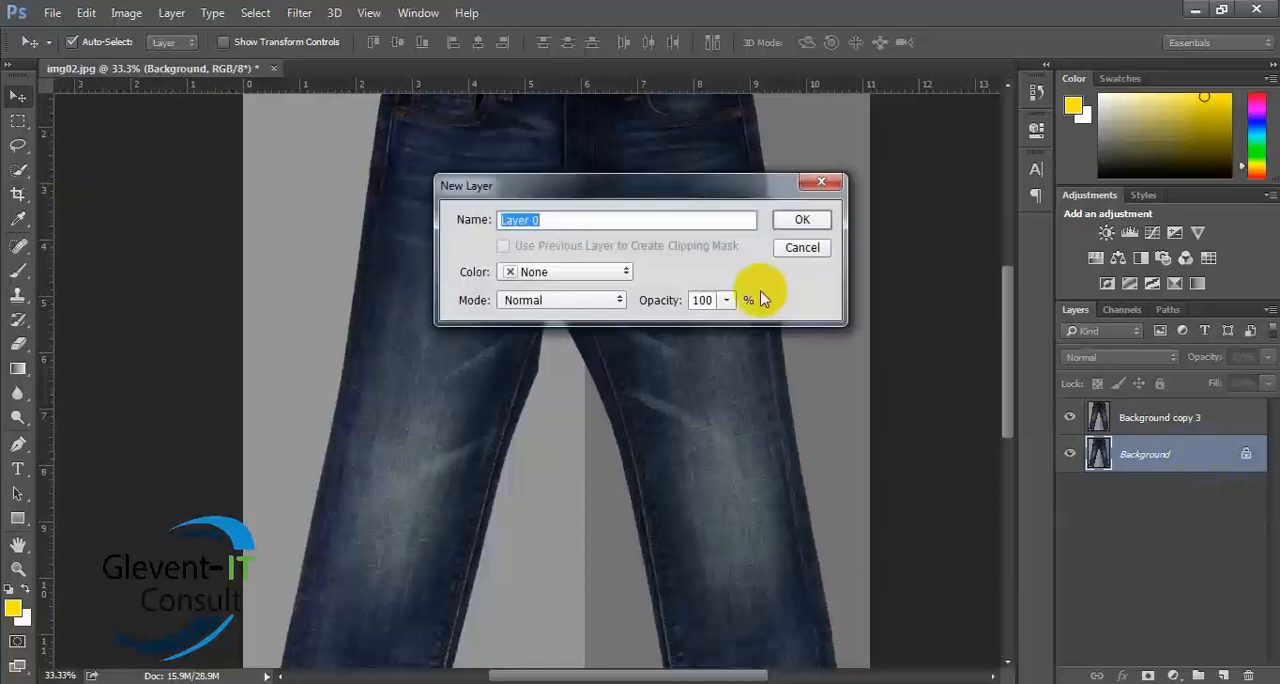
pyautogui.click(805, 217)
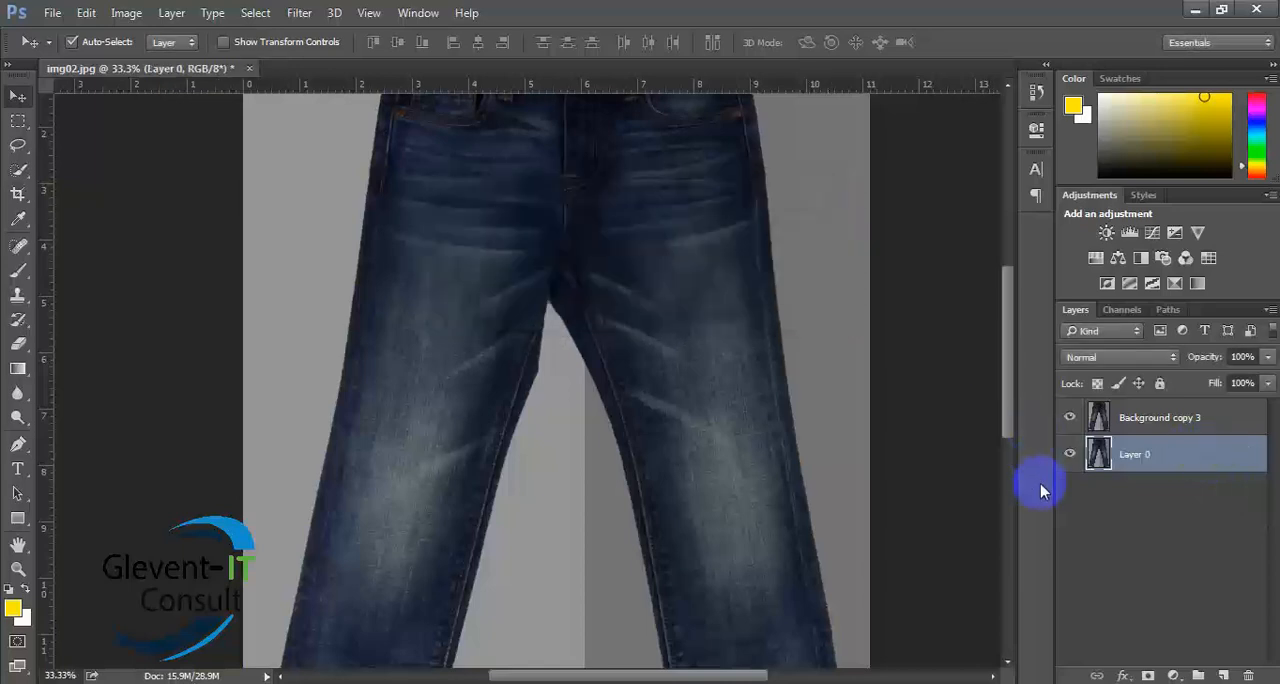
pyautogui.press('Delete')
# - View the jeans image fitted to the screen, at 100% and at 300% zoom
pyautogui.moveTo(554, 338); pyautogui.dragTo(548, 370)
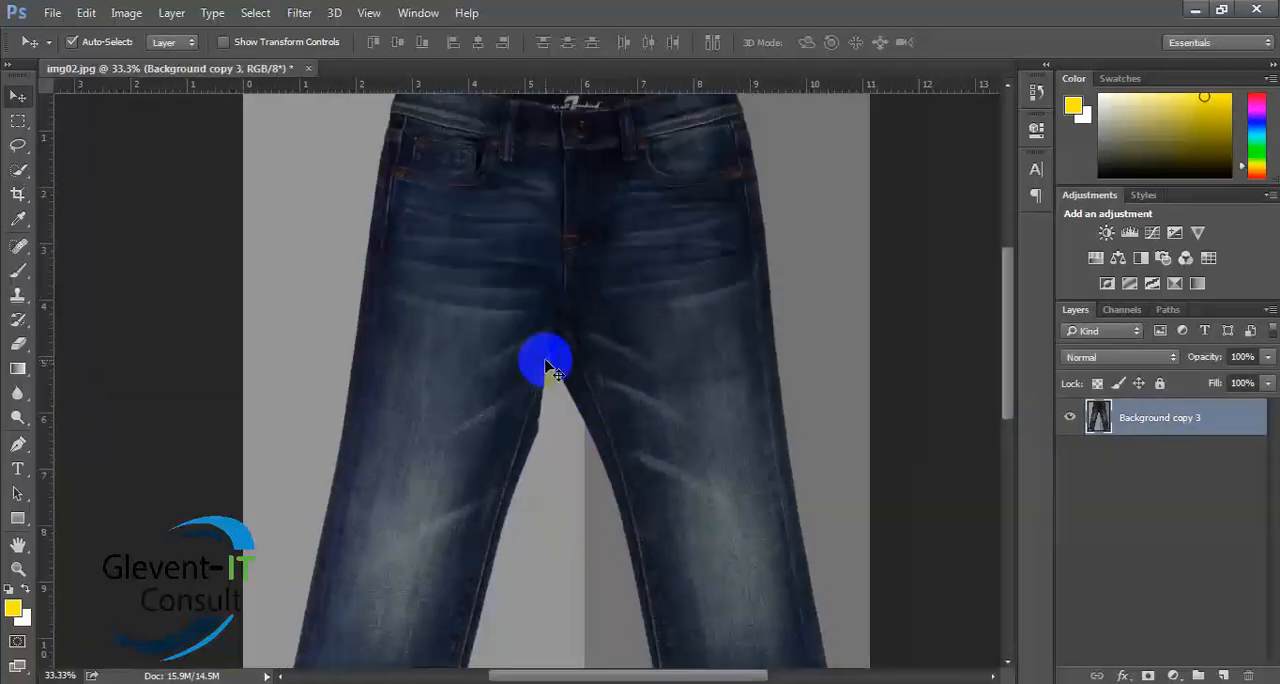
pyautogui.scroll(2, 552, 350)
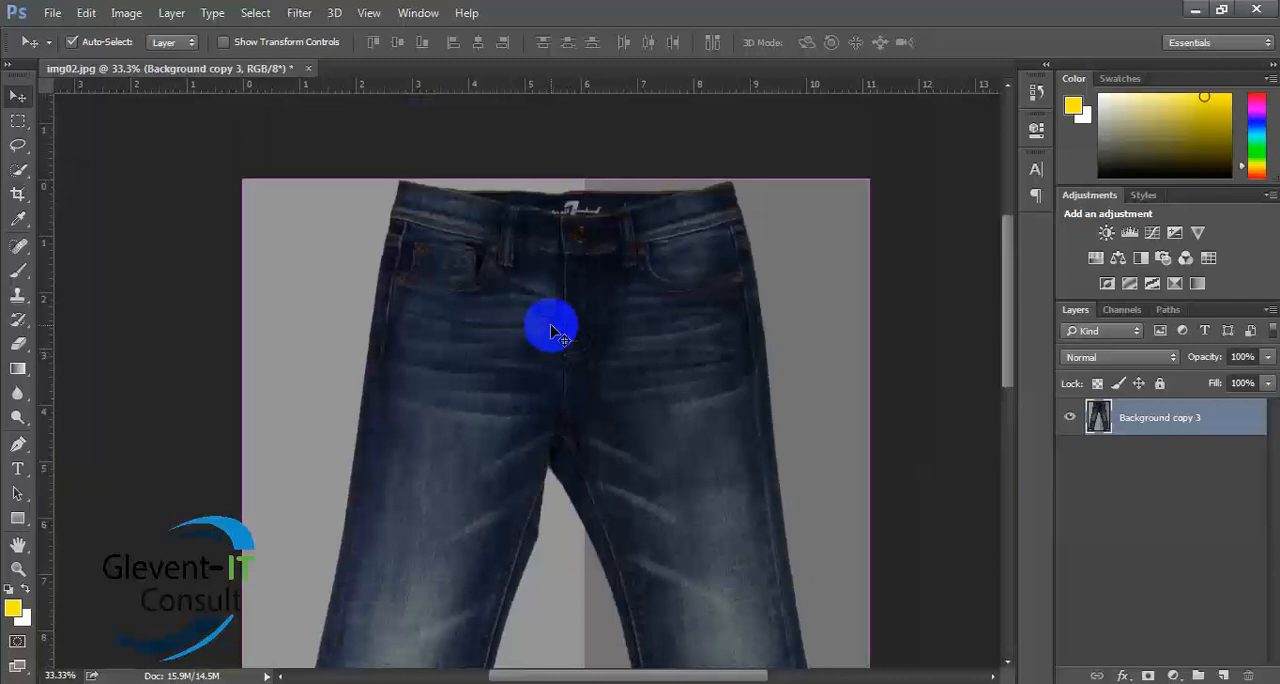
pyautogui.hotkey('ctrl', '-')
pyautogui.hotkey('ctrl', '0')
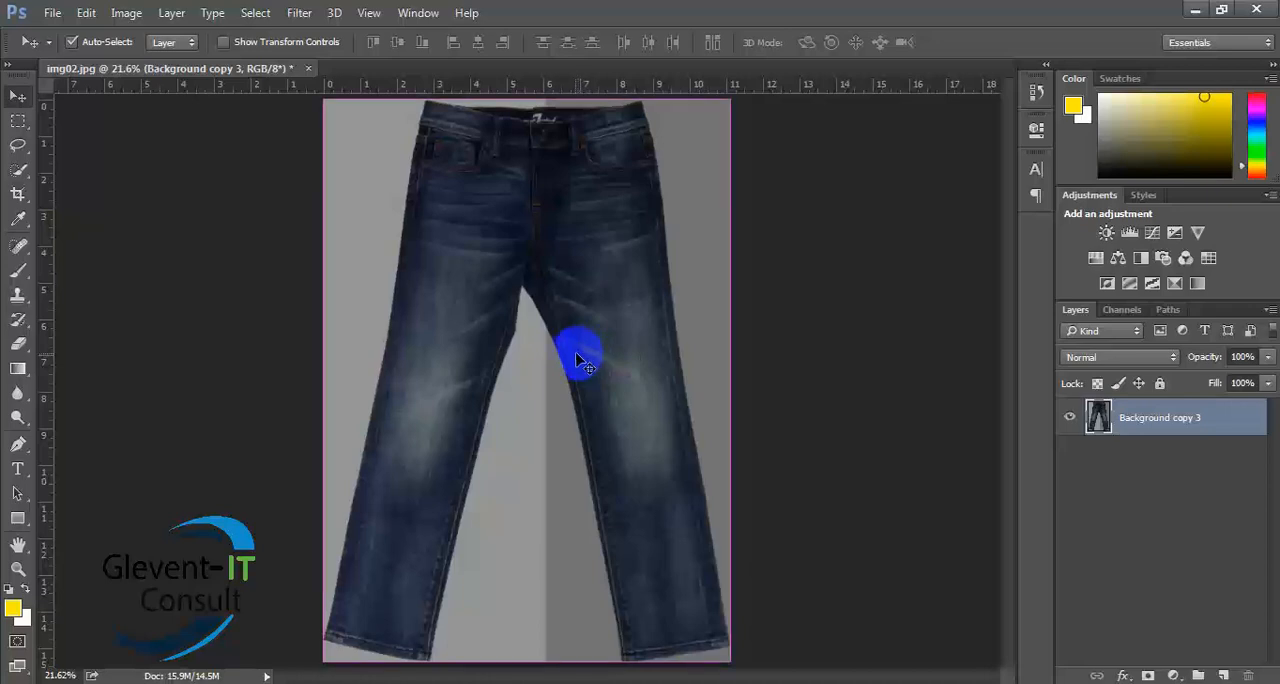
pyautogui.hotkey('ctrl', '1')
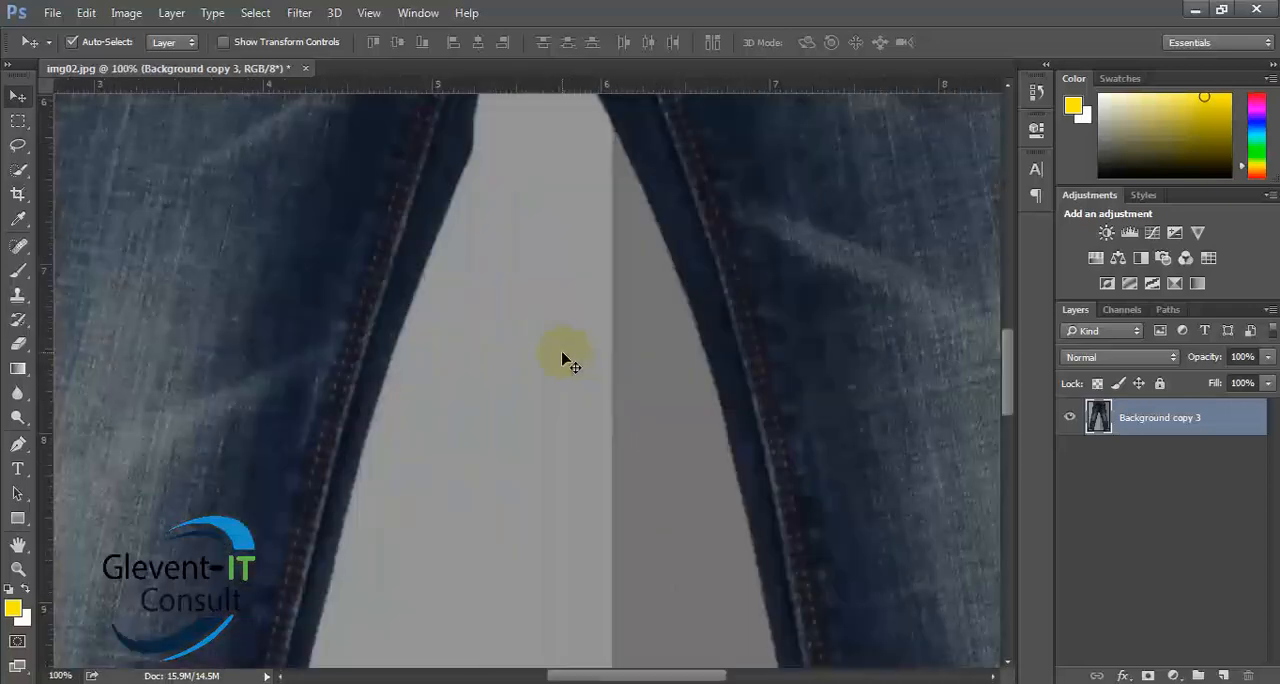
pyautogui.click(60, 675)
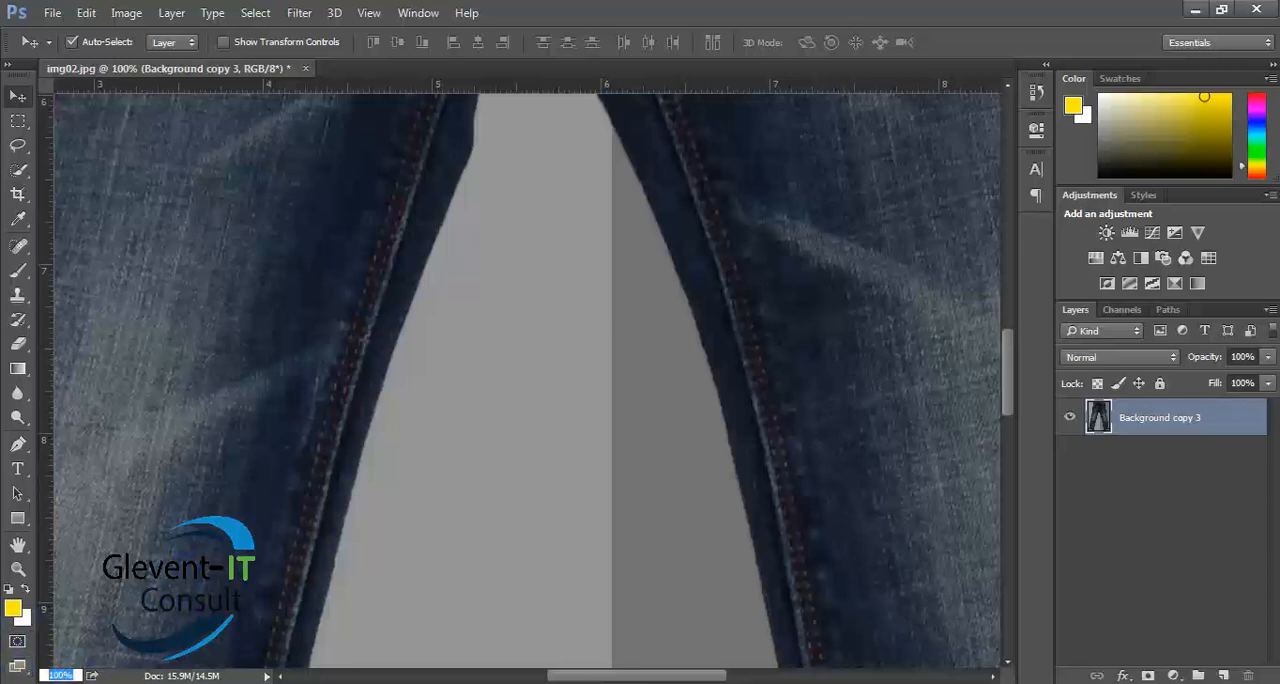
pyautogui.write('300')
pyautogui.press('Return')
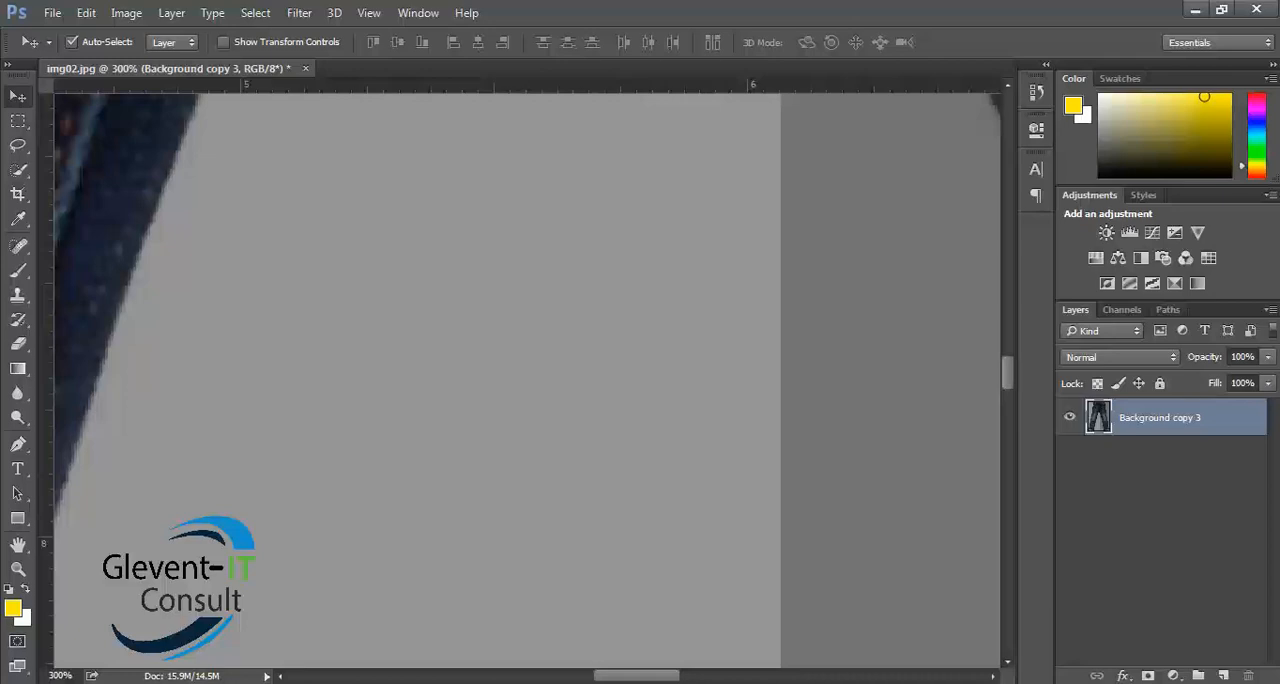
# - View the jeans at stepped zoom levels, reducing to 12.5% and enlarging back up to 100%
pyautogui.hotkey('ctrl', '-')
pyautogui.hotkey('ctrl', '-')
pyautogui.hotkey('ctrl', '-')
pyautogui.hotkey('ctrl', '-')
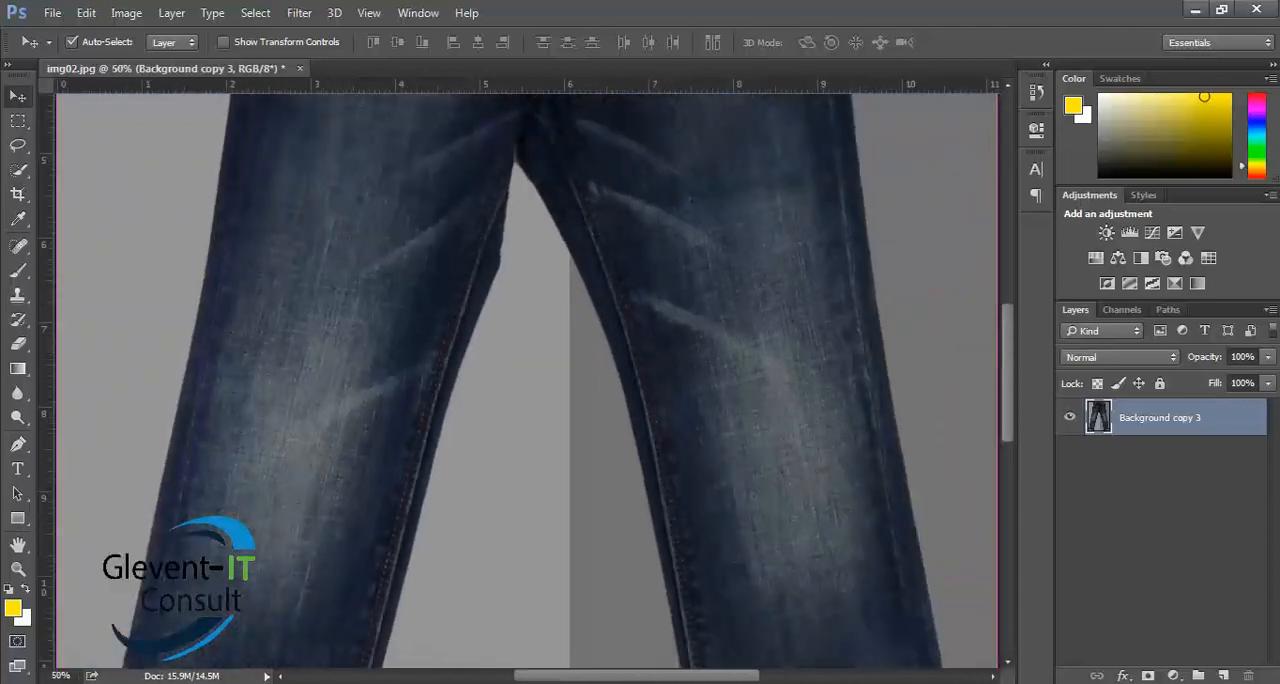
pyautogui.hotkey('ctrl', '-')
pyautogui.hotkey('ctrl', '-')
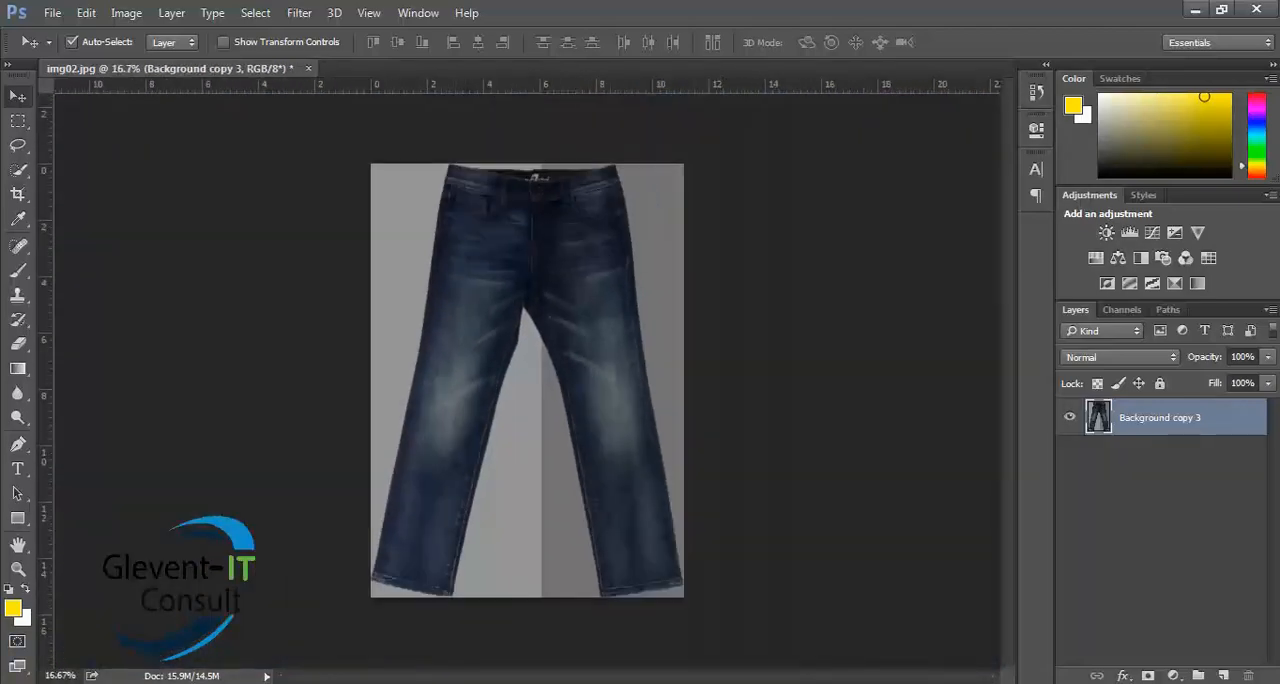
pyautogui.hotkey('ctrl', '-')
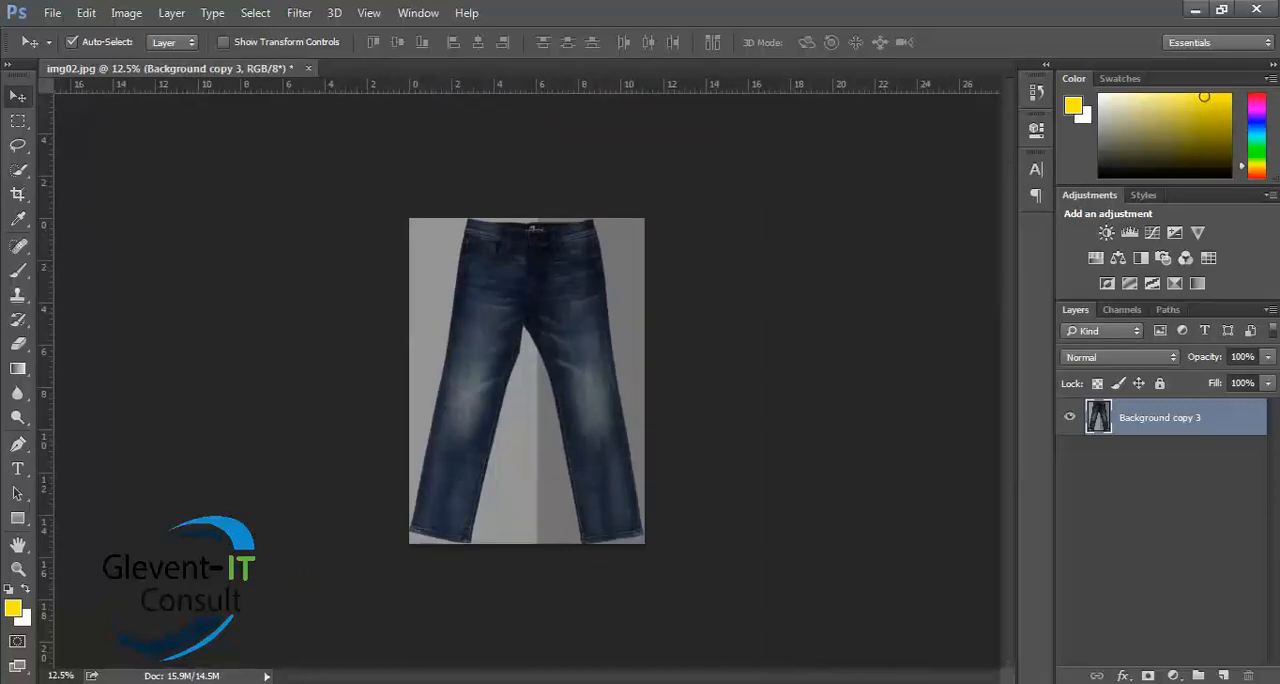
pyautogui.hotkey('ctrl', '+')
pyautogui.hotkey('ctrl', '+')
pyautogui.hotkey('ctrl', '+')
pyautogui.hotkey('ctrl', '+')
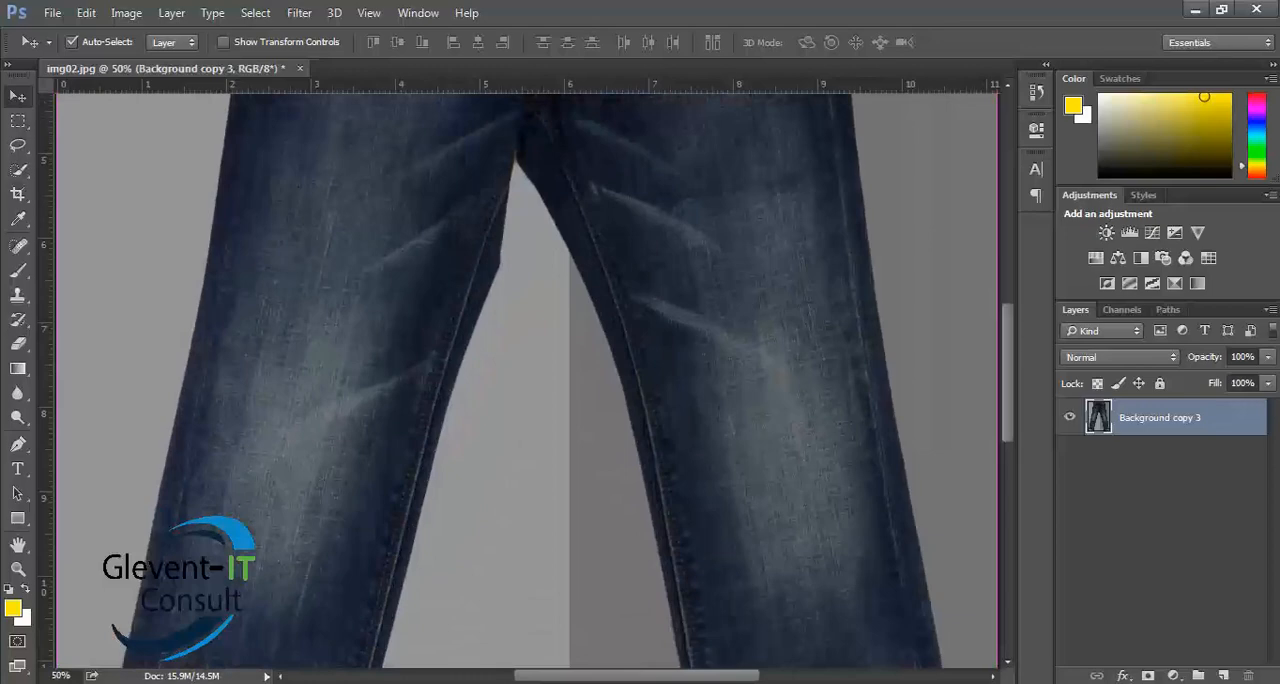
pyautogui.hotkey('ctrl', '-')
pyautogui.hotkey('ctrl', '-')
pyautogui.hotkey('ctrl', '+')
pyautogui.hotkey('ctrl', '+')
pyautogui.hotkey('ctrl', '+')
pyautogui.hotkey('ctrl', '+')
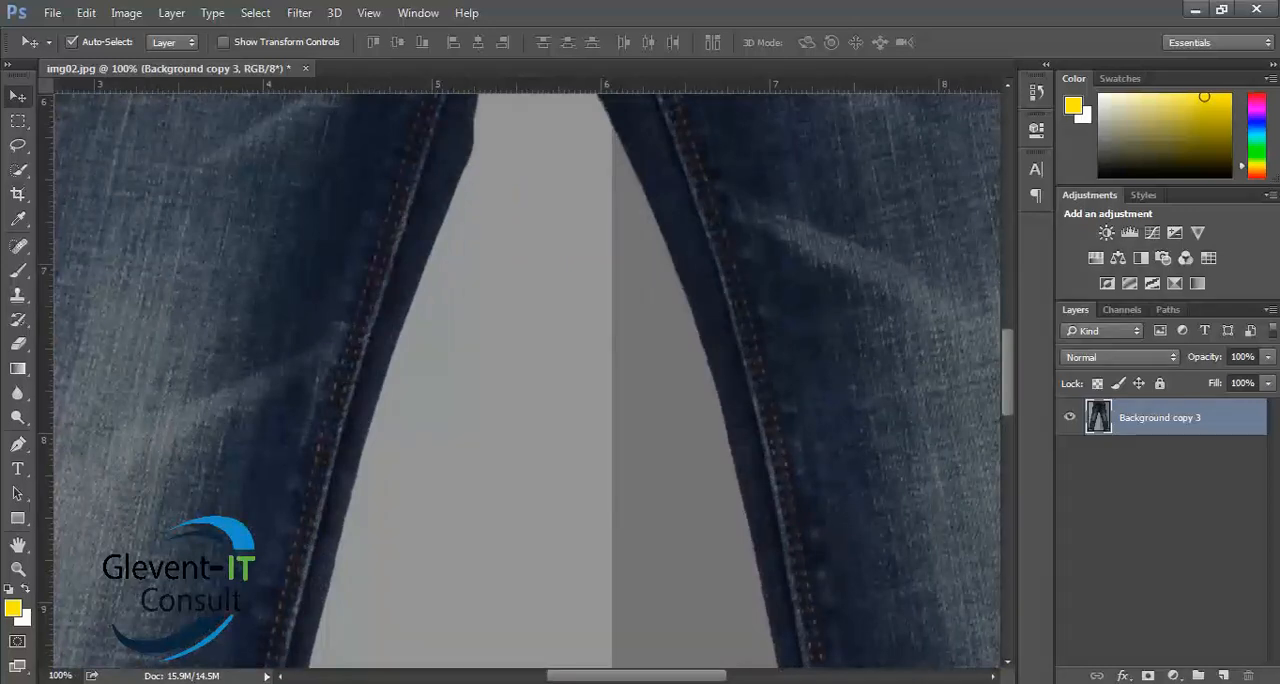
# - Reselect the jeans on Background copy 3 with the Quick Selection Tool at brush size 150, from the waistband down the legs
pyautogui.hotkey('ctrl', '0')
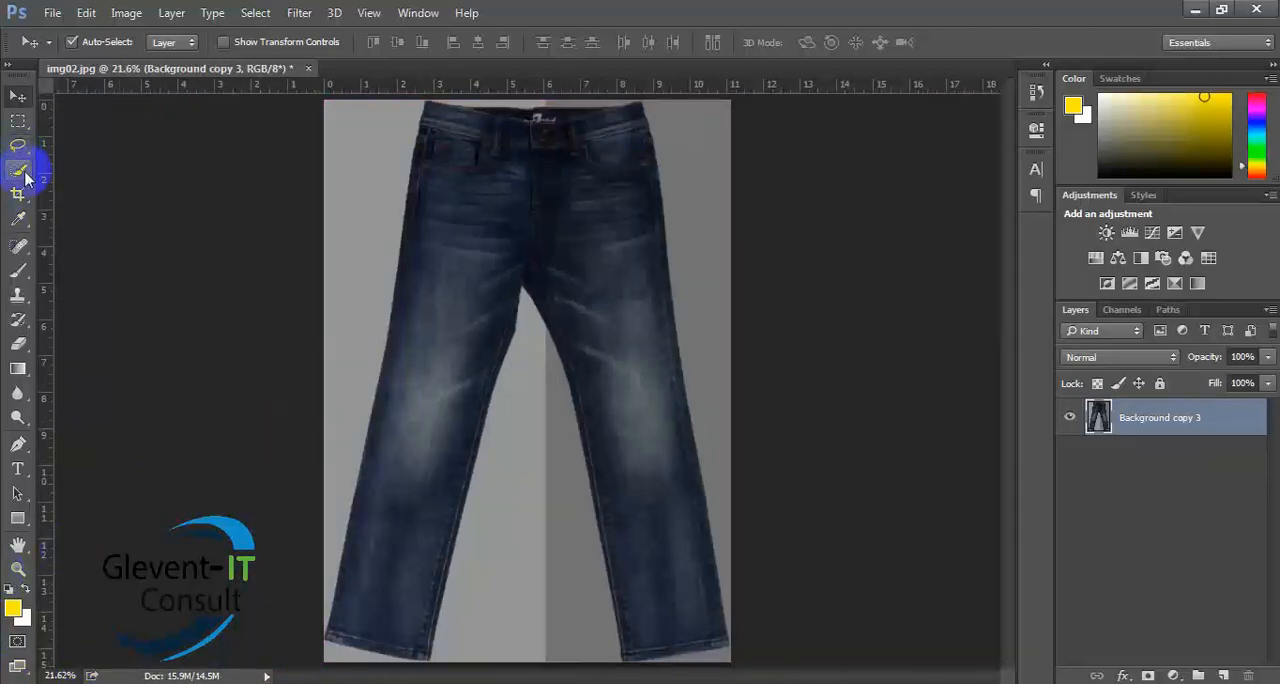
pyautogui.moveTo(24, 176); pyautogui.dragTo(98, 172)
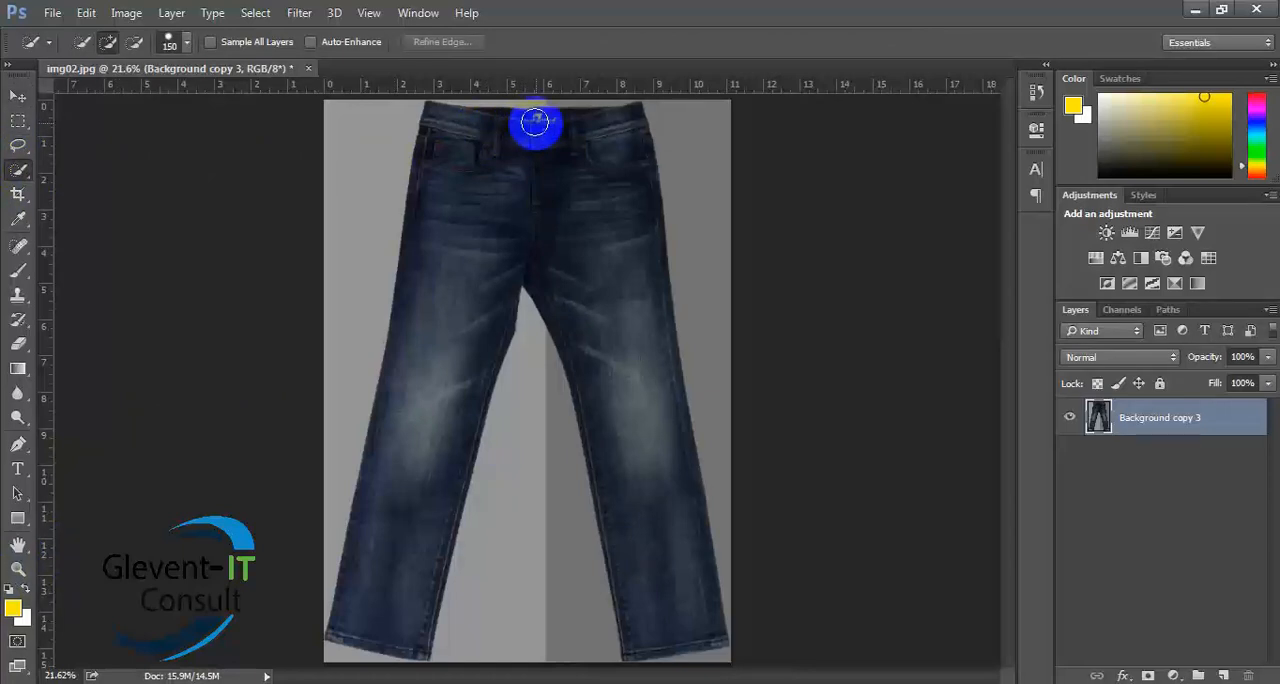
pyautogui.moveTo(535, 120)
pyautogui.mouseDown()
pyautogui.moveTo(537, 166)
pyautogui.moveTo(607, 289)
pyautogui.moveTo(663, 503)
pyautogui.moveTo(661, 549)
pyautogui.moveTo(543, 266)
pyautogui.moveTo(457, 249)
pyautogui.moveTo(390, 539)
pyautogui.mouseUp()
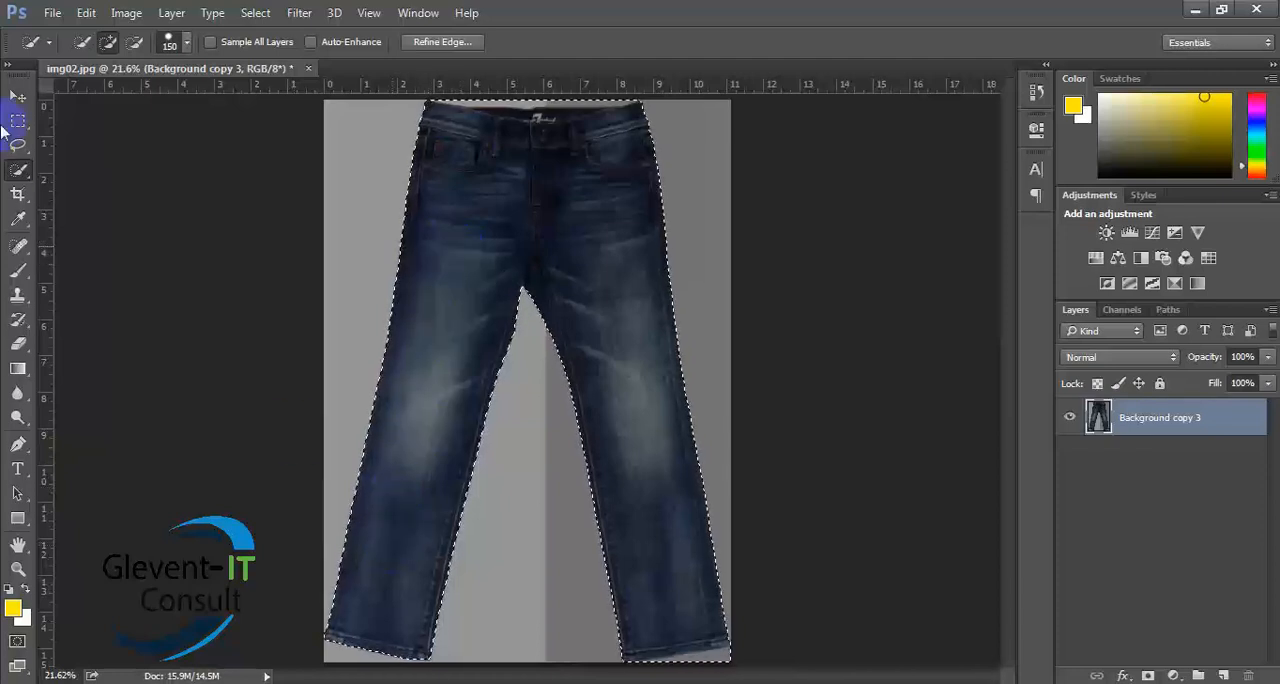
pyautogui.click(19, 122)
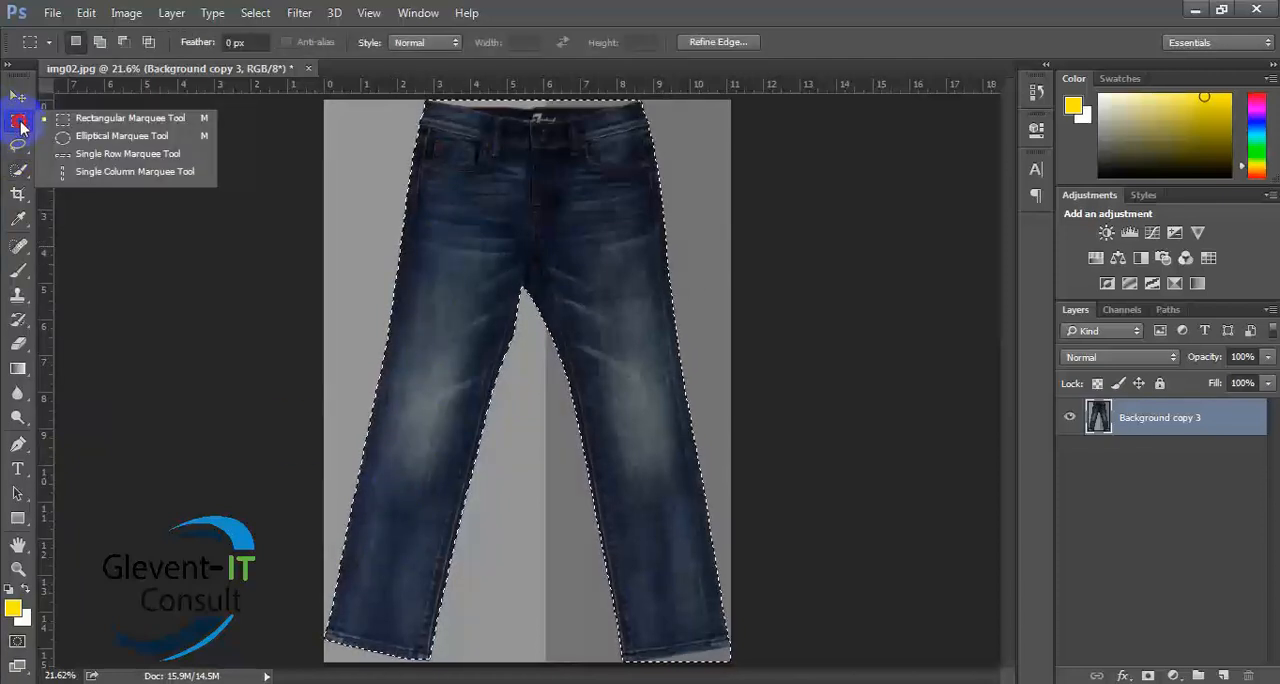
pyautogui.click(478, 198)
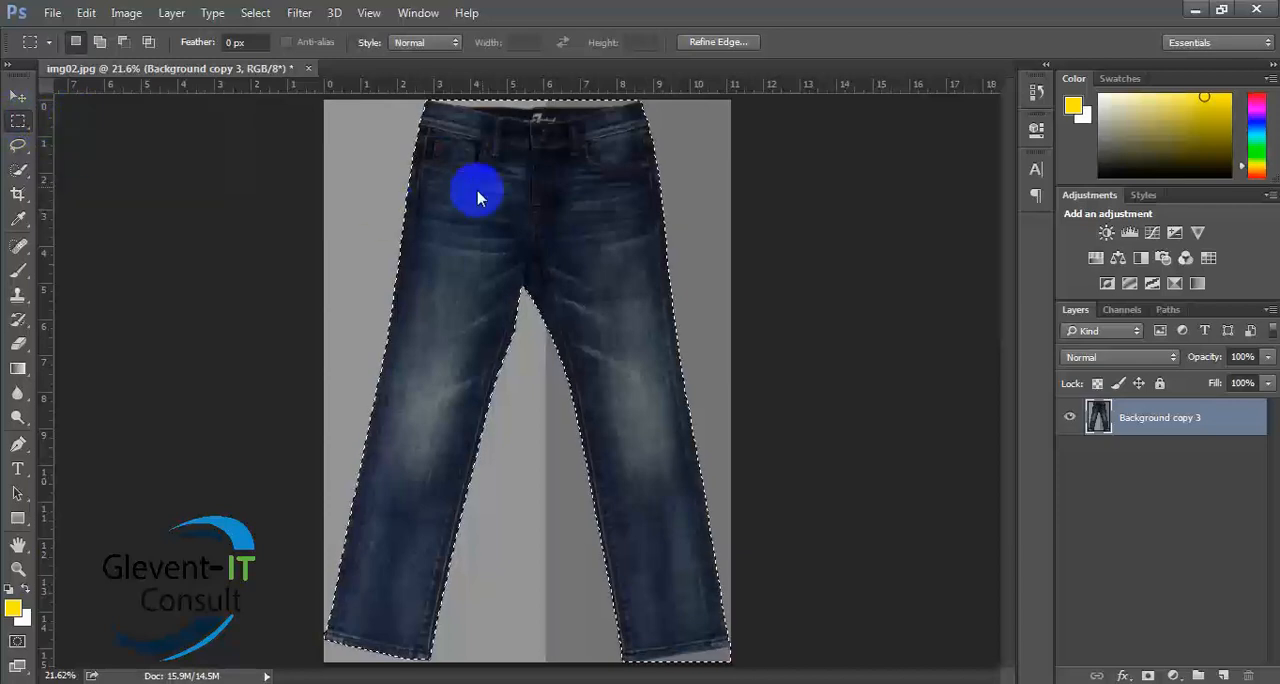
pyautogui.rightClick(595, 304)
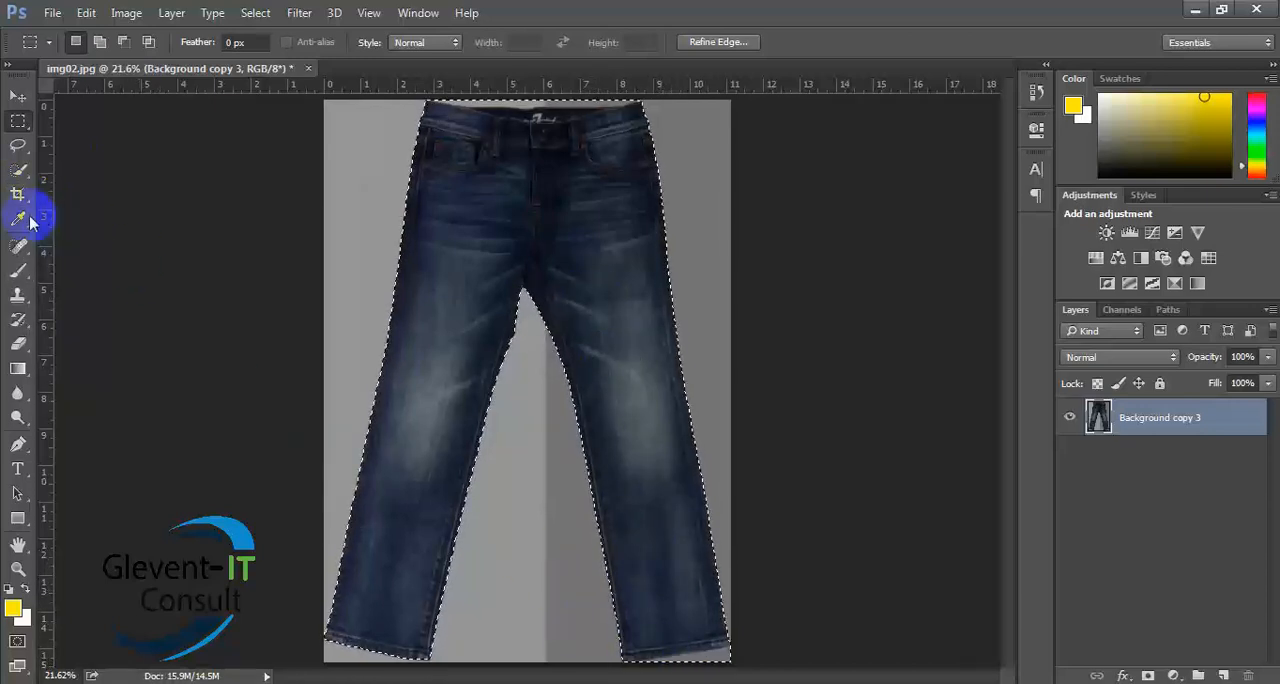
pyautogui.click(17, 173)
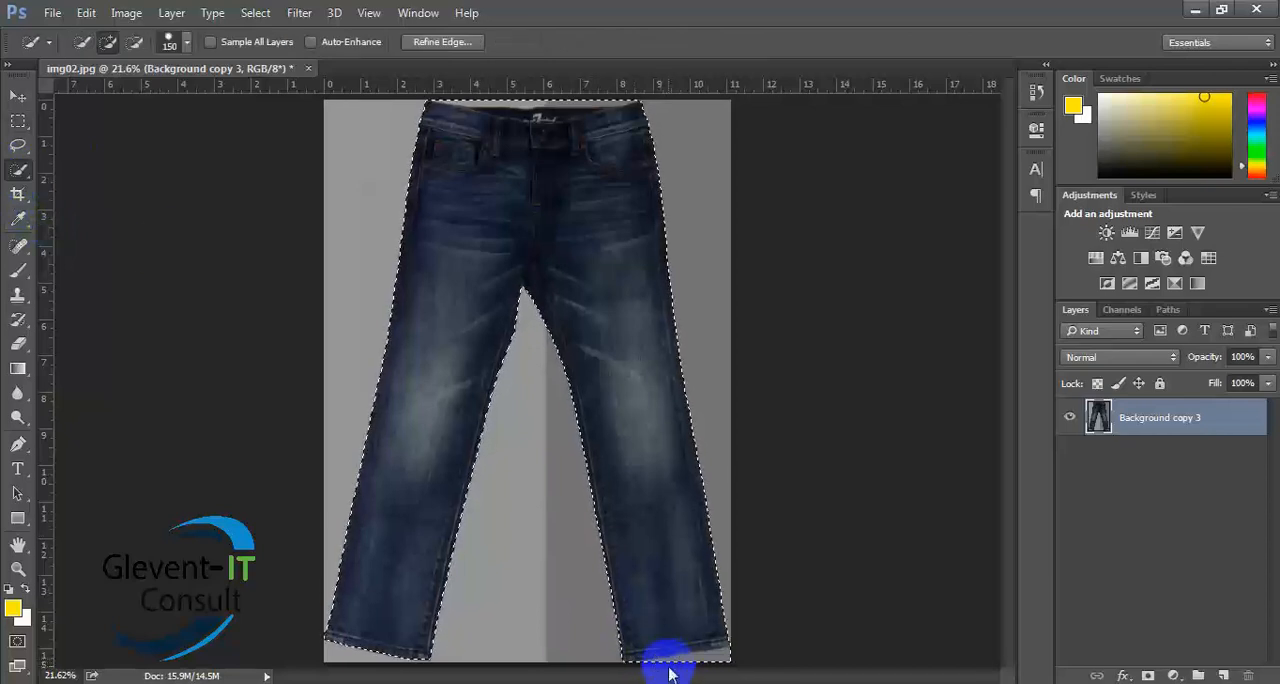
# - Subtract the background wedge below the right trouser leg's hem from the selection with the Quick Selection Tool at brush size 80
pyautogui.press('alt')
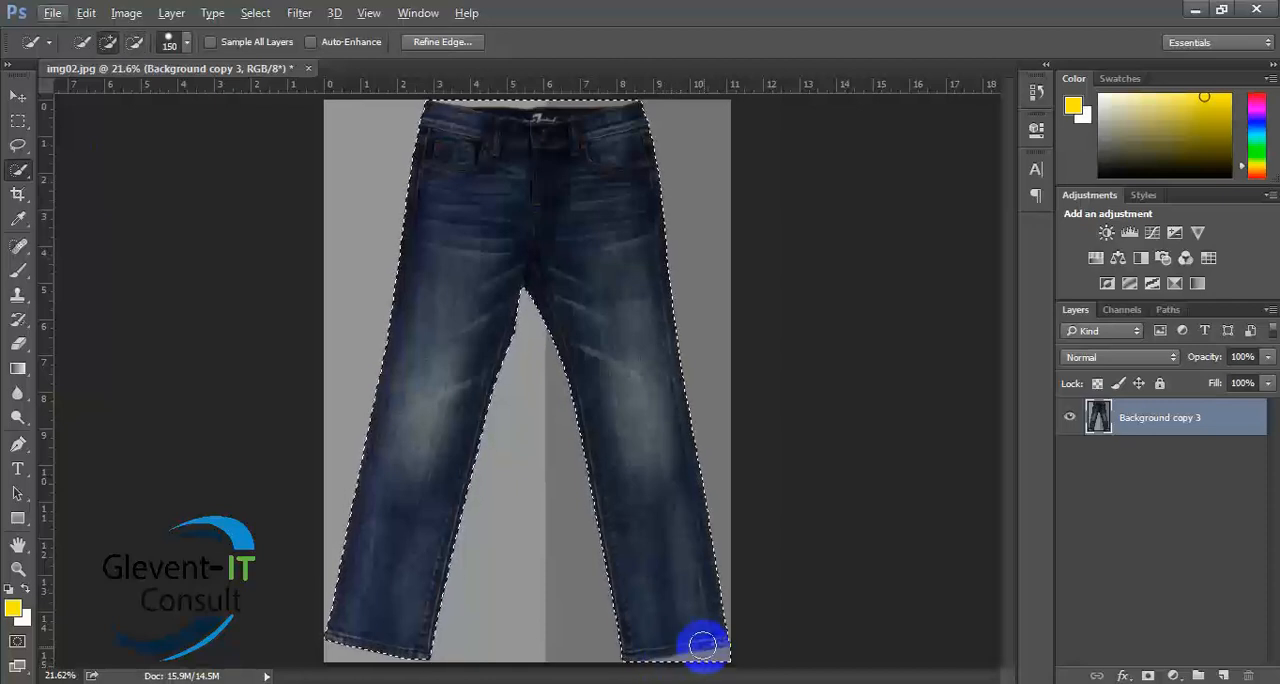
pyautogui.hotkey('ctrl', '+')
pyautogui.hotkey('ctrl', '+')
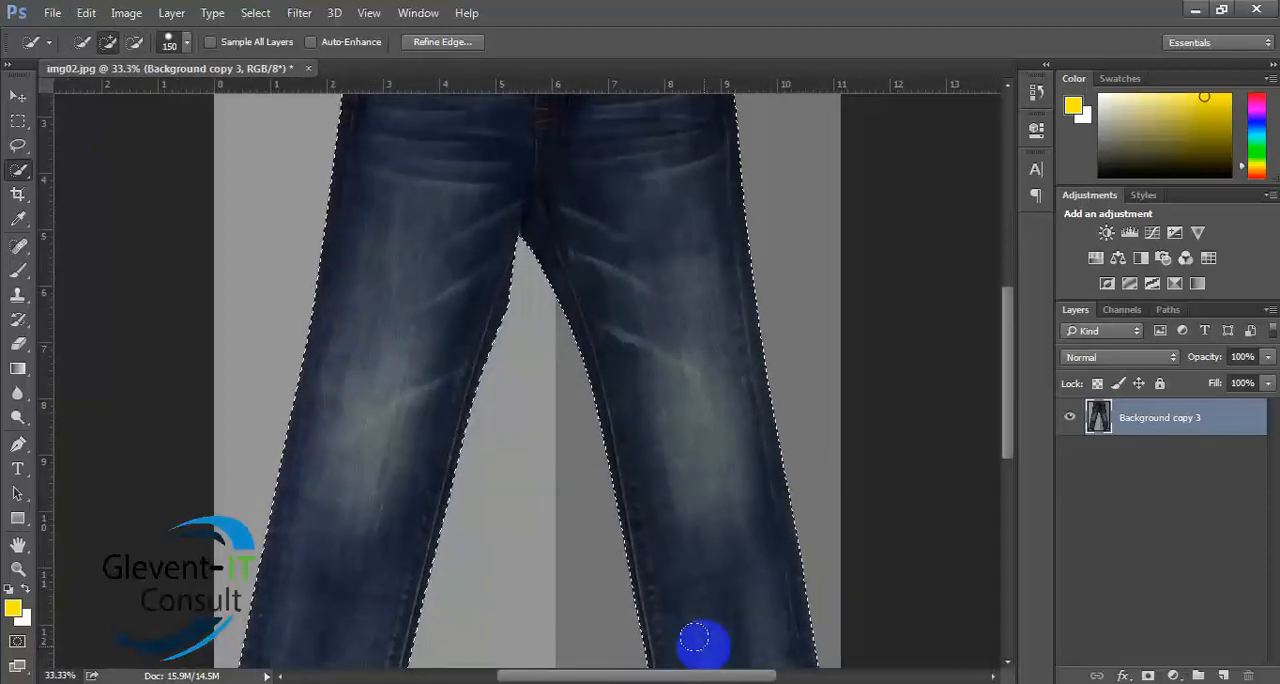
pyautogui.moveTo(704, 583); pyautogui.dragTo(694, 223)
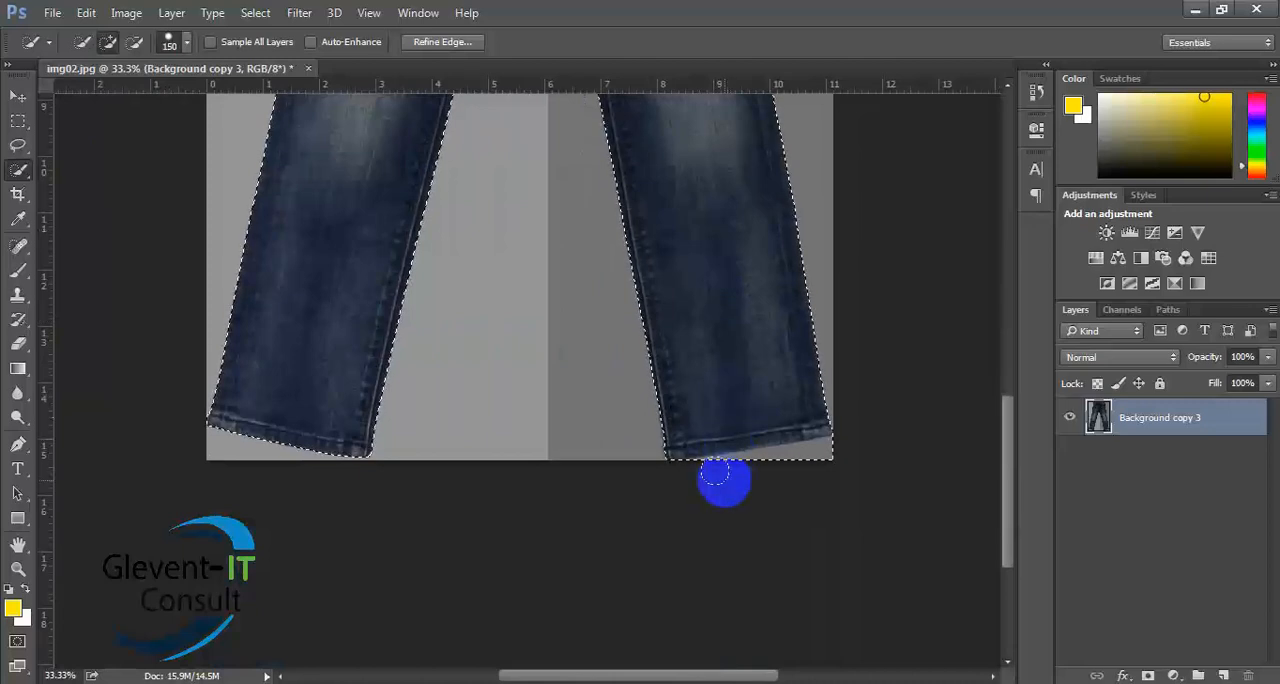
pyautogui.press('[')
pyautogui.press('[')
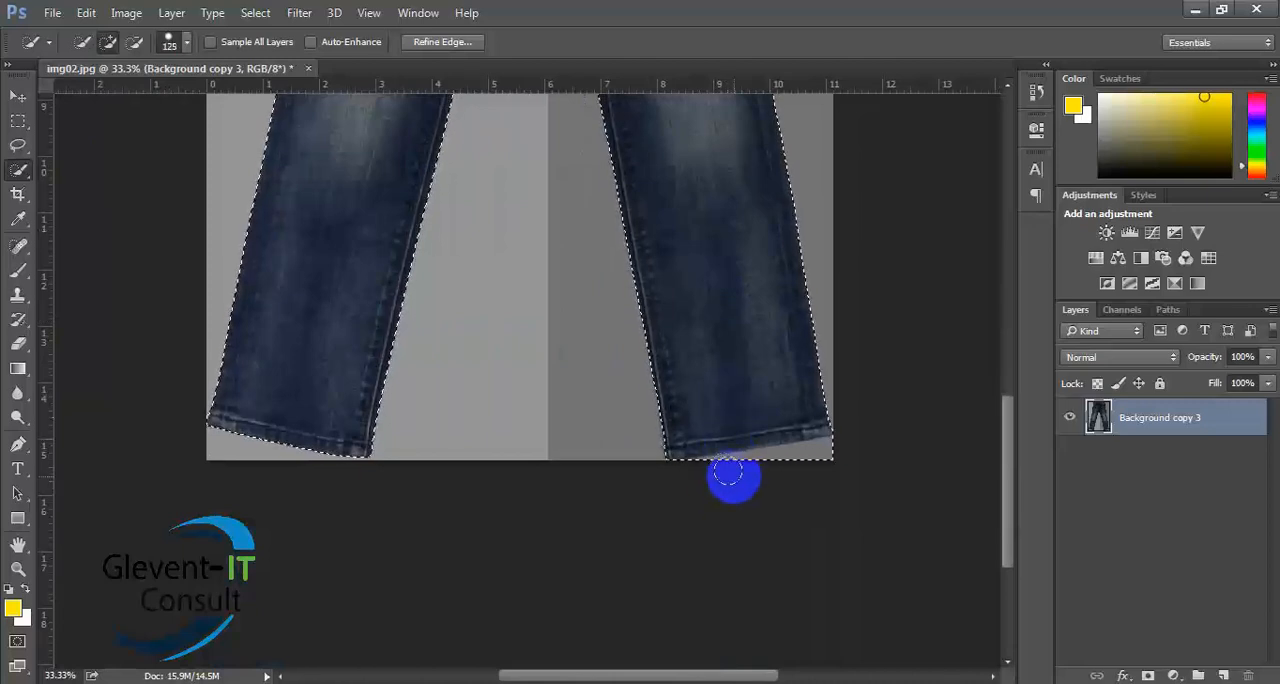
pyautogui.press('[')
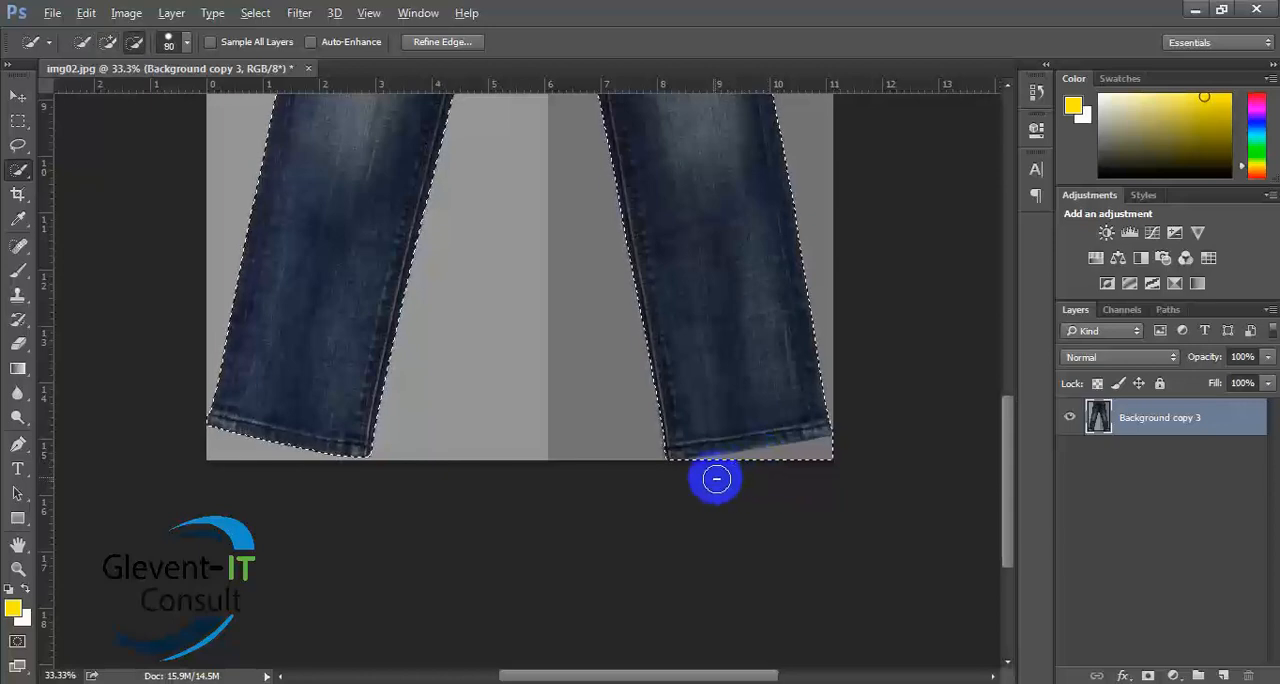
pyautogui.press('[')
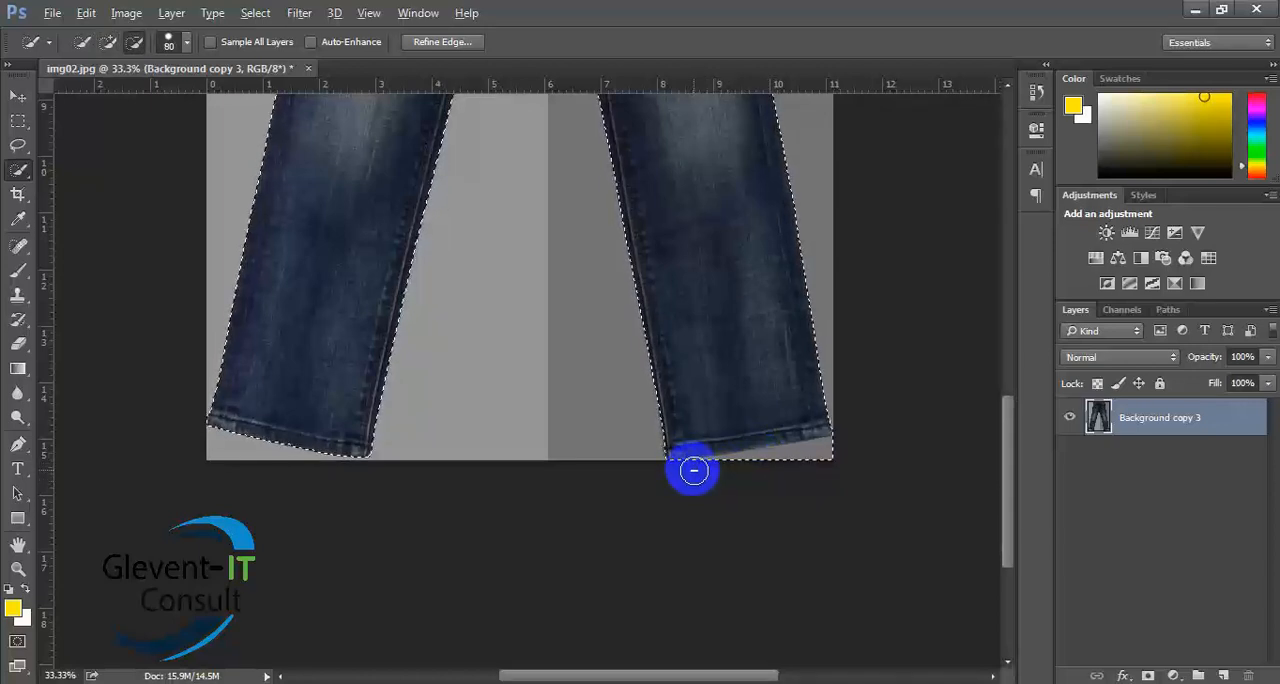
pyautogui.moveTo(695, 471); pyautogui.dragTo(806, 471)
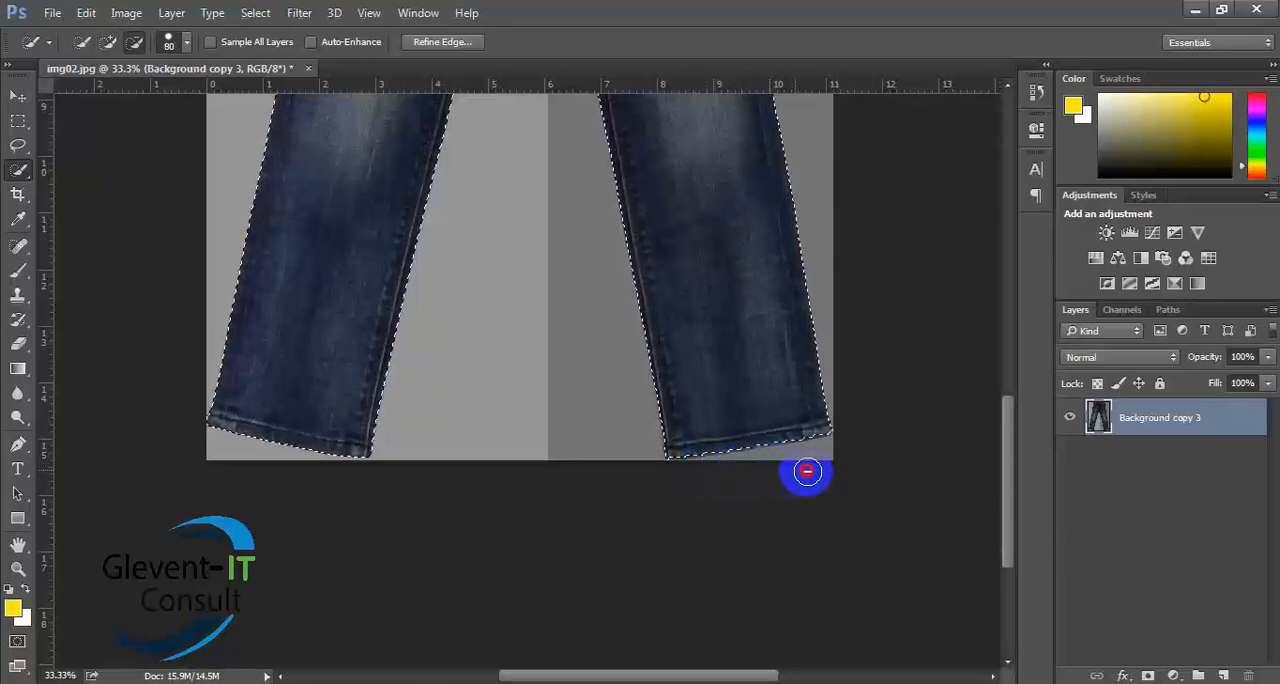
# - Subtract the background strip above the waistband from the jeans selection, following the waistband's upper edge
pyautogui.scroll(10, 839, 471)
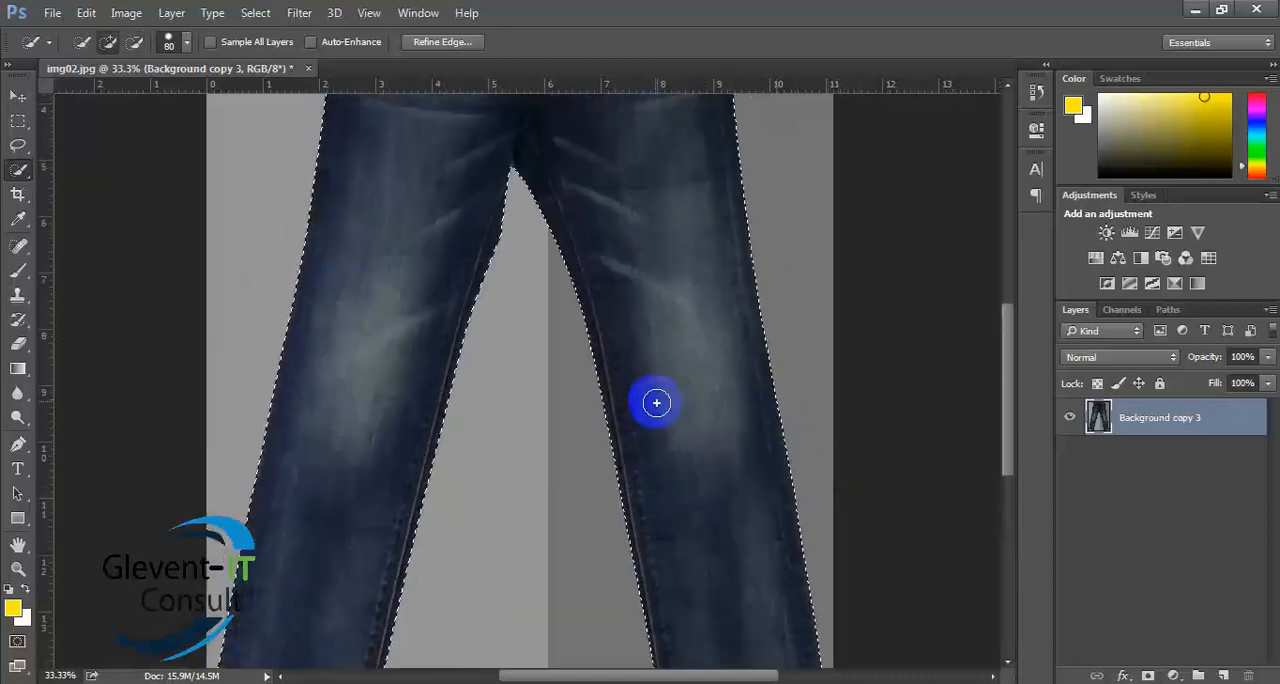
pyautogui.scroll(5, 654, 387)
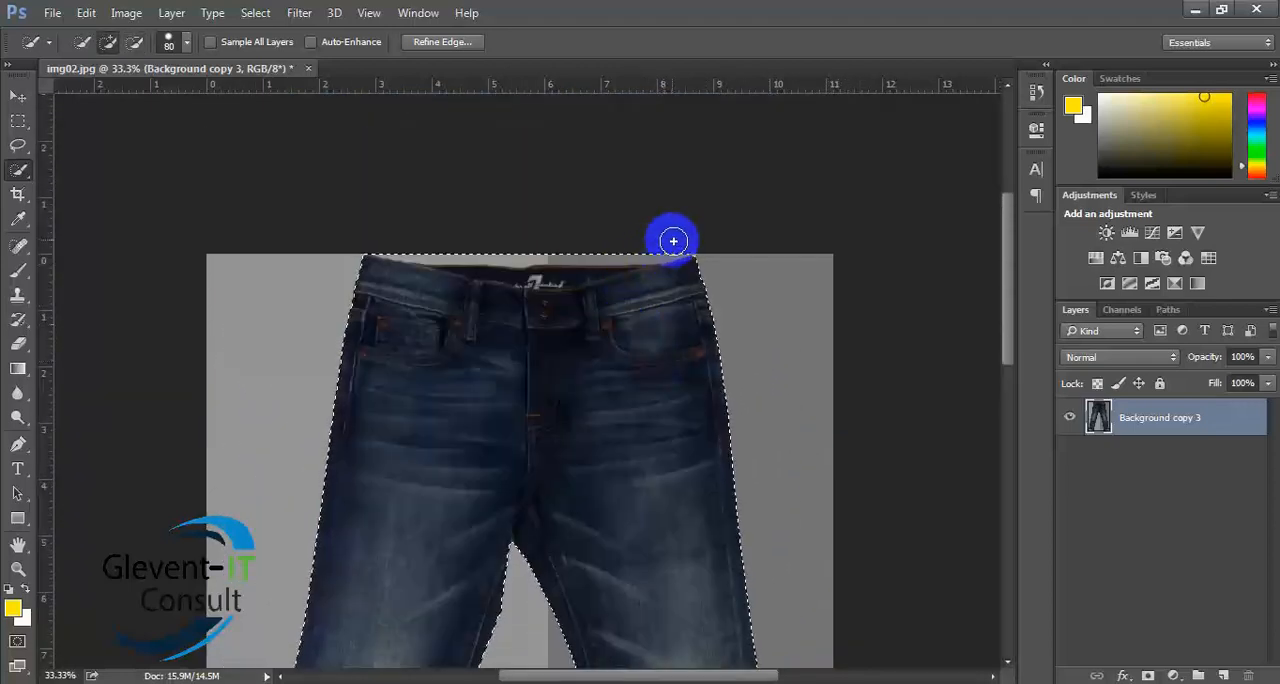
pyautogui.press('alt')
pyautogui.moveTo(686, 237); pyautogui.dragTo(485, 249)
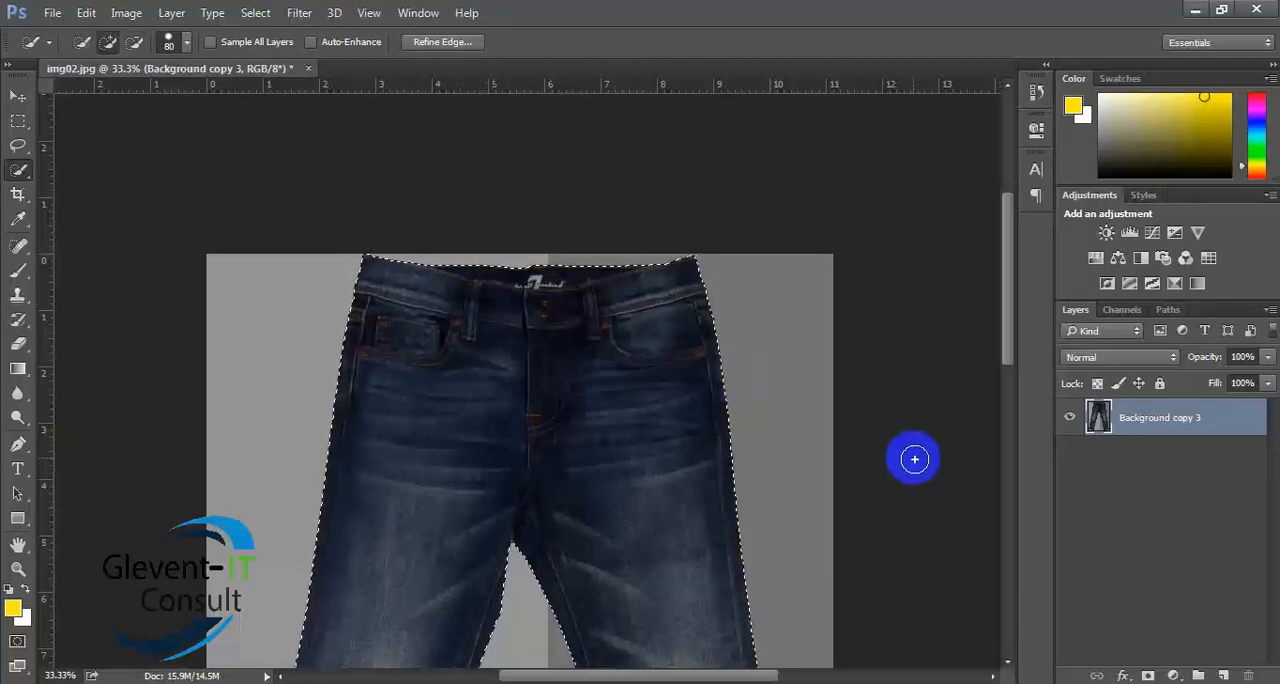
# - Add a new empty layer above Background copy 3 and try to copy the selected area from it to another layer
pyautogui.scroll(-3, 770, 409)
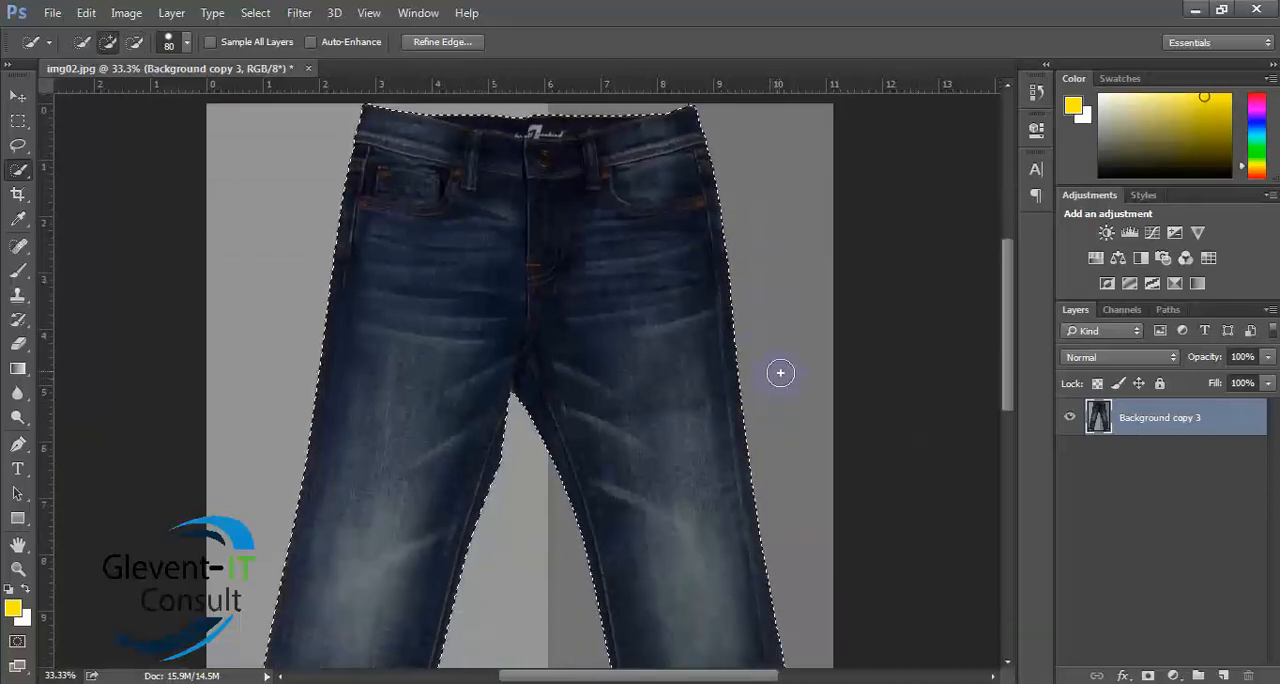
pyautogui.click(1222, 675)
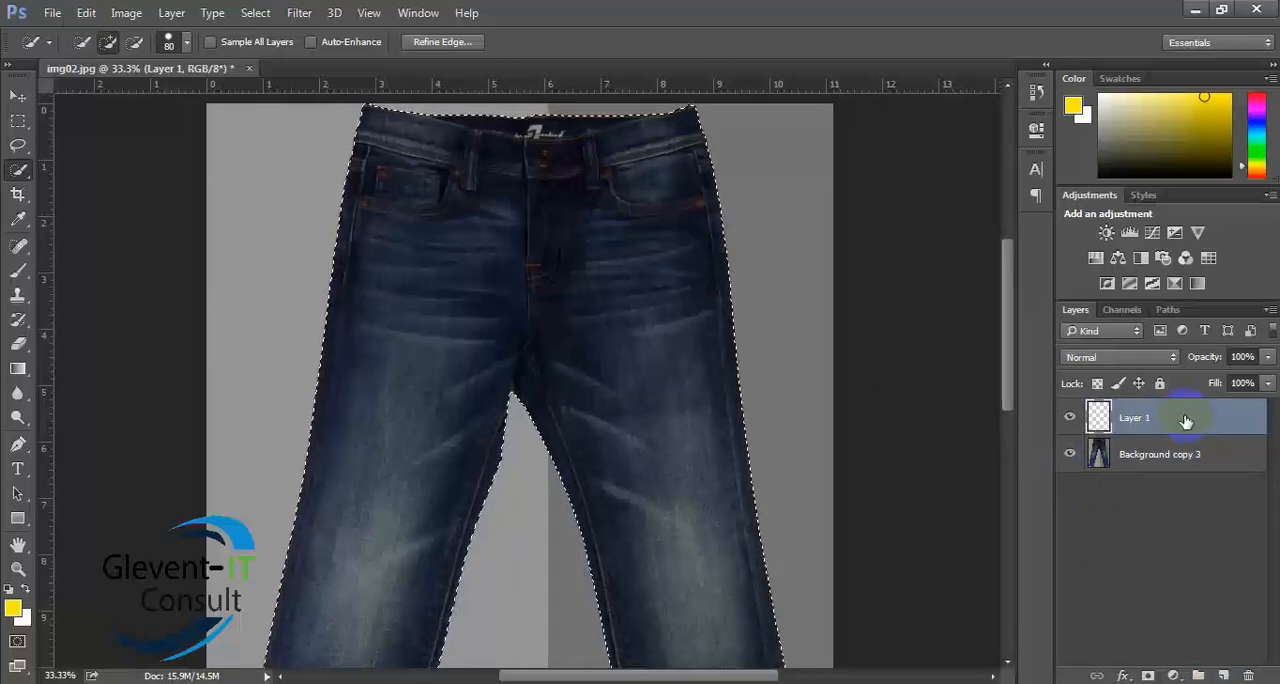
pyautogui.hotkey('ctrl', 'j')
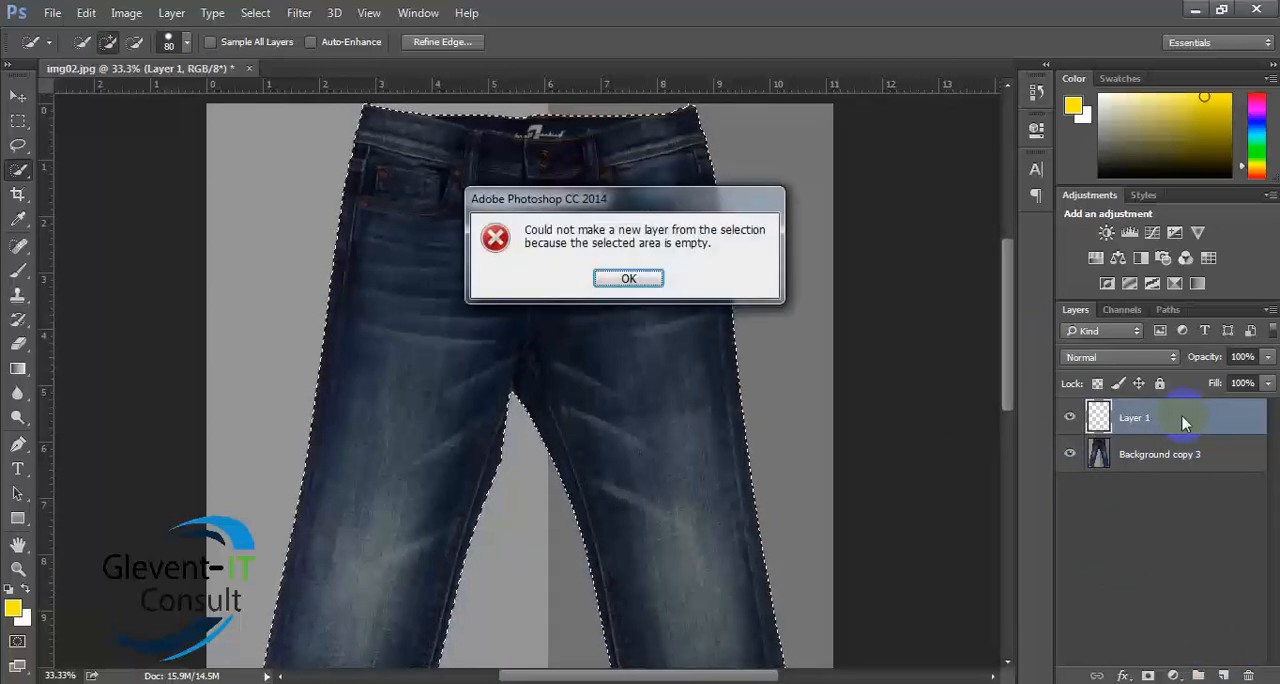
pyautogui.click(622, 278)
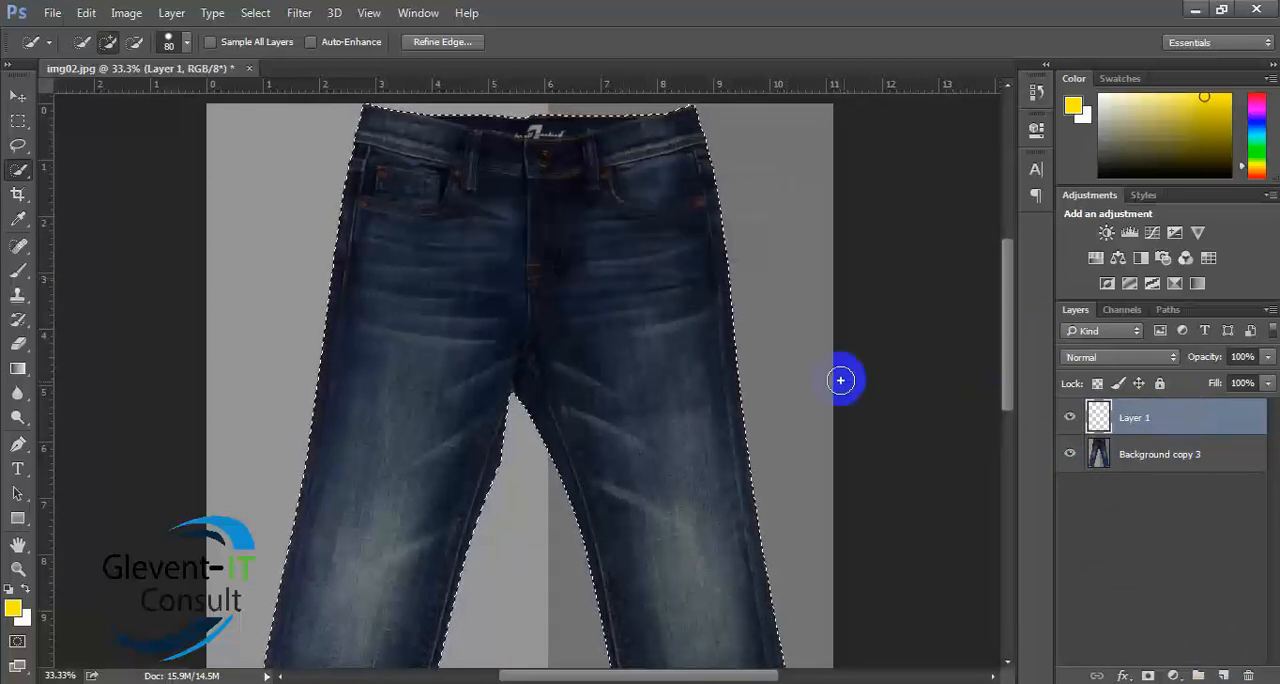
# - Hide Layer 1, copy the selected jeans from Background copy 3 to a new layer, and hide Background copy 3 to isolate the cutout
pyautogui.click(1069, 417)
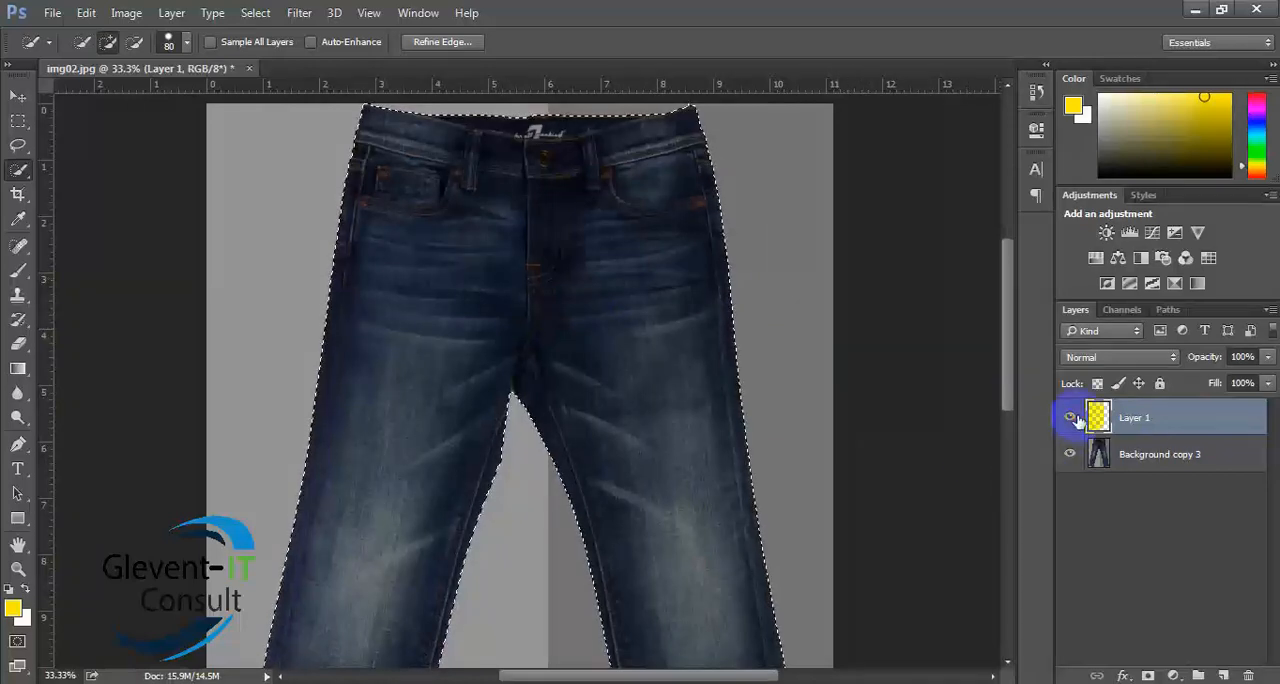
pyautogui.click(1157, 460)
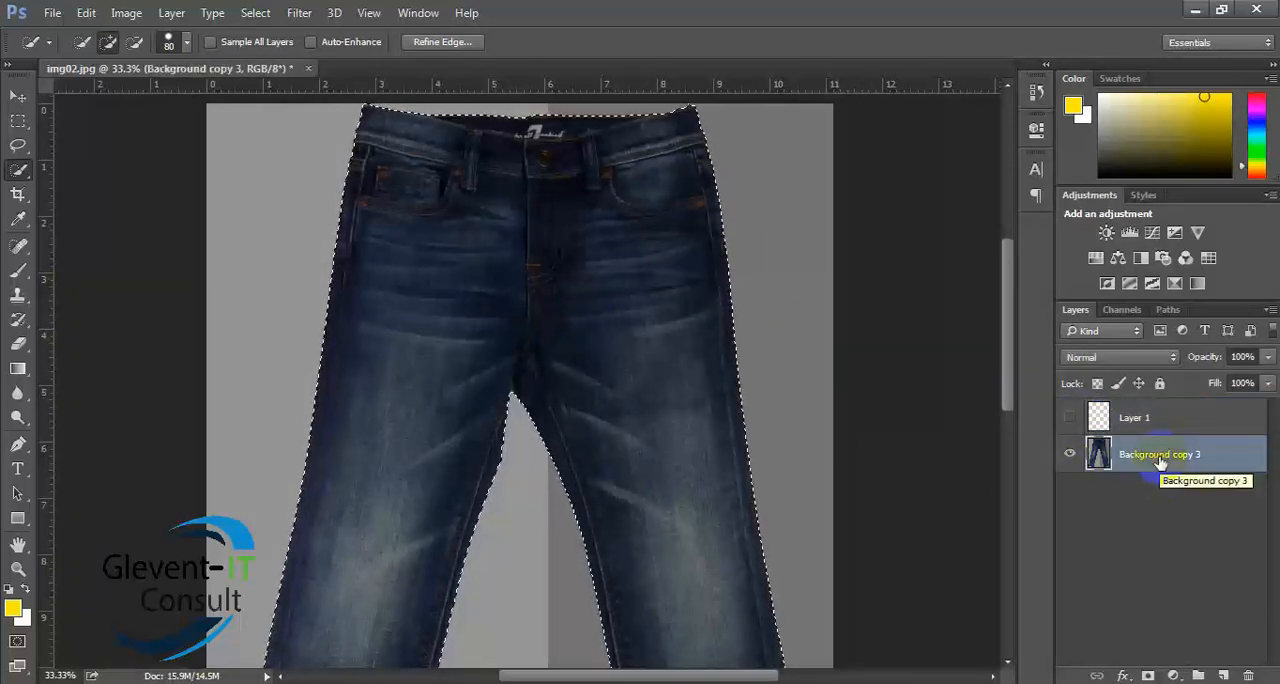
pyautogui.hotkey('ctrl', 'j')
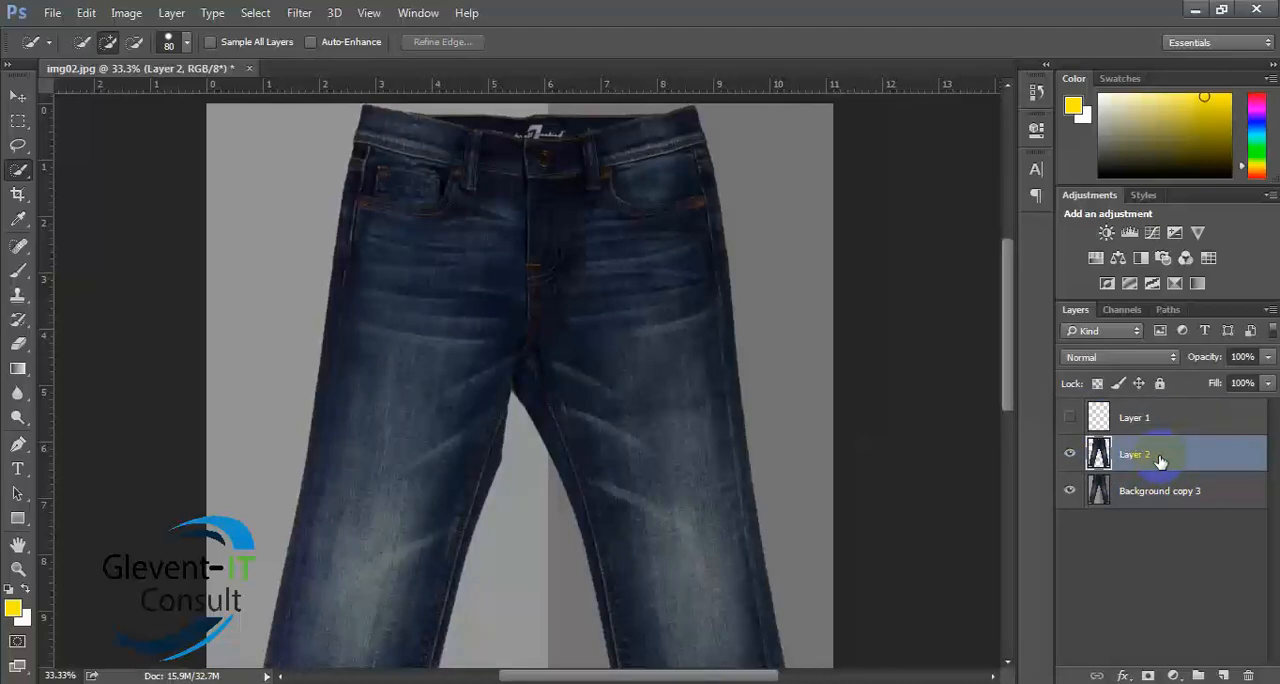
pyautogui.click(1069, 492)
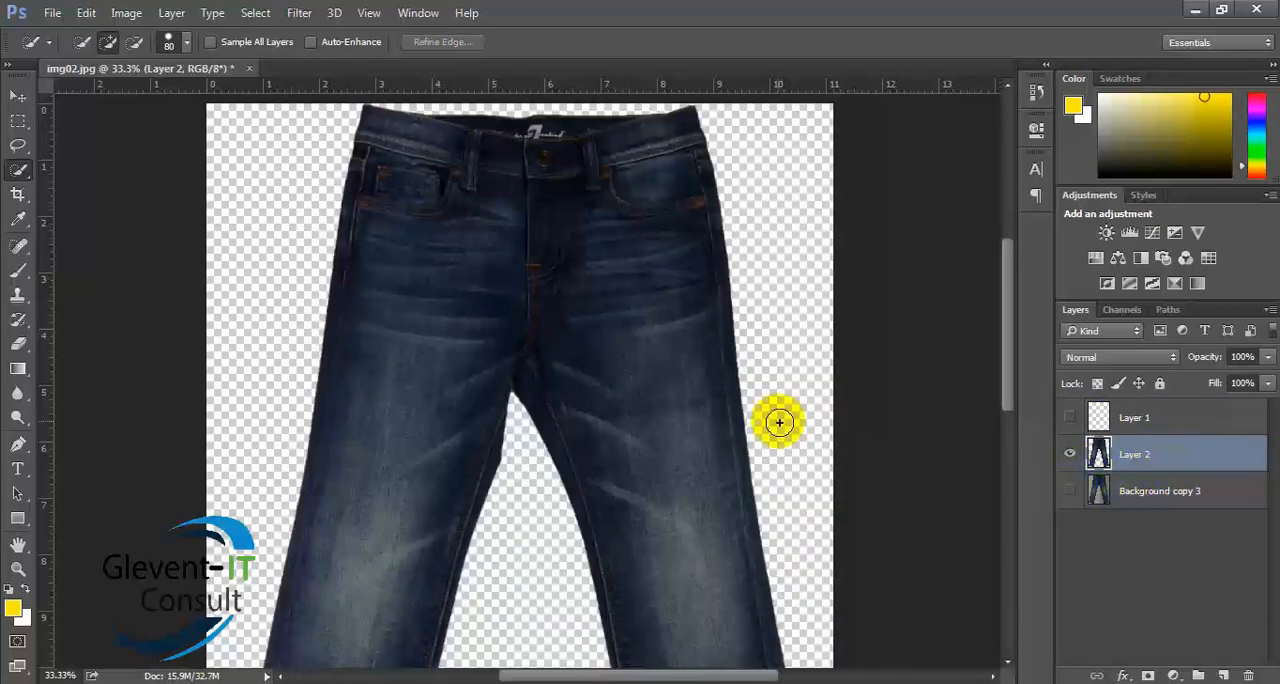
pyautogui.hotkey('ctrl', '0')
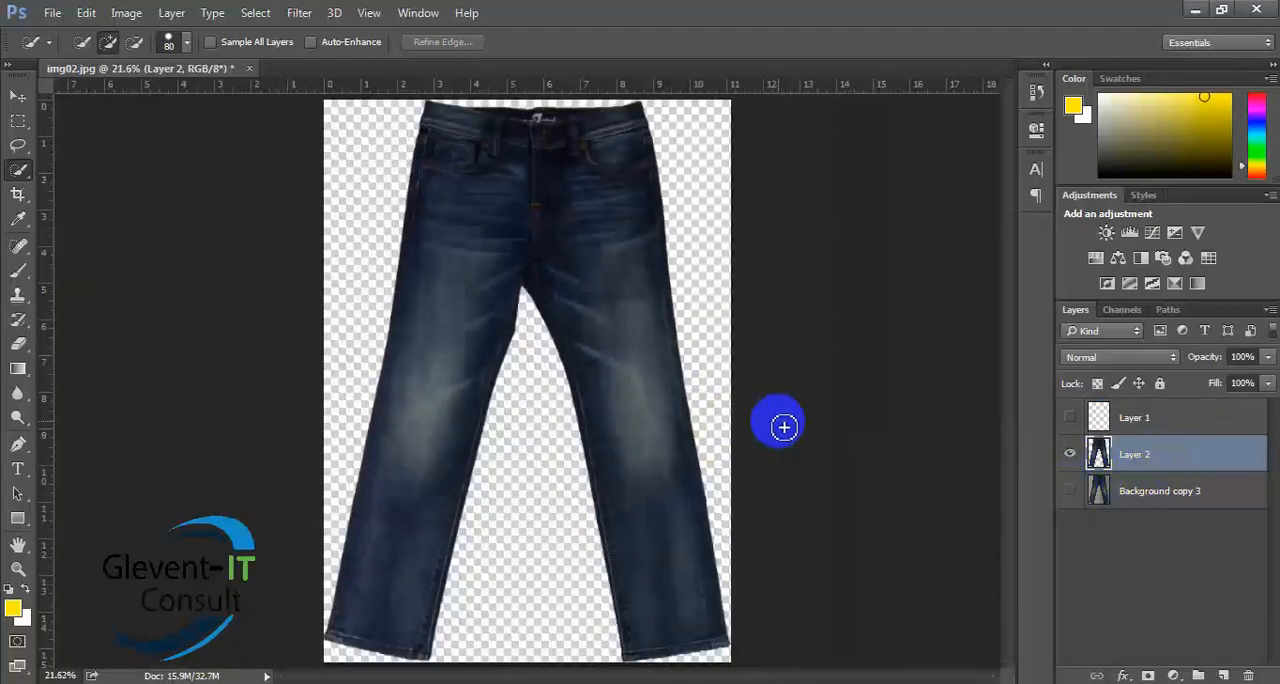
pyautogui.hotkey('ctrl', '-')
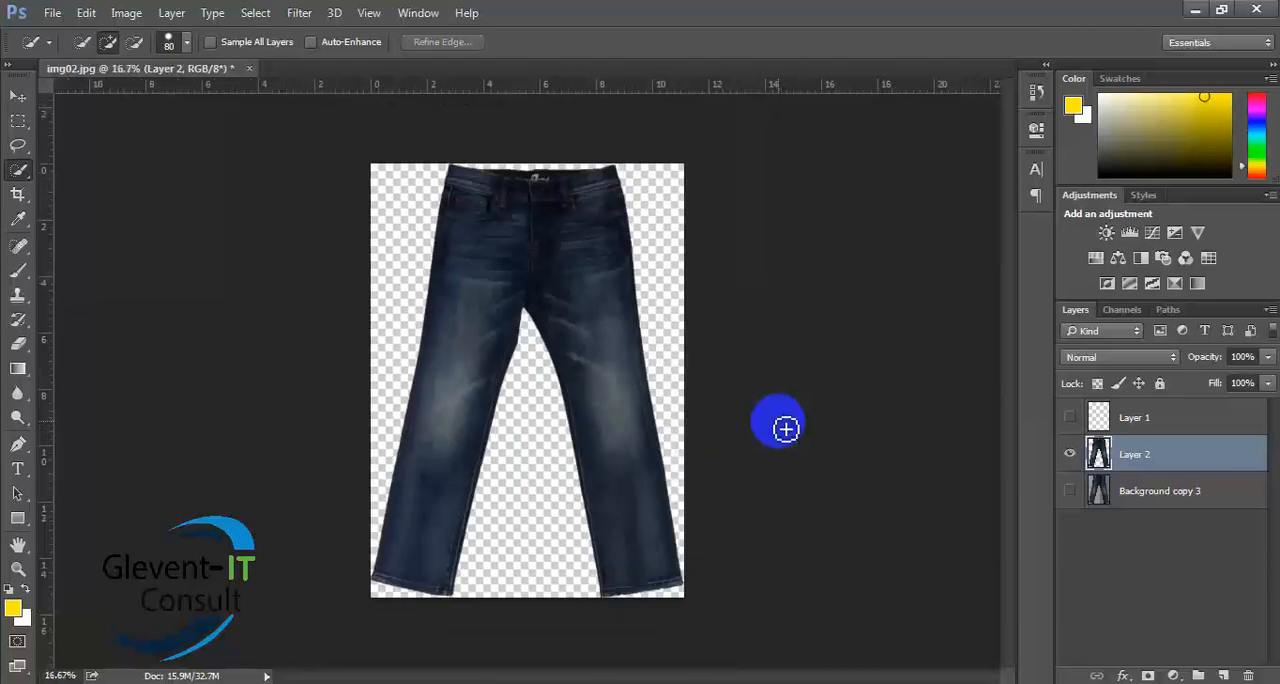
# - Show Background copy 3 again, hide the jeans cutout on Layer 2, and make Layer 1 the active layer
pyautogui.click(1070, 491)
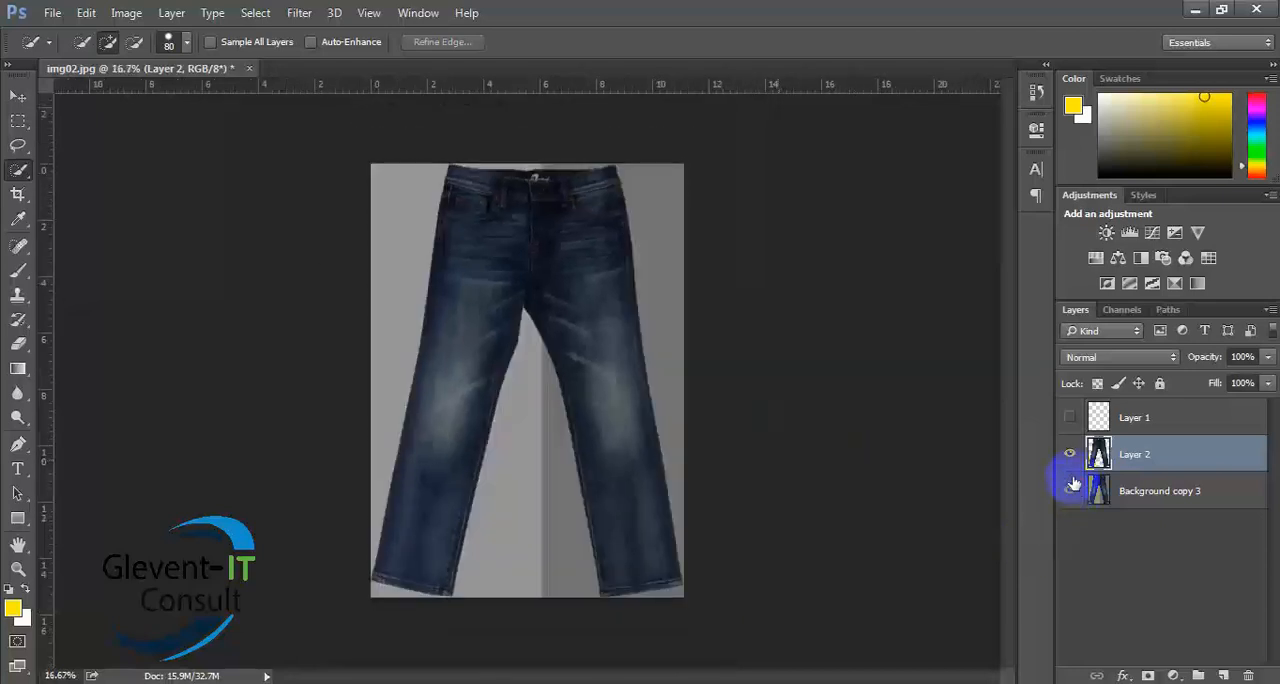
pyautogui.click(1071, 458)
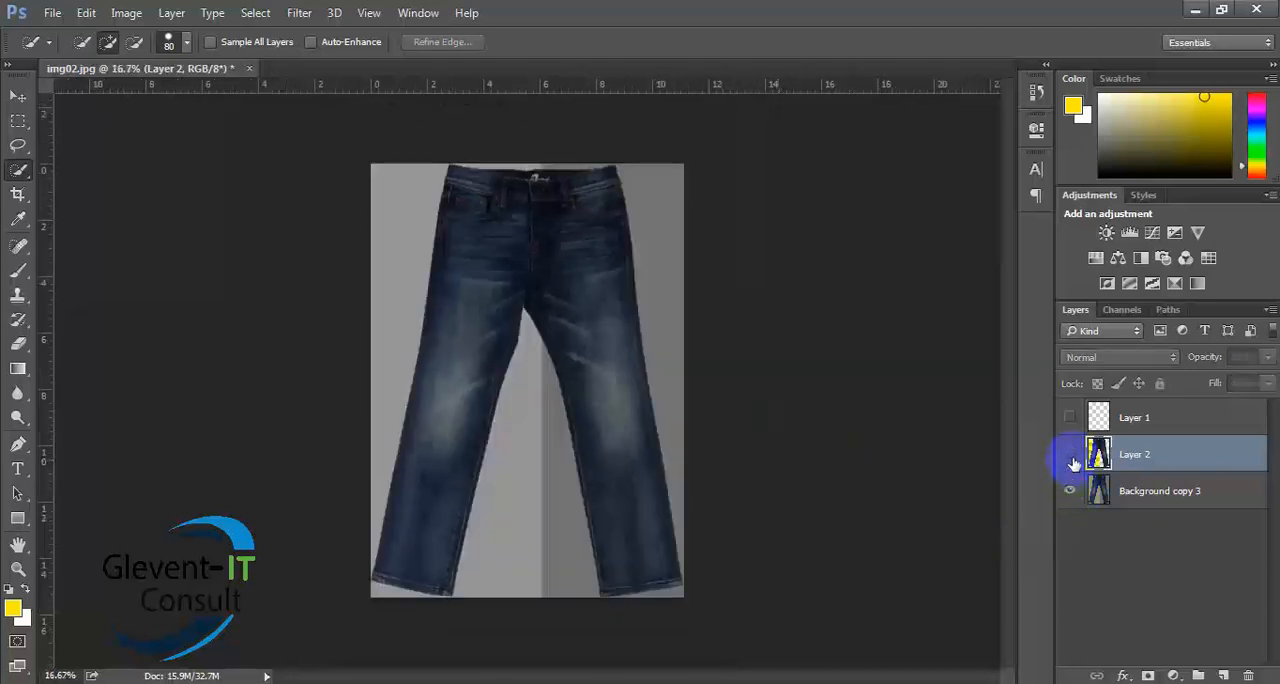
pyautogui.click(1143, 422)
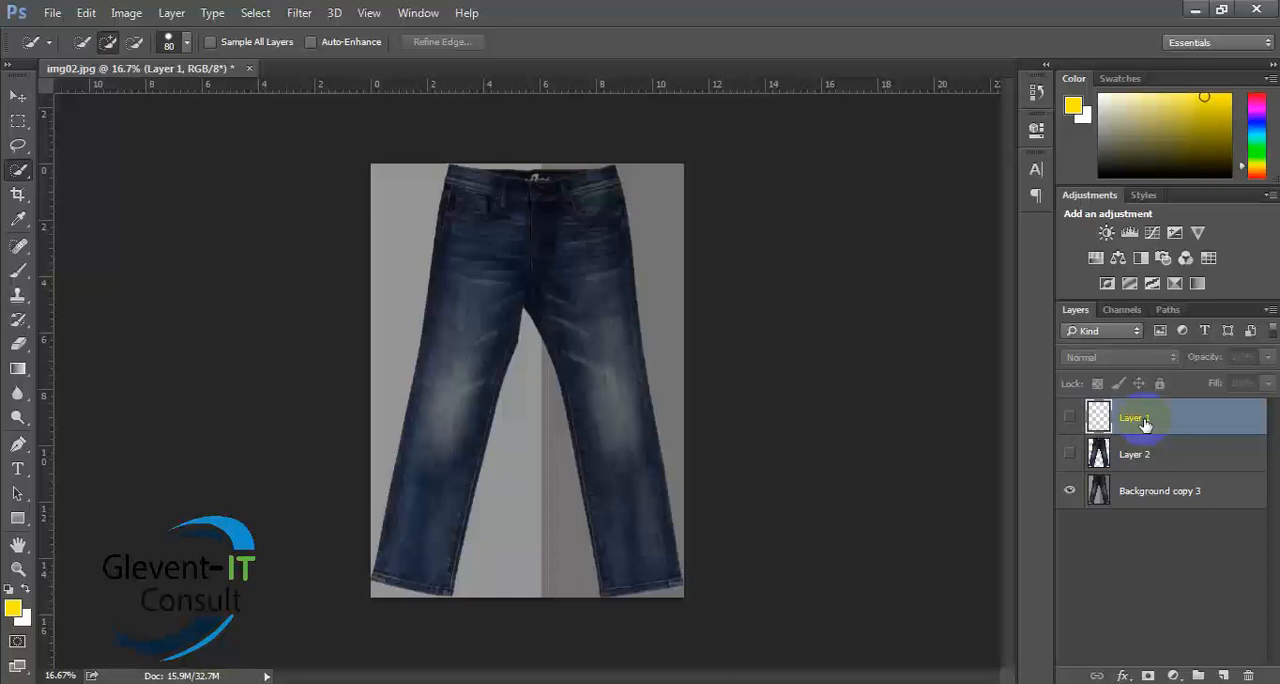
# - Undo the jeans cutout layer and the empty layer, back to the jeans selection on Background copy 3 alone
pyautogui.hotkey('ctrl', 'alt', 'z')
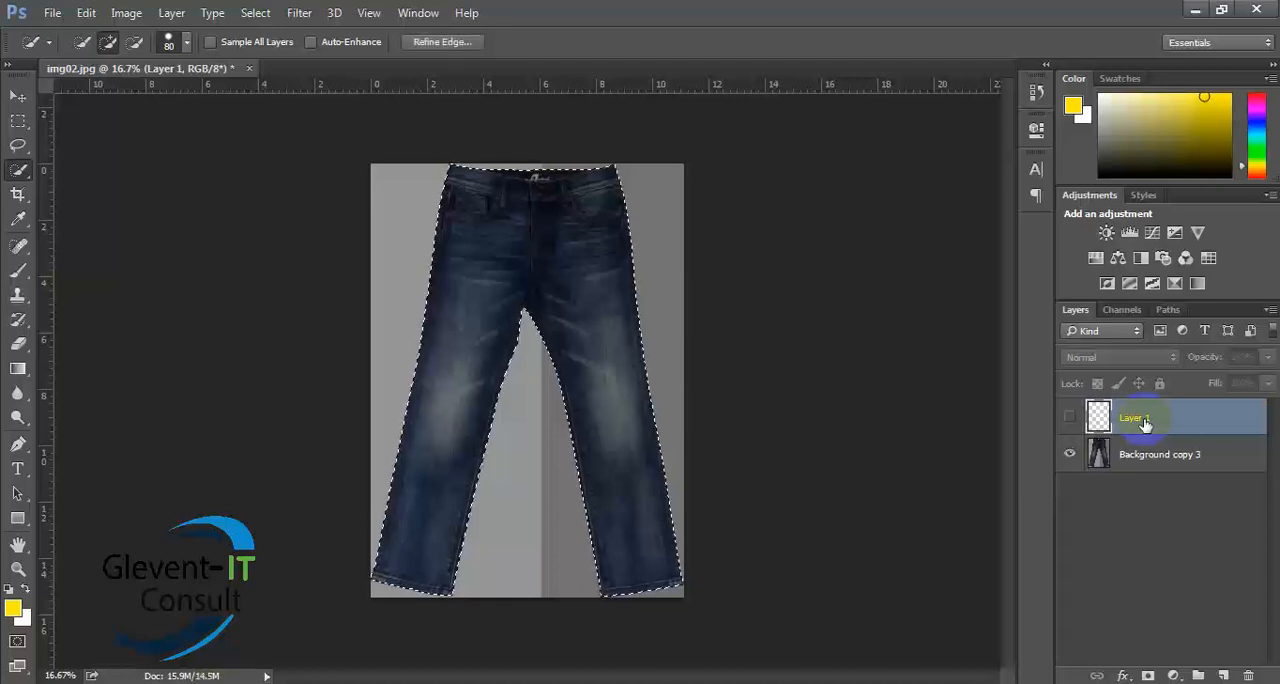
pyautogui.hotkey('ctrl', 'alt', 'z')
pyautogui.hotkey('ctrl', 'alt', 'z')
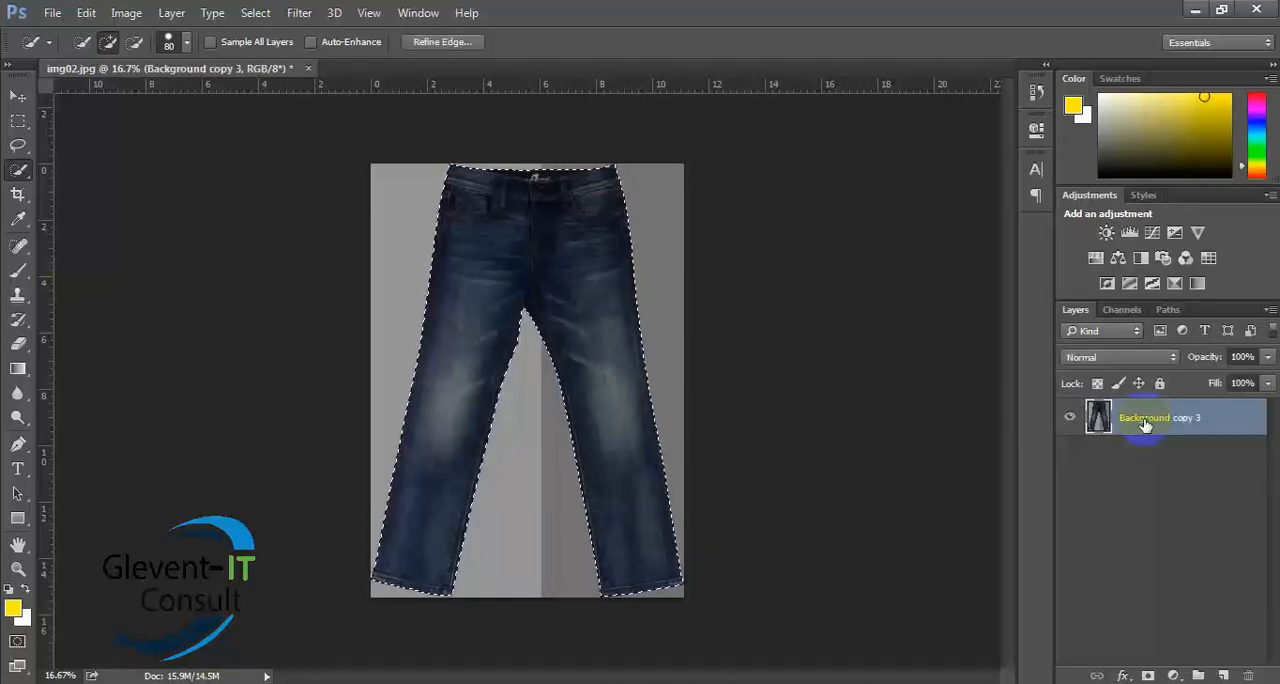
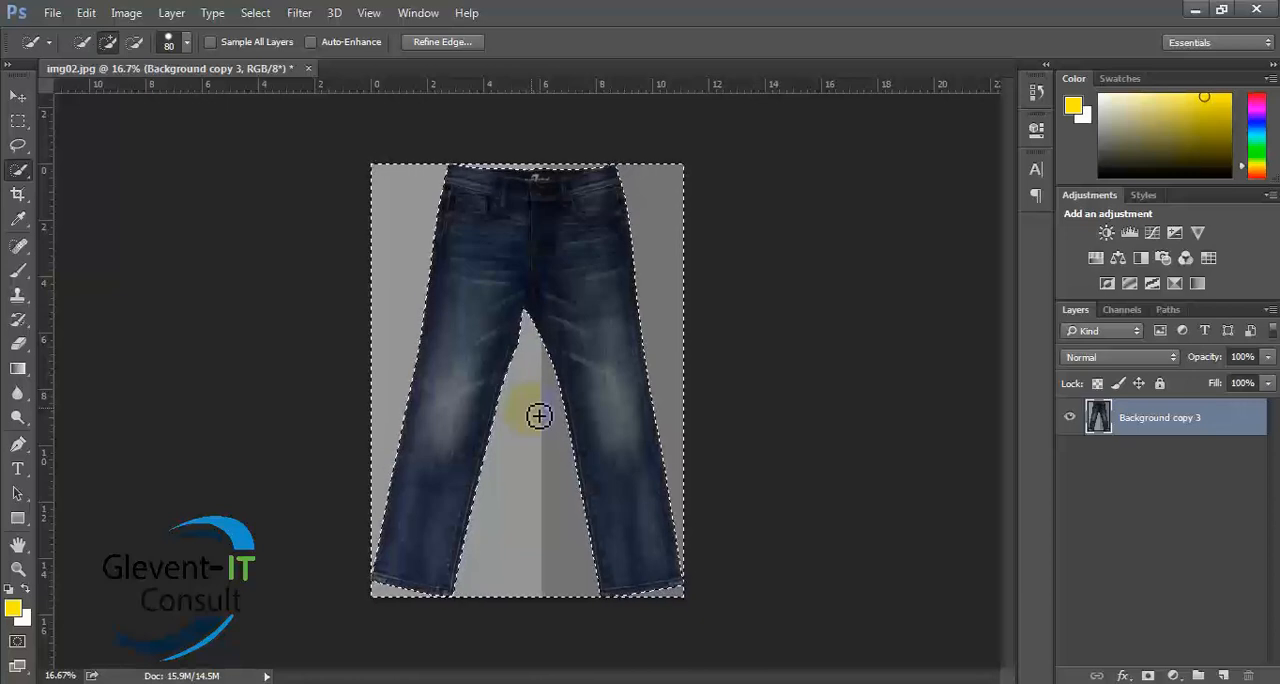
# - Try deleting the inverted selection around the jeans on Background copy 3, and revert to the original jeans selection
pyautogui.press('Delete')
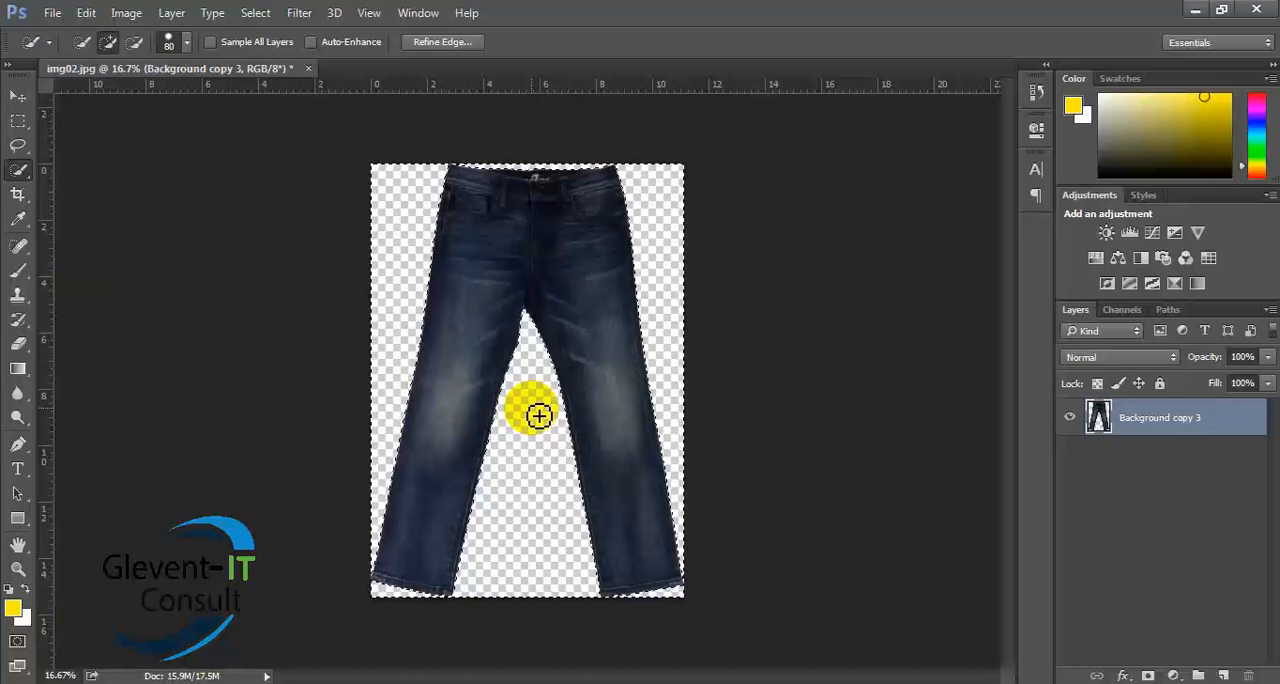
pyautogui.hotkey('ctrl', 'z')
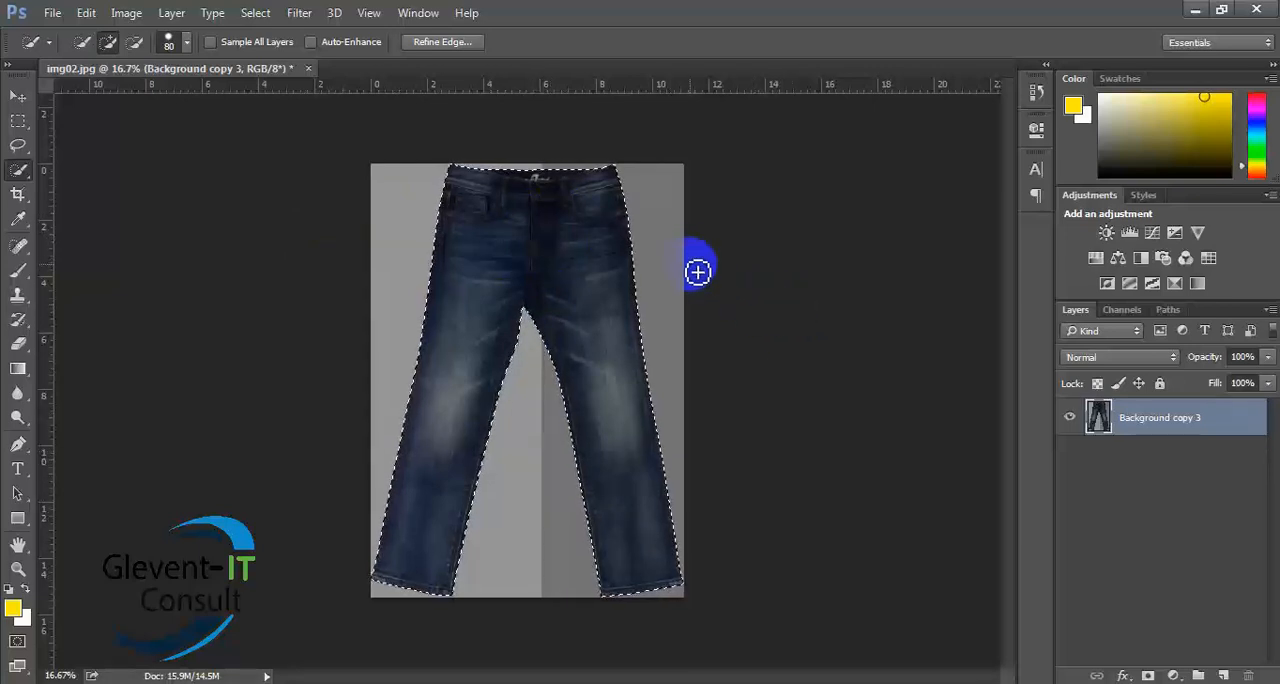
# - Create a new U.S. Paper Letter document, 8.5 by 11 inches at 300 pixels/inch, RGB Color with white background contents
pyautogui.click(14, 96)
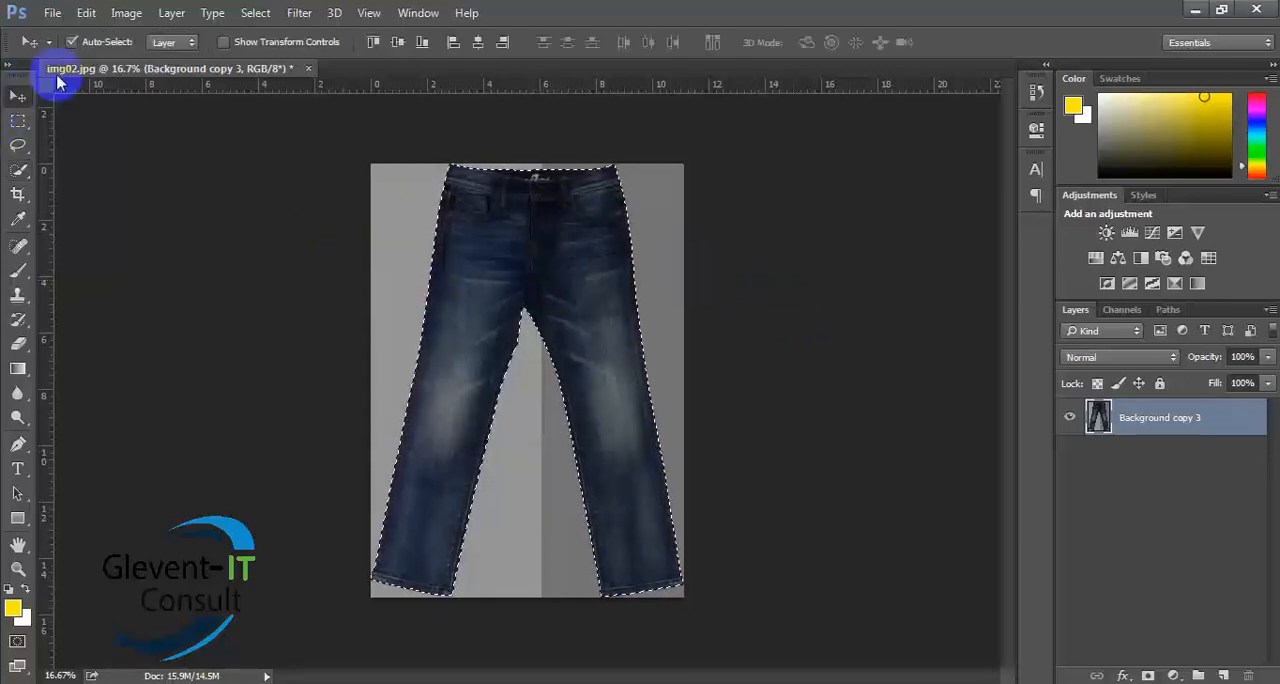
pyautogui.click(52, 13)
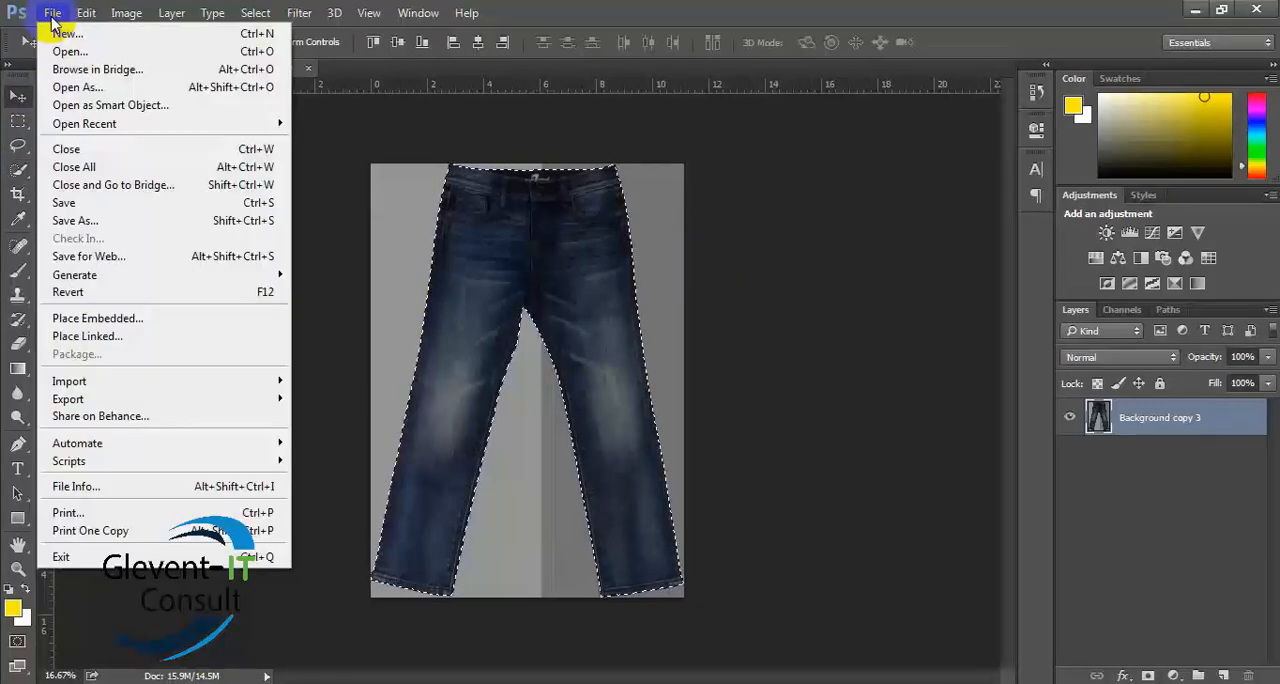
pyautogui.click(64, 36)
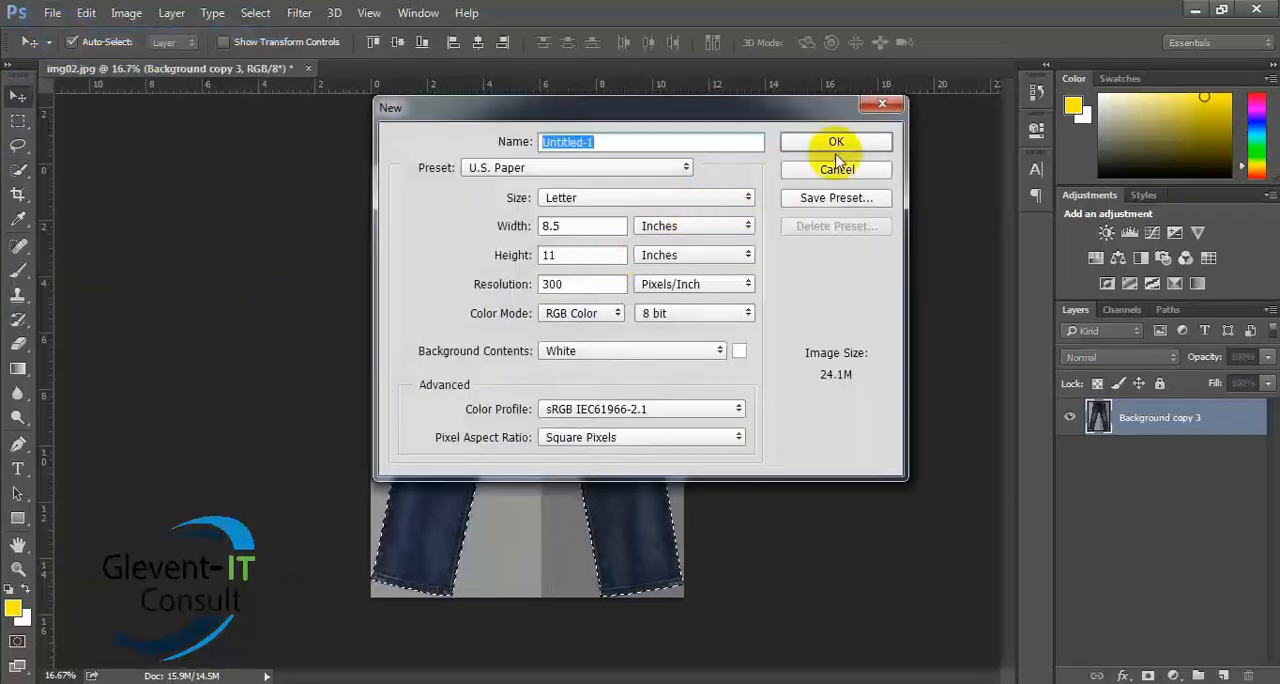
pyautogui.click(835, 145)
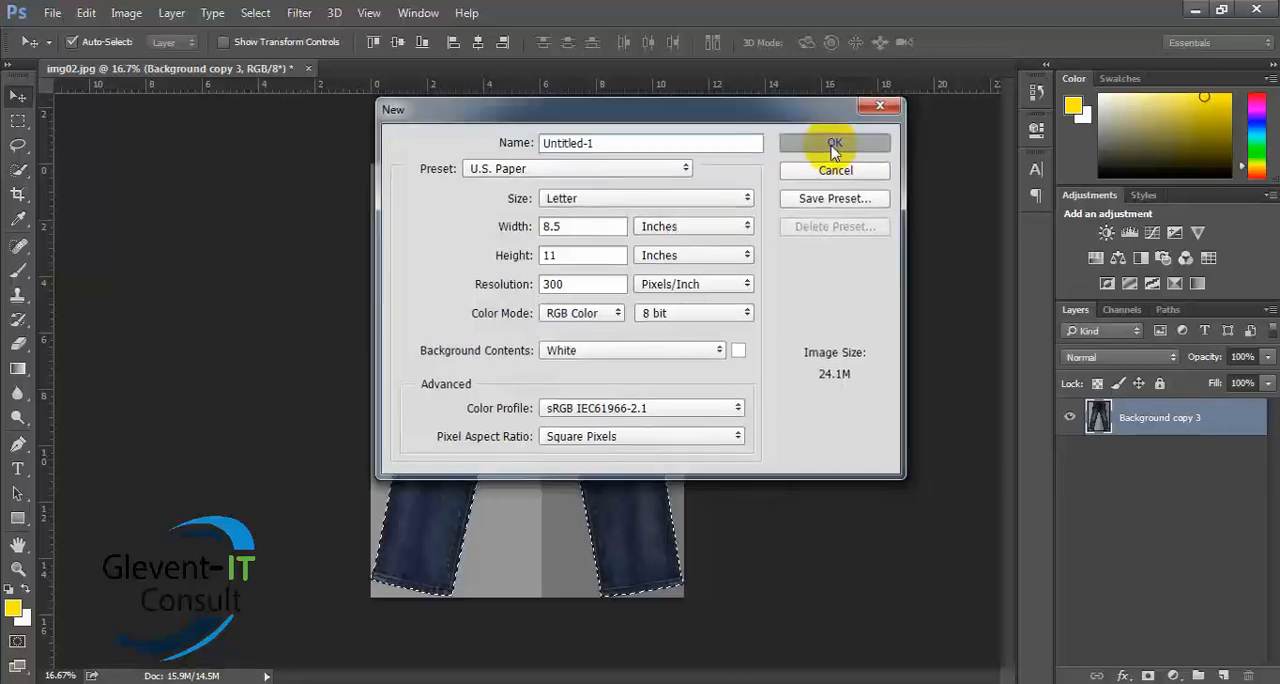
# - Copy the selected jeans from img02.jpg into Untitled-1 and position them near the middle of the page
pyautogui.click(222, 80)
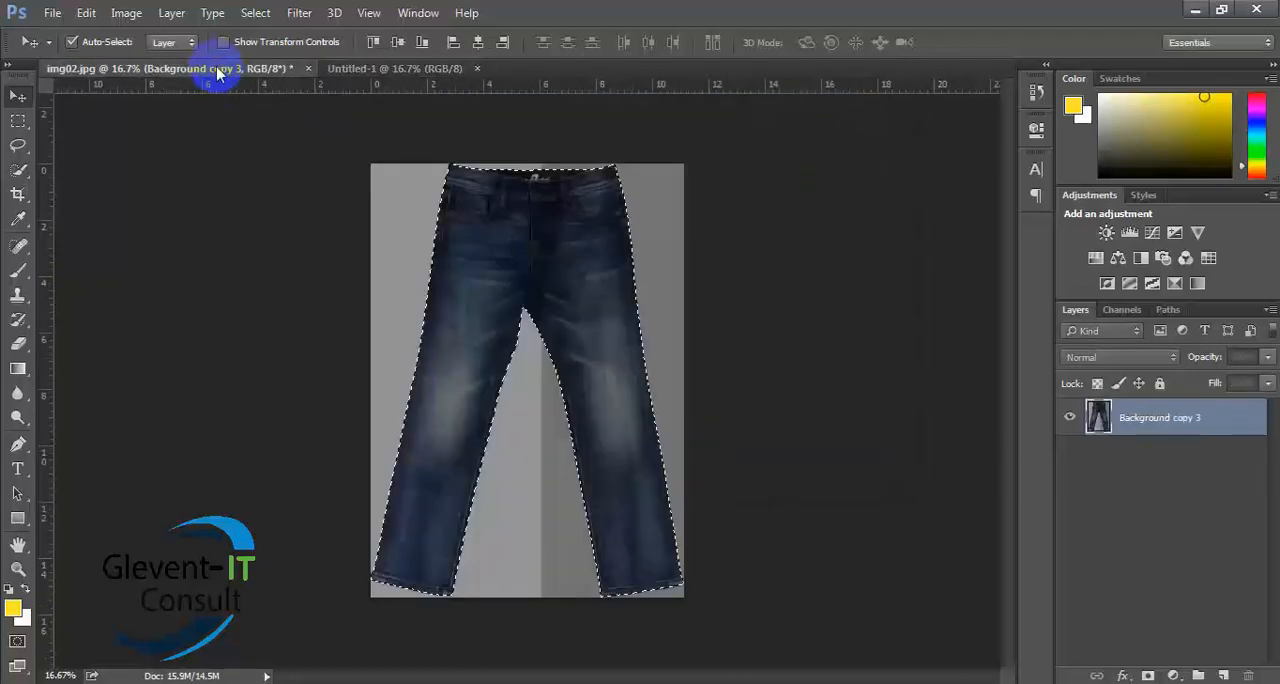
pyautogui.moveTo(587, 270); pyautogui.dragTo(598, 230)
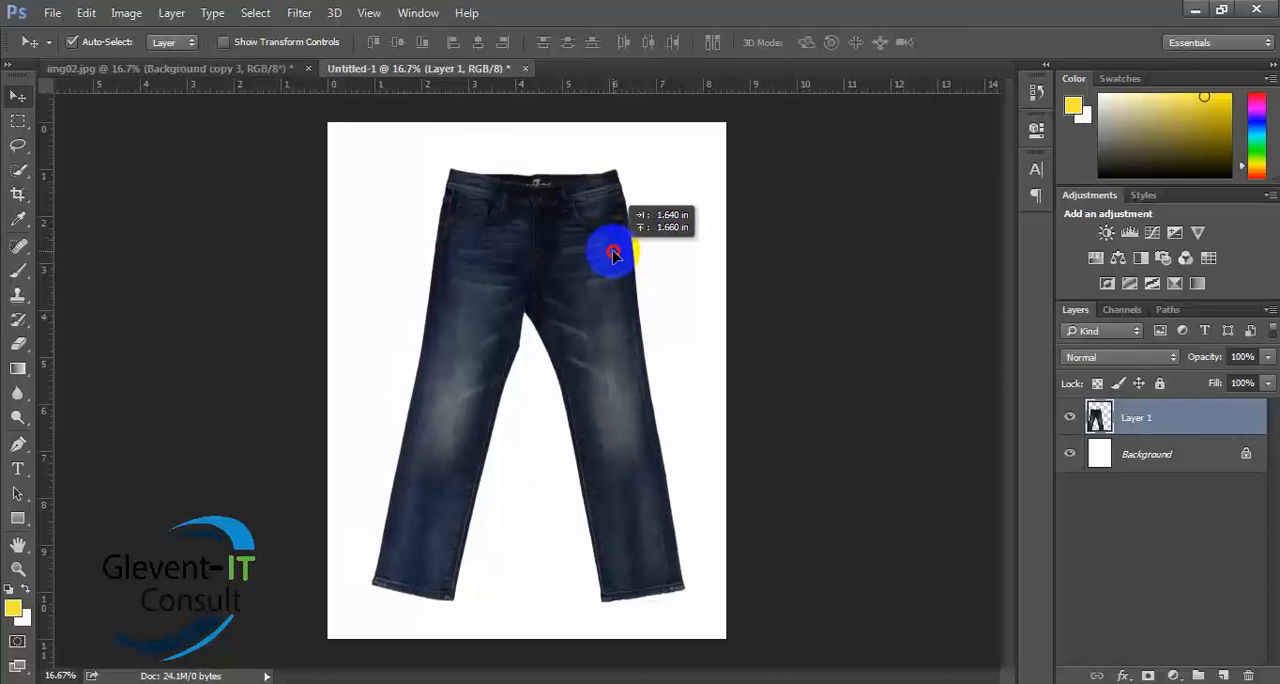
pyautogui.moveTo(613, 254); pyautogui.dragTo(614, 262)
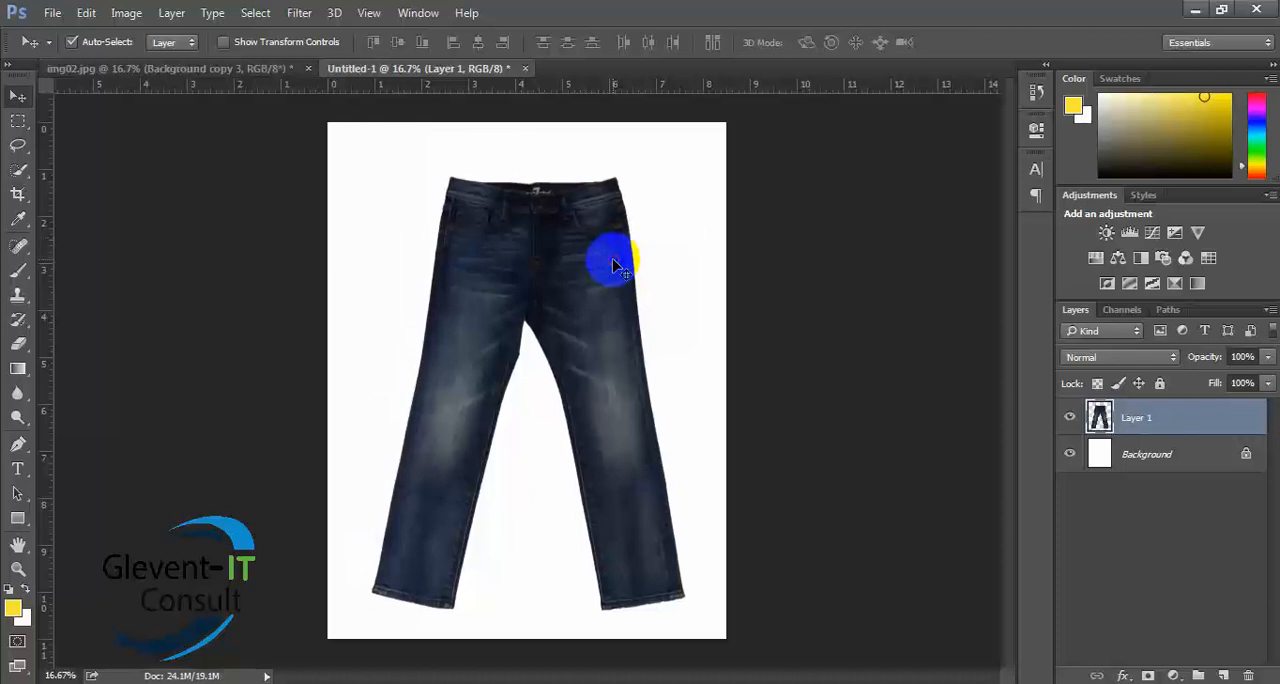
# - Return to img02.jpg, duplicate the Background copy 3 layer, and delete the duplicate
pyautogui.click(215, 70)
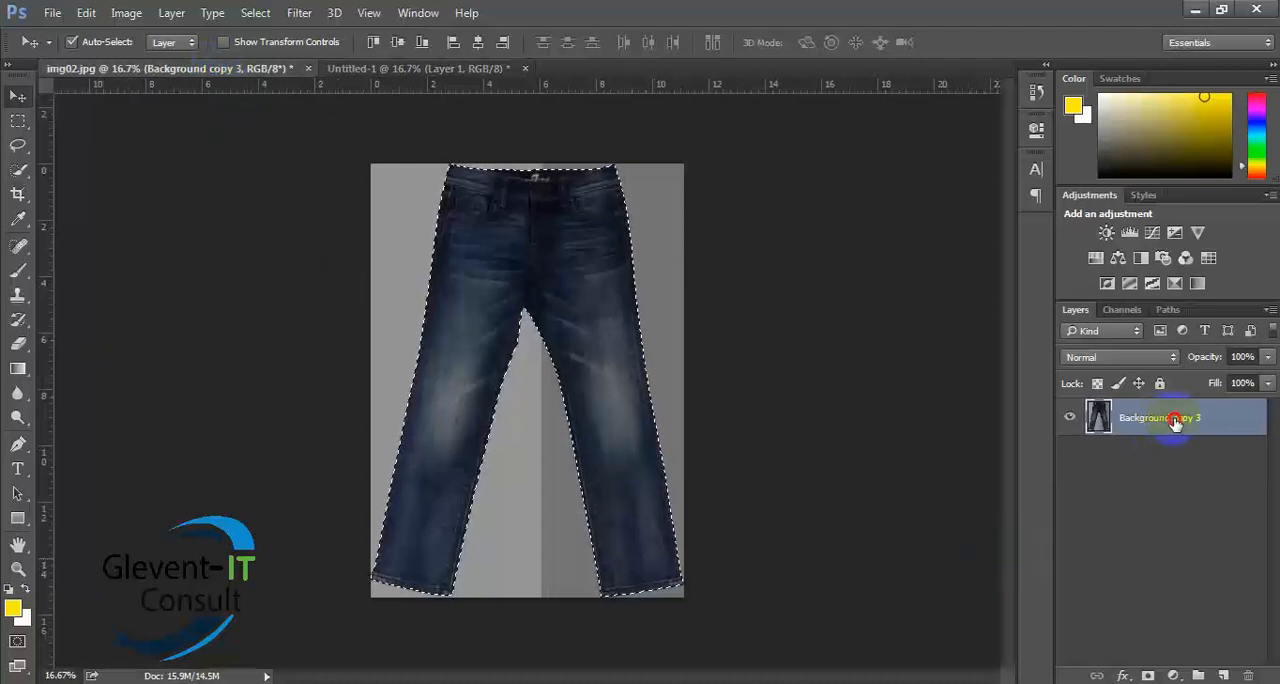
pyautogui.moveTo(1160, 436); pyautogui.dragTo(1224, 675)
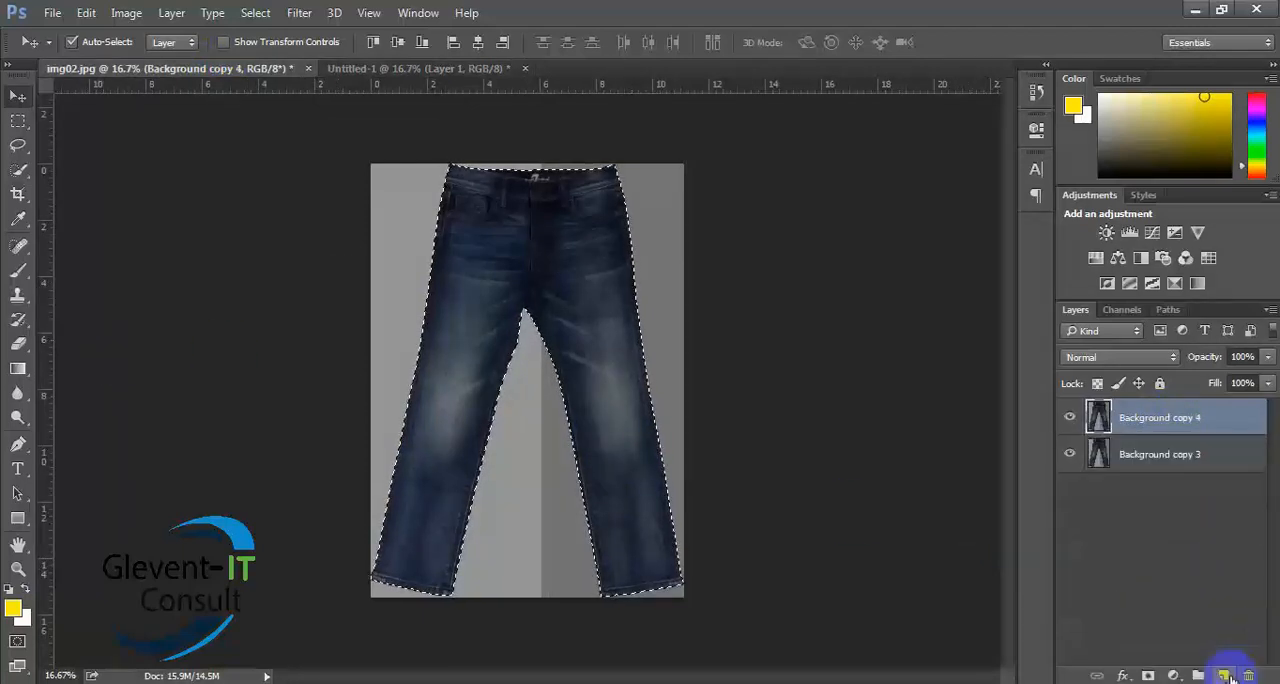
pyautogui.click(1075, 455)
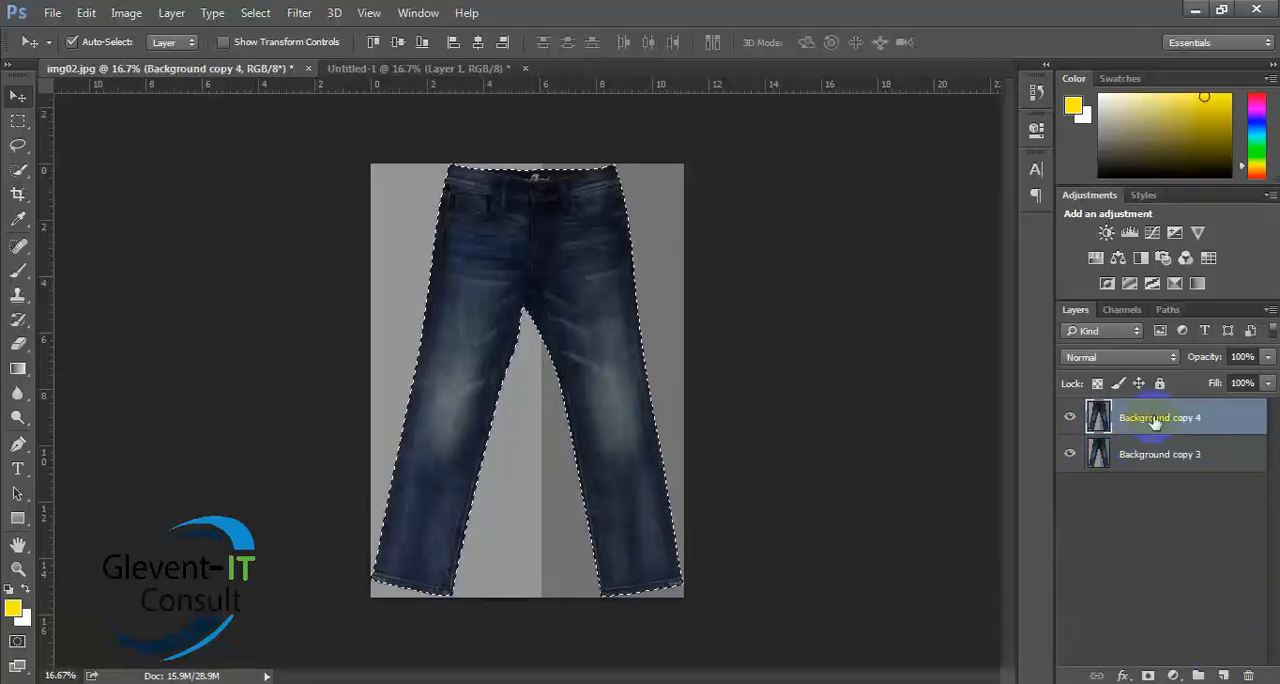
pyautogui.click(1248, 675)
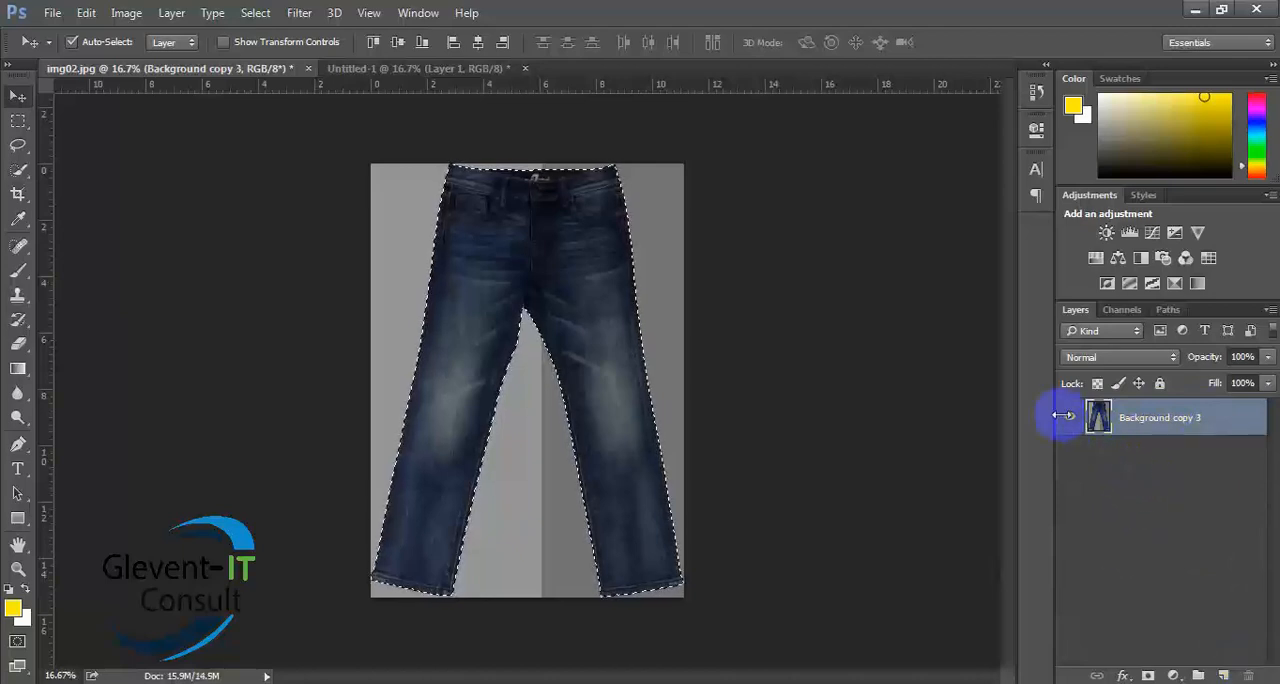
# - Copy the selected jeans to a new layer, check the cutout with Background copy 3 hidden, and undo the copying
pyautogui.hotkey('ctrl', 'j')
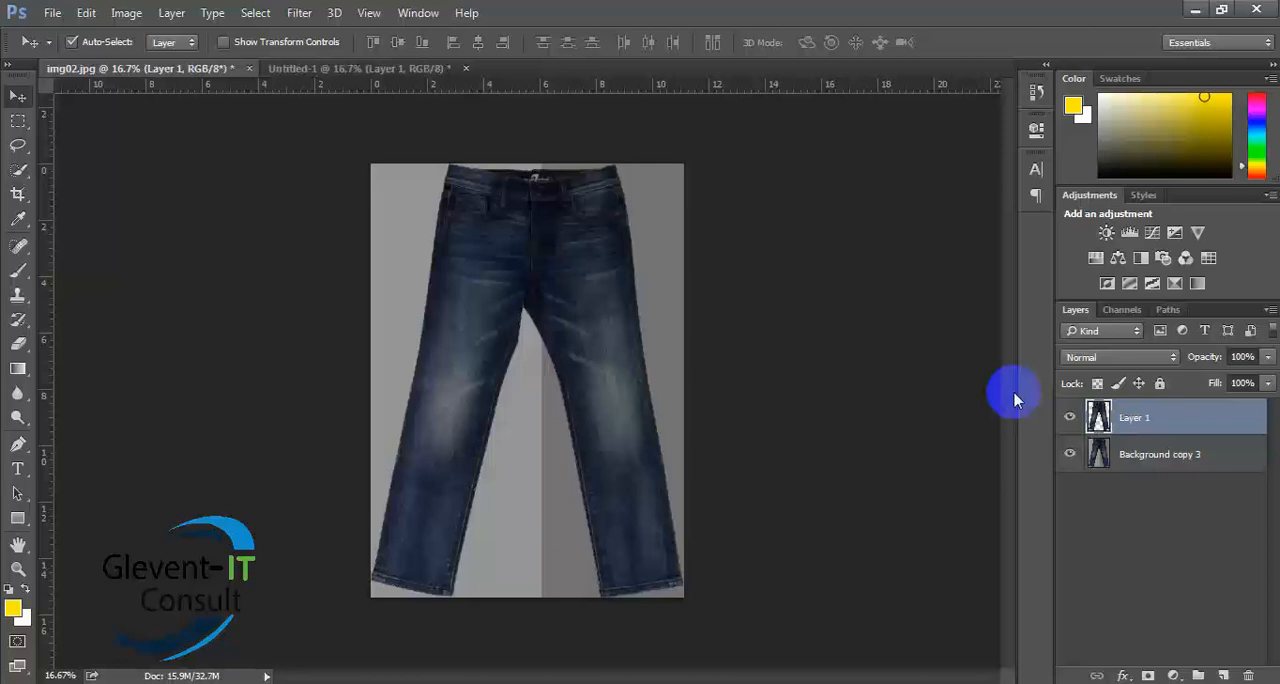
pyautogui.click(1070, 456)
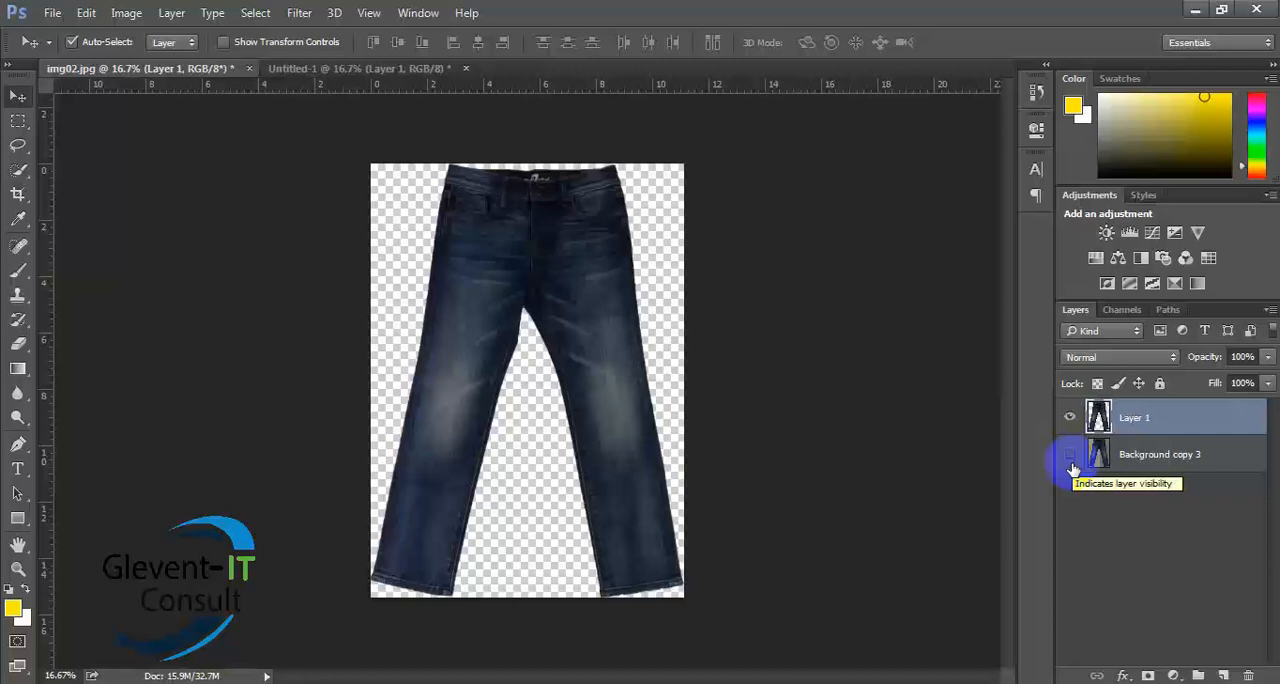
pyautogui.click(1071, 459)
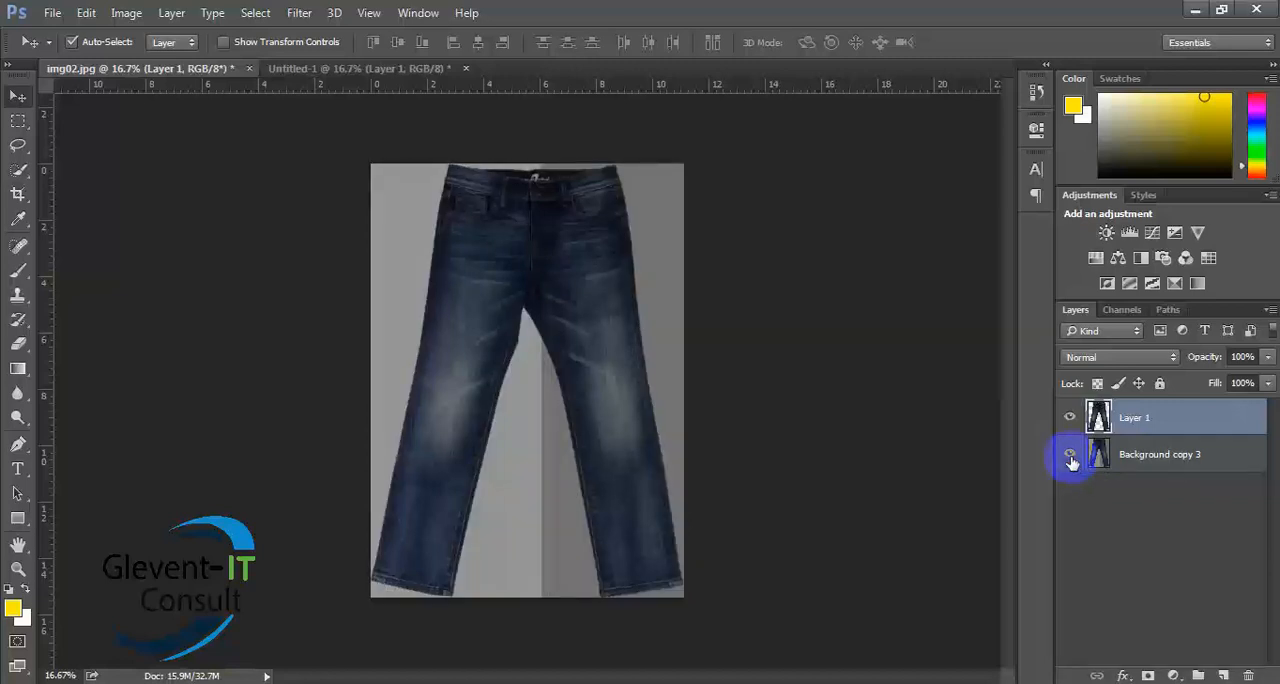
pyautogui.hotkey('ctrl', 'z')
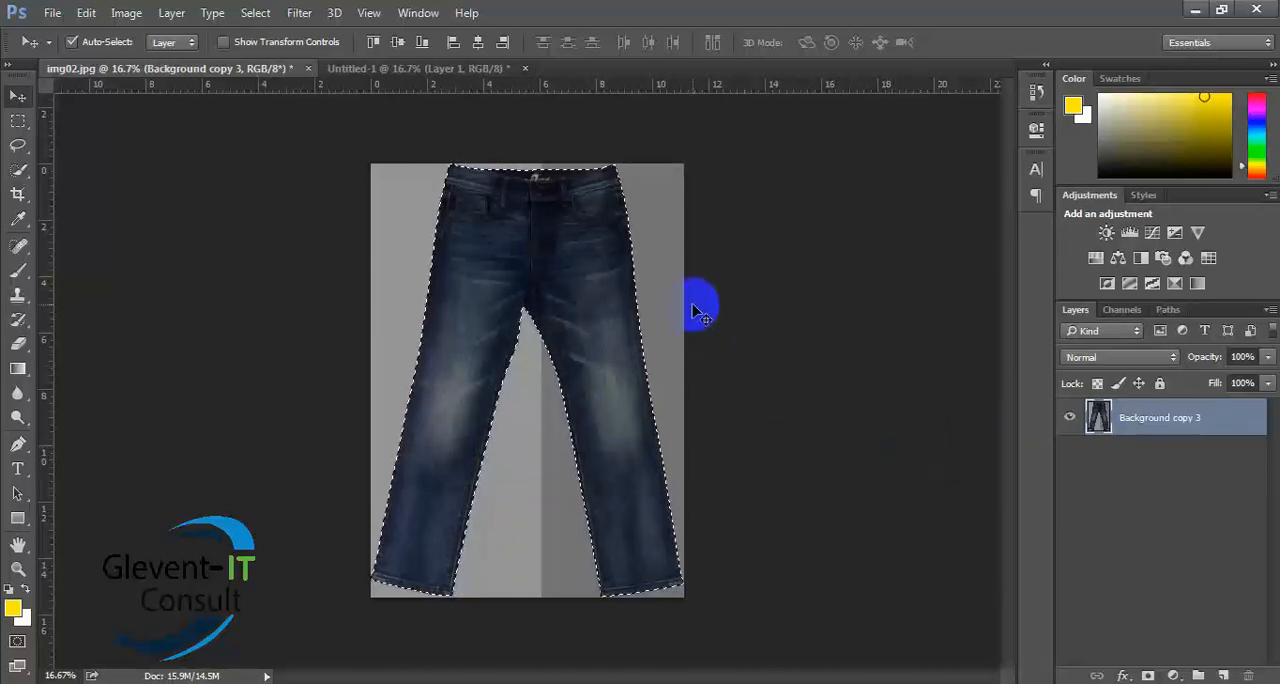
pyautogui.hotkey('ctrl', 'j')
pyautogui.hotkey('ctrl', 'z')
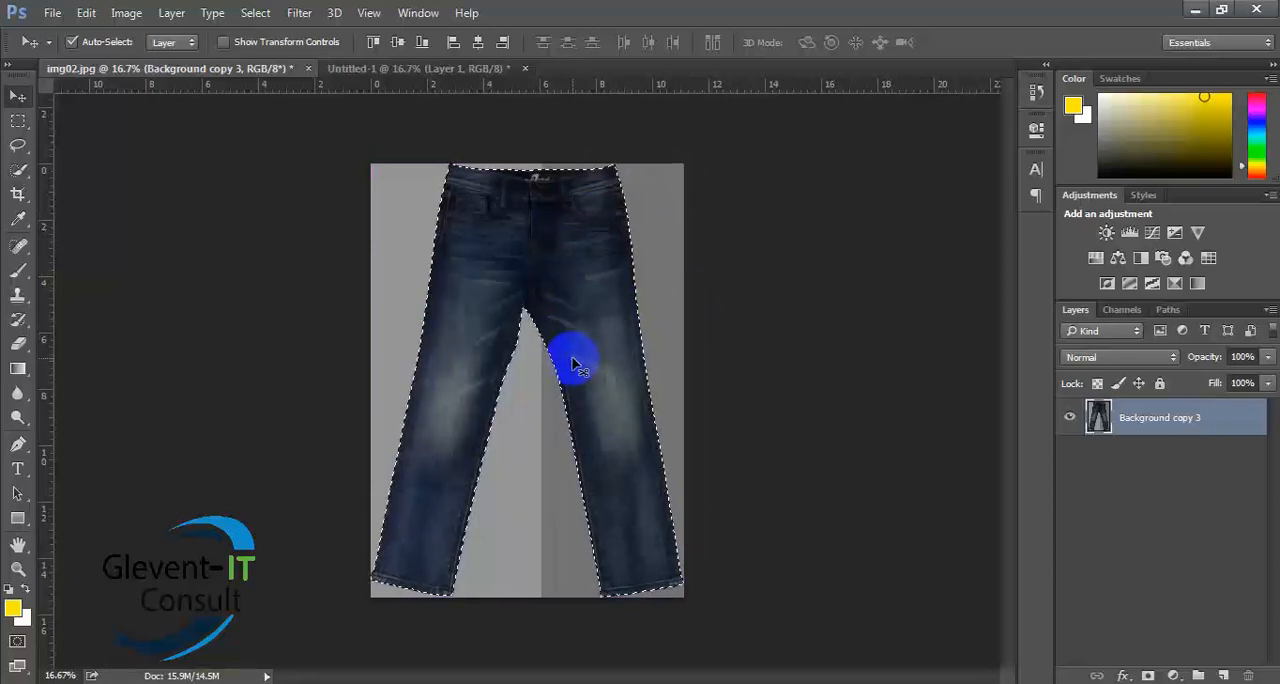
# - Delete the selected jeans from Background copy 3 and undo the deletion
pyautogui.press('Delete')
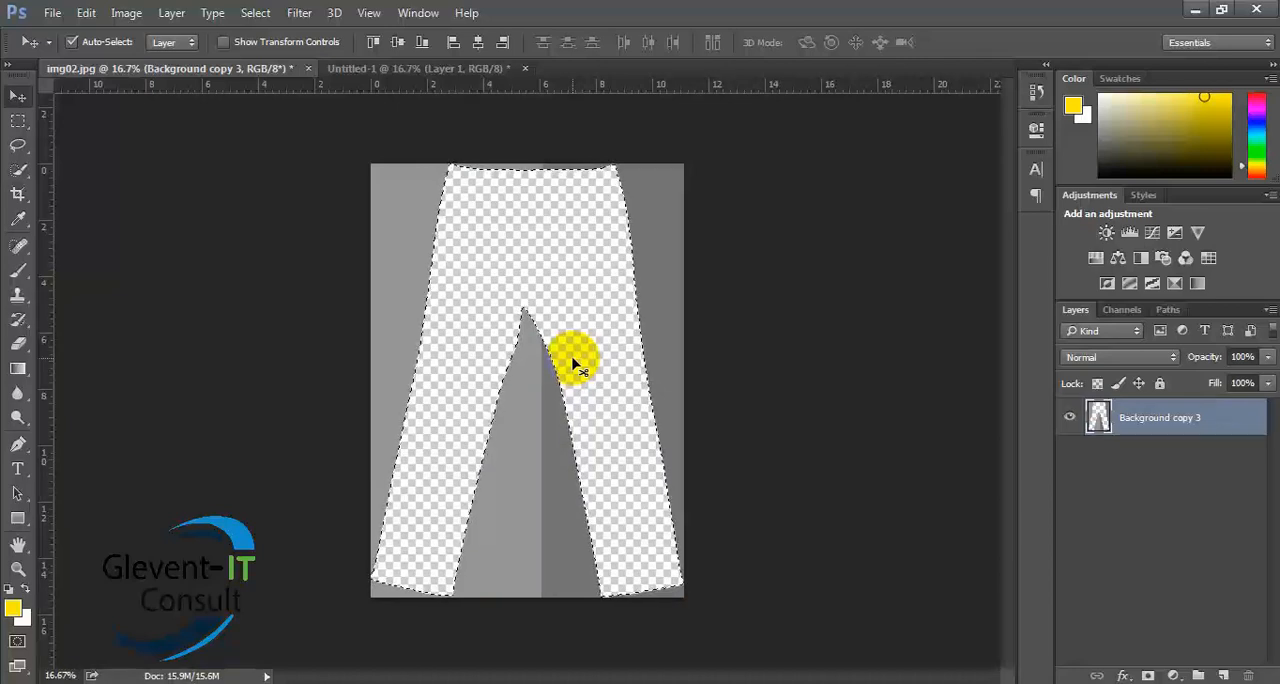
pyautogui.hotkey('ctrl', 'z')
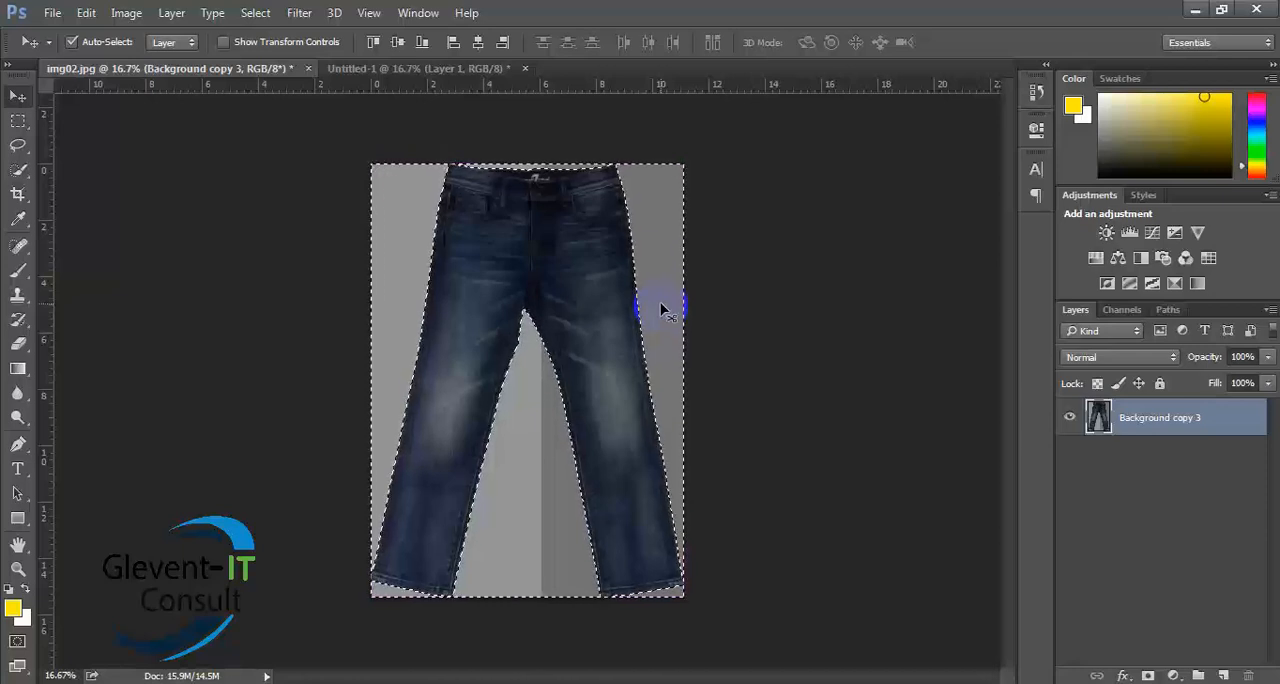
# - Invert the jeans selection, delete the background around the jeans on Background copy 3, and deselect
pyautogui.click(661, 311)
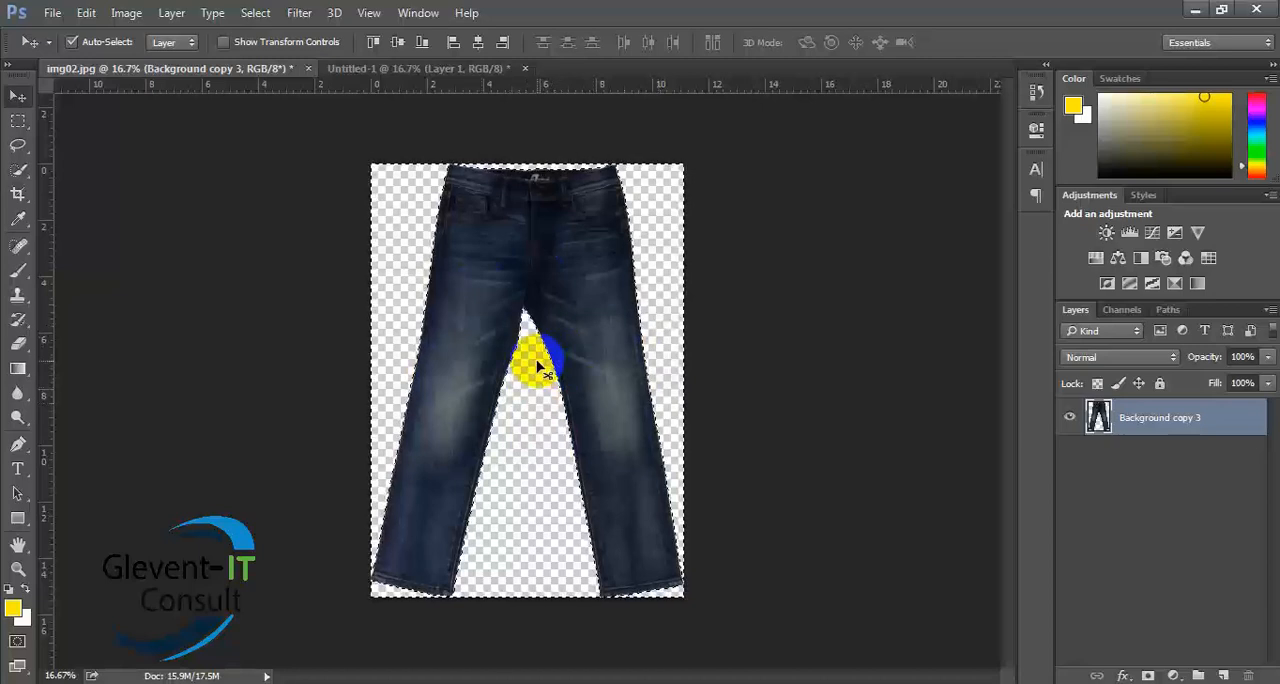
pyautogui.hotkey('ctrl', 'd')
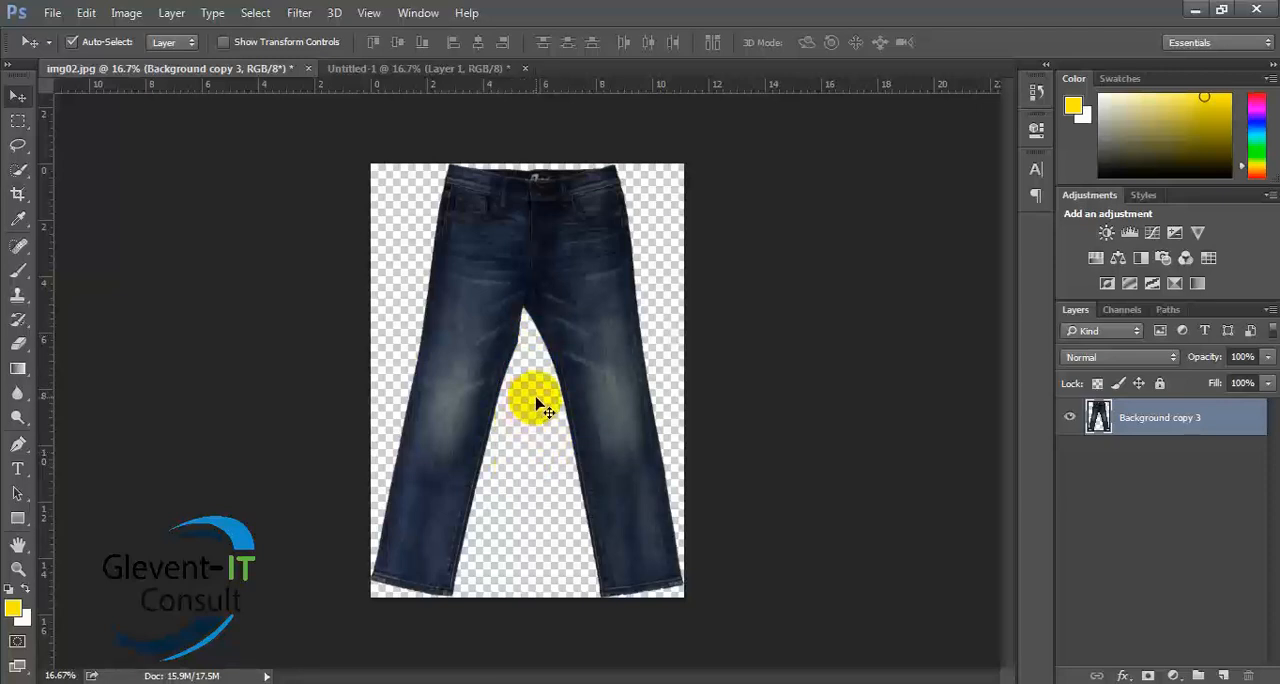
pyautogui.click(52, 14)
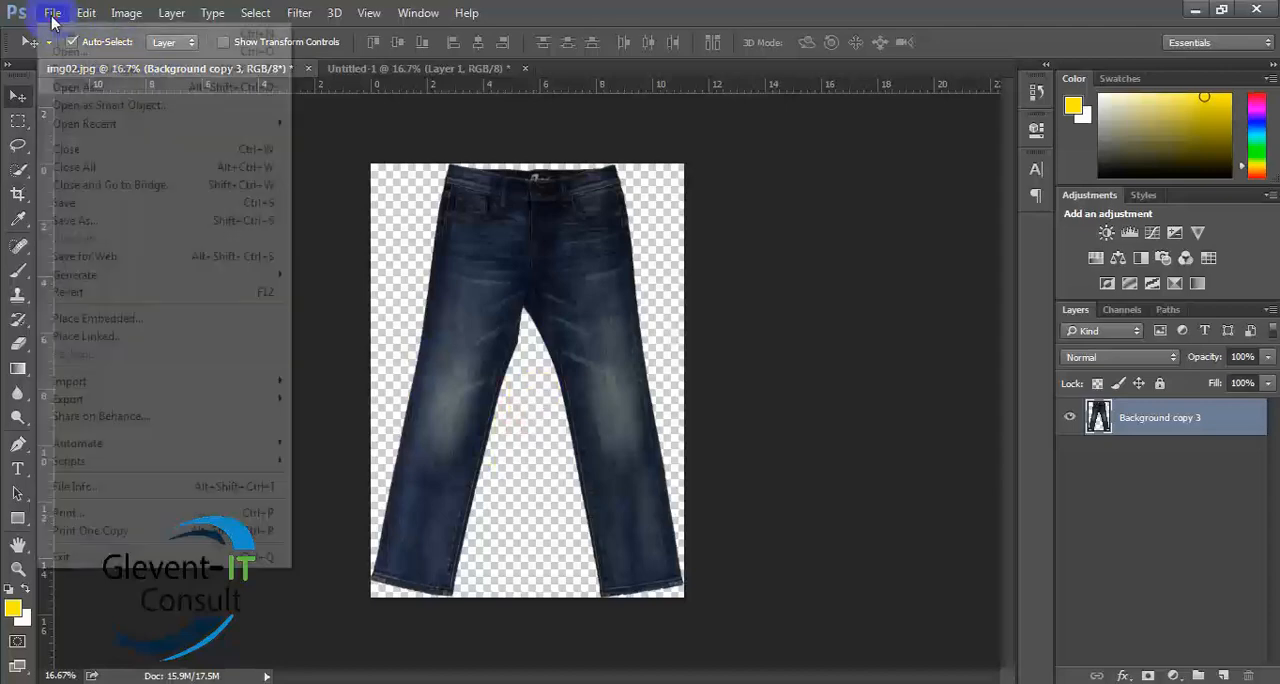
pyautogui.click(62, 51)
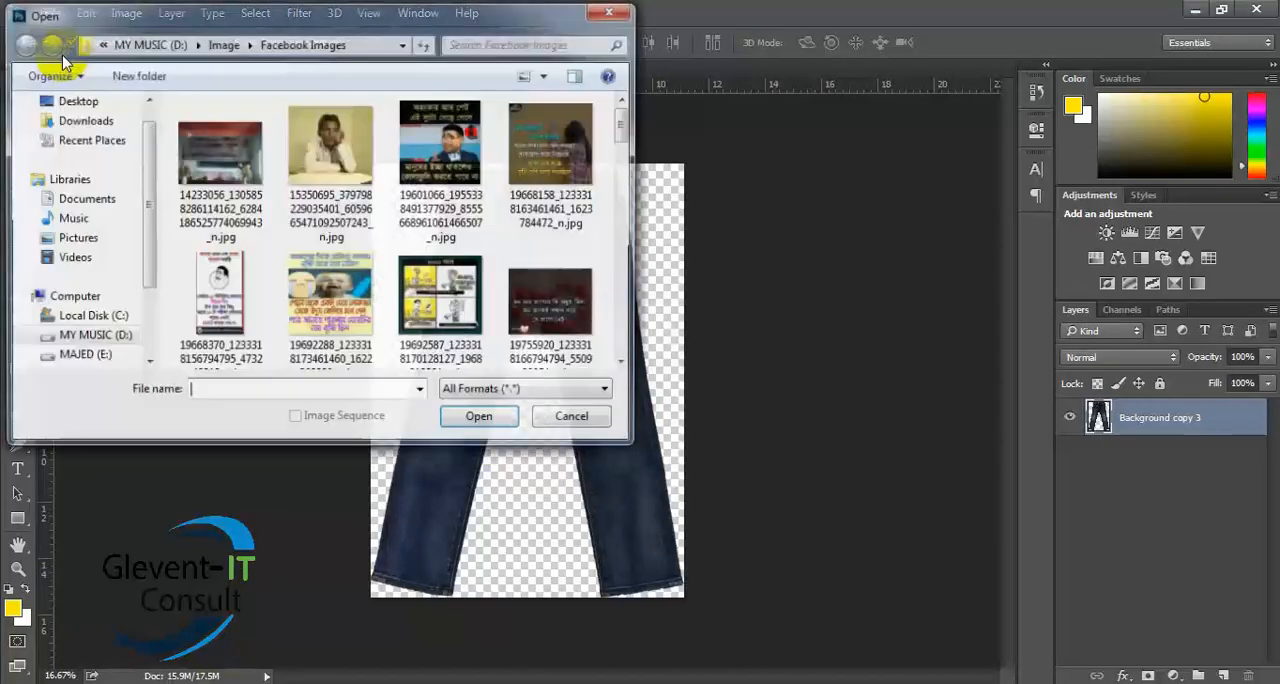
pyautogui.click(578, 418)
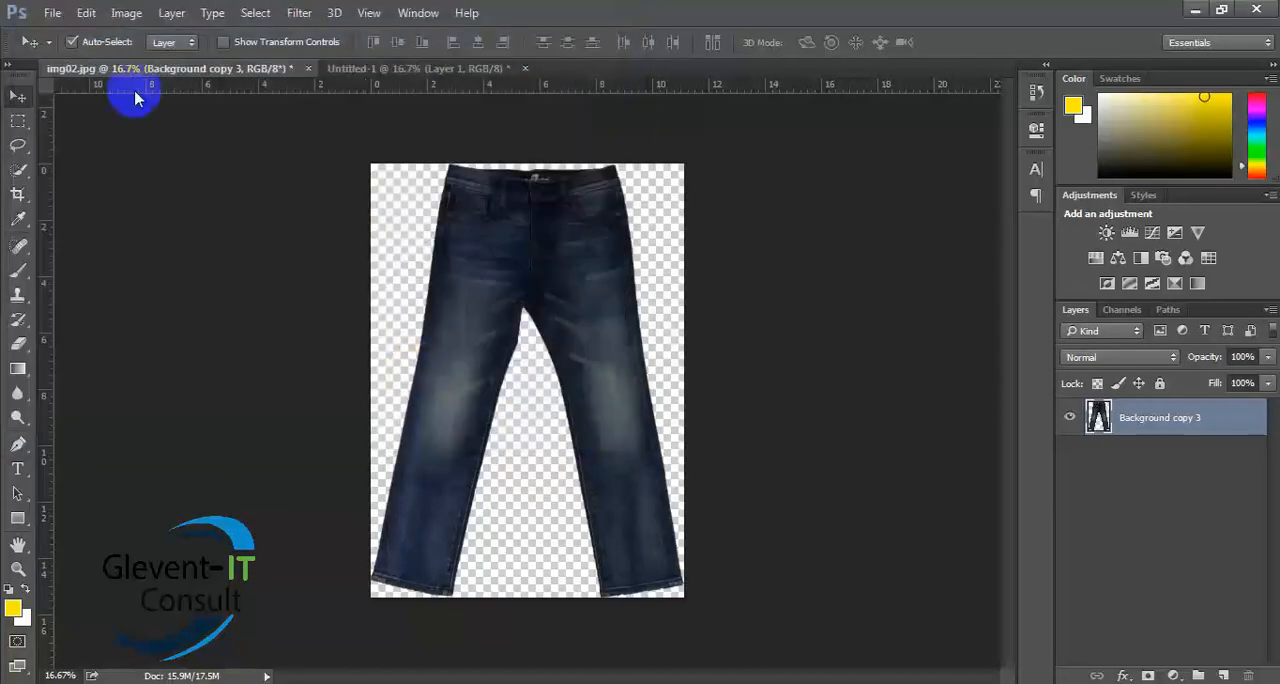
# - Place the sea image file.aspx as an embedded layer from My Work for photoshop > Images on drive E
pyautogui.click(52, 13)
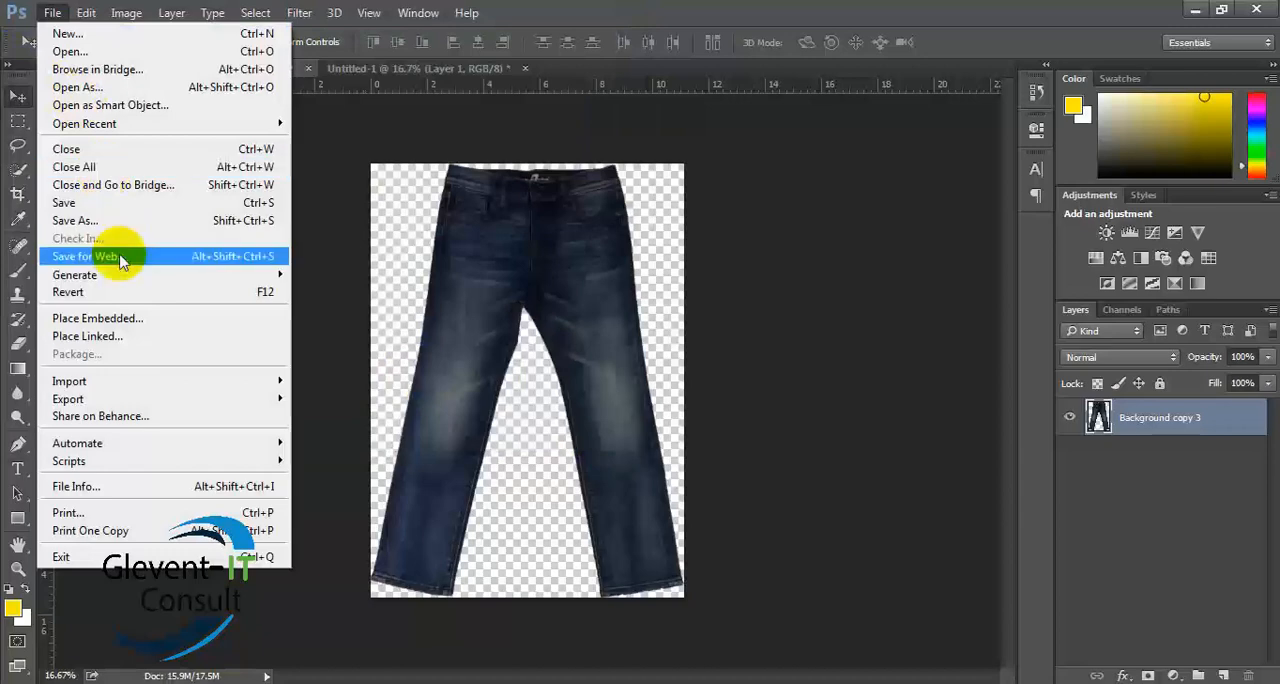
pyautogui.click(110, 318)
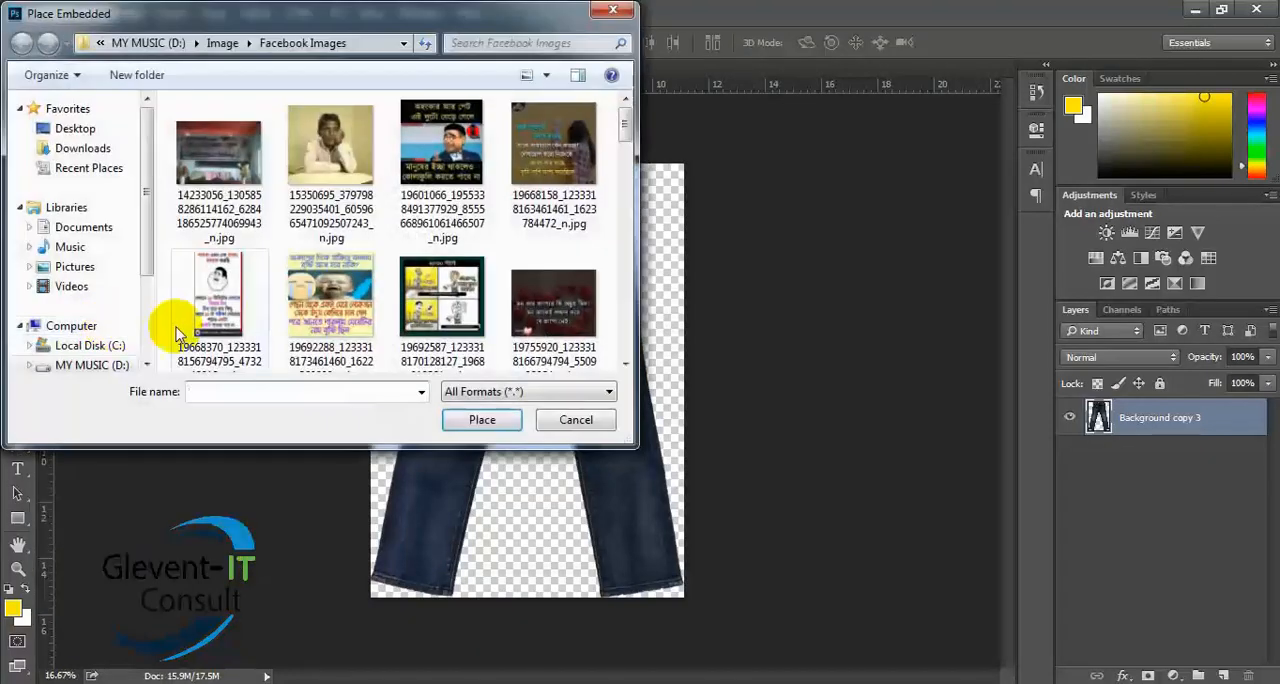
pyautogui.click(551, 320)
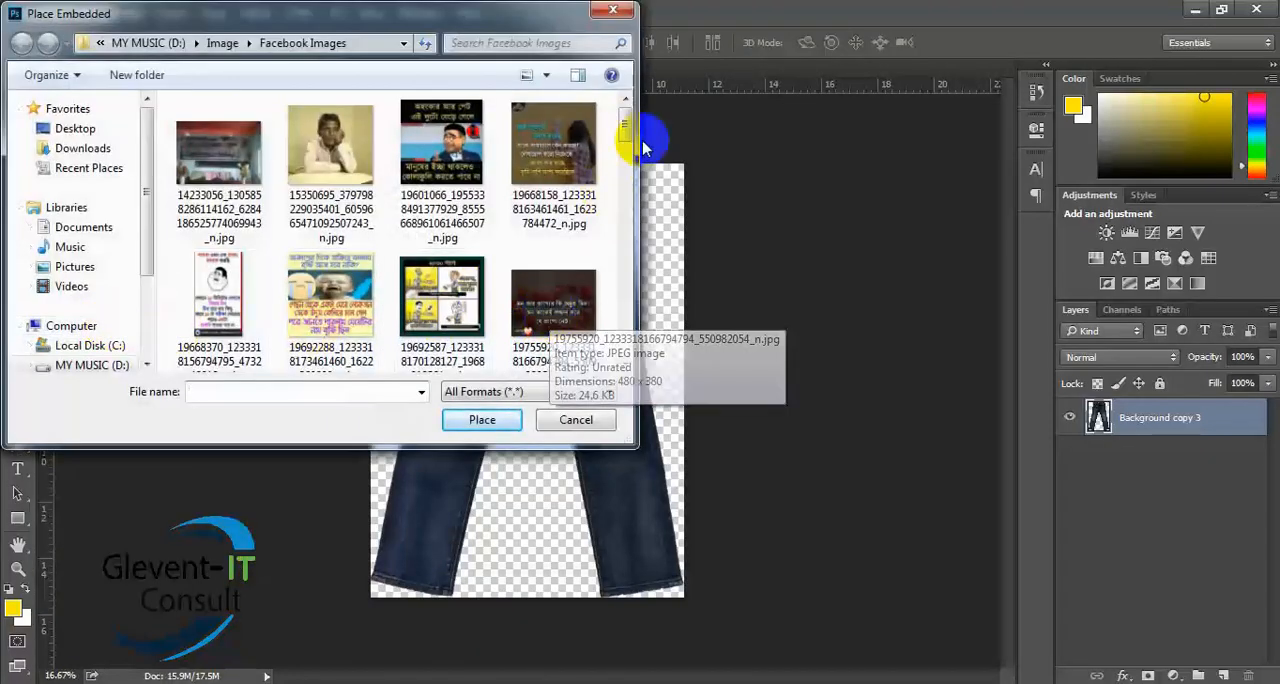
pyautogui.moveTo(625, 132); pyautogui.dragTo(616, 343)
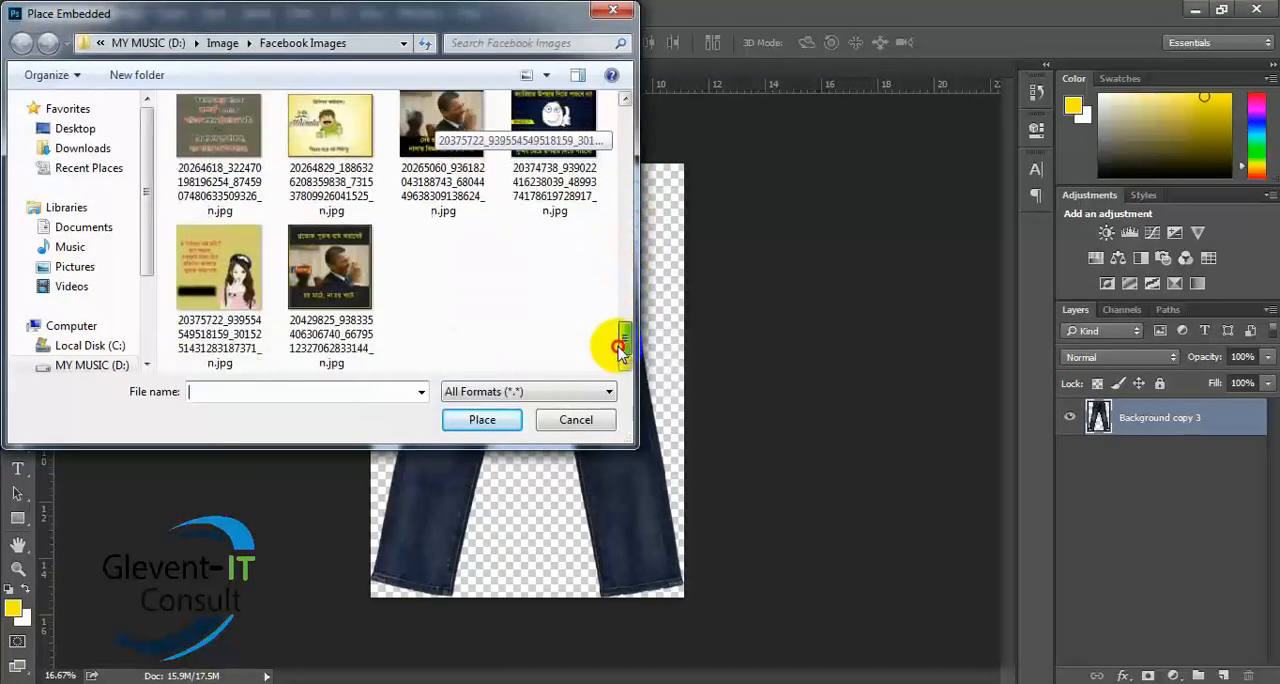
pyautogui.click(80, 367)
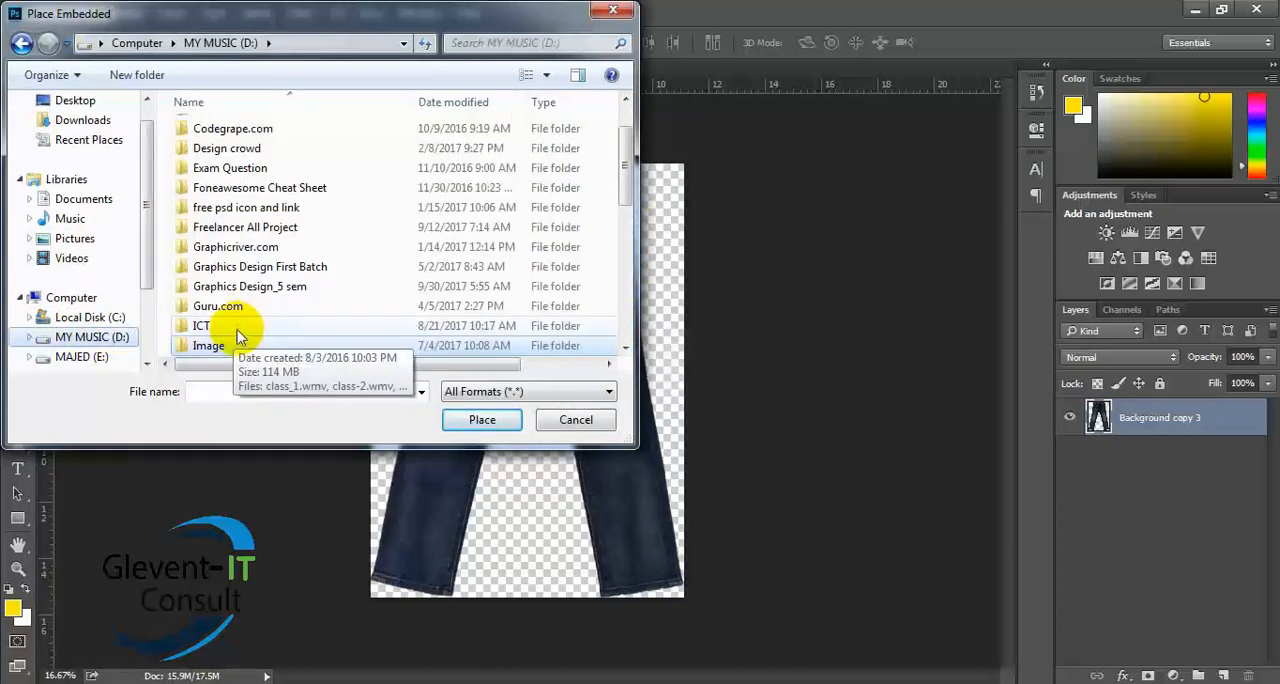
pyautogui.click(84, 357)
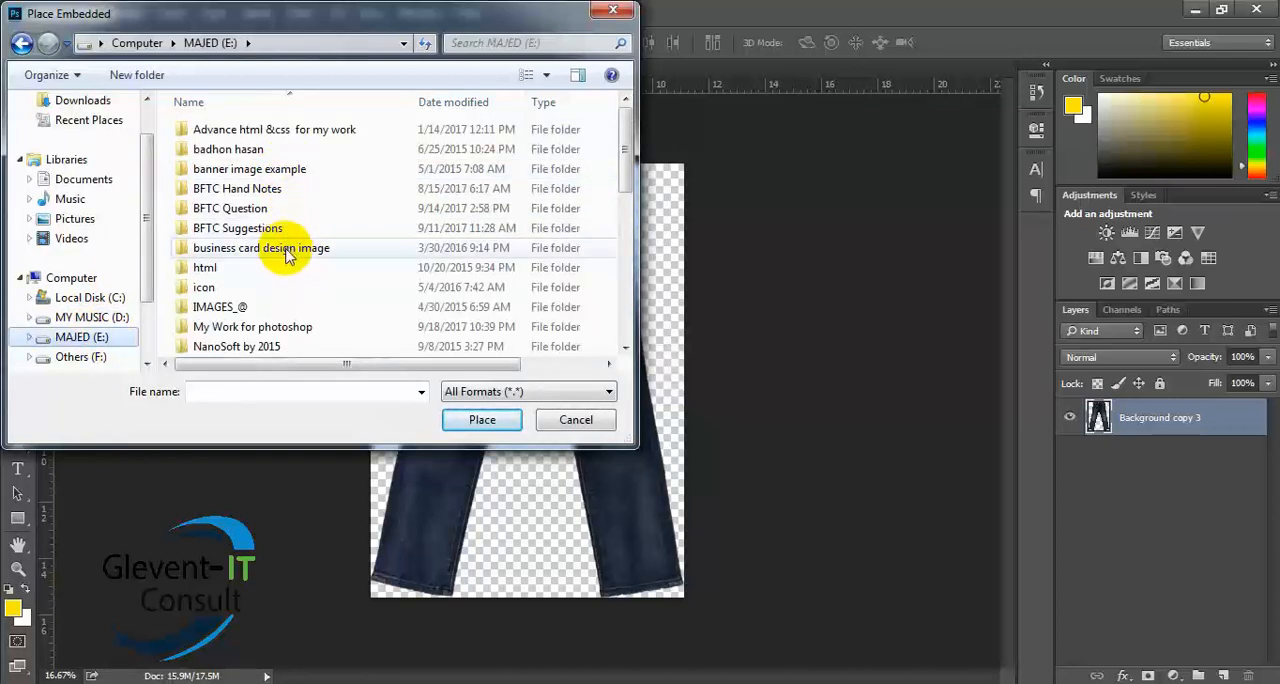
pyautogui.doubleClick(292, 327)
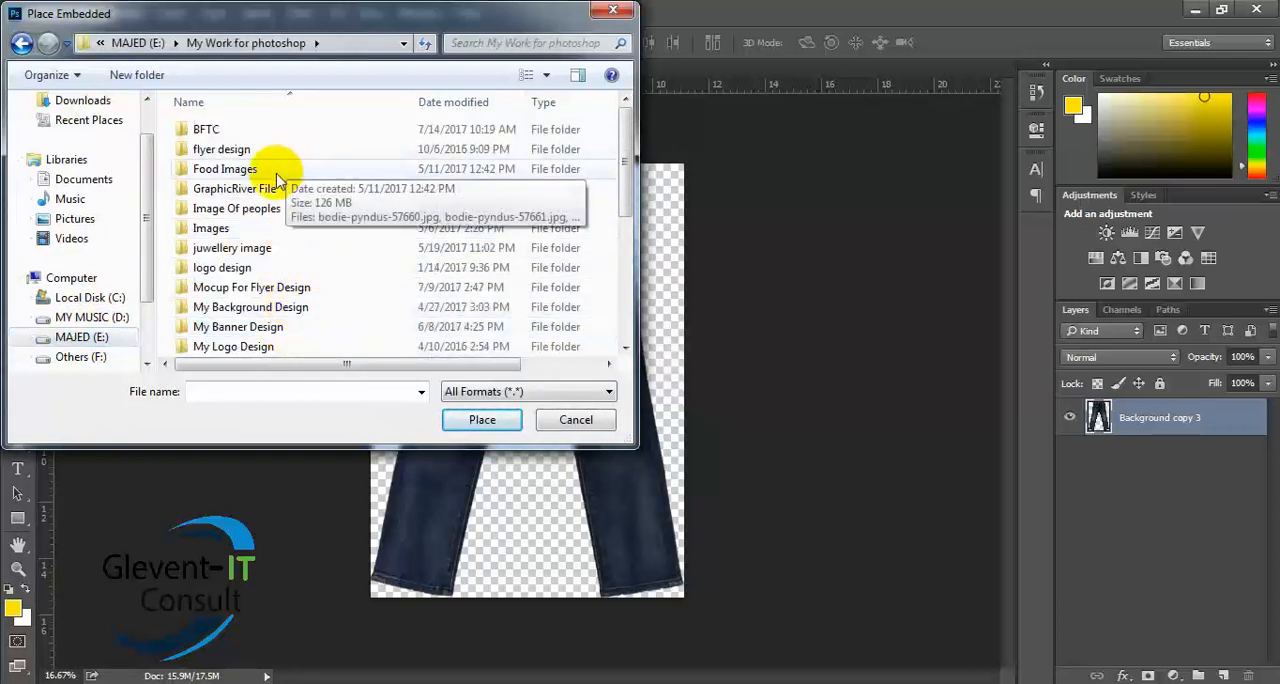
pyautogui.doubleClick(230, 229)
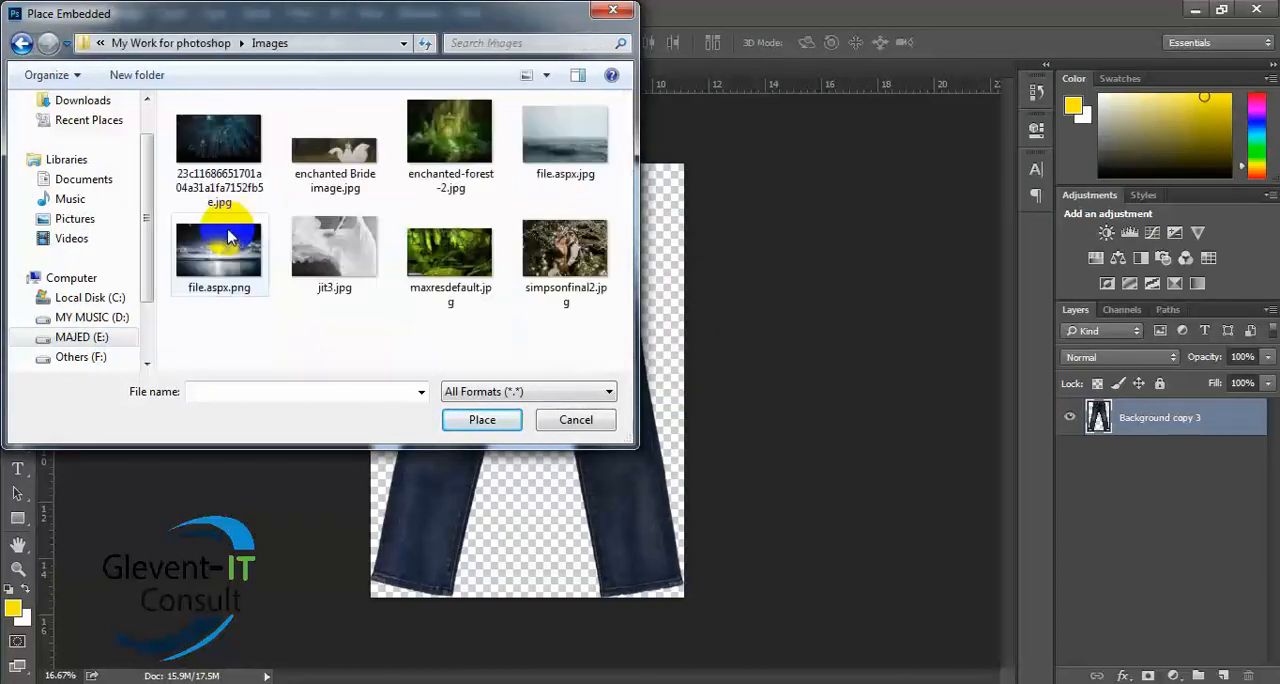
pyautogui.doubleClick(563, 140)
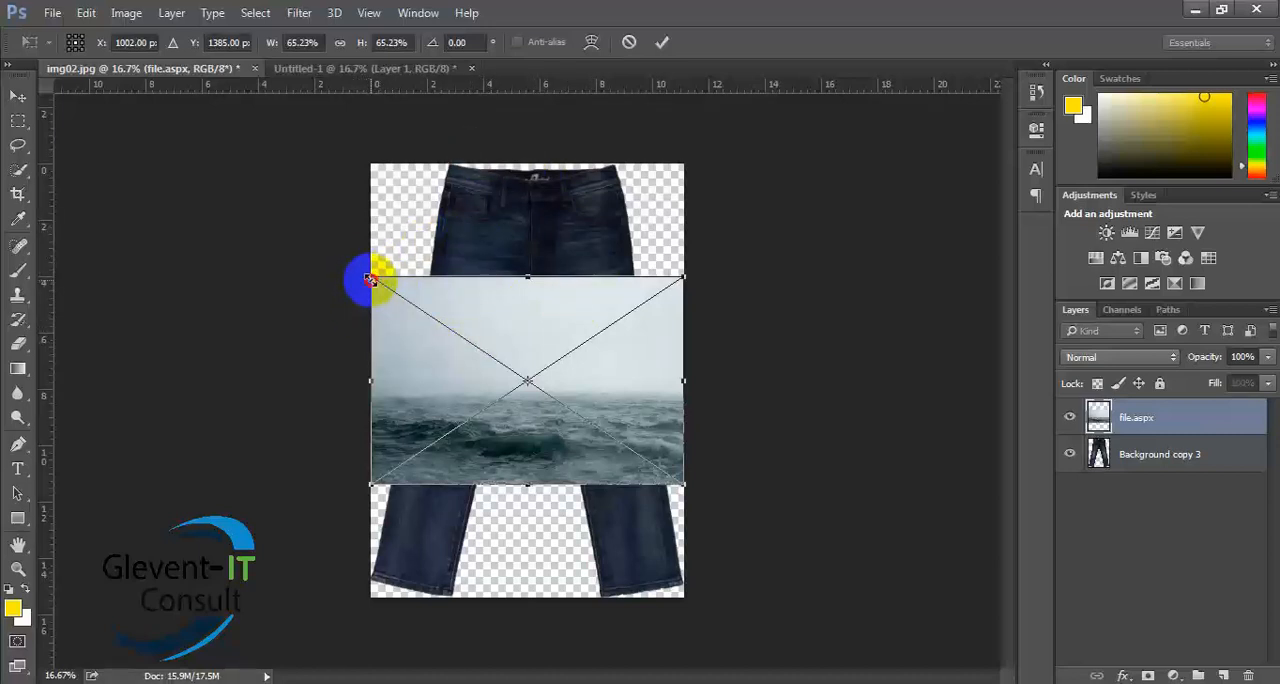
# - Scale the placed sea image to about 148% and position it to cover the whole canvas, and commit the placement
pyautogui.moveTo(367, 280); pyautogui.dragTo(160, 10)
pyautogui.moveTo(618, 335); pyautogui.dragTo(656, 487)
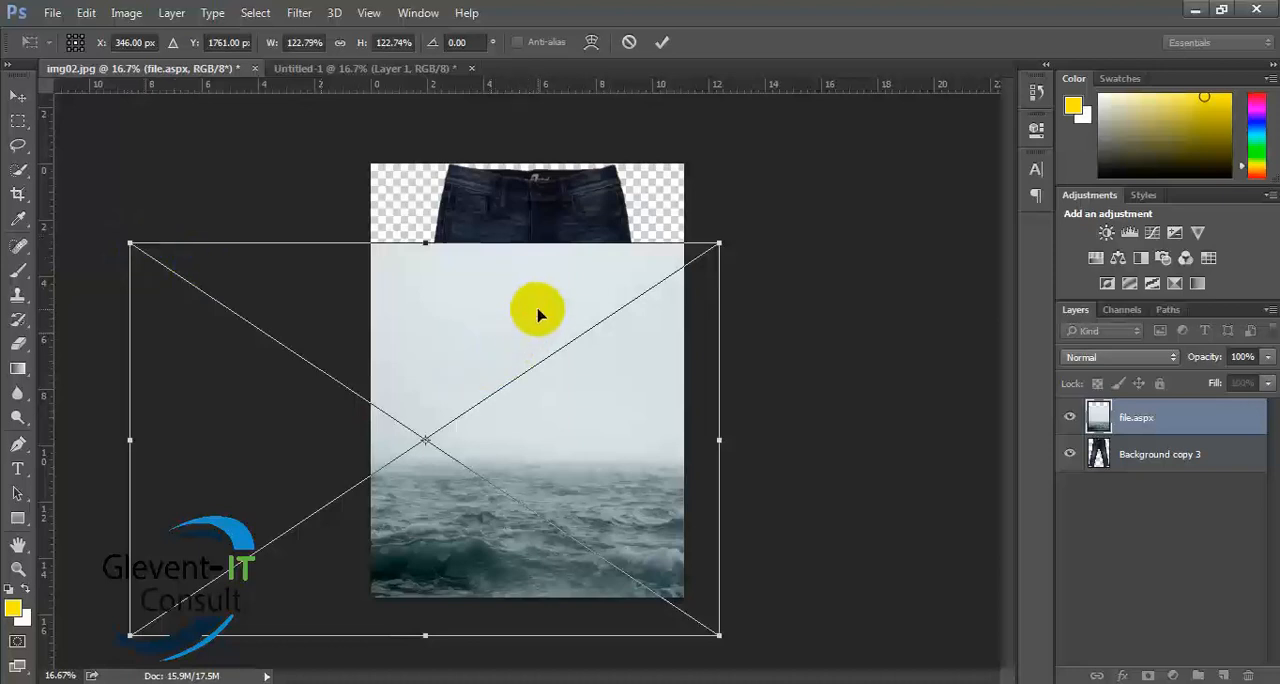
pyautogui.moveTo(534, 437); pyautogui.dragTo(634, 358)
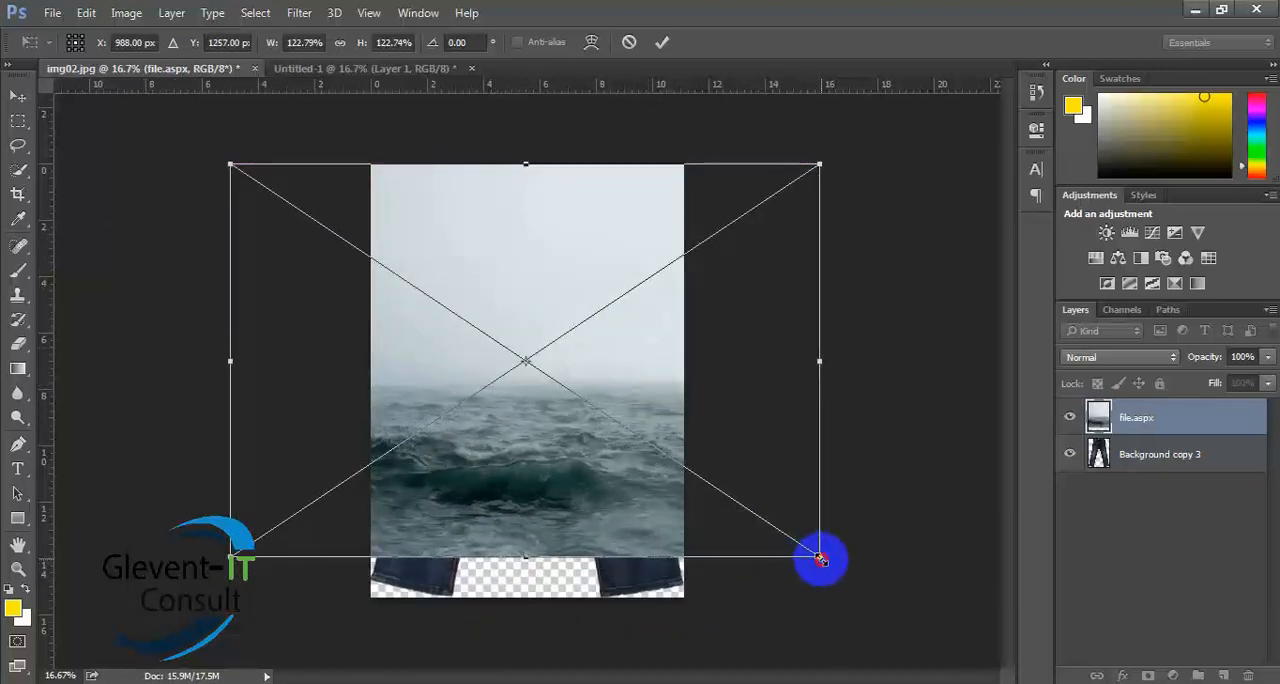
pyautogui.moveTo(820, 557); pyautogui.dragTo(908, 674)
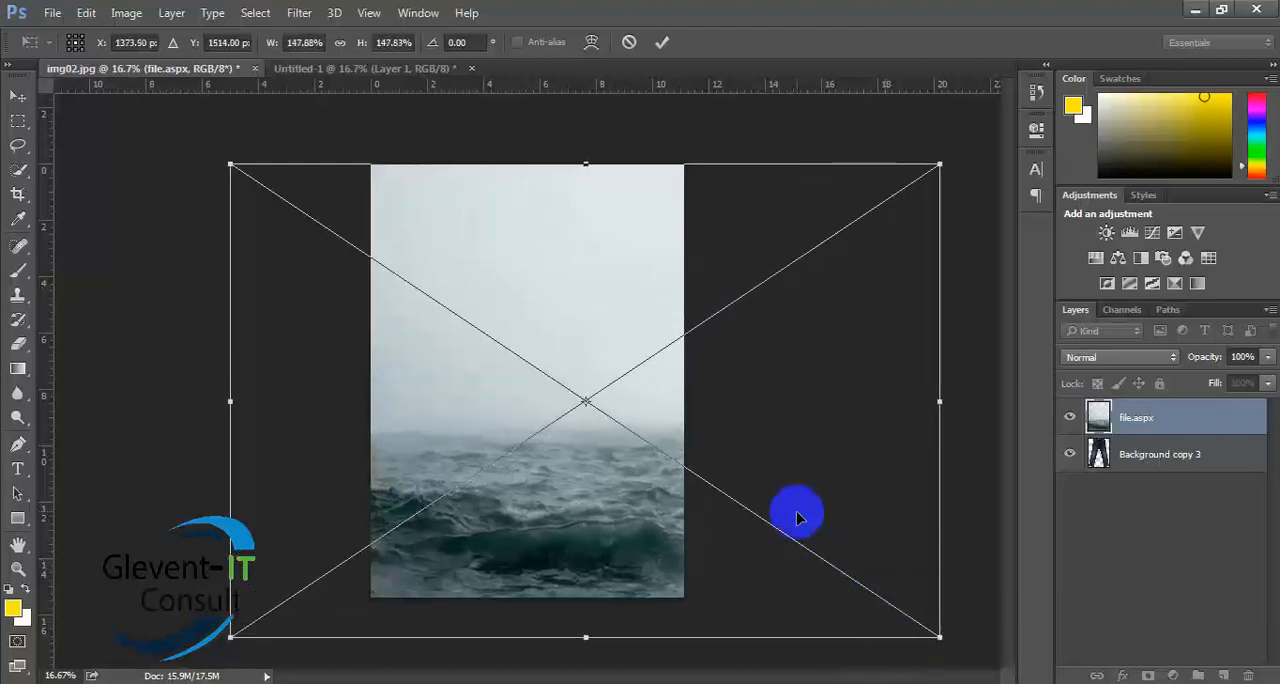
pyautogui.press('Return')
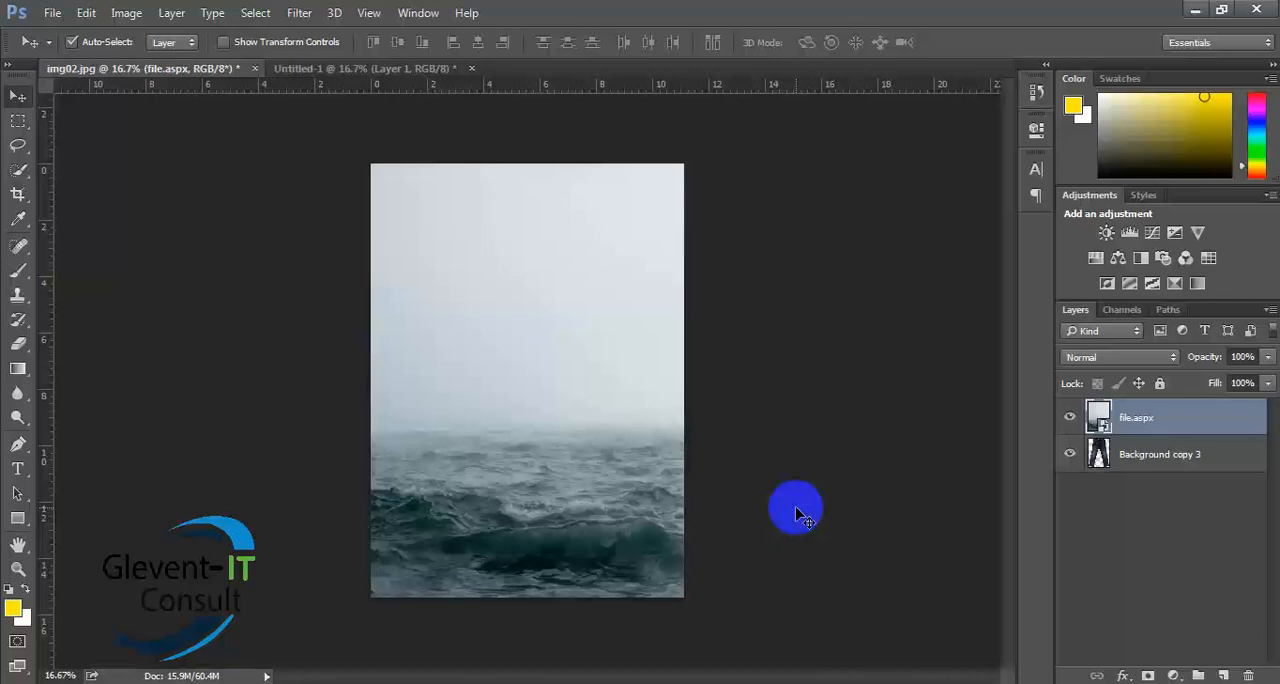
# - Check the Free Transform bounds of file.aspx and Background copy 3 without altering them, and move Background copy 3 above file.aspx
pyautogui.hotkey('ctrl', 't')
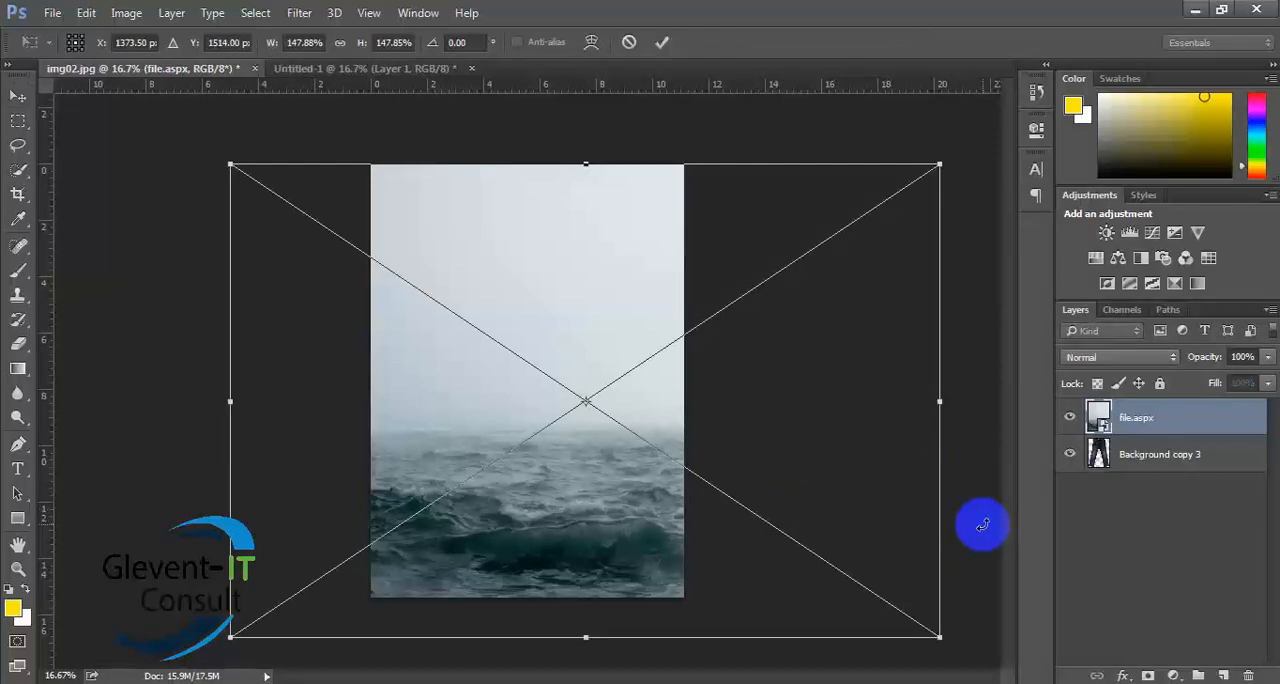
pyautogui.press('Return')
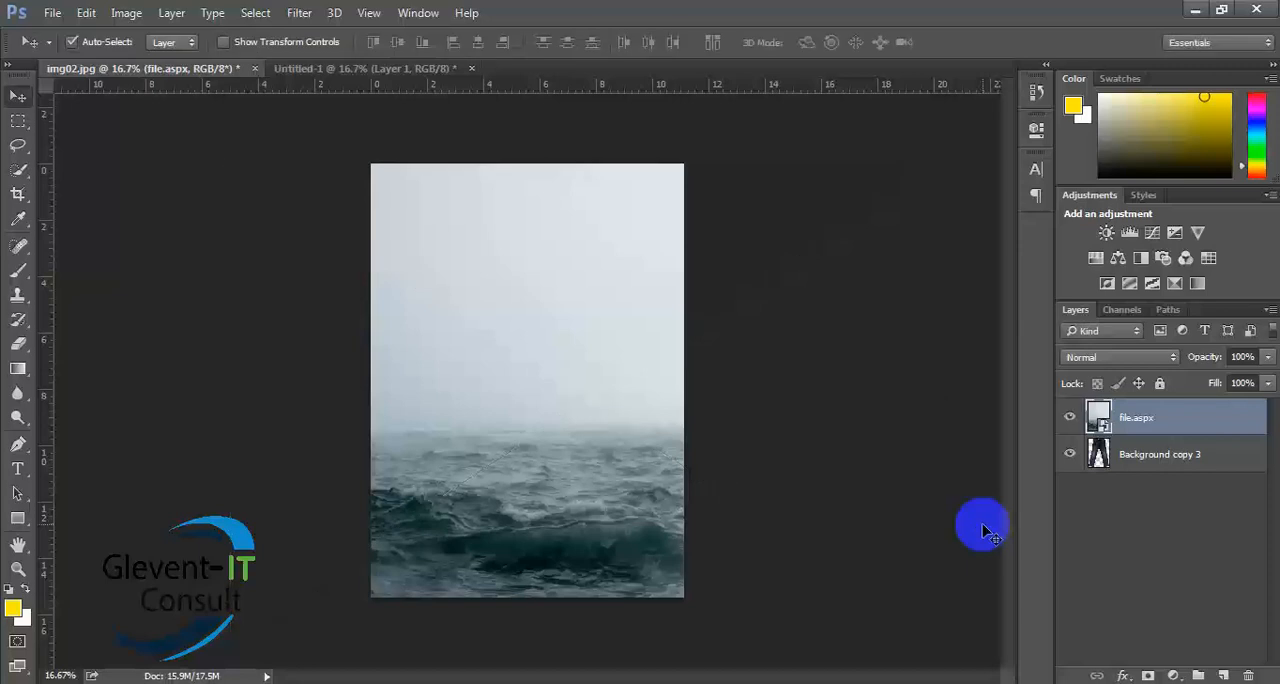
pyautogui.click(1105, 473)
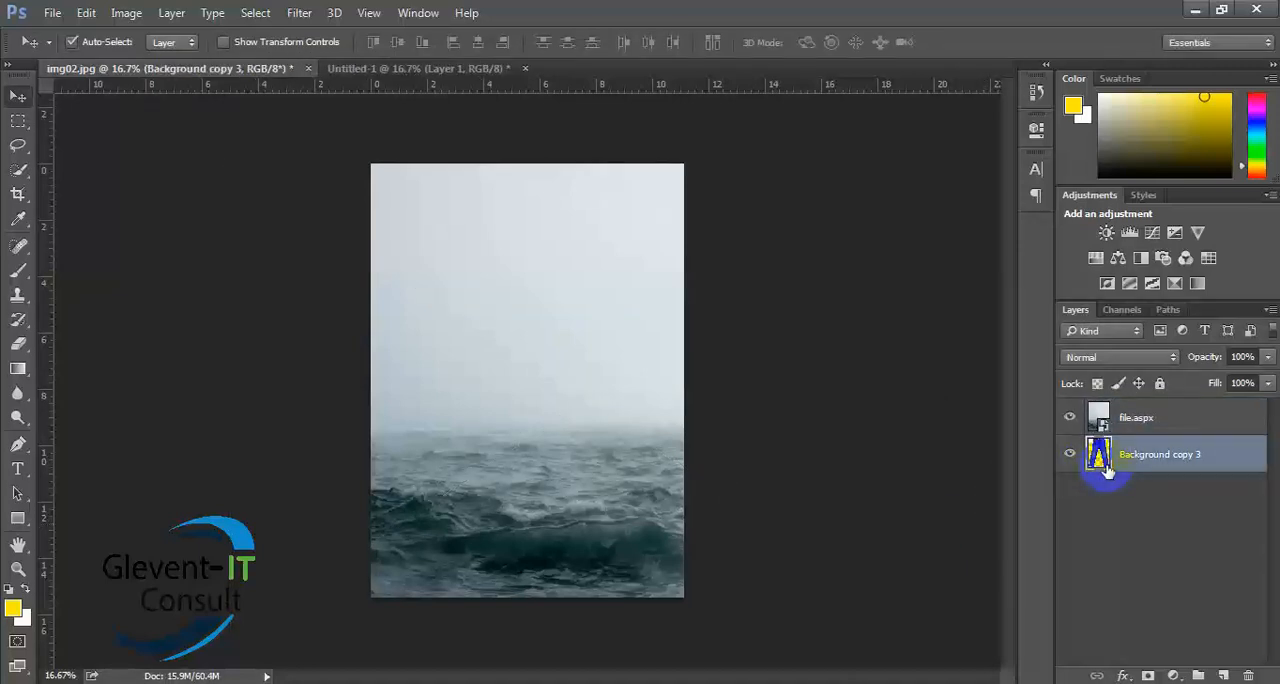
pyautogui.hotkey('ctrl', 't')
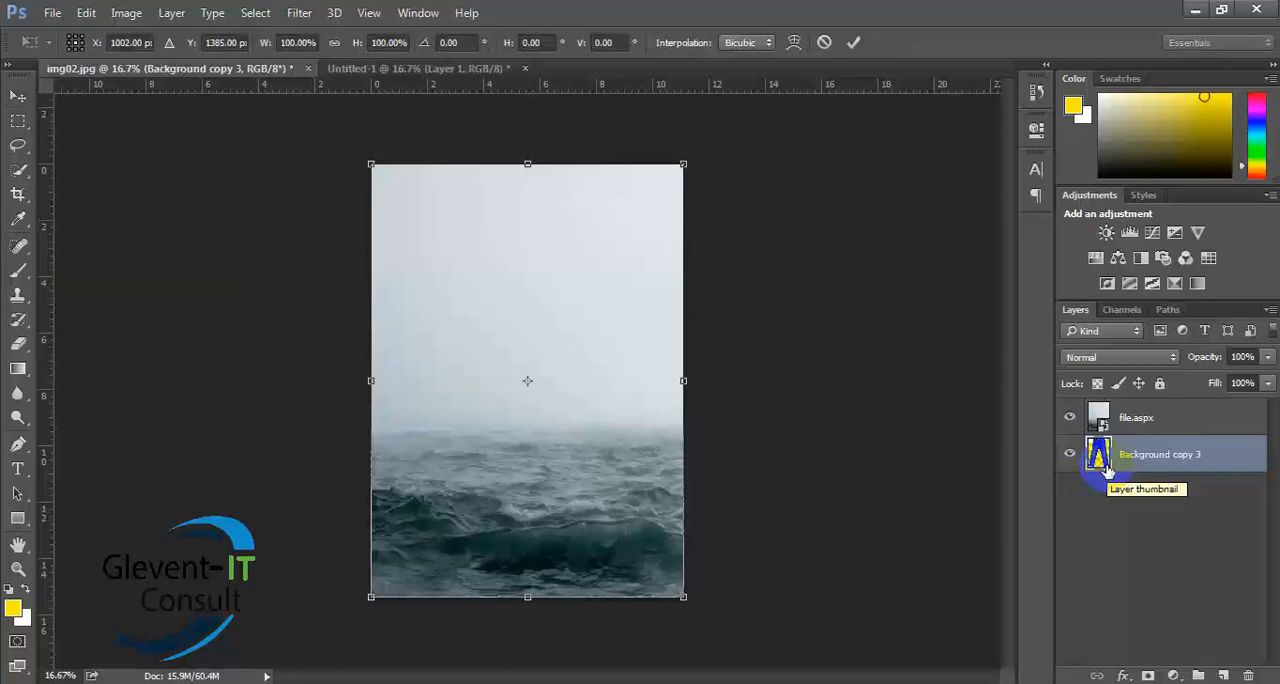
pyautogui.press('Return')
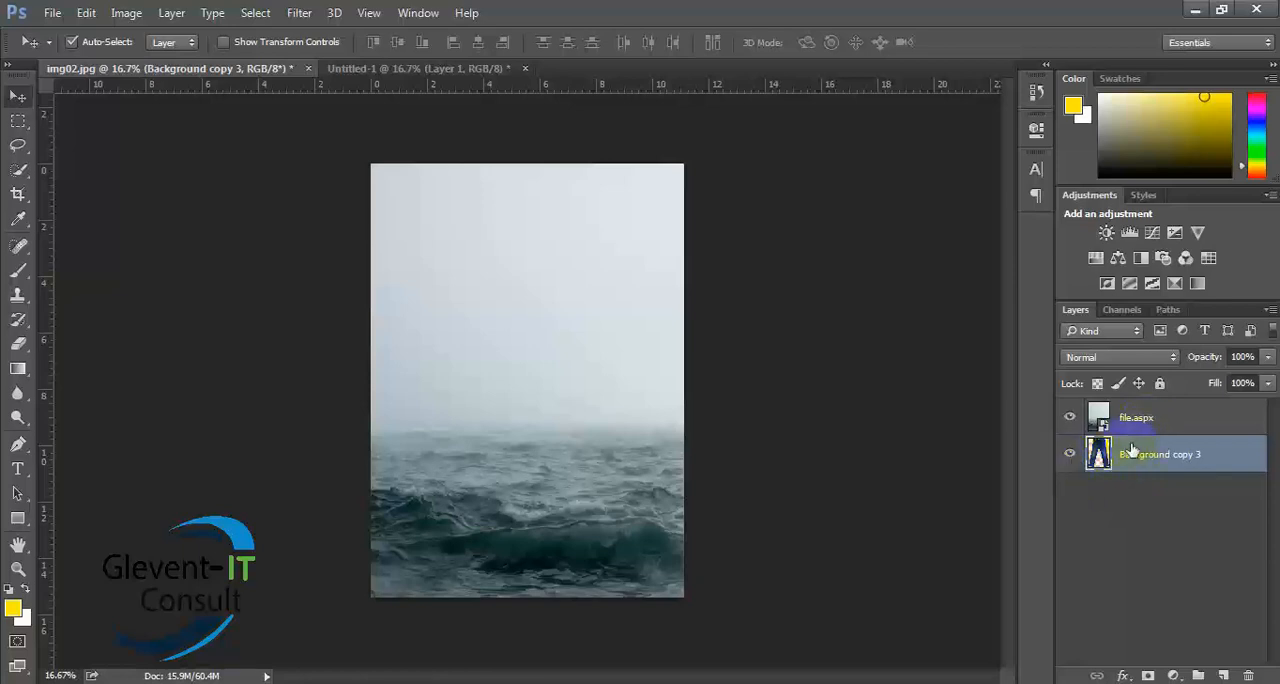
pyautogui.moveTo(1142, 452); pyautogui.dragTo(1146, 415)
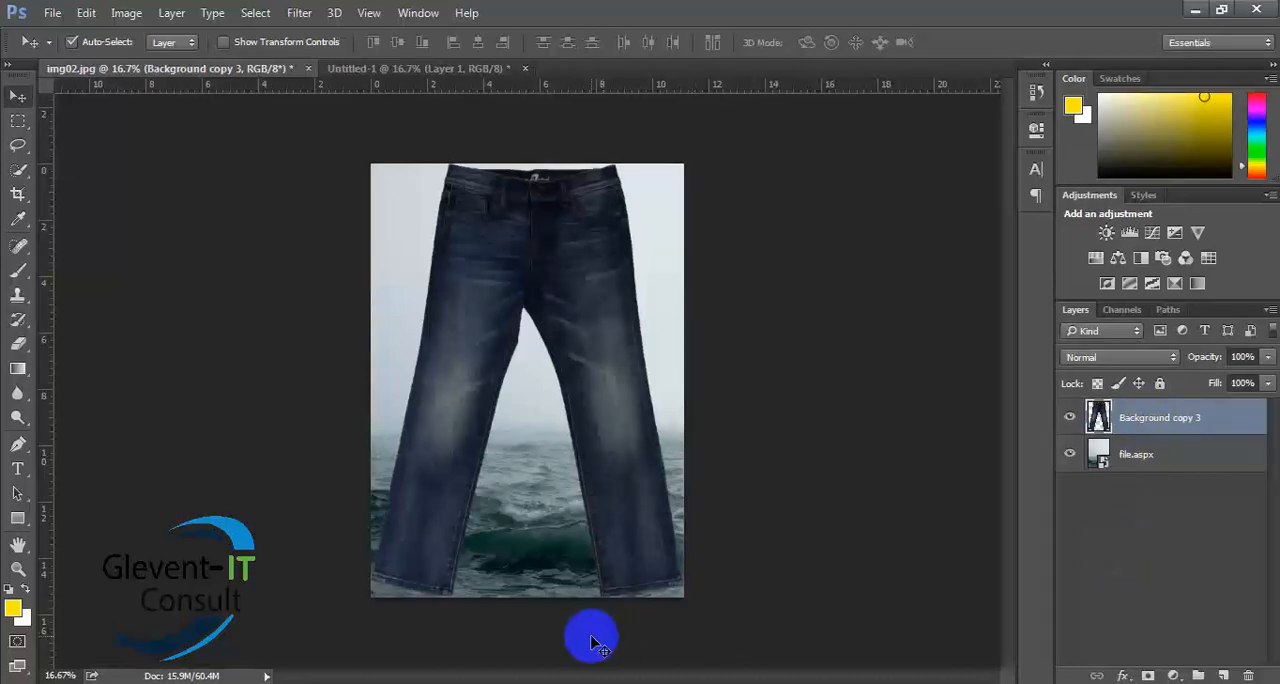
# - Open the sea image file.aspx.jpg from My Work for photoshop > Images as a separate document
pyautogui.click(358, 70)
pyautogui.click(224, 80)
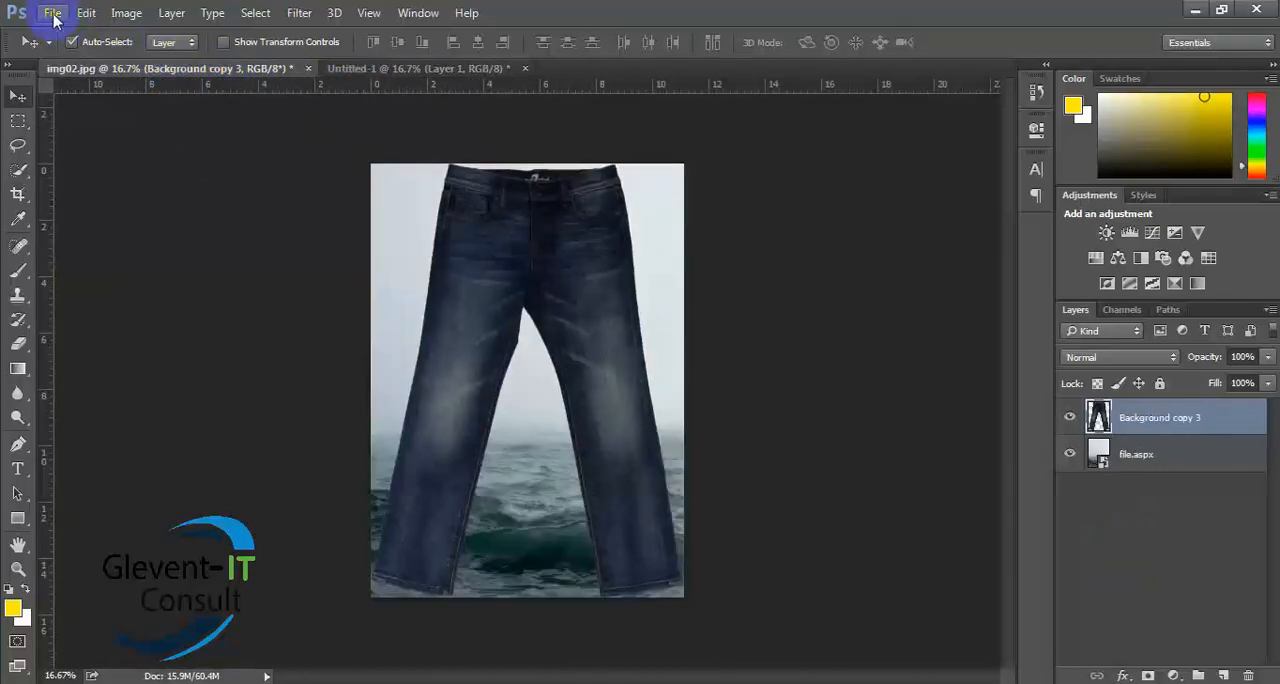
pyautogui.click(51, 13)
pyautogui.click(69, 52)
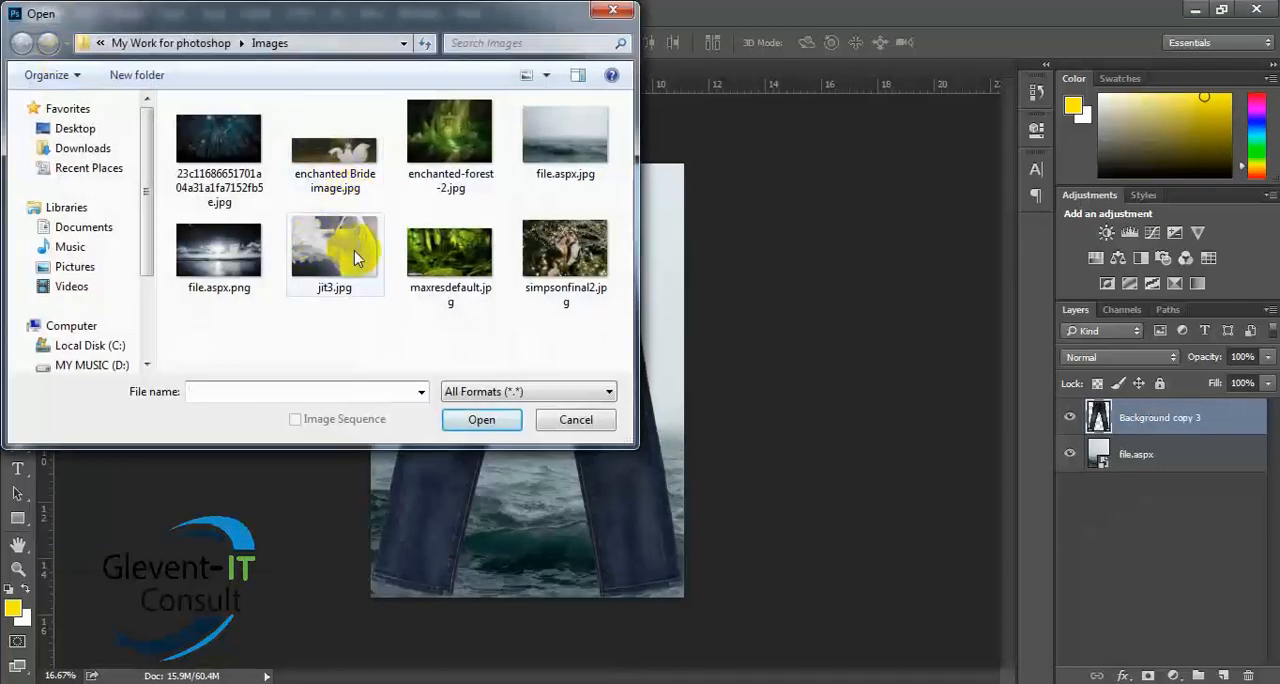
pyautogui.doubleClick(545, 132)
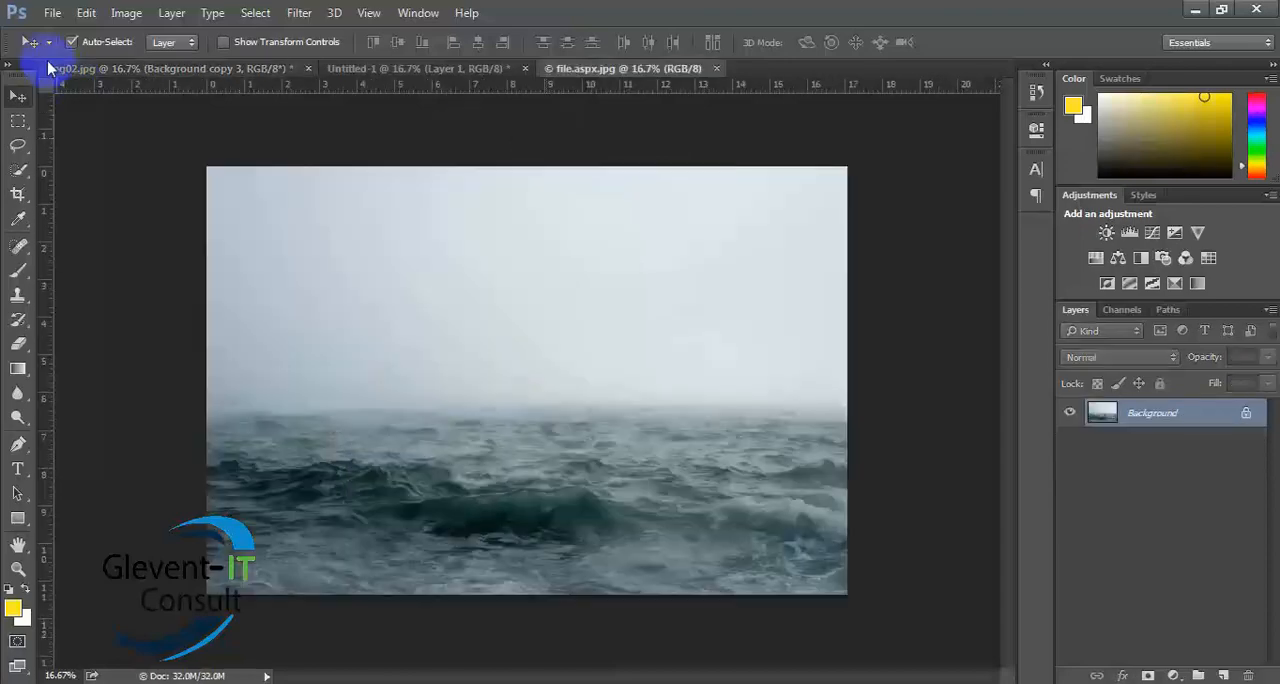
# - Place img02.jpg from Graphics Design_5 sem > Class_03 on drive D as an embedded layer over the sea image
pyautogui.click(51, 13)
pyautogui.click(52, 14)
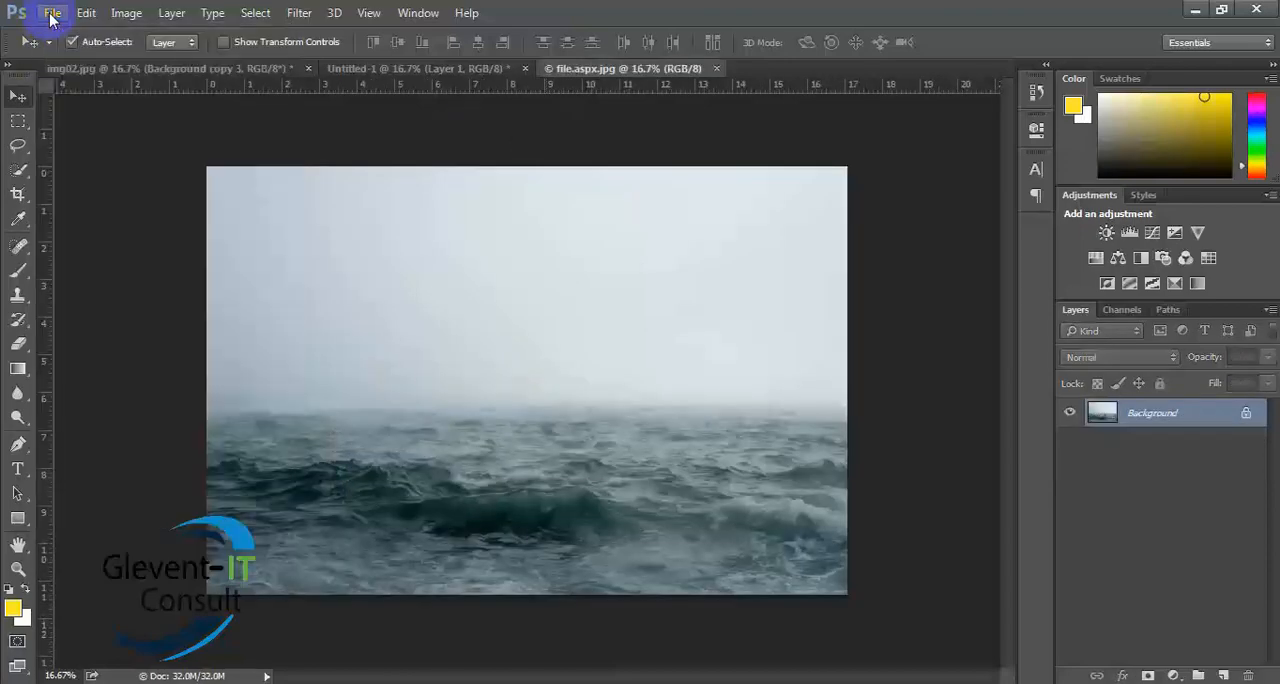
pyautogui.click(51, 13)
pyautogui.click(101, 319)
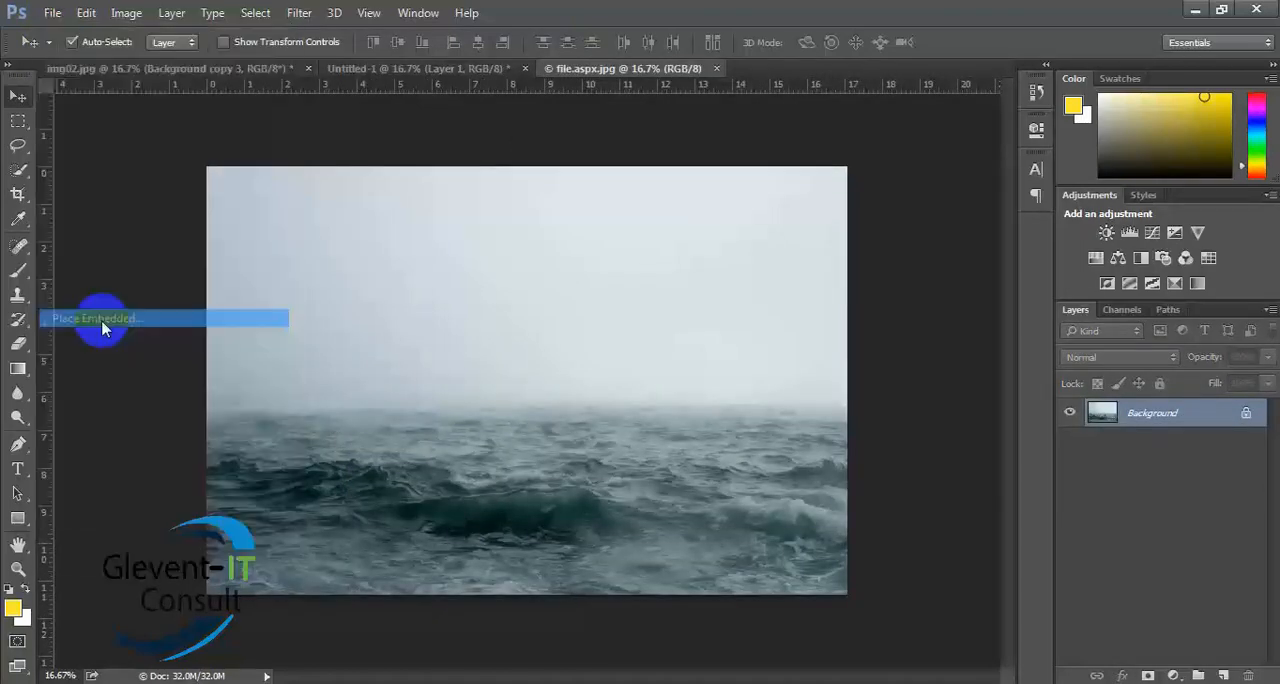
pyautogui.click(80, 366)
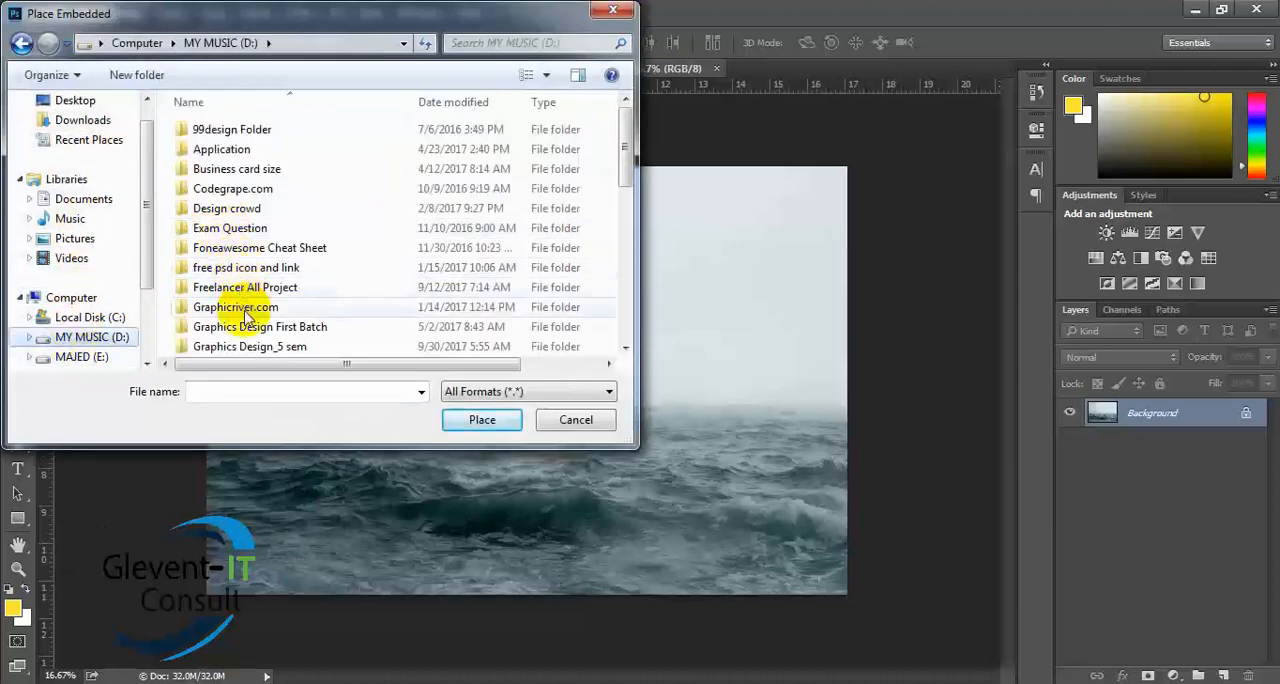
pyautogui.click(252, 346)
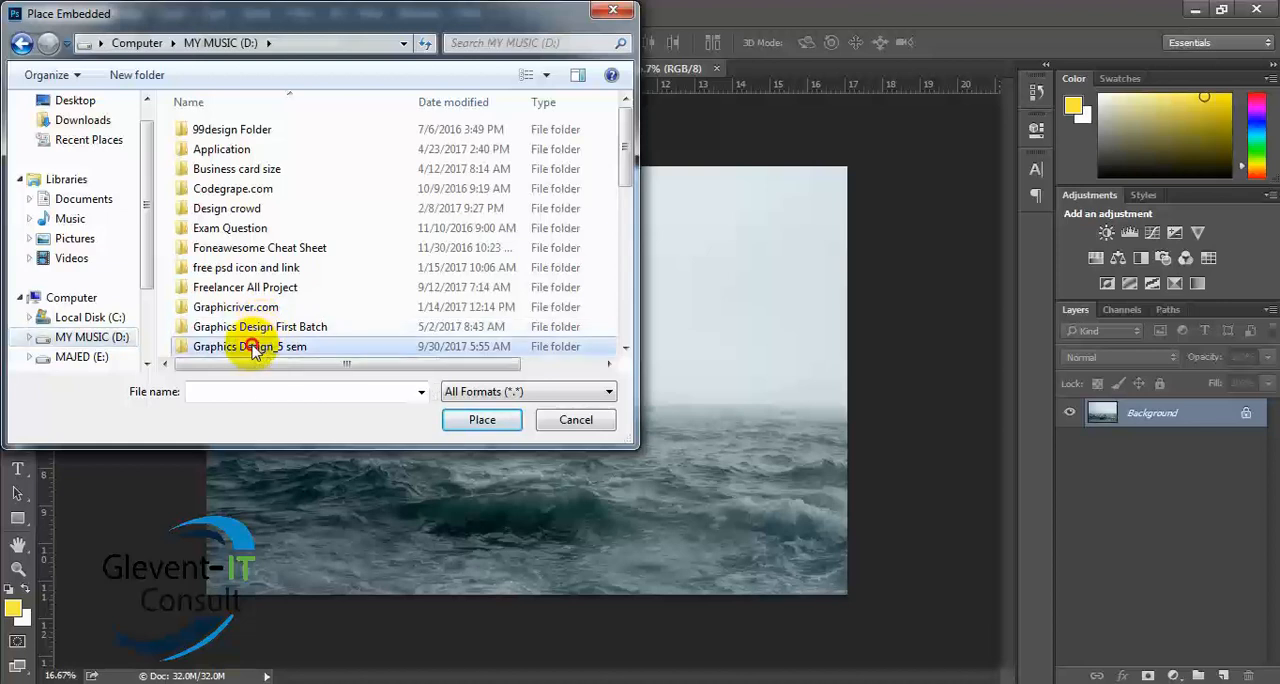
pyautogui.doubleClick(252, 346)
pyautogui.doubleClick(224, 148)
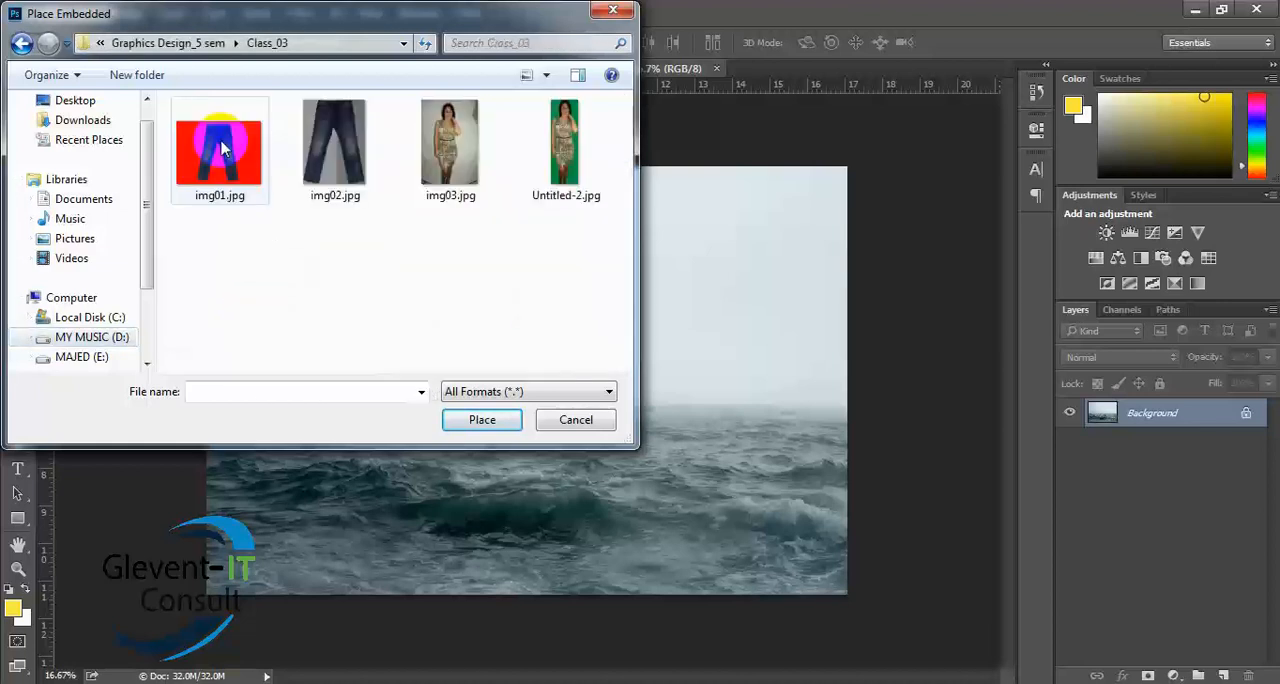
pyautogui.doubleClick(335, 168)
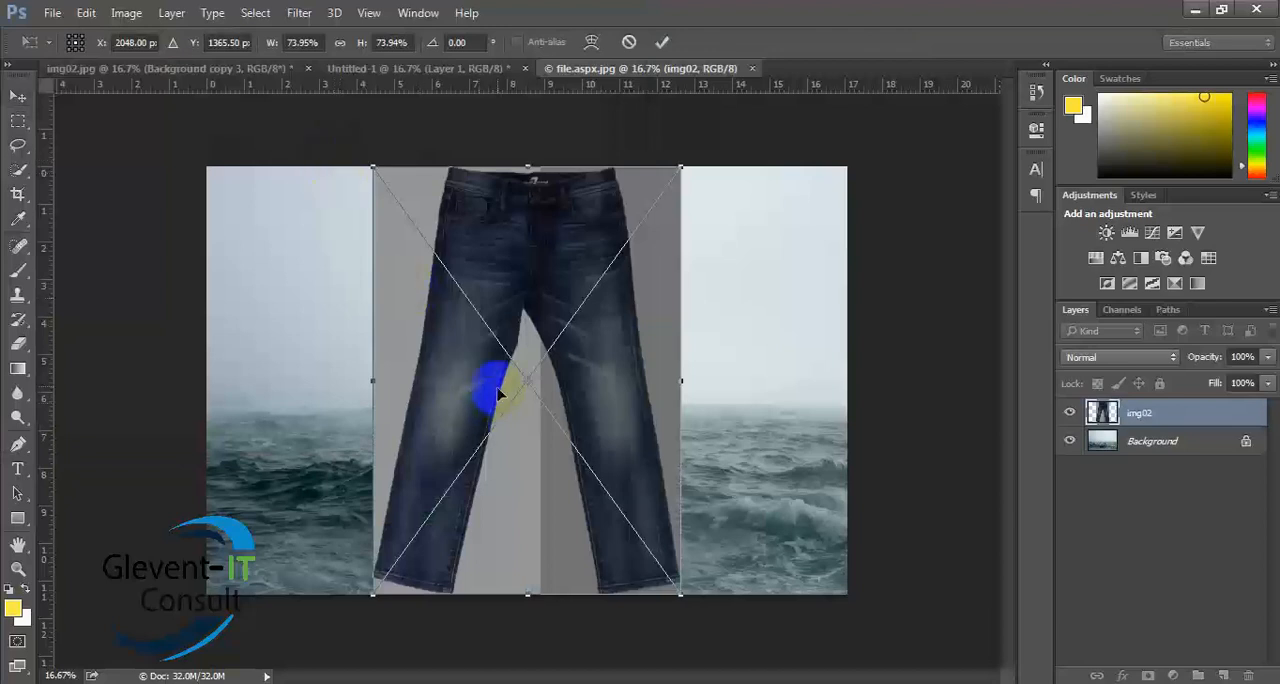
pyautogui.doubleClick(668, 413)
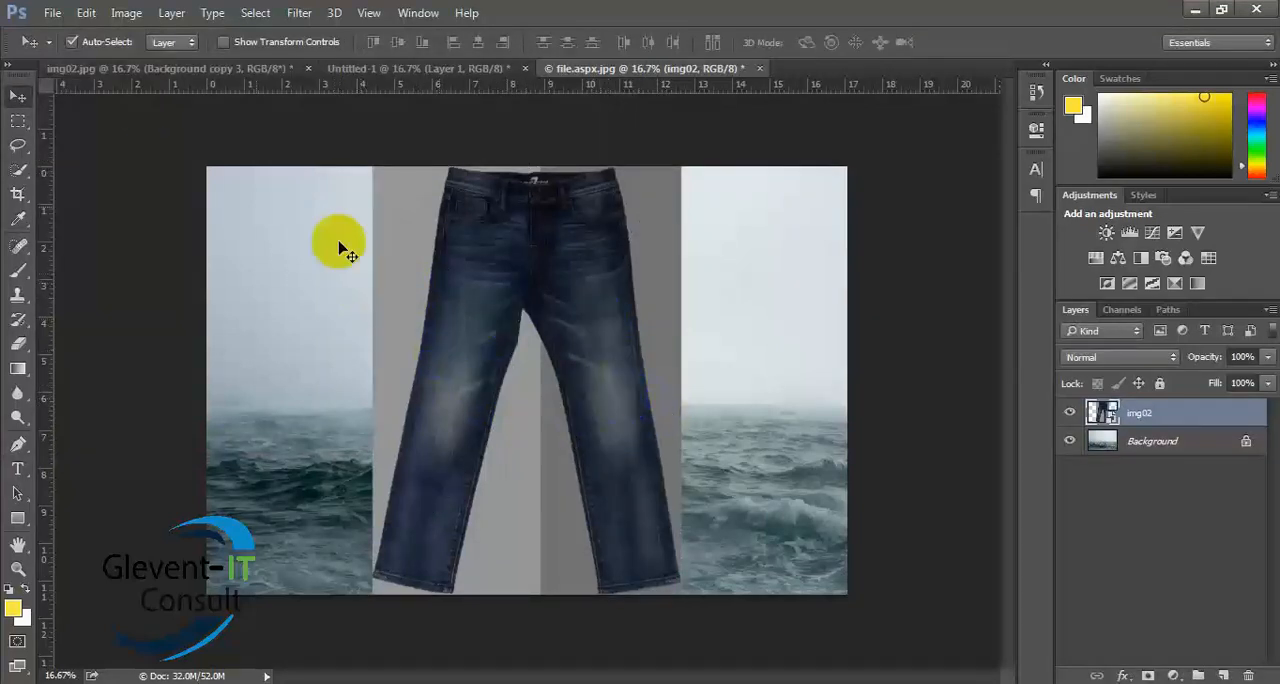
# - Compare the open documents img02.jpg, file.aspx.jpg and Untitled-1, and return to img02.jpg
pyautogui.click(140, 67)
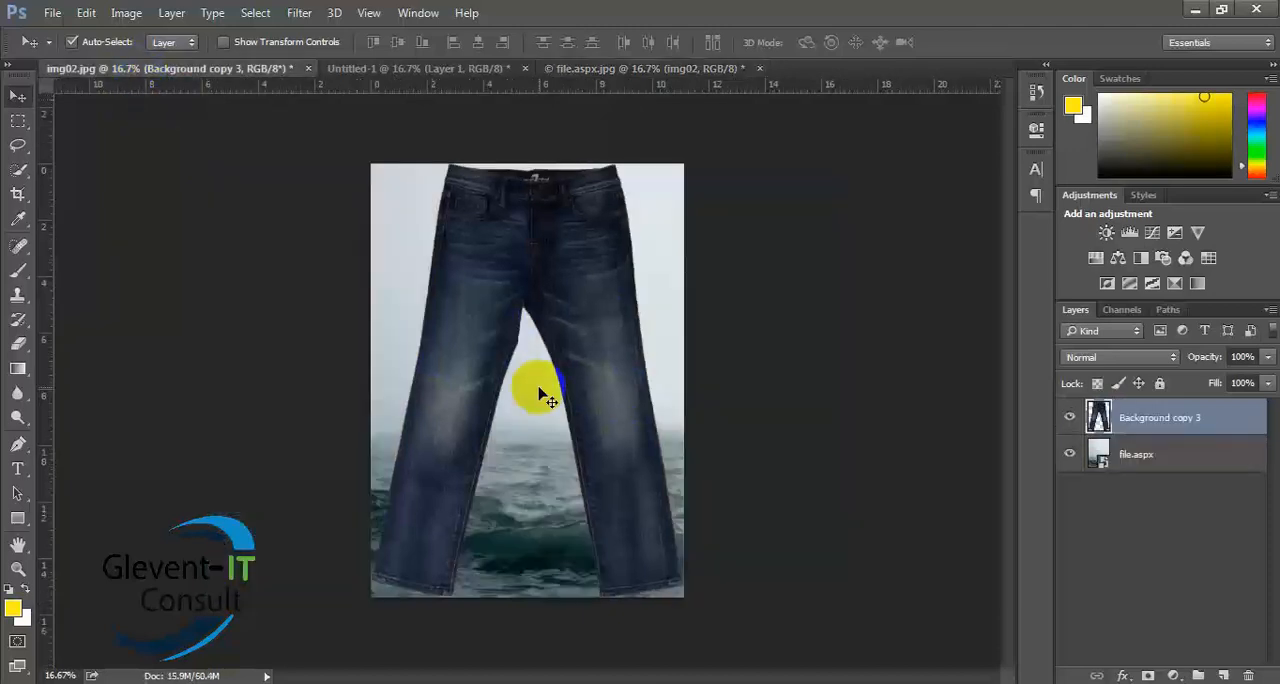
pyautogui.click(576, 70)
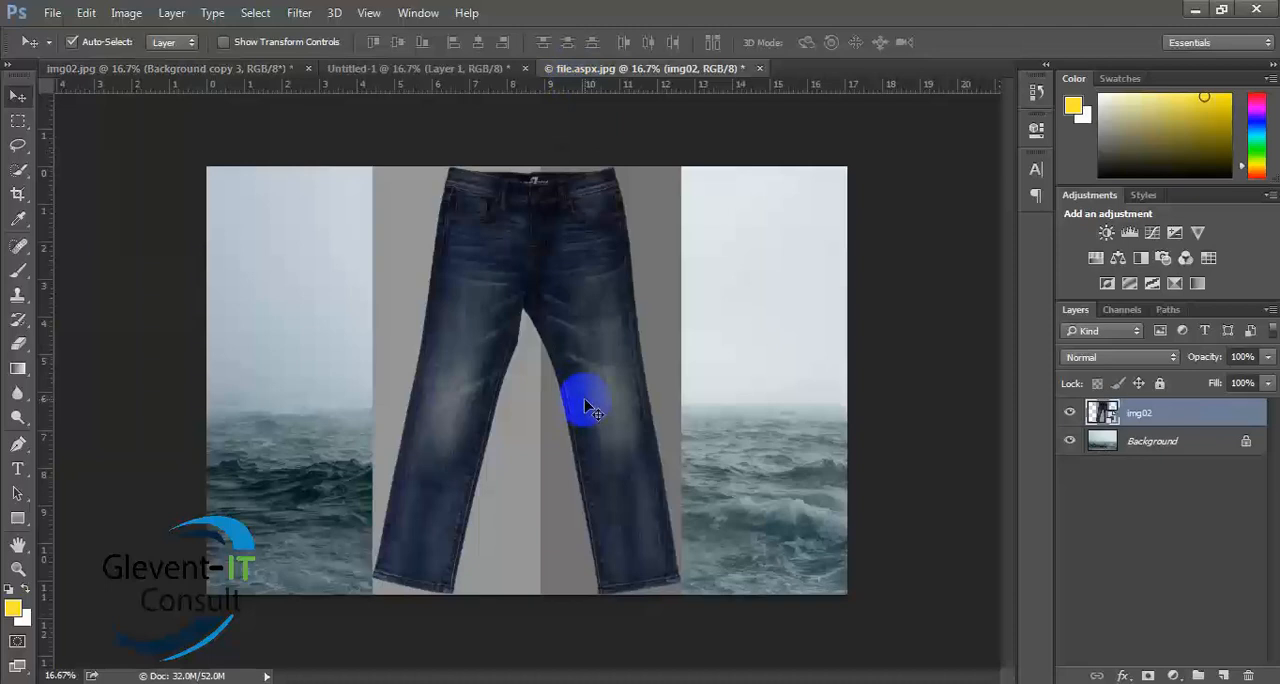
pyautogui.click(372, 67)
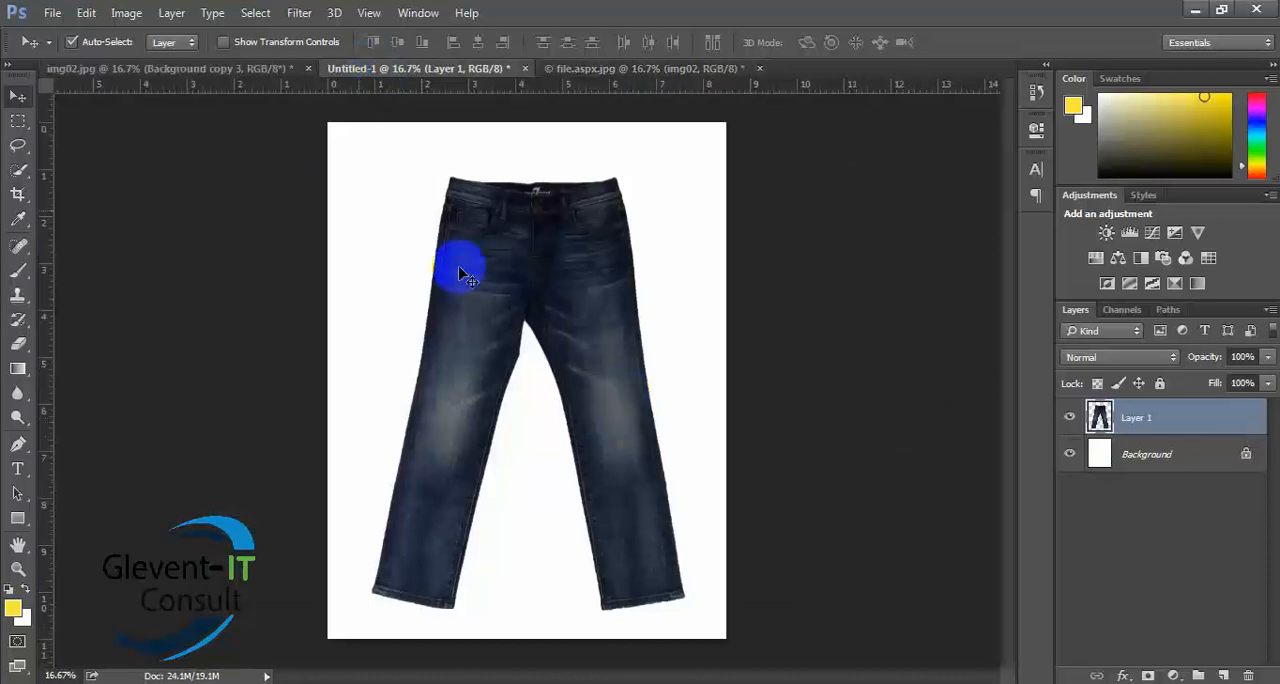
pyautogui.click(223, 69)
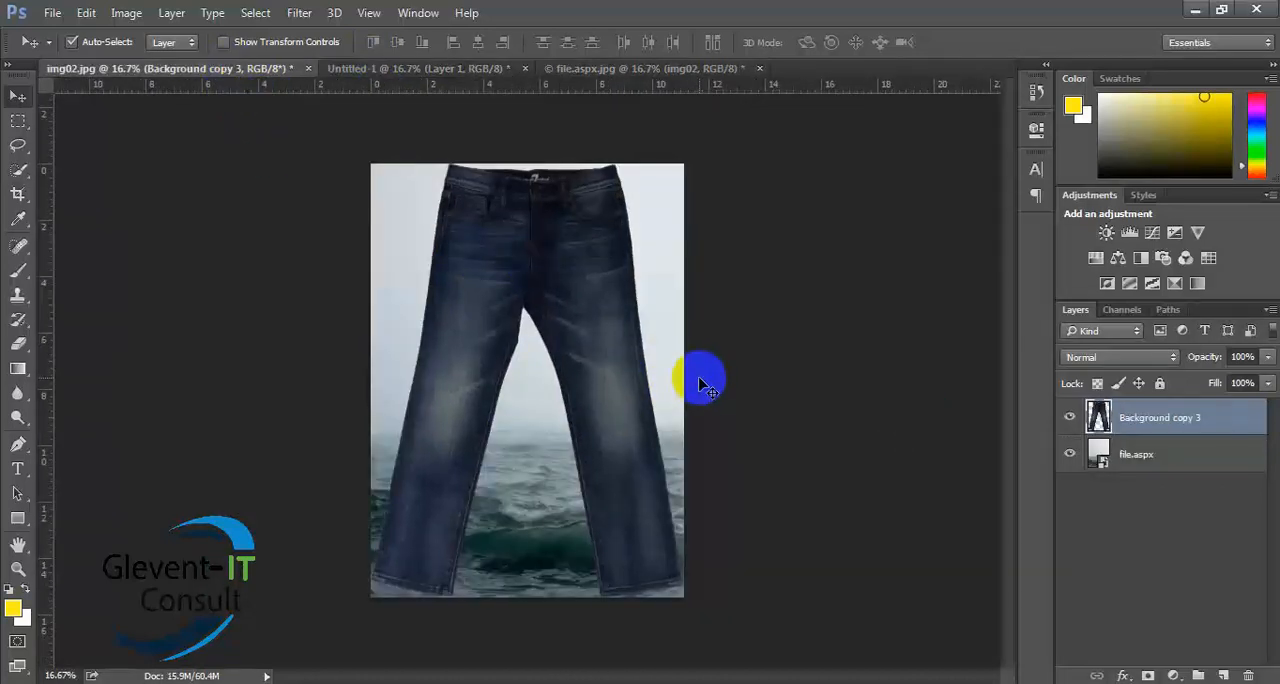
# - Undo the layer reordering and the sea image placement in img02.jpg, clear the selection around the jeans, and deselect the layer
pyautogui.hotkey('ctrl', 'z')
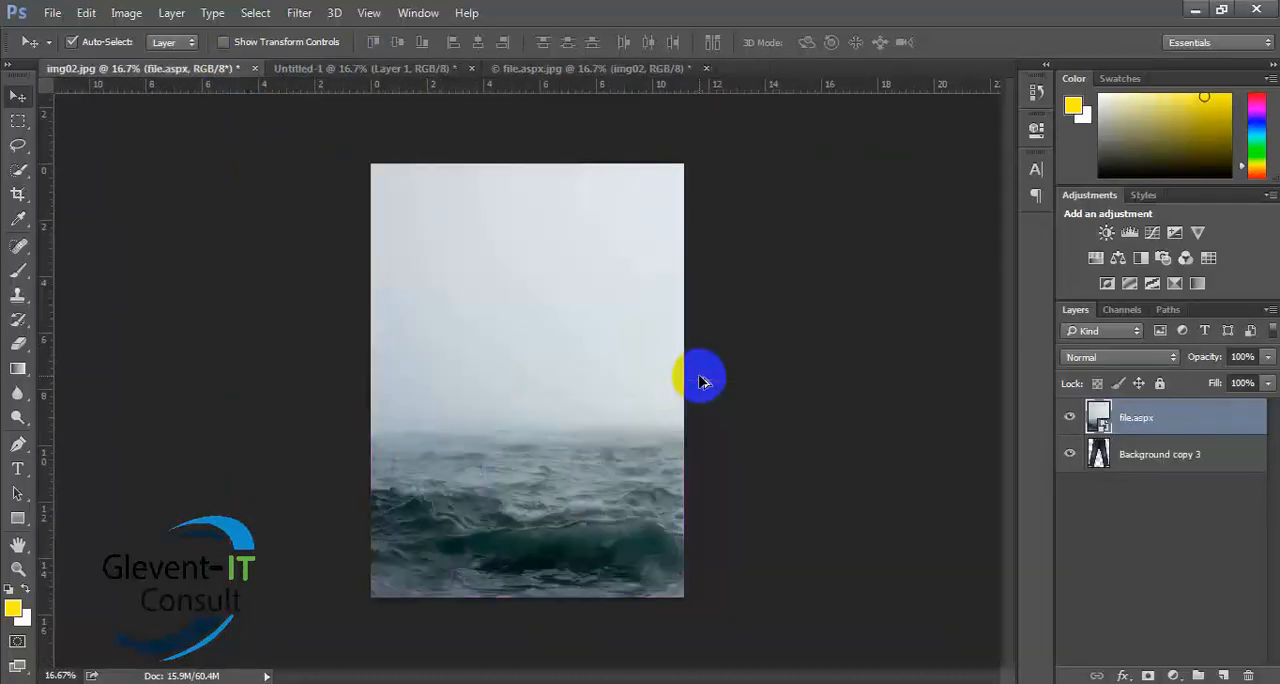
pyautogui.hotkey('ctrl', 'alt', 'z')
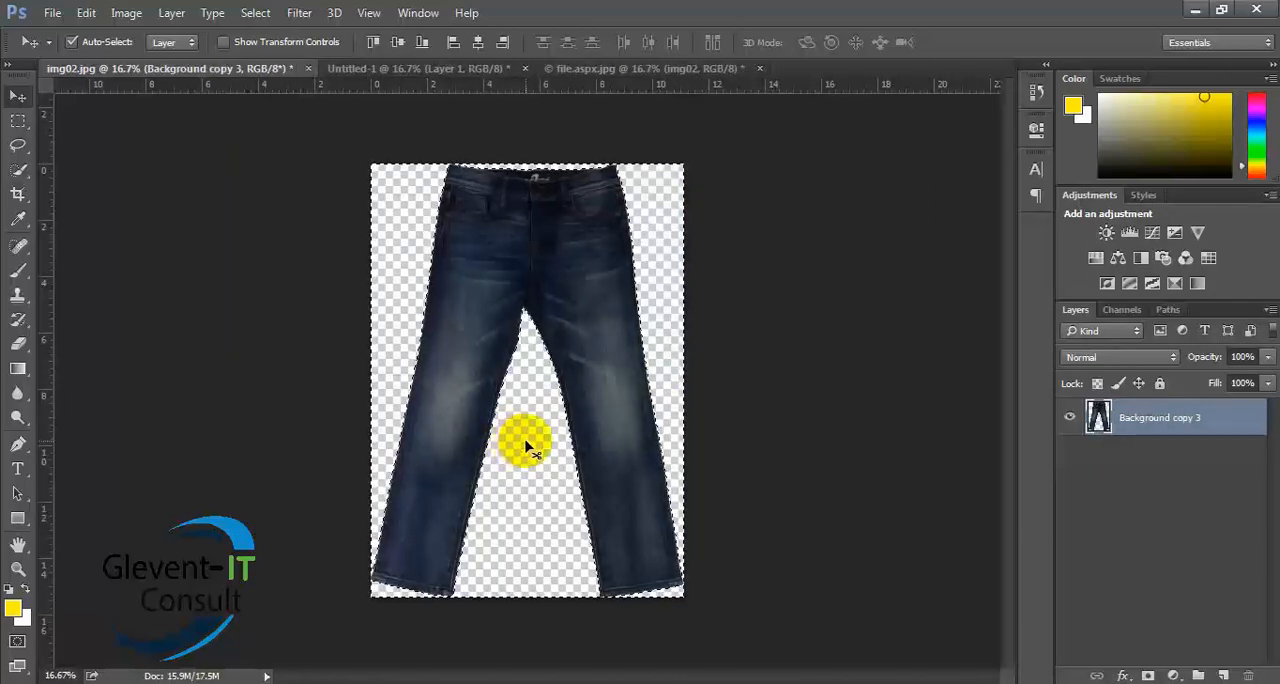
pyautogui.hotkey('ctrl', 'd')
pyautogui.click(478, 457)
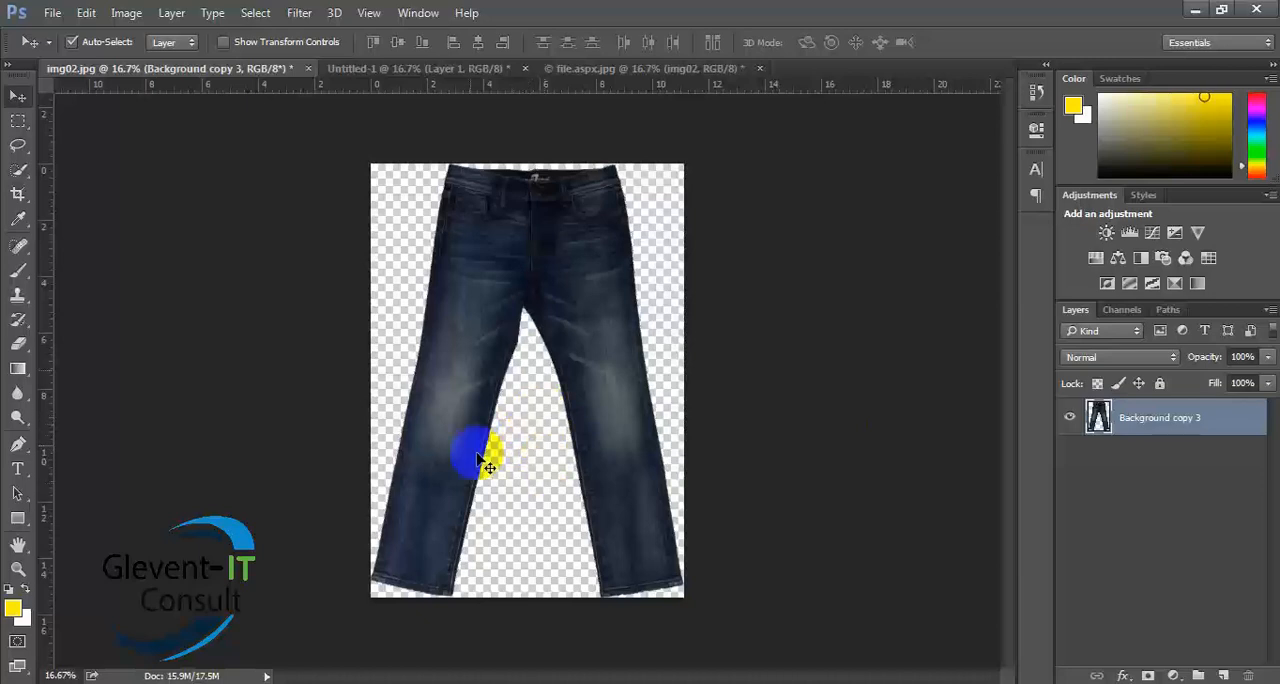
pyautogui.click(528, 463)
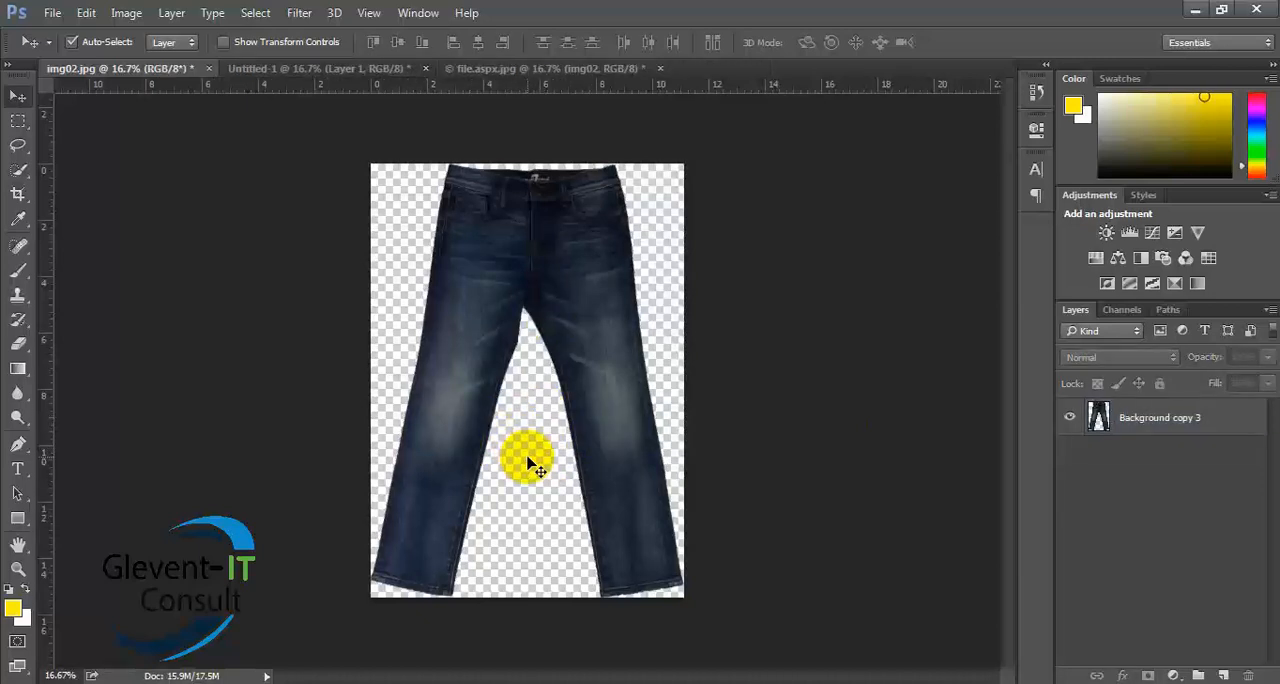
pyautogui.click(578, 296)
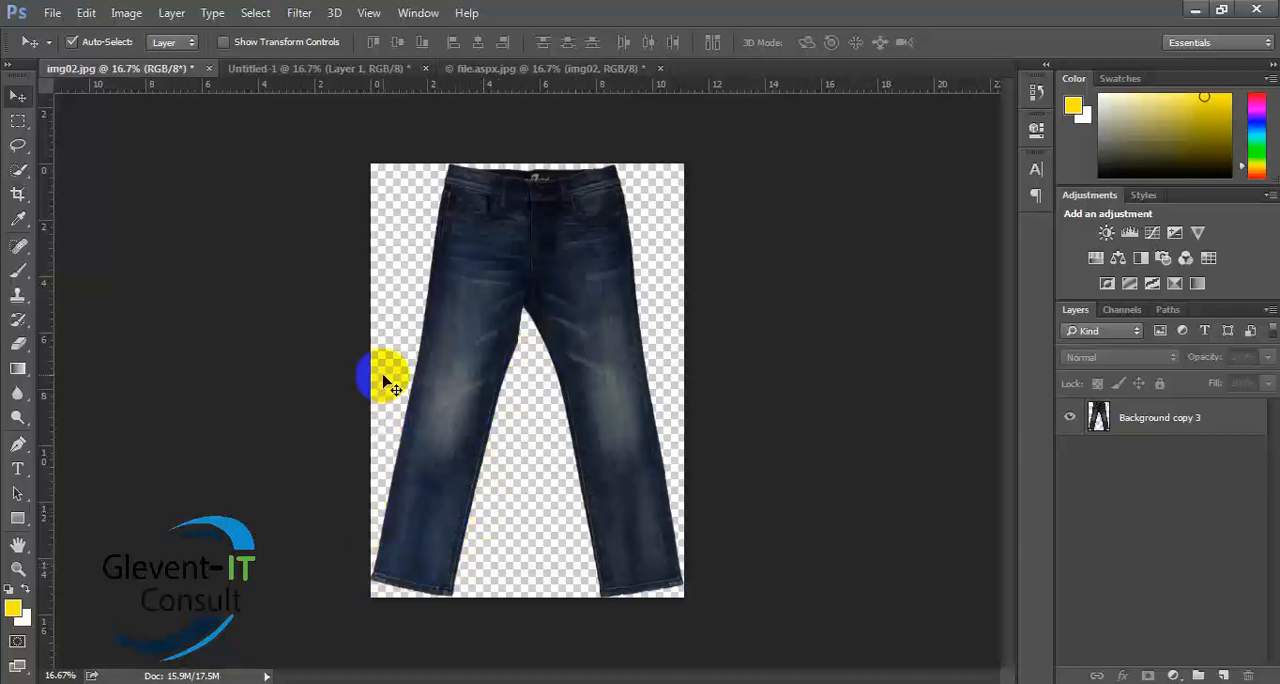
# - Review the marquee, lasso and quick selection tool groups, and choose the Quick Selection Tool
pyautogui.click(22, 122)
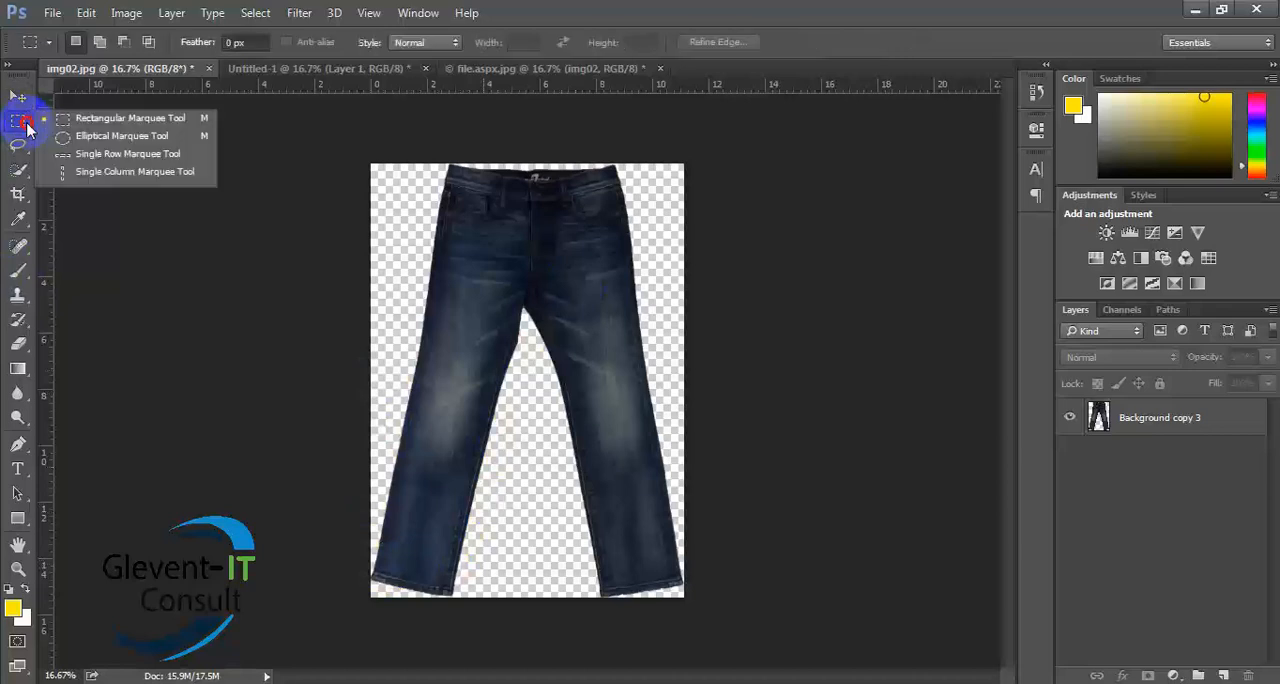
pyautogui.click(18, 152)
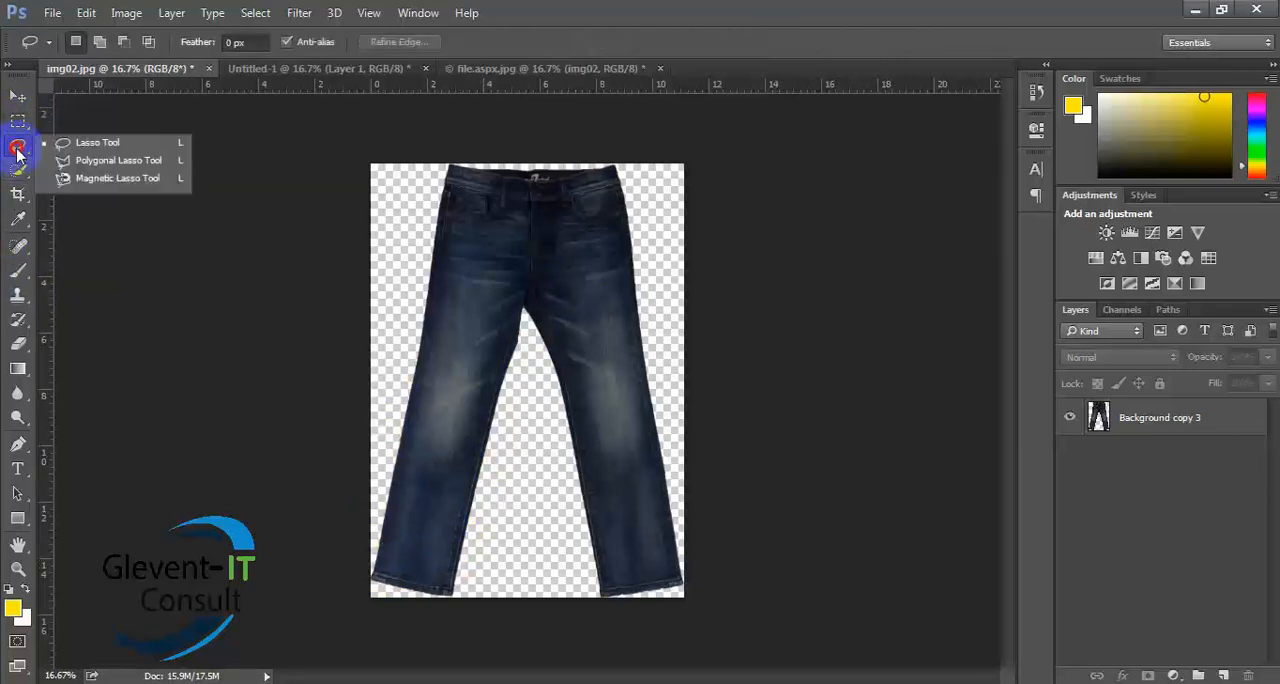
pyautogui.click(18, 153)
pyautogui.click(17, 170)
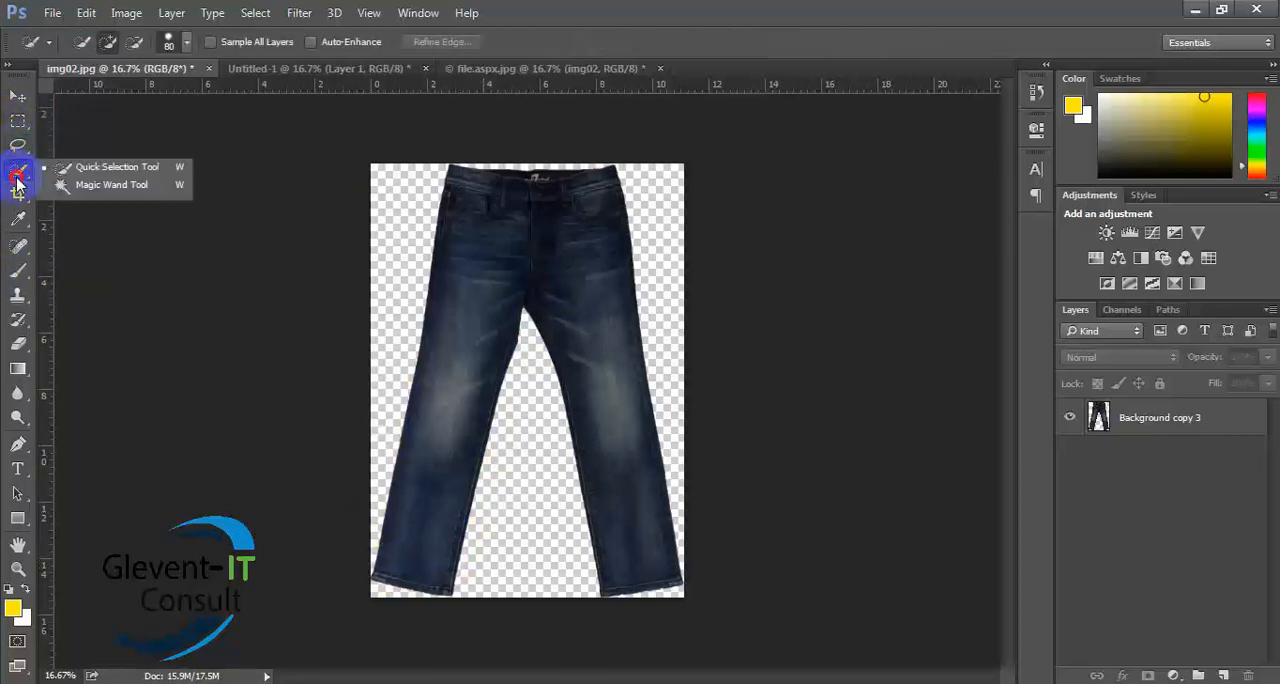
pyautogui.click(113, 178)
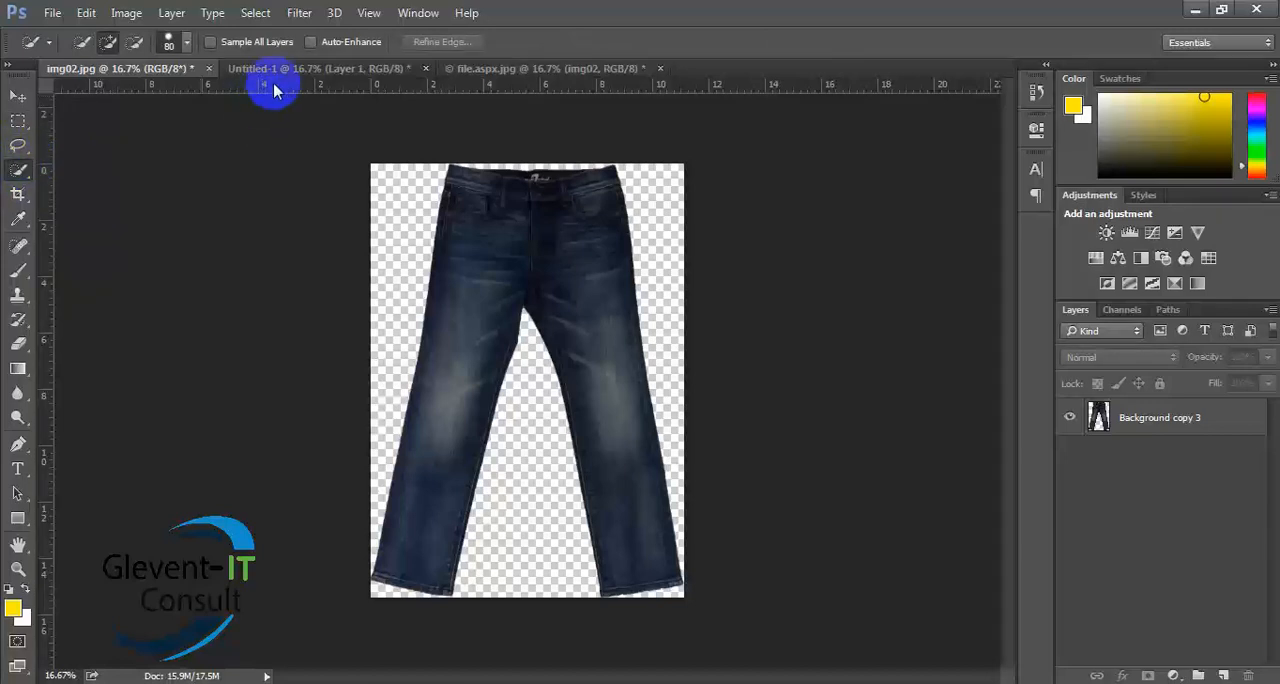
# - Hide the white Background layer behind the jeans in Untitled-1
pyautogui.click(318, 72)
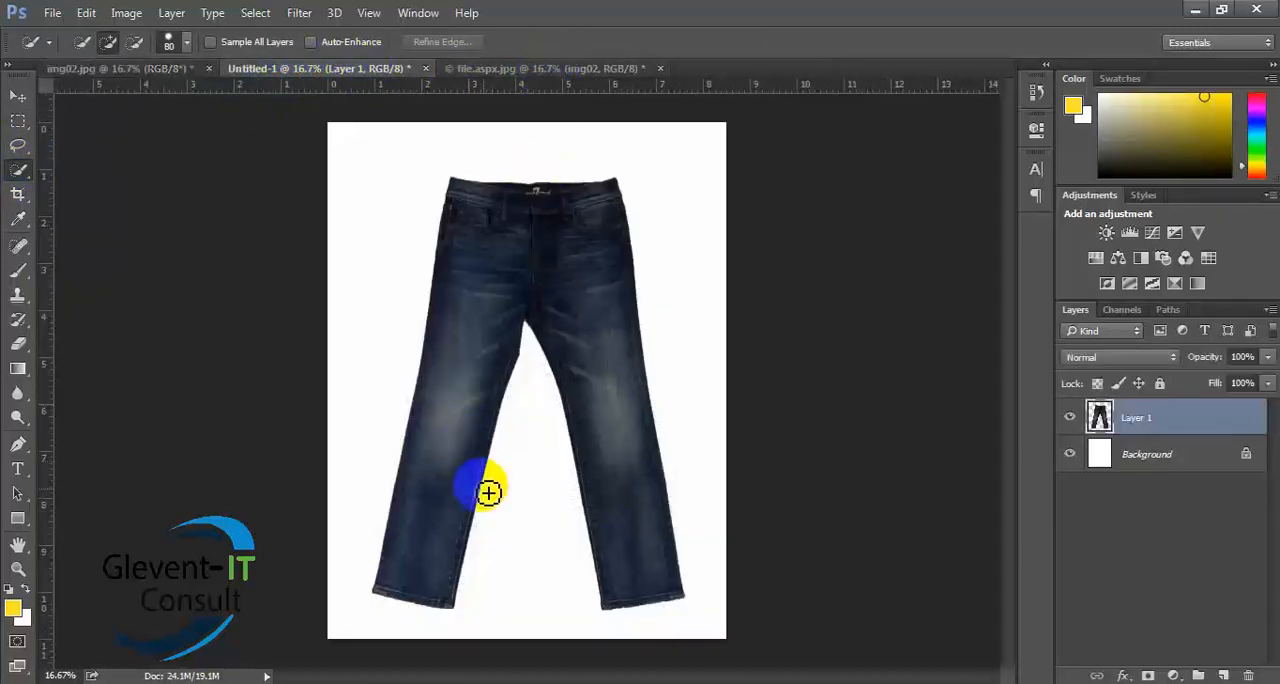
pyautogui.click(1069, 455)
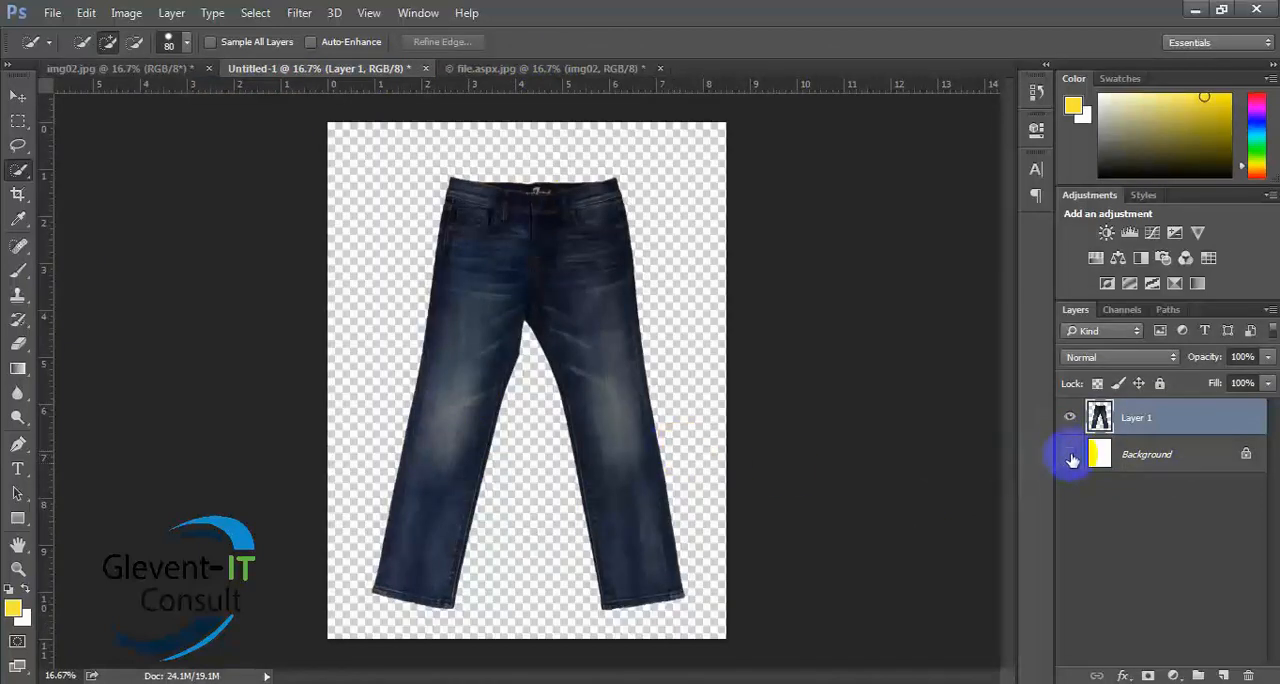
# - Show the white Background layer, merge it with Layer 1, and convert the merged background into a regular unlocked layer
pyautogui.click(1070, 456)
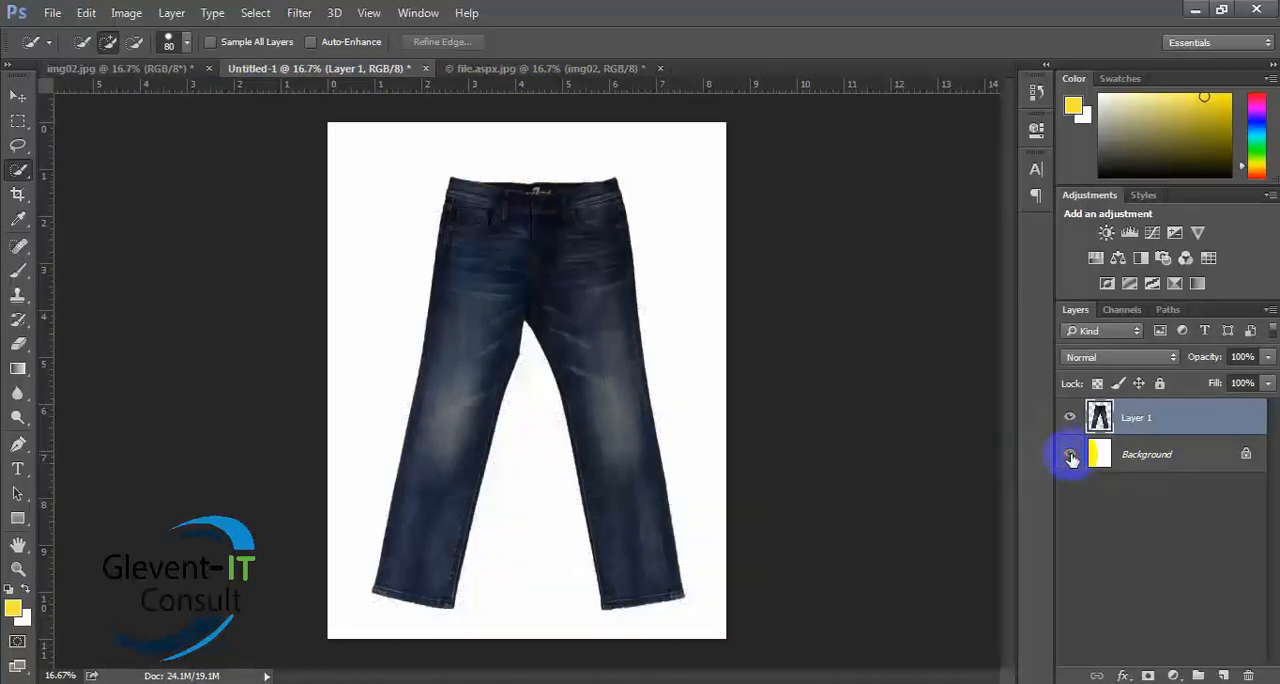
pyautogui.keyDown('shift'); pyautogui.click(1214, 455); pyautogui.keyUp('shift')
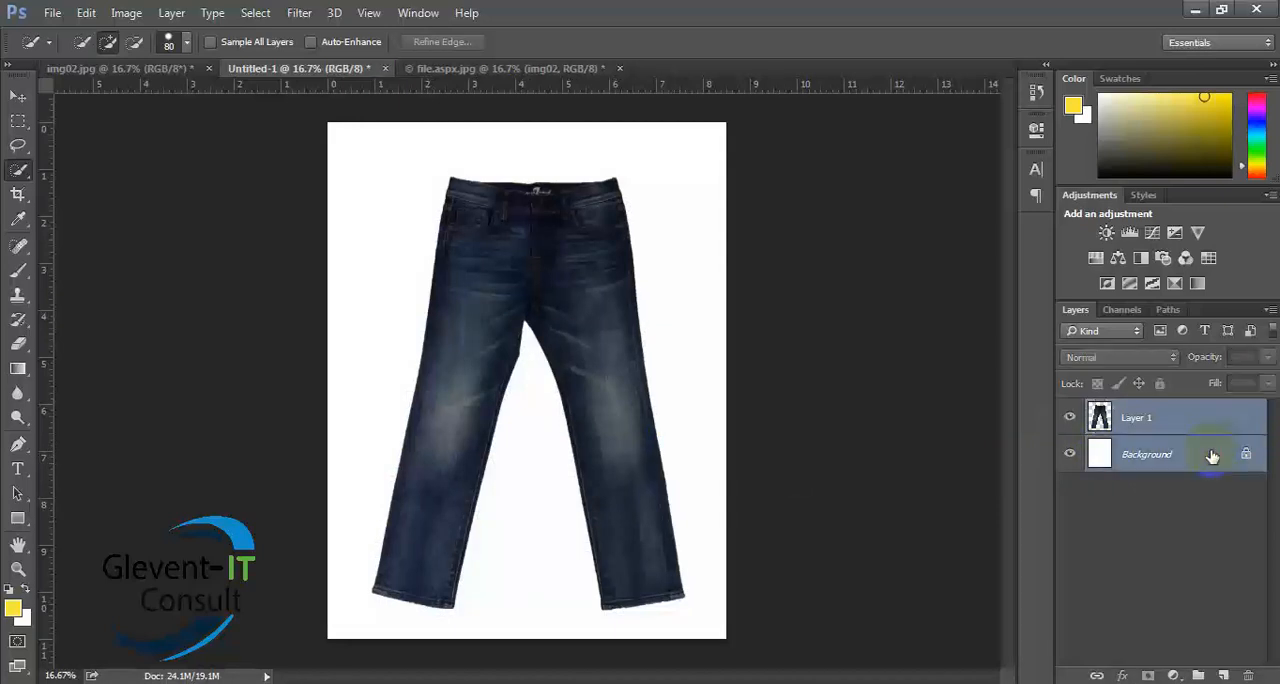
pyautogui.rightClick(1205, 431)
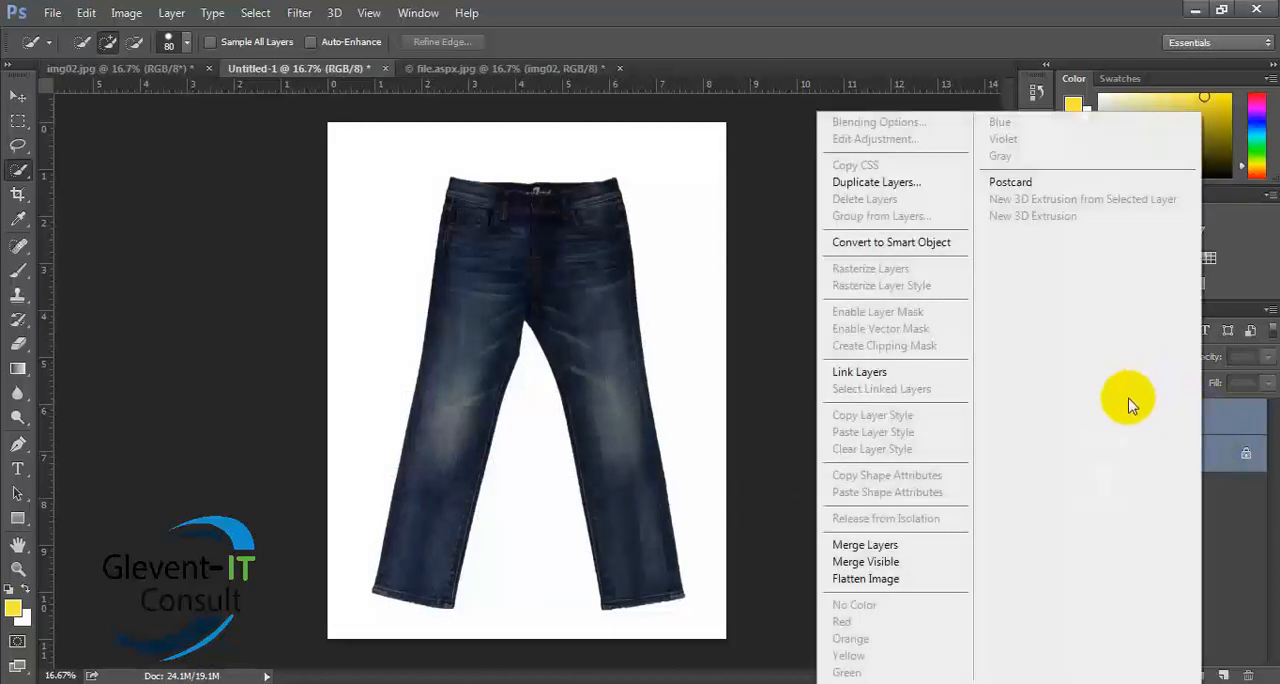
pyautogui.click(890, 549)
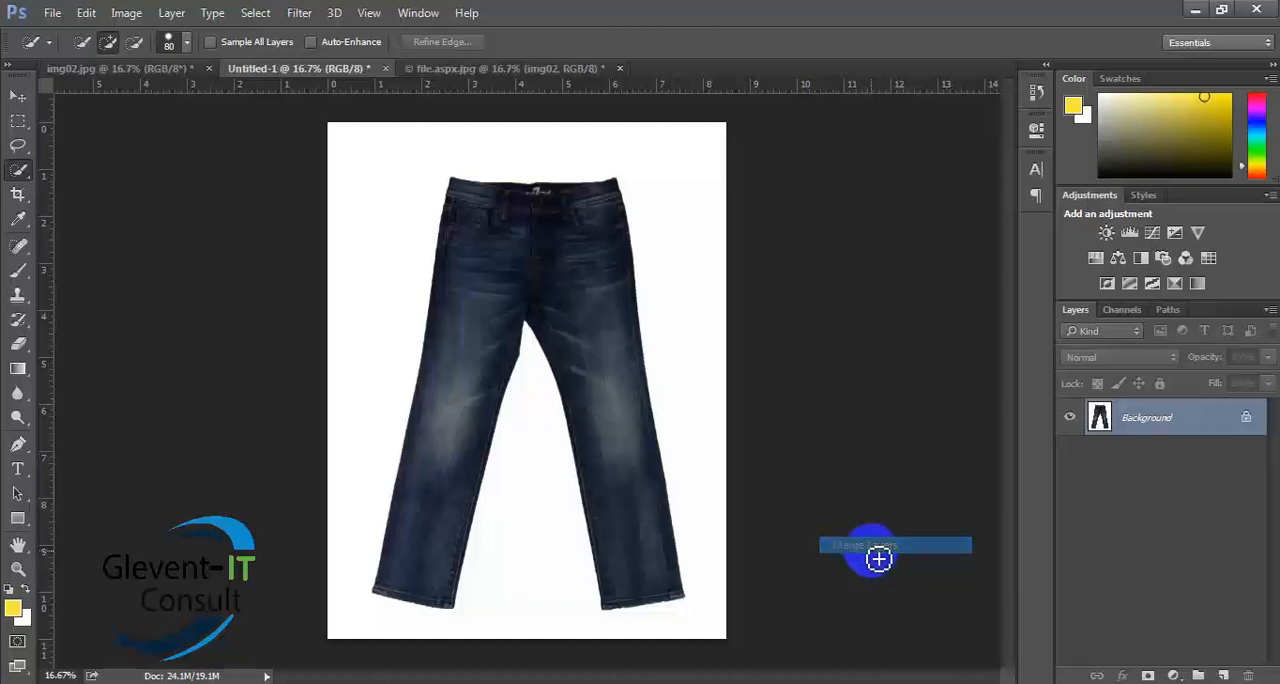
pyautogui.doubleClick(1221, 424)
pyautogui.click(806, 221)
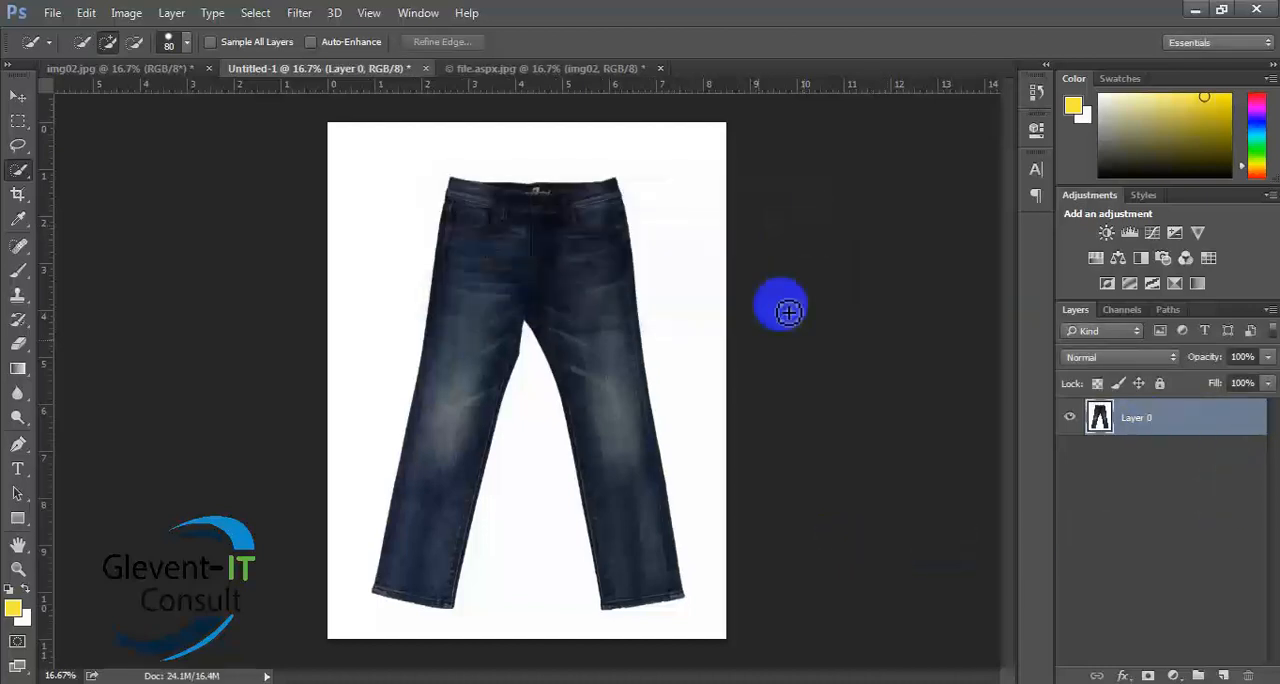
# - Select the white area around the jeans with the Magic Wand Tool at tolerance 20, delete it, and clear the selection
pyautogui.click(18, 168)
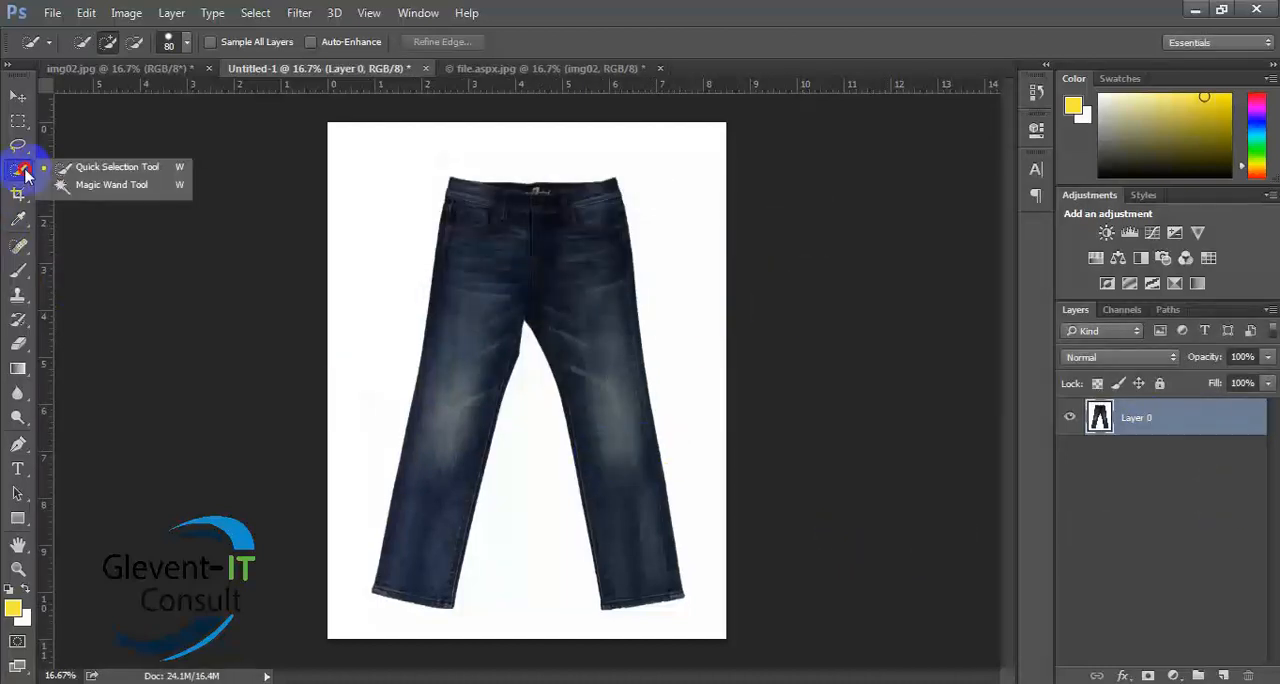
pyautogui.click(104, 186)
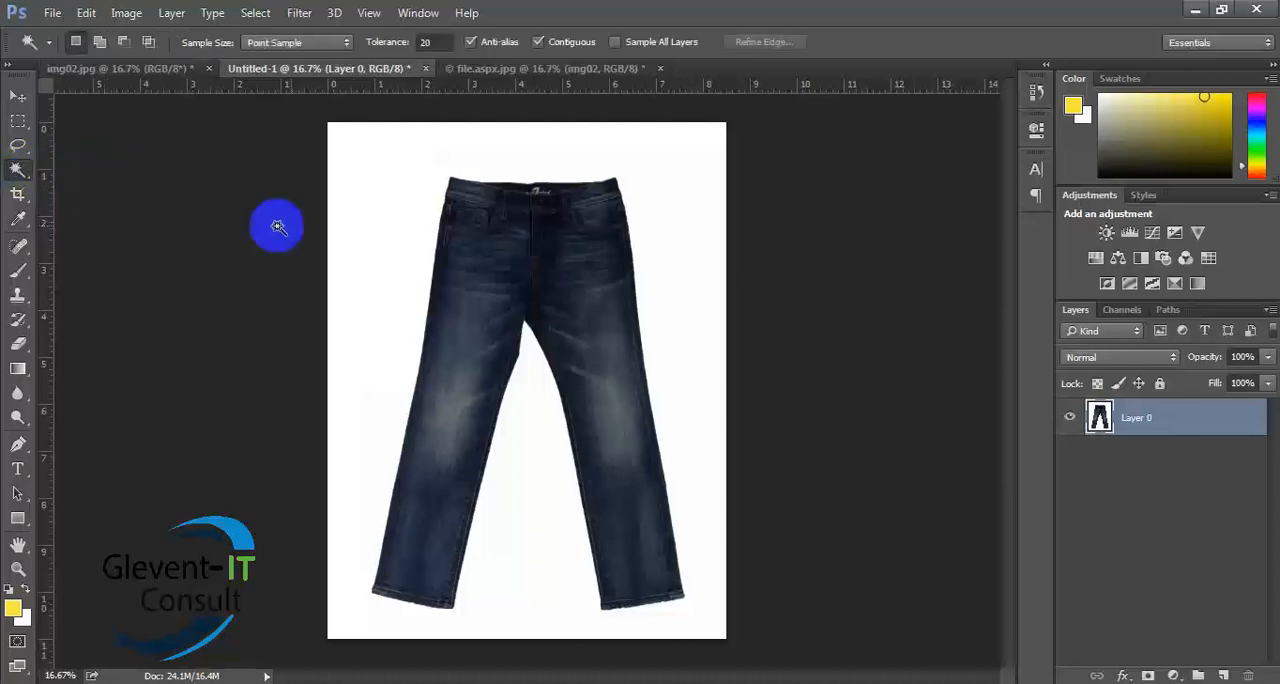
pyautogui.click(367, 206)
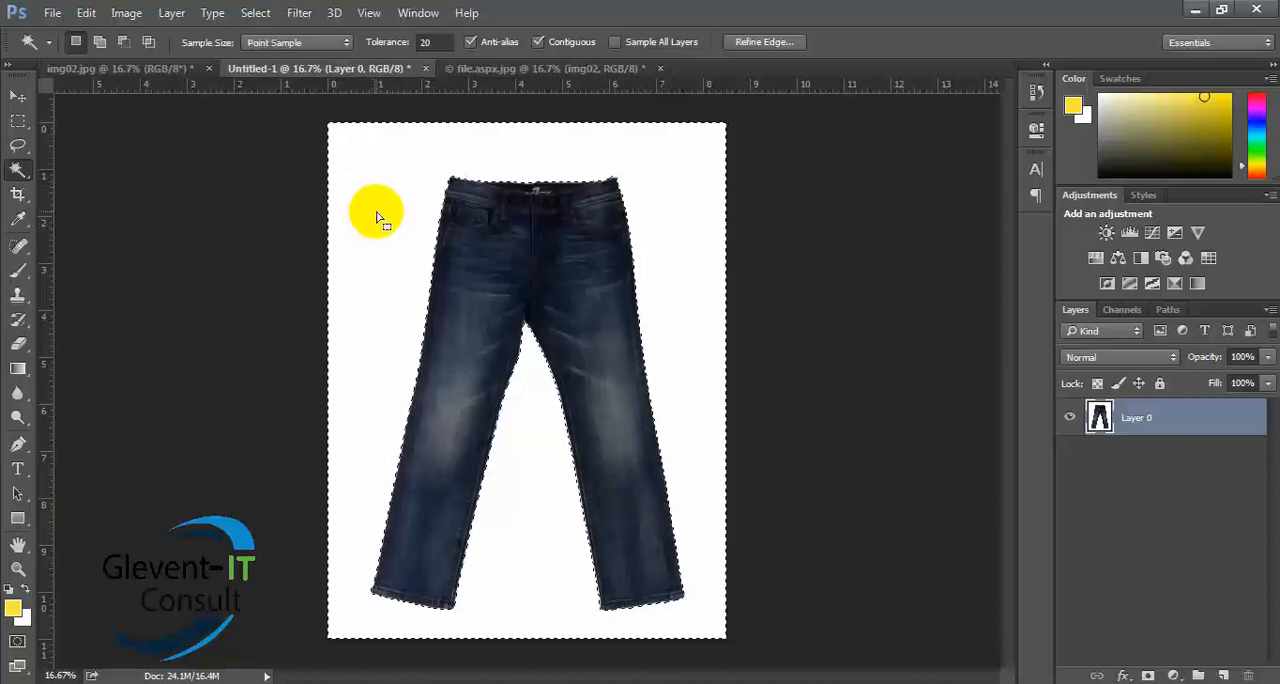
pyautogui.click(375, 226)
pyautogui.hotkey('ctrl', 'd')
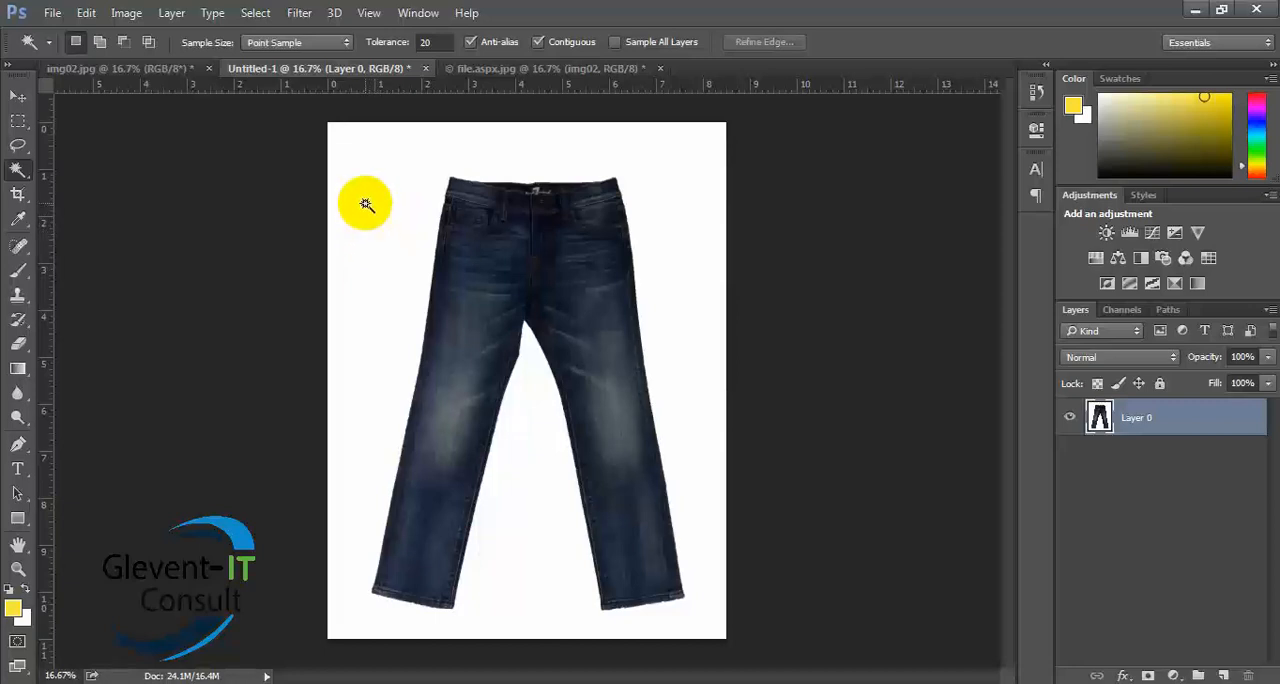
pyautogui.click(372, 216)
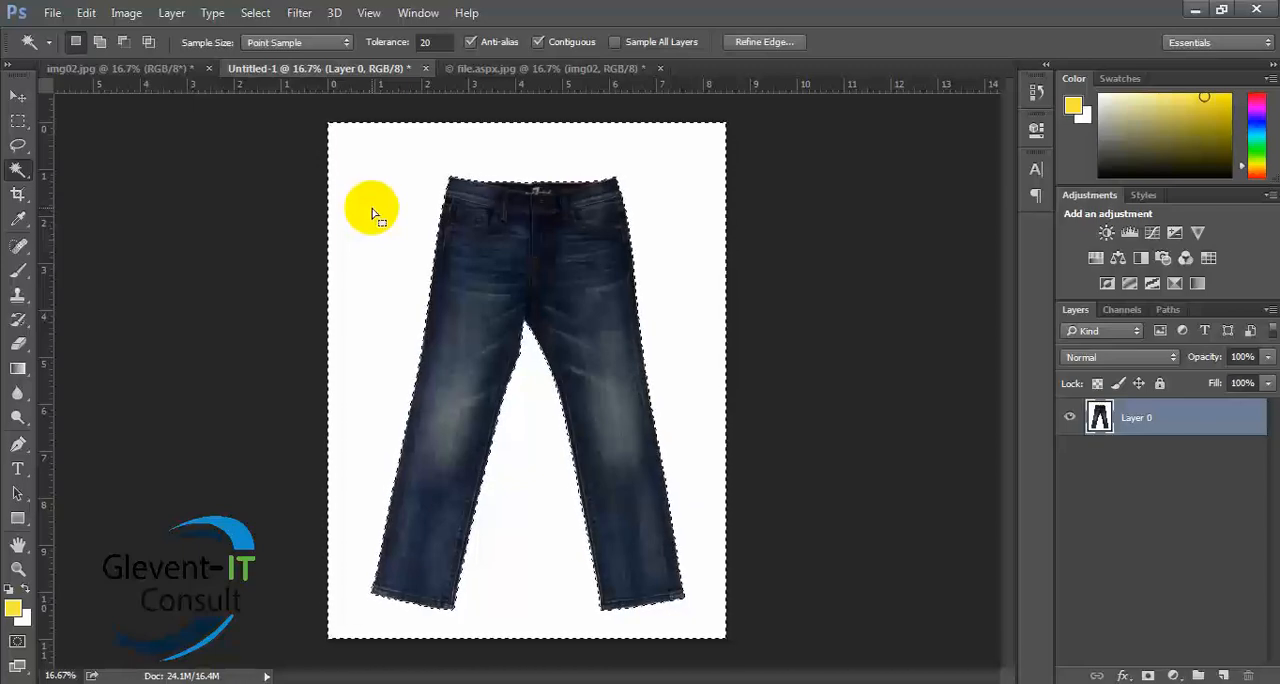
pyautogui.press('Delete')
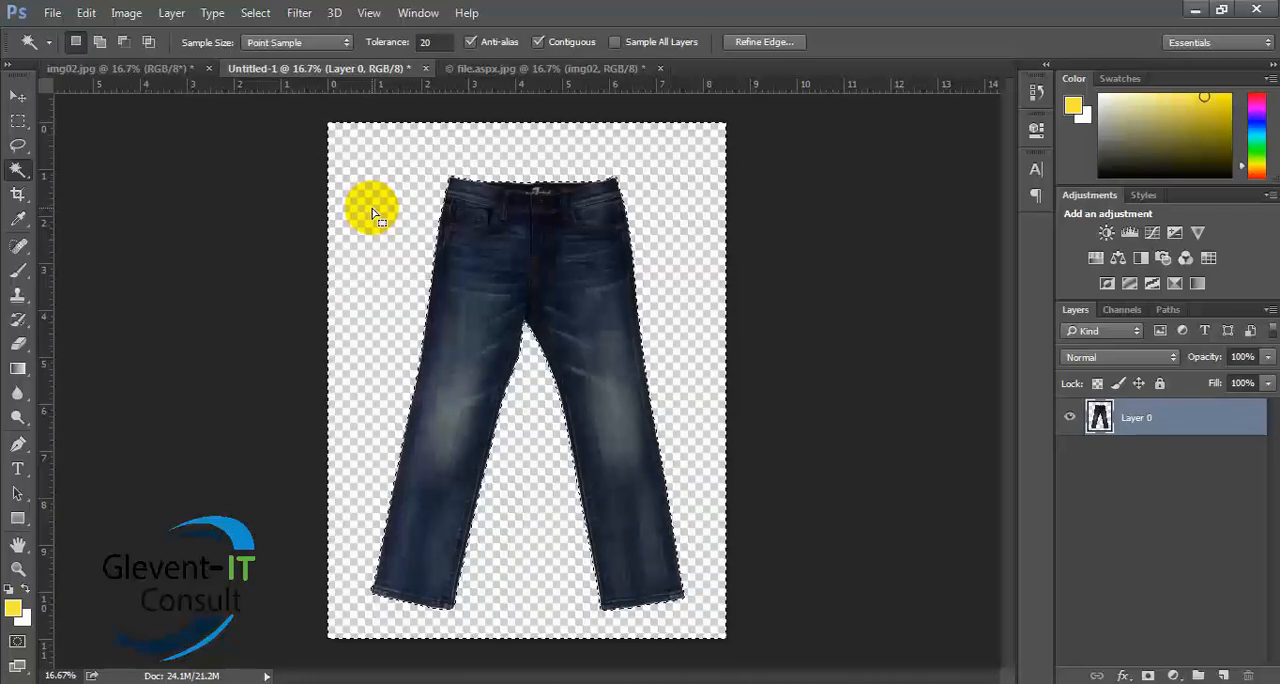
pyautogui.hotkey('ctrl', 'd')
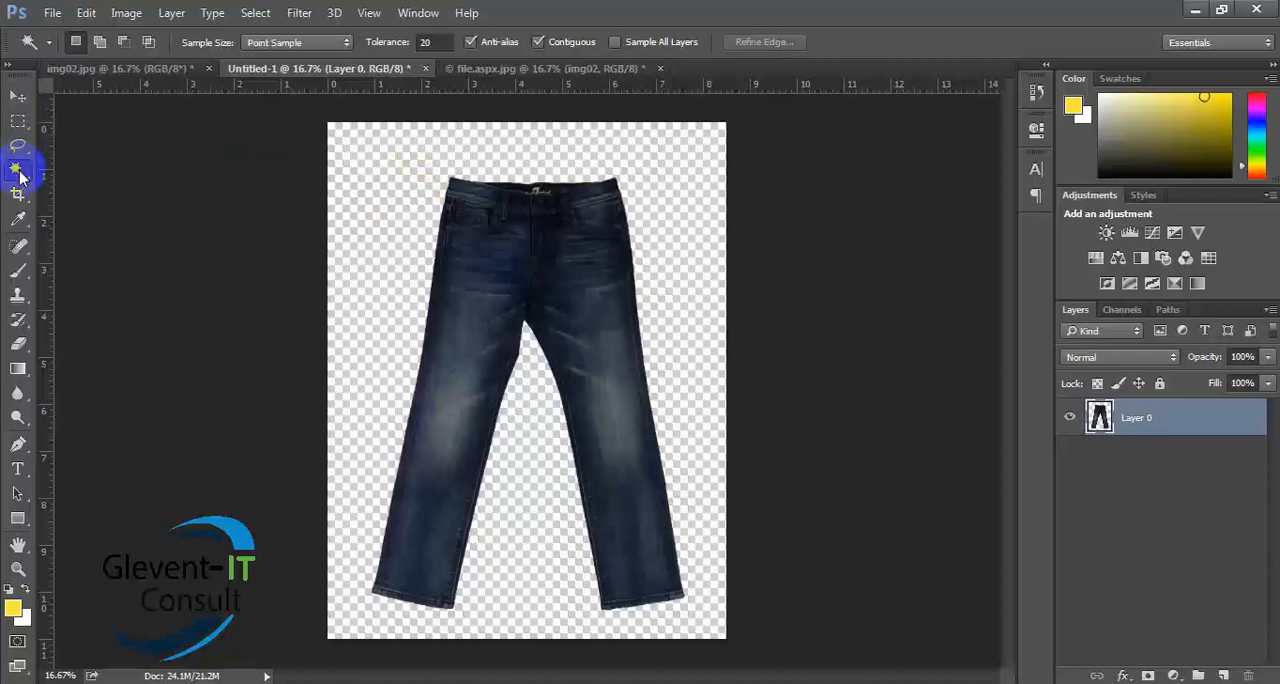
# - In file.aspx.jpg, select the light grey area around the jeans on the img02 layer and try to delete it
pyautogui.click(497, 71)
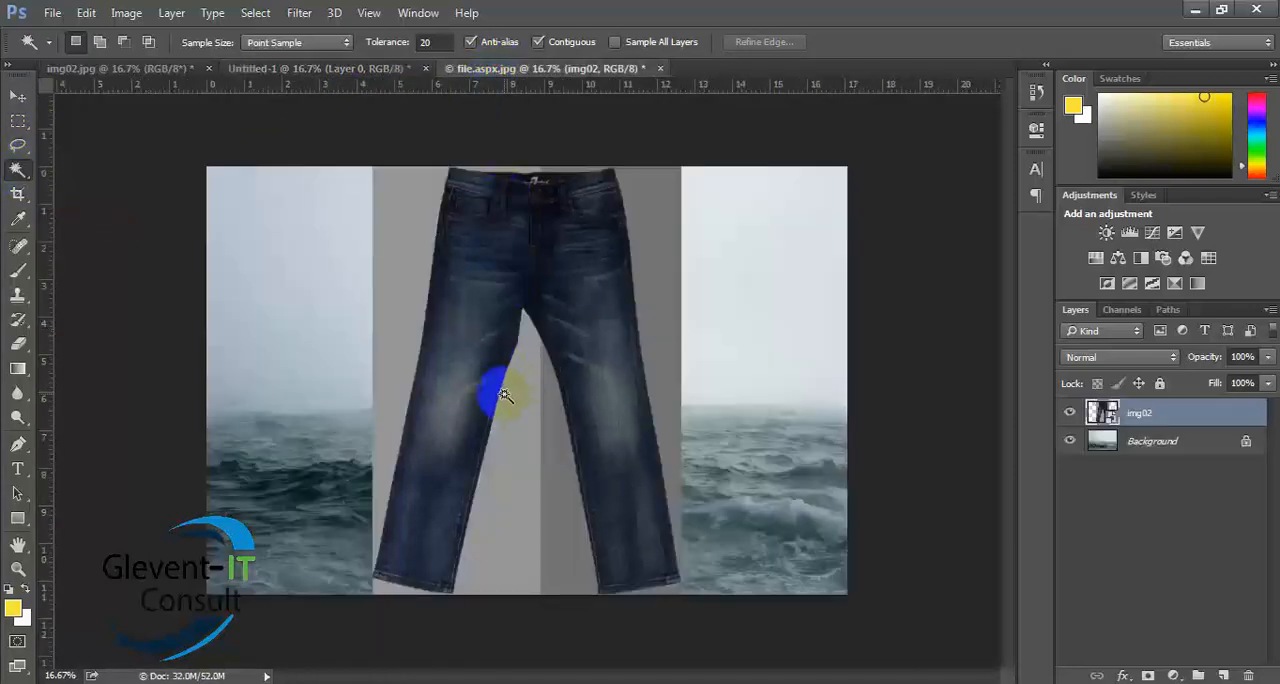
pyautogui.click(397, 304)
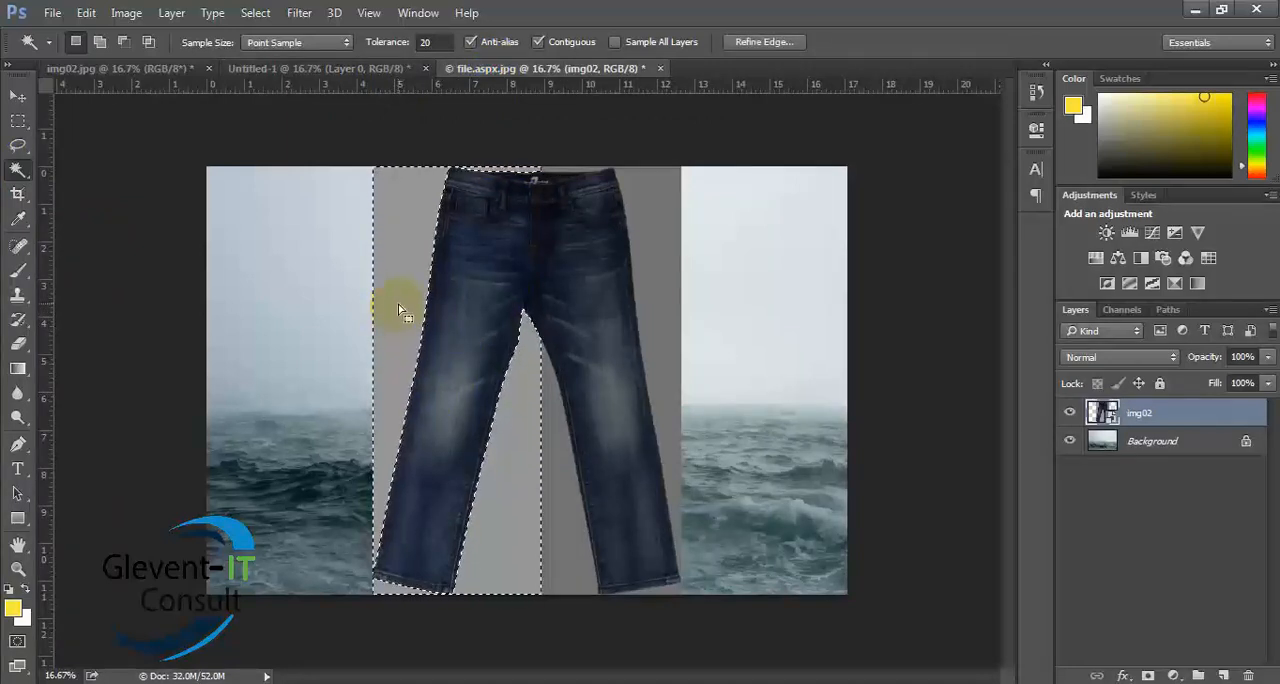
pyautogui.press('Delete')
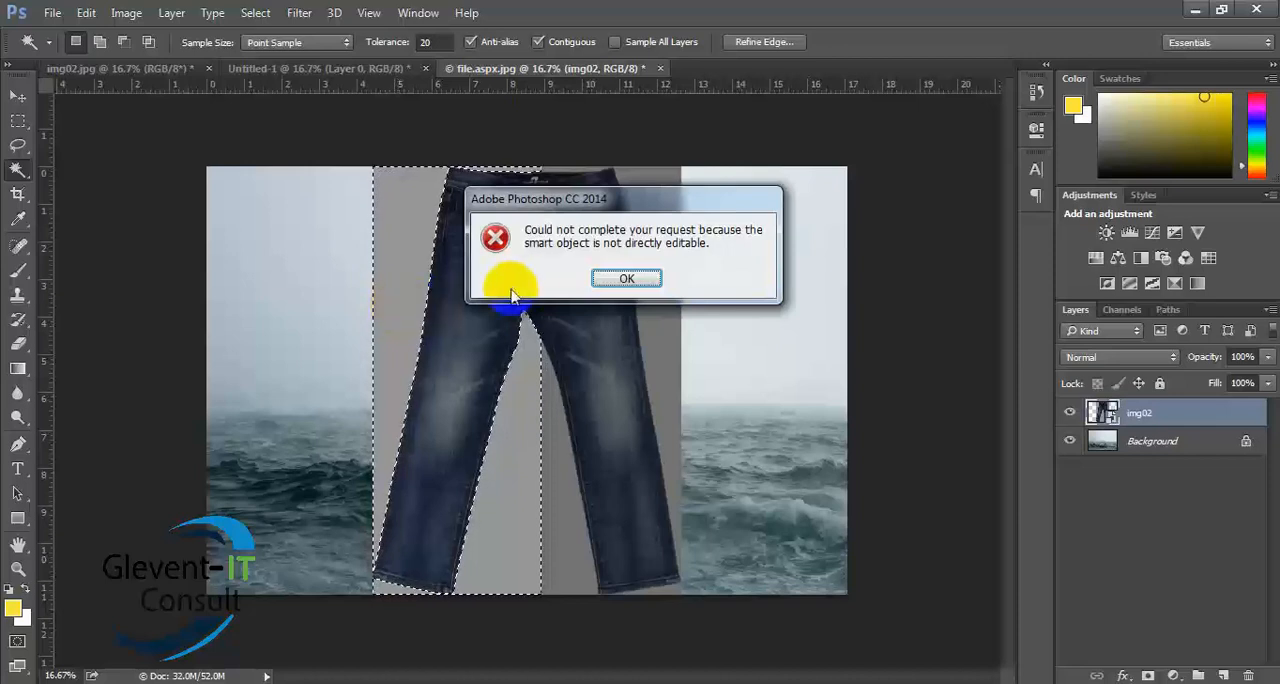
pyautogui.click(626, 278)
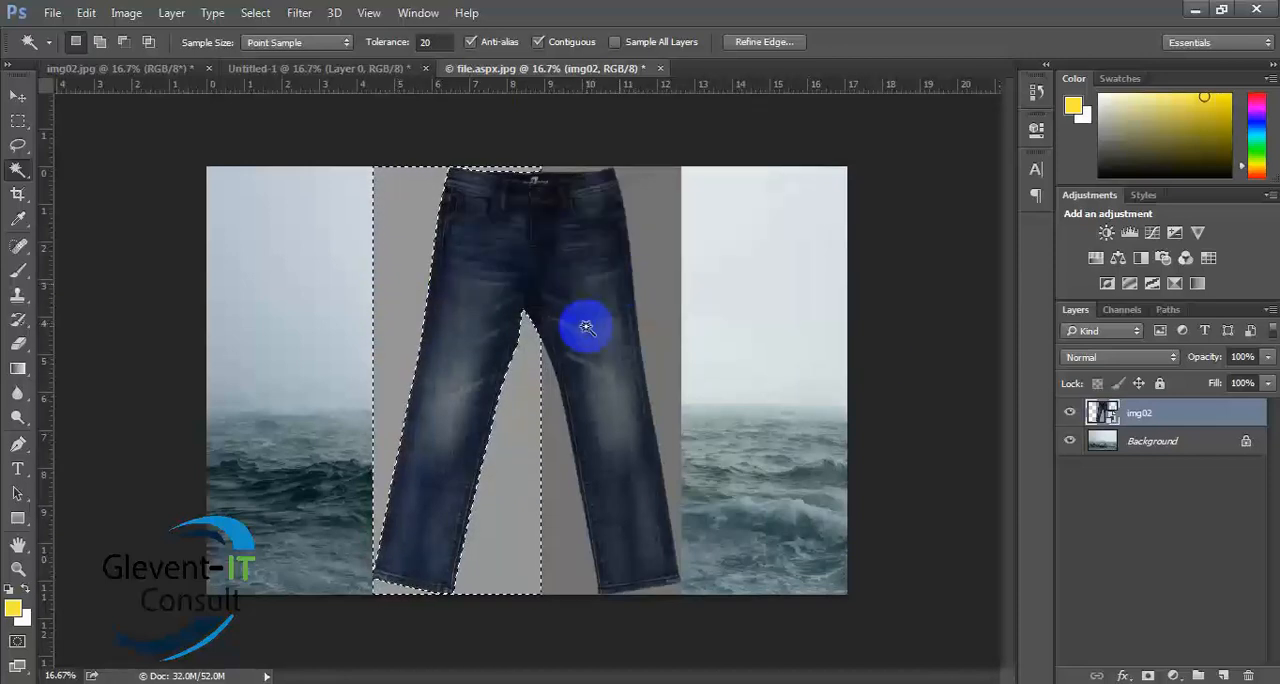
# - Rasterize the img02 layer and delete the light and dark grey areas around the jeans
pyautogui.rightClick(1141, 426)
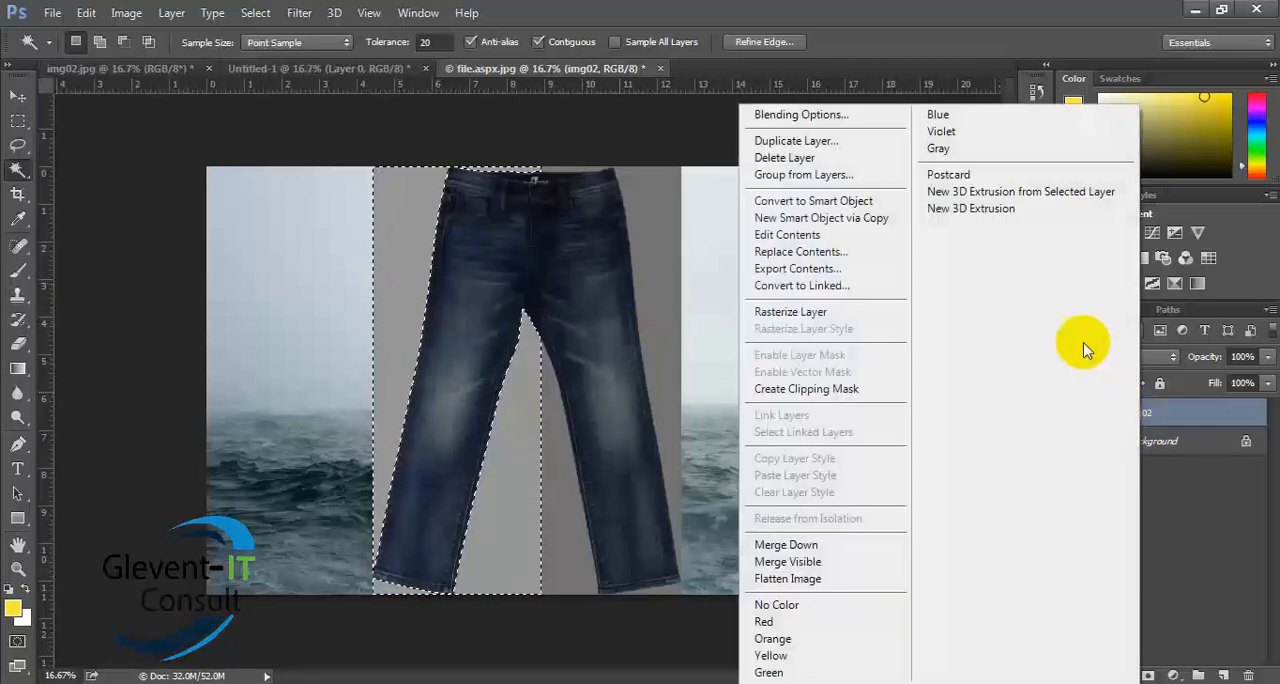
pyautogui.click(780, 312)
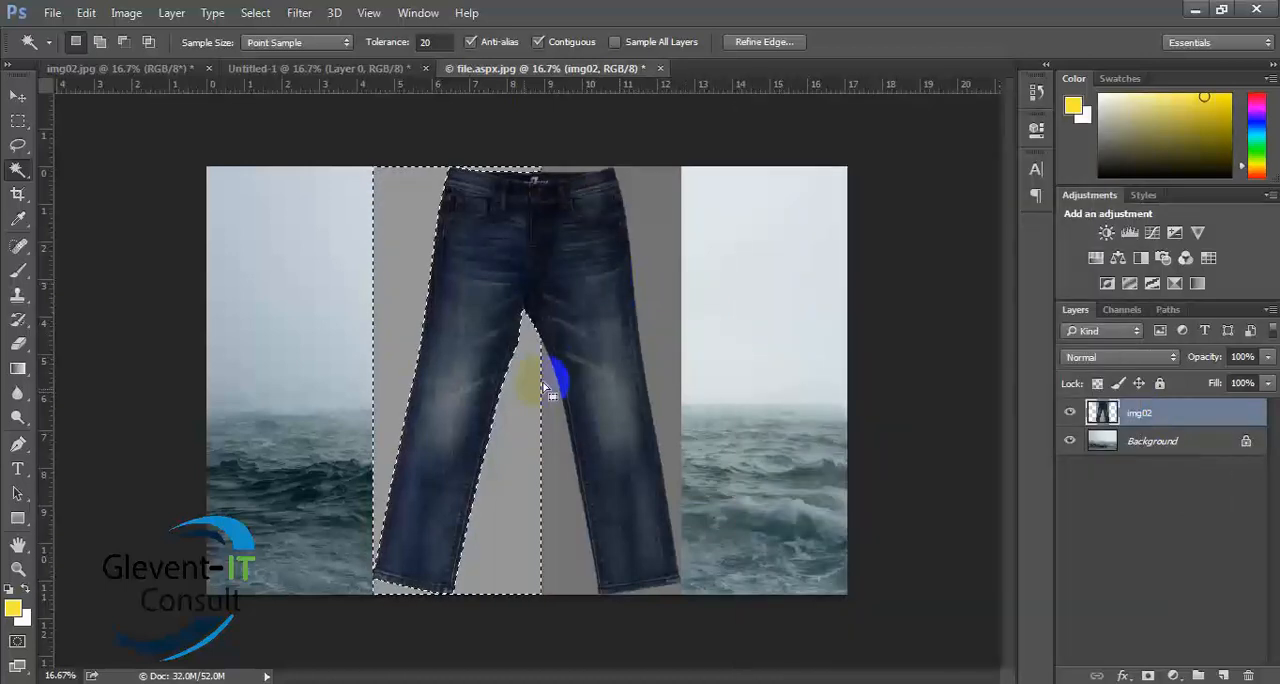
pyautogui.press('Delete')
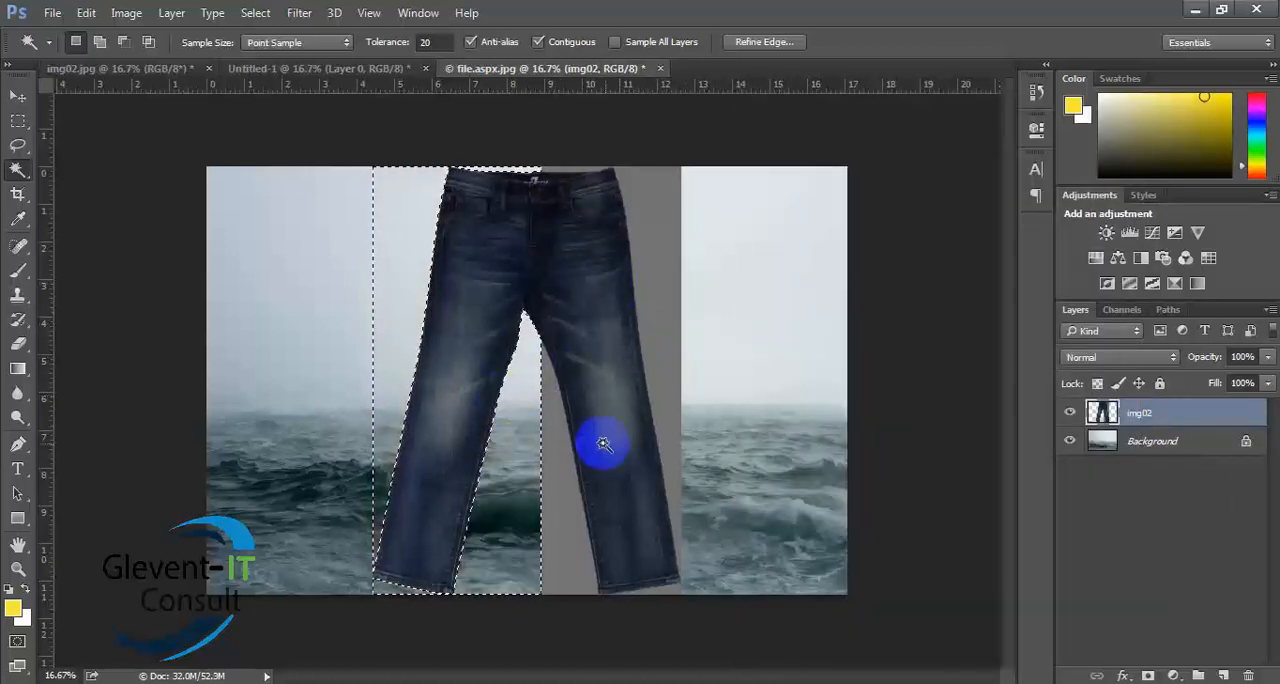
pyautogui.click(558, 460)
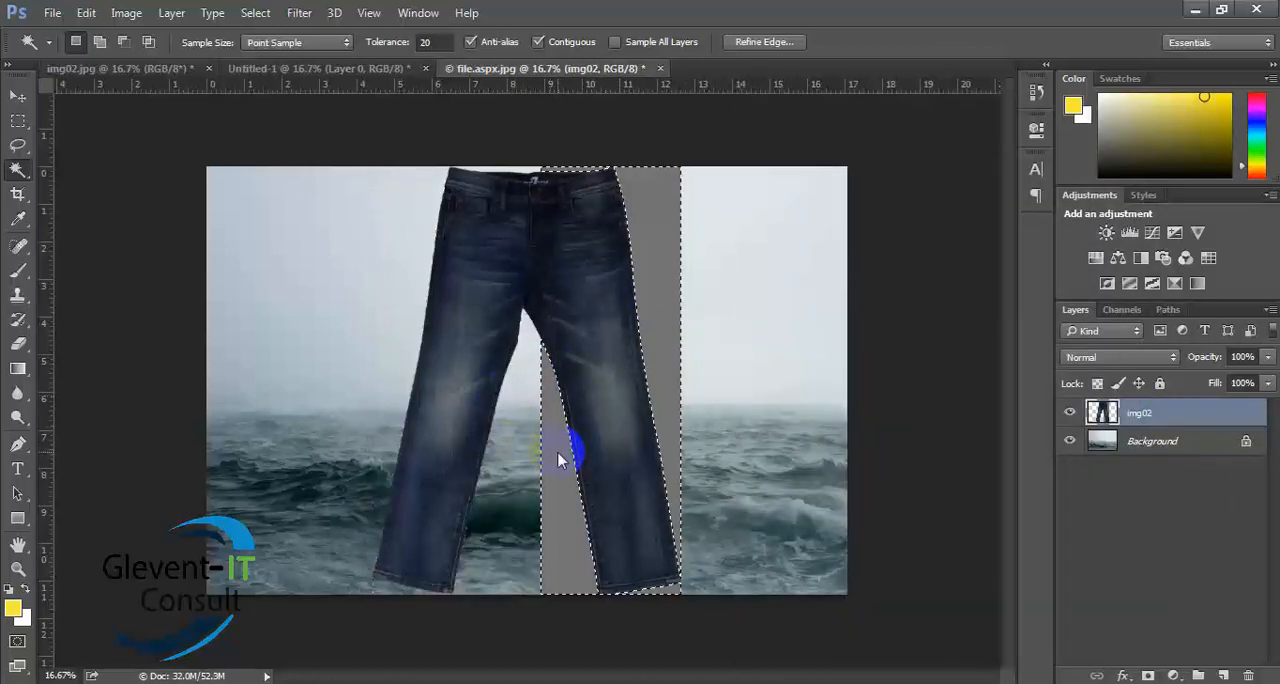
pyautogui.press('Delete')
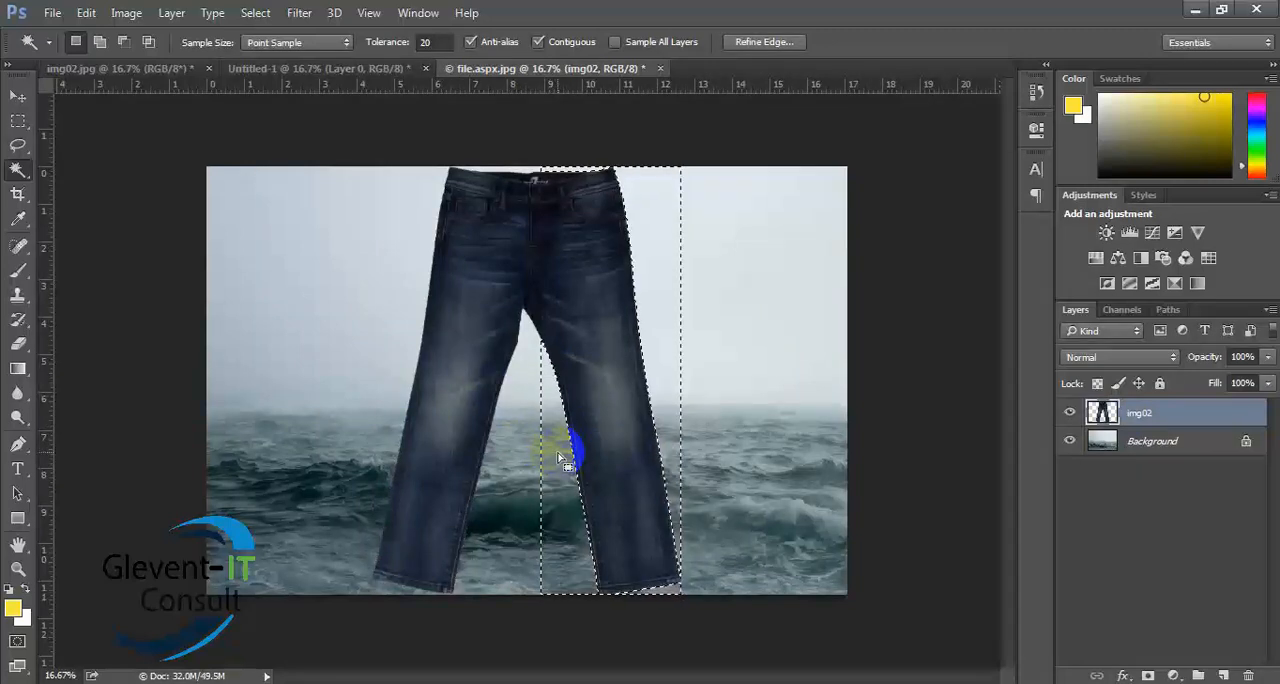
# - Select the area around the jeans, convert the sea Background into a regular layer, and delete the selected part of it
pyautogui.click(715, 448)
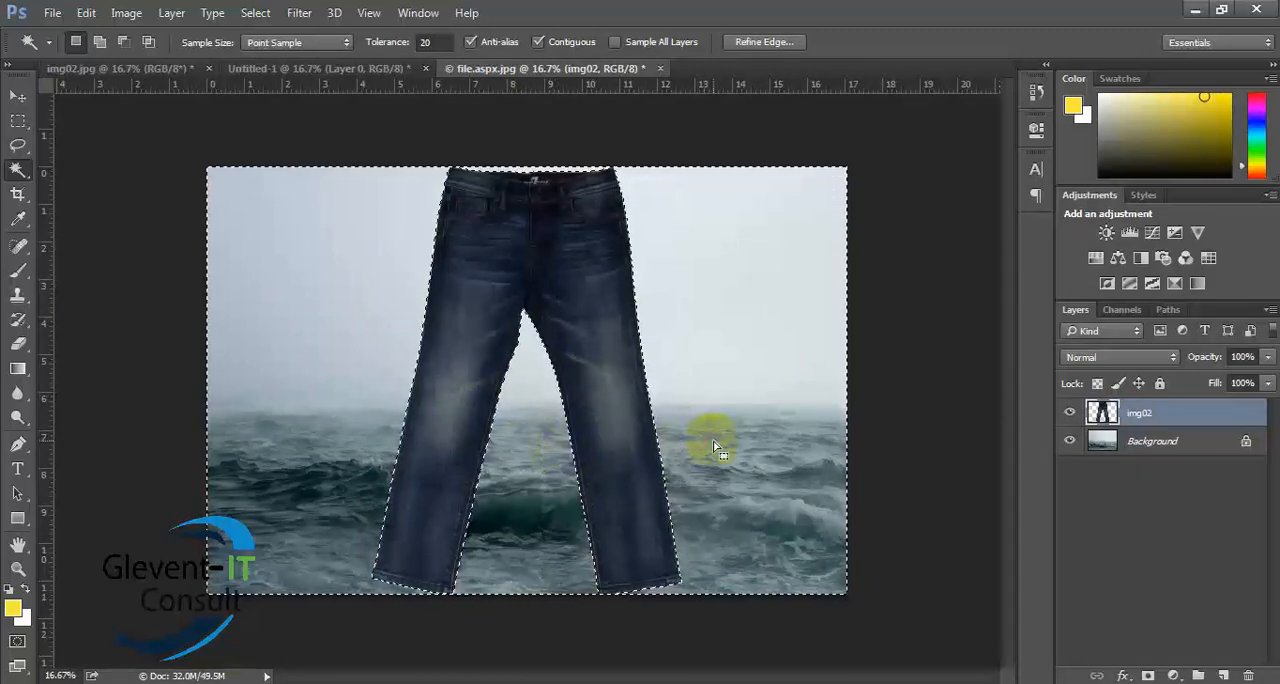
pyautogui.click(732, 430)
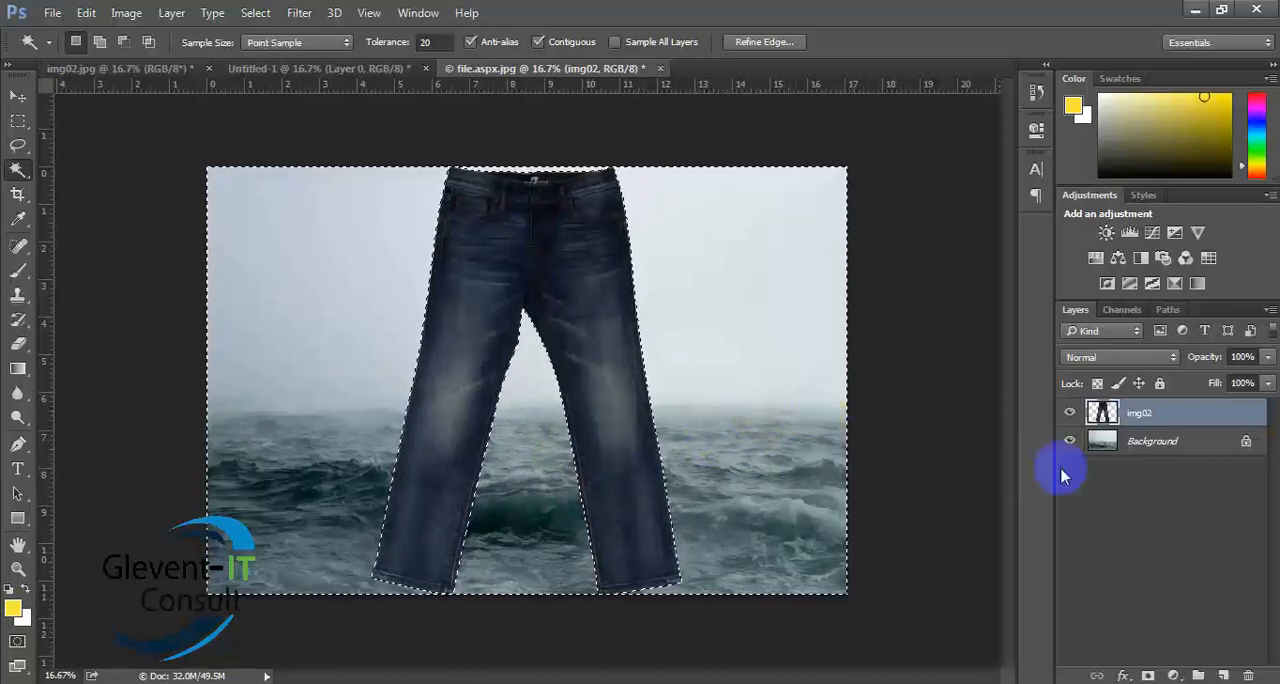
pyautogui.click(1153, 449)
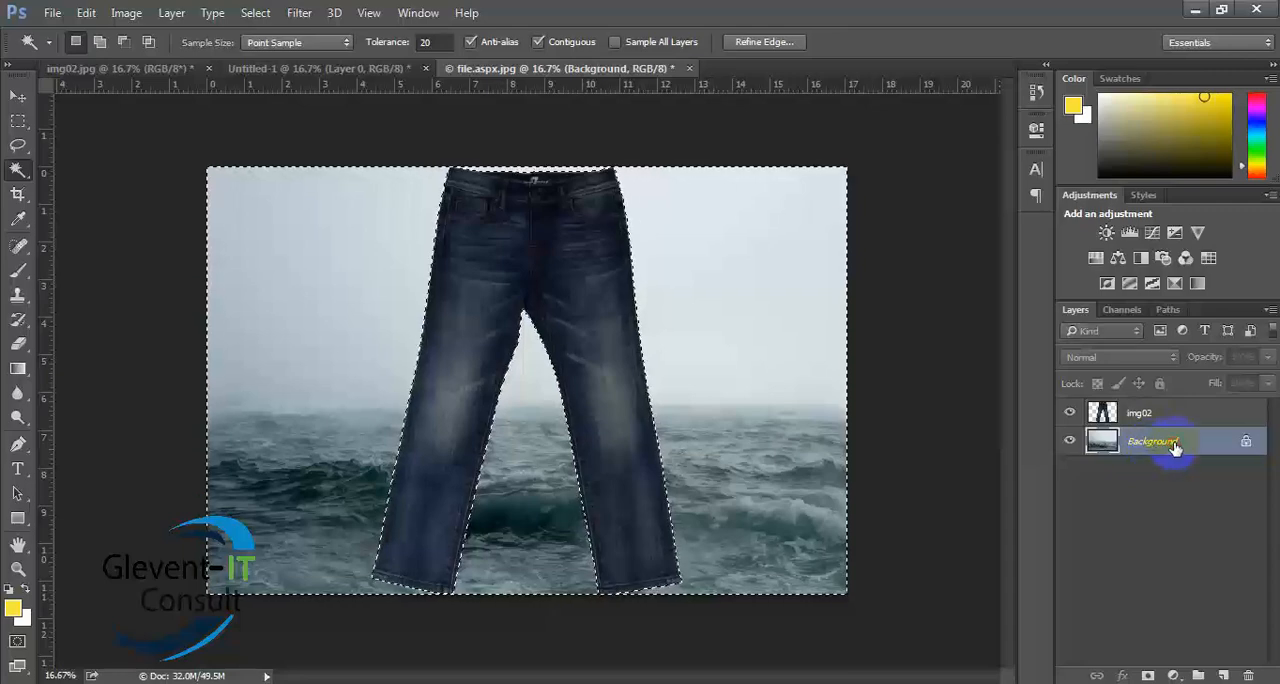
pyautogui.doubleClick(1160, 445)
pyautogui.click(797, 222)
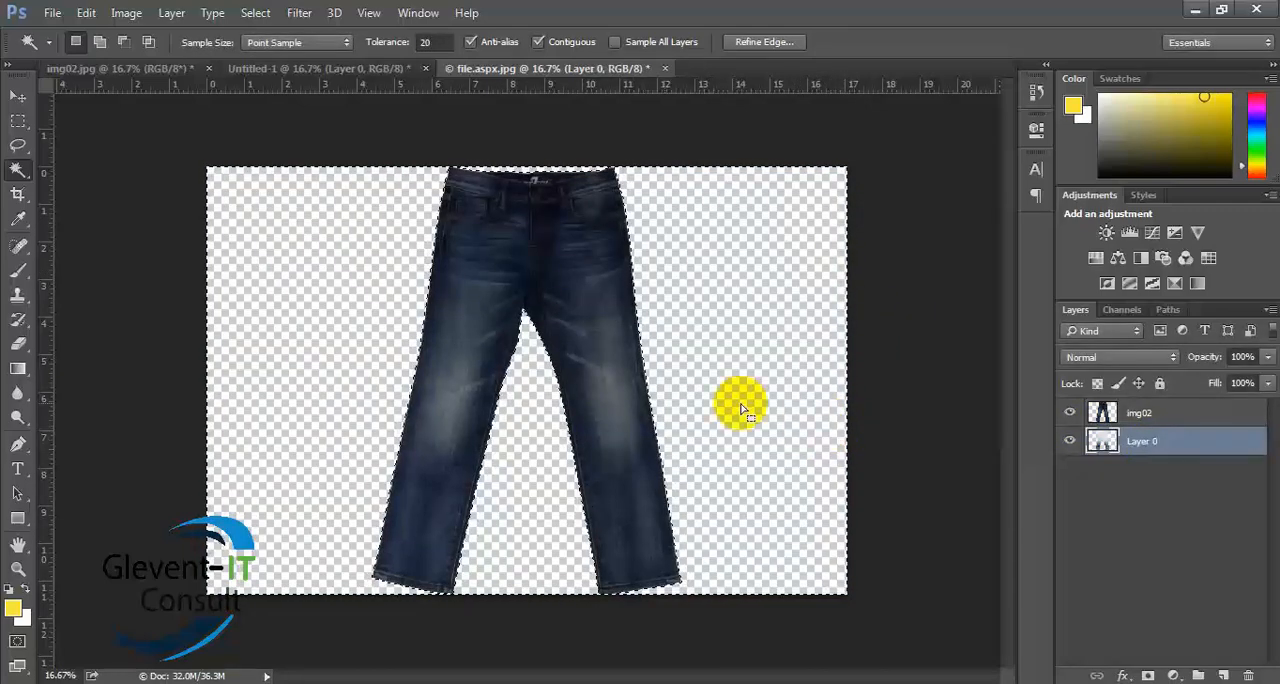
# - Deselect the layers and clear the selection around the jeans in file.aspx.jpg
pyautogui.click(18, 95)
pyautogui.click(123, 320)
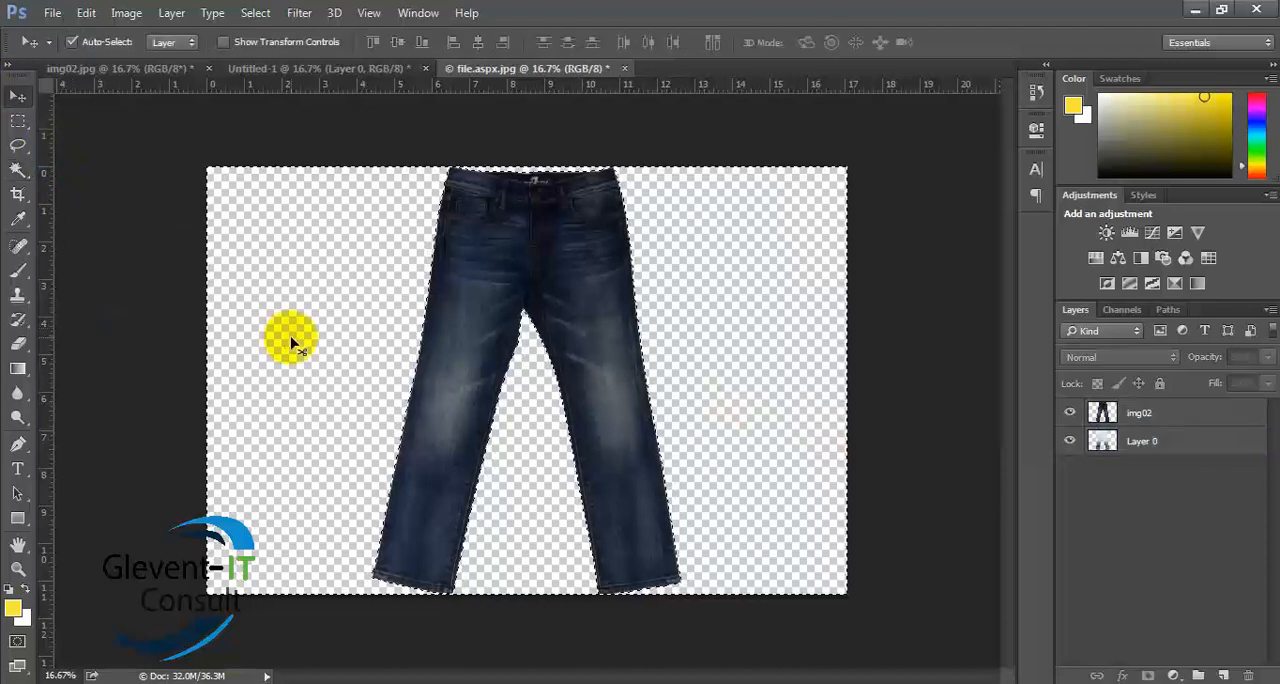
pyautogui.click(144, 373)
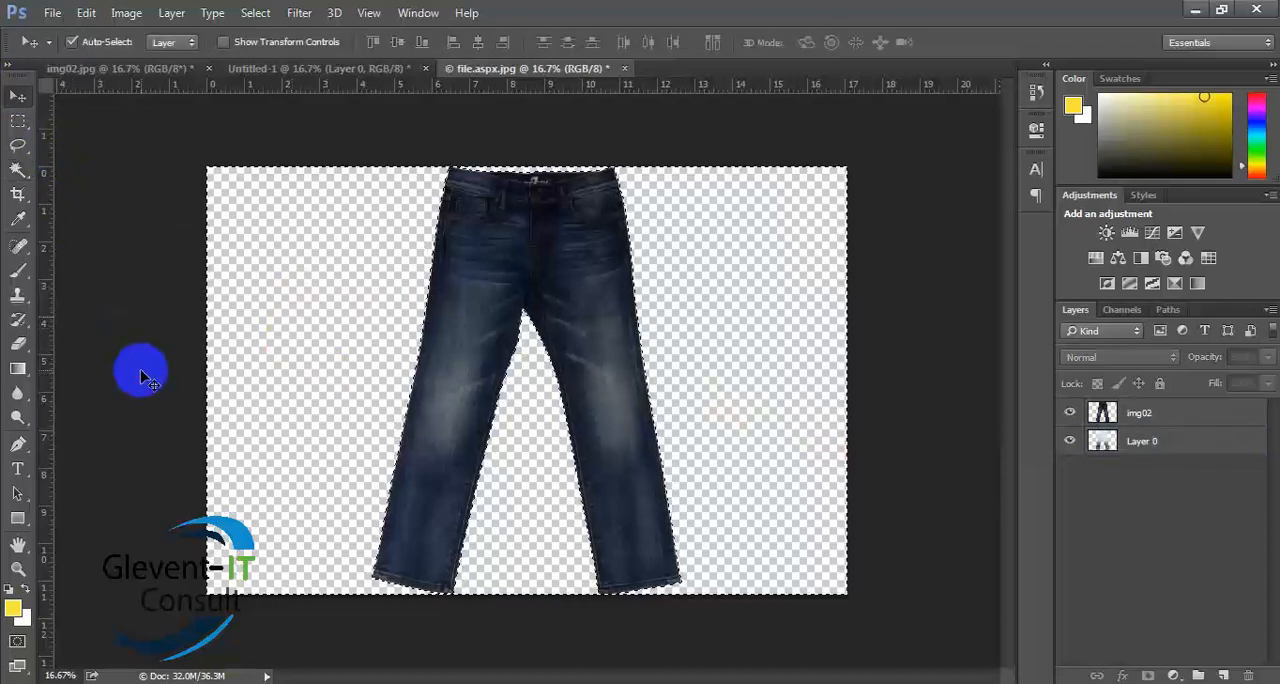
pyautogui.click(18, 120)
pyautogui.click(129, 183)
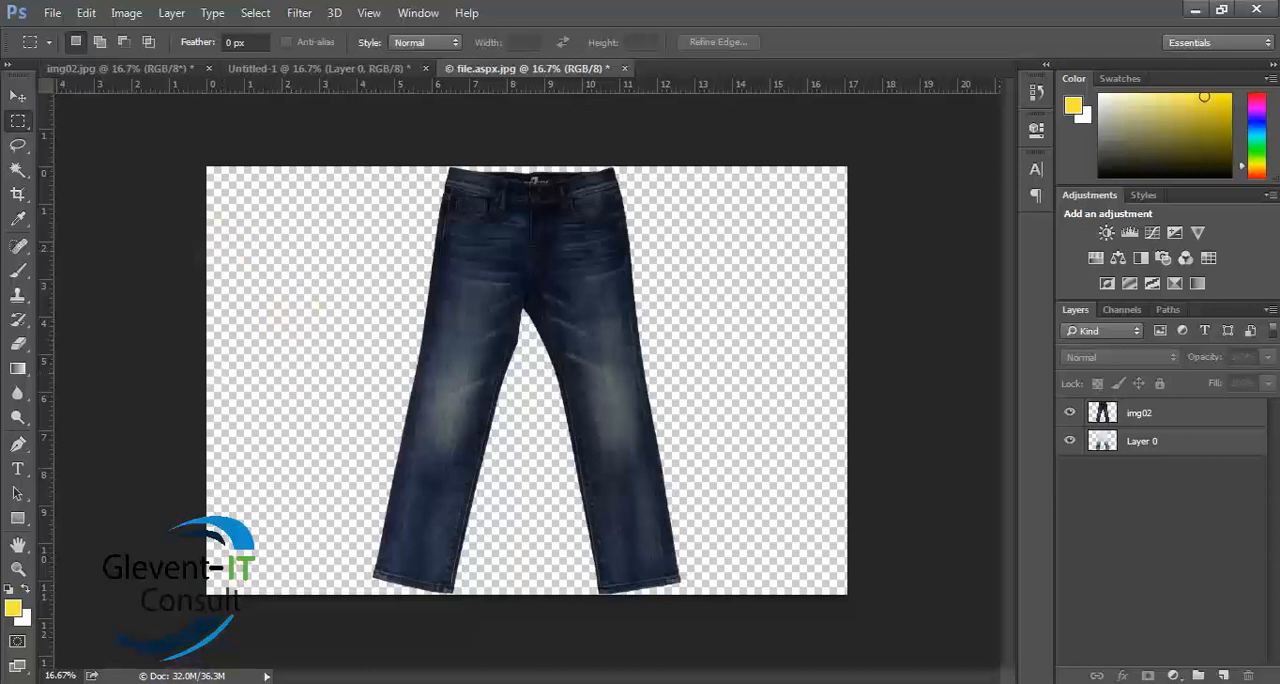
# - Open img03.jpg from the Class_03 folder as a new document
pyautogui.click(370, 74)
pyautogui.moveTo(480, 88); pyautogui.dragTo(620, 80)
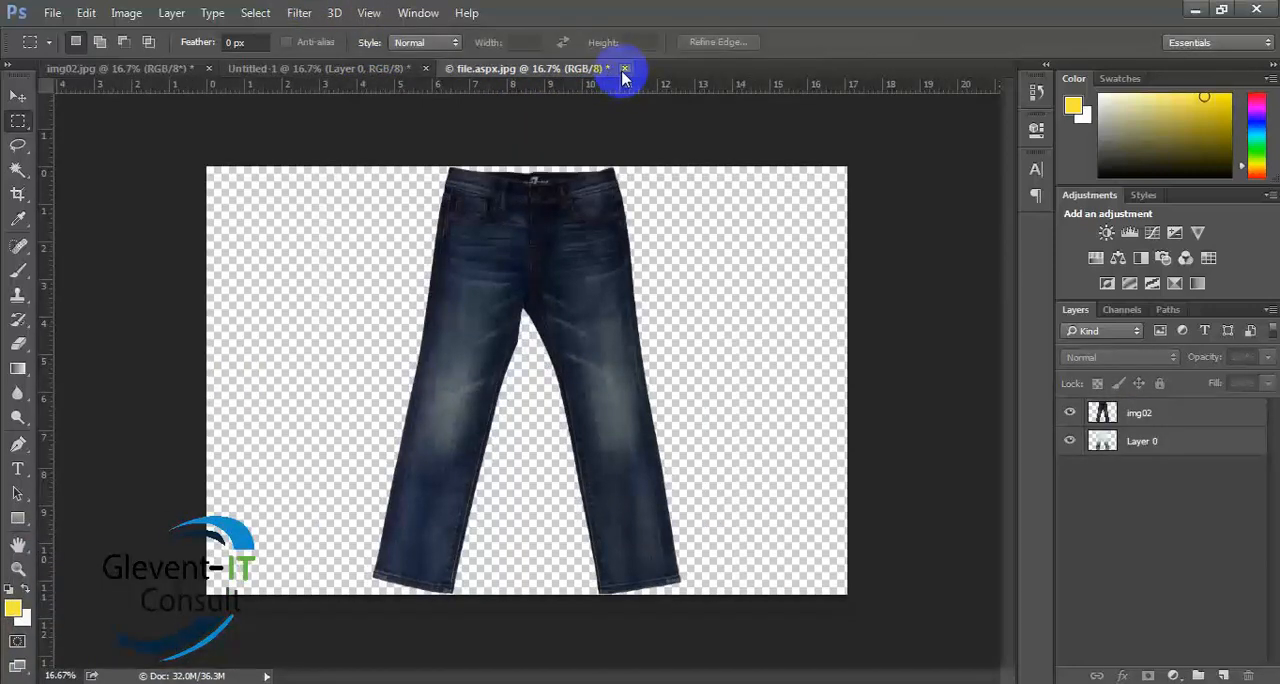
pyautogui.click(55, 14)
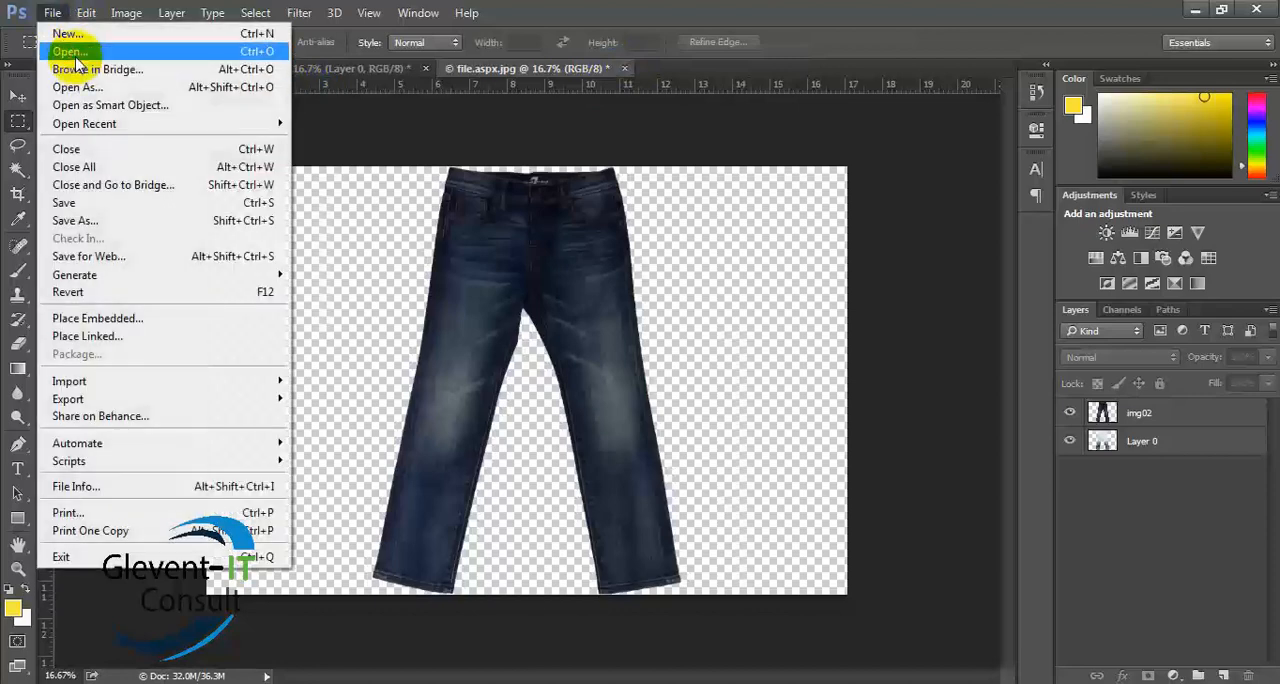
pyautogui.click(72, 48)
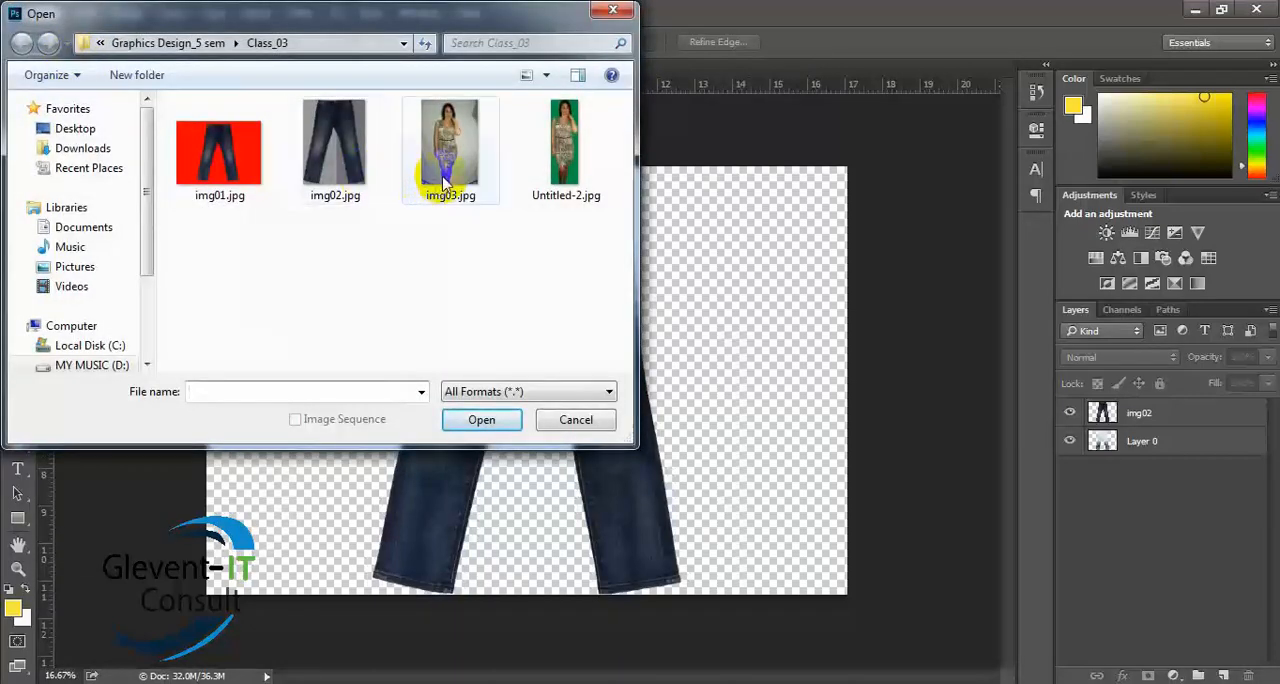
pyautogui.doubleClick(446, 180)
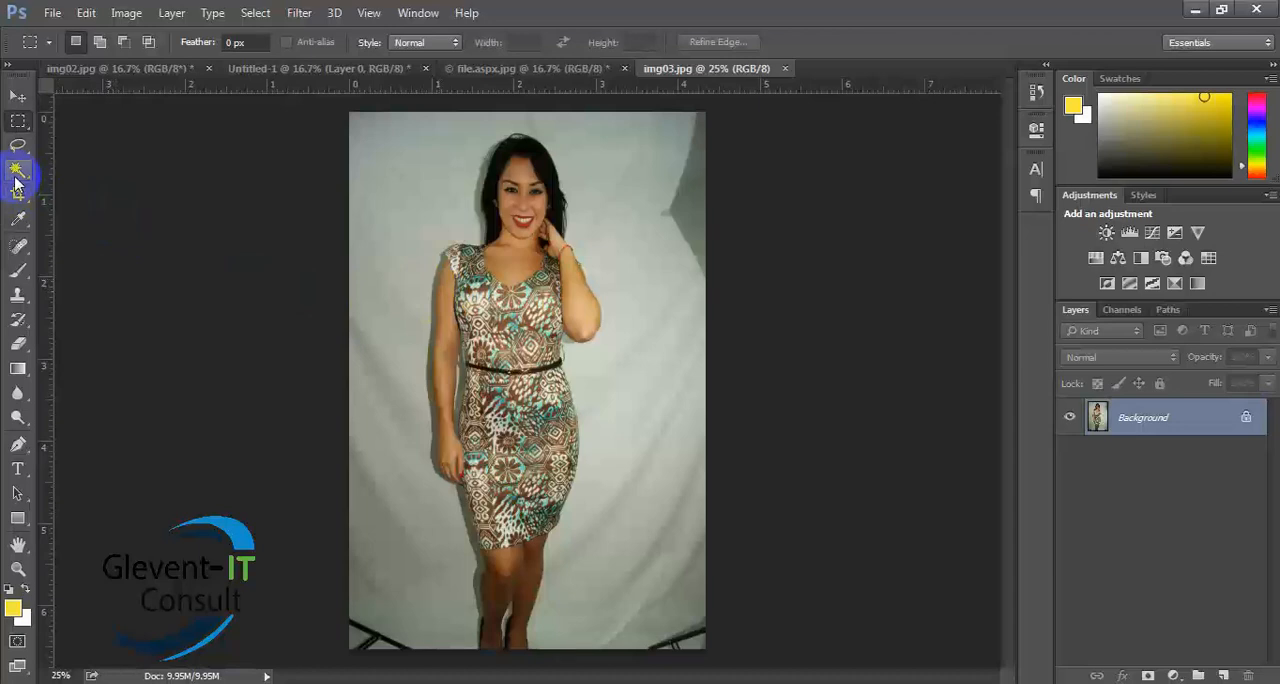
# - Try to select around the woman in img03.jpg with the Quick Selection Tool, and clear the selection
pyautogui.moveTo(15, 172); pyautogui.dragTo(100, 169)
pyautogui.moveTo(517, 149)
pyautogui.mouseDown()
pyautogui.moveTo(532, 289)
pyautogui.moveTo(500, 516)
pyautogui.moveTo(513, 612)
pyautogui.moveTo(571, 379)
pyautogui.moveTo(546, 490)
pyautogui.moveTo(535, 263)
pyautogui.moveTo(491, 407)
pyautogui.moveTo(473, 400)
pyautogui.moveTo(480, 252)
pyautogui.moveTo(437, 423)
pyautogui.moveTo(438, 270)
pyautogui.mouseUp()
pyautogui.moveTo(454, 200)
pyautogui.mouseDown()
pyautogui.moveTo(455, 511)
pyautogui.moveTo(466, 398)
pyautogui.mouseUp()
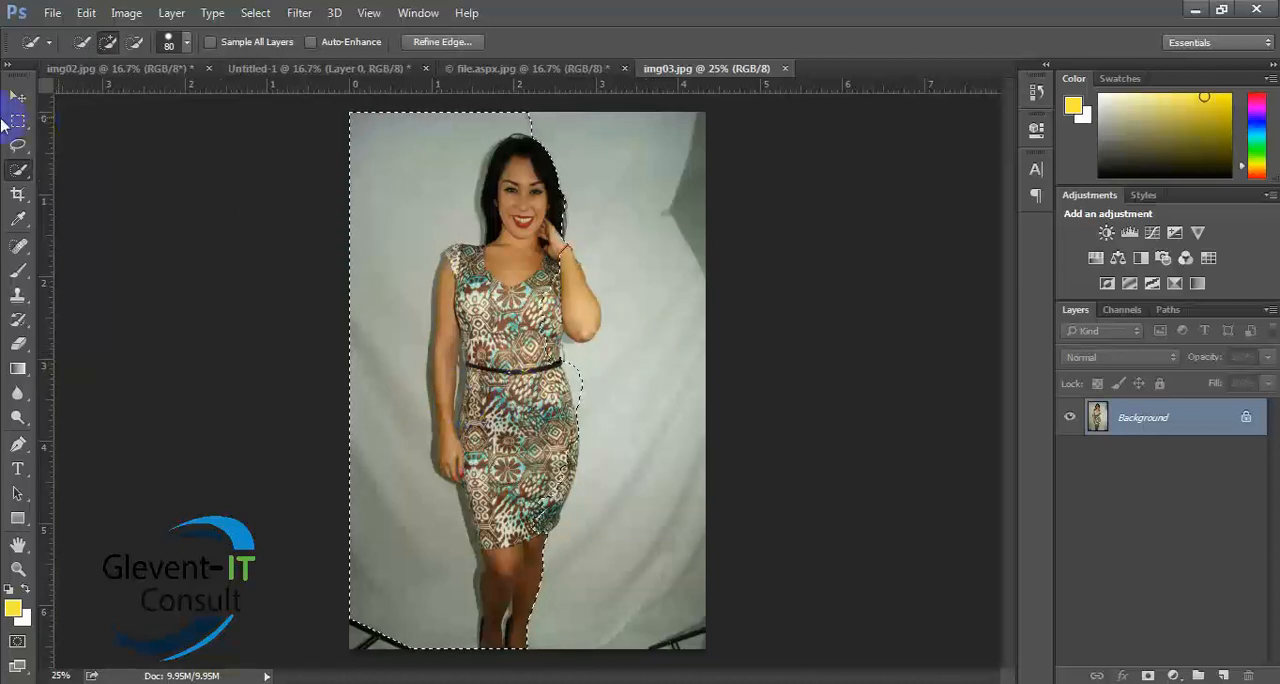
pyautogui.hotkey('ctrl', 'd')
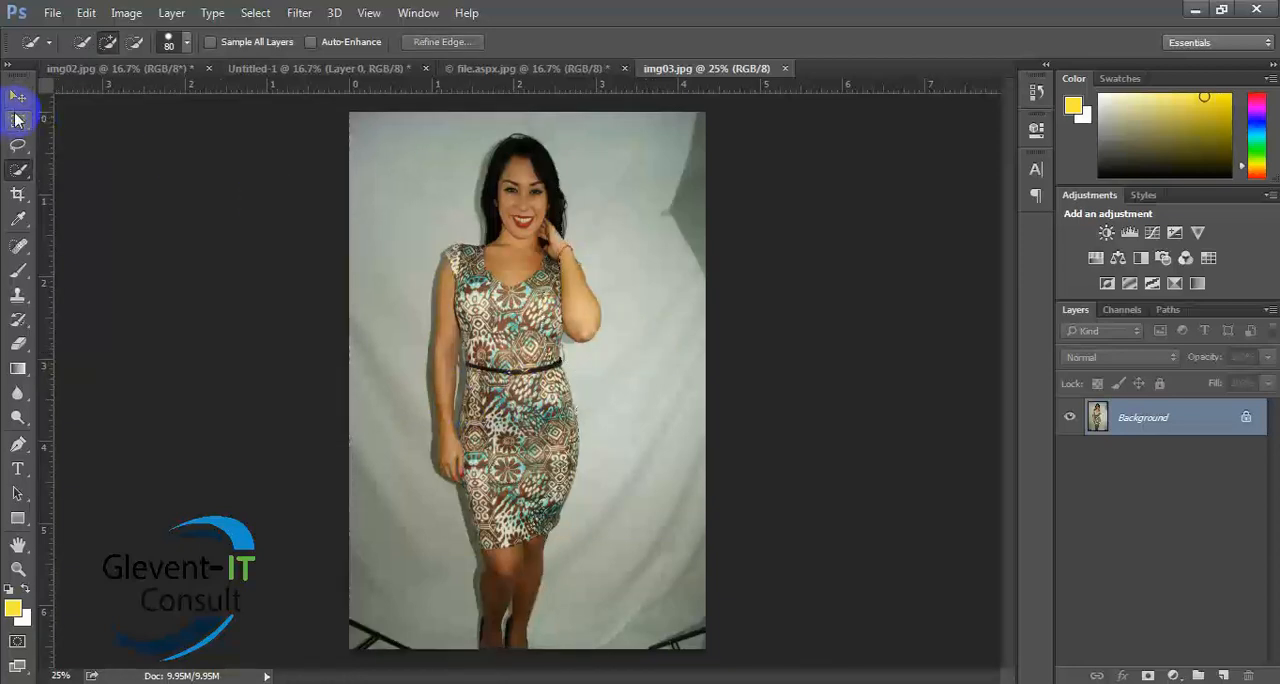
# - Try to select the grey backdrop around the woman with the Magic Wand Tool at a tolerance of 20
pyautogui.rightClick(22, 170)
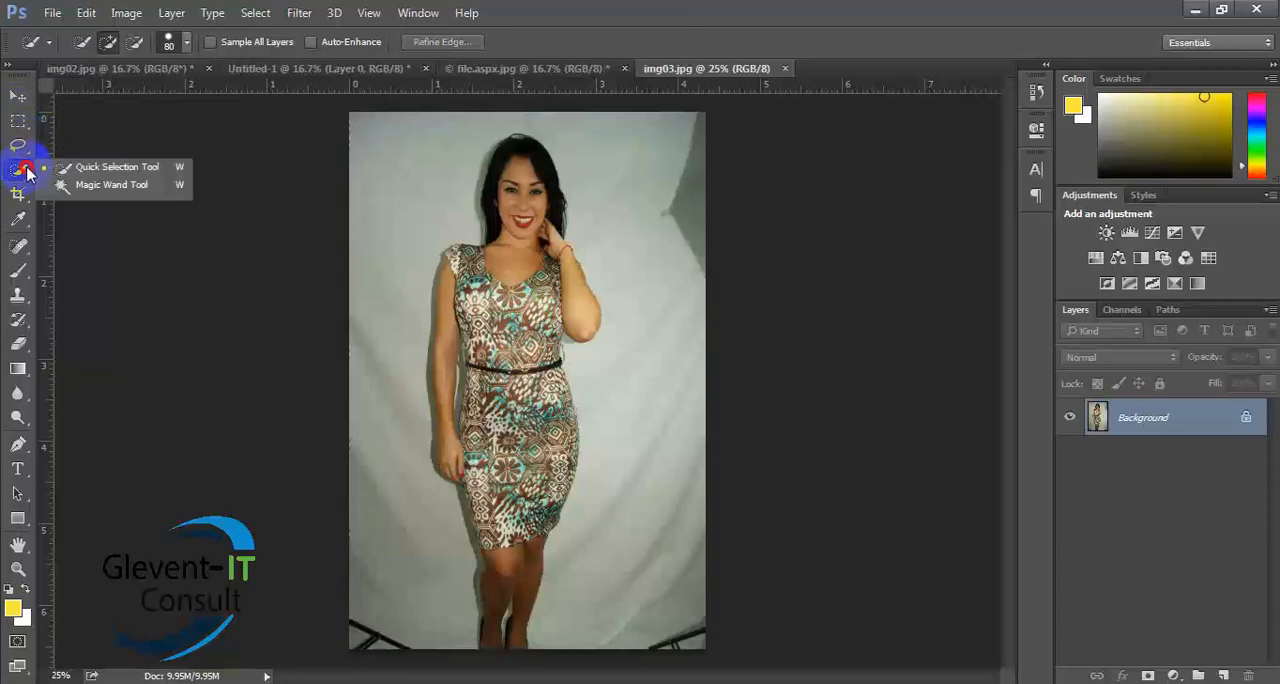
pyautogui.click(82, 182)
pyautogui.click(393, 218)
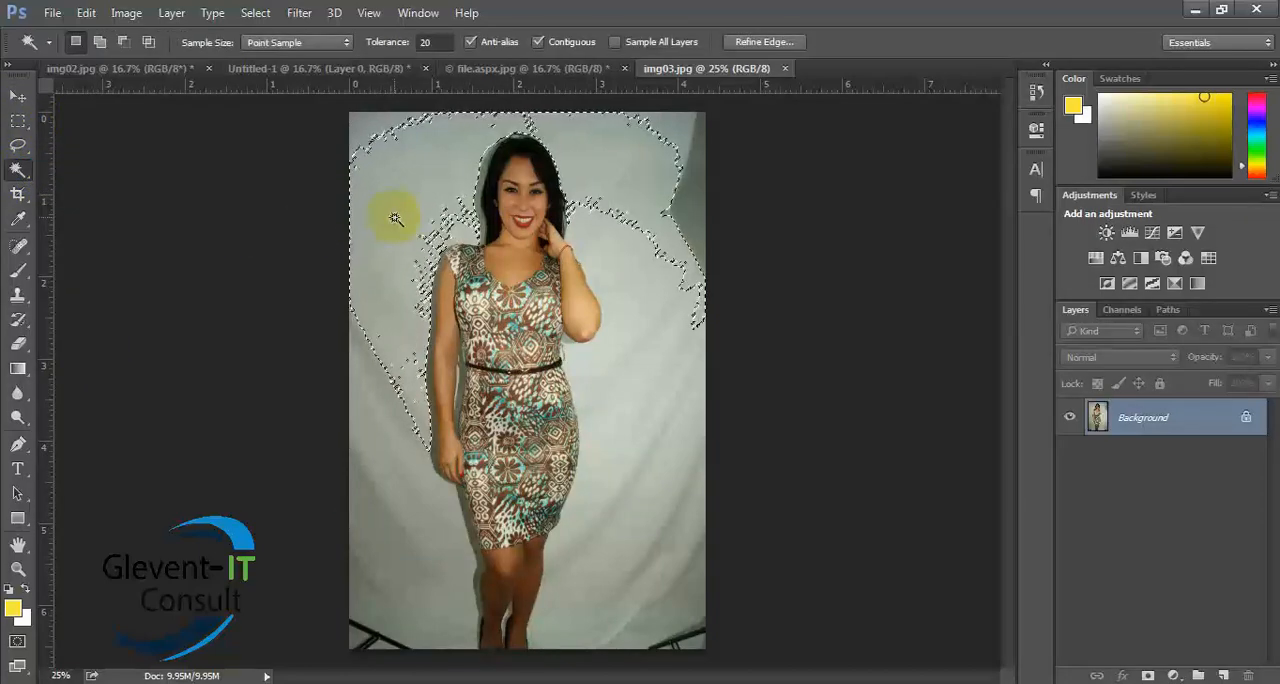
pyautogui.click(386, 534)
pyautogui.click(594, 505)
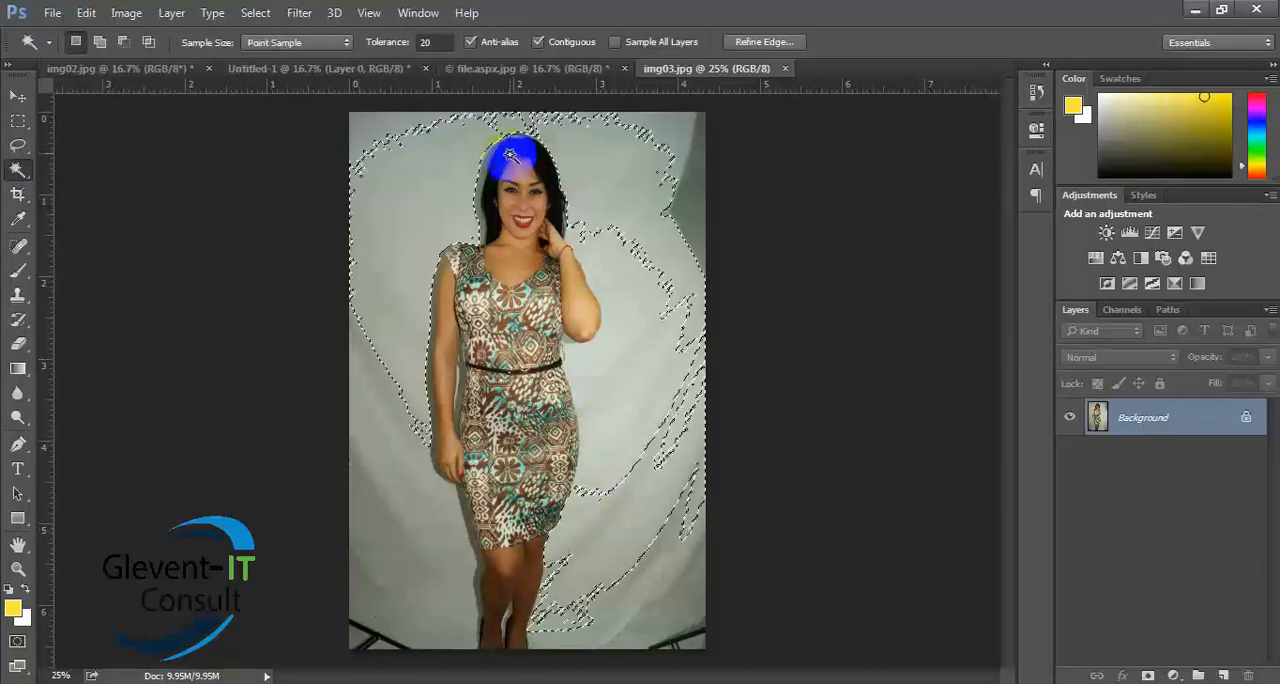
# - Try the Magic Wand selection of the backdrop at a tolerance of 100, and clear the selection
pyautogui.click(428, 42)
pyautogui.write('100')
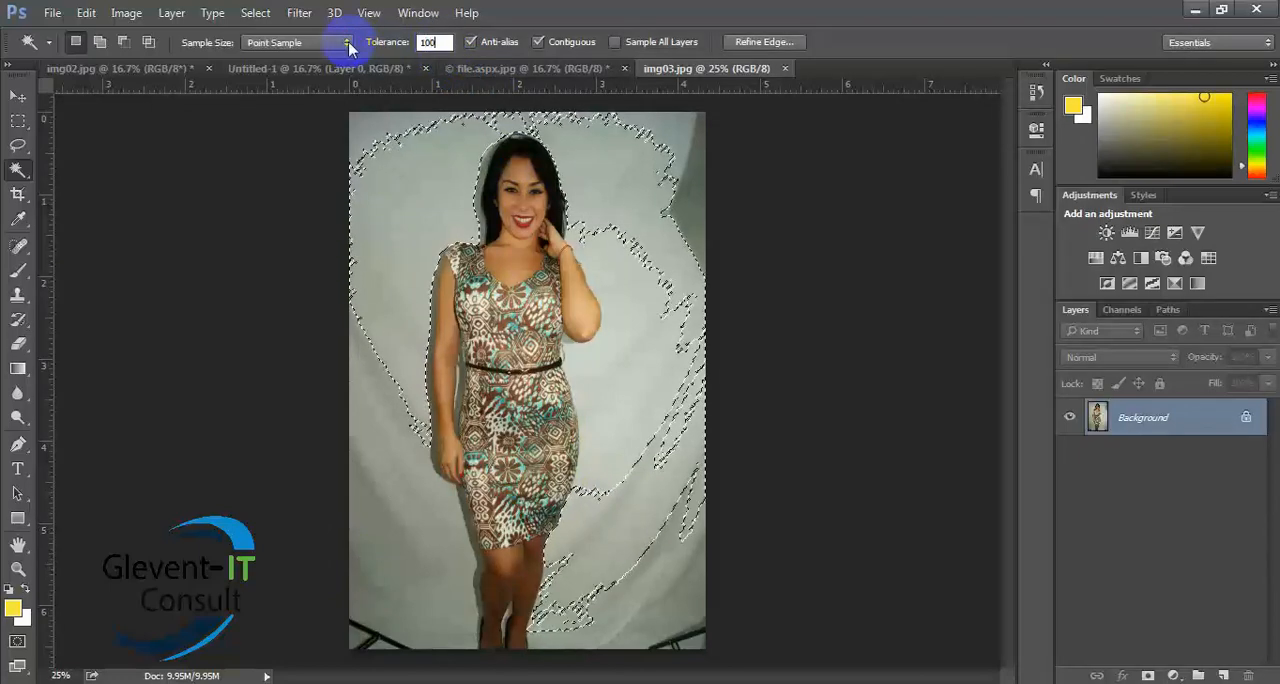
pyautogui.click(195, 175)
pyautogui.click(395, 185)
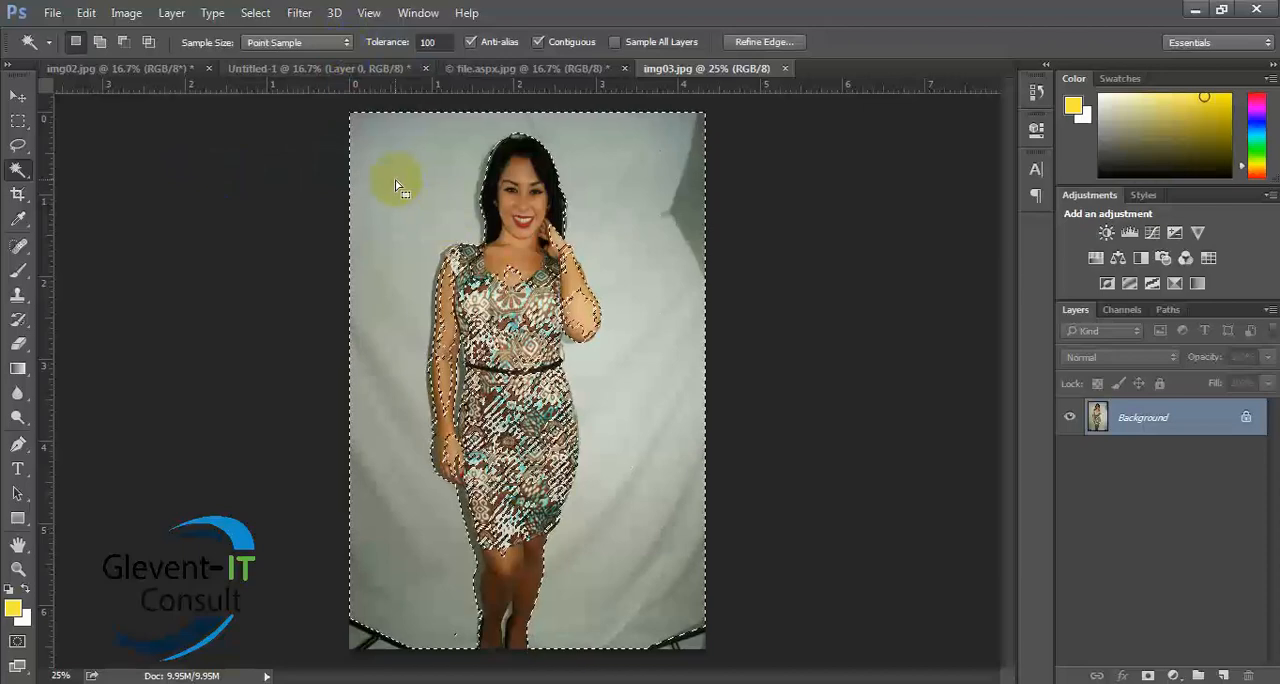
pyautogui.click(388, 351)
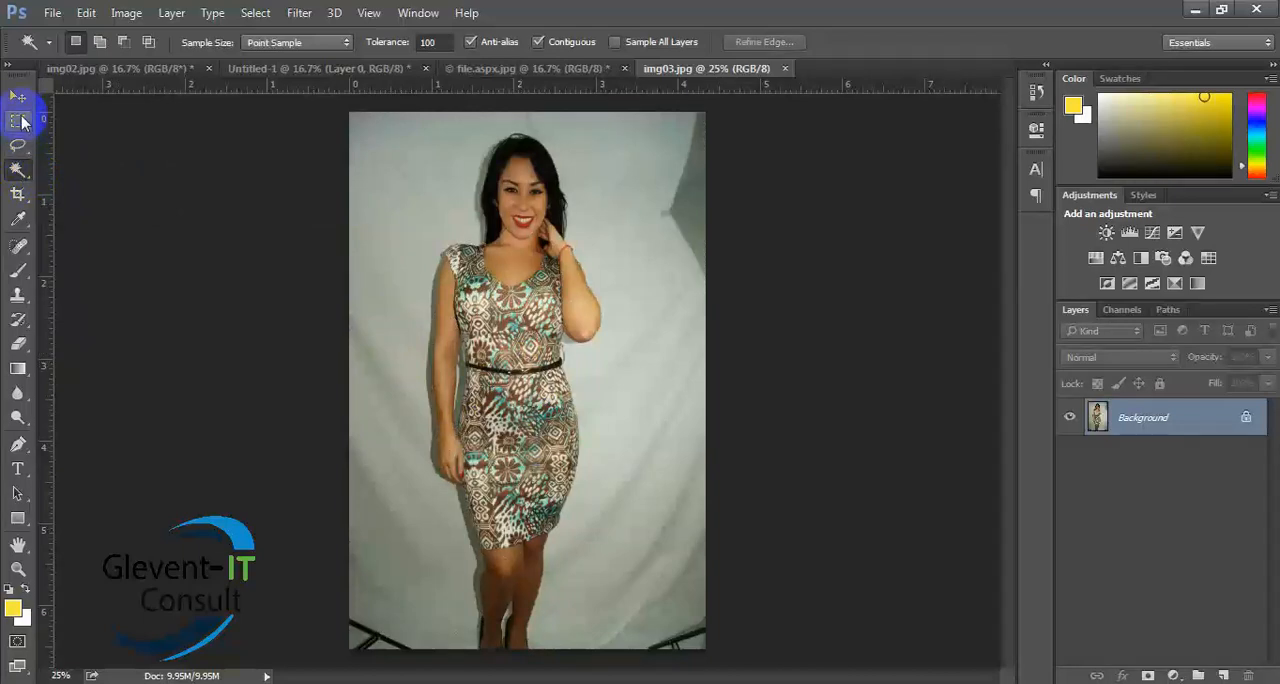
# - Set up the Pen Tool in Path mode for outlining the woman
pyautogui.moveTo(20, 148); pyautogui.dragTo(86, 170)
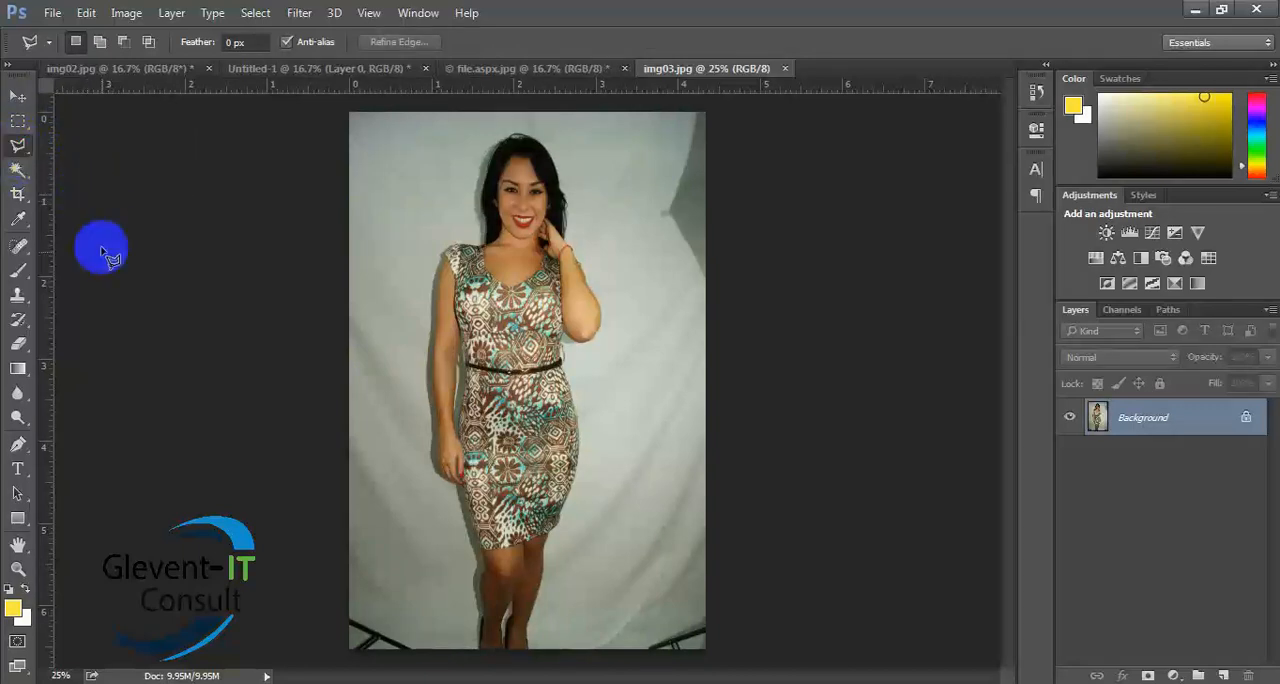
pyautogui.moveTo(19, 443); pyautogui.dragTo(66, 441)
pyautogui.click(117, 49)
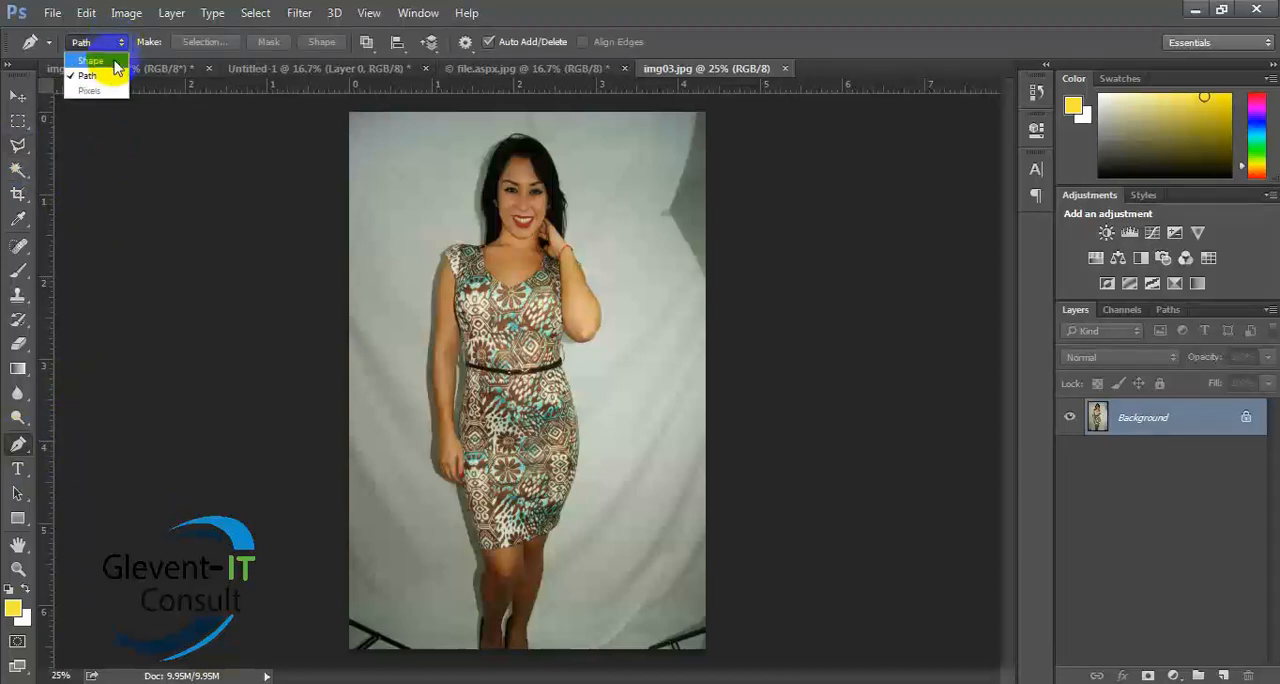
pyautogui.click(95, 79)
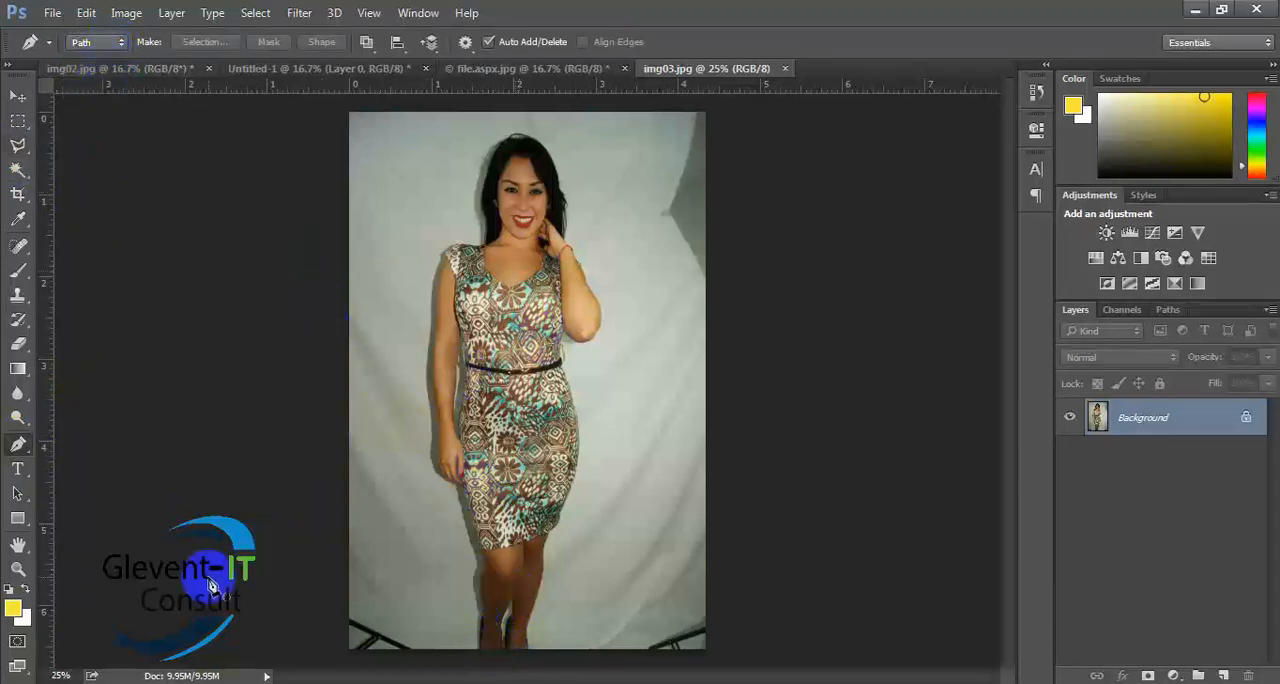
pyautogui.click(70, 675)
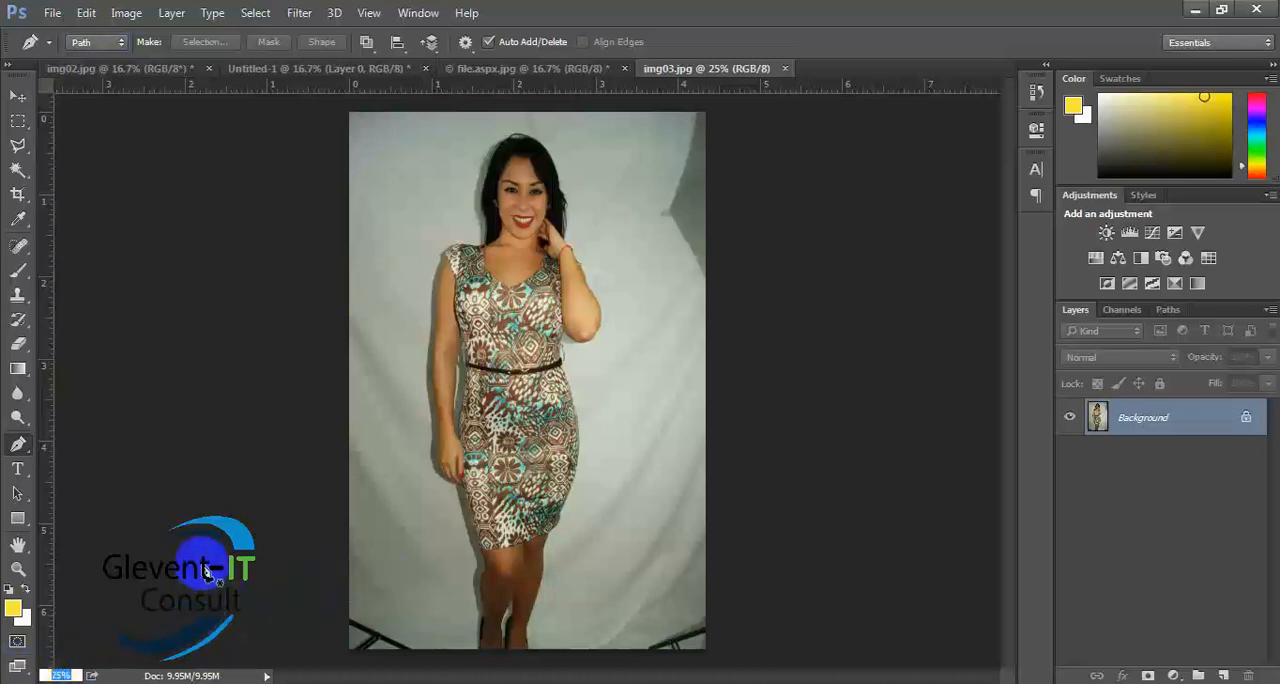
# - Examine the woman's outline at 300% zoom from the belt and wrist down along the dress to her feet
pyautogui.click(17, 98)
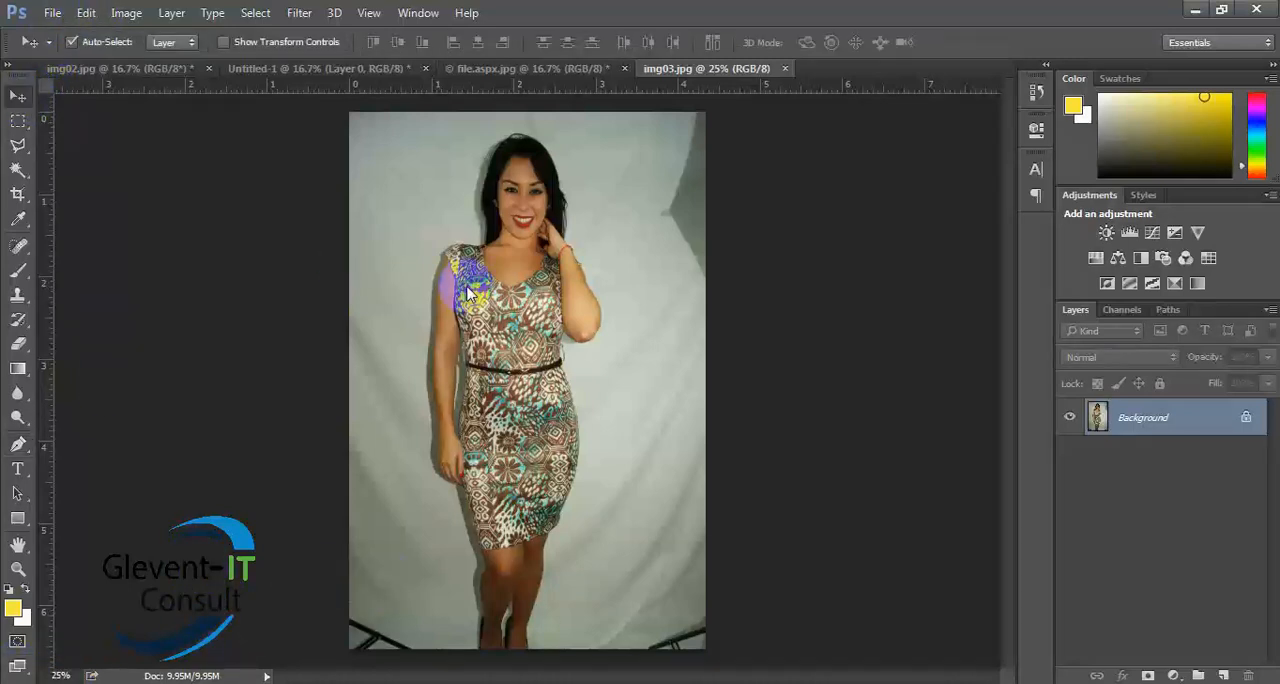
pyautogui.hotkey('ctrl', '+')
pyautogui.hotkey('ctrl', '+')
pyautogui.hotkey('ctrl', '+')
pyautogui.hotkey('ctrl', '+')
pyautogui.hotkey('ctrl', '+')
pyautogui.hotkey('ctrl', '+')
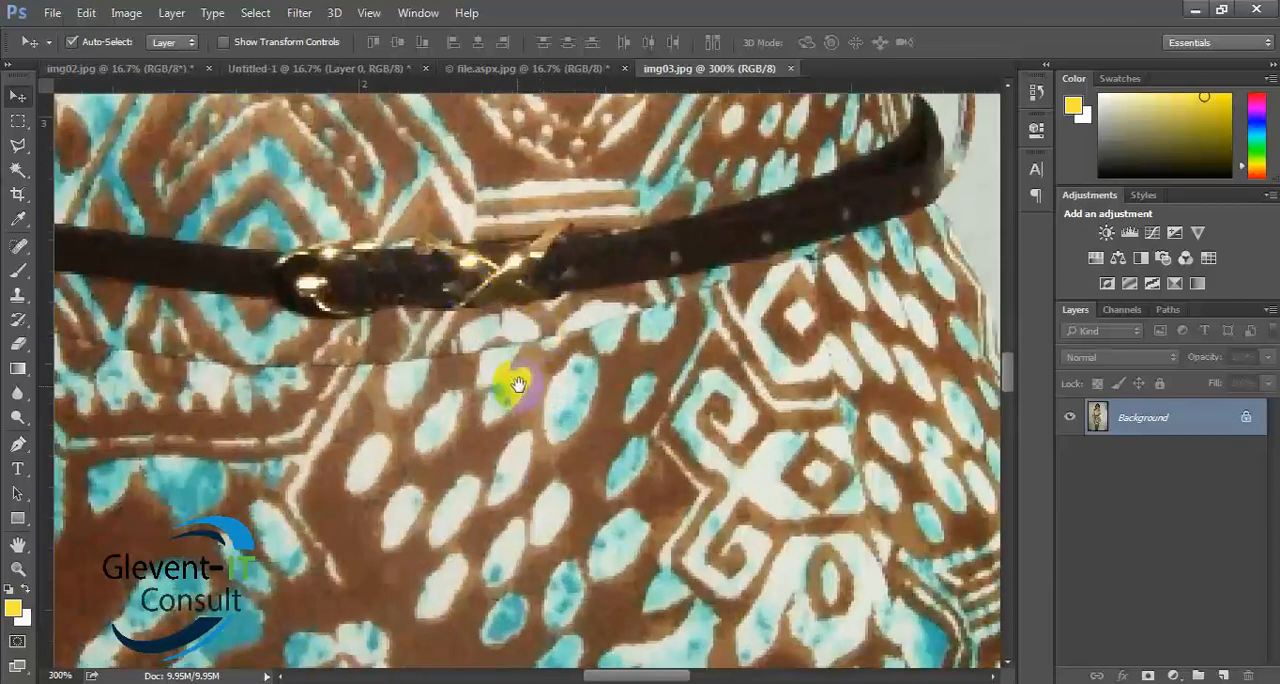
pyautogui.moveTo(510, 387); pyautogui.dragTo(791, 231)
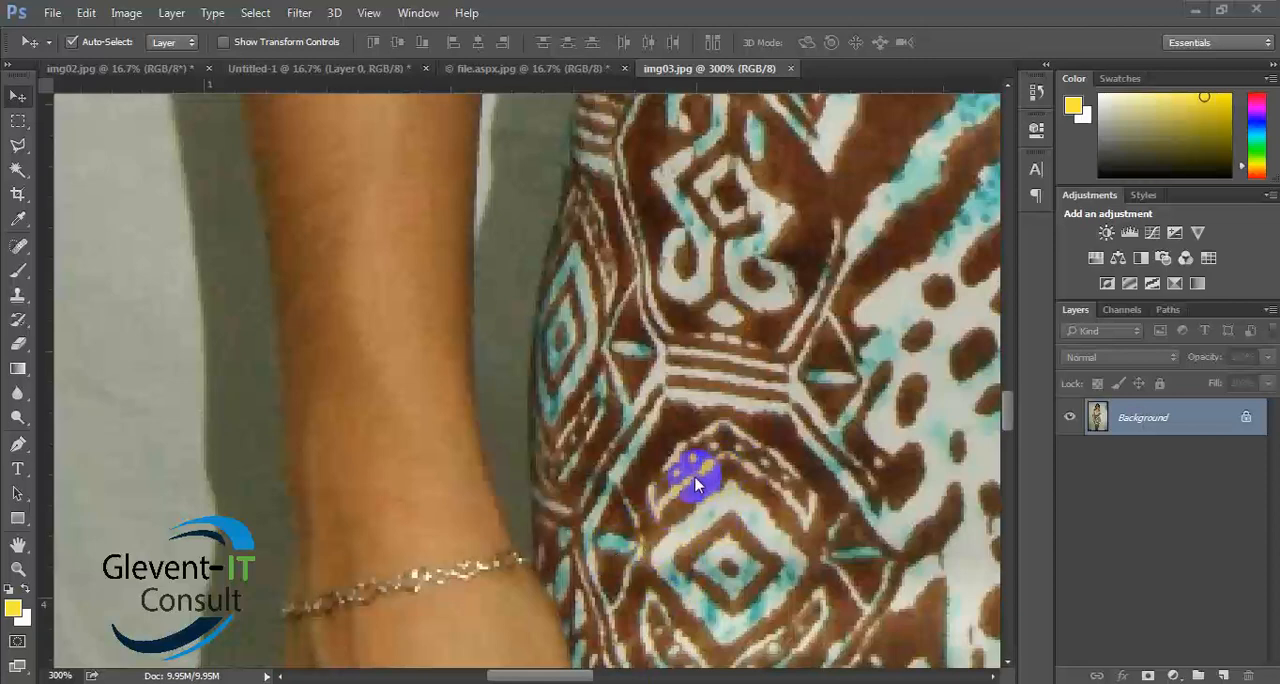
pyautogui.click(18, 120)
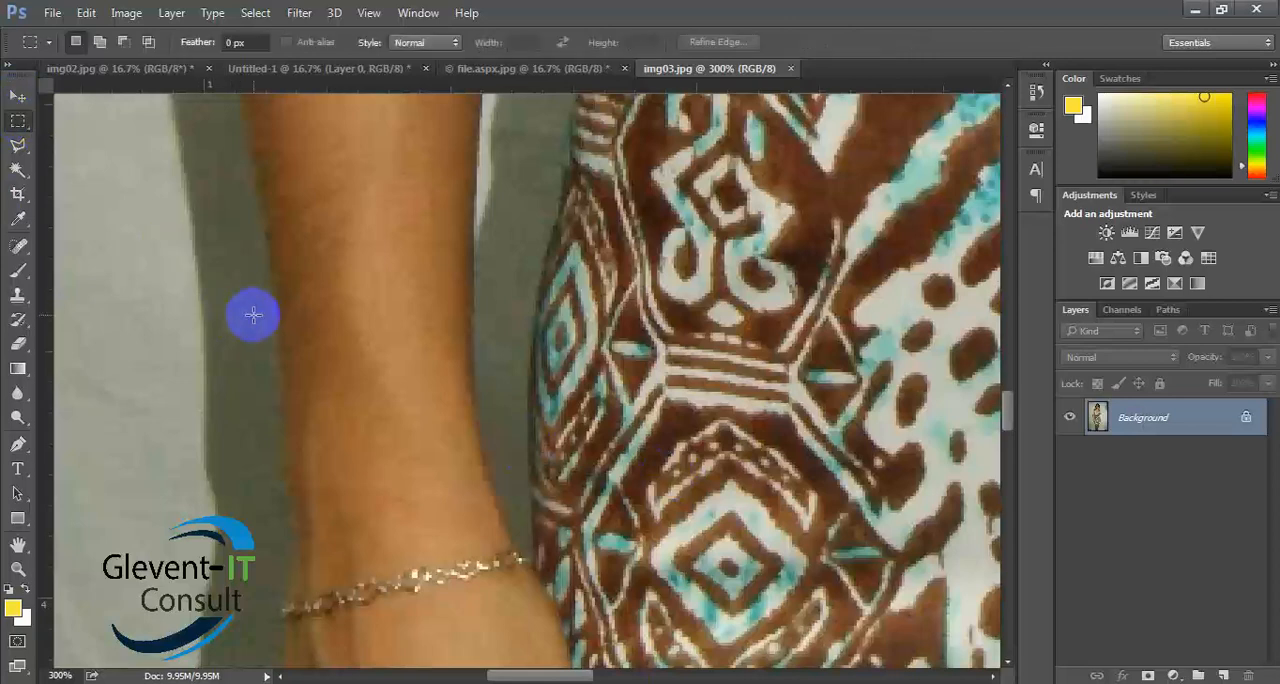
pyautogui.click(18, 98)
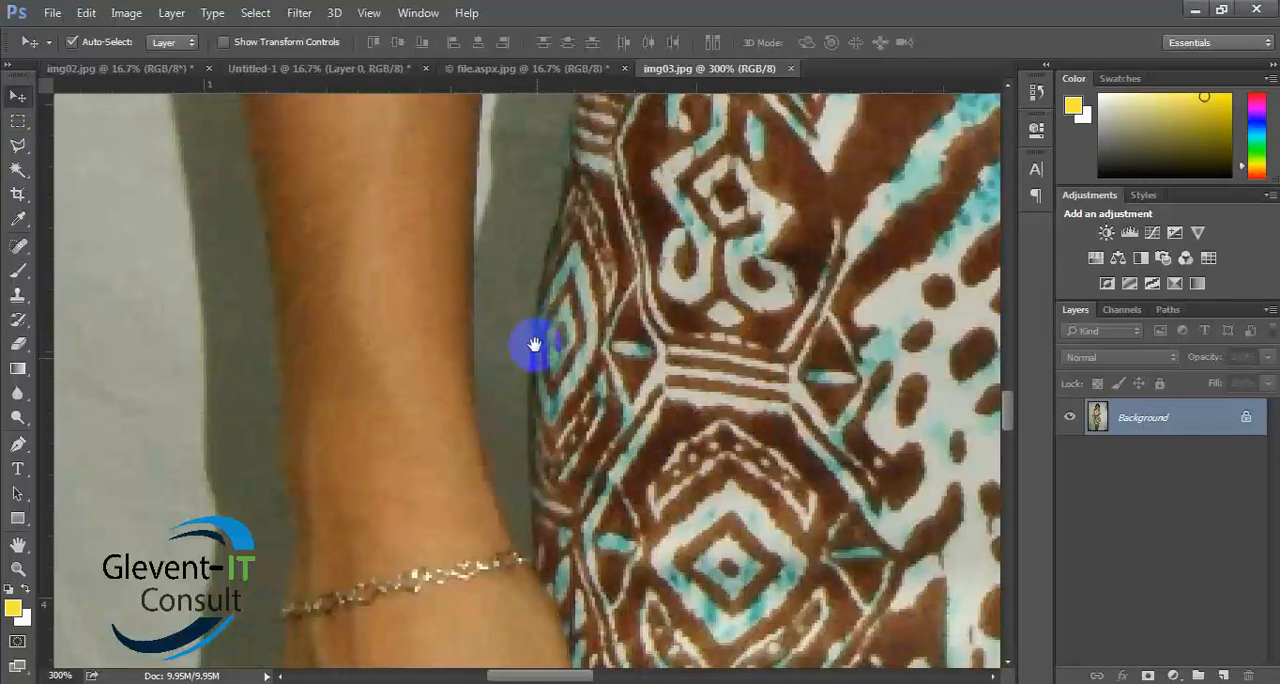
pyautogui.moveTo(628, 480); pyautogui.dragTo(571, 194)
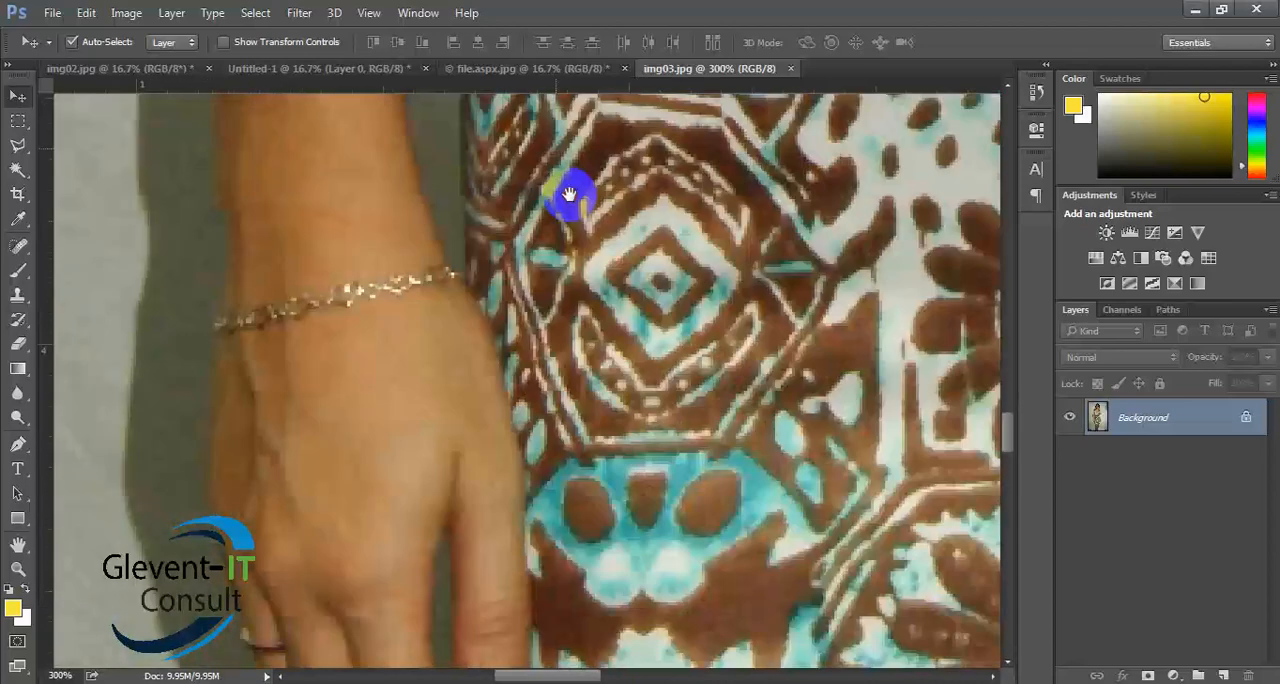
pyautogui.moveTo(621, 487); pyautogui.dragTo(623, 95)
pyautogui.moveTo(674, 455); pyautogui.dragTo(609, 294)
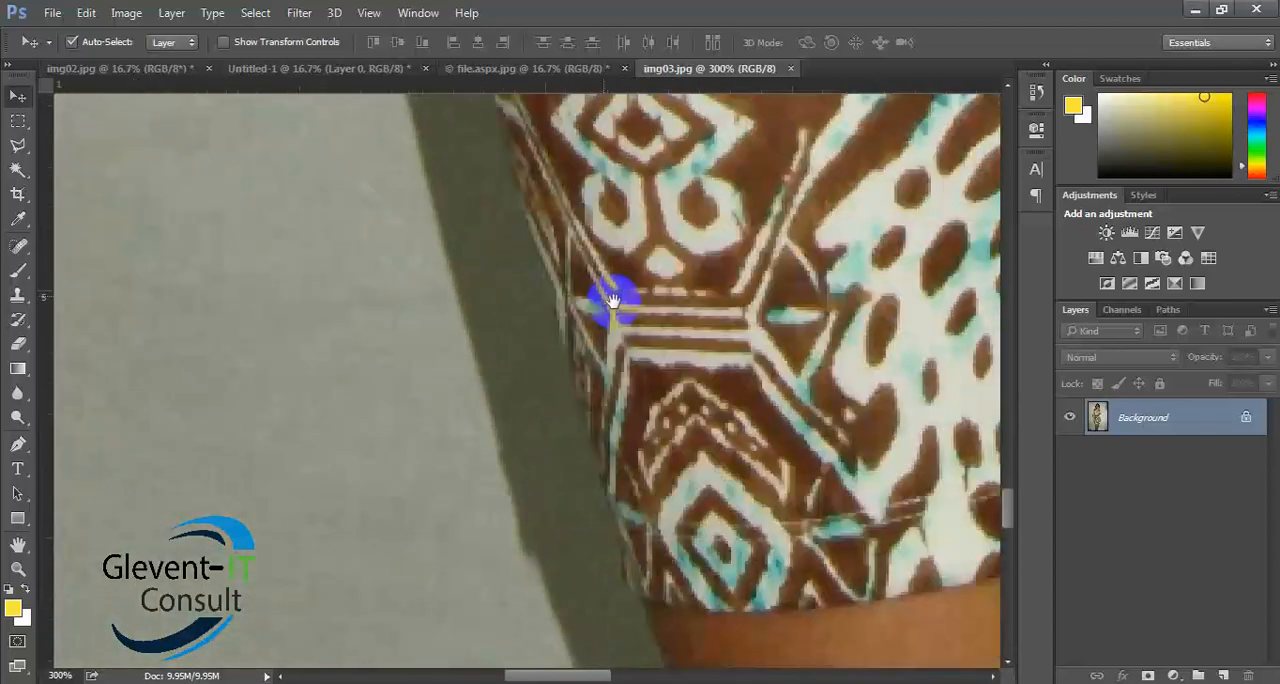
pyautogui.moveTo(650, 560); pyautogui.dragTo(731, 243)
pyautogui.moveTo(680, 500); pyautogui.dragTo(714, 204)
pyautogui.moveTo(598, 530)
pyautogui.mouseDown()
pyautogui.moveTo(649, 304)
pyautogui.moveTo(646, 395)
pyautogui.moveTo(608, 530)
pyautogui.mouseUp()
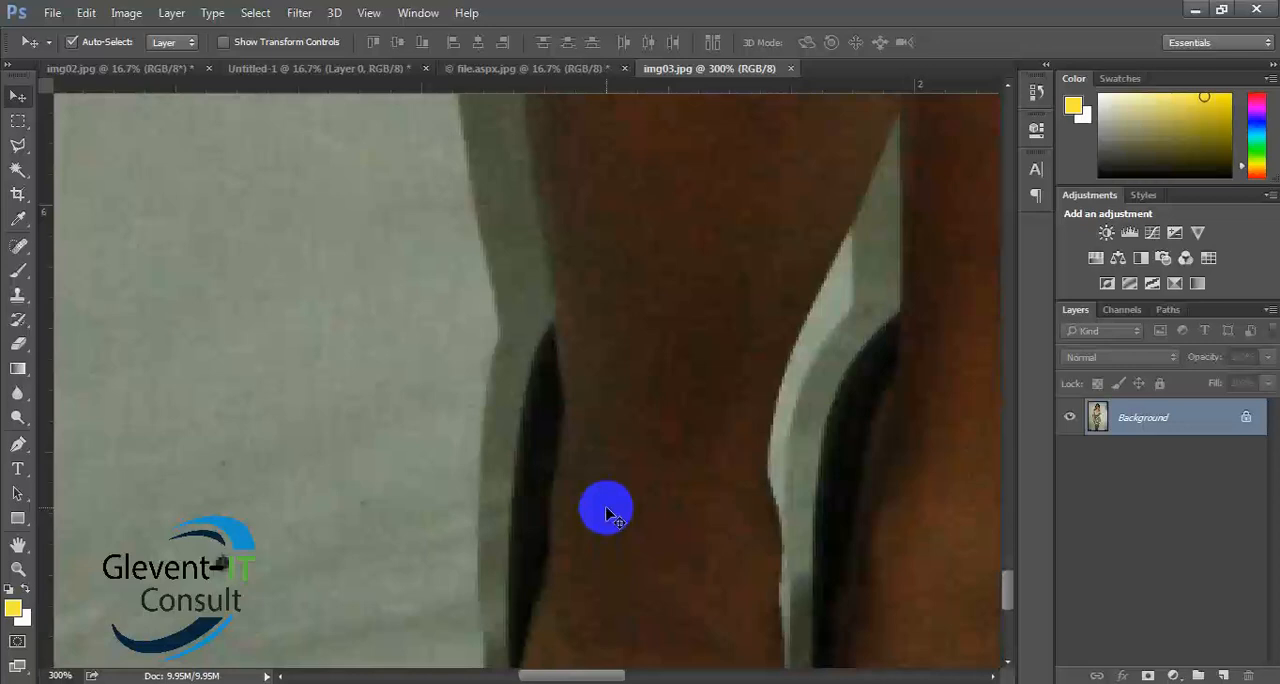
# - Start a Pen path across the woman's lower leg and trace its outer edge with curved segments up to just below the knee
pyautogui.press('p')
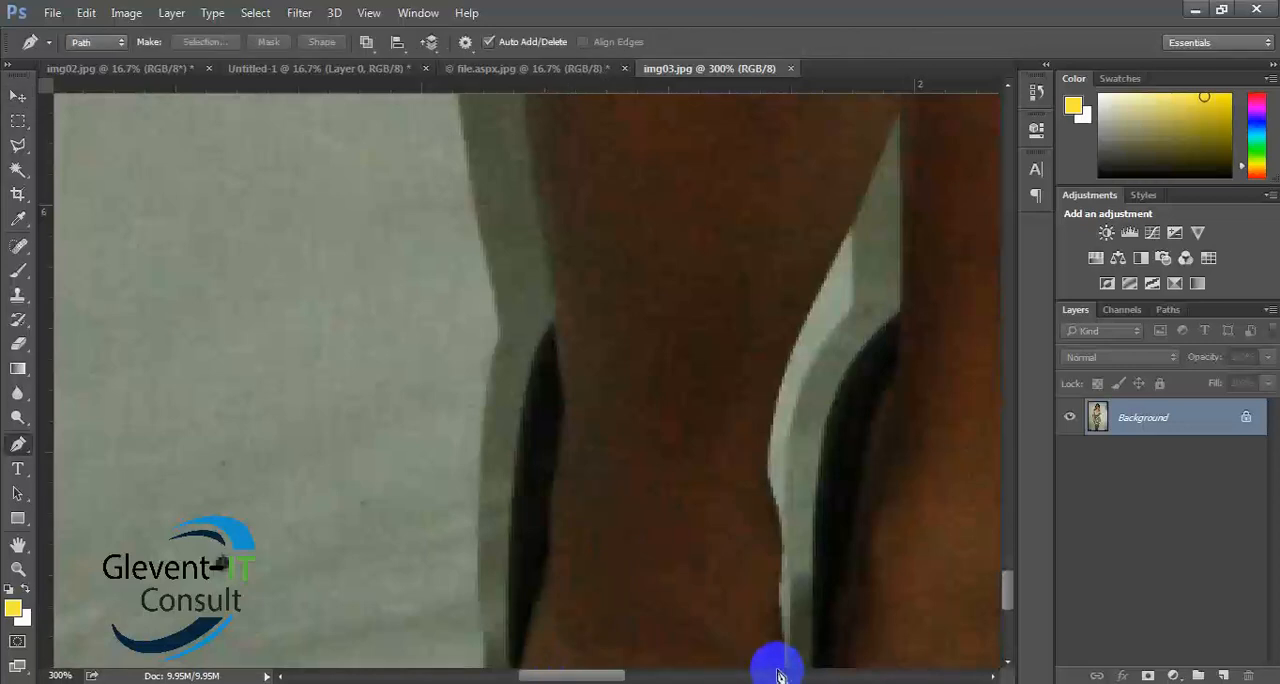
pyautogui.click(782, 665)
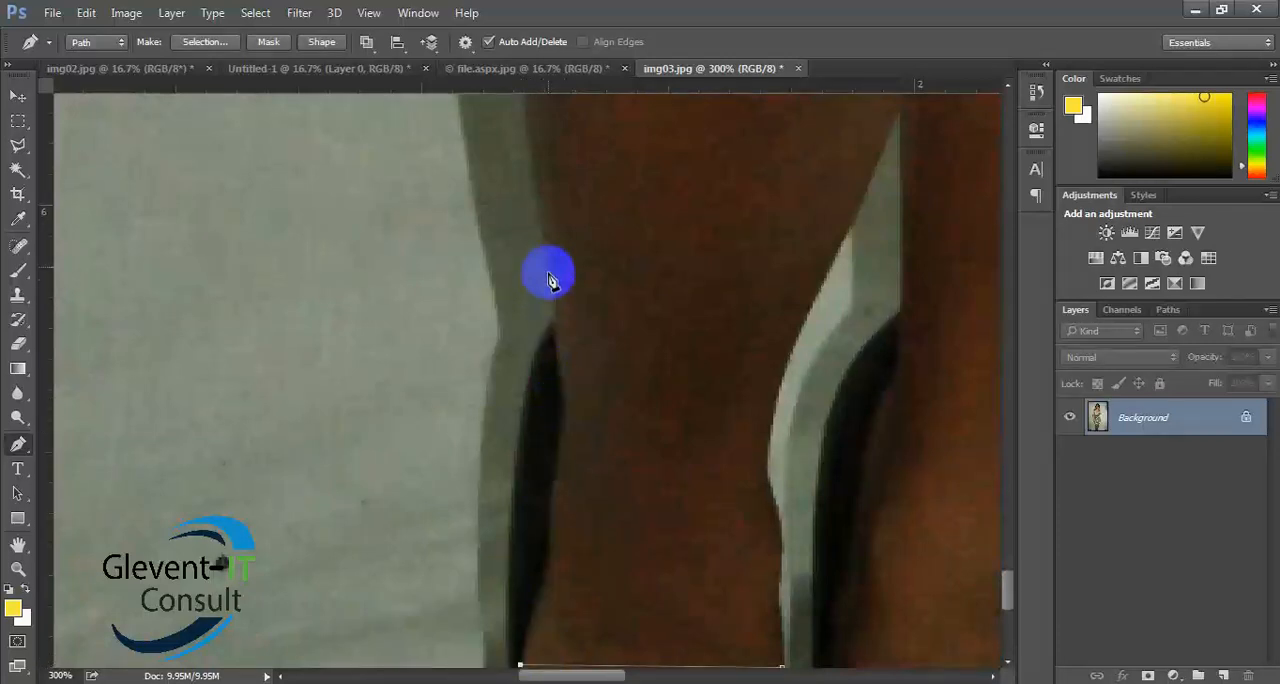
pyautogui.moveTo(542, 227); pyautogui.dragTo(487, 147)
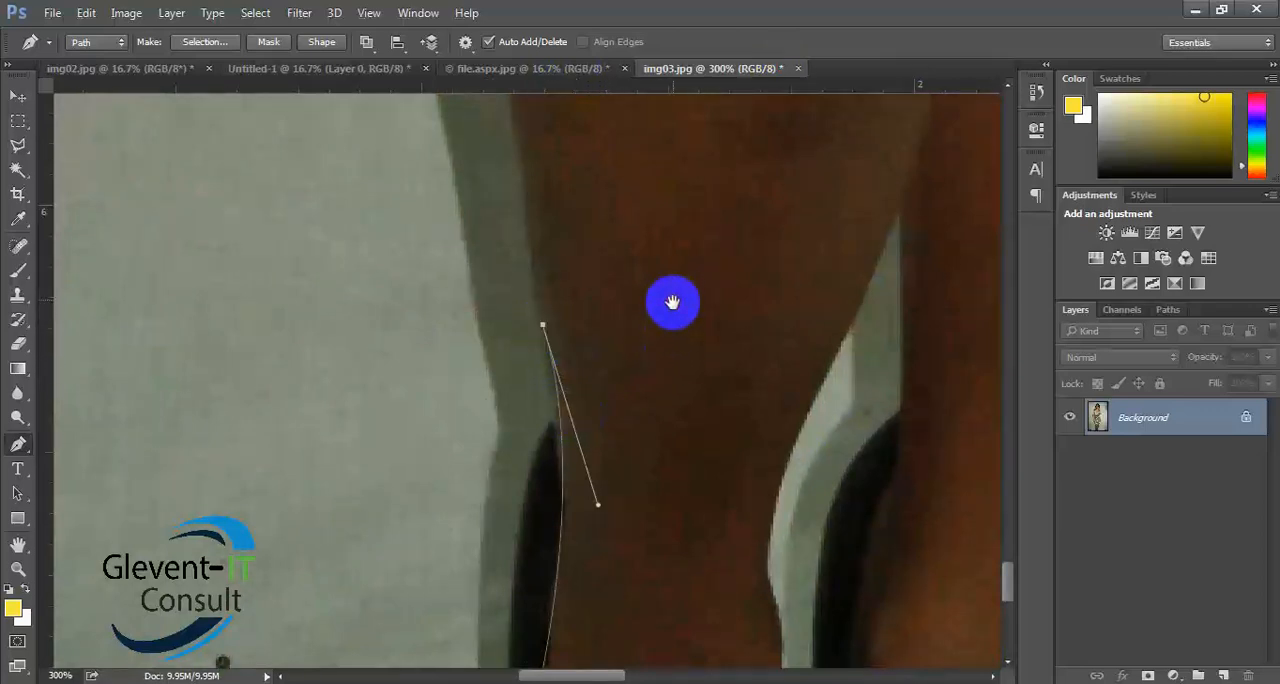
pyautogui.moveTo(671, 297); pyautogui.dragTo(681, 552)
pyautogui.moveTo(729, 351); pyautogui.dragTo(661, 309)
pyautogui.moveTo(490, 114); pyautogui.dragTo(565, 118)
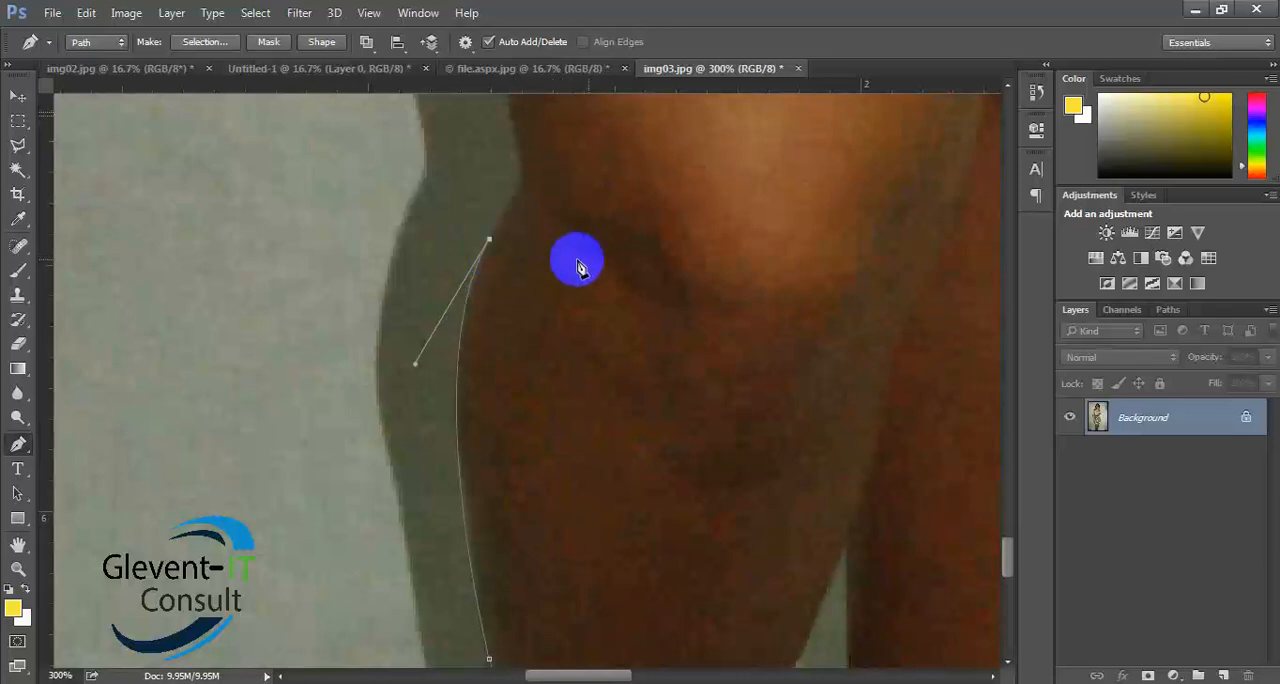
# - Extend the path around the knee to a curved anchor below the dress hem, adjust its handles, and remove the outgoing handle
pyautogui.moveTo(654, 220); pyautogui.dragTo(657, 512)
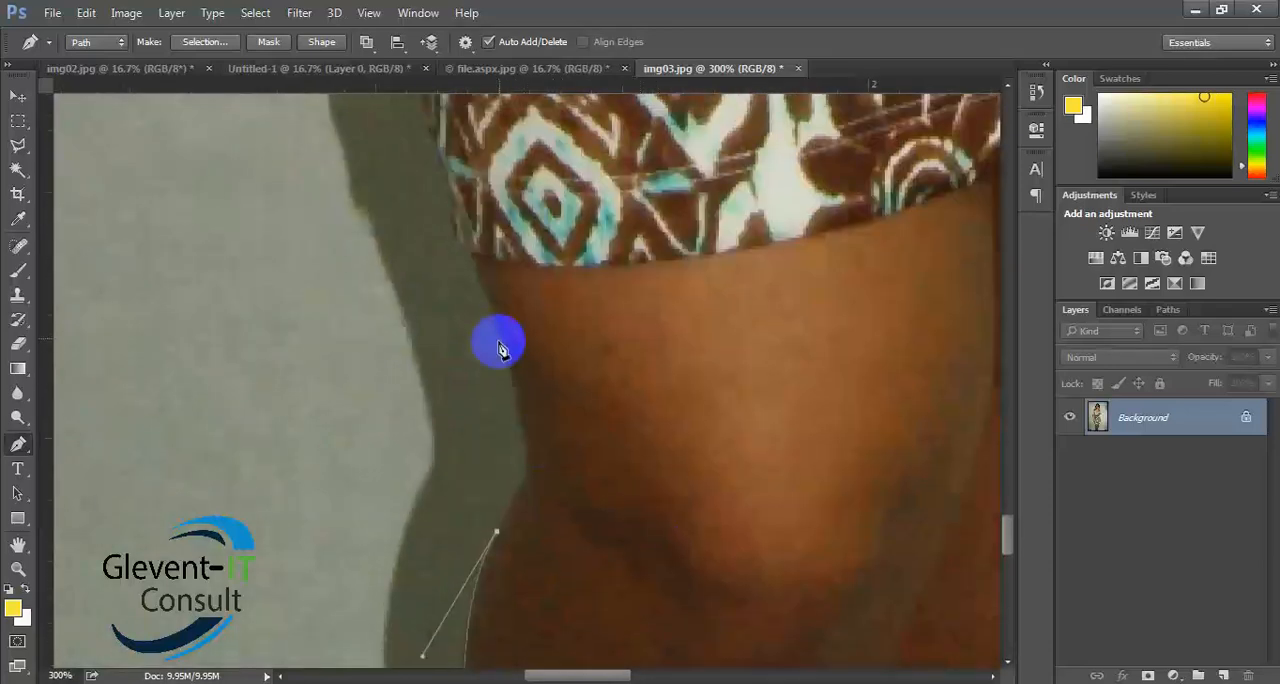
pyautogui.moveTo(511, 375); pyautogui.dragTo(479, 264)
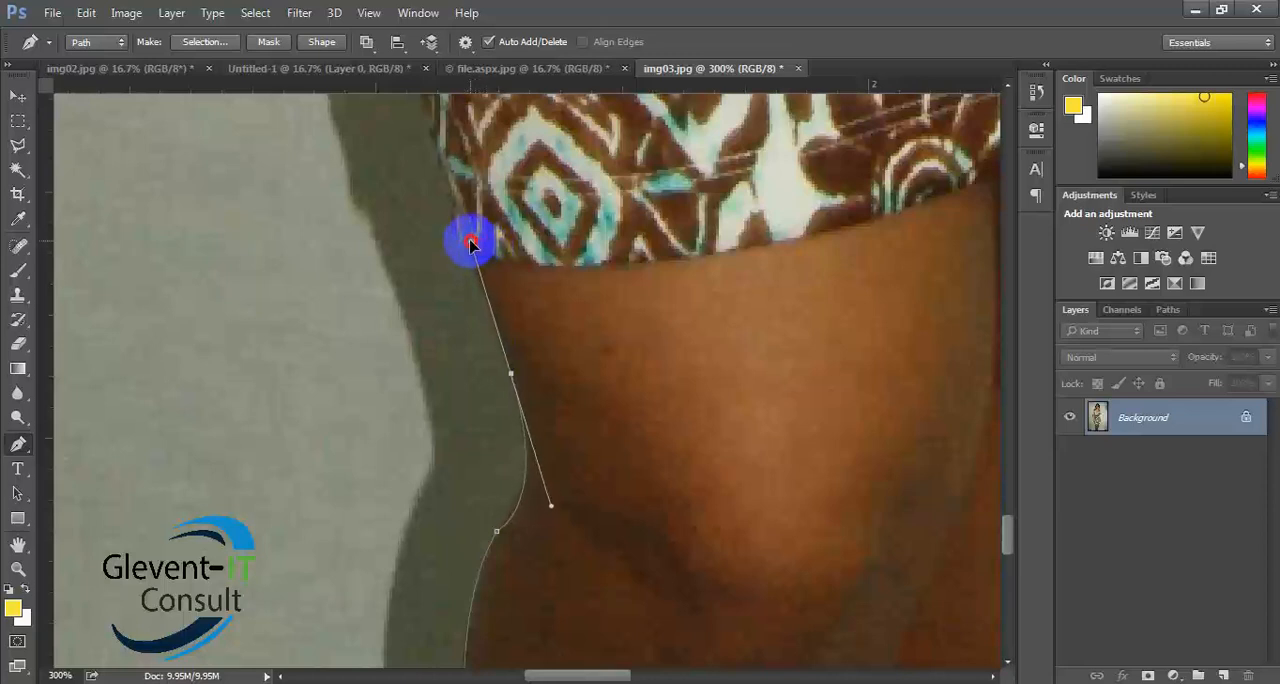
pyautogui.moveTo(497, 233); pyautogui.dragTo(472, 260)
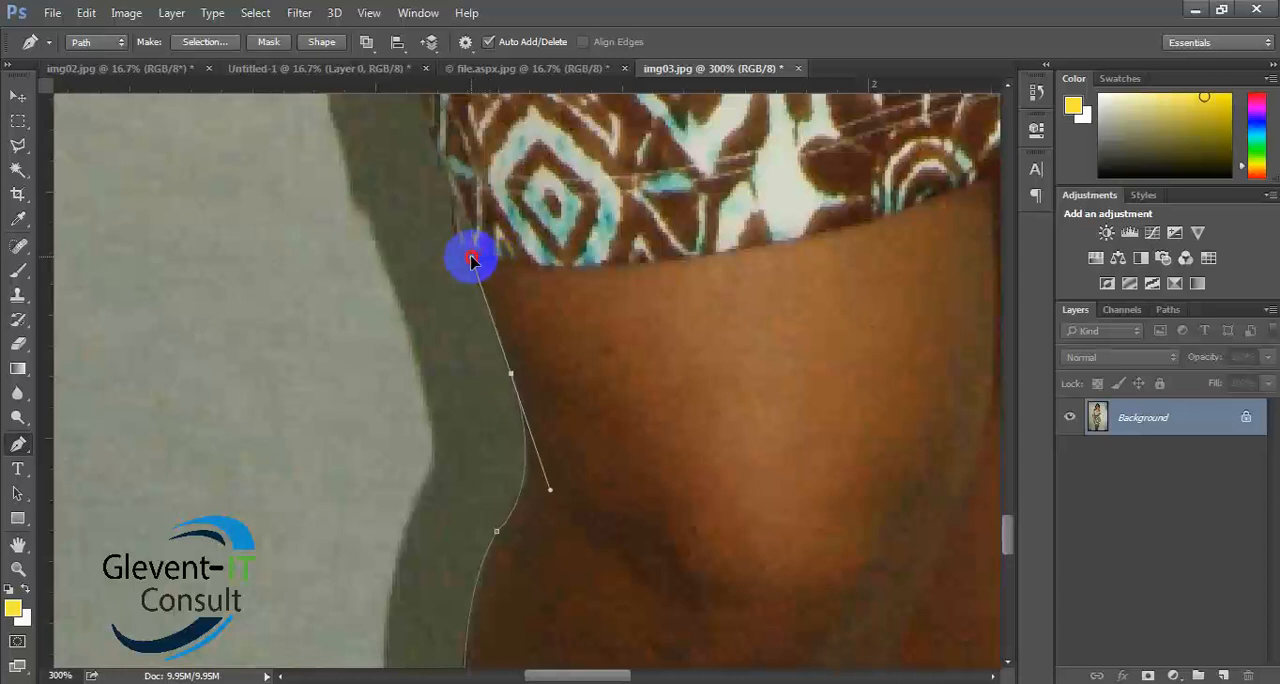
pyautogui.keyDown('alt'); pyautogui.click(511, 376); pyautogui.keyUp('alt')
# - Cycle through the full-screen modes over the dress hem and return to the standard screen mode
pyautogui.moveTo(643, 389); pyautogui.dragTo(682, 683)
pyautogui.moveTo(657, 514); pyautogui.dragTo(689, 376)
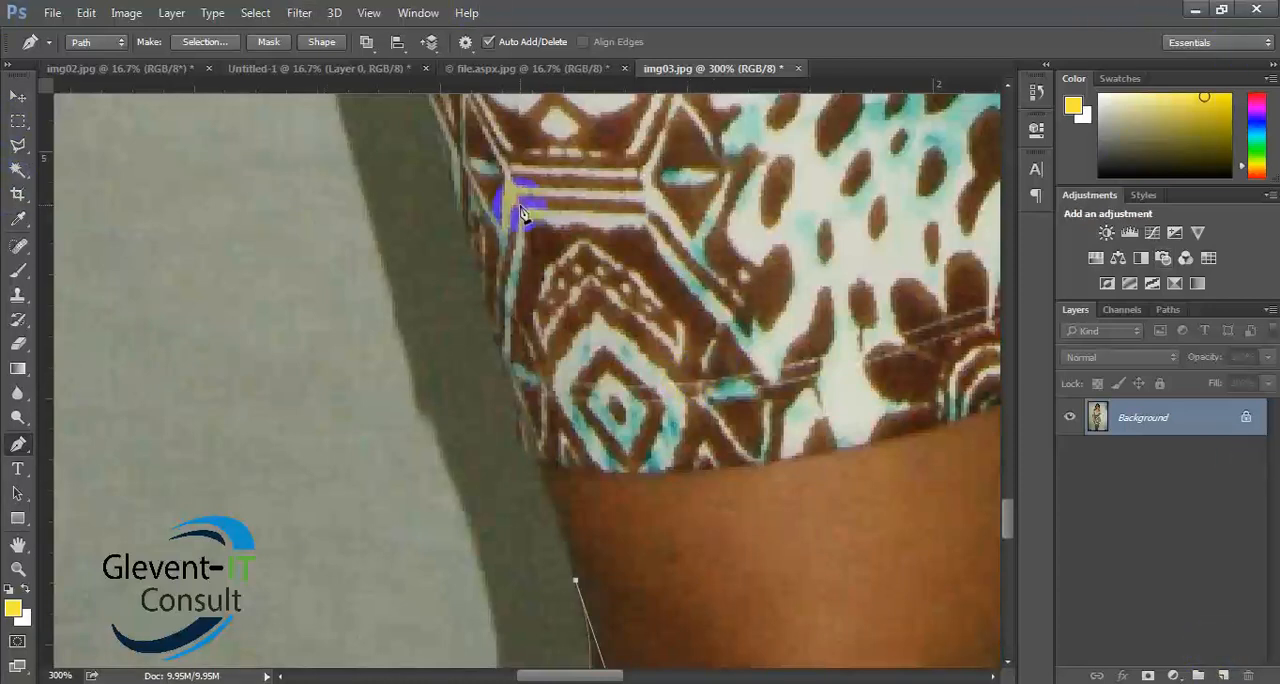
pyautogui.press('f')
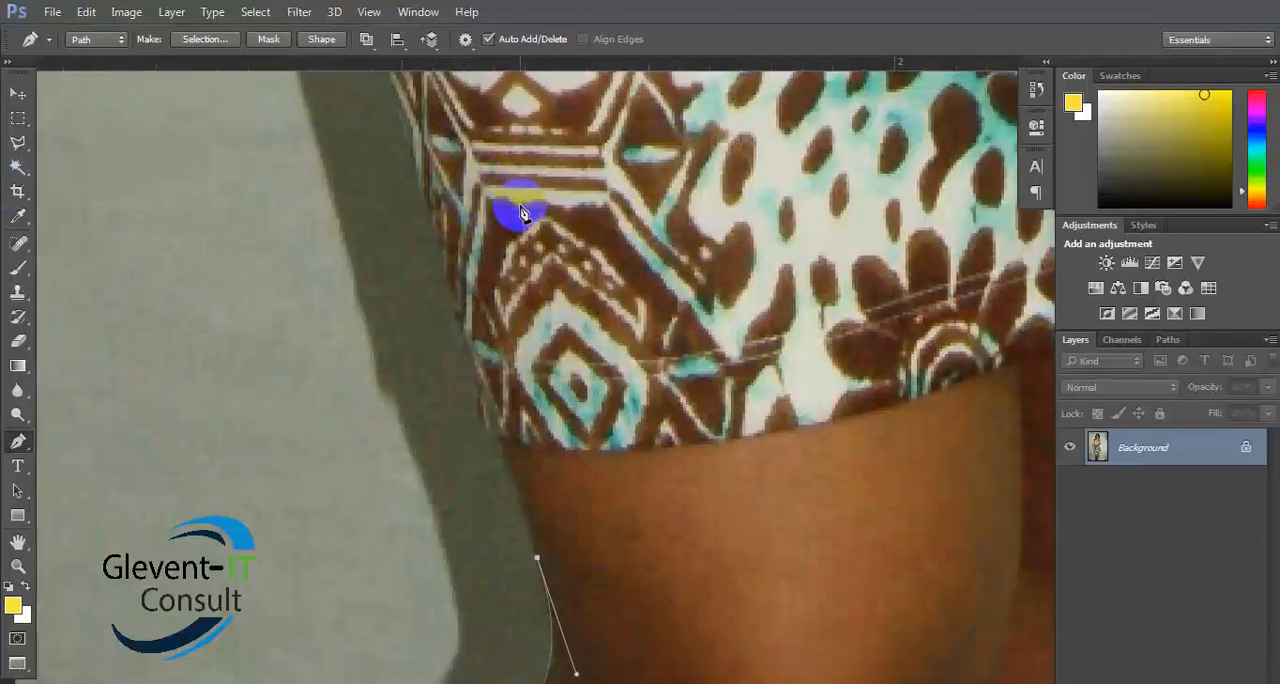
pyautogui.press('f')
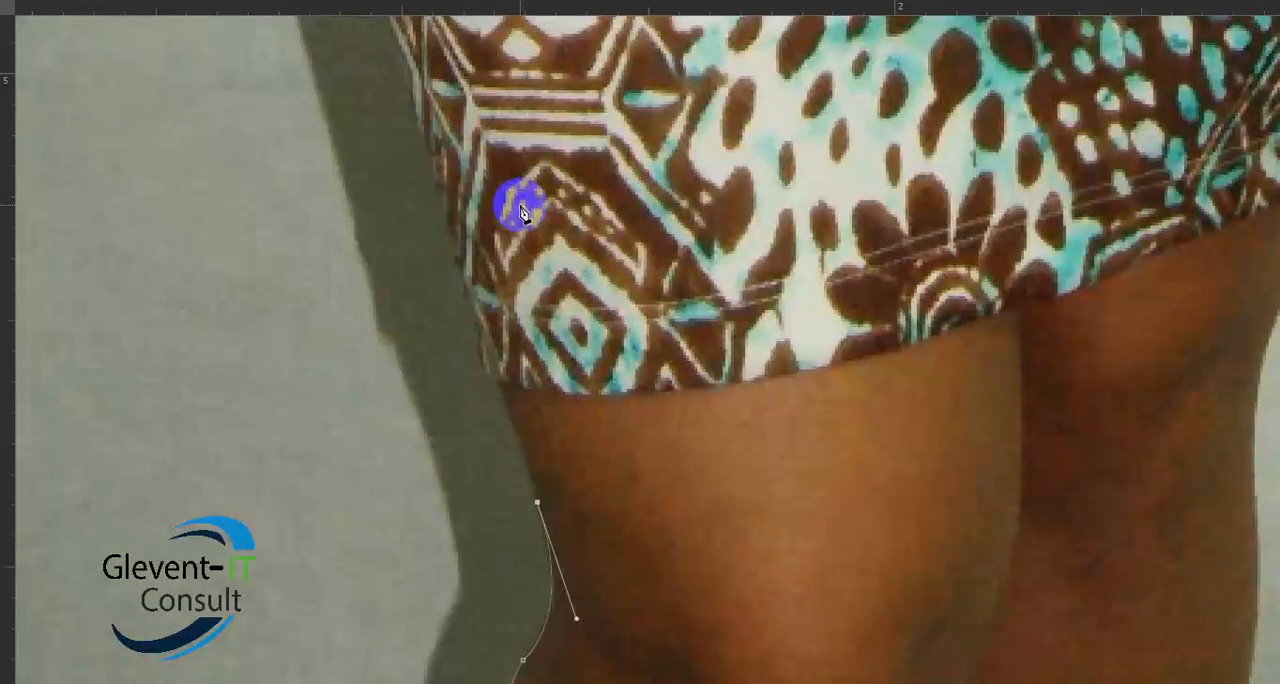
pyautogui.moveTo(523, 214); pyautogui.dragTo(343, 357)
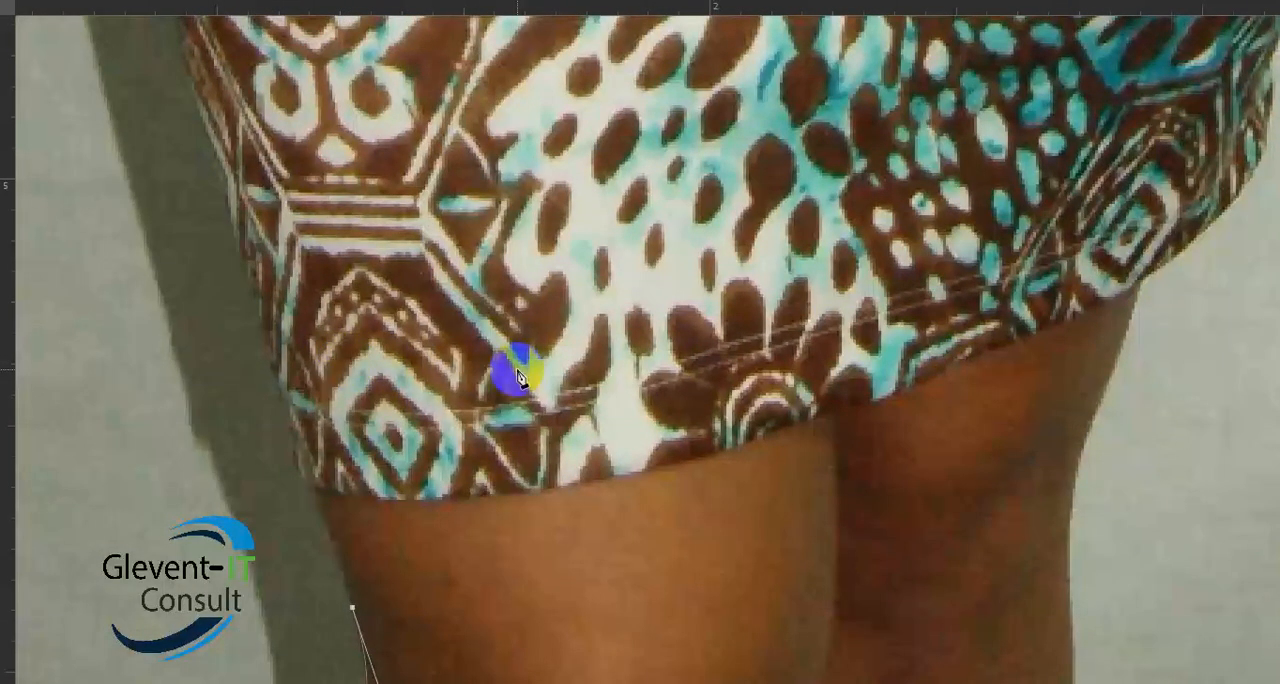
pyautogui.press('f')
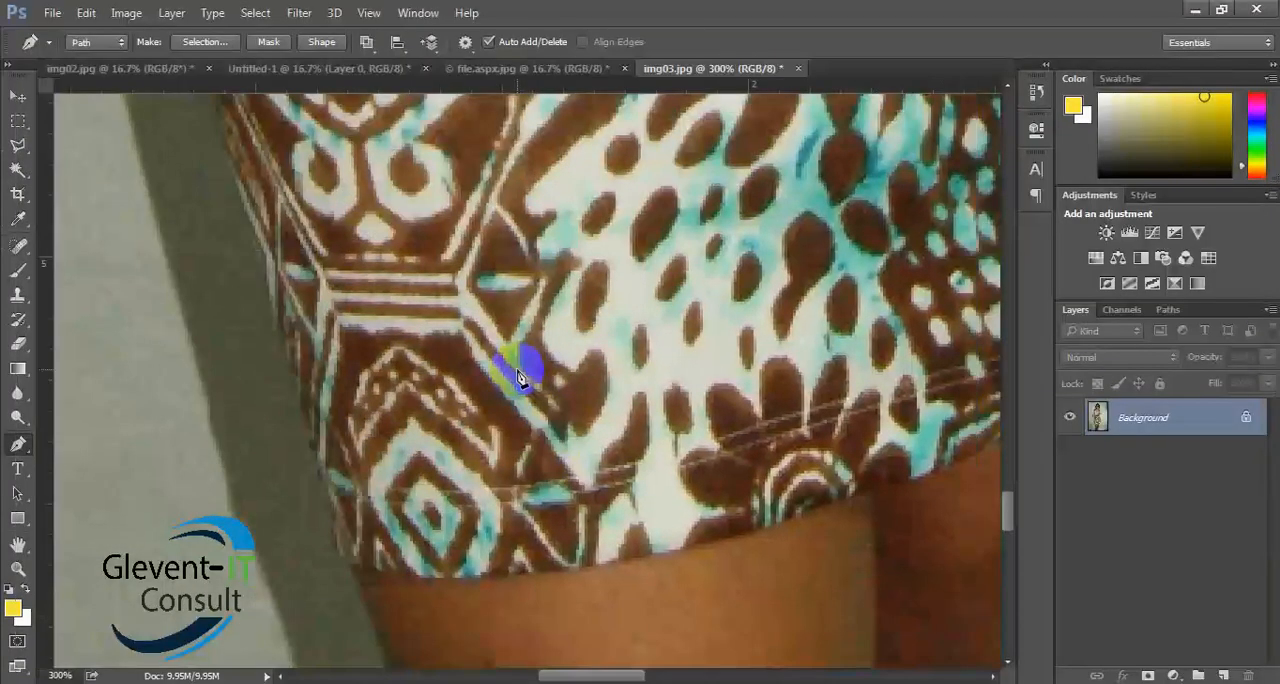
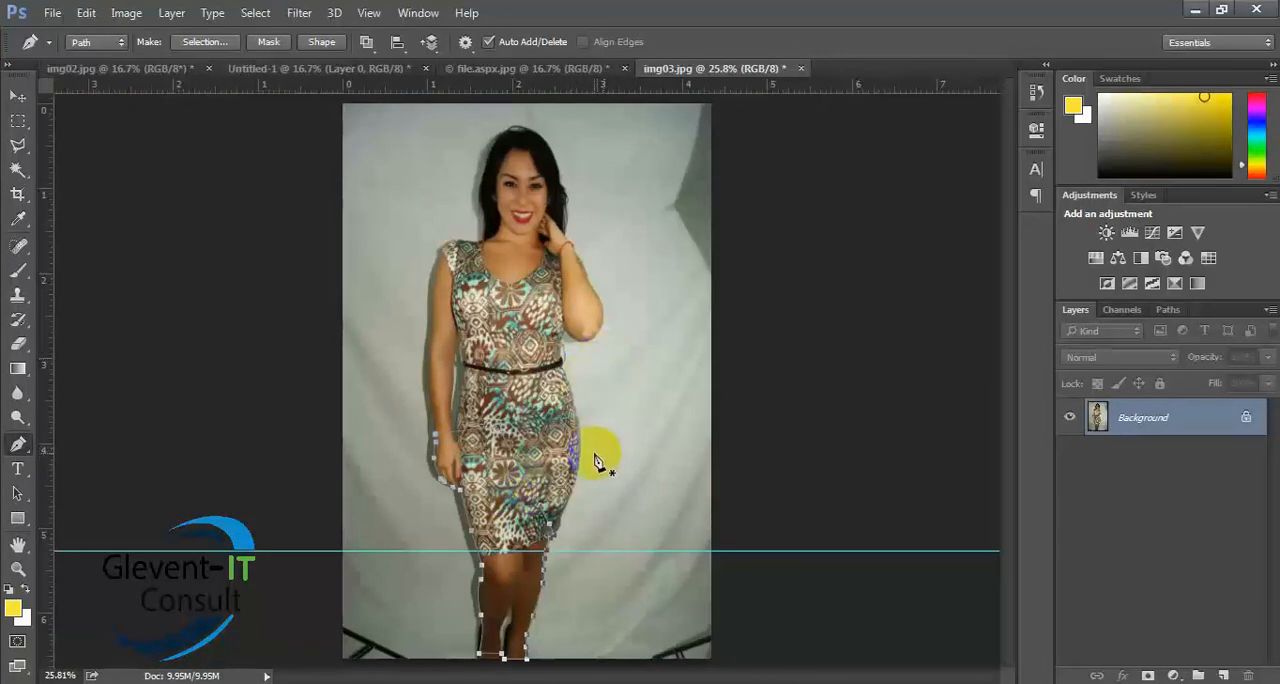
pyautogui.rightClick(504, 465)
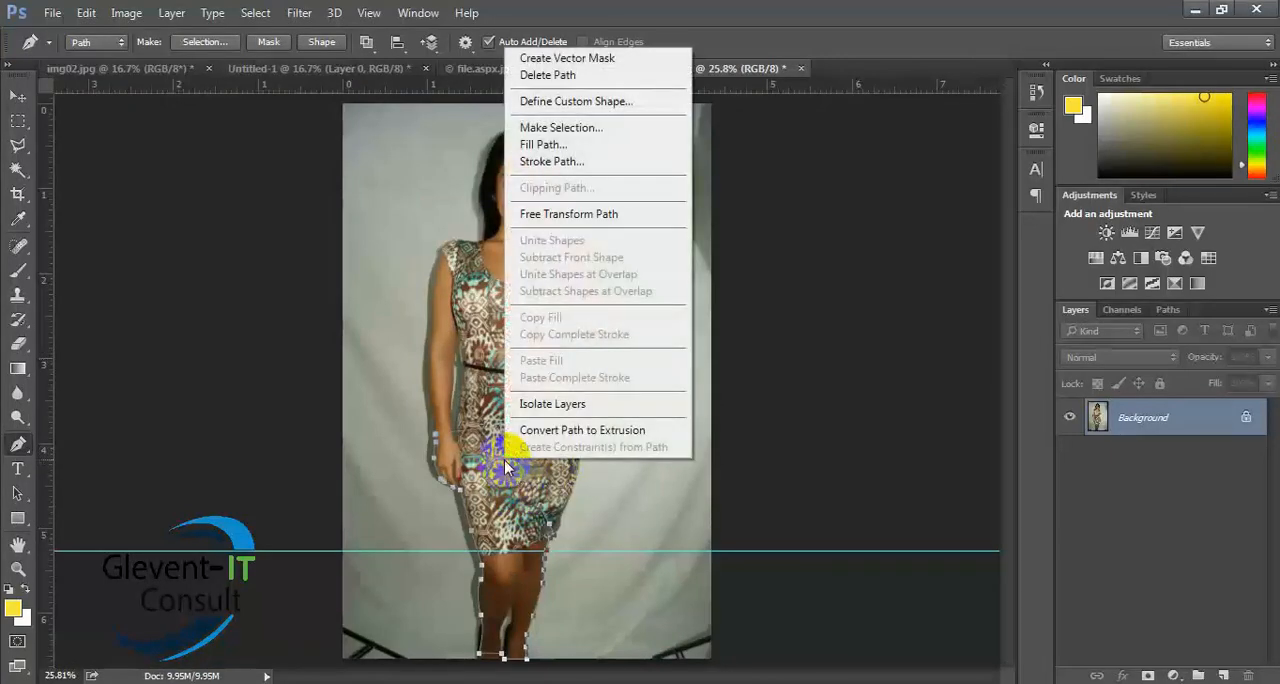
pyautogui.click(531, 131)
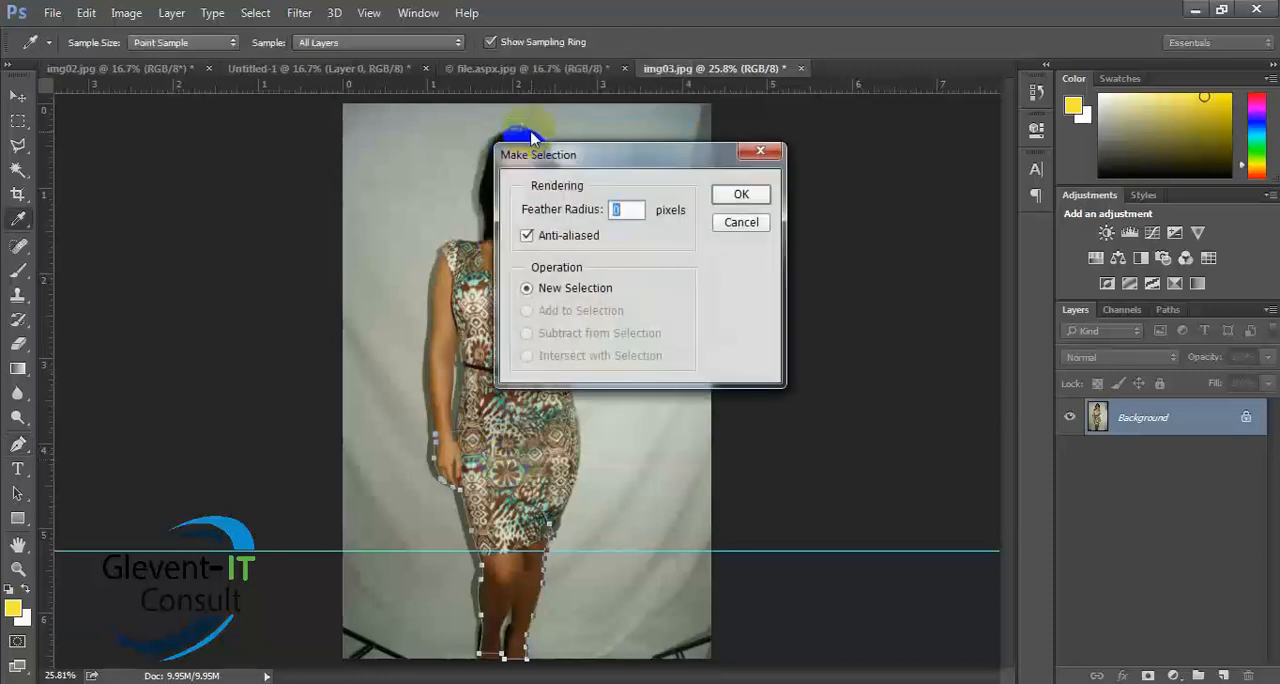
pyautogui.click(740, 223)
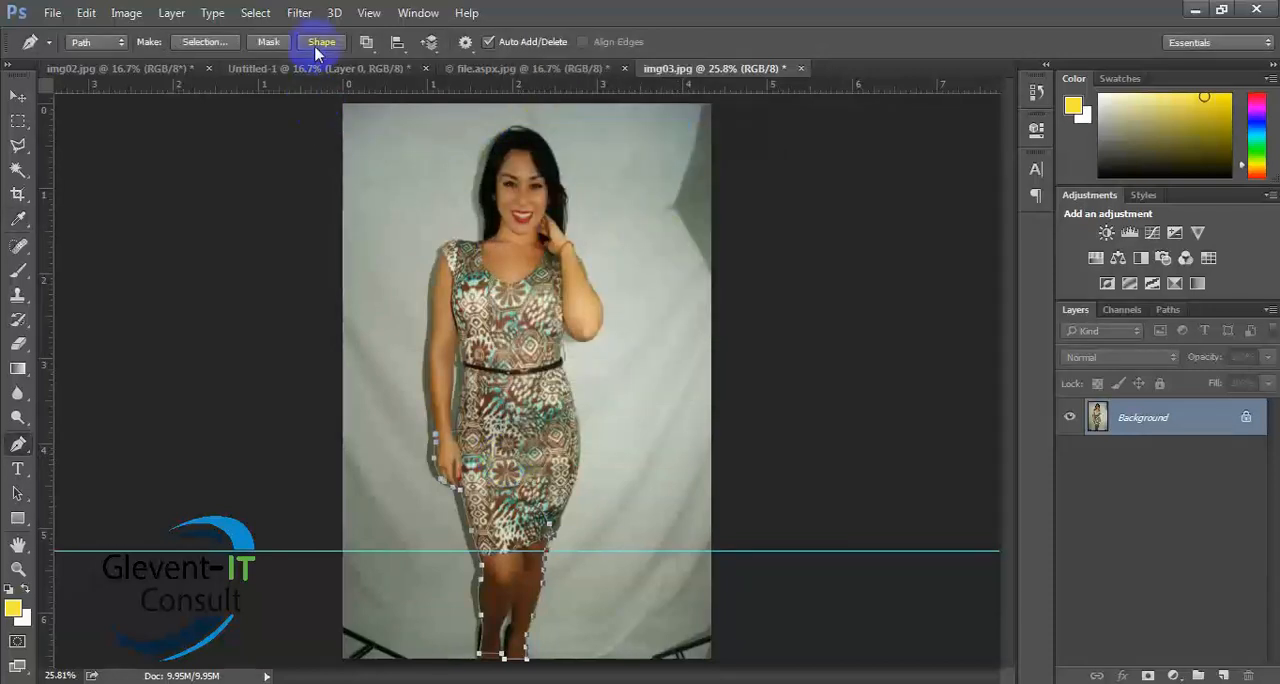
# - Convert the path to a new anti-aliased selection with a feather radius of 0 pixels and remove the horizontal guide
pyautogui.click(204, 42)
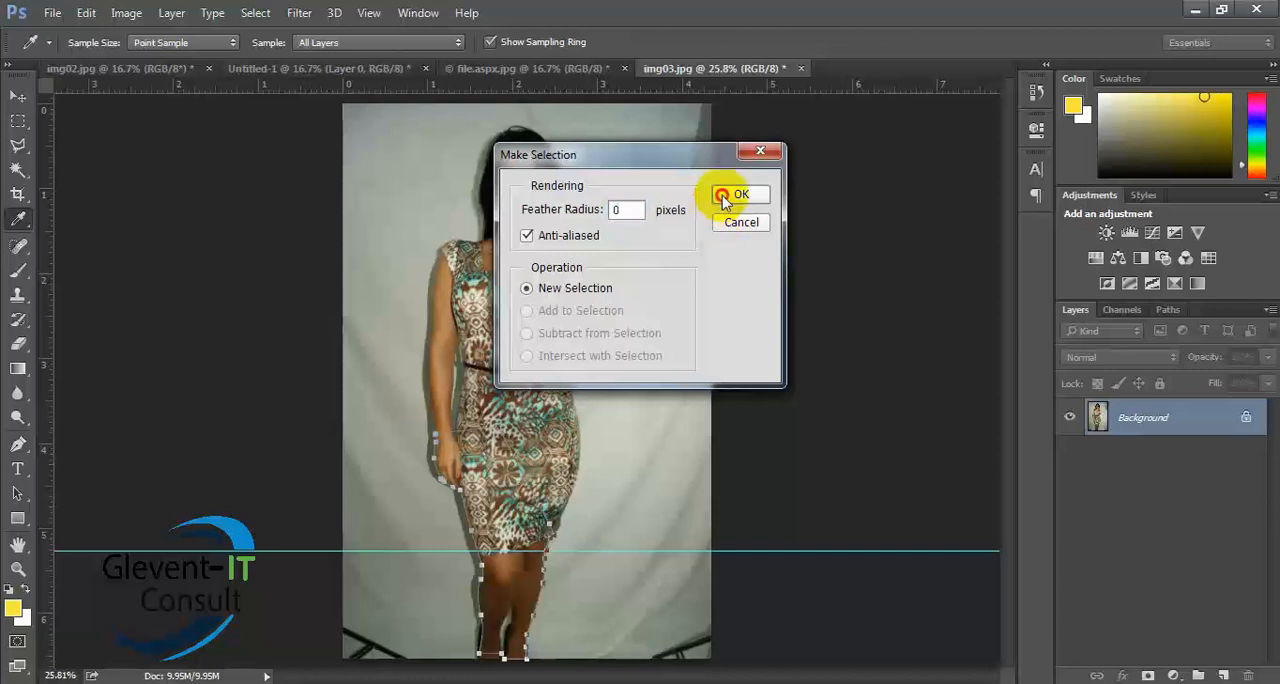
pyautogui.click(725, 197)
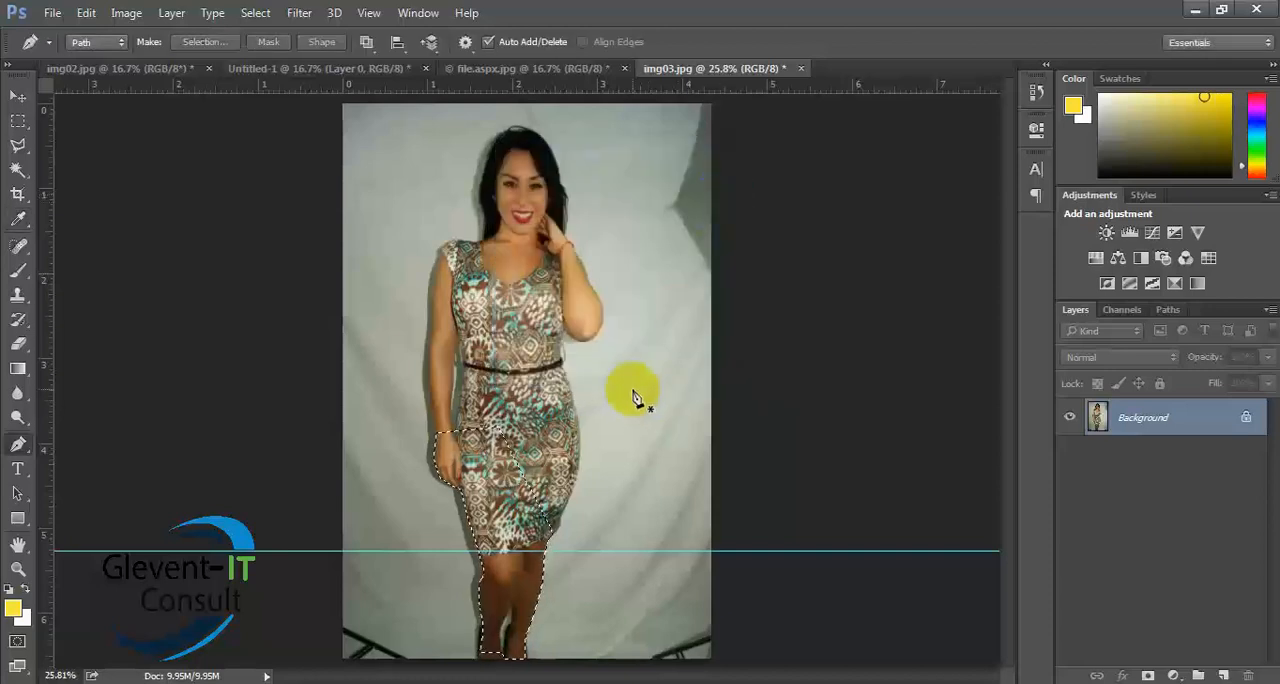
pyautogui.click(17, 95)
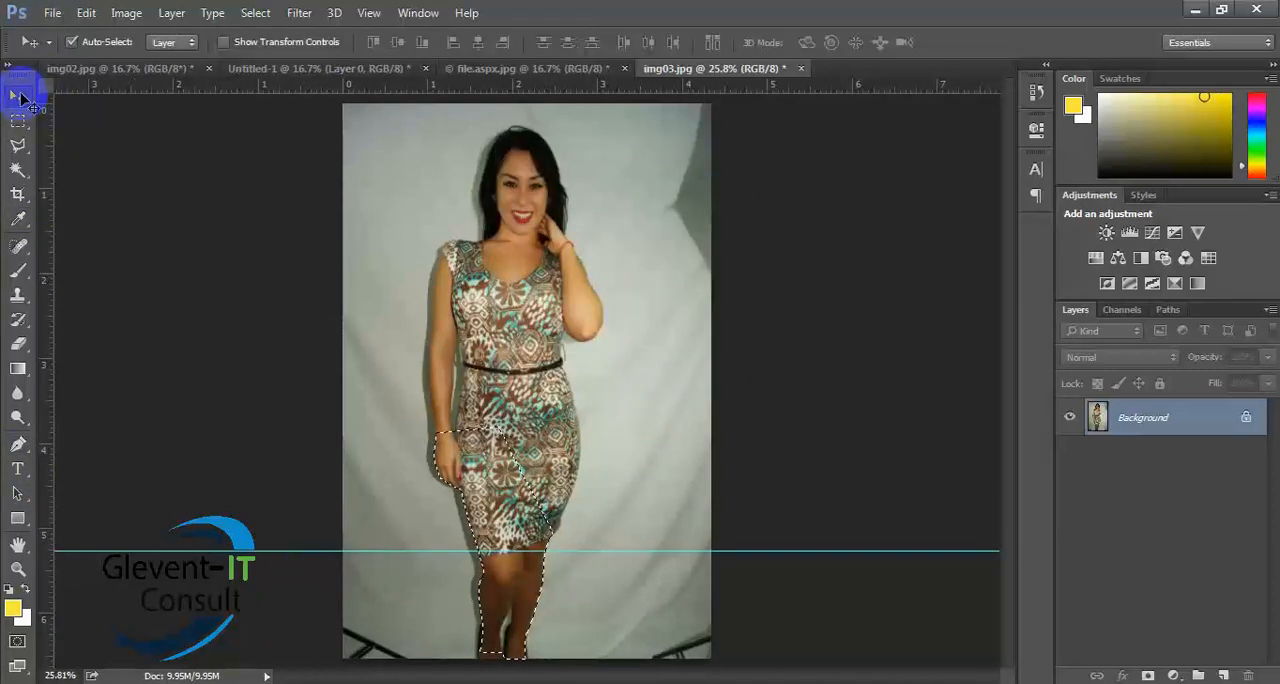
pyautogui.moveTo(281, 550); pyautogui.dragTo(463, 14)
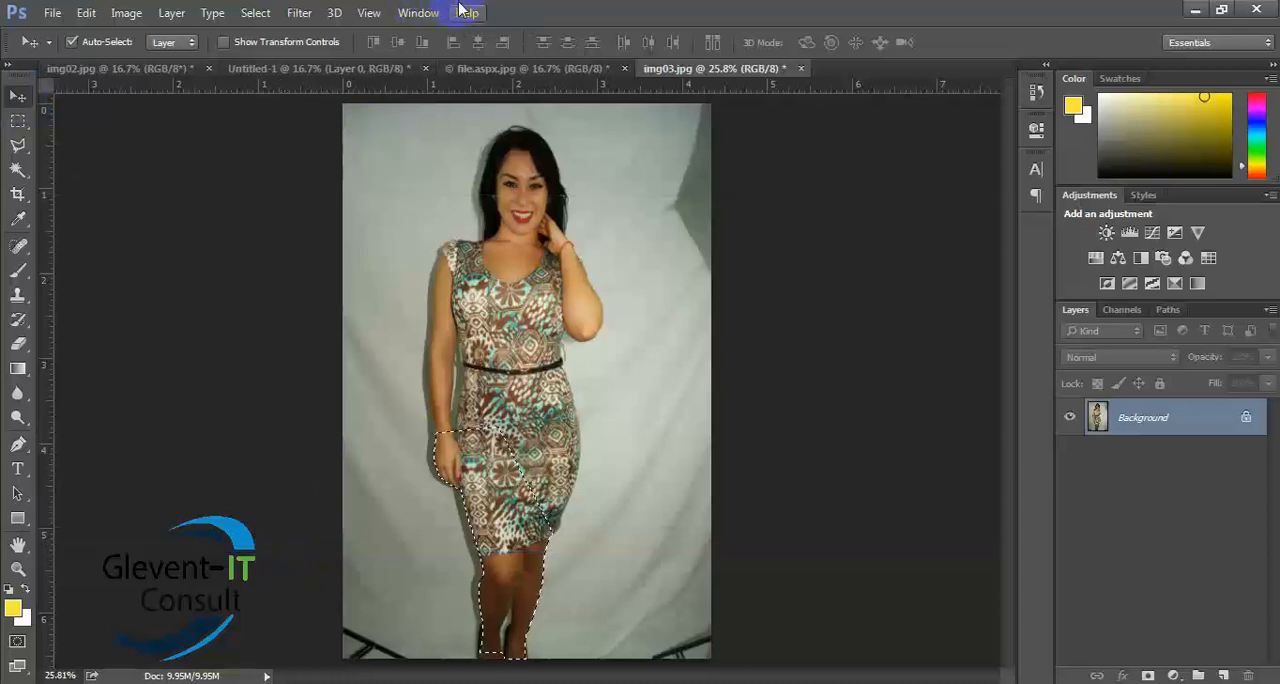
# - Show the selection as a Quick Mask and examine its edges around the hand, dress hem and legs at 100% zoom
pyautogui.click(17, 641)
pyautogui.moveTo(477, 513); pyautogui.dragTo(563, 500)
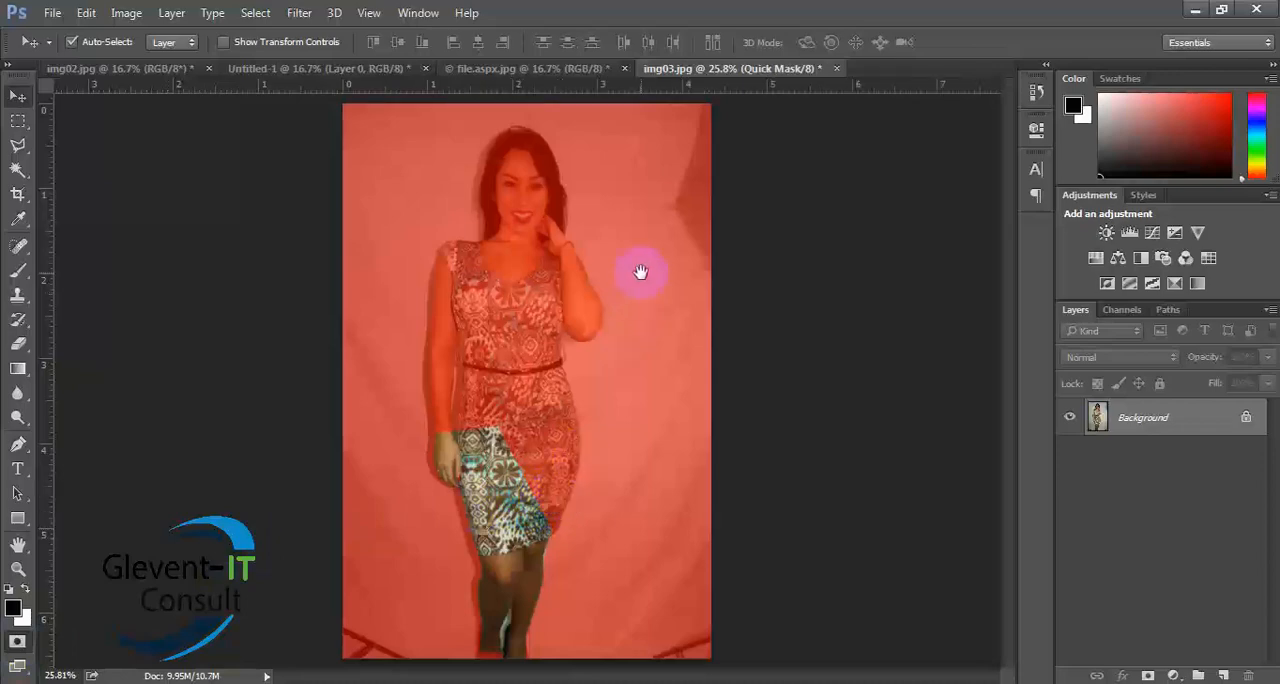
pyautogui.hotkey('ctrl', '+')
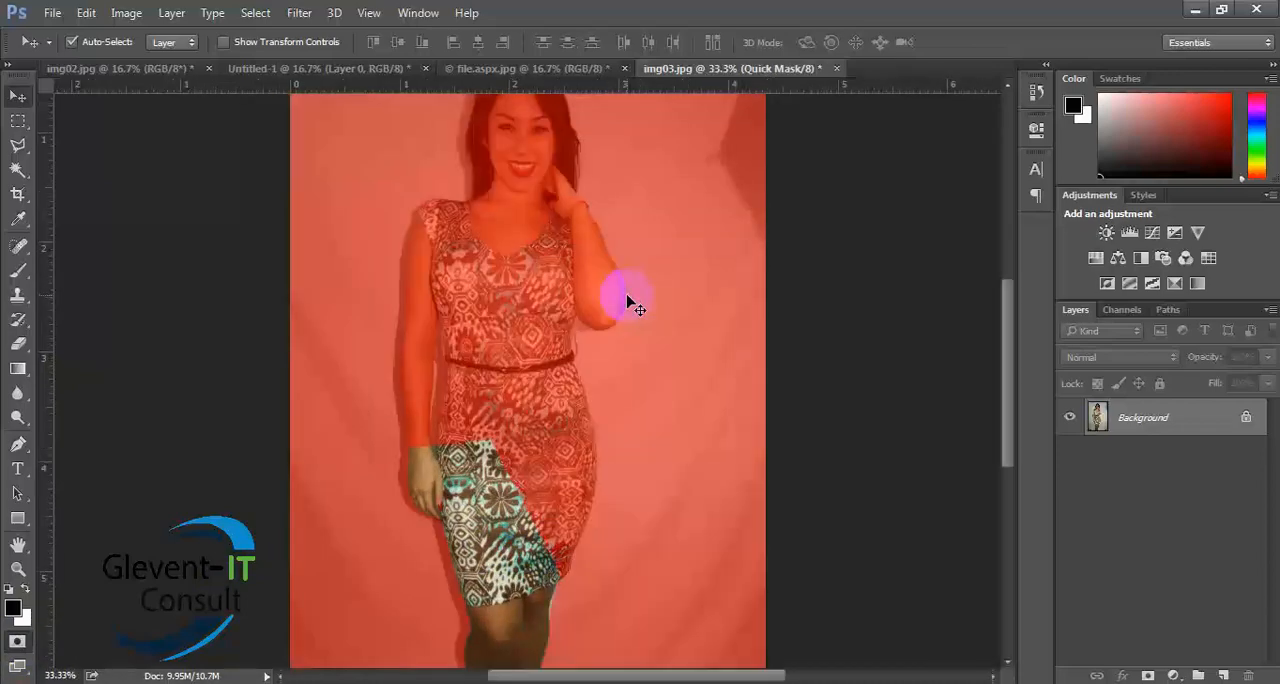
pyautogui.moveTo(640, 358); pyautogui.dragTo(846, 189)
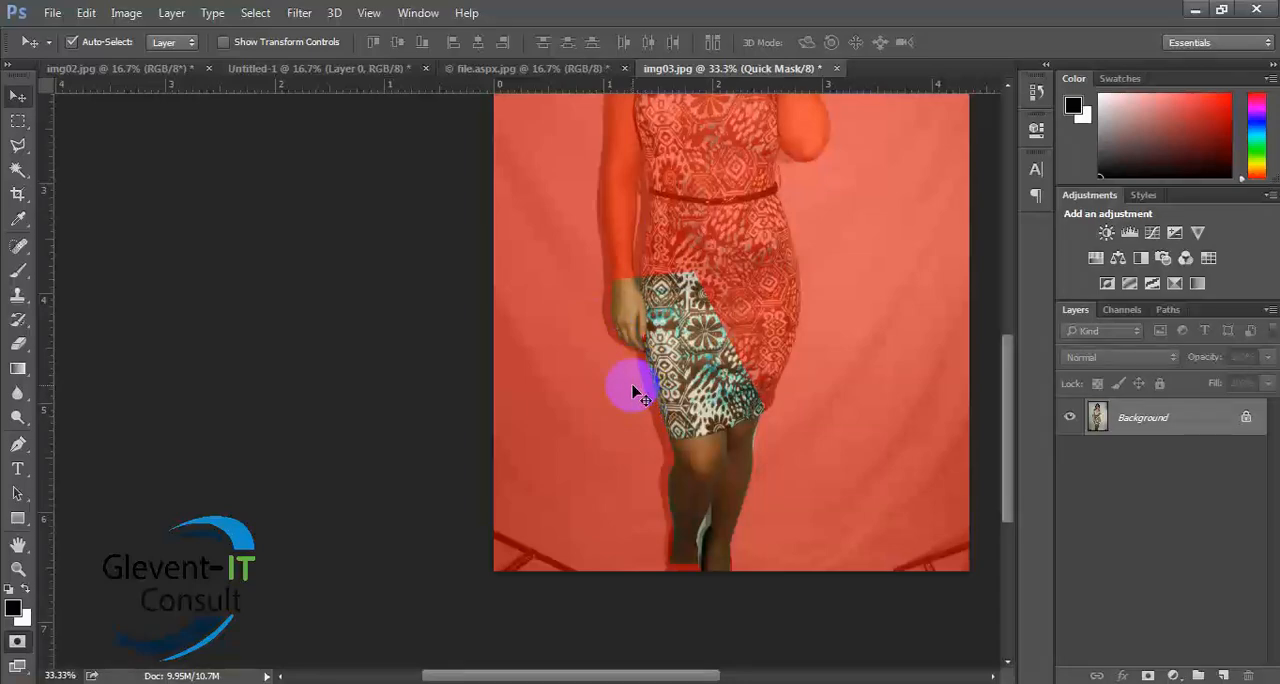
pyautogui.hotkey('ctrl', '+')
pyautogui.hotkey('ctrl', '+')
pyautogui.hotkey('ctrl', '+')
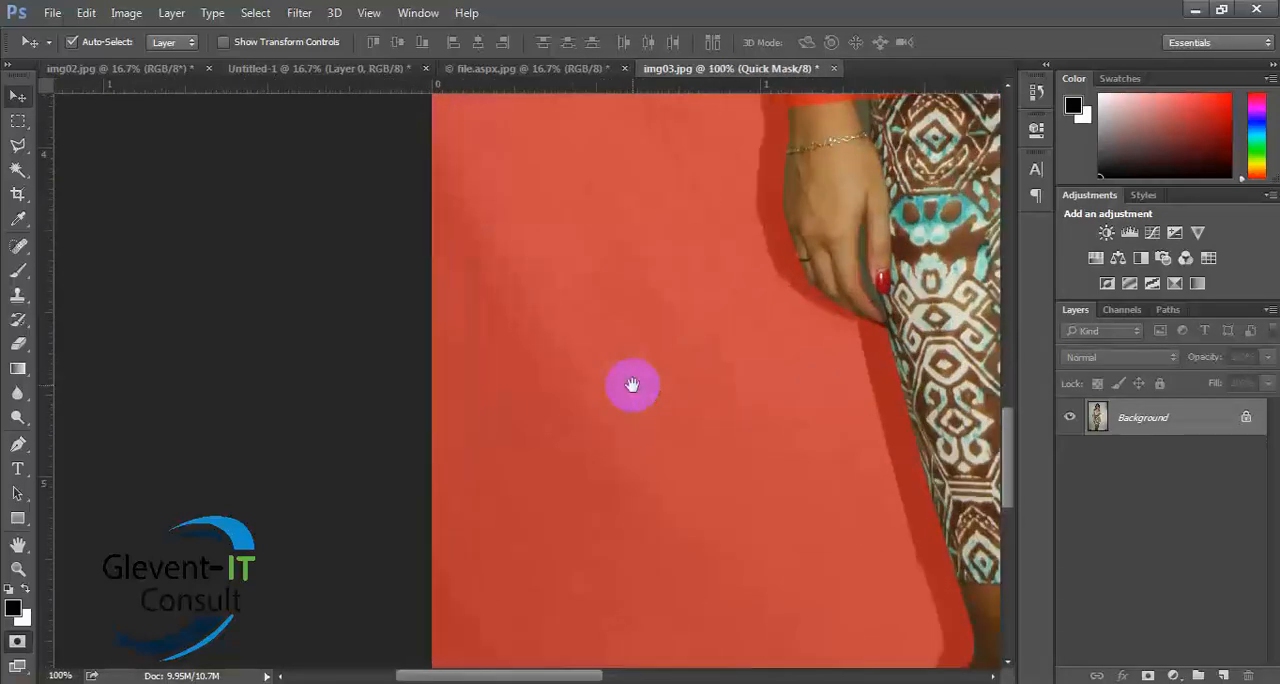
pyautogui.moveTo(729, 391); pyautogui.dragTo(611, 309)
pyautogui.moveTo(795, 427); pyautogui.dragTo(657, 157)
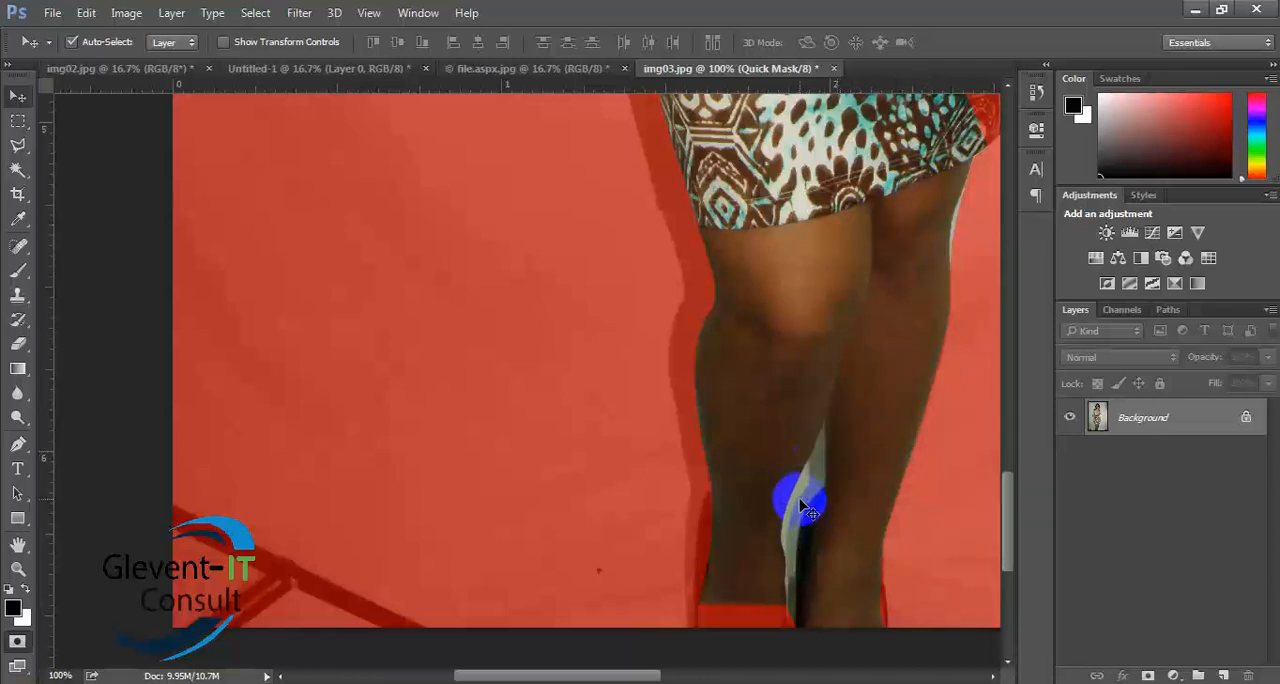
pyautogui.press('space')
pyautogui.moveTo(700, 512); pyautogui.dragTo(677, 306)
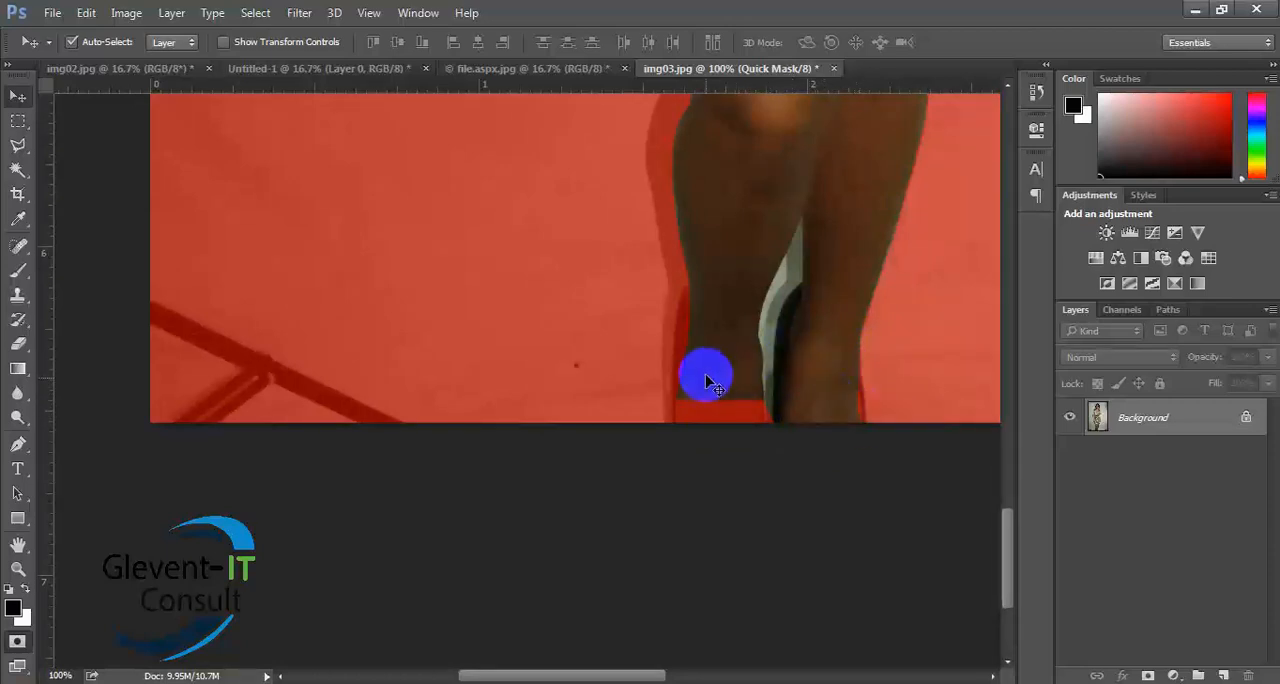
pyautogui.scroll(5, 700, 351)
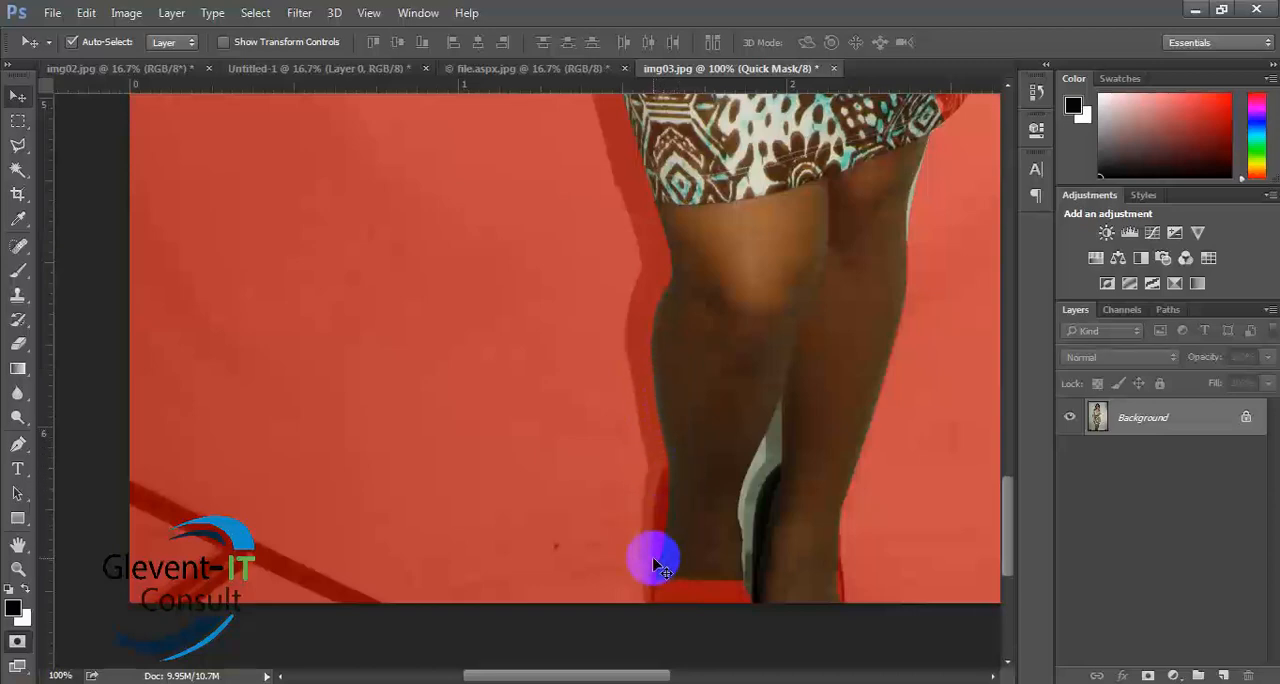
pyautogui.moveTo(799, 414); pyautogui.dragTo(720, 509)
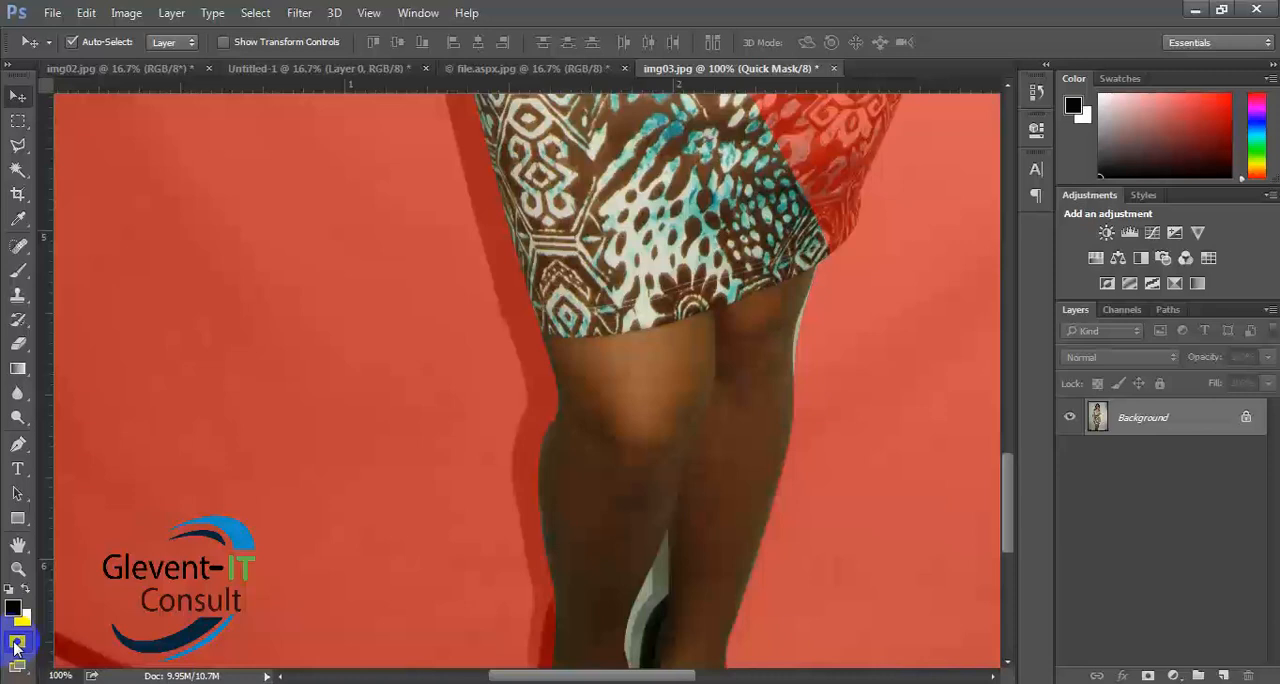
# - Switch Quick Mask off and on to compare the selection outline with the red overlay around the legs
pyautogui.click(16, 644)
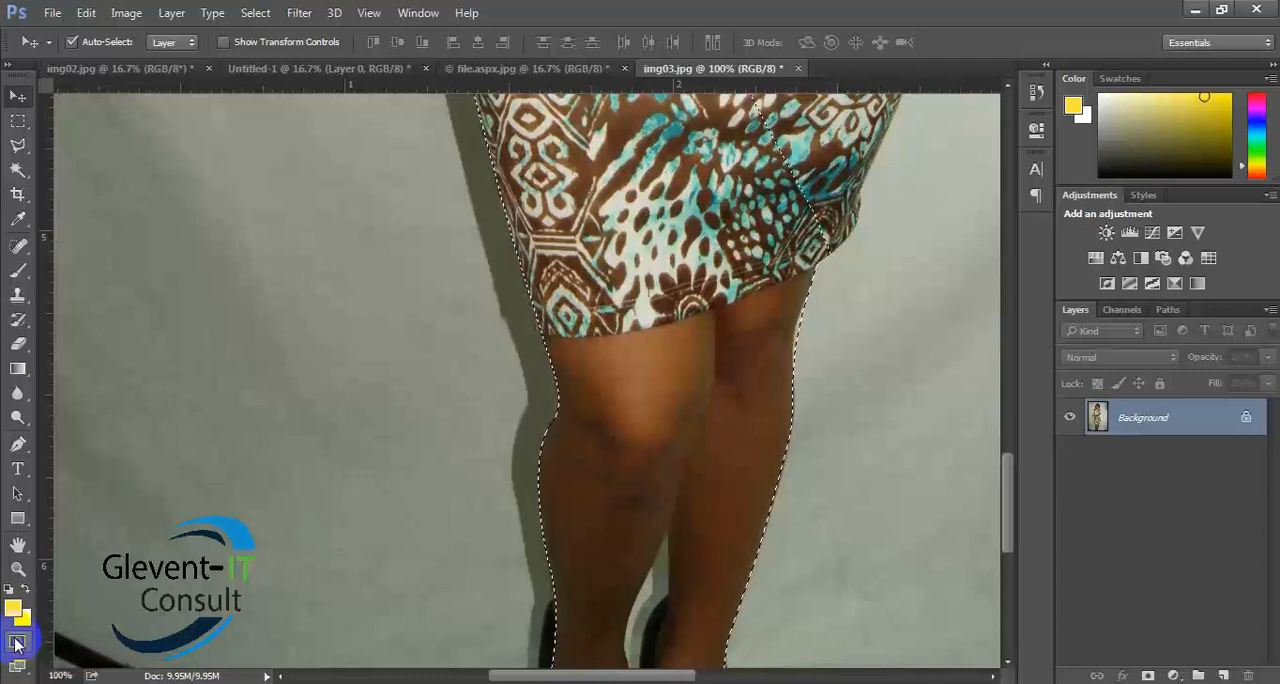
pyautogui.click(15, 643)
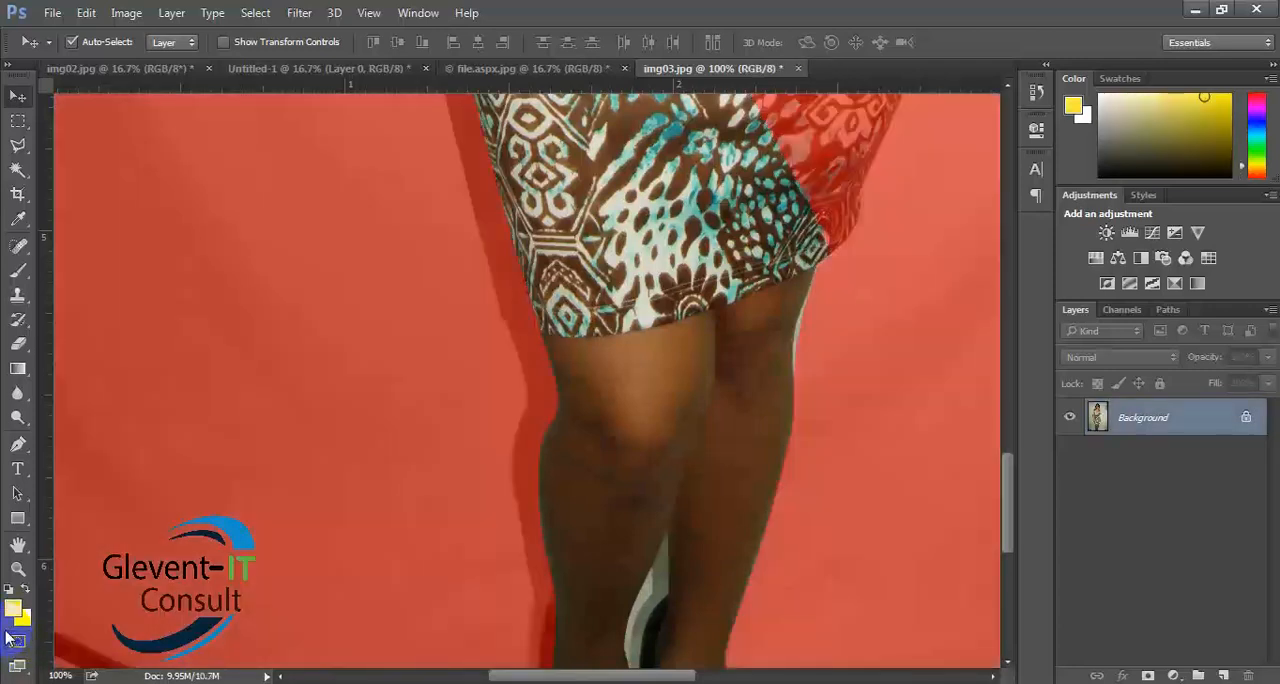
pyautogui.click(14, 641)
pyautogui.click(14, 641)
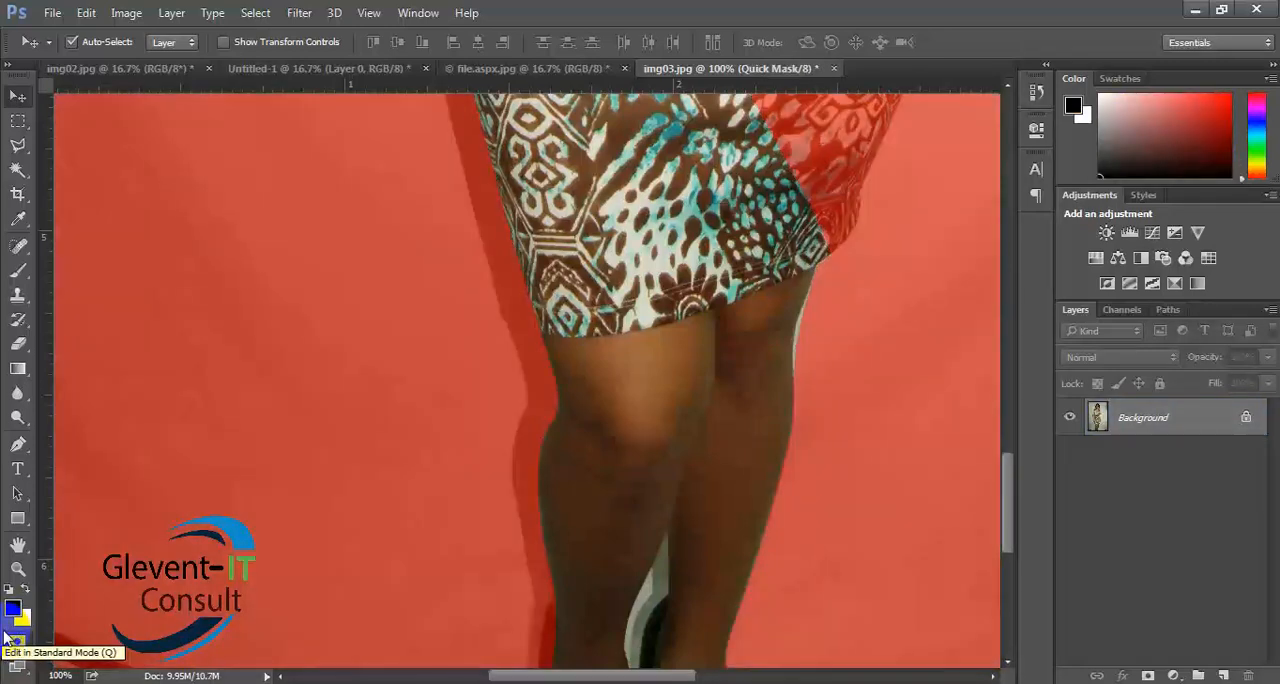
# - Close img03.jpg without saving its changes
pyautogui.click(836, 69)
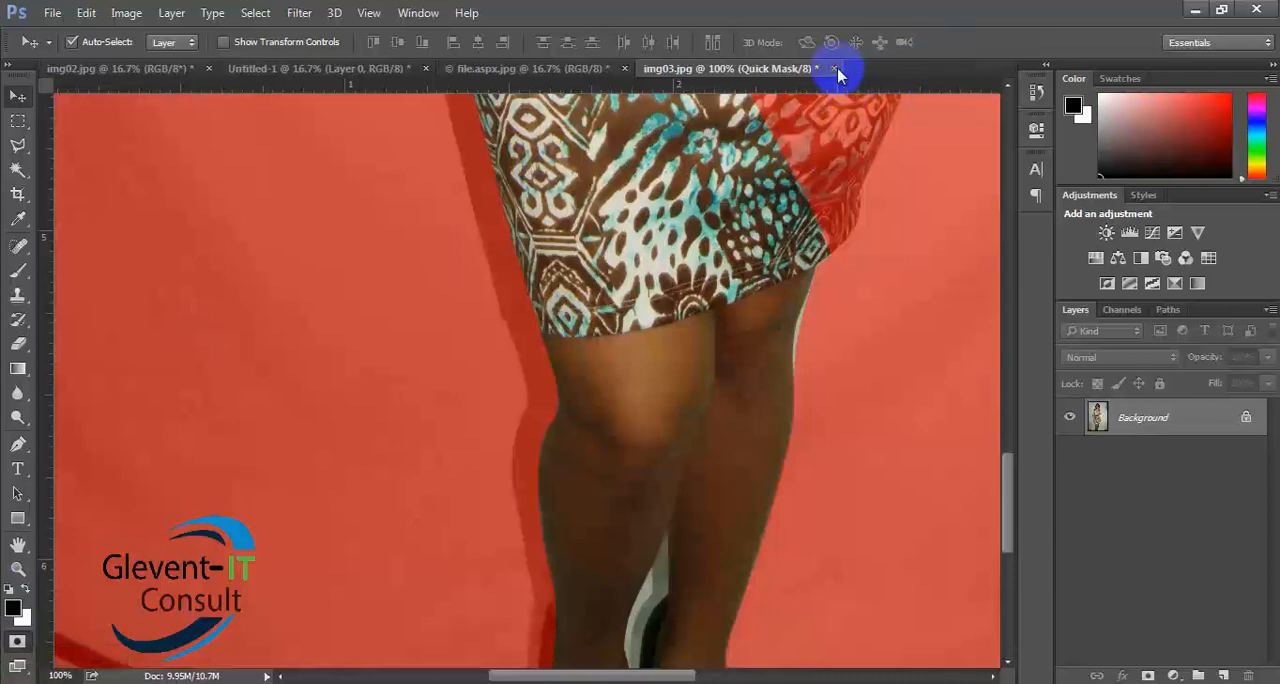
pyautogui.click(628, 278)
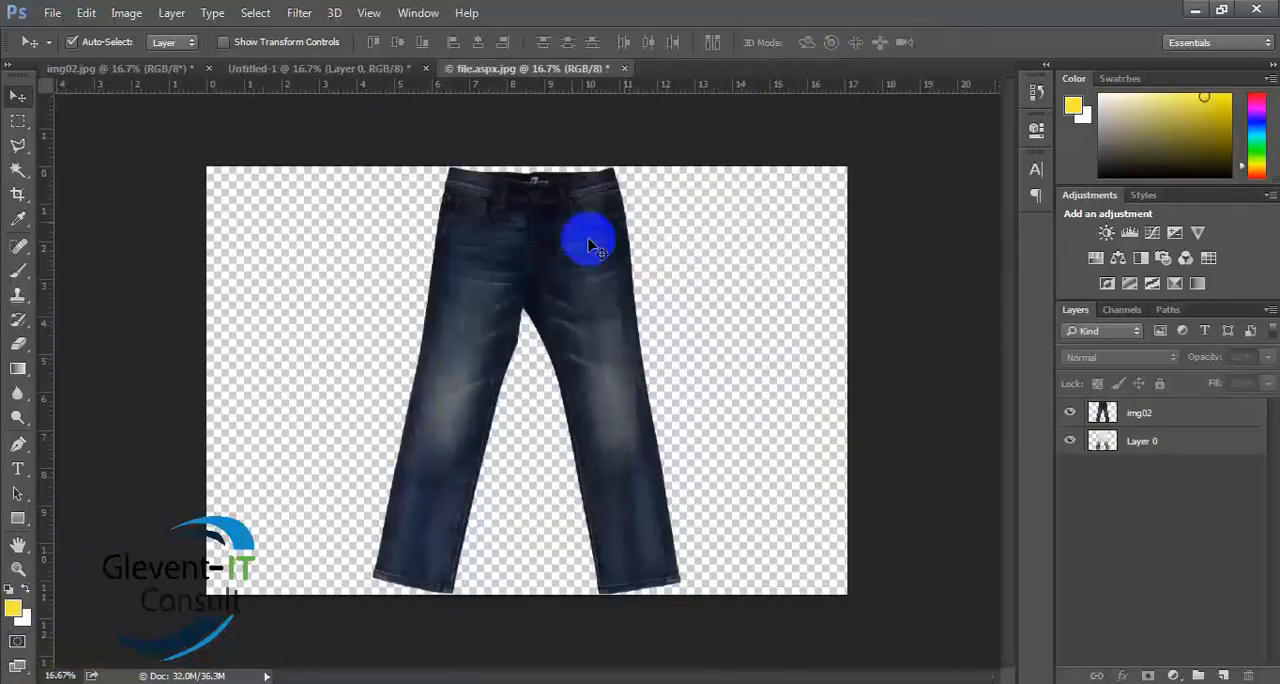
# - Open the flower-crown portrait with the yellow background from My Work for photoshop > Image Of peoples on drive E
pyautogui.click(52, 13)
pyautogui.click(60, 48)
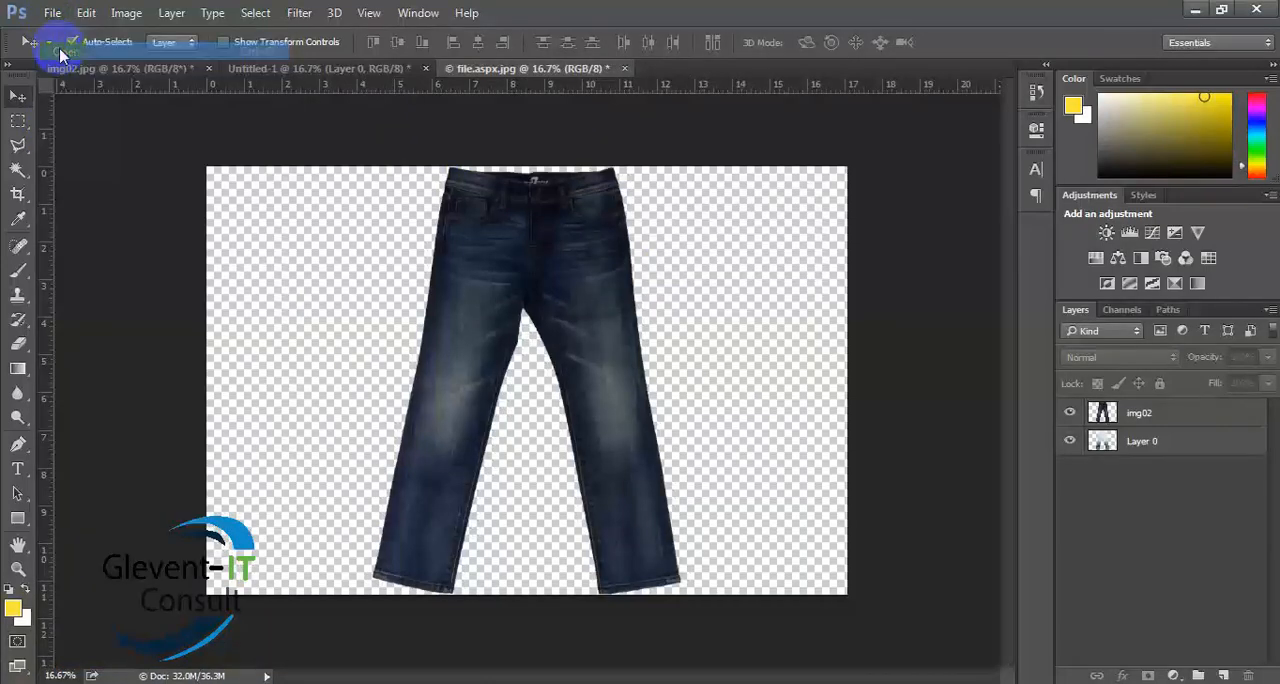
pyautogui.click(170, 43)
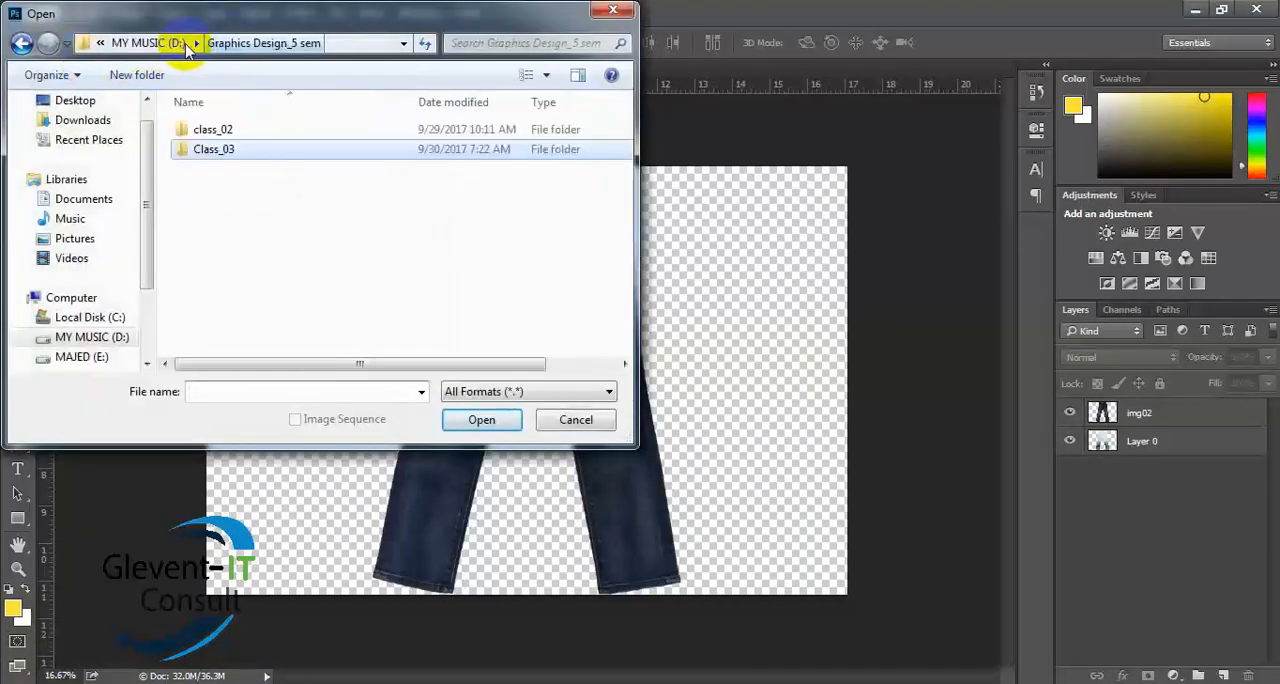
pyautogui.click(95, 355)
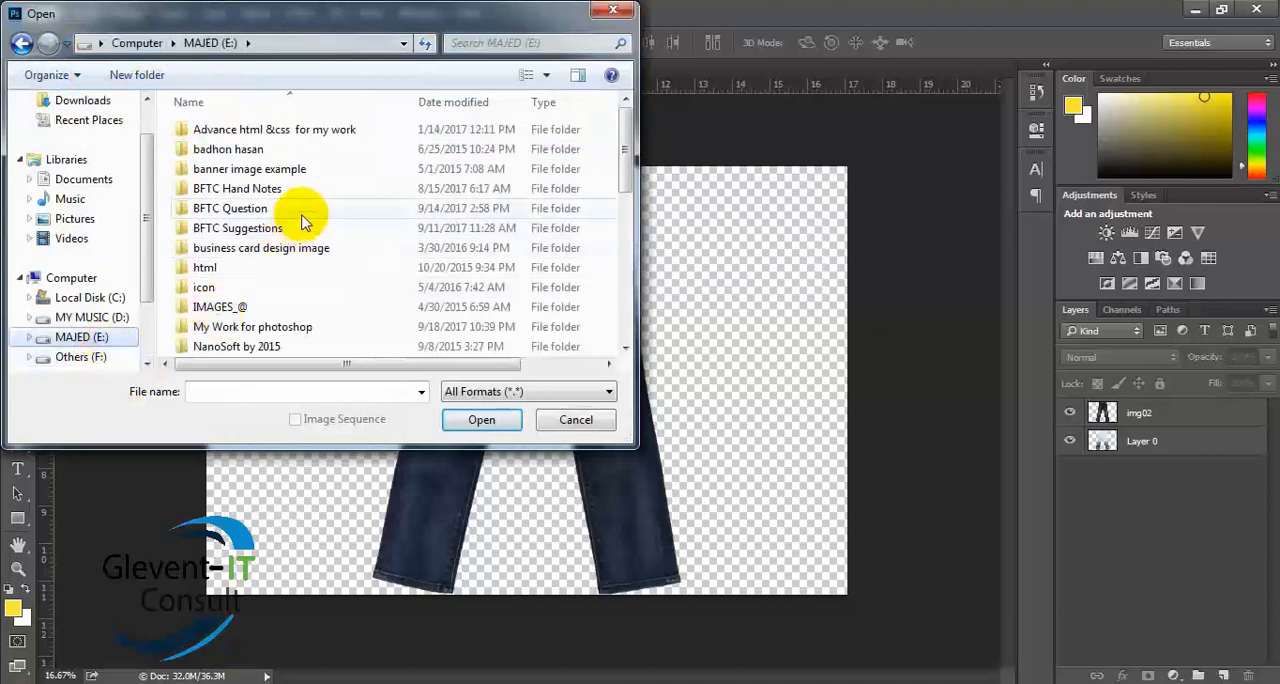
pyautogui.doubleClick(300, 326)
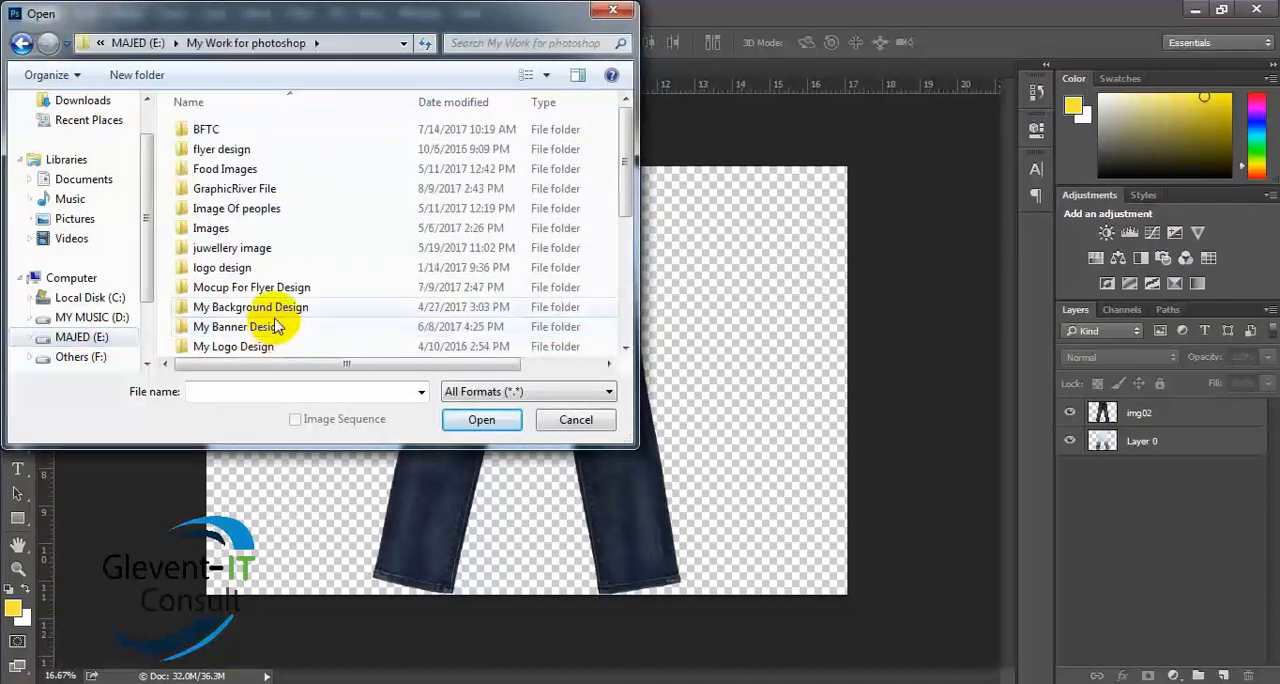
pyautogui.click(256, 216)
pyautogui.doubleClick(256, 216)
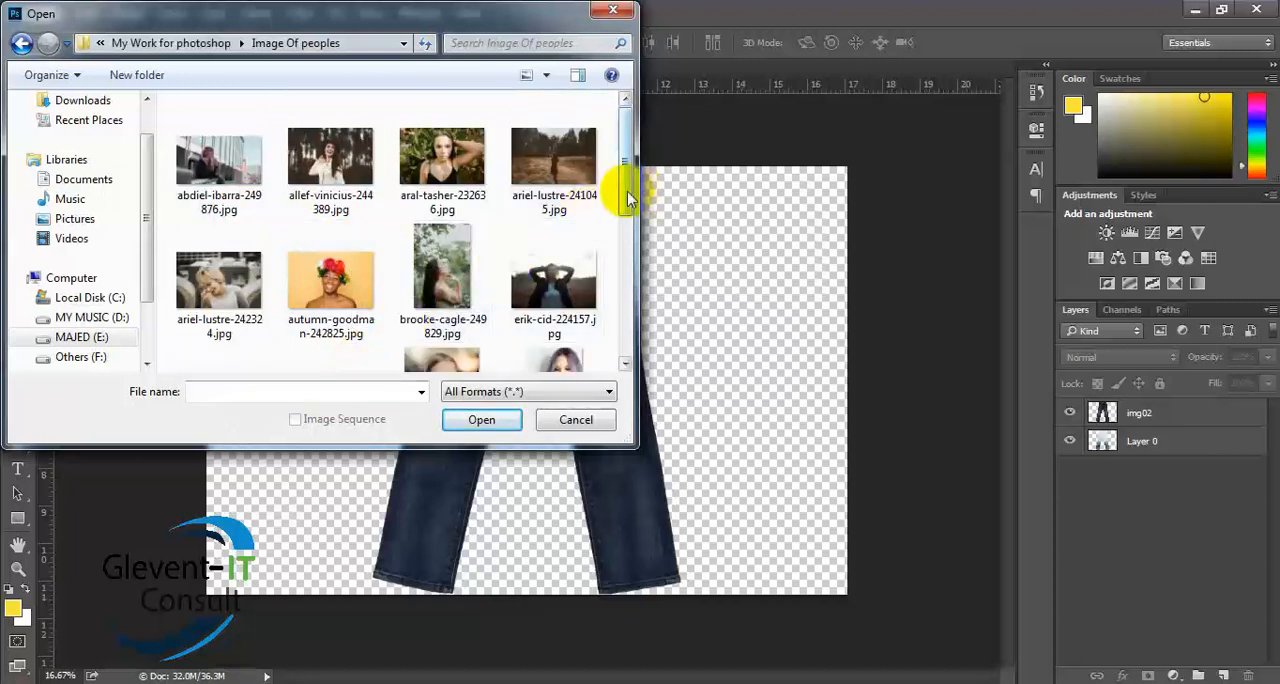
pyautogui.moveTo(628, 199); pyautogui.dragTo(632, 250)
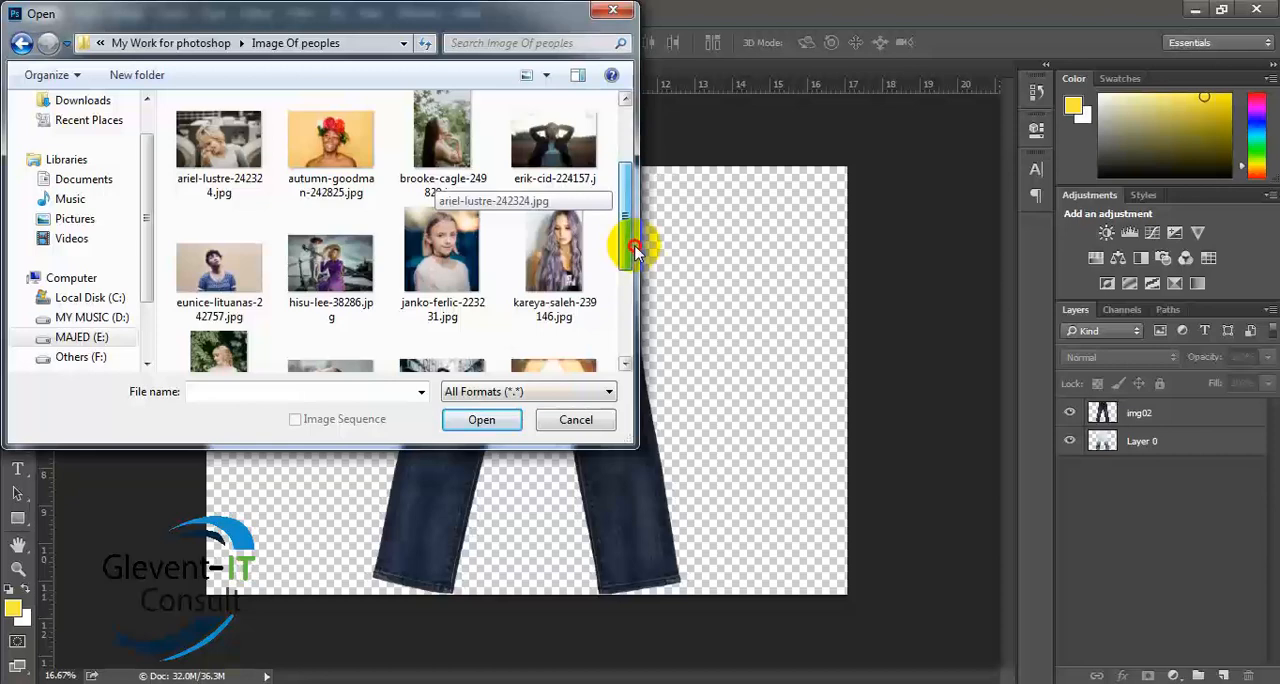
pyautogui.moveTo(635, 250); pyautogui.dragTo(607, 245)
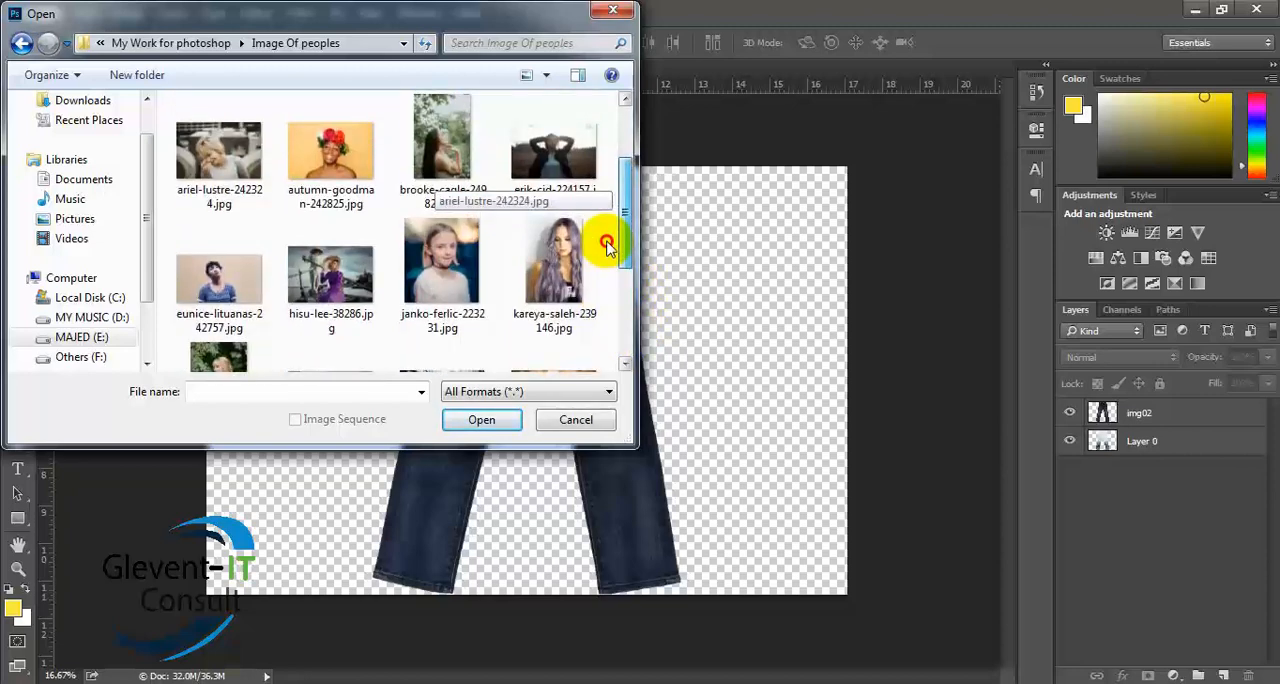
pyautogui.doubleClick(330, 152)
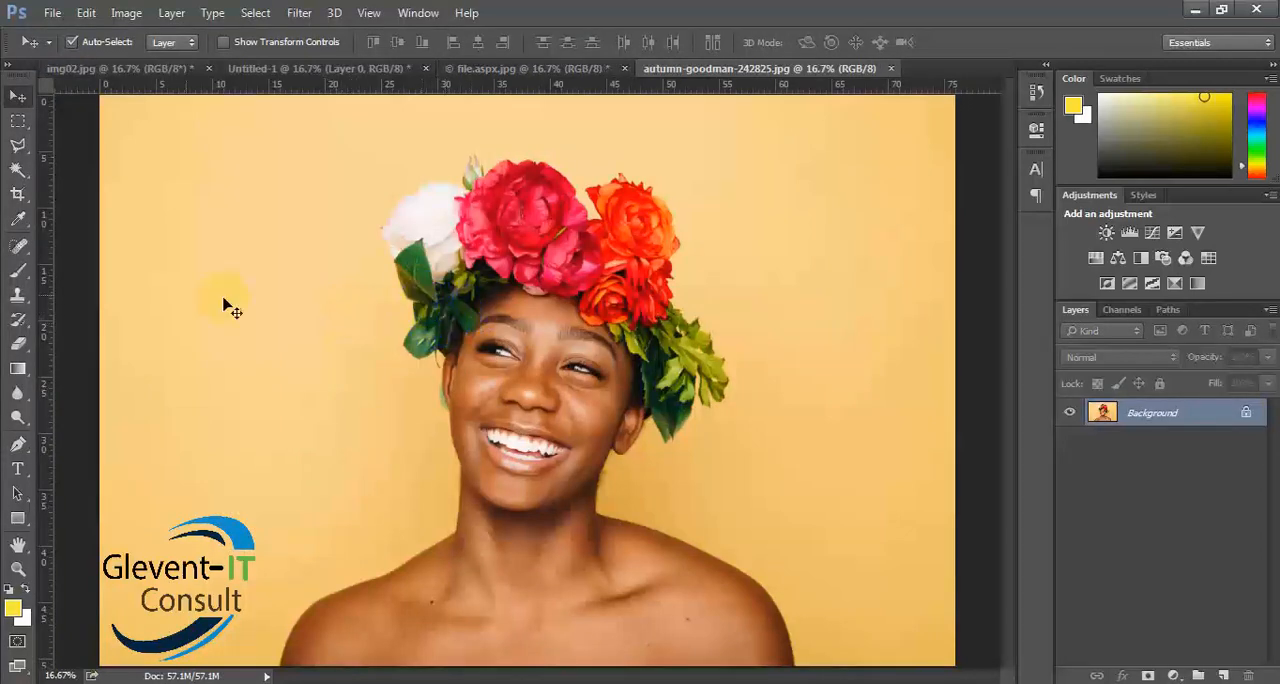
# - Start a Pen tool path at 200% zoom with an anchor where the image-right arm meets the yellow background at the bottom image edge
pyautogui.press('p')
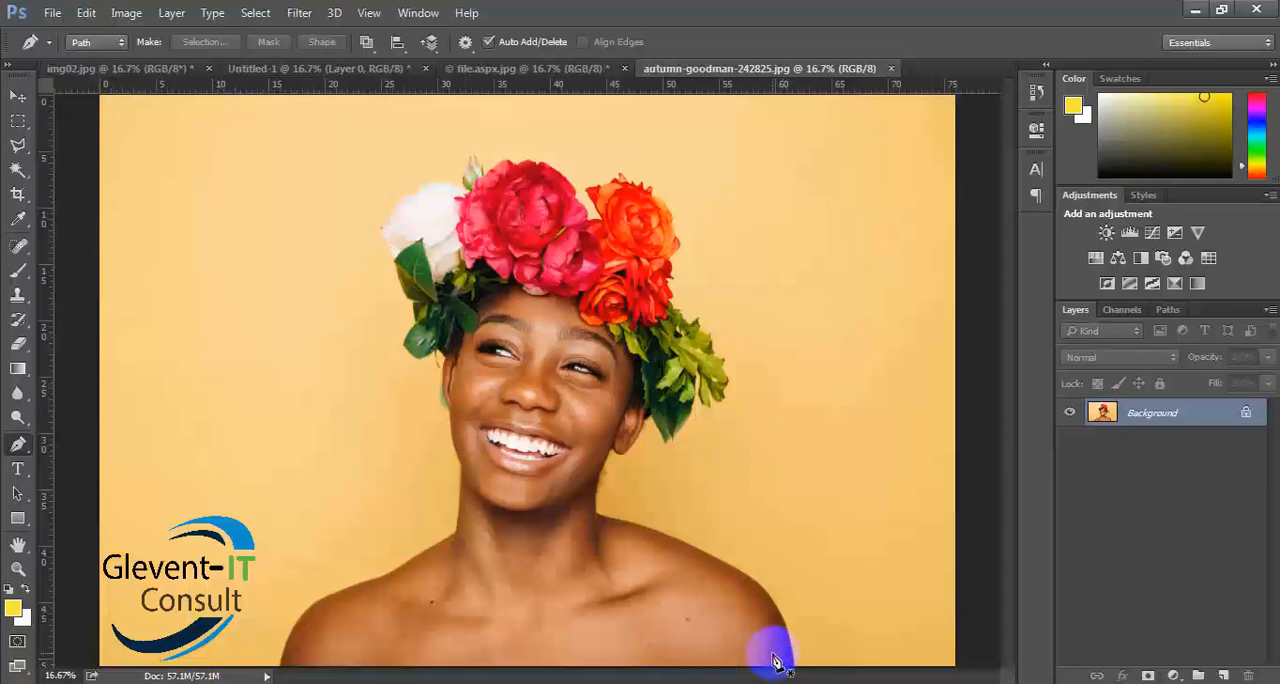
pyautogui.hotkey('ctrl', '+')
pyautogui.hotkey('ctrl', '+')
pyautogui.hotkey('ctrl', '+')
pyautogui.hotkey('ctrl', '+')
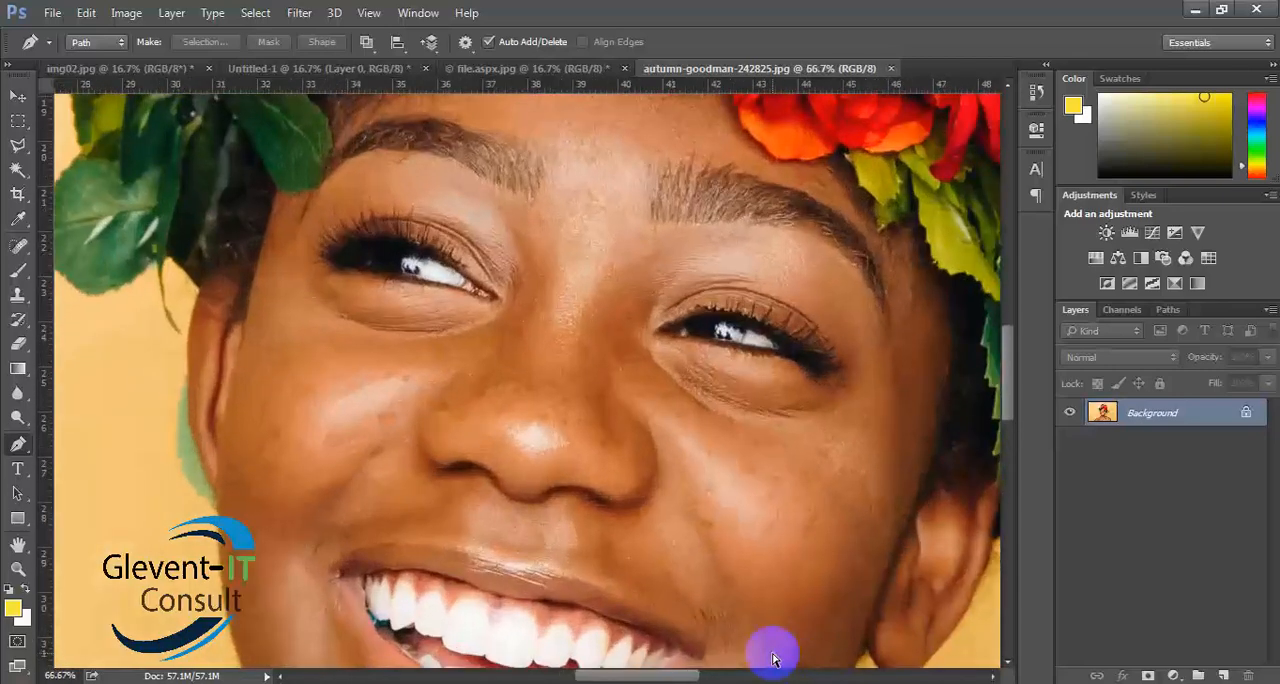
pyautogui.hotkey('ctrl', '0')
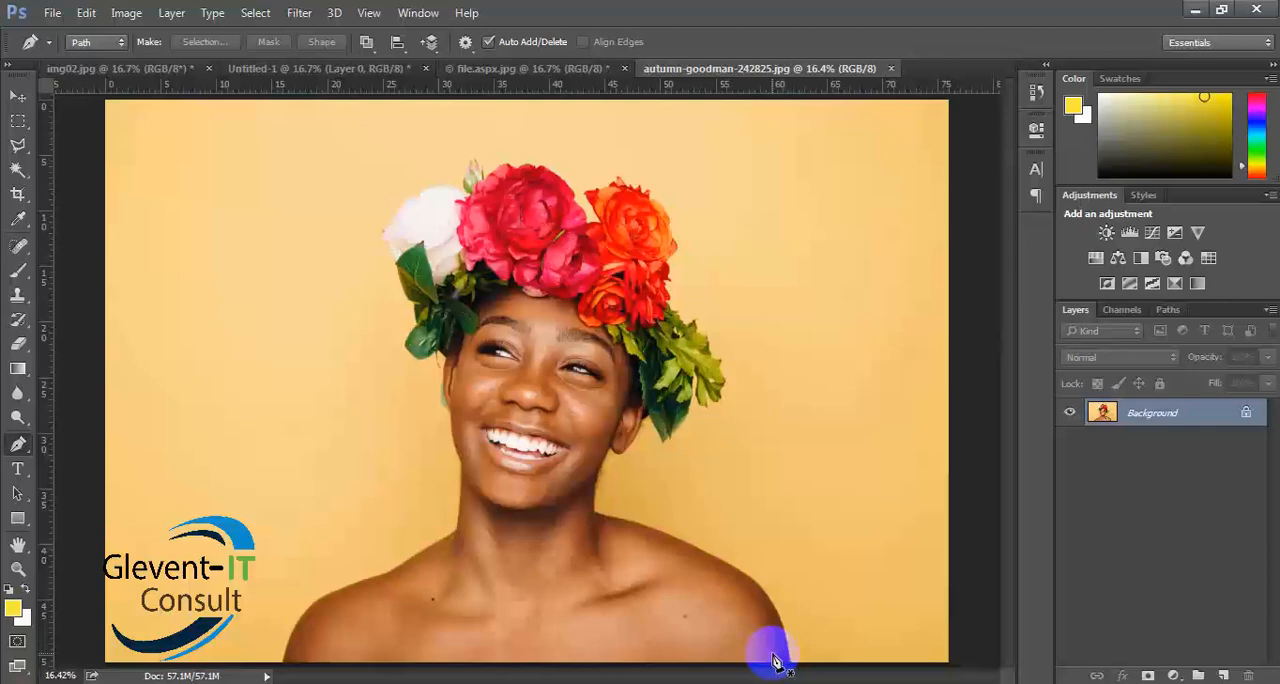
pyautogui.hotkey('ctrl', '-')
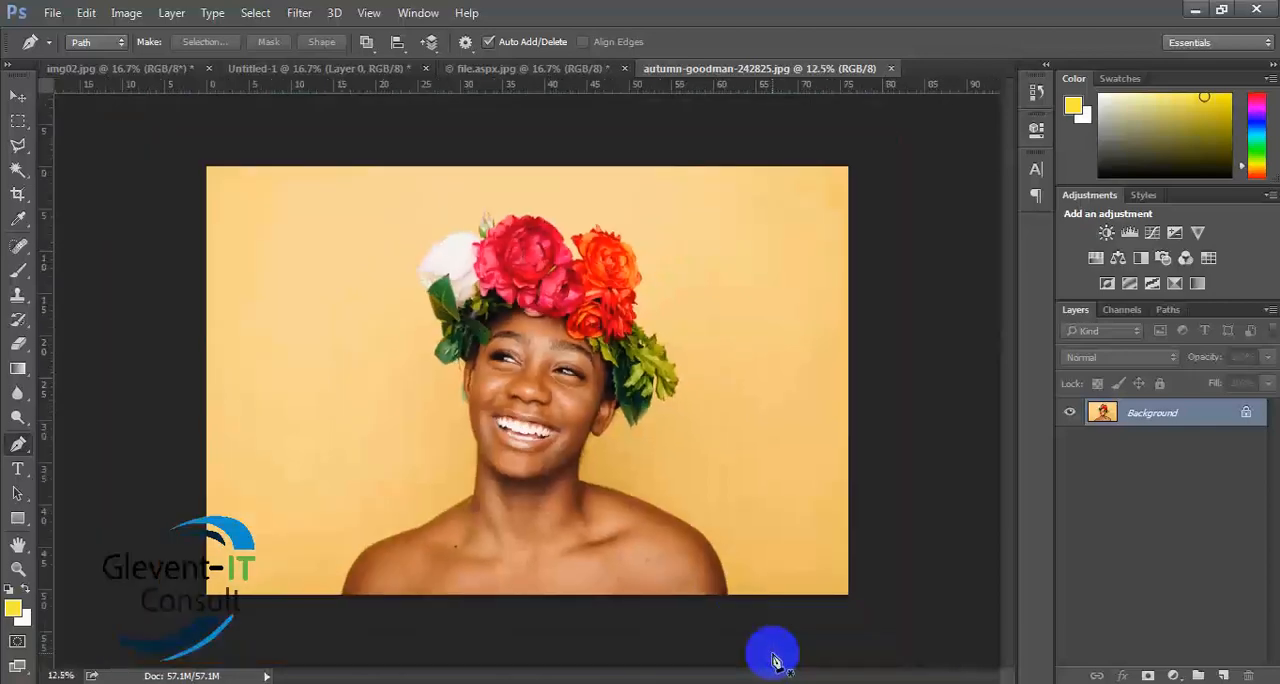
pyautogui.hotkey('ctrl', '+')
pyautogui.hotkey('ctrl', '+')
pyautogui.hotkey('ctrl', '+')
pyautogui.hotkey('ctrl', '+')
pyautogui.hotkey('ctrl', '+')
pyautogui.hotkey('ctrl', '+')
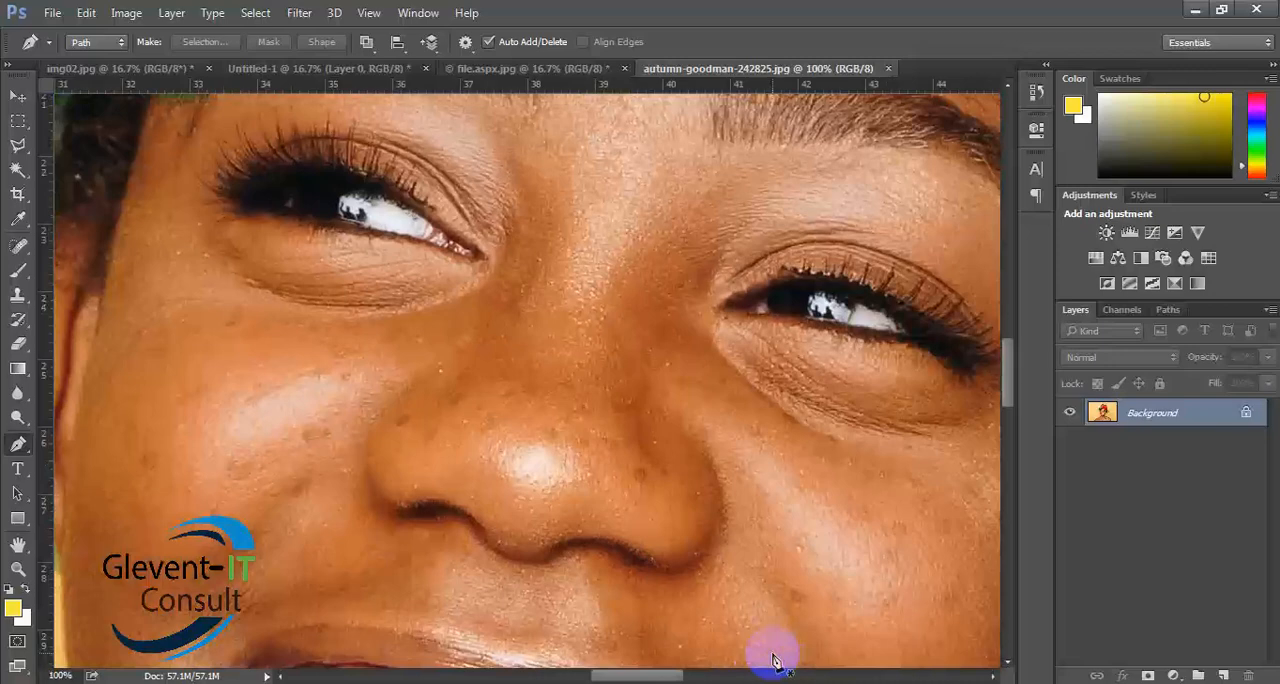
pyautogui.hotkey('ctrl', '+')
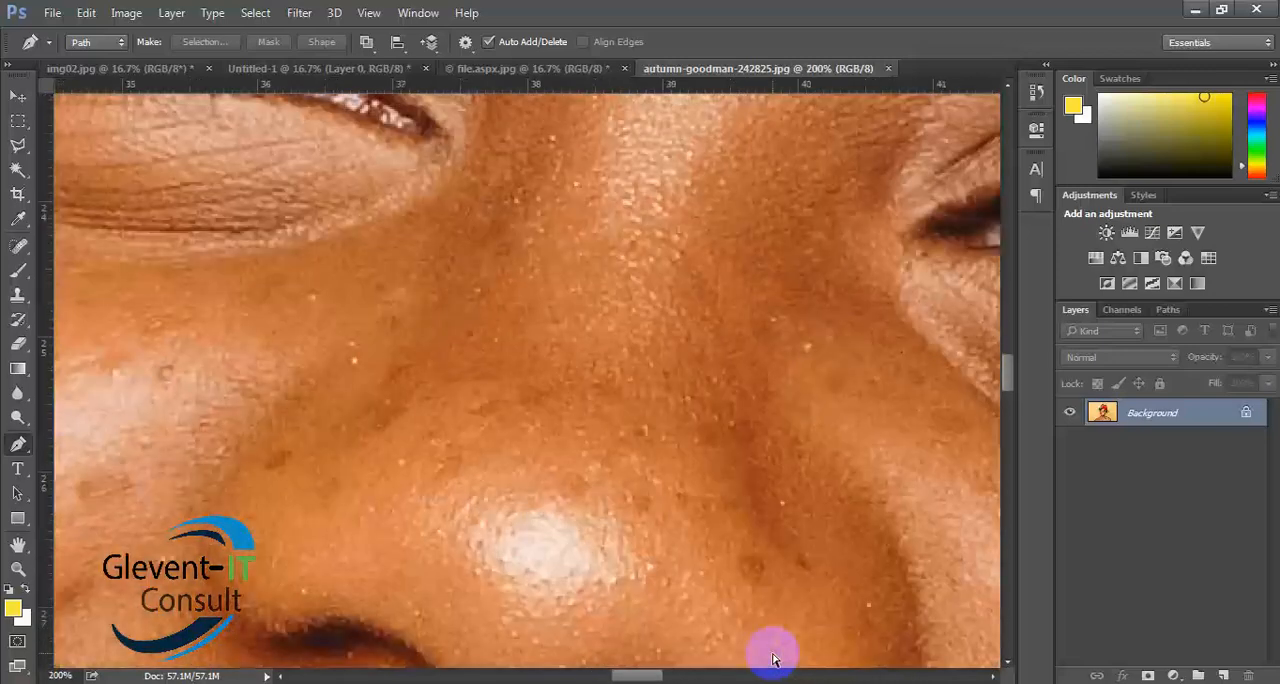
pyautogui.moveTo(772, 652); pyautogui.dragTo(809, 49)
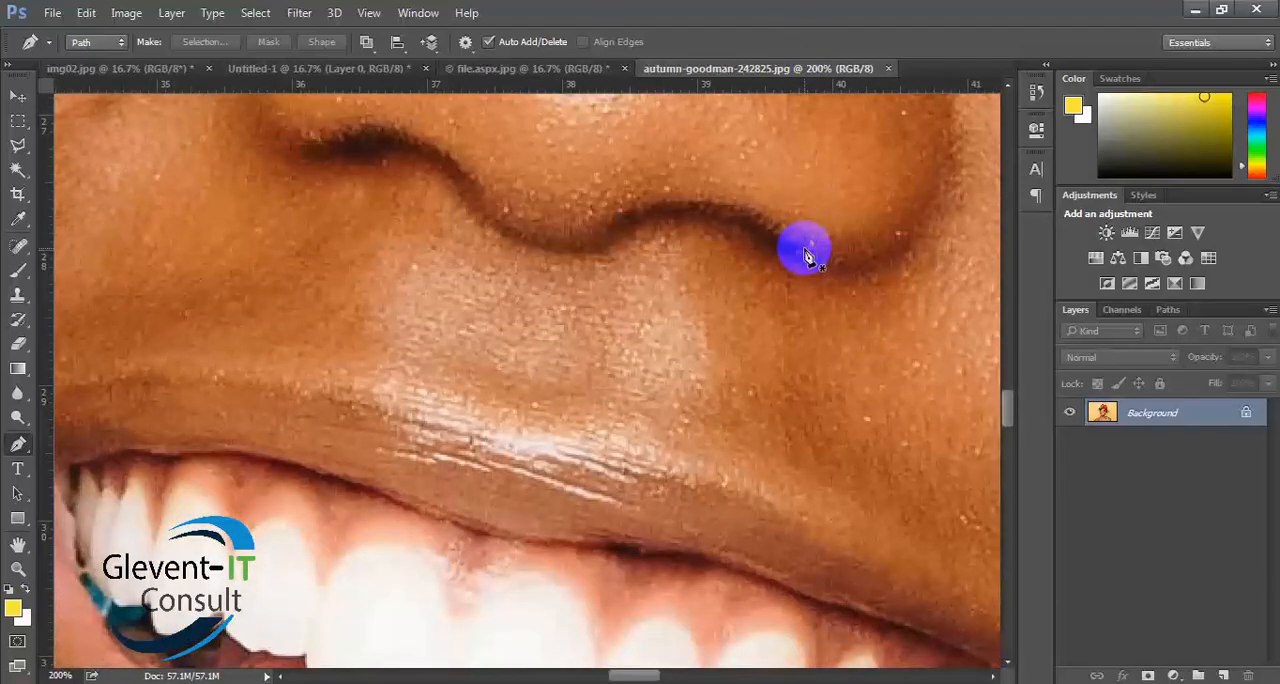
pyautogui.moveTo(772, 535); pyautogui.dragTo(764, 172)
pyautogui.moveTo(740, 550); pyautogui.dragTo(714, 144)
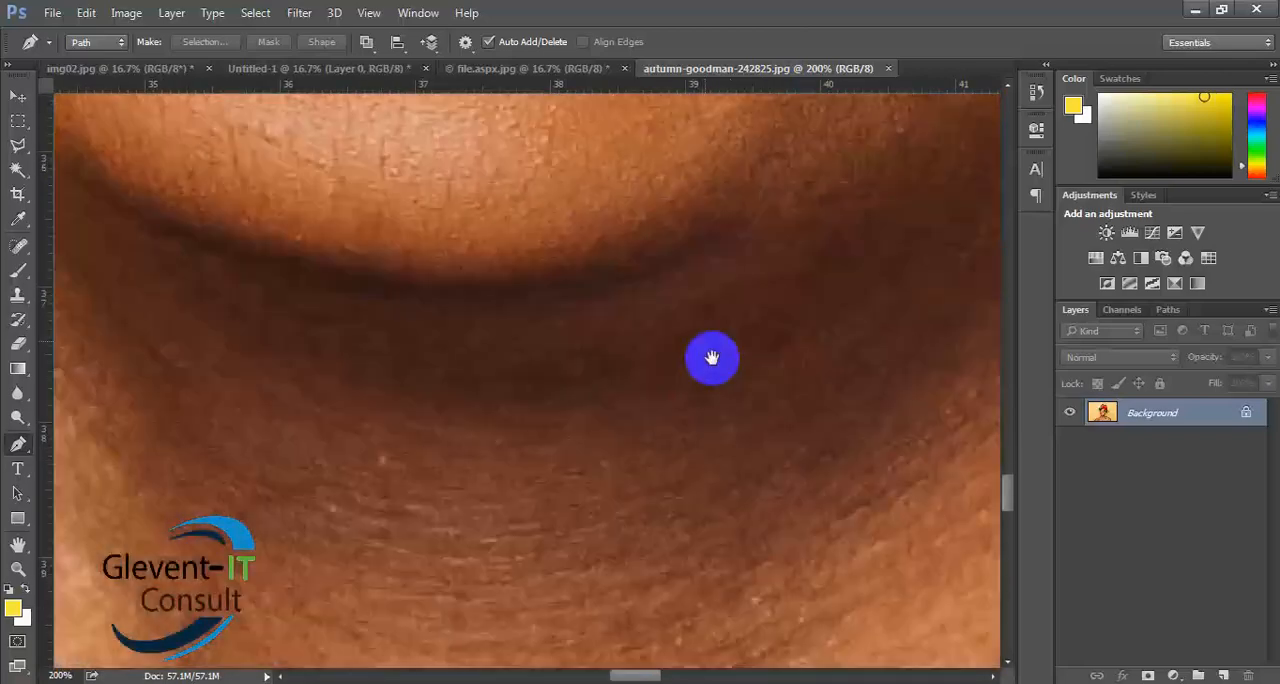
pyautogui.moveTo(712, 358); pyautogui.dragTo(686, 103)
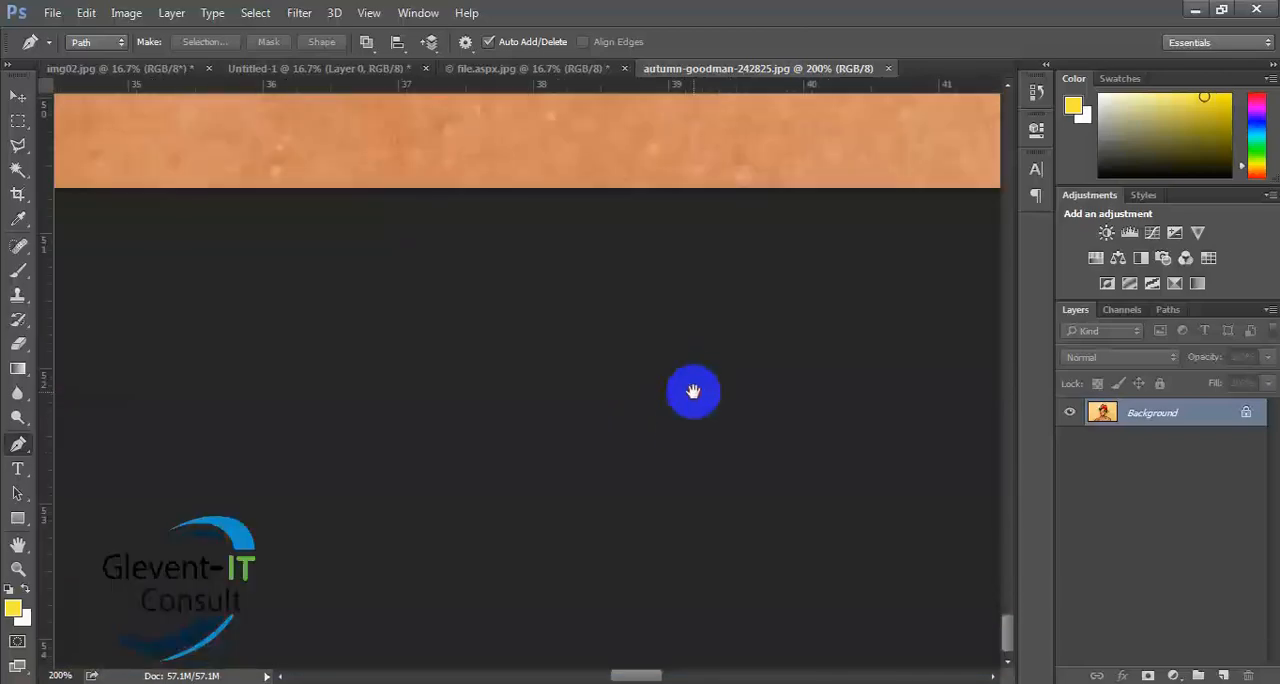
pyautogui.moveTo(693, 391); pyautogui.dragTo(410, 590)
pyautogui.moveTo(903, 391); pyautogui.dragTo(371, 249)
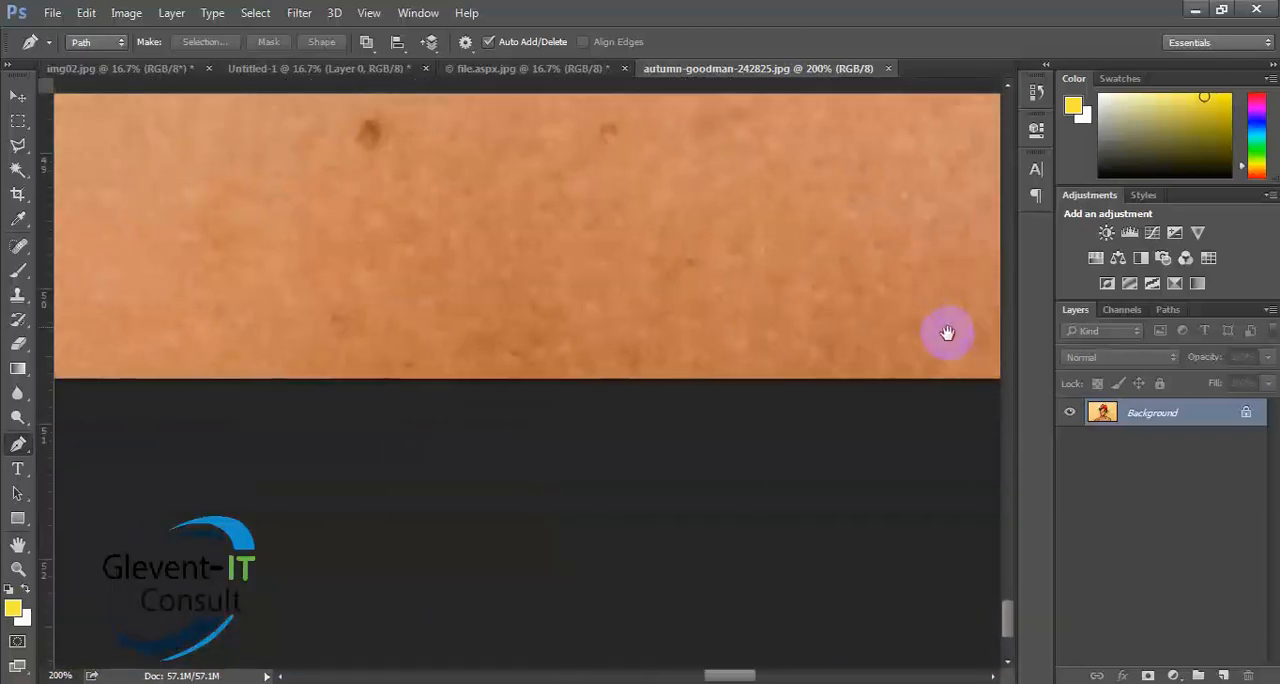
pyautogui.moveTo(947, 333); pyautogui.dragTo(1006, 452)
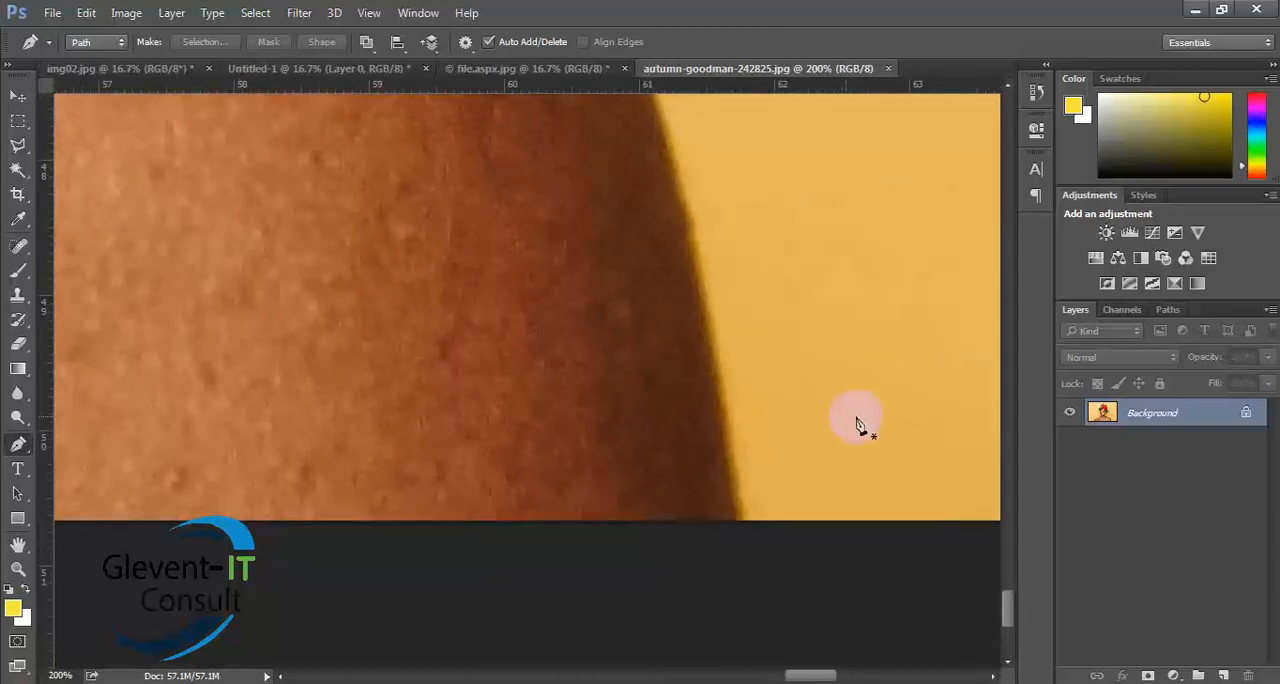
pyautogui.click(738, 531)
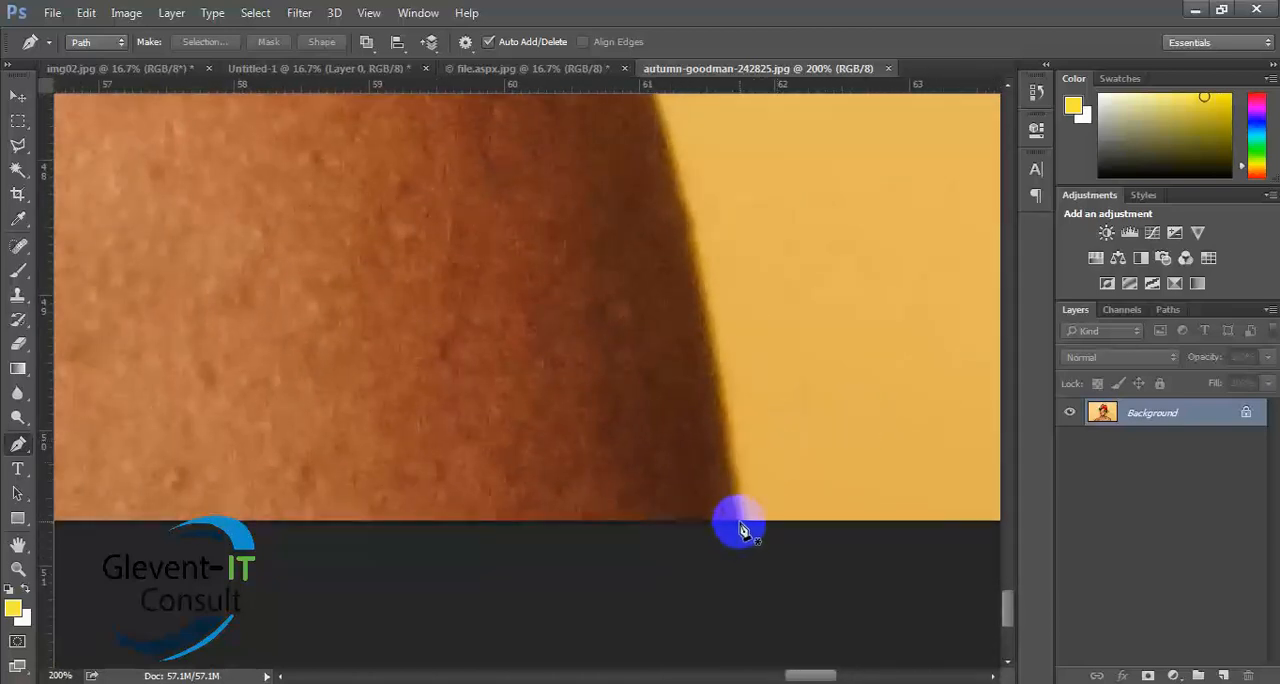
pyautogui.moveTo(740, 530)
pyautogui.mouseDown()
pyautogui.moveTo(732, 440)
pyautogui.moveTo(740, 529)
pyautogui.mouseUp()
pyautogui.click(738, 521)
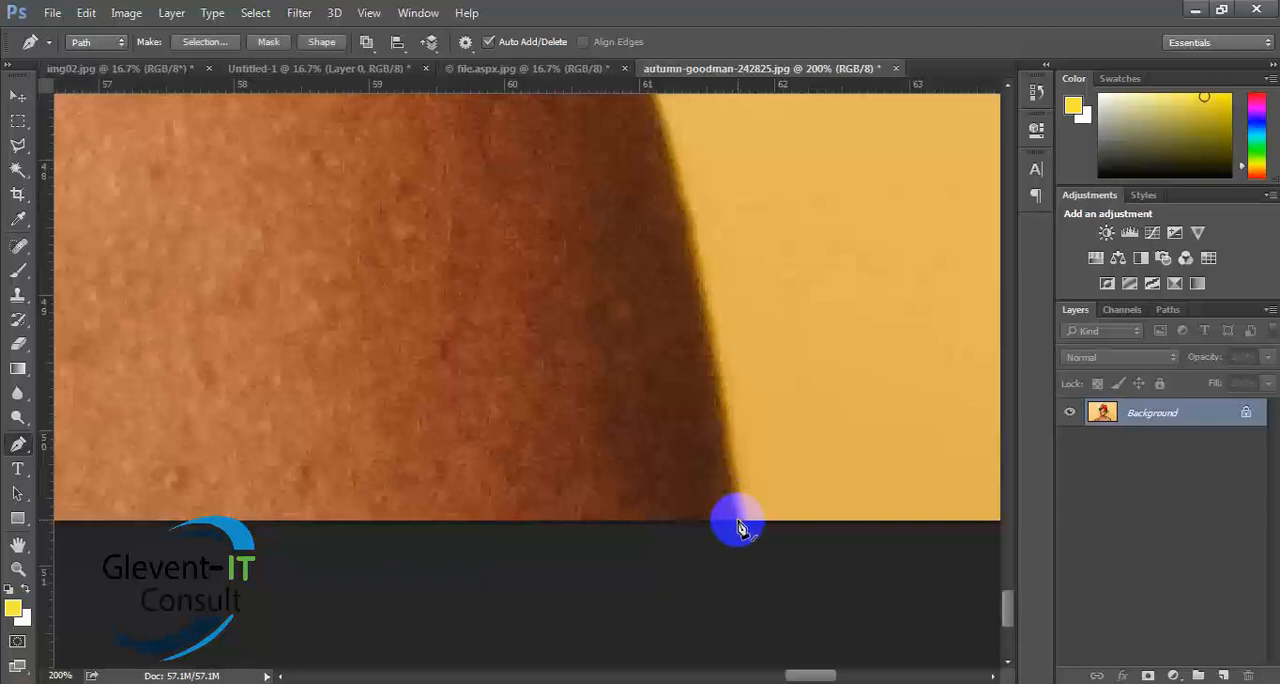
# - Add a curved anchor point up the arm's outer edge, fit the segment to the contour, and remove its leading handle
pyautogui.scroll(4, 694, 244)
pyautogui.scroll(1, 692, 302)
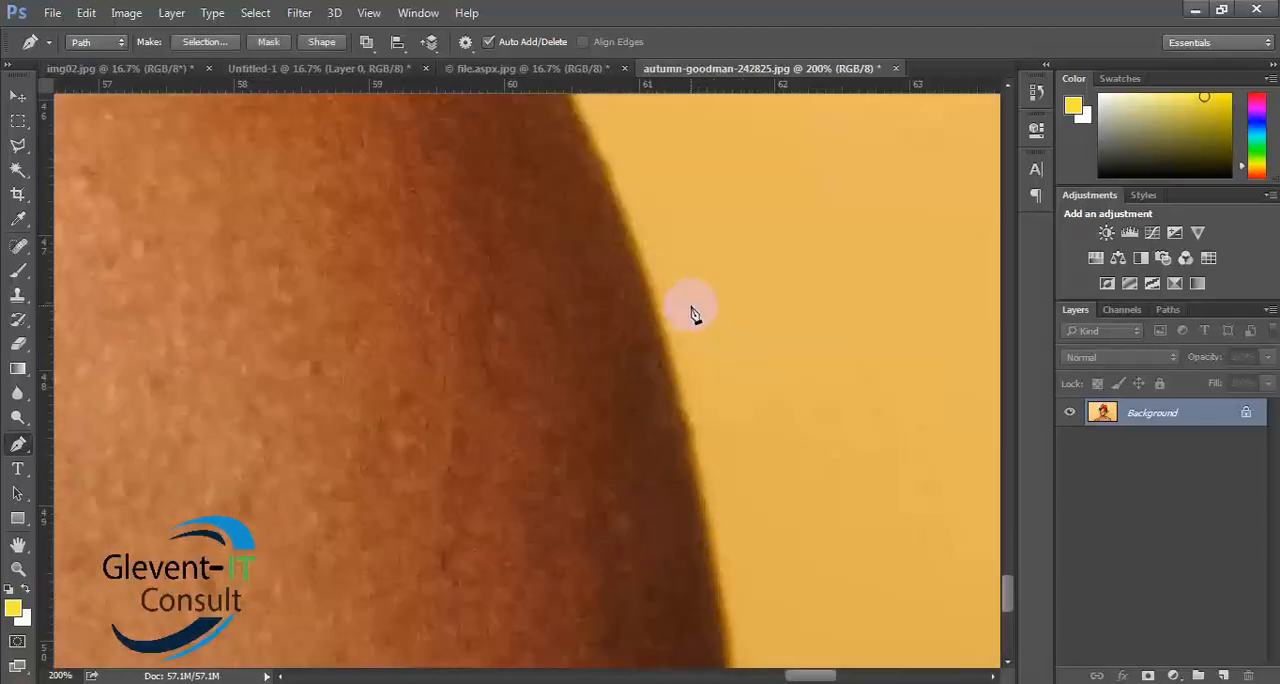
pyautogui.scroll(-2, 694, 312)
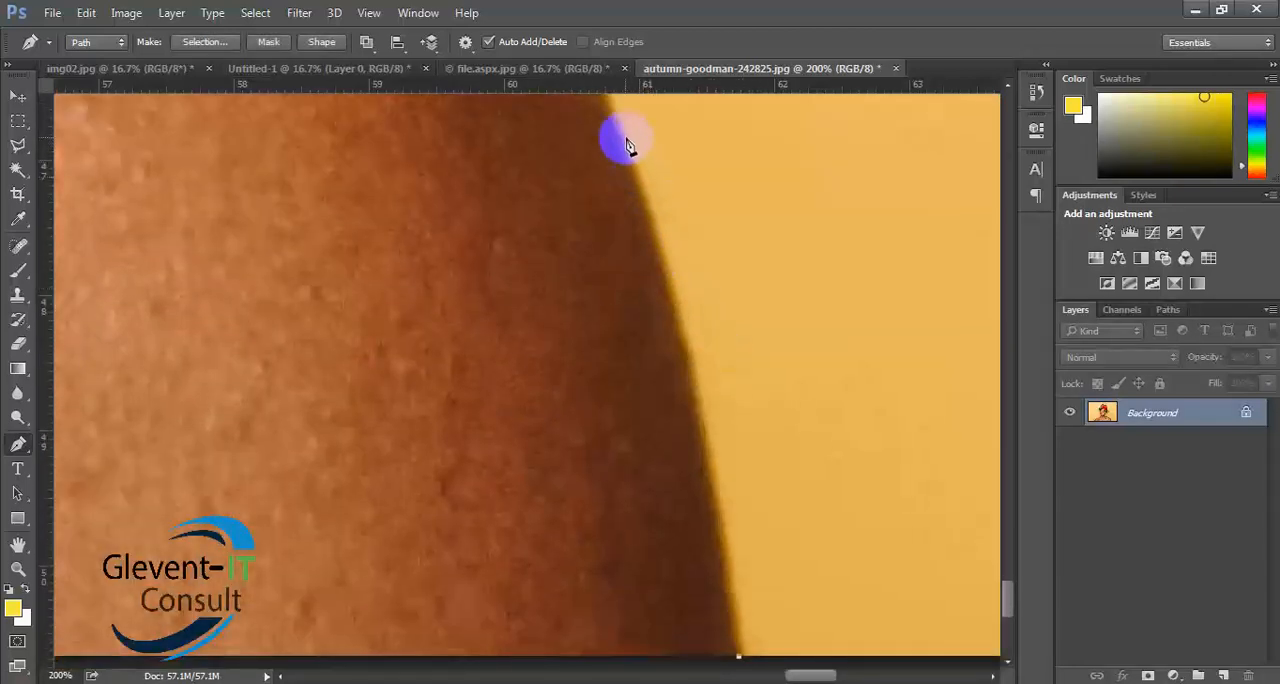
pyautogui.moveTo(618, 127); pyautogui.dragTo(557, 103)
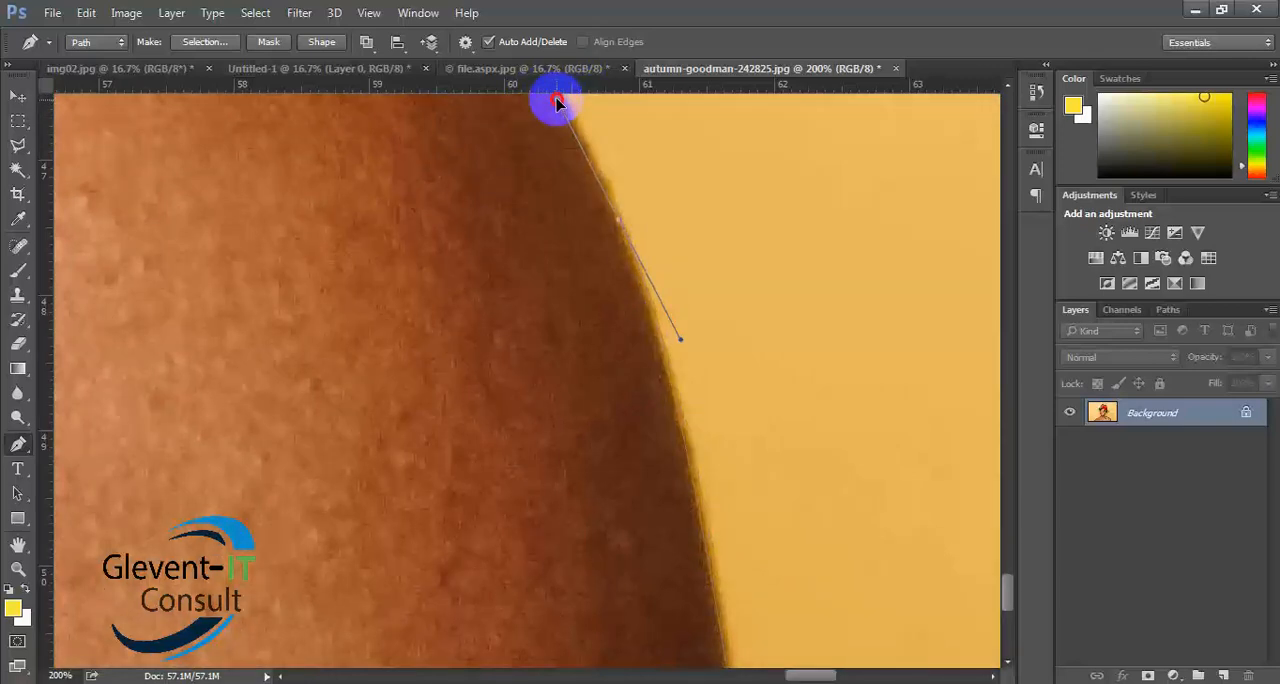
pyautogui.moveTo(557, 103)
pyautogui.mouseDown()
pyautogui.moveTo(529, 110)
pyautogui.moveTo(509, 145)
pyautogui.moveTo(561, 113)
pyautogui.mouseUp()
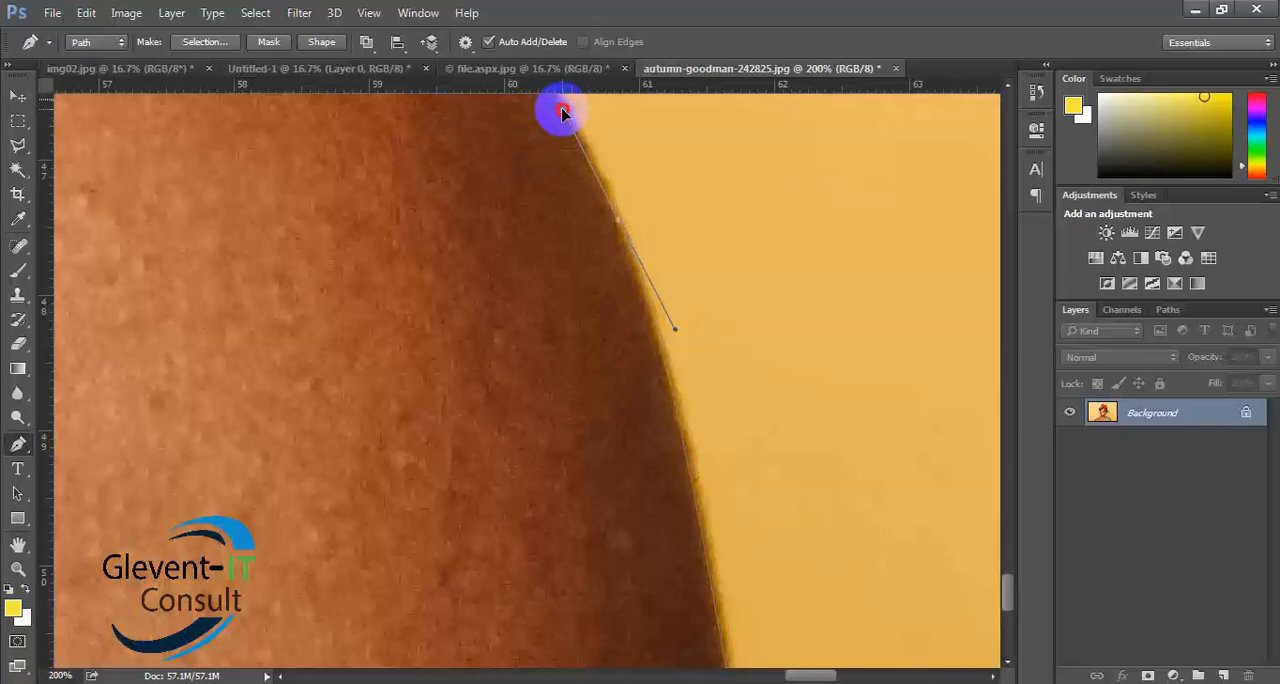
pyautogui.moveTo(561, 113); pyautogui.dragTo(566, 109)
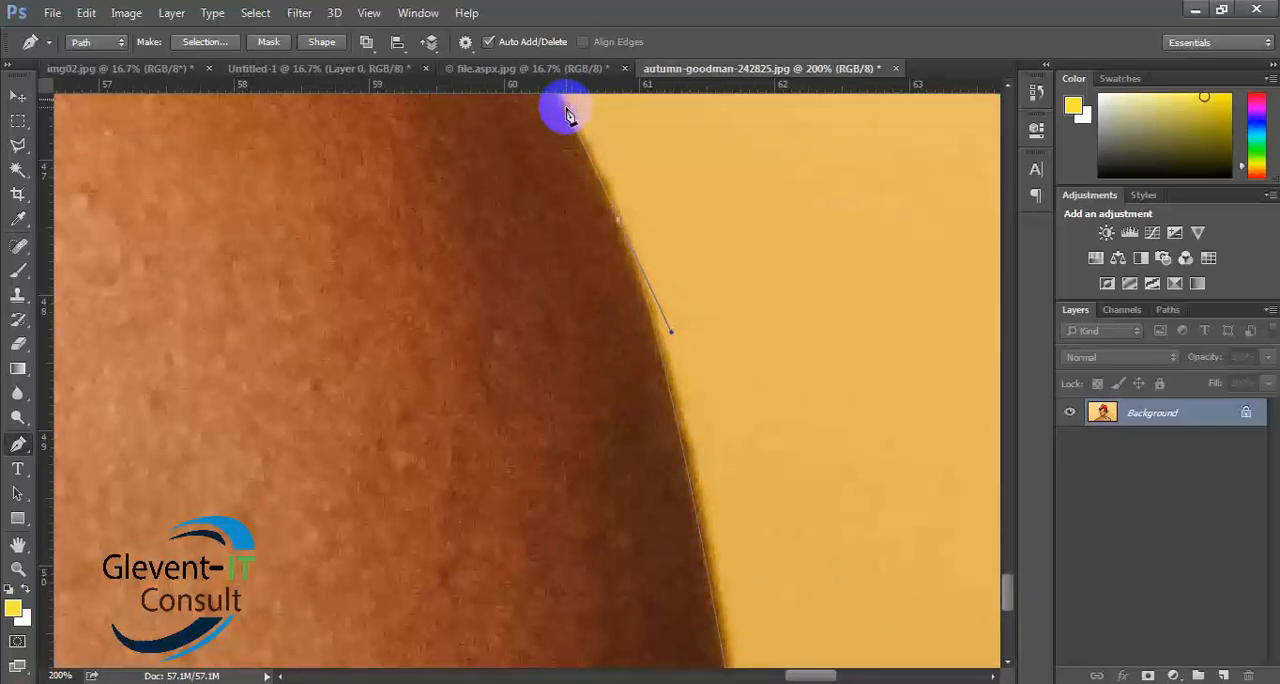
pyautogui.scroll(2, 737, 335)
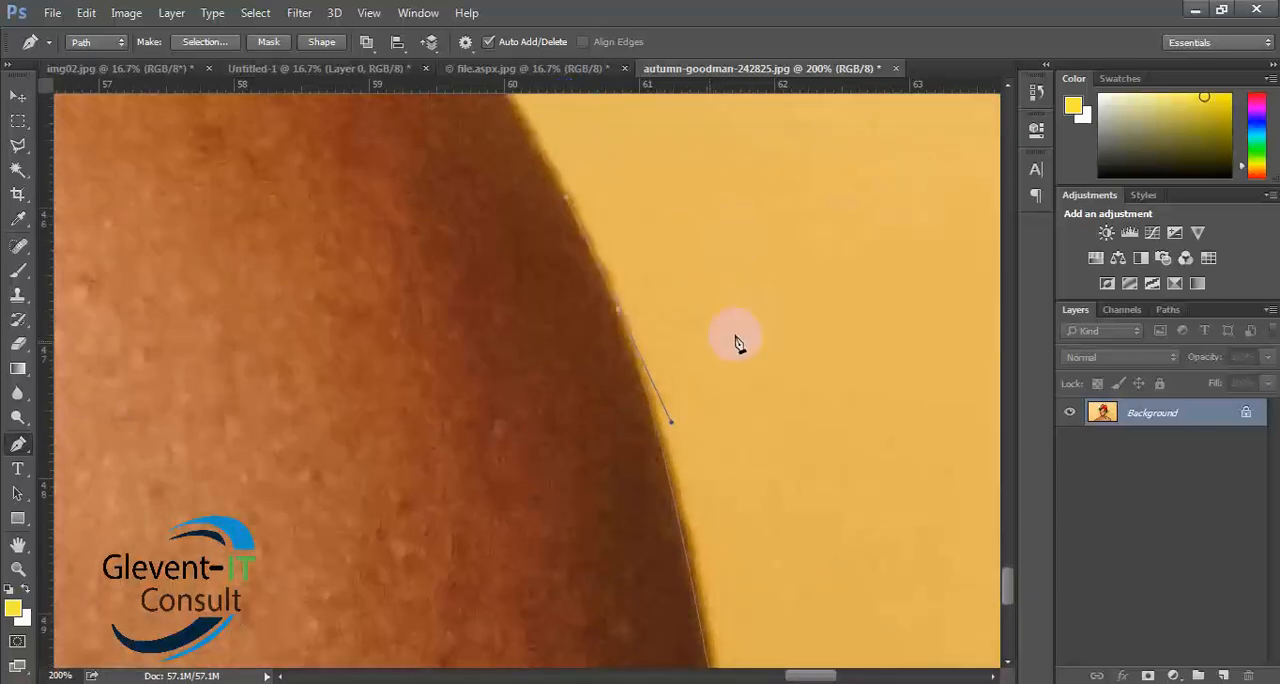
pyautogui.keyDown('alt'); pyautogui.click(620, 312); pyautogui.keyUp('alt')
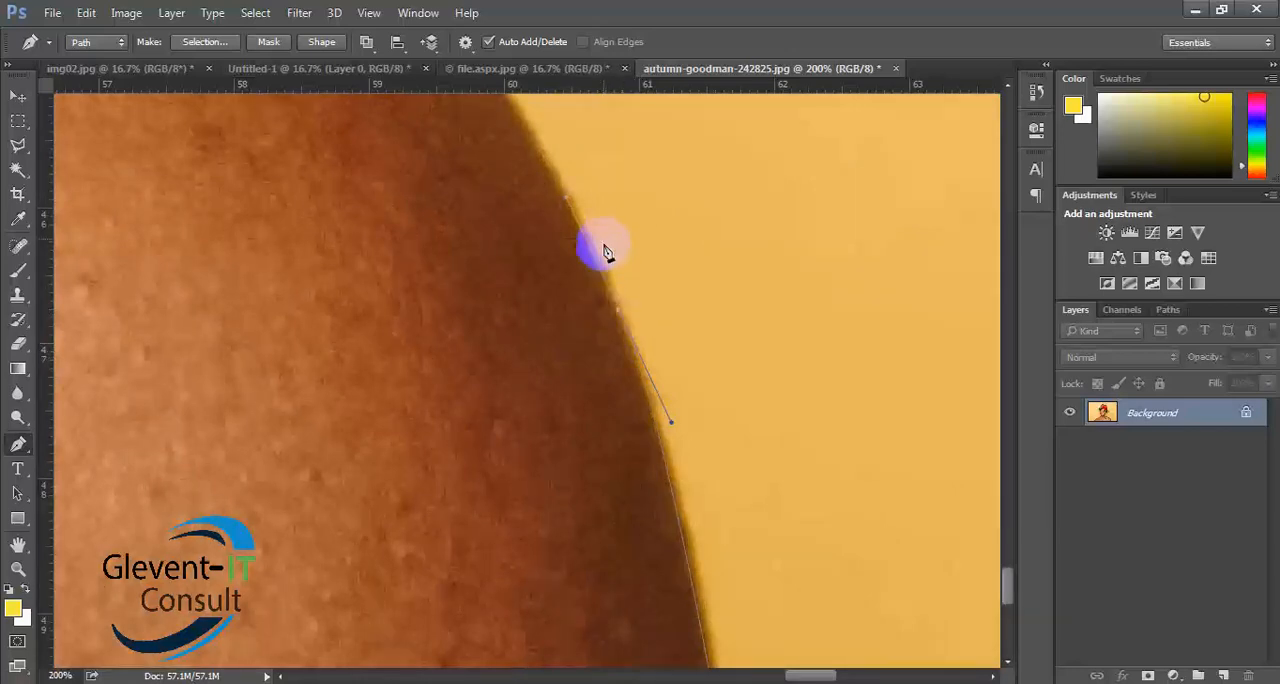
# - Continue the path with another anchor point a short distance further up the arm's outer edge
pyautogui.click(563, 200)
pyautogui.scroll(2, 620, 280)
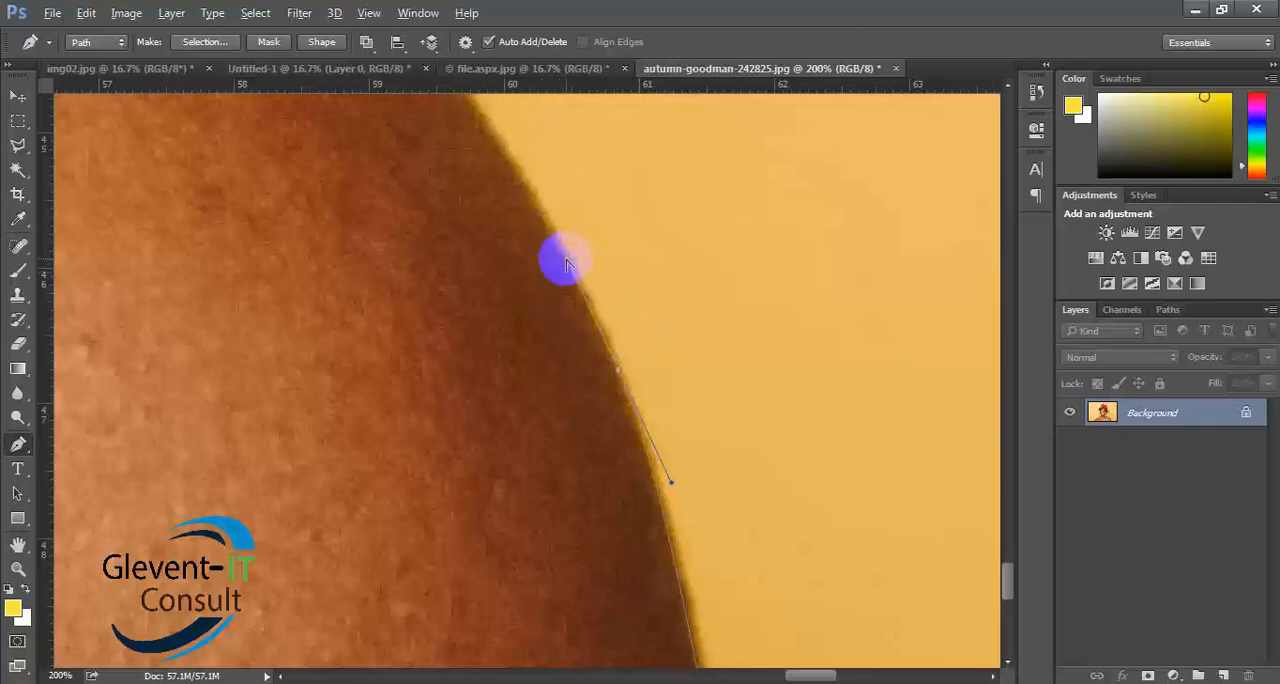
pyautogui.moveTo(566, 260)
pyautogui.mouseDown()
pyautogui.moveTo(540, 202)
pyautogui.moveTo(563, 253)
pyautogui.mouseUp()
# - Add a curved anchor point where the arm rounds into the shoulder, match the curve to the skin edge, and remove its leading handle
pyautogui.scroll(3, 654, 329)
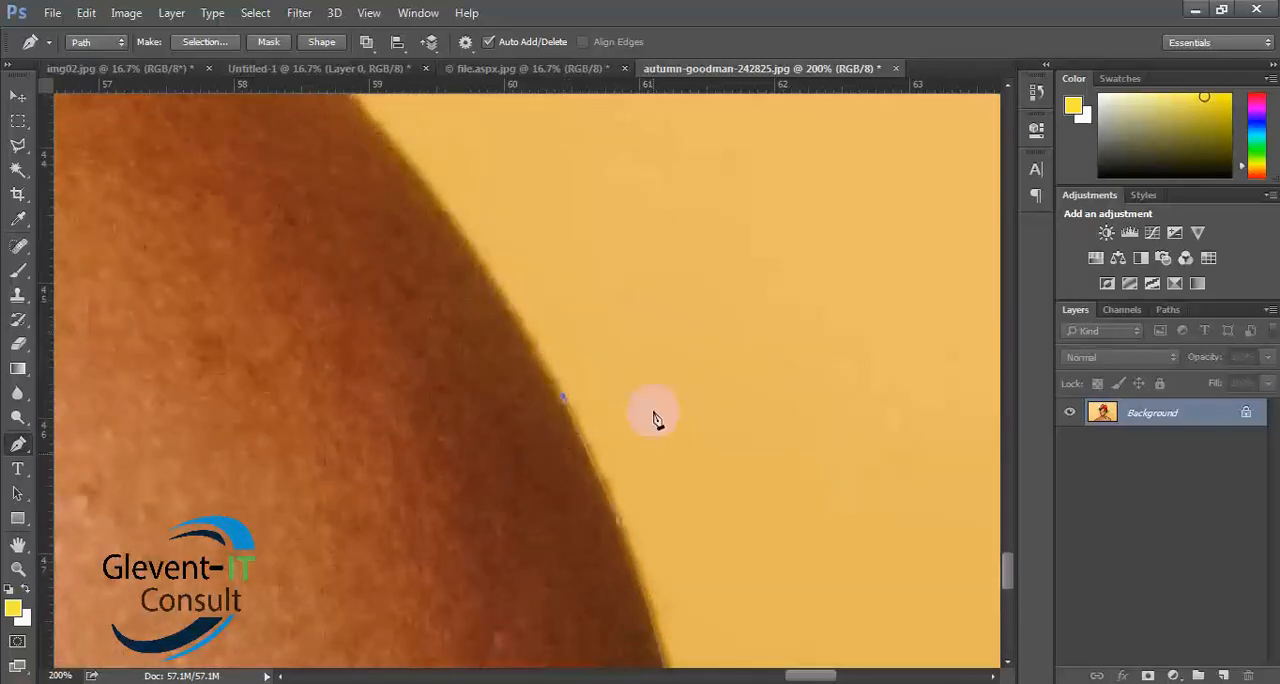
pyautogui.scroll(1, 698, 491)
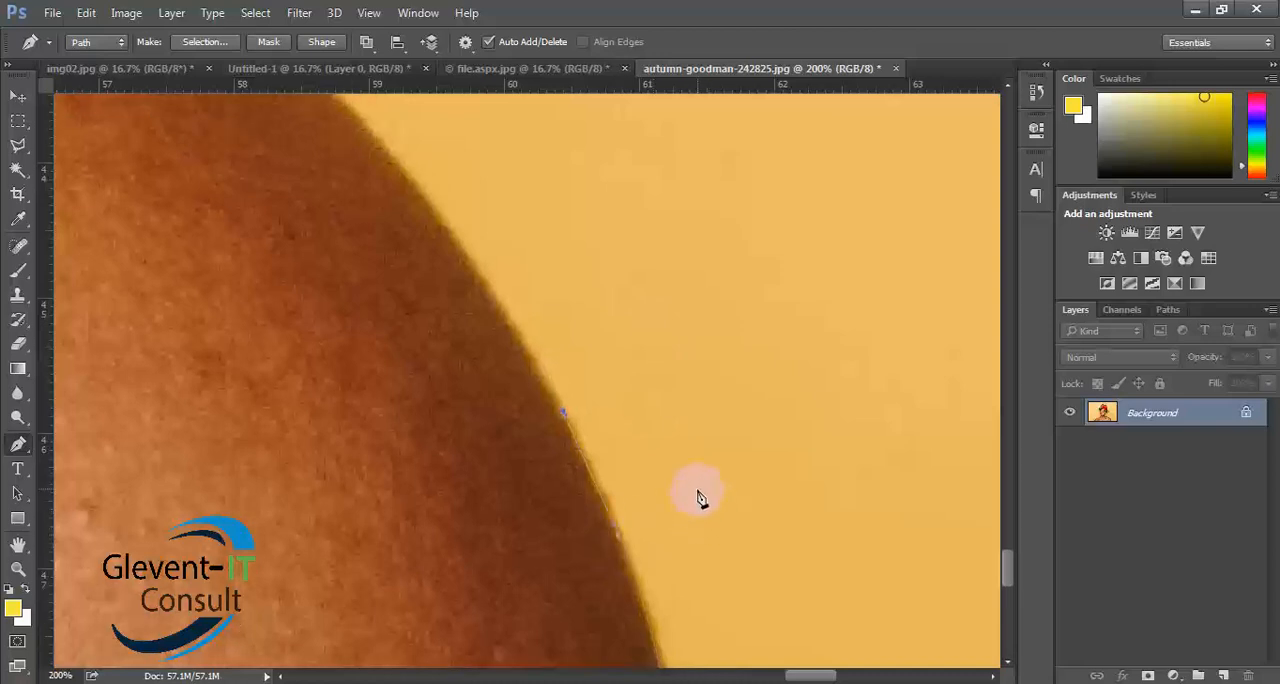
pyautogui.scroll(4, 640, 449)
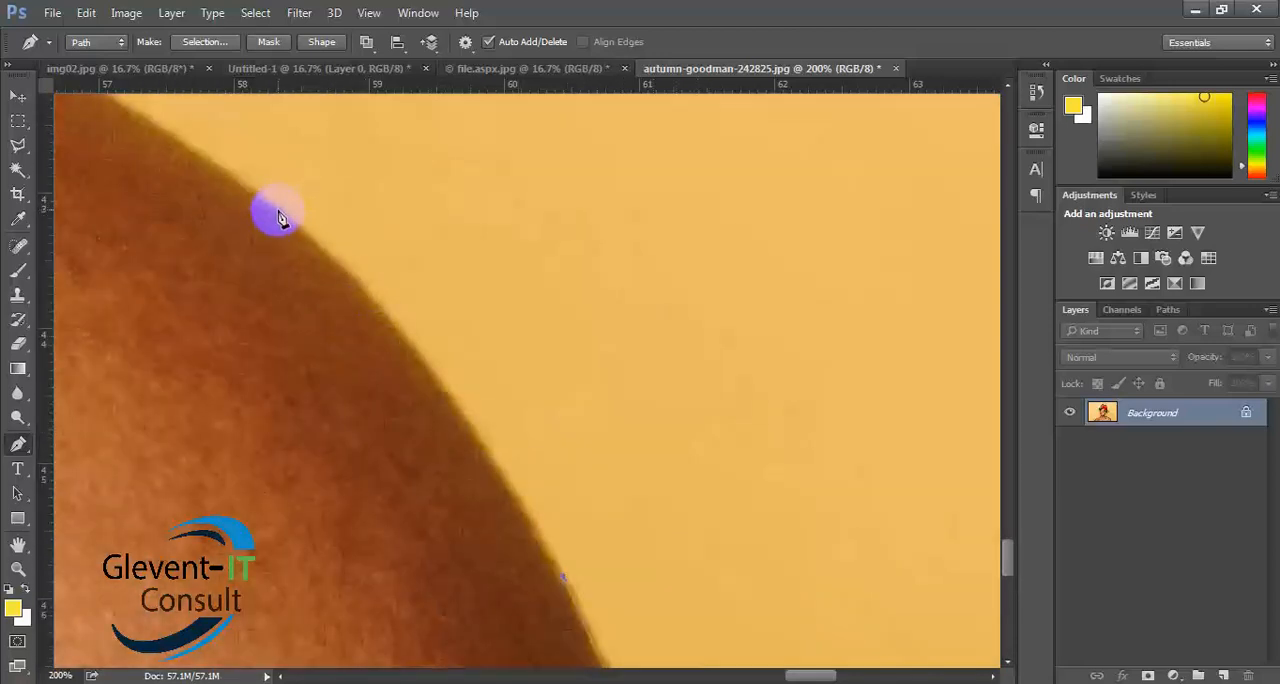
pyautogui.moveTo(279, 211); pyautogui.dragTo(159, 134)
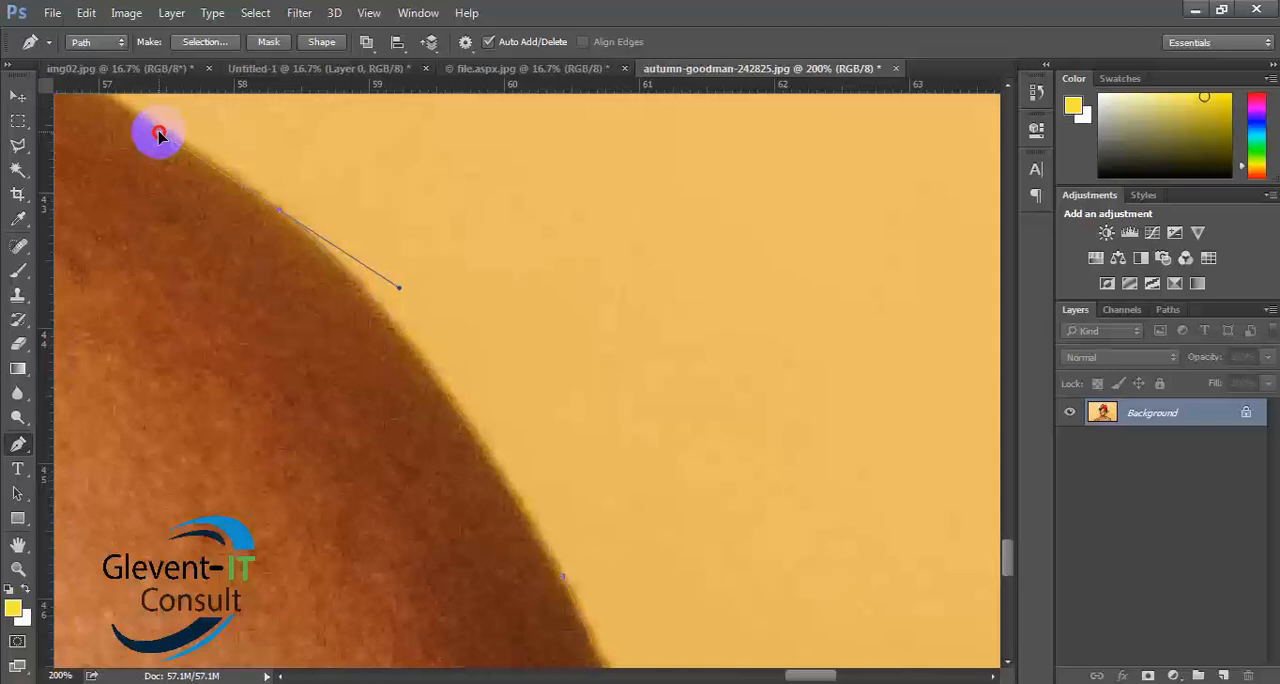
pyautogui.moveTo(159, 134); pyautogui.dragTo(164, 130)
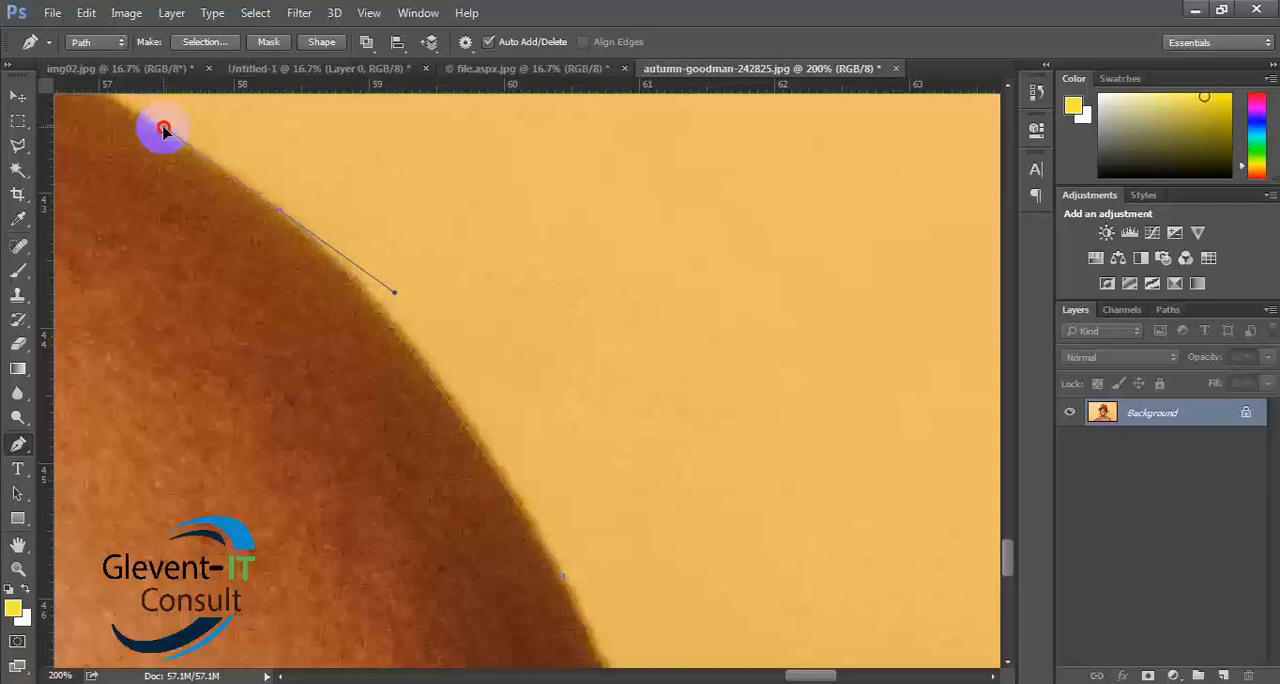
pyautogui.moveTo(164, 130); pyautogui.dragTo(159, 127)
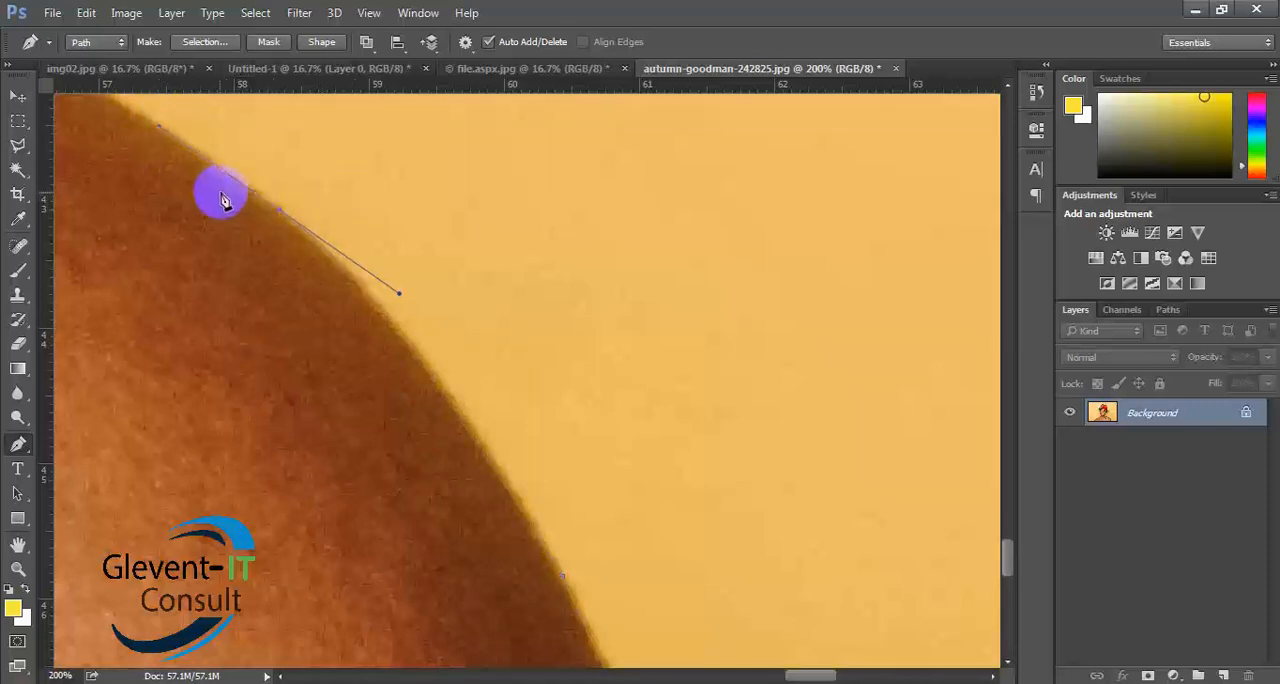
pyautogui.moveTo(271, 249); pyautogui.dragTo(591, 431)
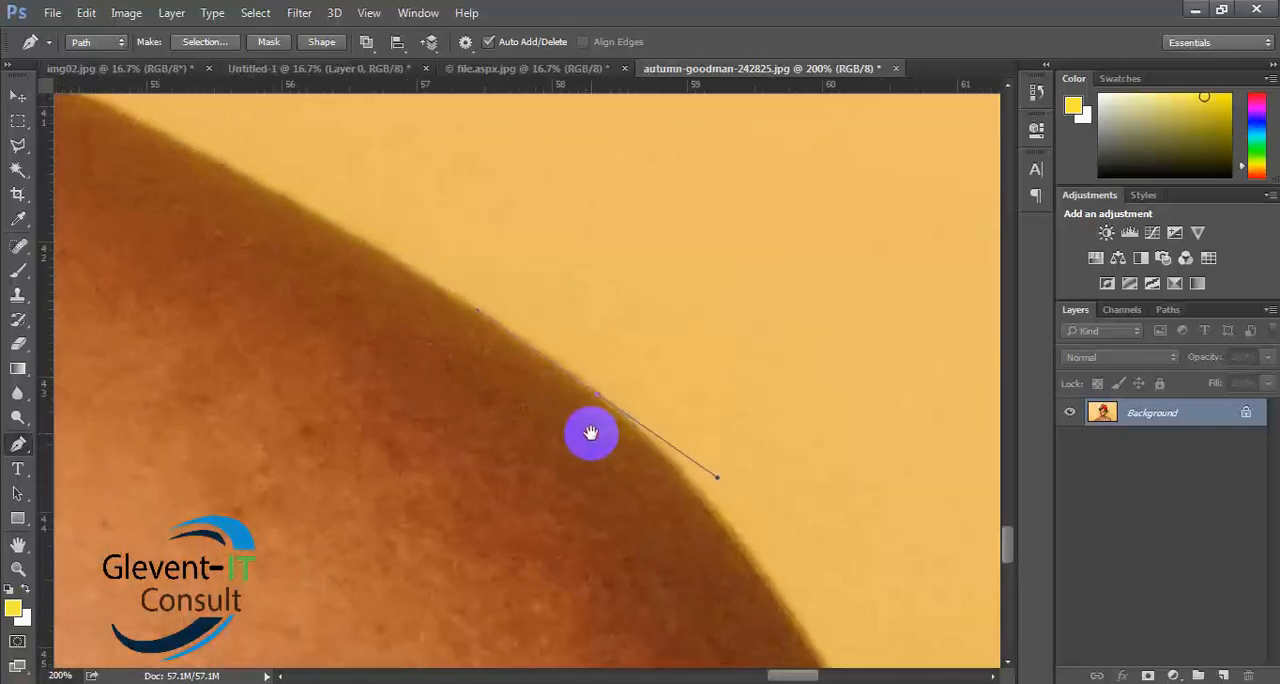
pyautogui.click(468, 312)
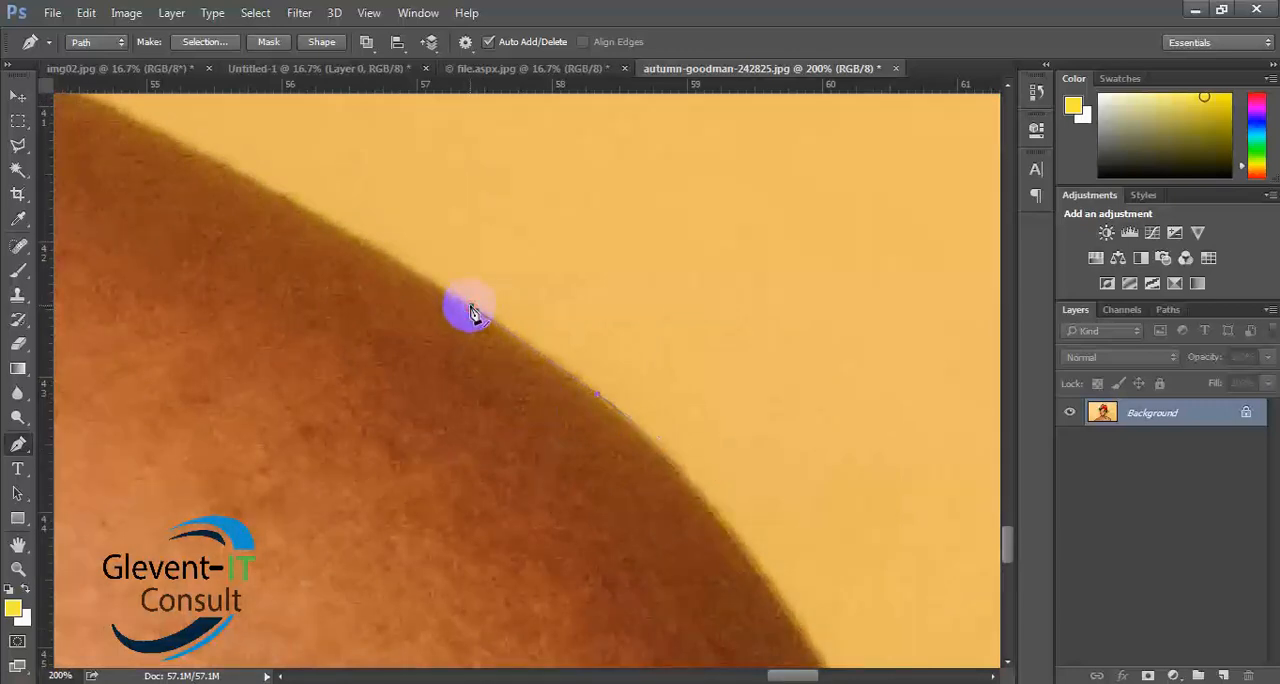
# - Extend the path along the upper shoulder slope with a curved anchor point whose handles follow the skin edge
pyautogui.moveTo(457, 340); pyautogui.dragTo(880, 465)
pyautogui.moveTo(663, 477); pyautogui.dragTo(683, 486)
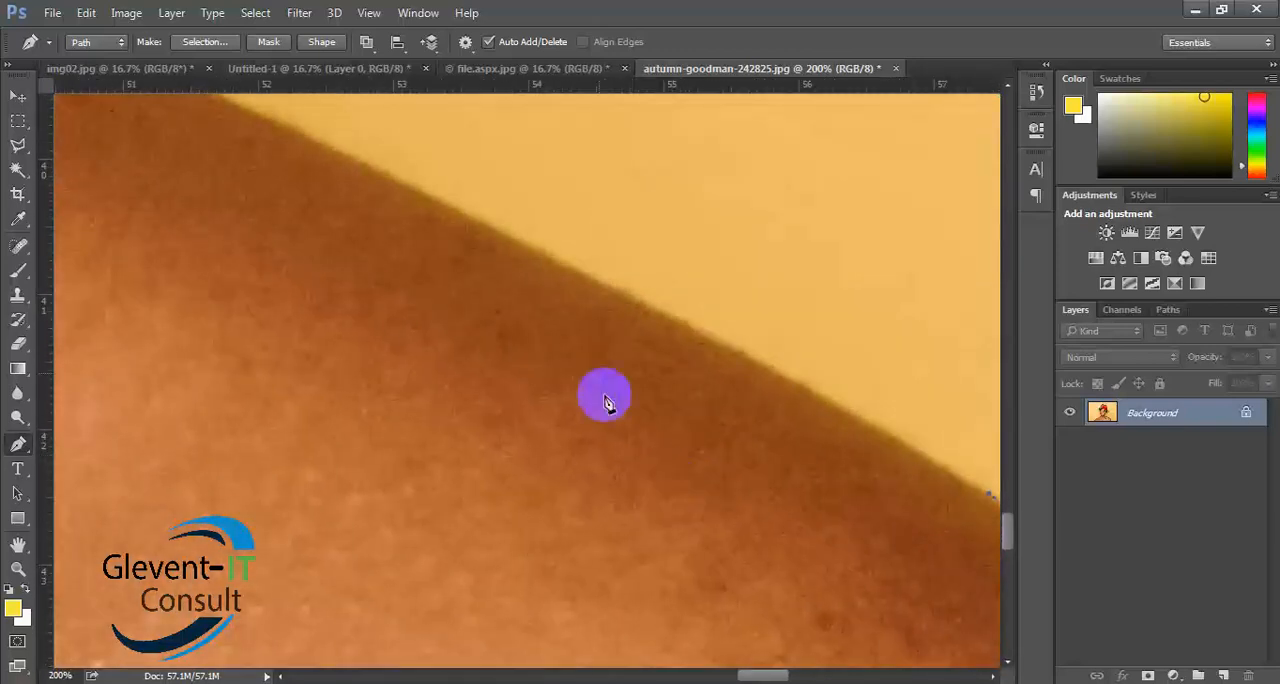
pyautogui.click(367, 170)
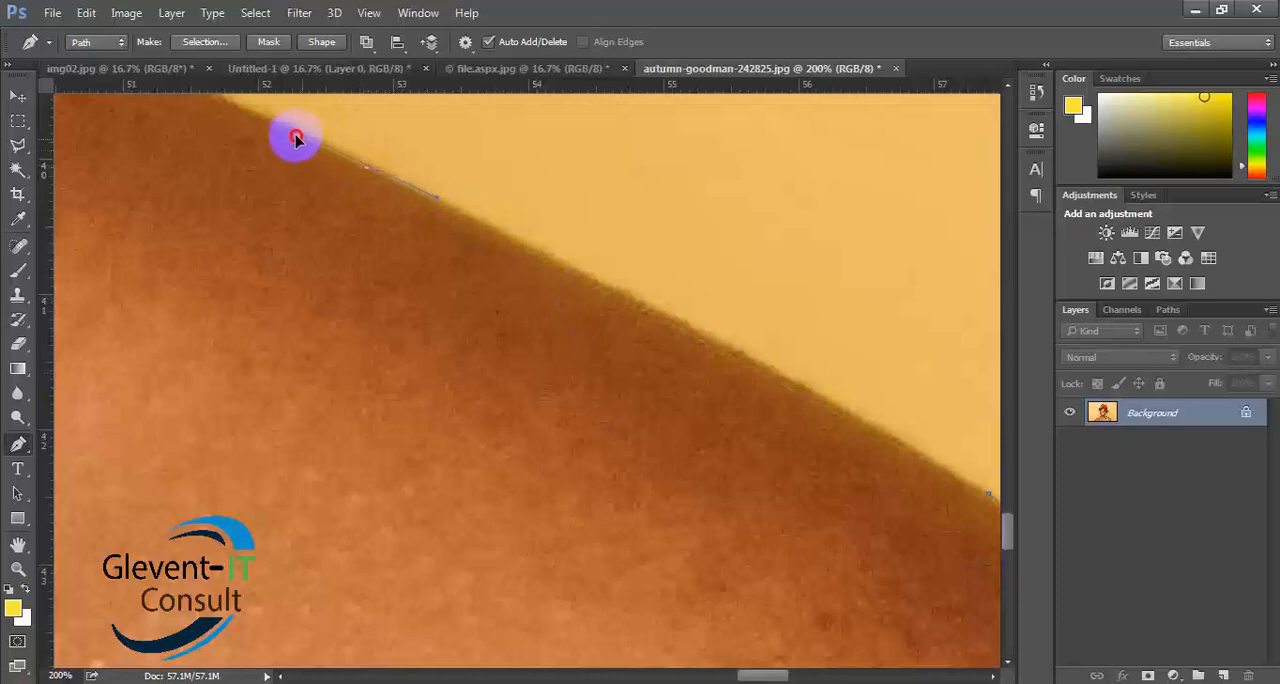
pyautogui.moveTo(266, 124); pyautogui.dragTo(246, 111)
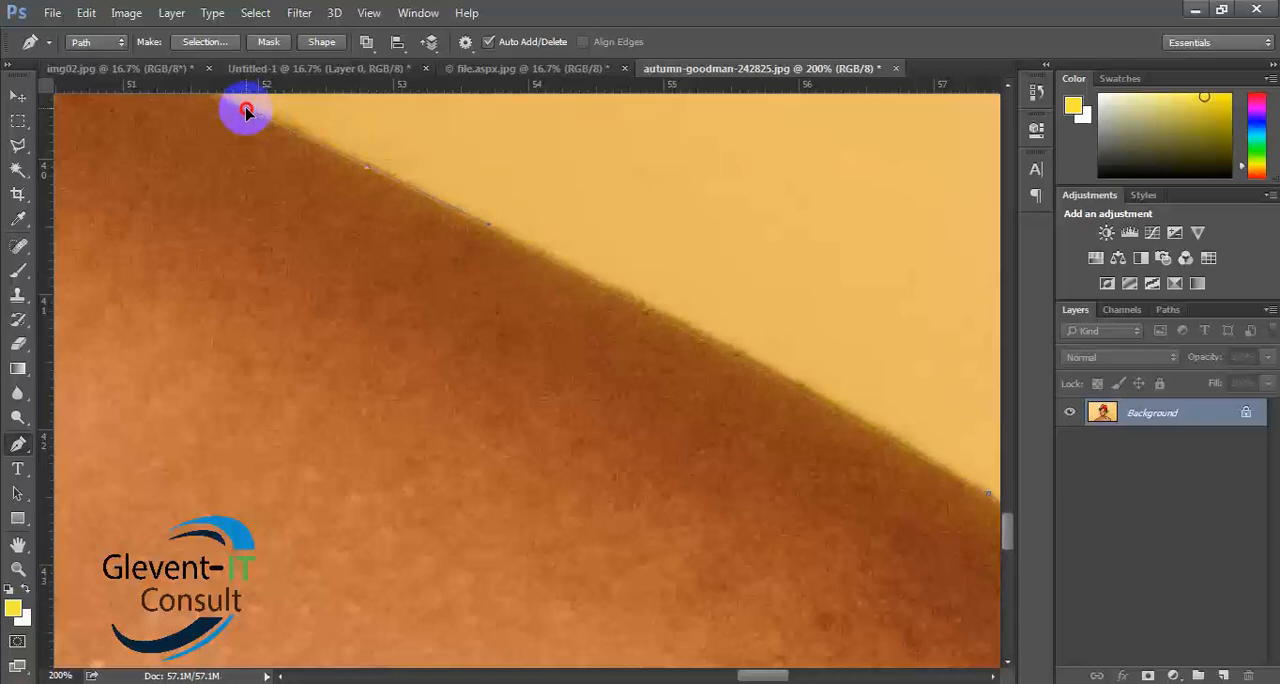
pyautogui.moveTo(406, 251); pyautogui.dragTo(737, 511)
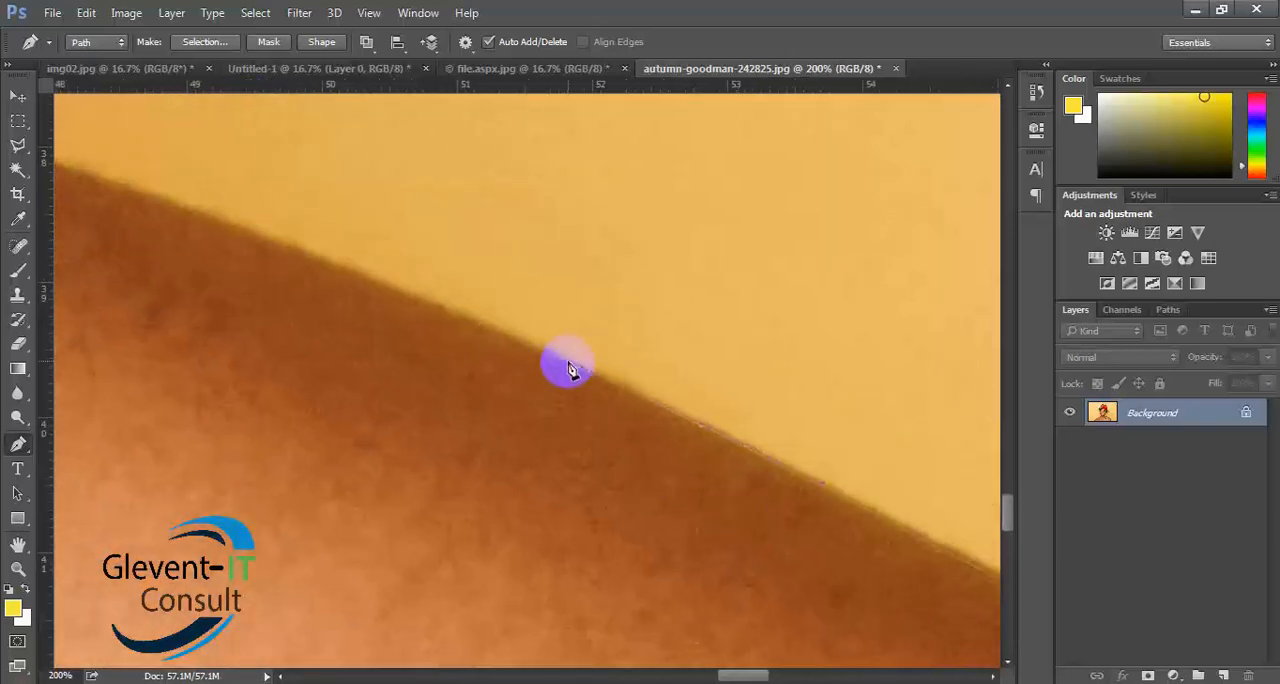
pyautogui.moveTo(574, 392); pyautogui.dragTo(630, 507)
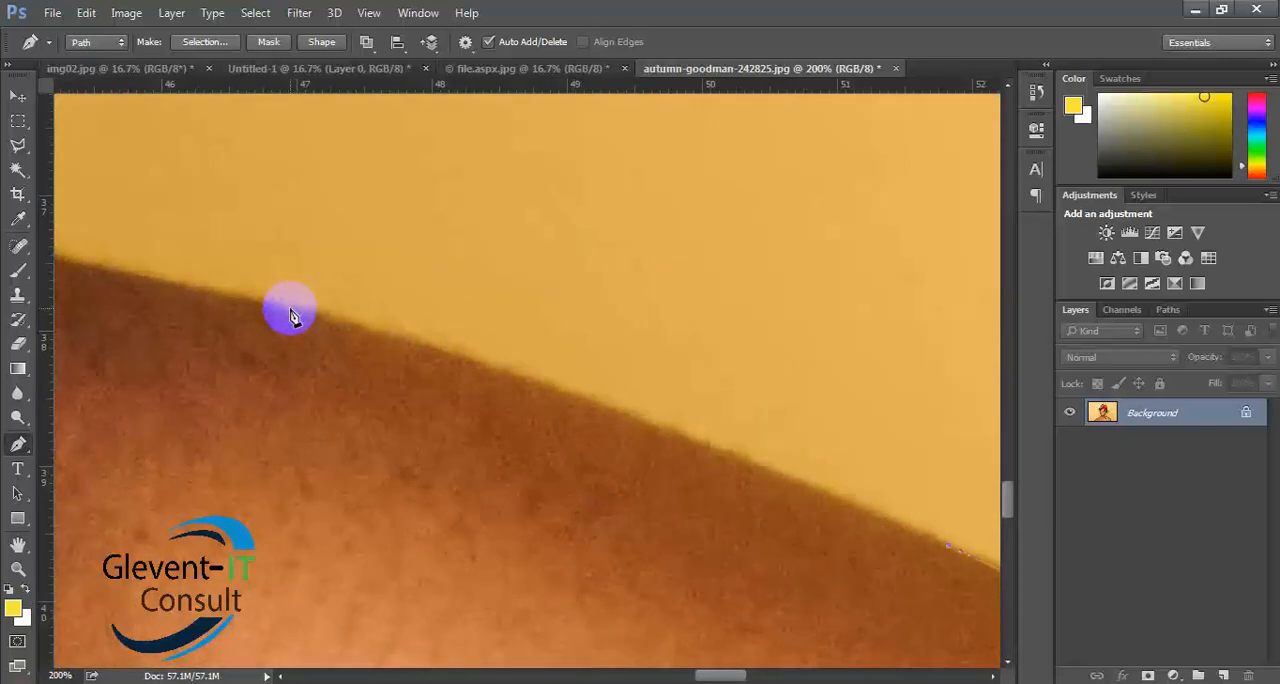
pyautogui.click(363, 333)
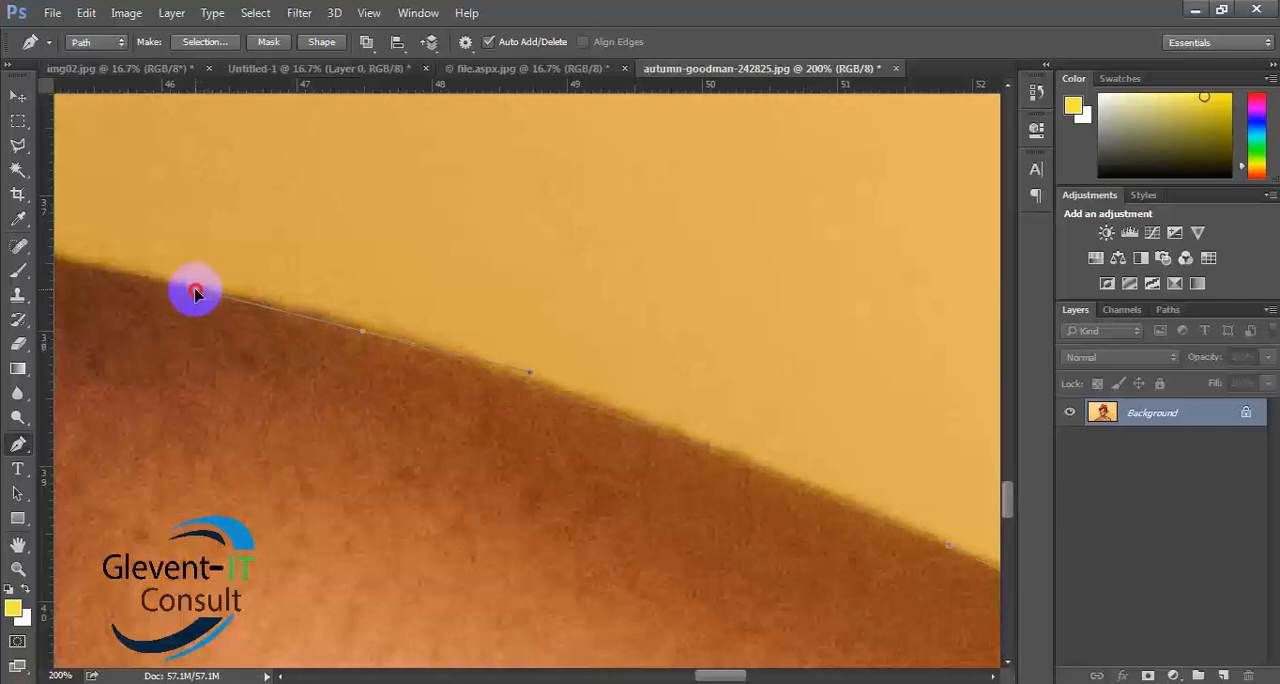
pyautogui.moveTo(196, 292)
pyautogui.mouseDown()
pyautogui.moveTo(206, 252)
pyautogui.moveTo(93, 327)
pyautogui.moveTo(107, 311)
pyautogui.moveTo(100, 343)
pyautogui.moveTo(163, 329)
pyautogui.moveTo(187, 306)
pyautogui.mouseUp()
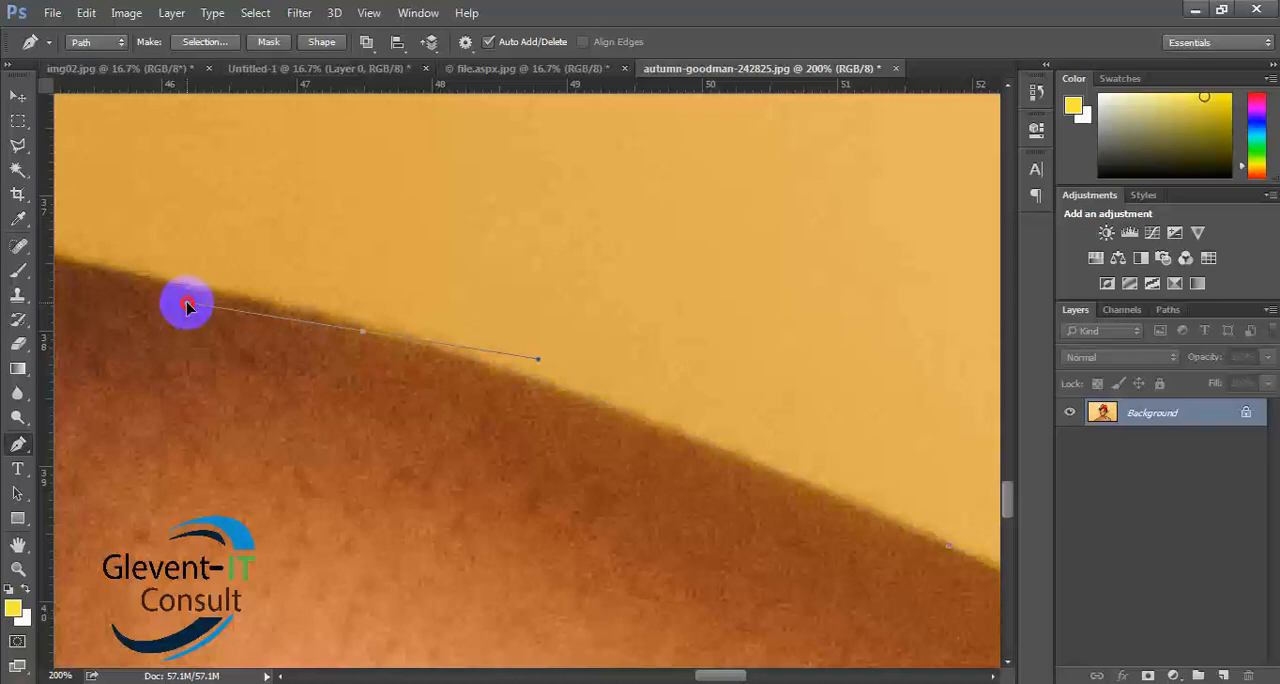
pyautogui.moveTo(187, 306); pyautogui.dragTo(154, 297)
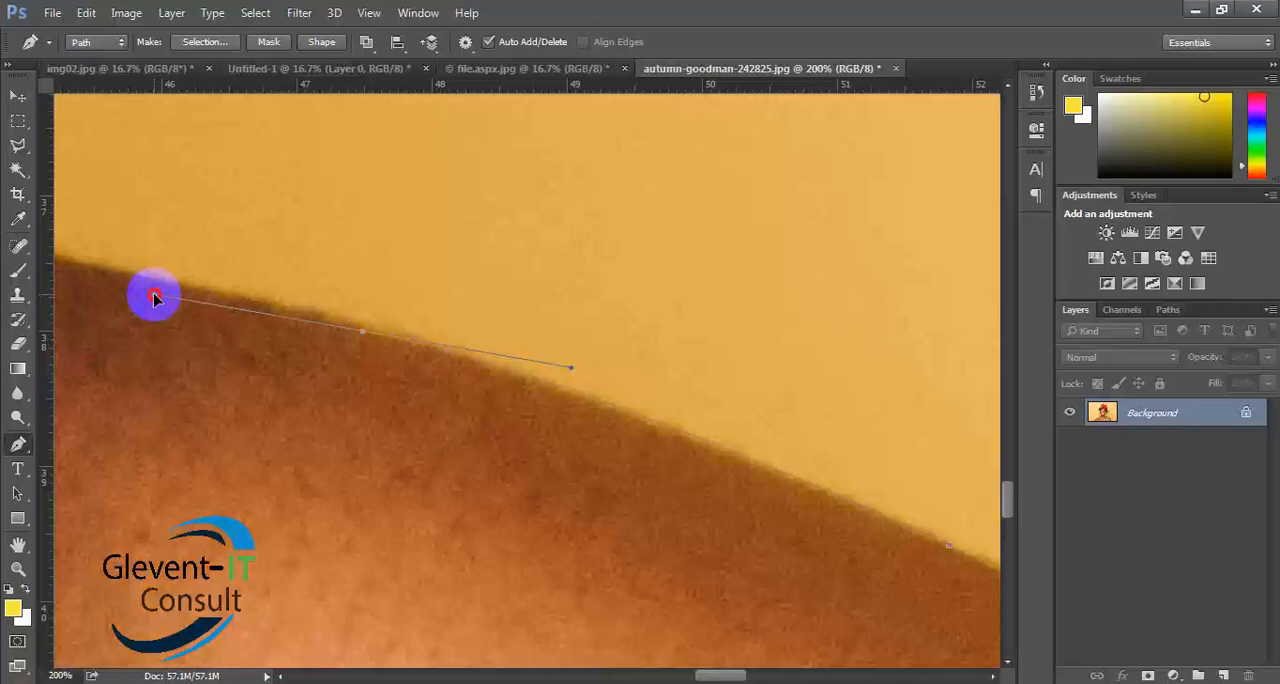
pyautogui.moveTo(154, 297); pyautogui.dragTo(181, 257)
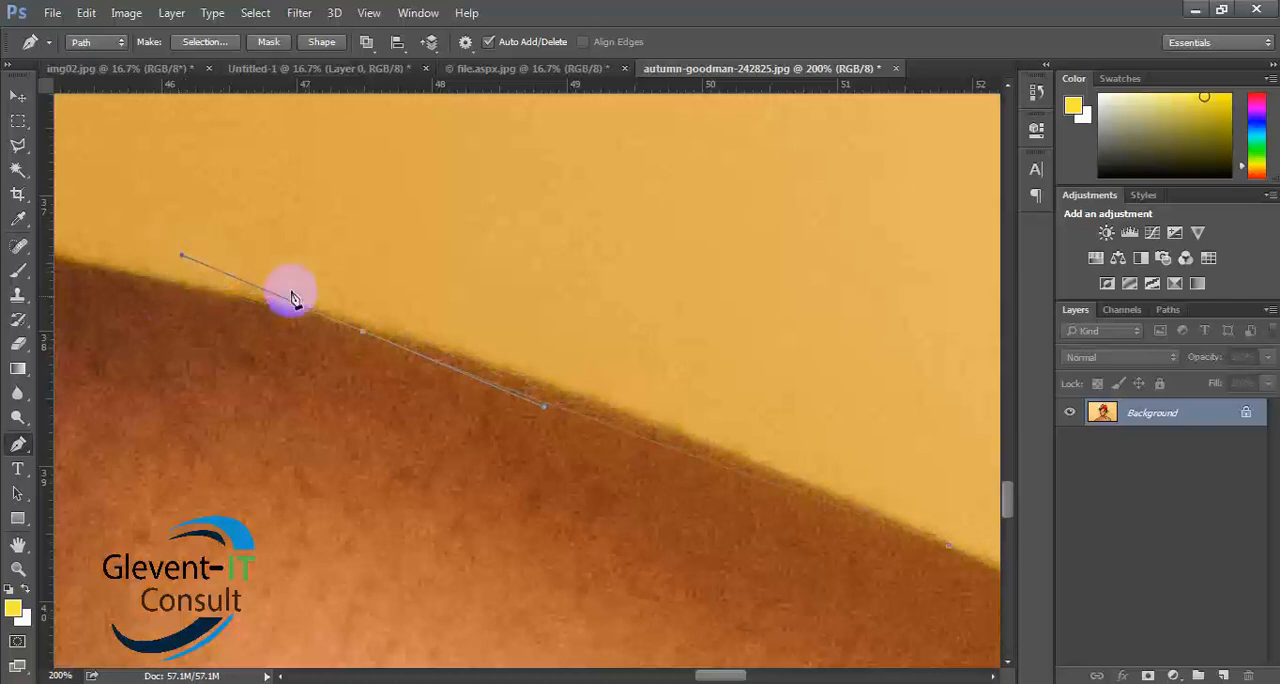
pyautogui.keyDown('alt'); pyautogui.click(365, 333); pyautogui.keyUp('alt')
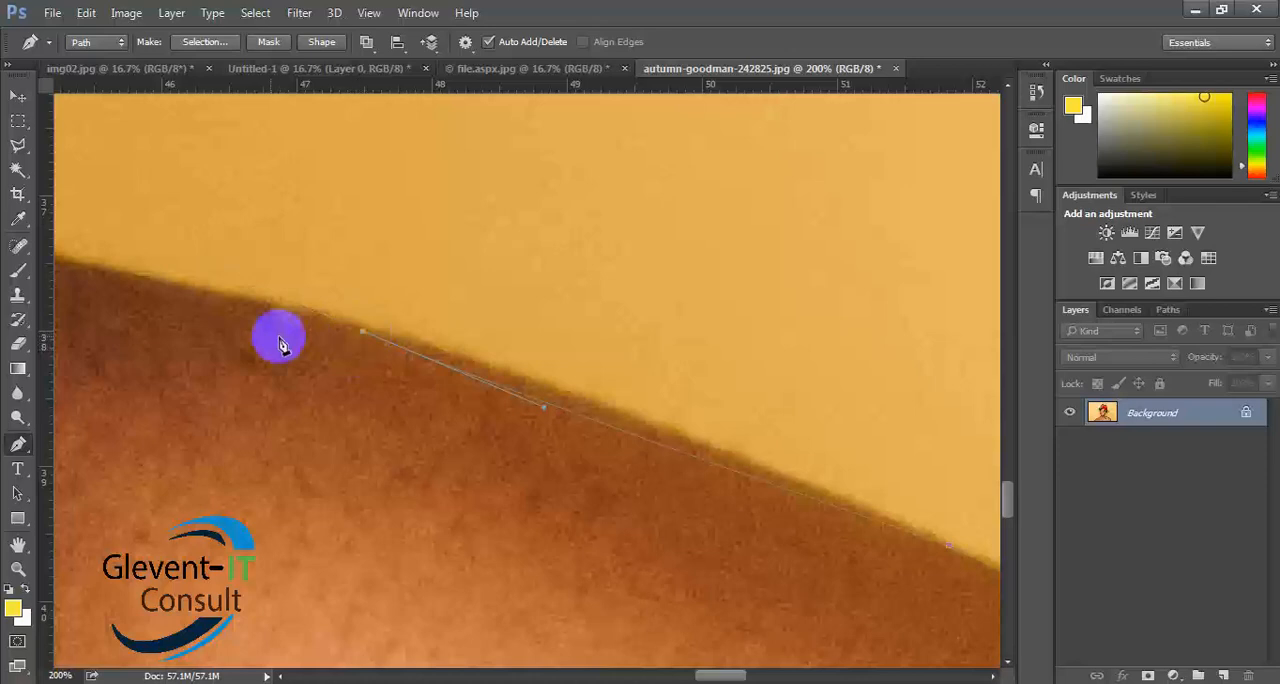
pyautogui.click(166, 292)
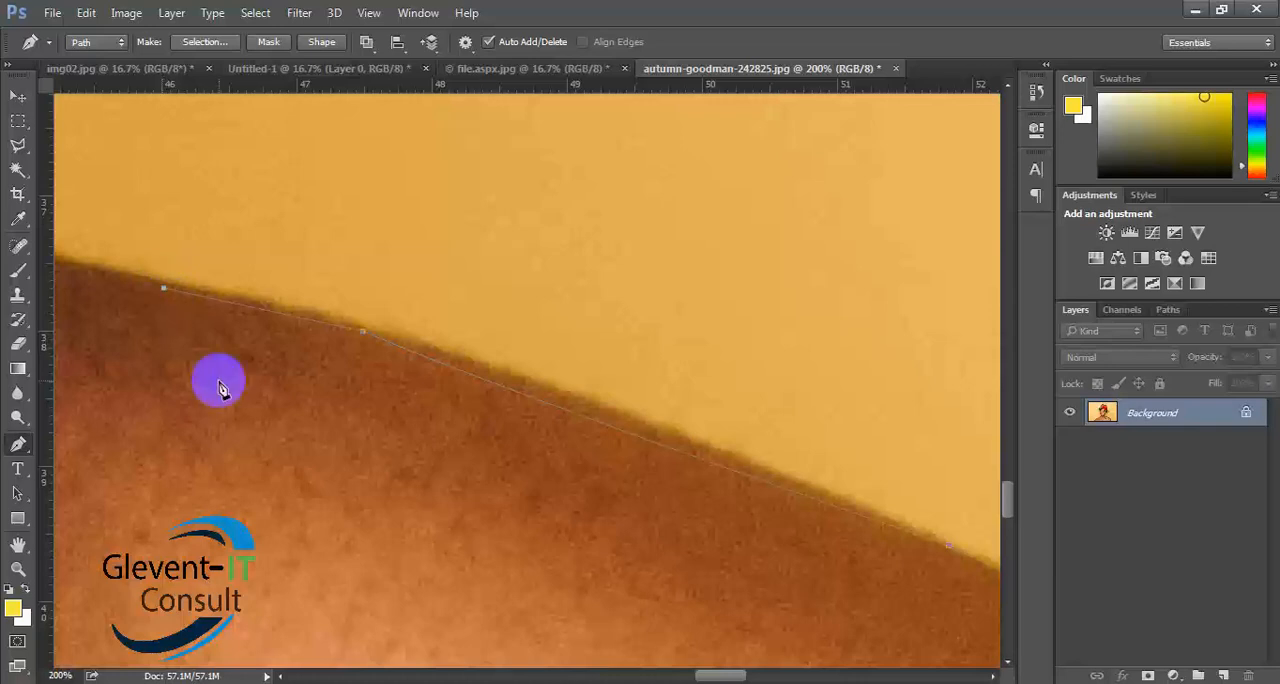
pyautogui.hotkey('ctrl', 'z')
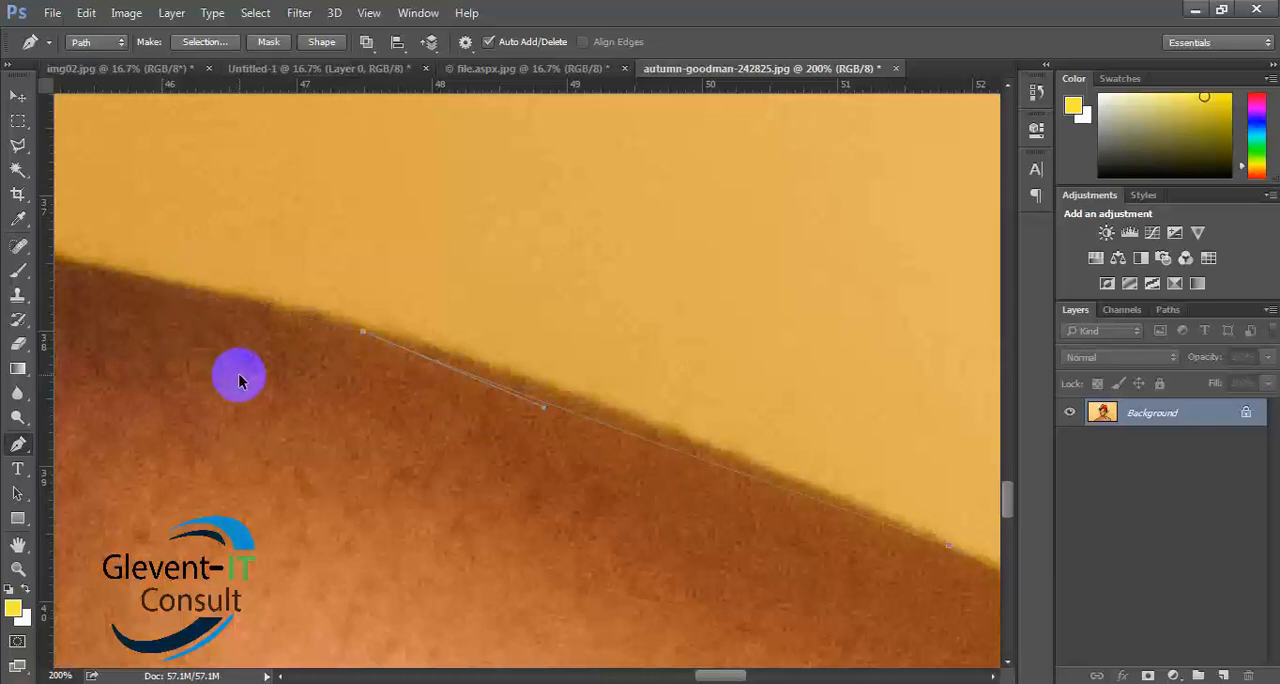
pyautogui.hotkey('ctrl', 'alt', 'z')
pyautogui.hotkey('ctrl', 'alt', 'z')
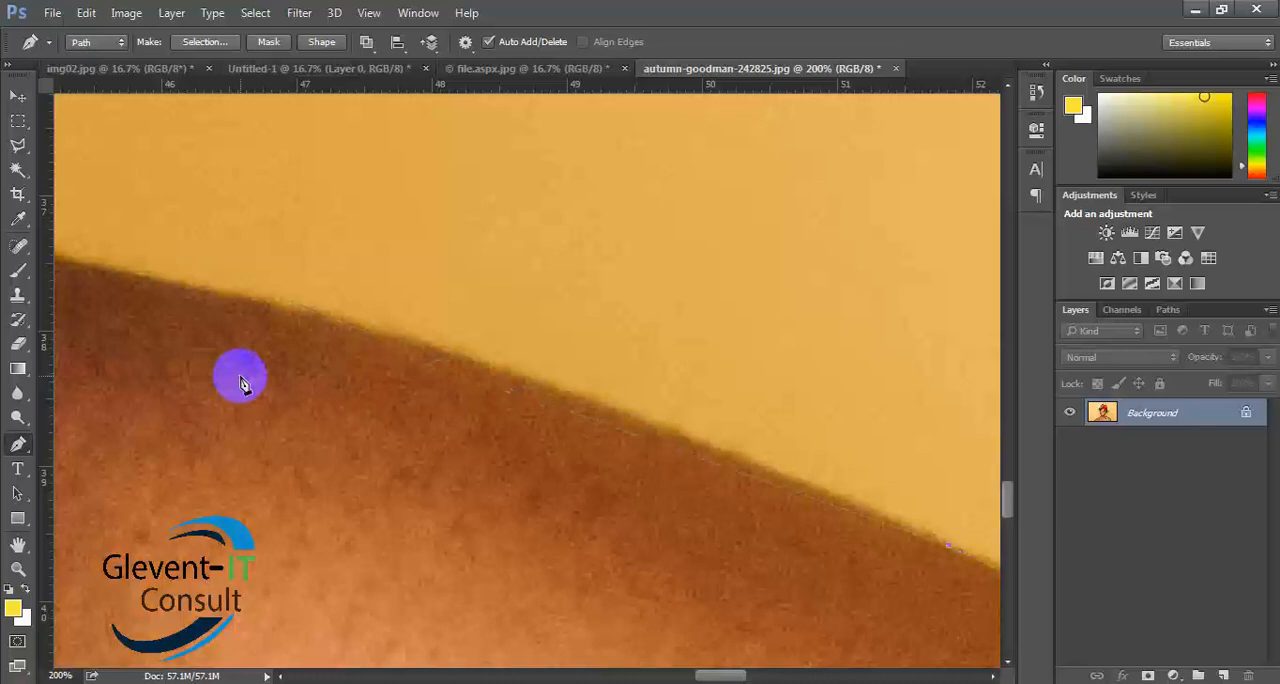
# - Extend the path along the shoulder slope toward the neck with two anchor points, aligning the handles with the skin edge
pyautogui.click(366, 336)
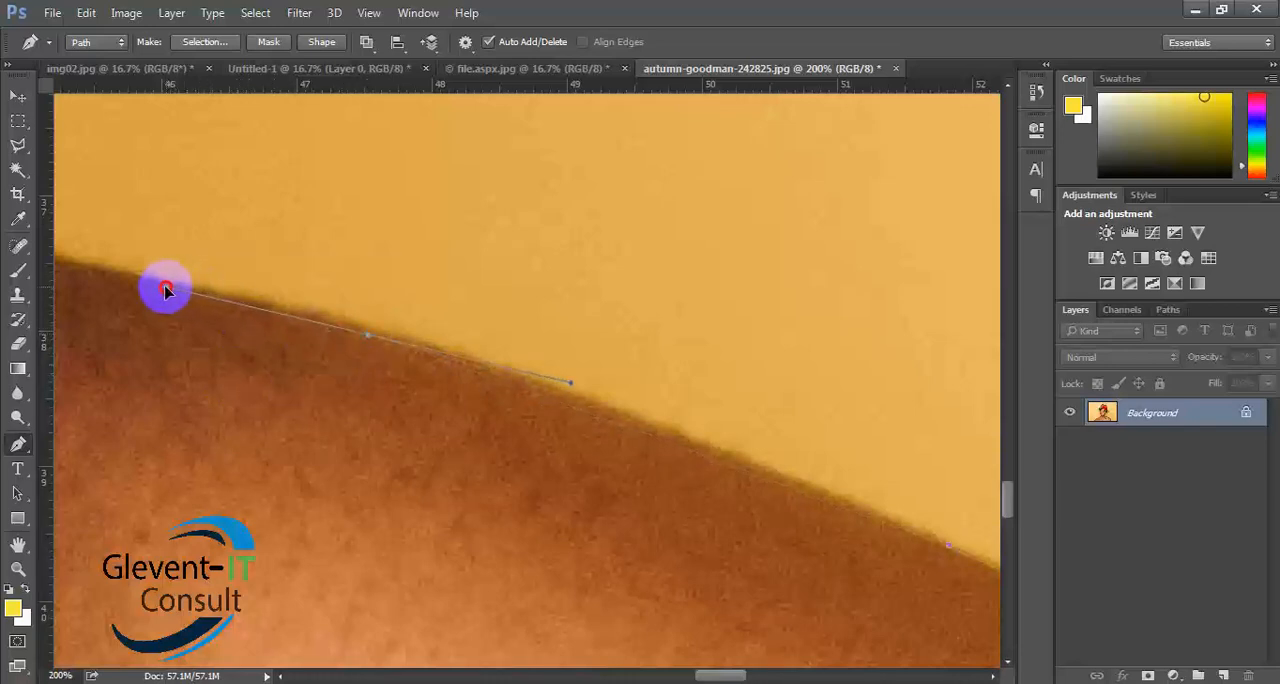
pyautogui.moveTo(165, 290); pyautogui.dragTo(155, 285)
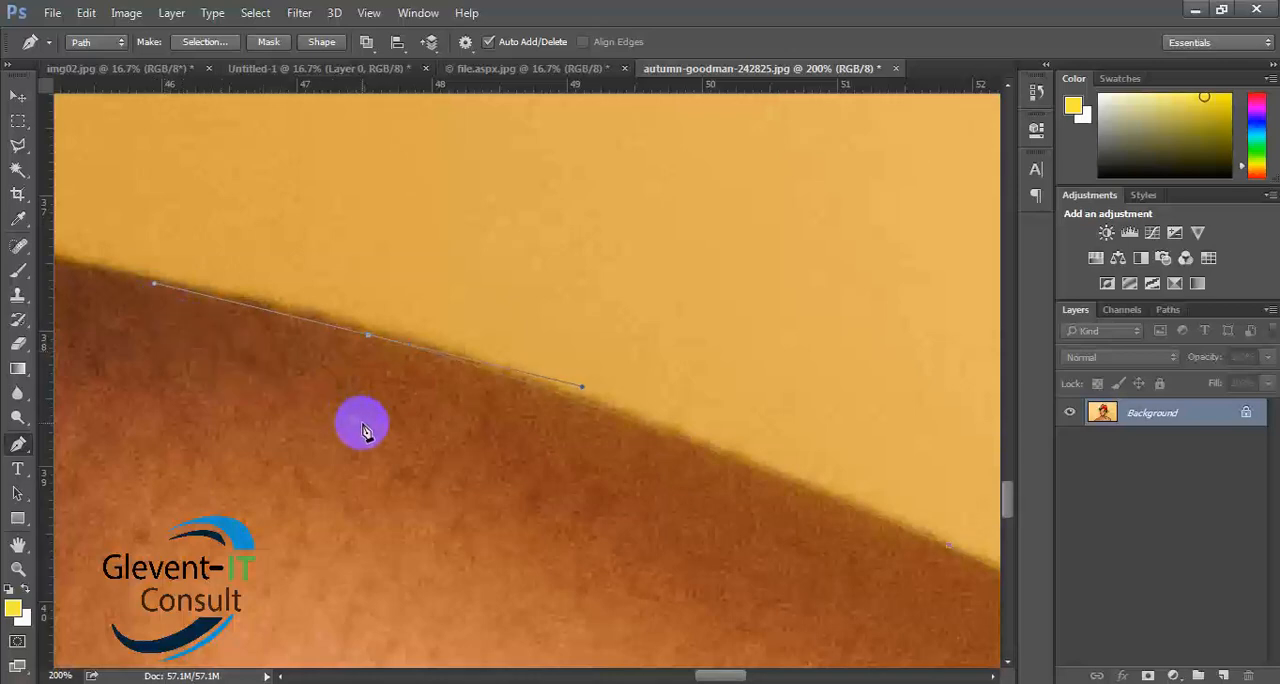
pyautogui.moveTo(474, 449); pyautogui.dragTo(508, 429)
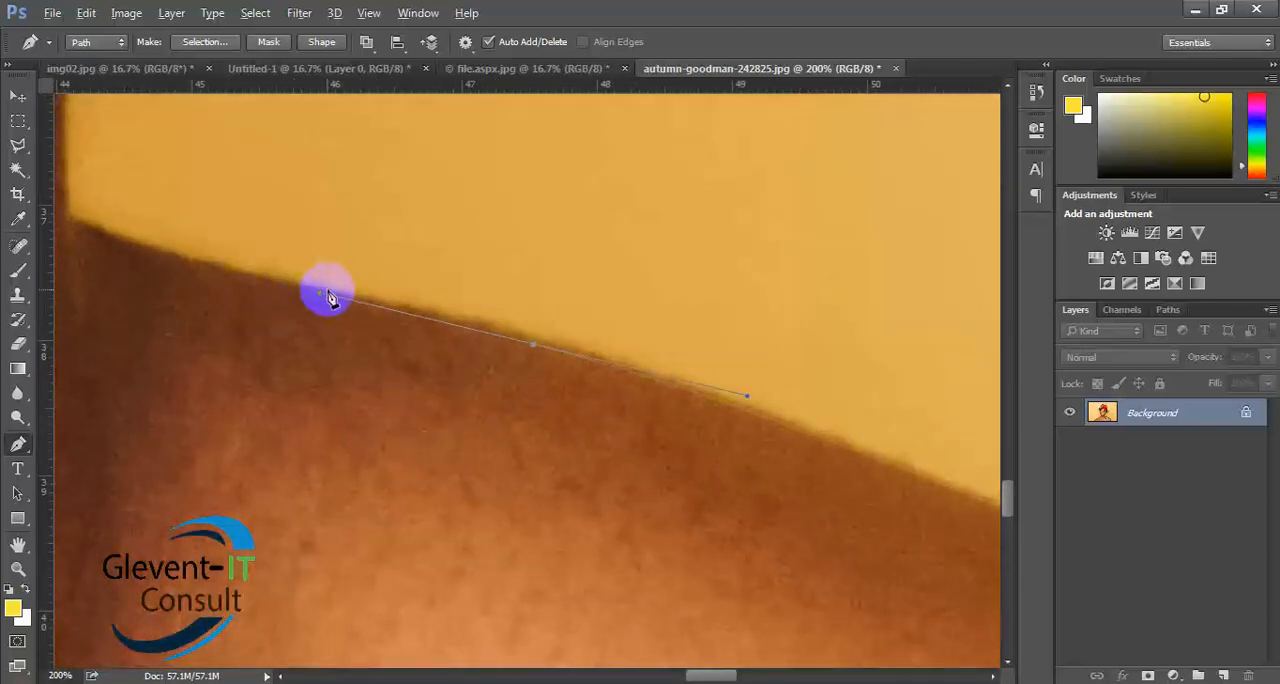
pyautogui.click(284, 294)
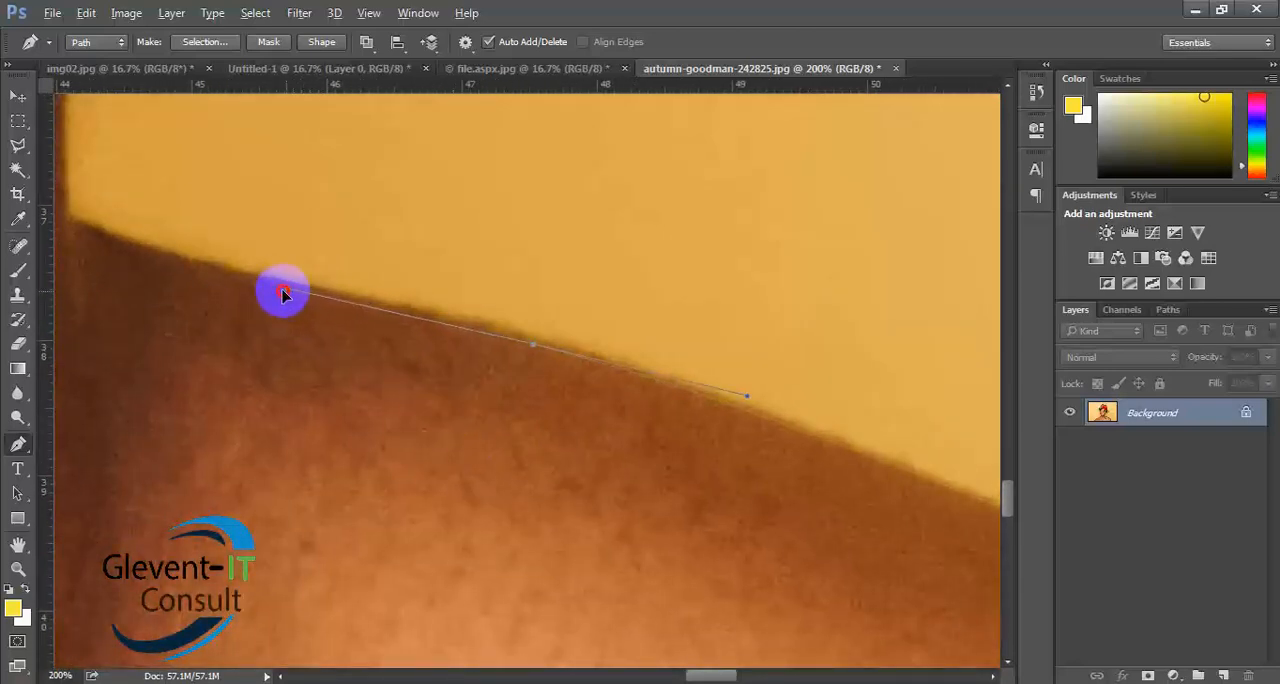
pyautogui.moveTo(284, 294)
pyautogui.mouseDown()
pyautogui.moveTo(311, 294)
pyautogui.moveTo(298, 292)
pyautogui.mouseUp()
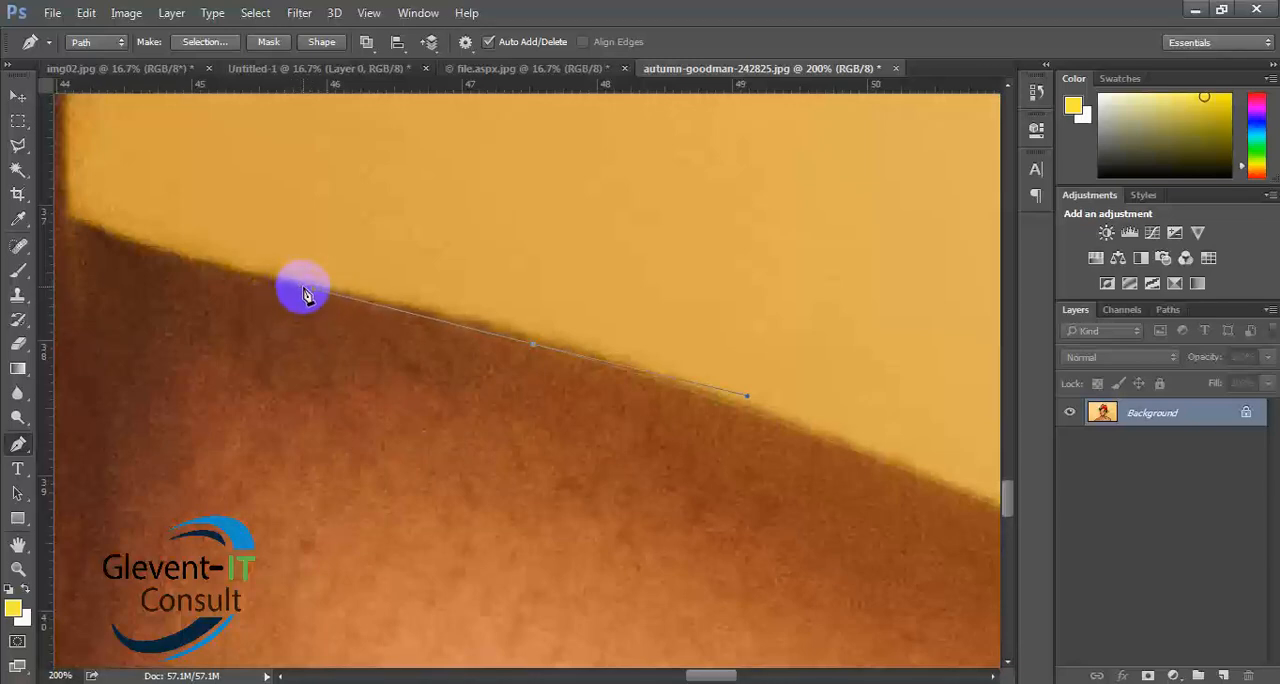
pyautogui.click(305, 289)
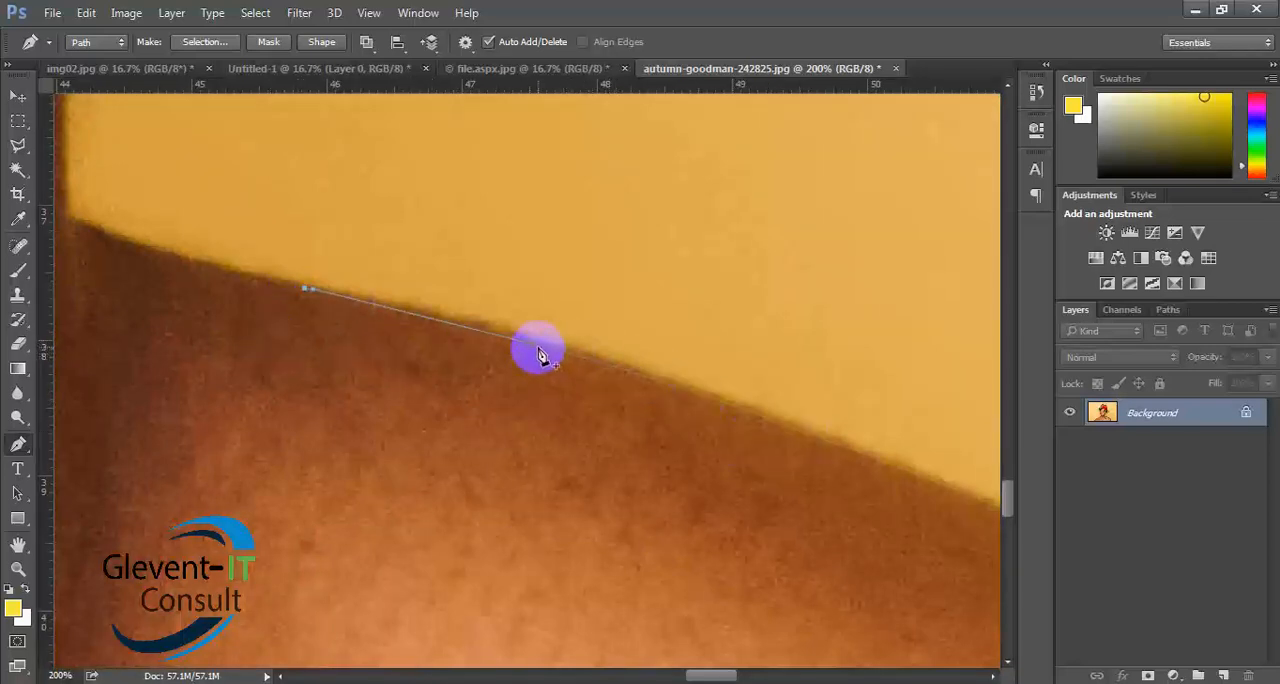
pyautogui.click(533, 344)
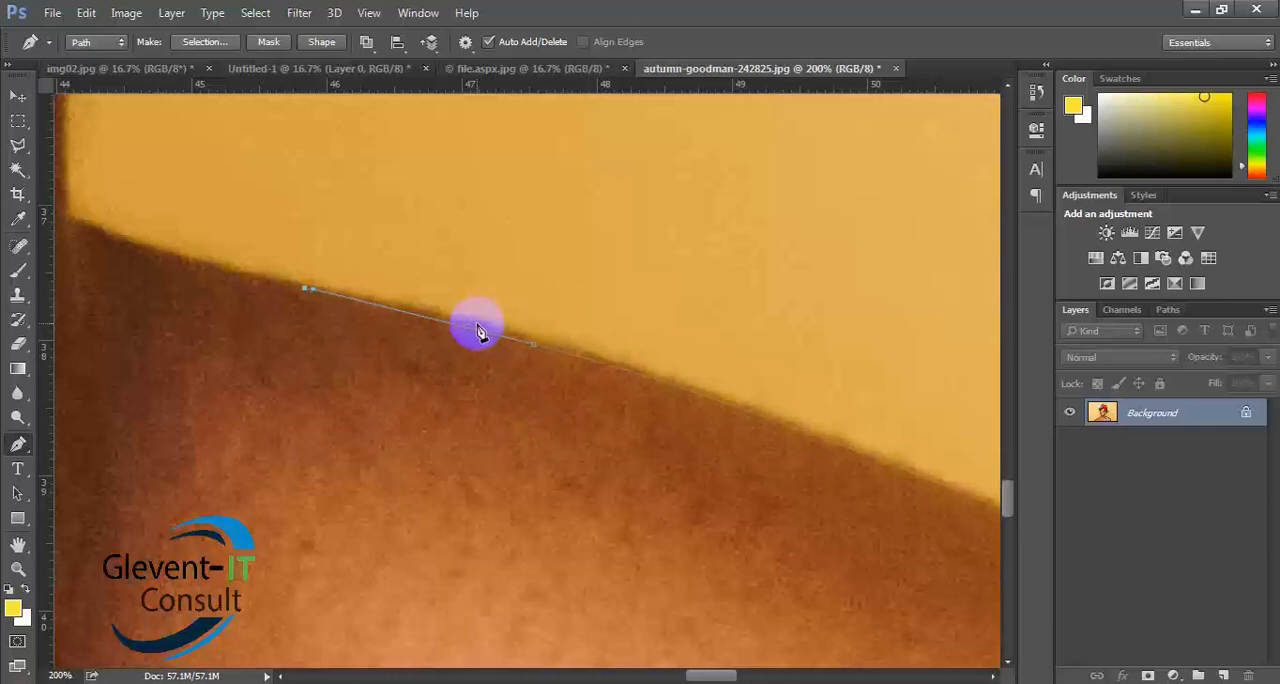
# - Place a curved anchor point with short handles just before the shoulder meets the neck, and remove its leading handle
pyautogui.moveTo(357, 360); pyautogui.dragTo(786, 506)
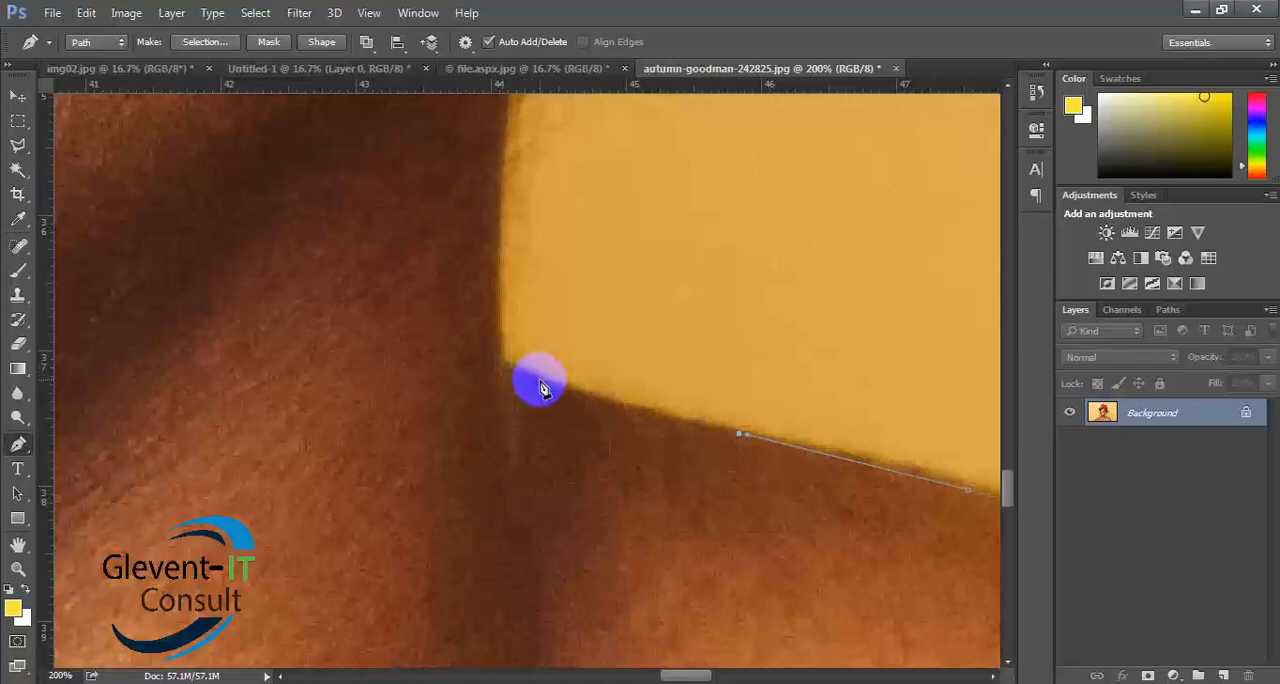
pyautogui.click(537, 380)
pyautogui.moveTo(537, 380); pyautogui.dragTo(524, 370)
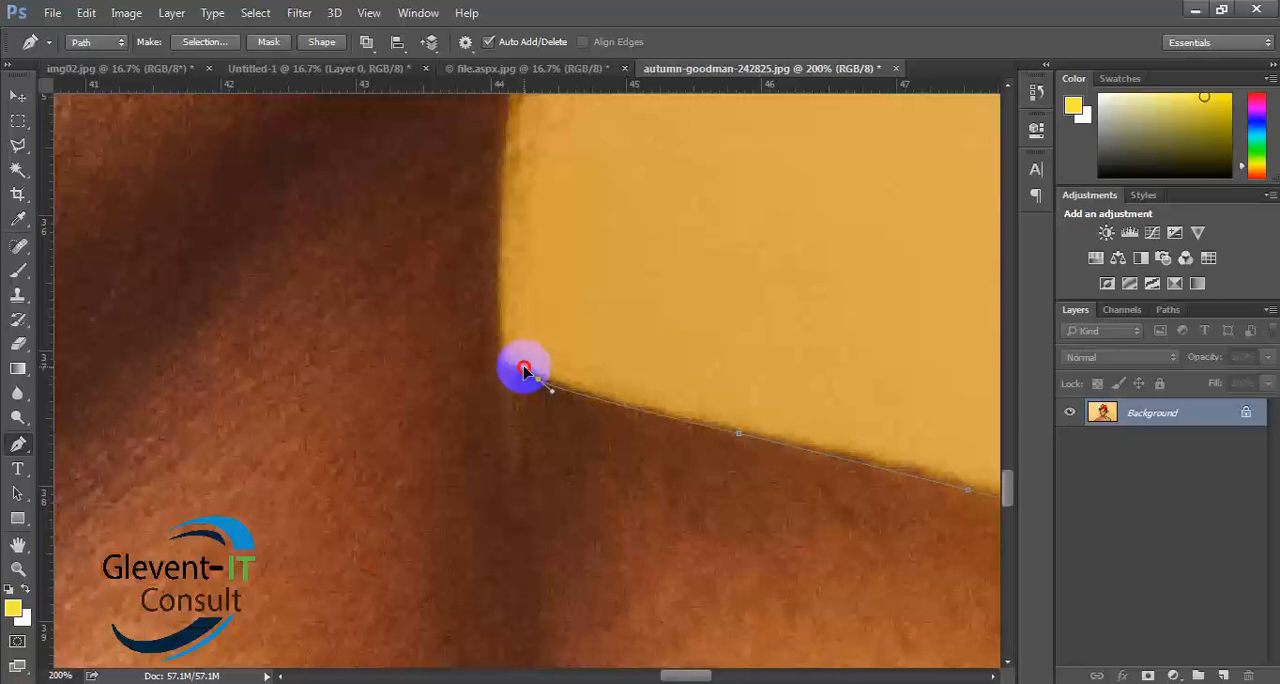
pyautogui.moveTo(524, 370); pyautogui.dragTo(524, 371)
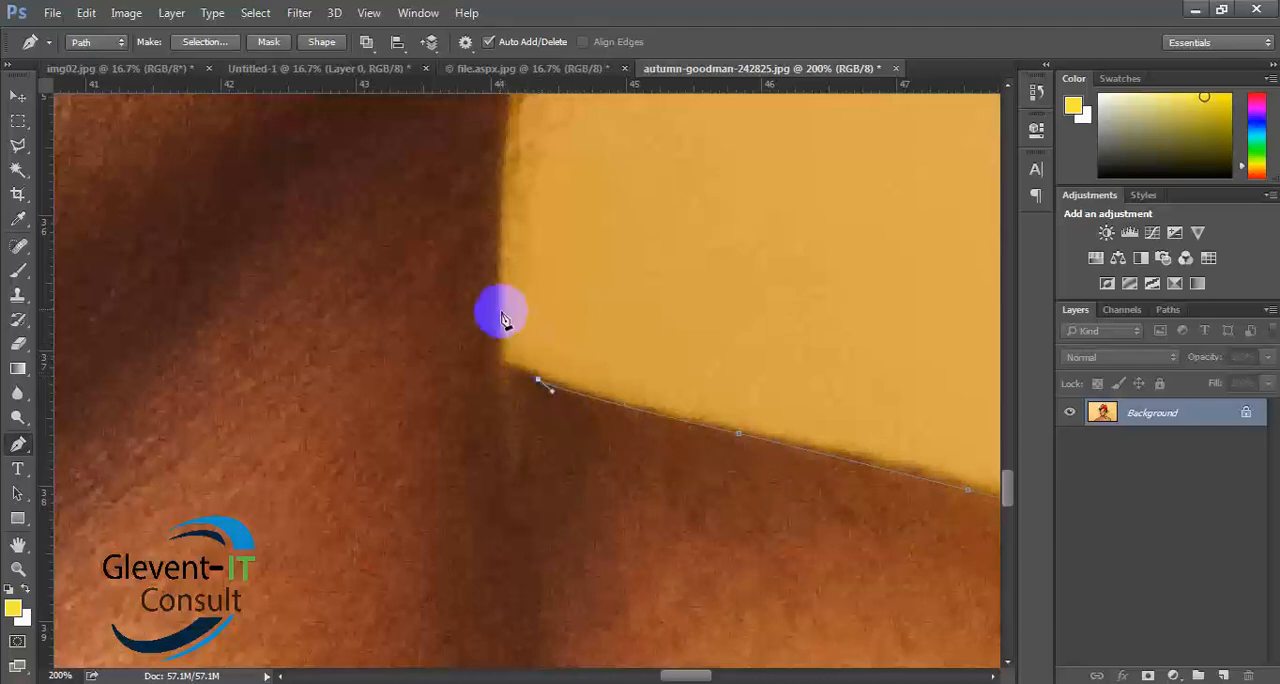
pyautogui.moveTo(500, 290); pyautogui.dragTo(502, 204)
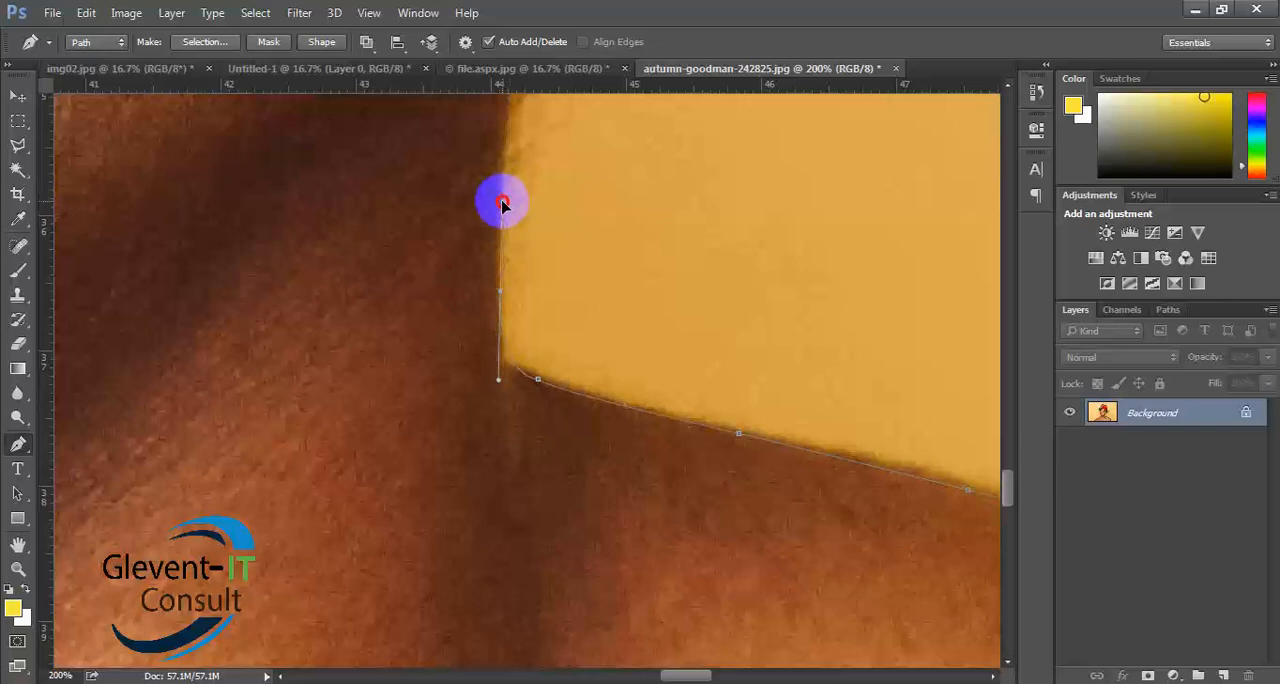
pyautogui.moveTo(502, 204); pyautogui.dragTo(498, 214)
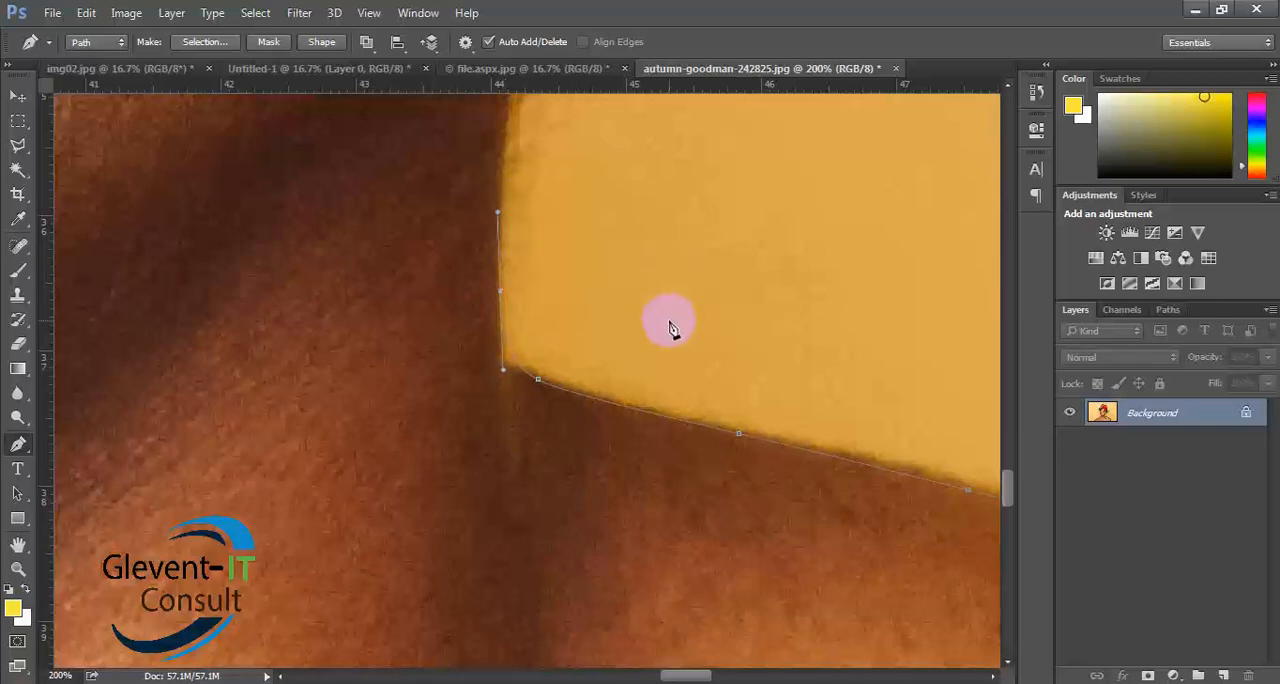
pyautogui.hotkey('ctrl', 'z')
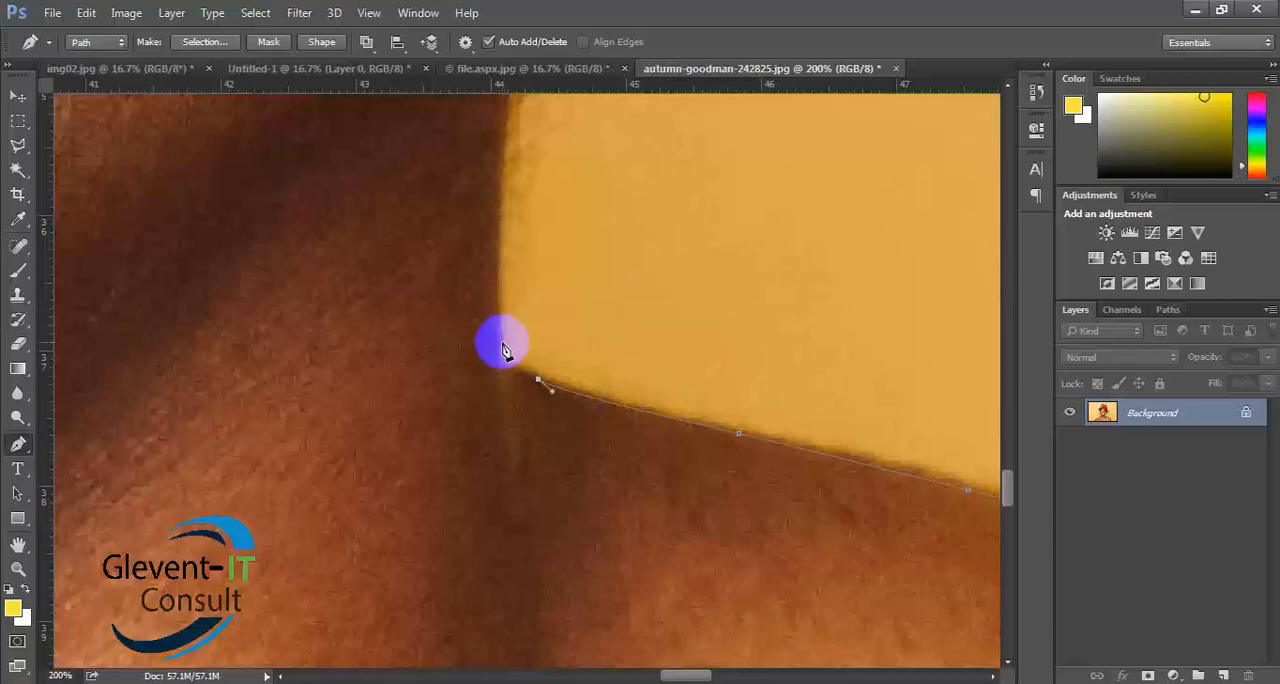
# - Round the shoulder-neck corner with a curved anchor point just above it on the neck edge, and remove its leading handle
pyautogui.moveTo(496, 367); pyautogui.dragTo(501, 311)
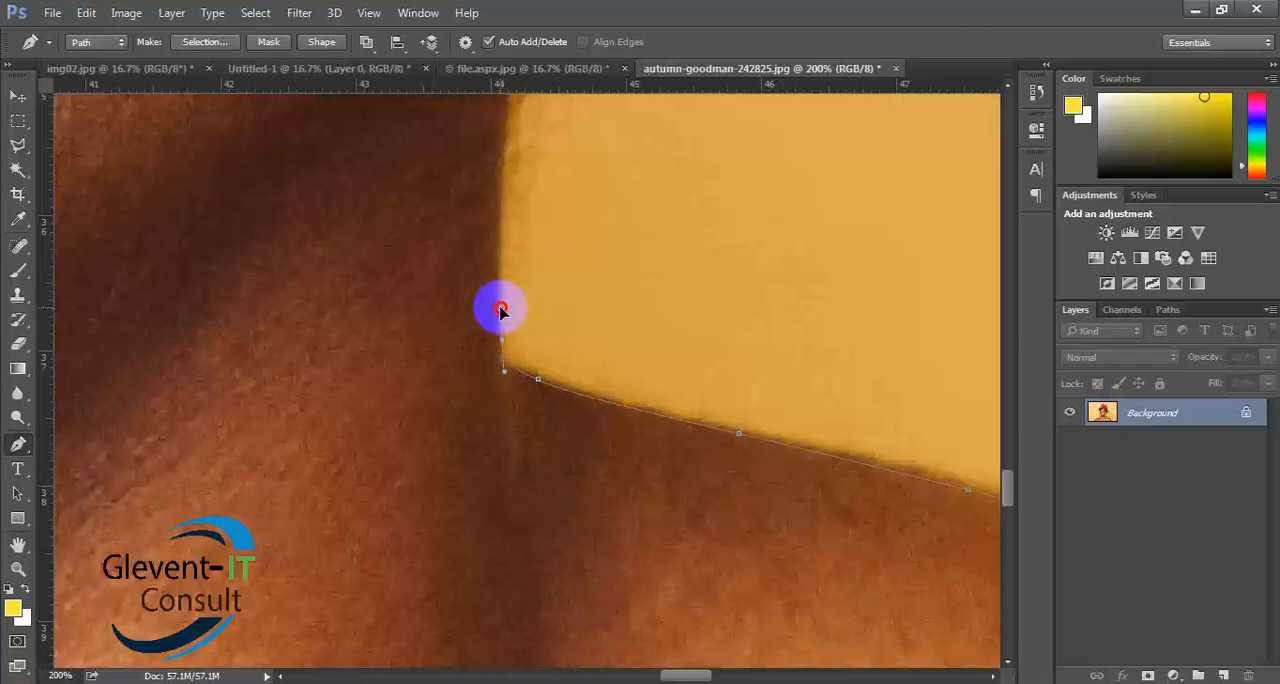
pyautogui.moveTo(501, 311); pyautogui.dragTo(499, 312)
pyautogui.moveTo(499, 312); pyautogui.dragTo(499, 308)
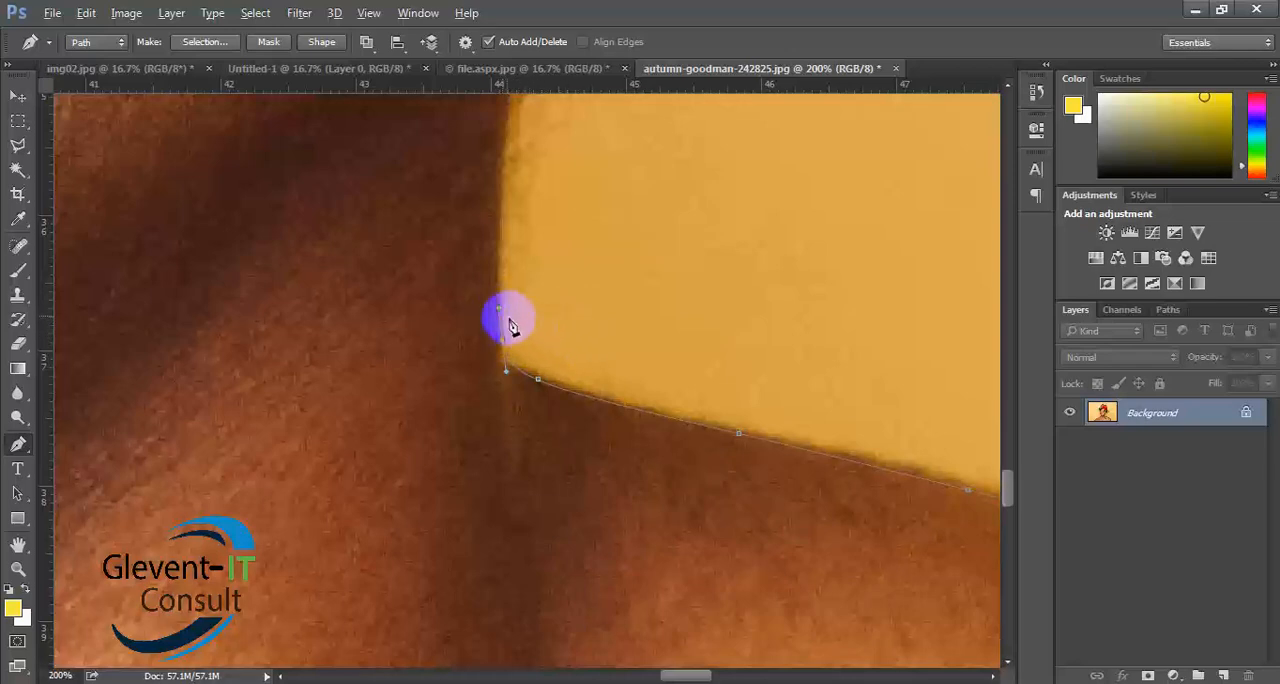
pyautogui.press('alt')
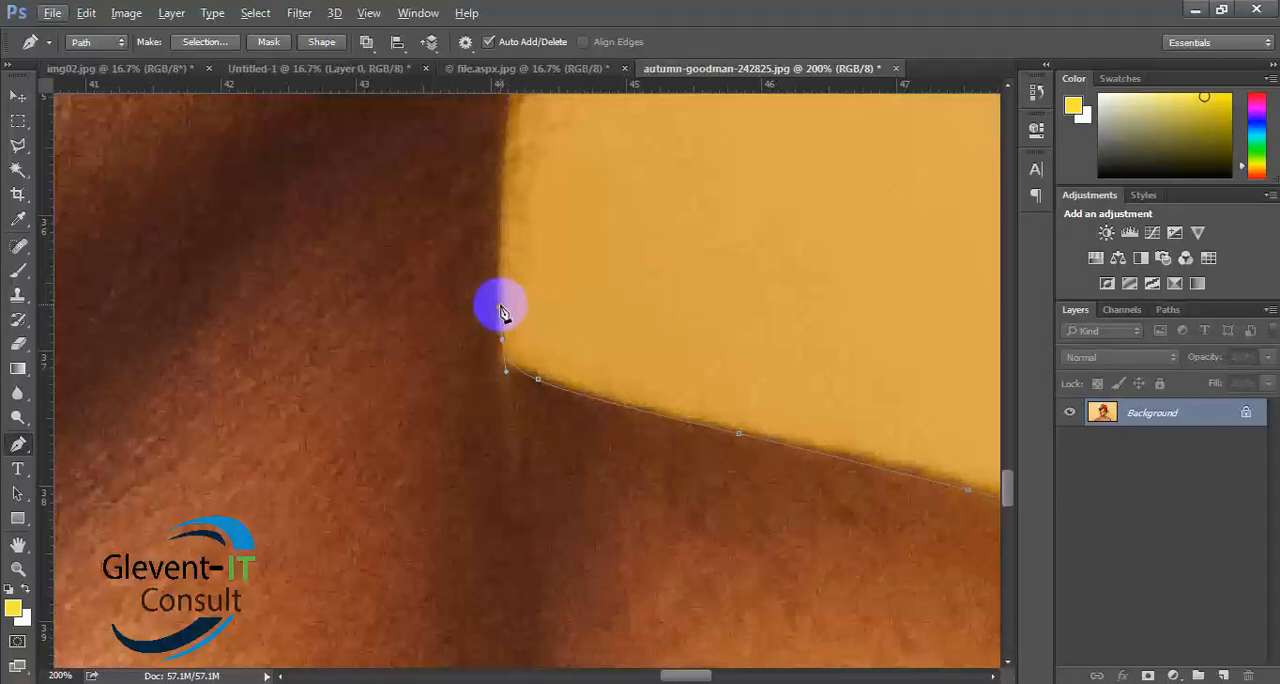
pyautogui.click(500, 305)
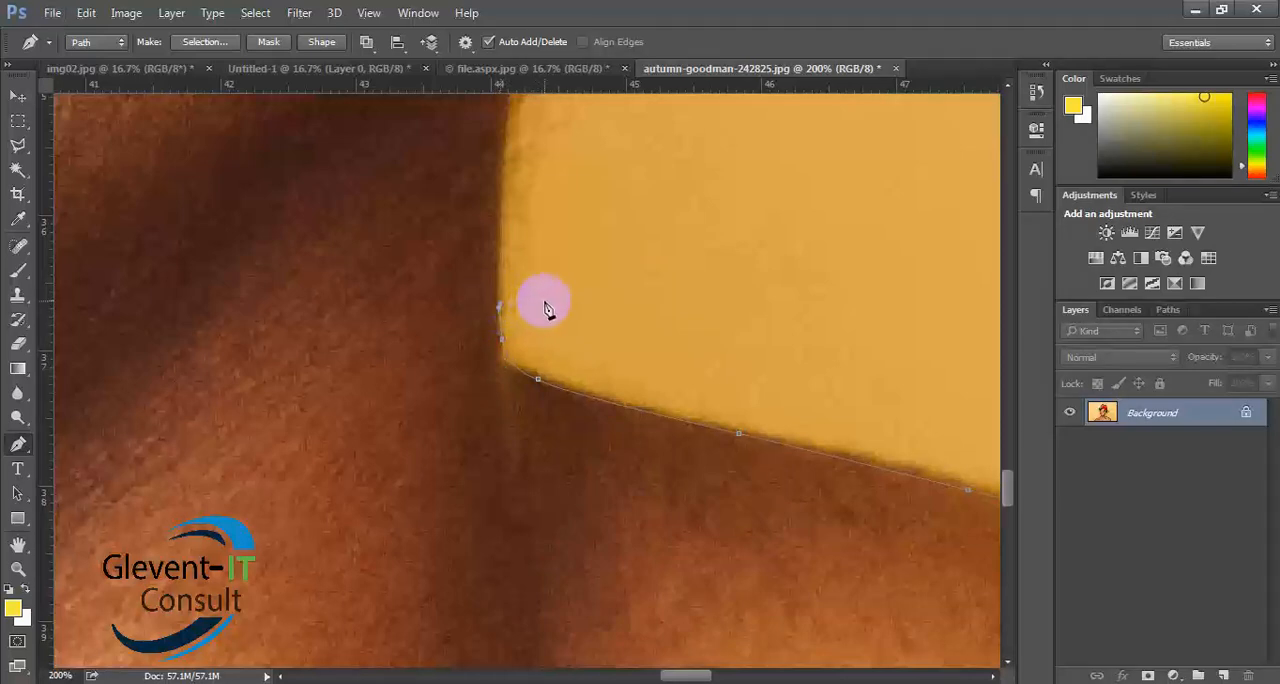
# - Add a curved anchor point higher on the neck edge beside the fine hairs, fit the curve to the skin, and remove its leading handle
pyautogui.moveTo(569, 303); pyautogui.dragTo(612, 540)
pyautogui.moveTo(574, 391); pyautogui.dragTo(475, 598)
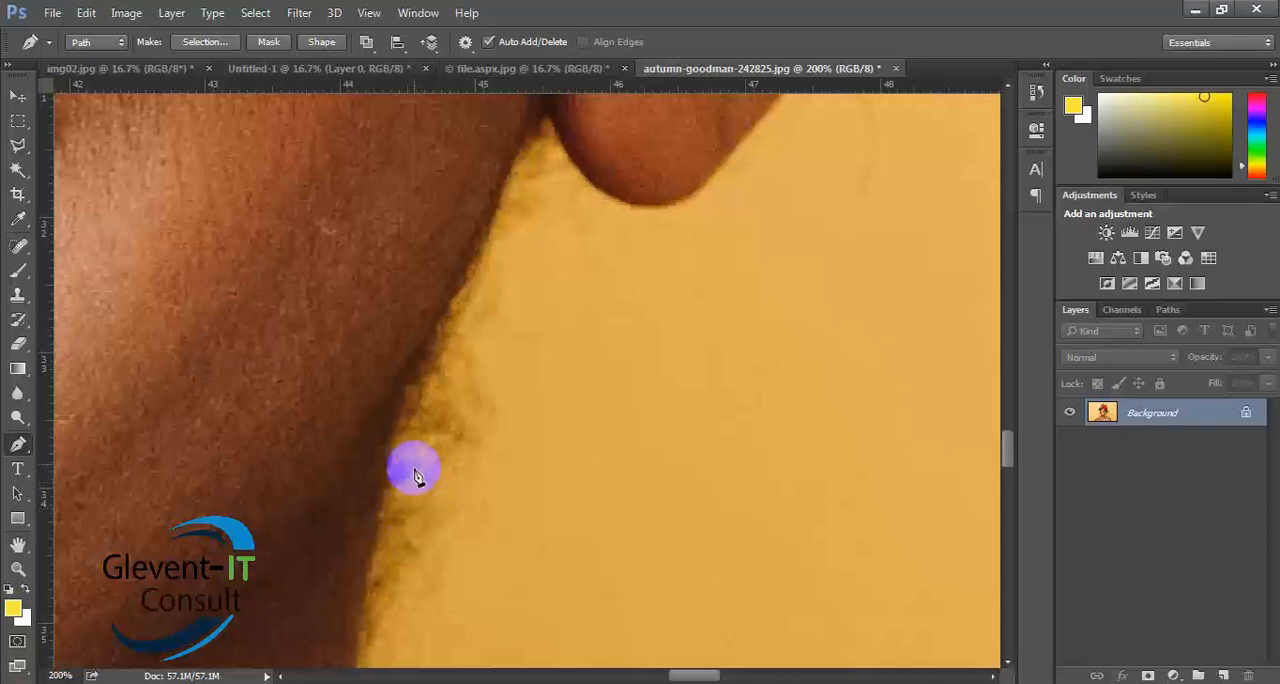
pyautogui.moveTo(426, 458); pyautogui.dragTo(511, 223)
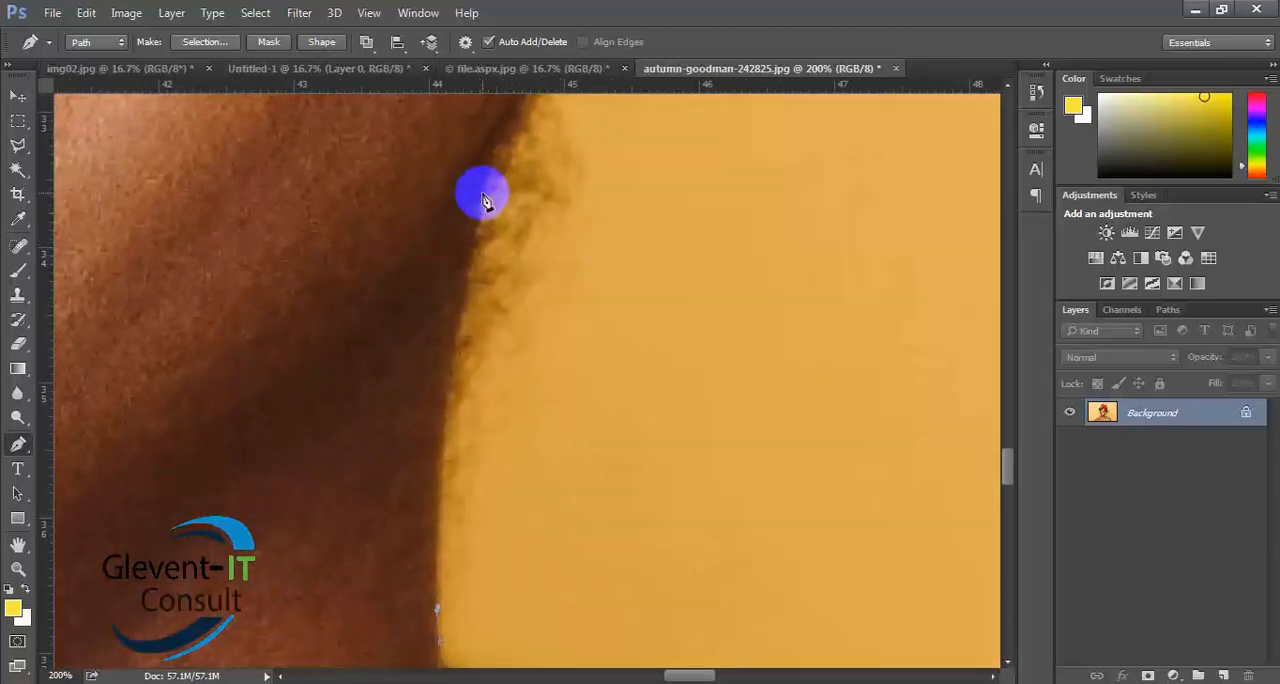
pyautogui.moveTo(481, 208); pyautogui.dragTo(528, 128)
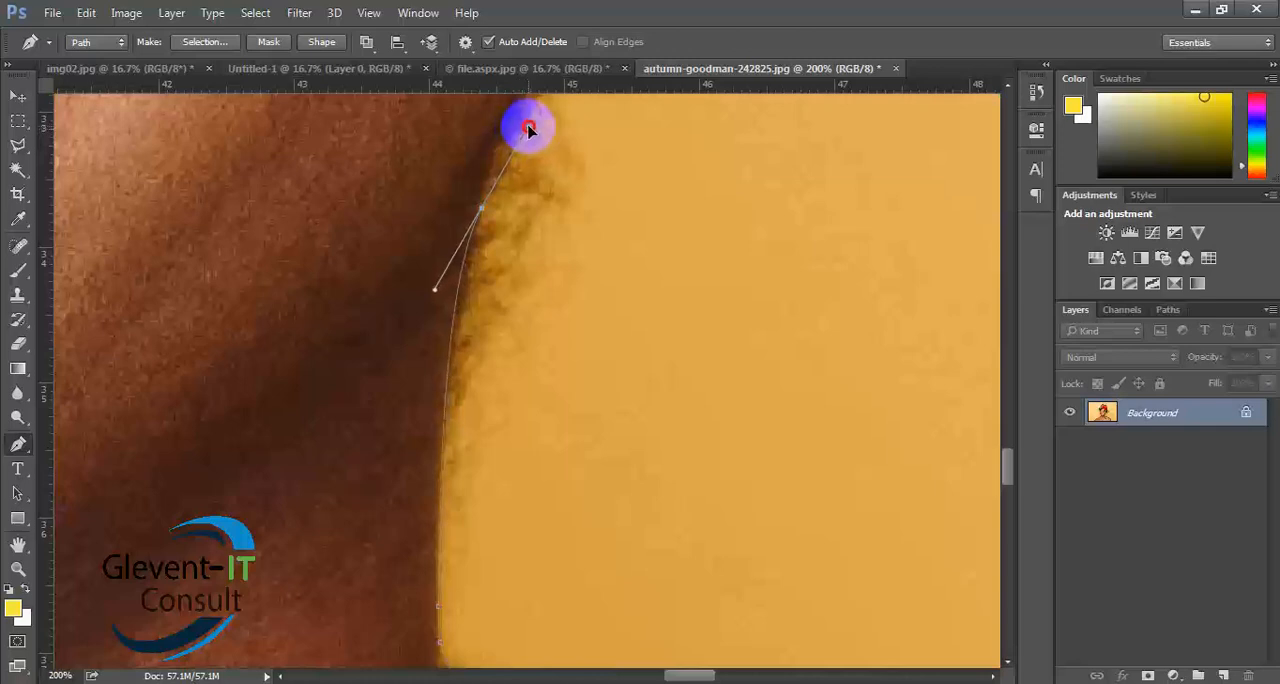
pyautogui.moveTo(528, 127)
pyautogui.mouseDown()
pyautogui.moveTo(532, 98)
pyautogui.moveTo(542, 116)
pyautogui.mouseUp()
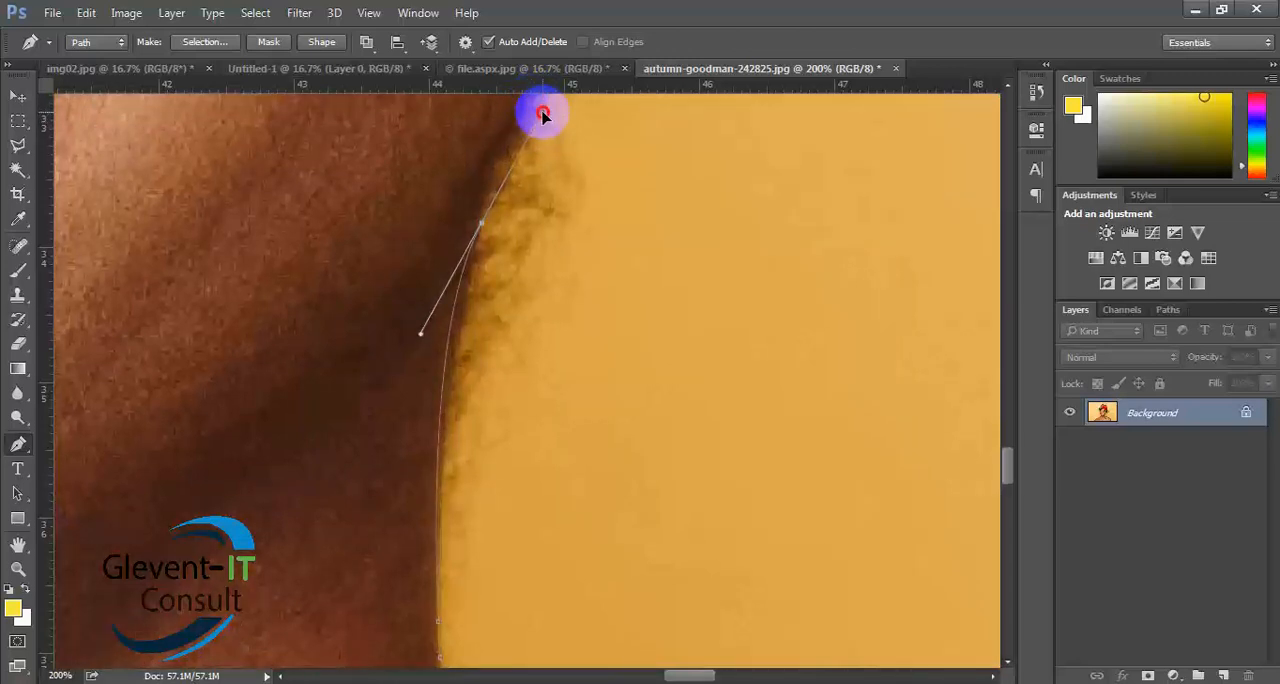
pyautogui.moveTo(542, 112); pyautogui.dragTo(542, 113)
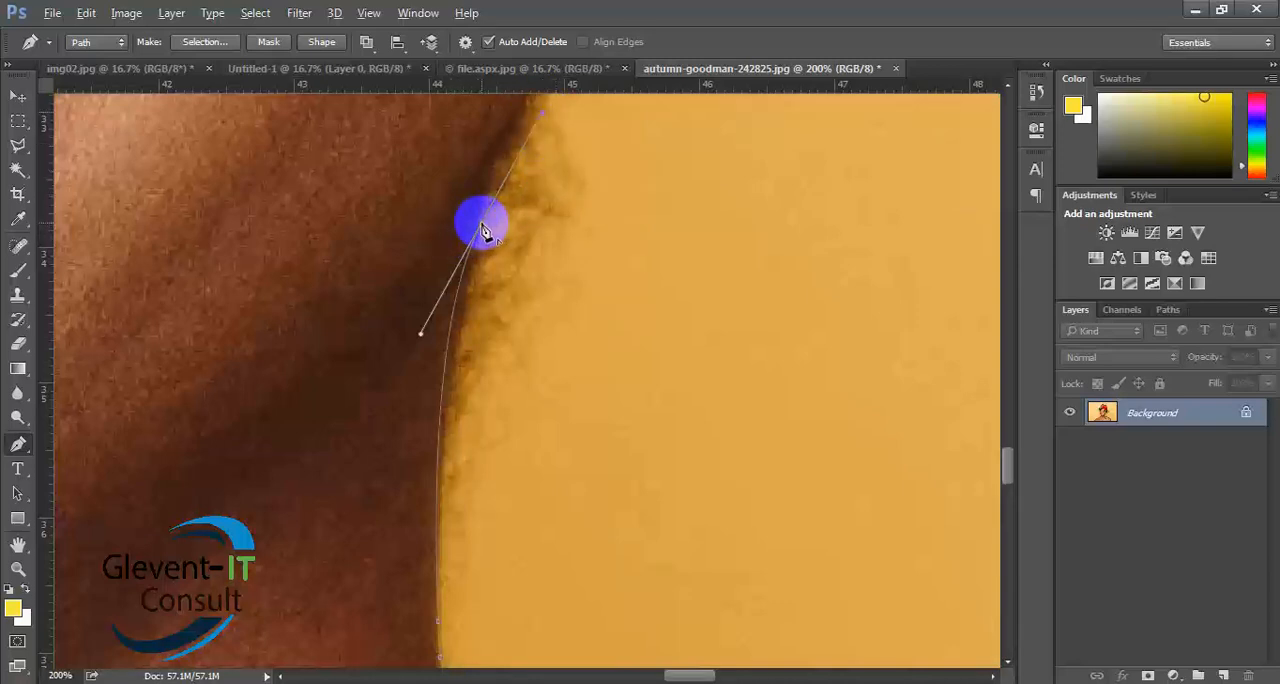
# - Add a curved anchor point higher on the jaw edge above the fine hairs, align its handles with the skin, and remove its leading handle
pyautogui.scroll(3, 529, 291)
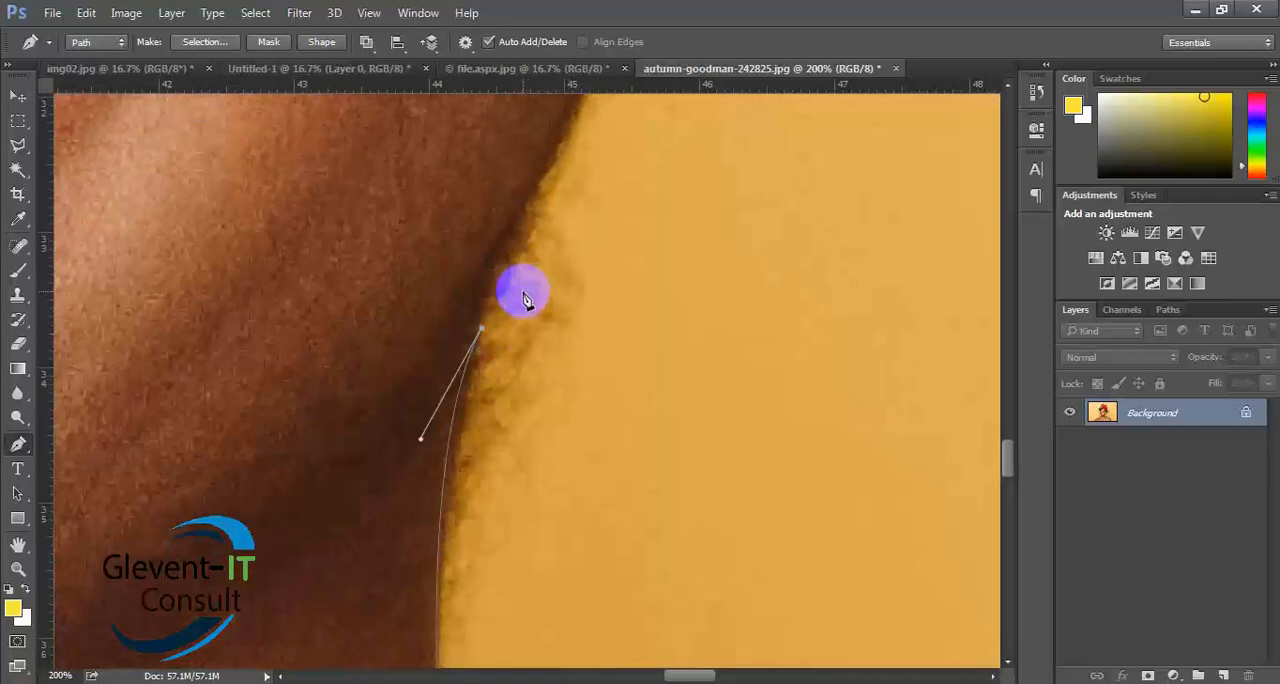
pyautogui.scroll(1, 540, 278)
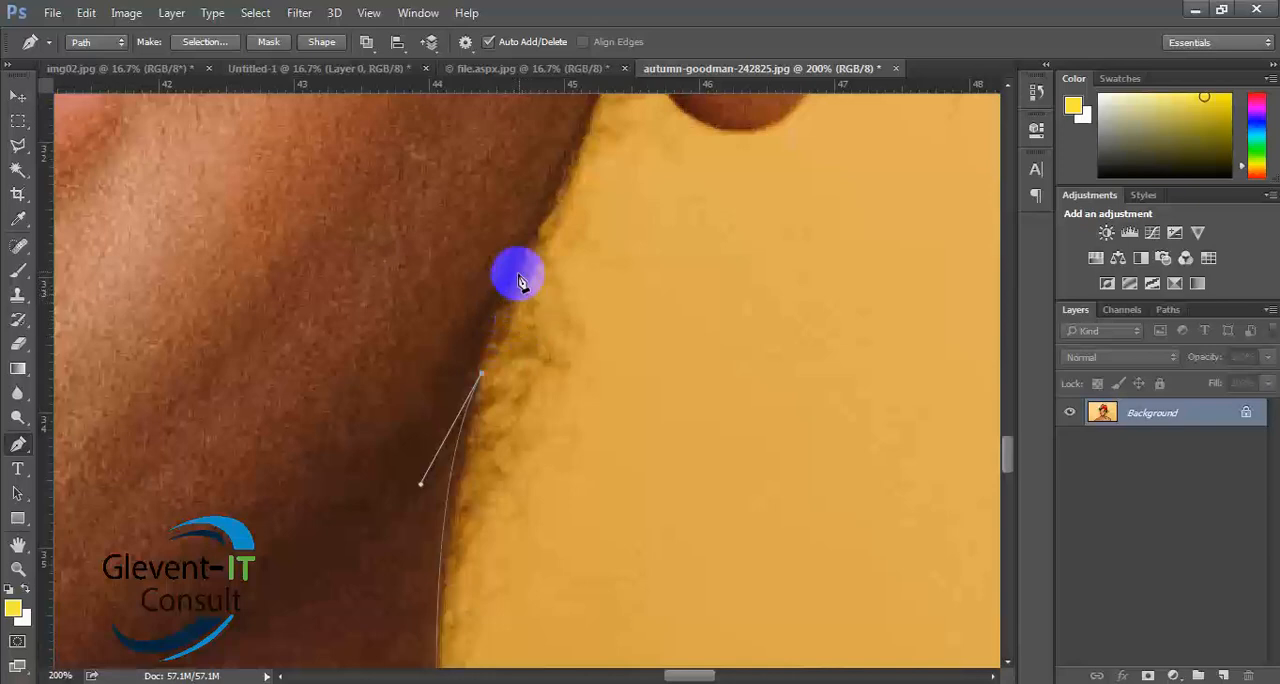
pyautogui.moveTo(527, 251); pyautogui.dragTo(573, 145)
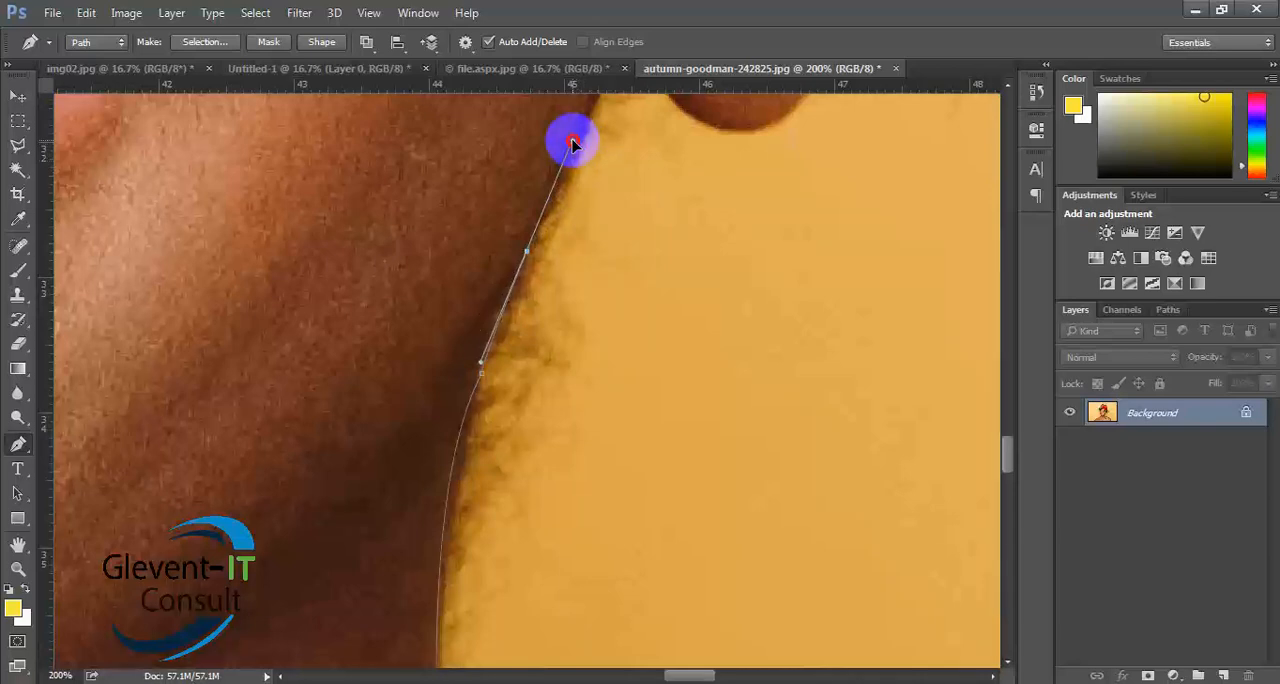
pyautogui.moveTo(572, 143); pyautogui.dragTo(572, 143)
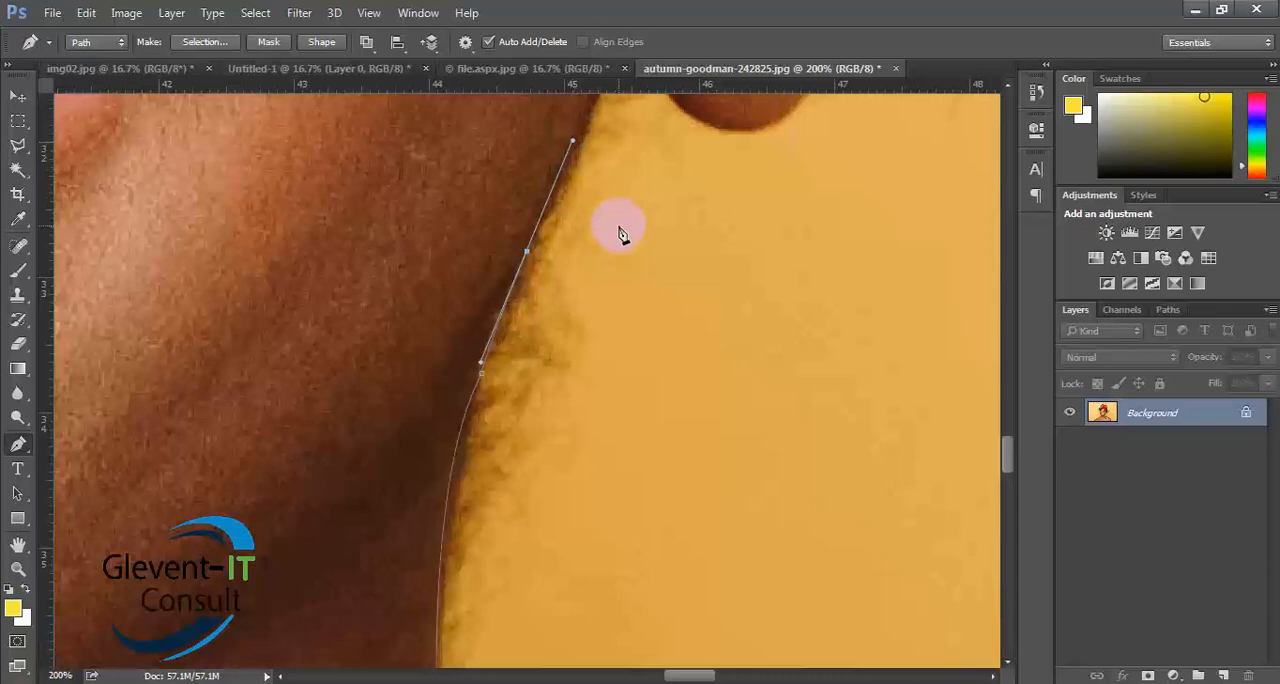
pyautogui.keyDown('alt'); pyautogui.click(527, 251); pyautogui.keyUp('alt')
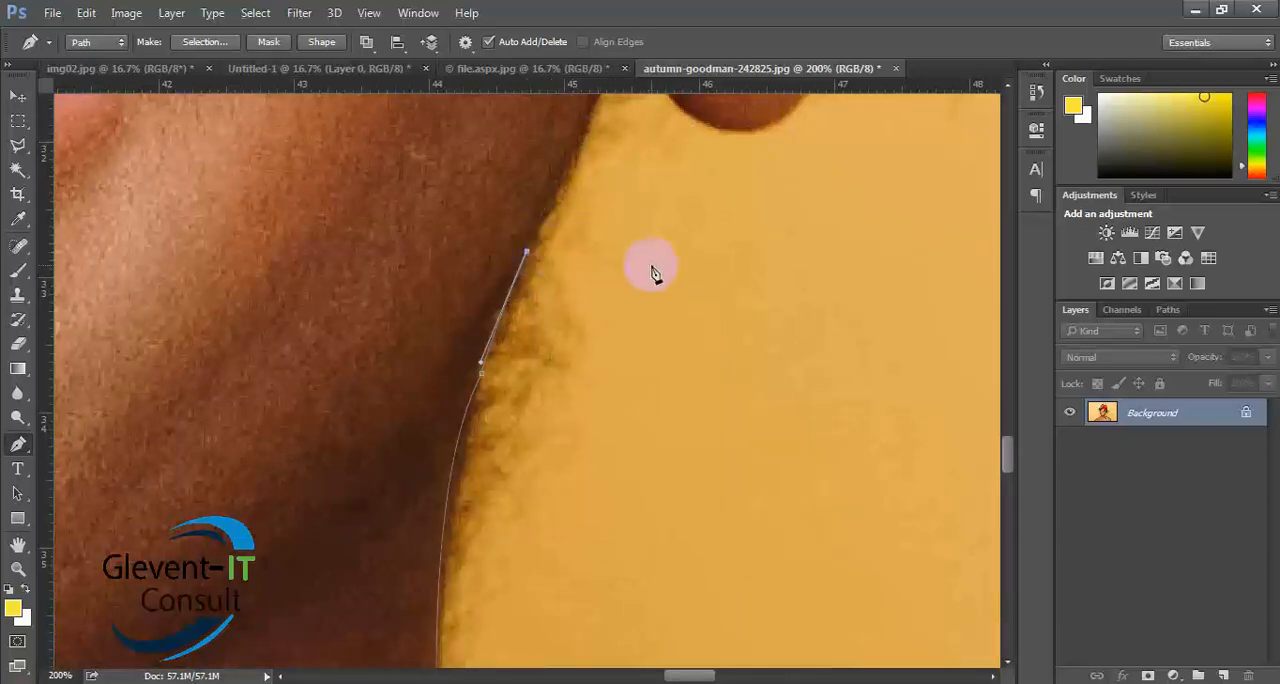
# - Place a curved anchor point with short handles just before the notch between jaw and earlobe, and remove its leading handle
pyautogui.scroll(3, 651, 266)
pyautogui.moveTo(638, 212); pyautogui.dragTo(640, 187)
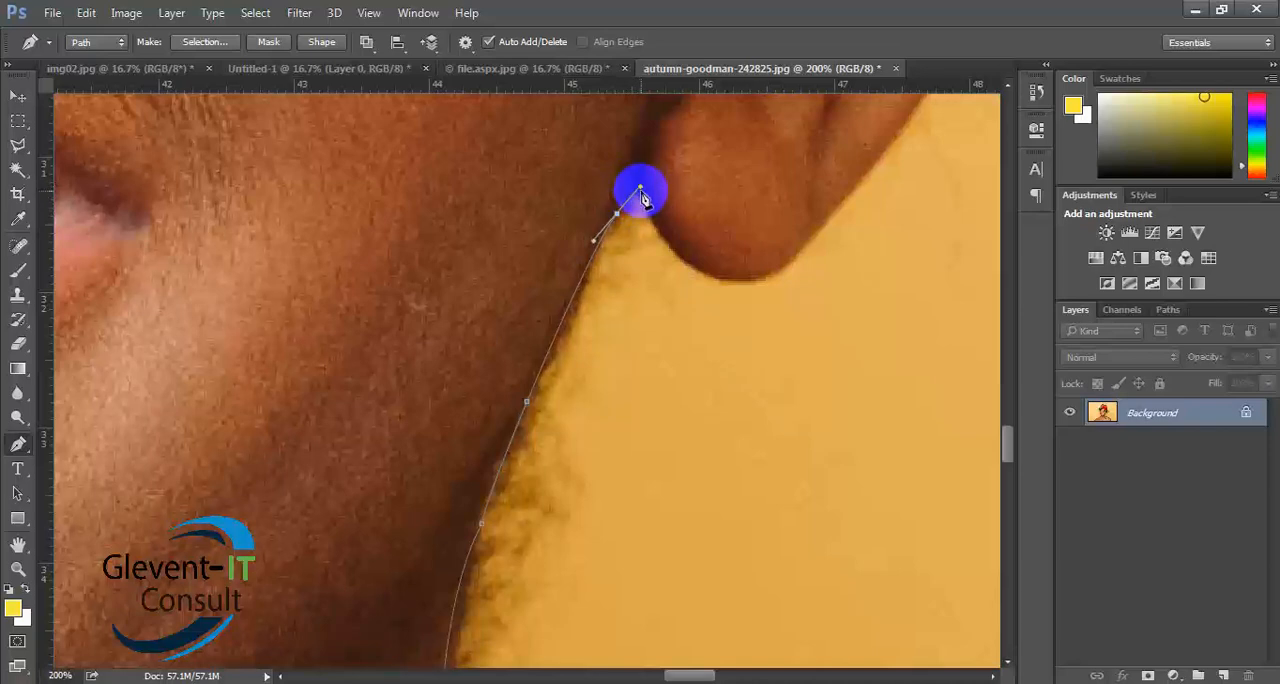
pyautogui.keyDown('alt'); pyautogui.click(618, 214); pyautogui.keyUp('alt')
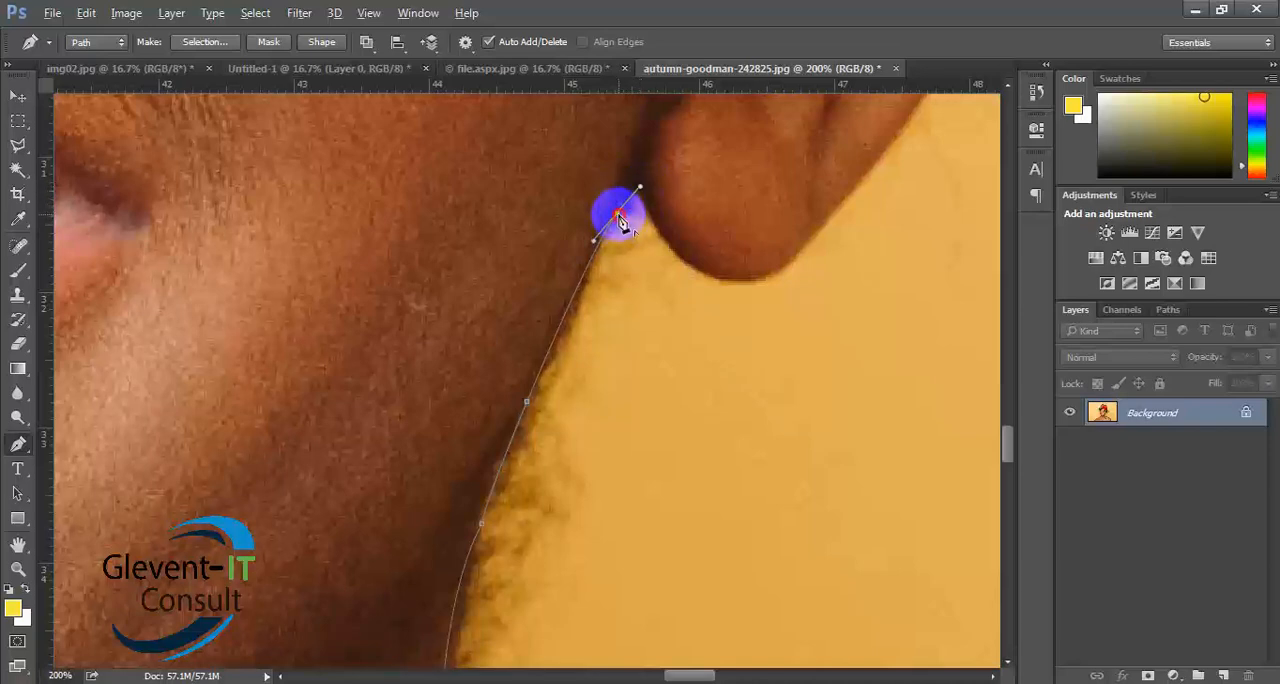
pyautogui.moveTo(649, 207); pyautogui.dragTo(665, 236)
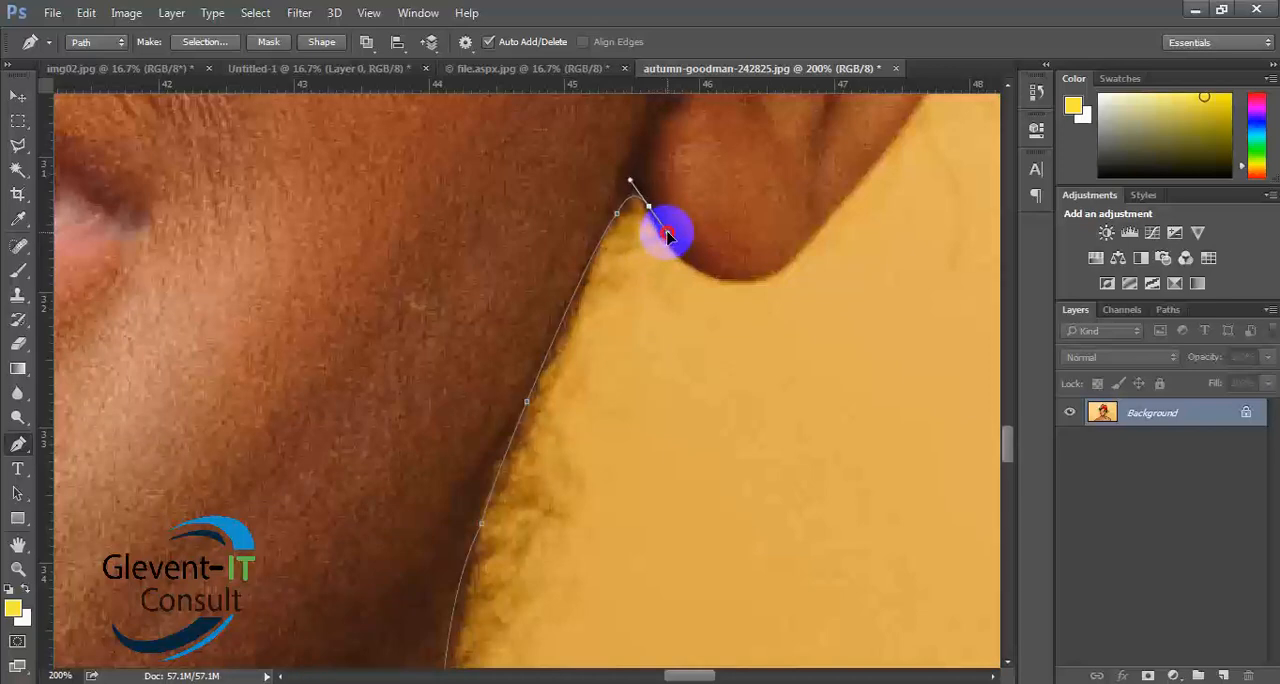
pyautogui.moveTo(668, 235); pyautogui.dragTo(666, 236)
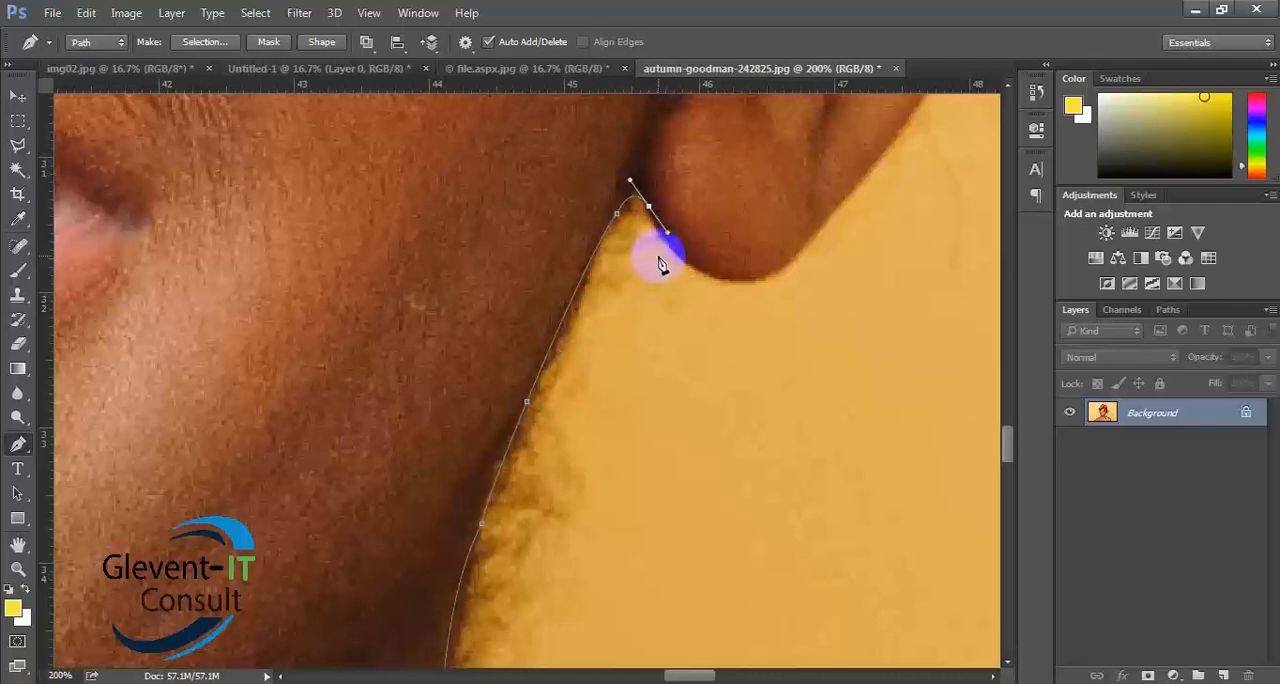
pyautogui.hotkey('ctrl', 'z')
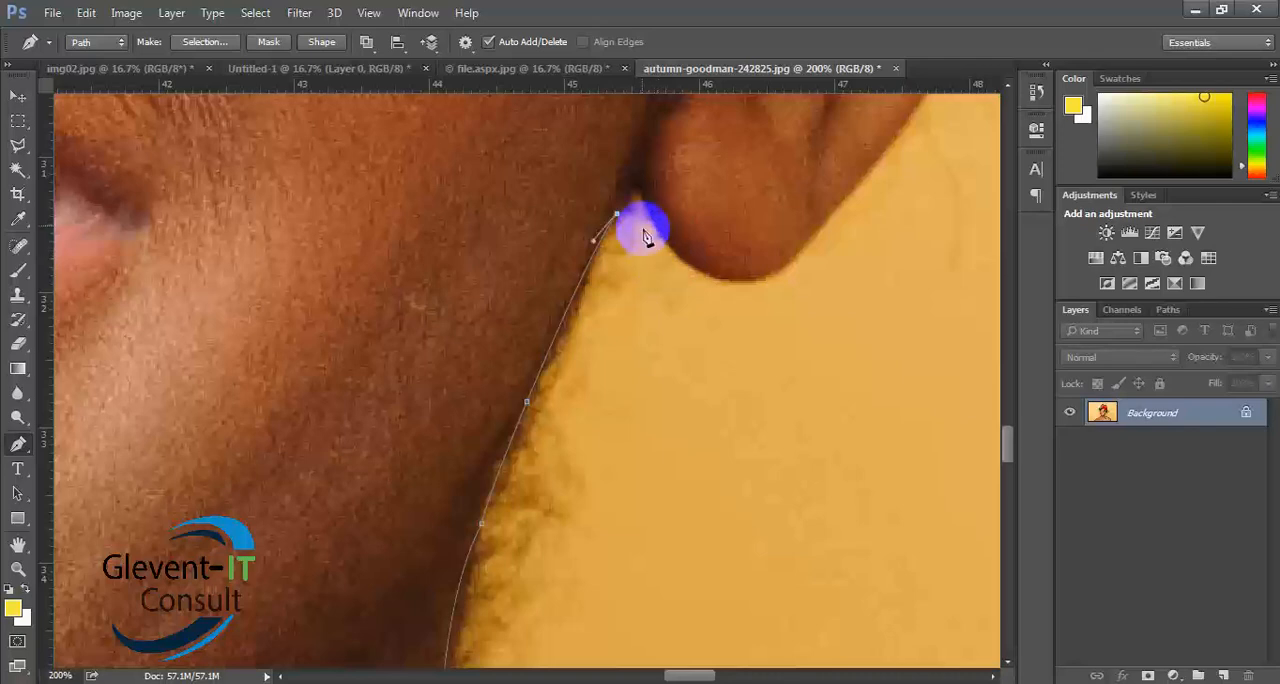
# - Round the notch between jaw and earlobe with closely spaced anchor points, and curve the path around the bottom of the earlobe
pyautogui.click(622, 206)
pyautogui.moveTo(646, 204); pyautogui.dragTo(660, 235)
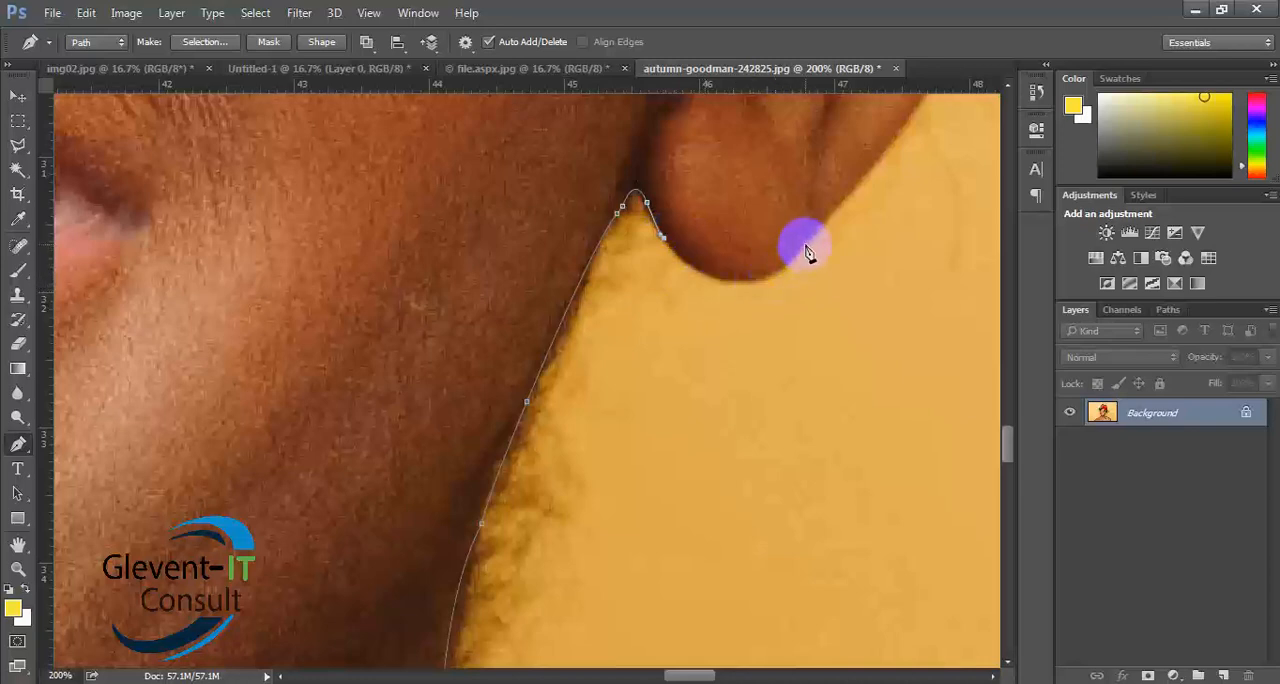
pyautogui.moveTo(807, 247); pyautogui.dragTo(888, 158)
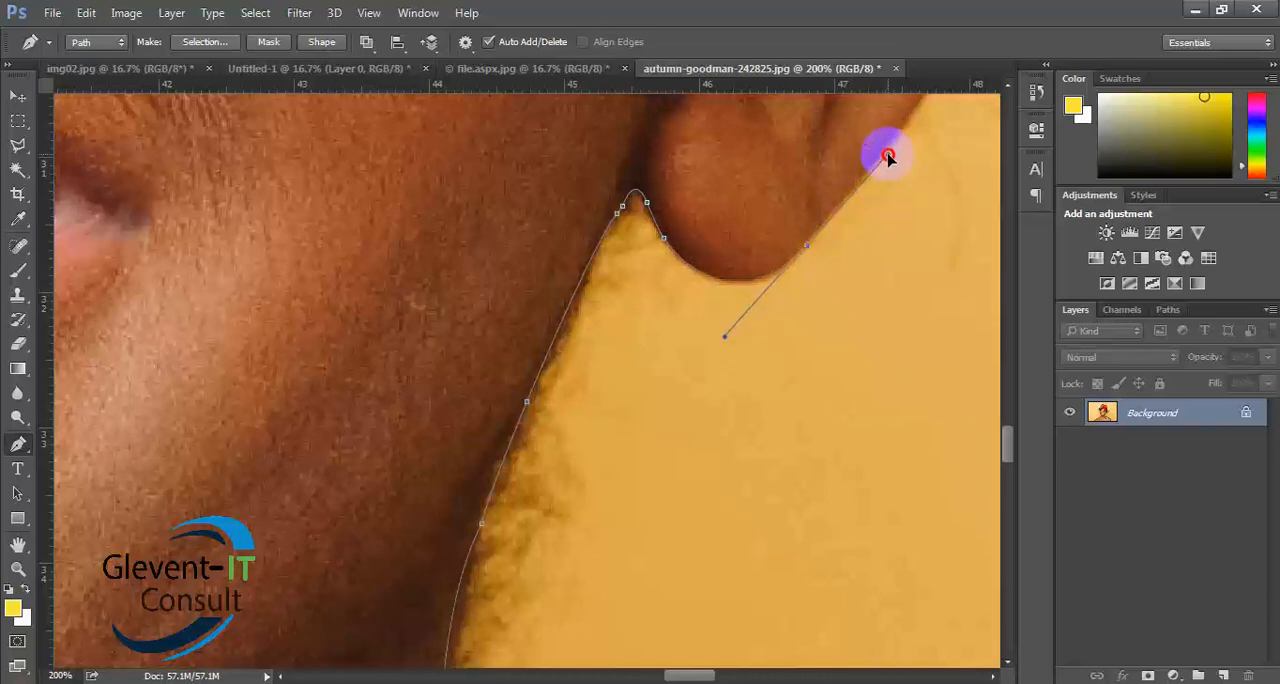
pyautogui.moveTo(888, 157); pyautogui.dragTo(885, 159)
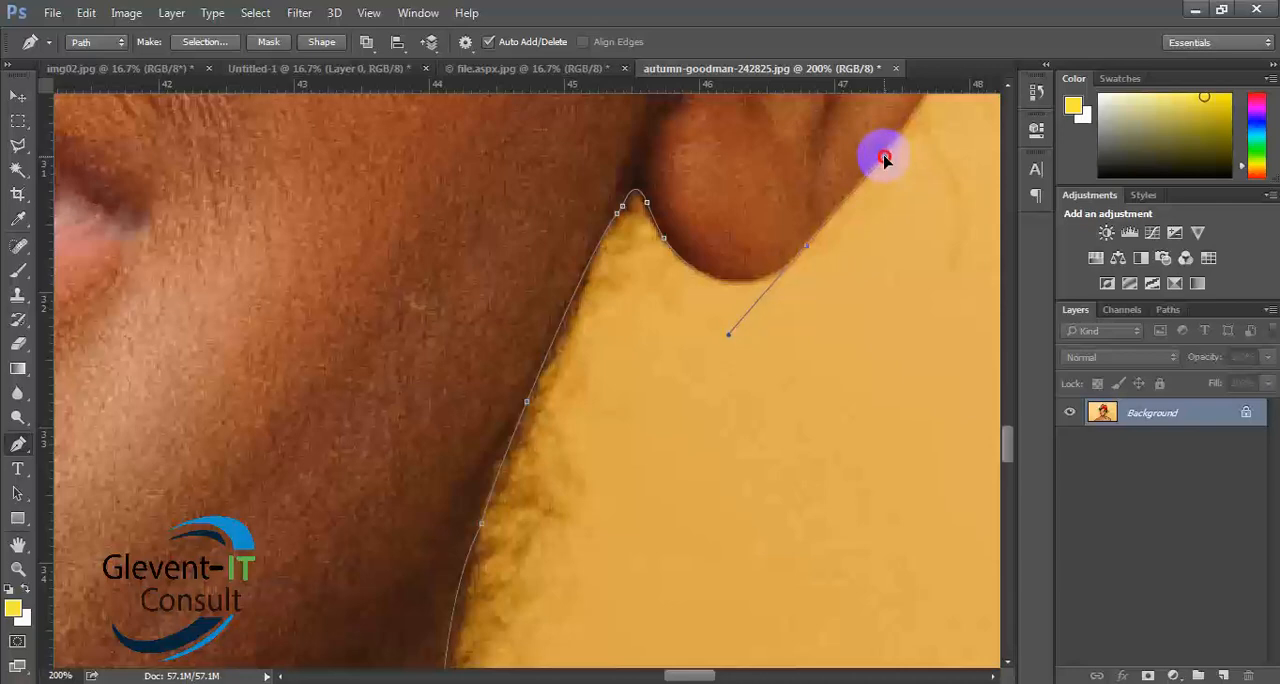
pyautogui.click(884, 158)
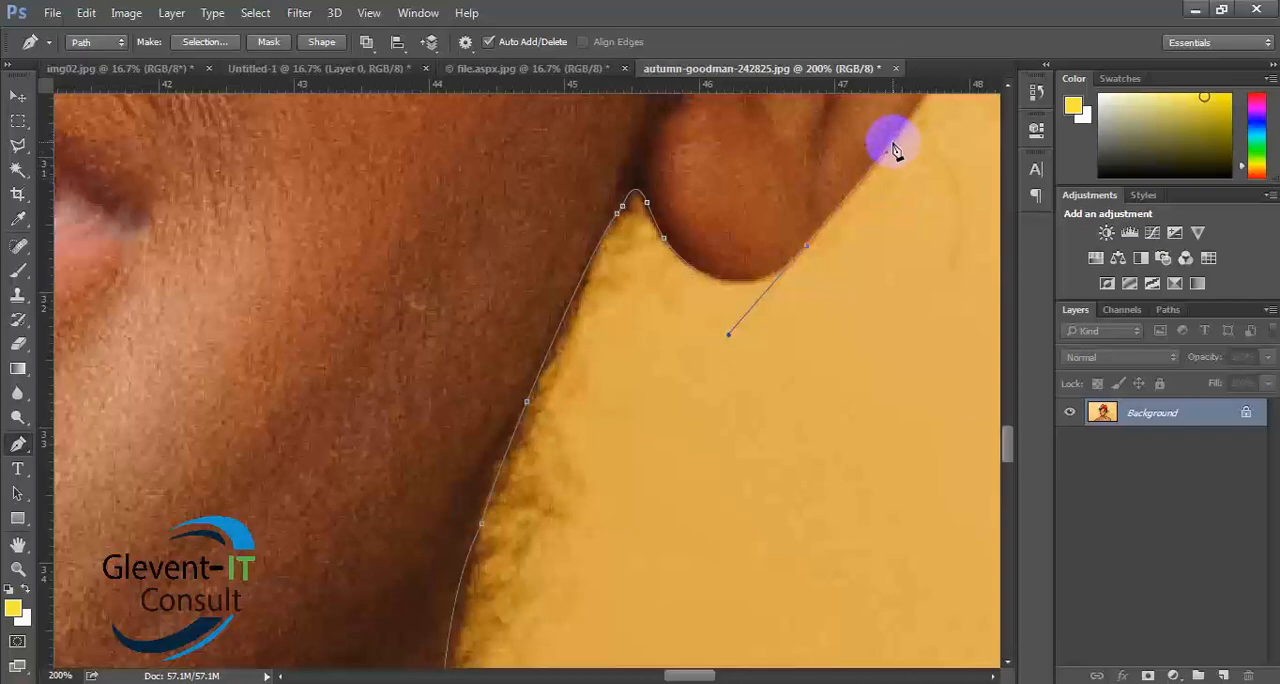
# - Extend the path up the ear's outer edge with a curved anchor point below the dark gap, and remove its leading handle
pyautogui.scroll(3, 918, 232)
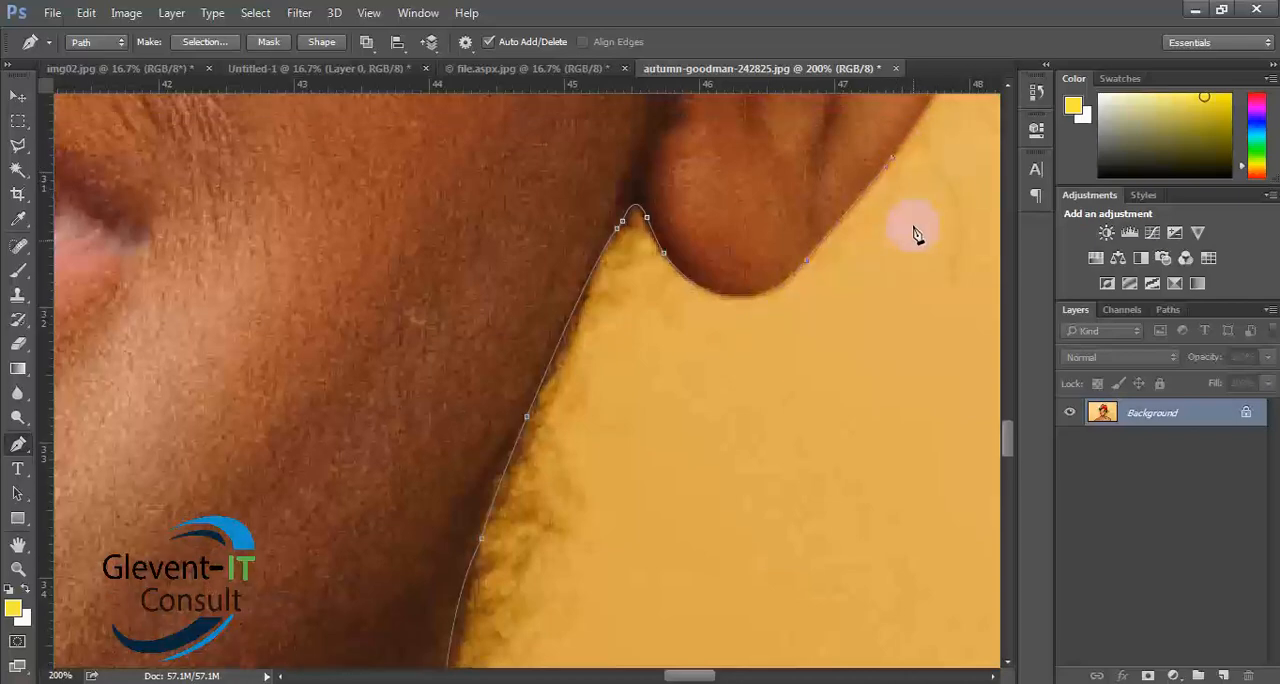
pyautogui.moveTo(851, 270); pyautogui.dragTo(557, 429)
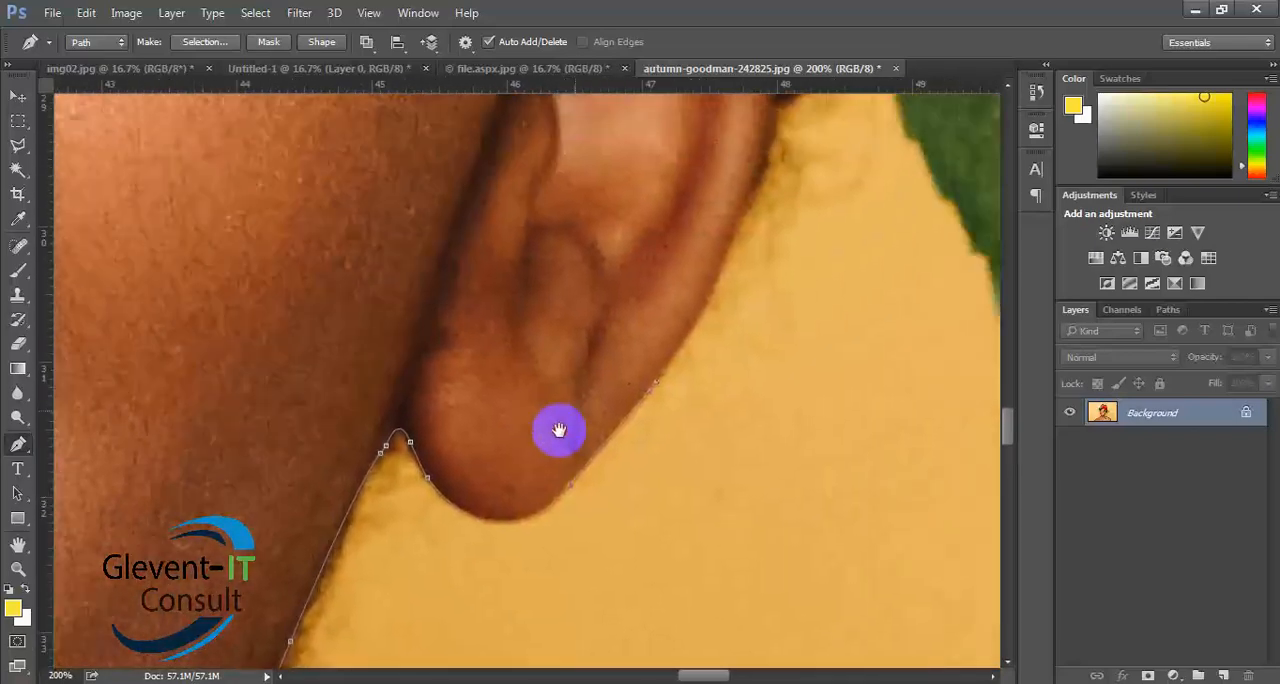
pyautogui.moveTo(649, 323); pyautogui.dragTo(587, 407)
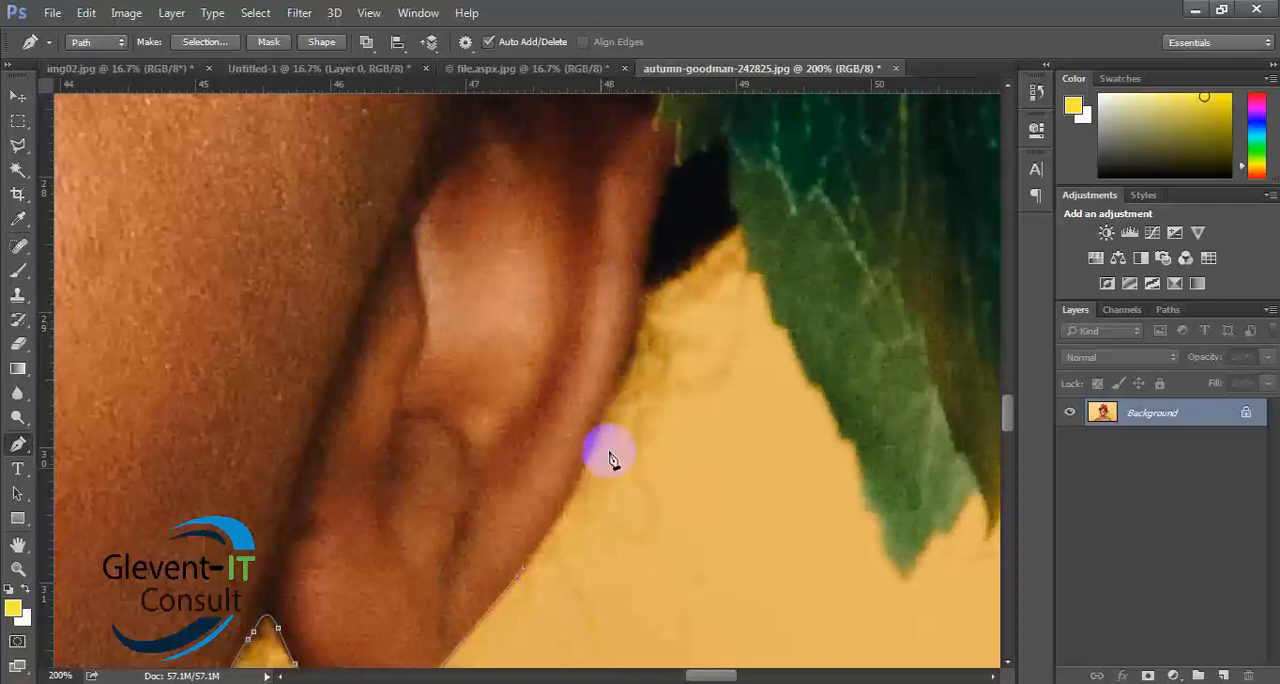
pyautogui.click(622, 361)
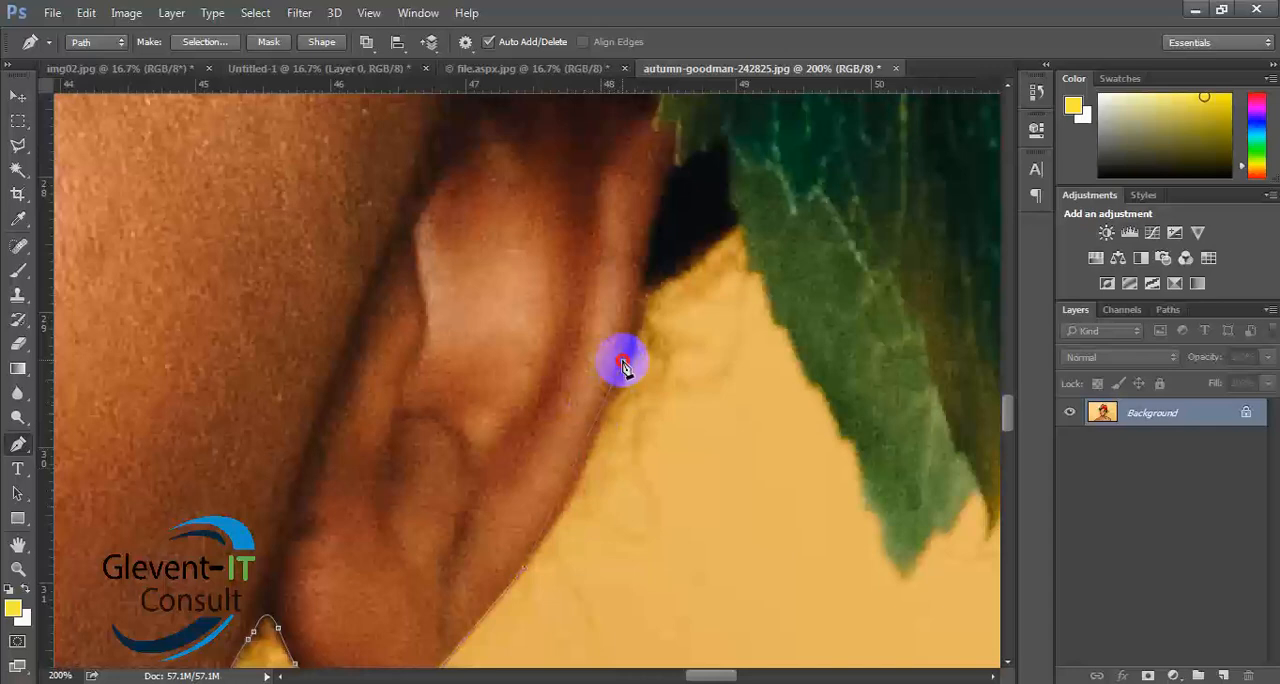
pyautogui.moveTo(622, 361); pyautogui.dragTo(643, 307)
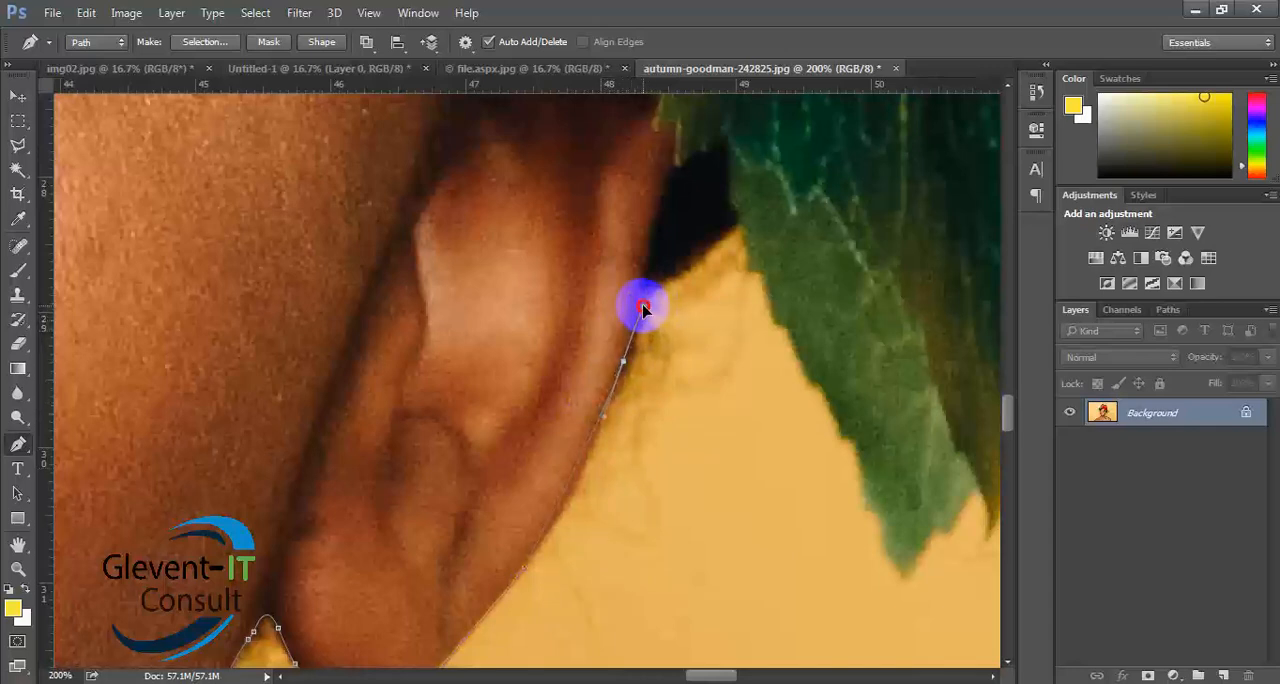
pyautogui.moveTo(643, 307); pyautogui.dragTo(653, 257)
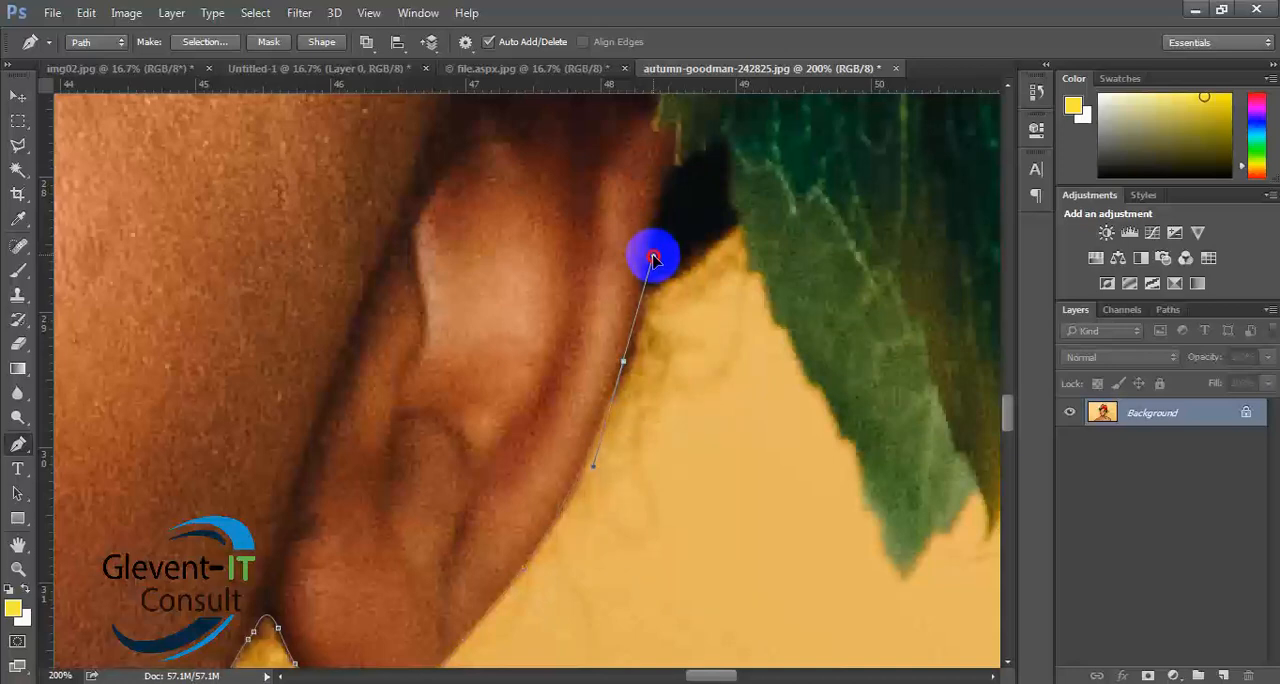
pyautogui.moveTo(653, 259); pyautogui.dragTo(656, 261)
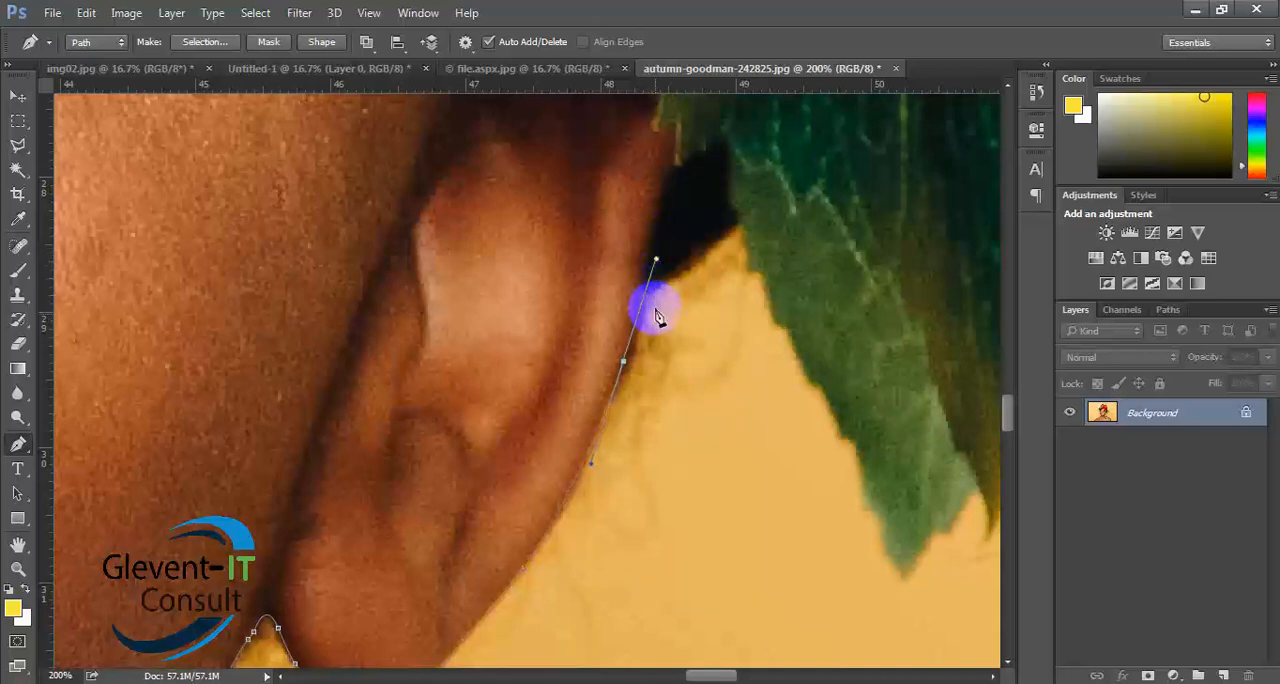
pyautogui.keyDown('alt'); pyautogui.click(624, 362); pyautogui.keyUp('alt')
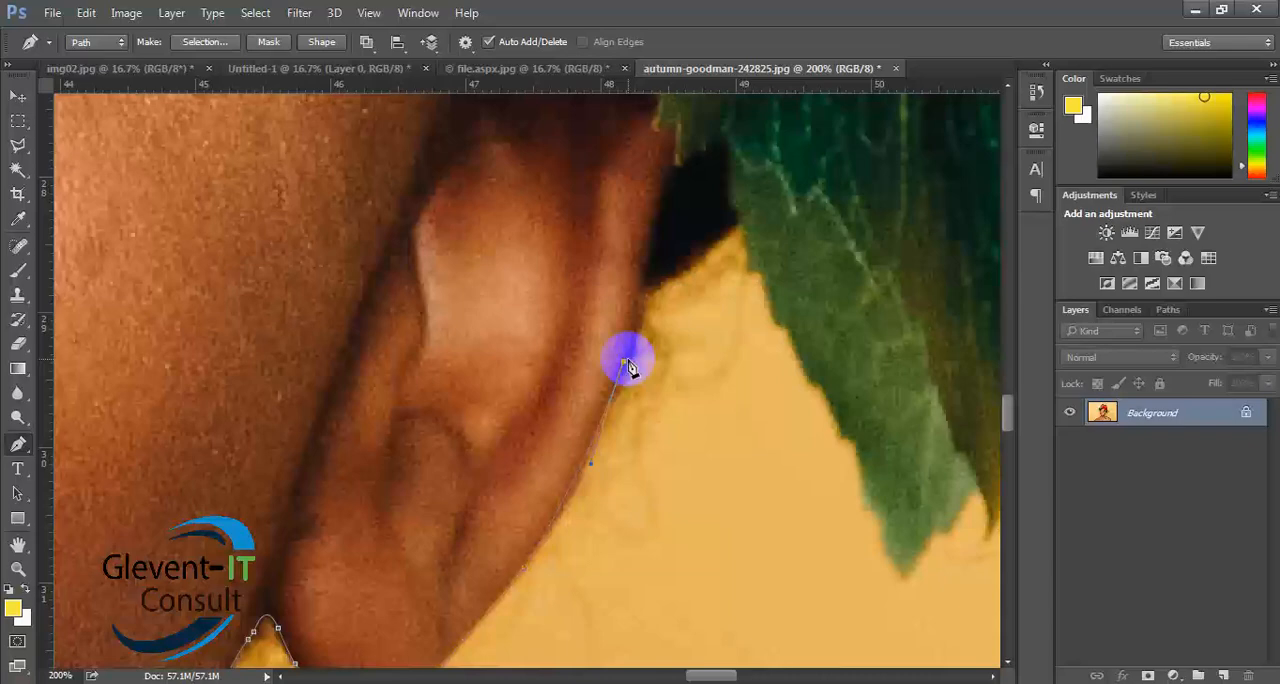
# - Curve the path along the upper ear to an anchor point where it meets the leaf, and remove the point's leading handle
pyautogui.moveTo(627, 358); pyautogui.dragTo(491, 509)
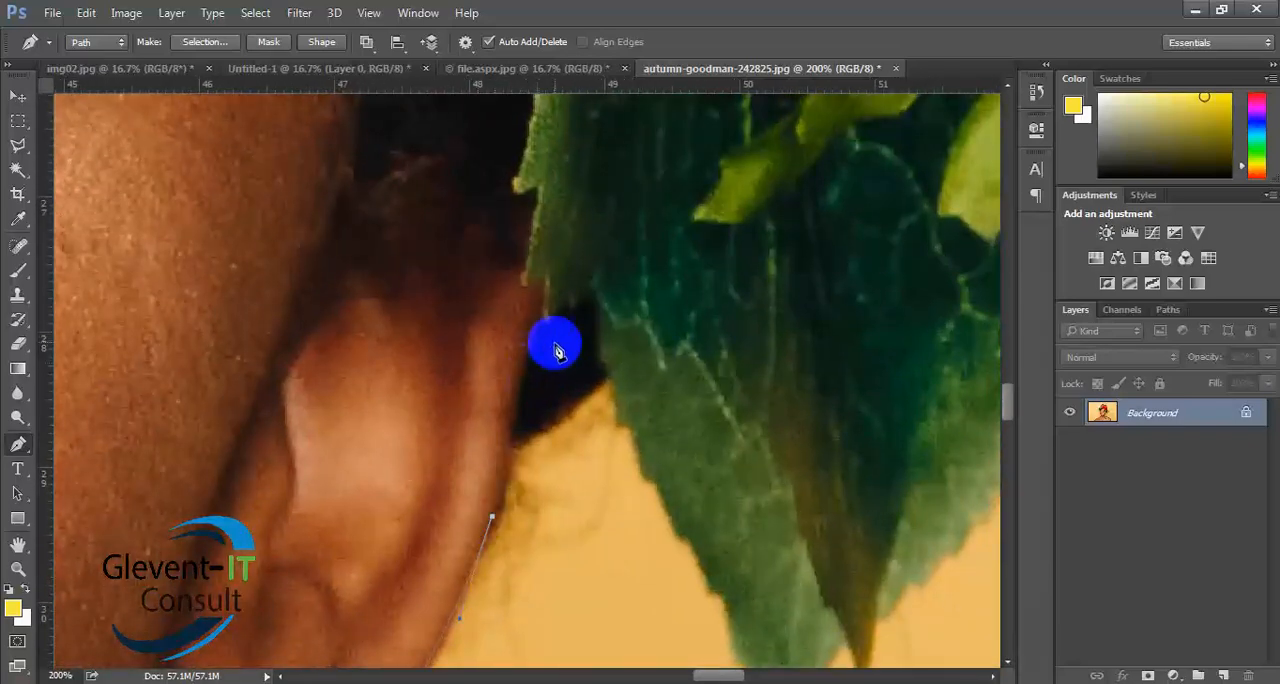
pyautogui.moveTo(541, 320); pyautogui.dragTo(569, 290)
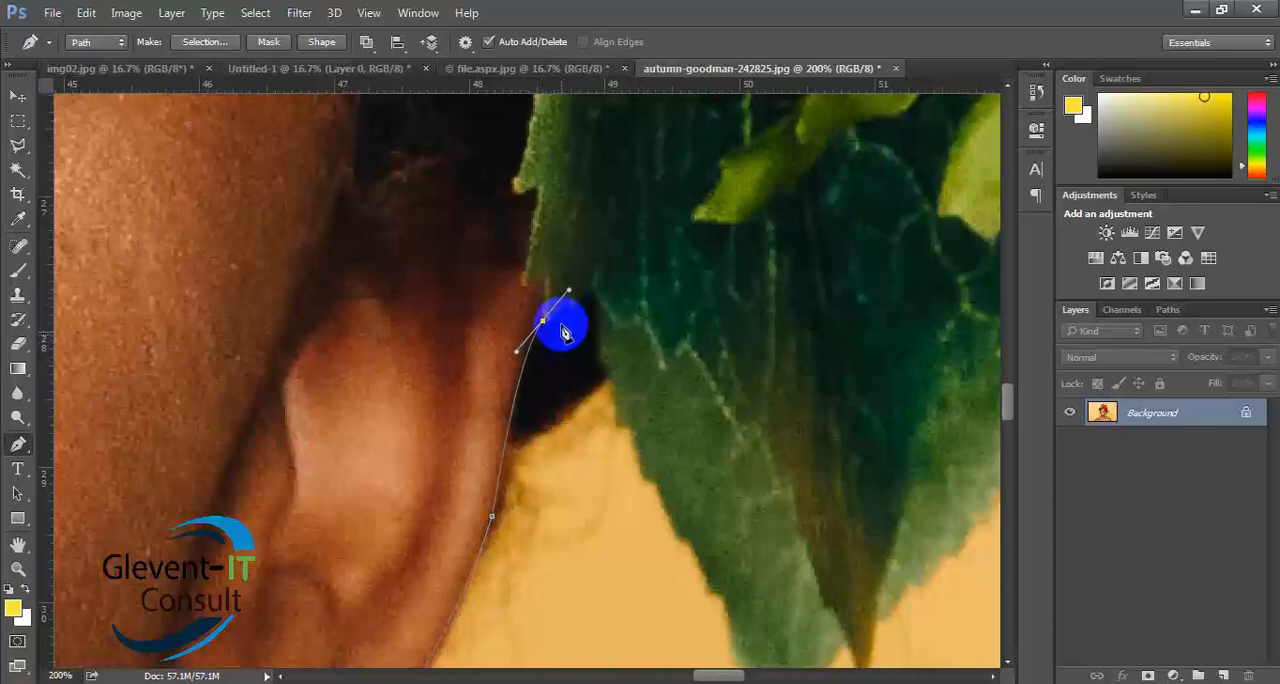
pyautogui.click(546, 317)
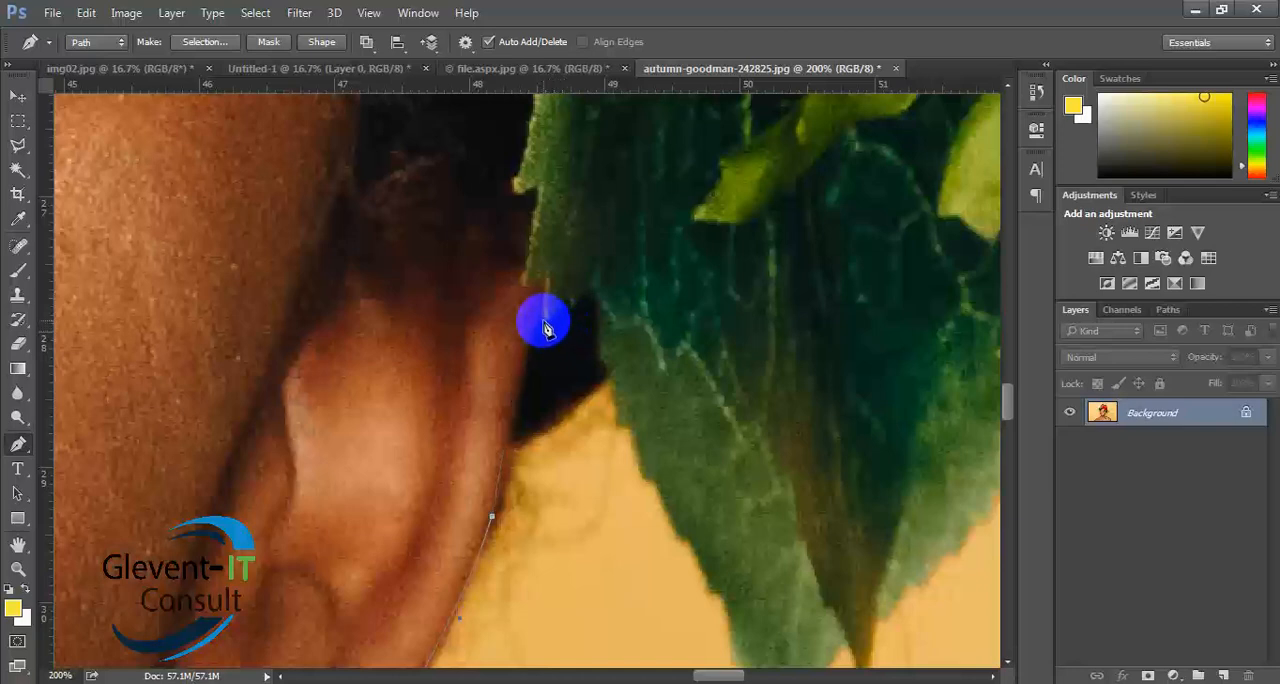
pyautogui.moveTo(543, 322); pyautogui.dragTo(579, 283)
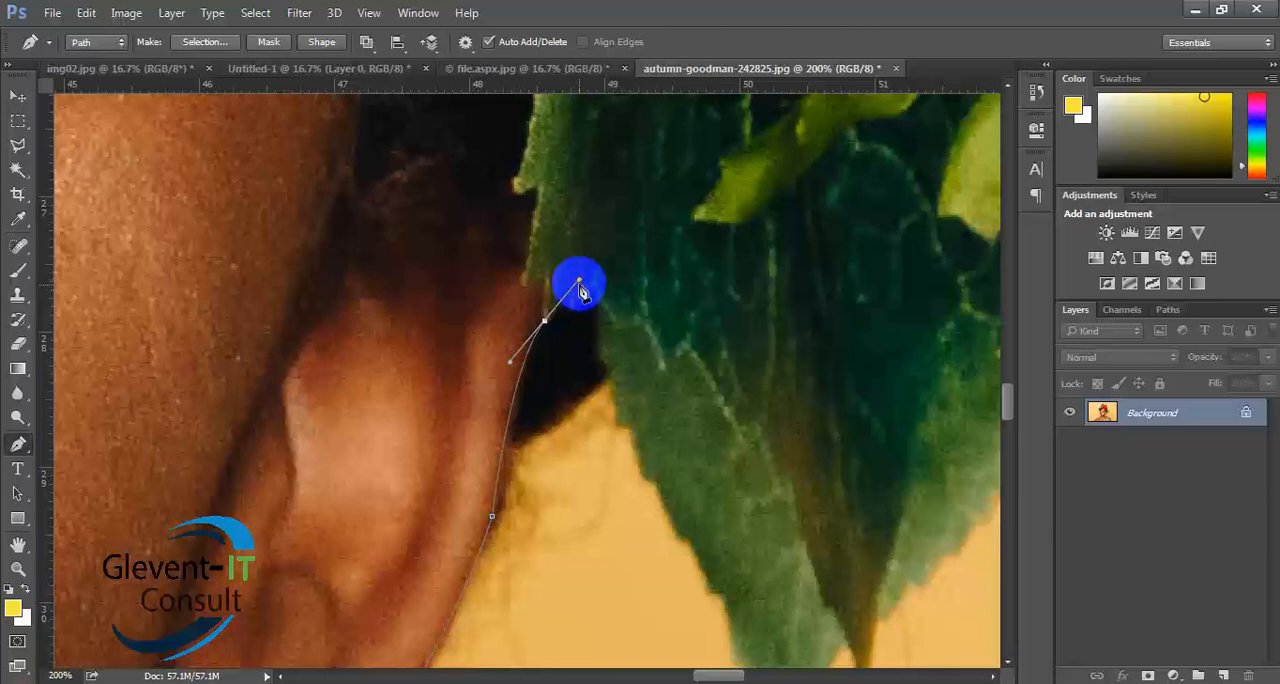
pyautogui.keyDown('alt'); pyautogui.click(545, 320); pyautogui.keyUp('alt')
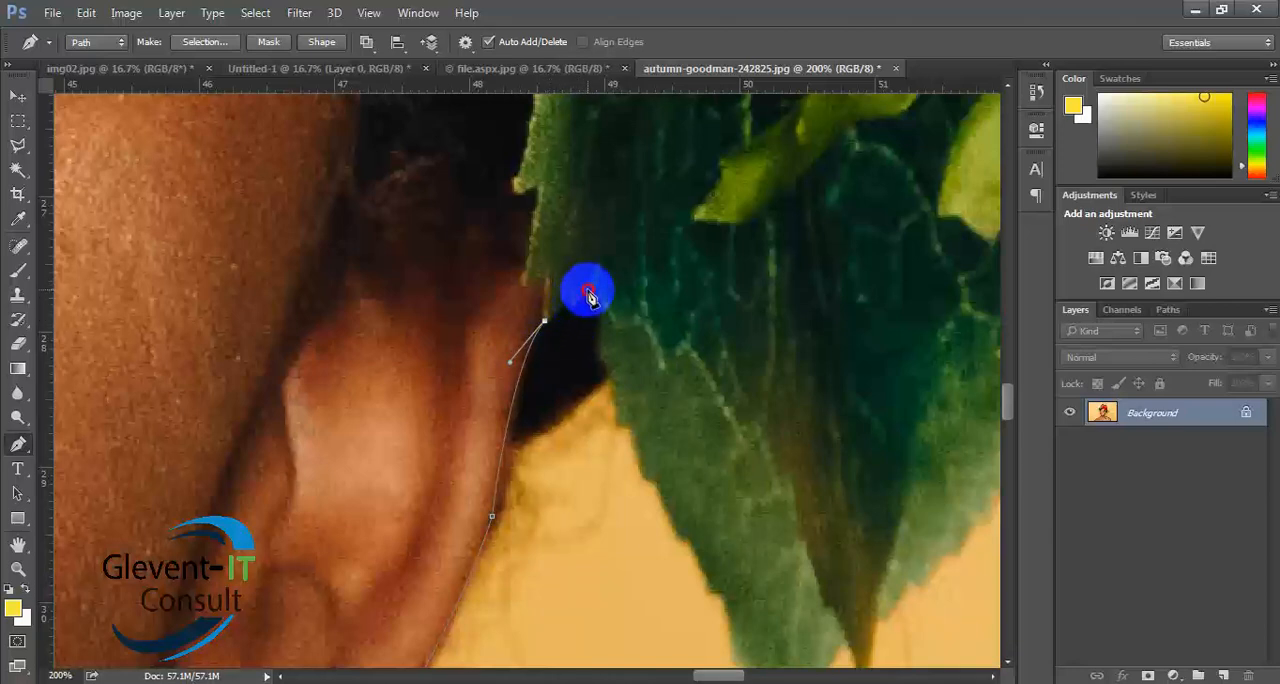
pyautogui.scroll(-2, 700, 409)
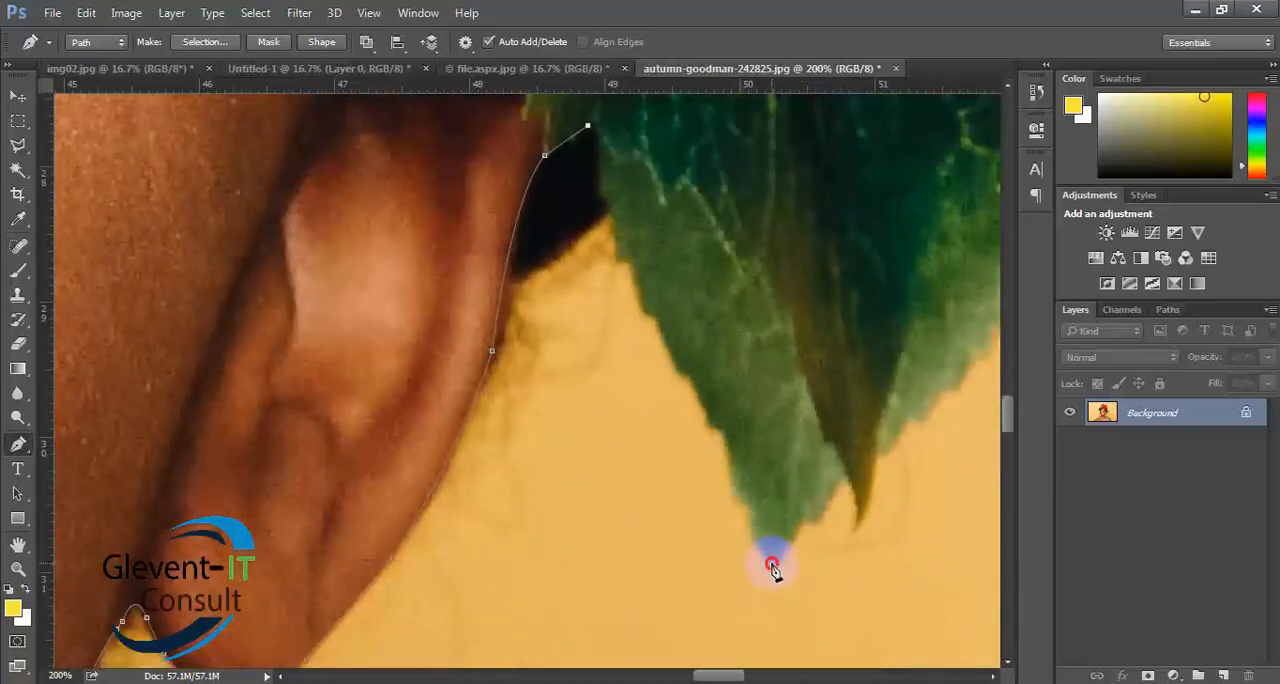
pyautogui.moveTo(773, 566); pyautogui.dragTo(758, 575)
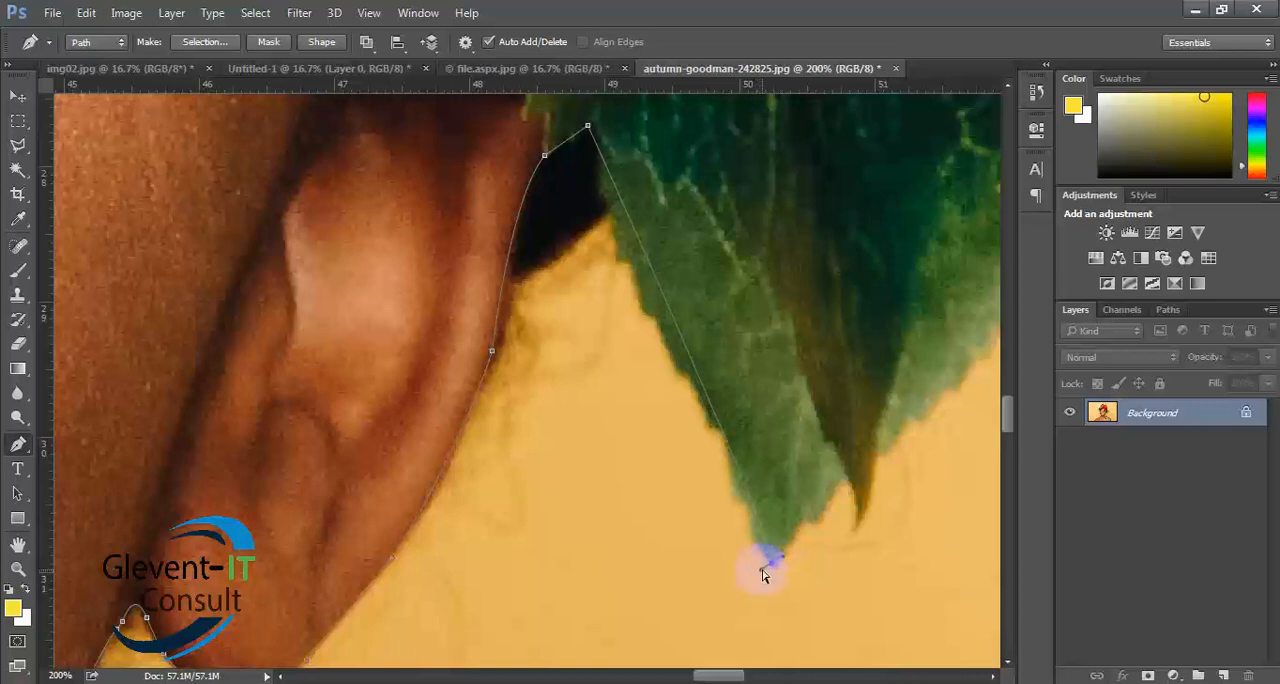
pyautogui.hotkey('ctrl', 'z')
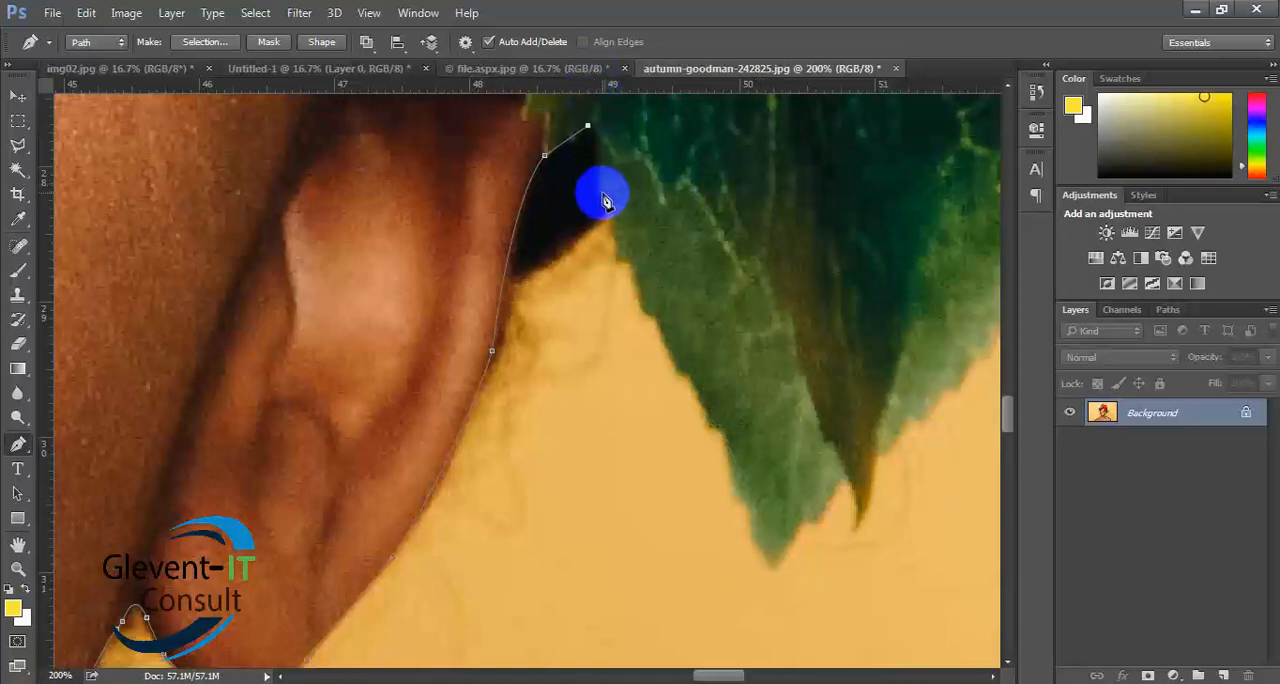
# - Trace the near edge of the green leaf from the dark gap downward, placing anchor points in pairs at its serrations
pyautogui.moveTo(603, 192)
pyautogui.mouseDown()
pyautogui.moveTo(603, 215)
pyautogui.moveTo(598, 200)
pyautogui.mouseUp()
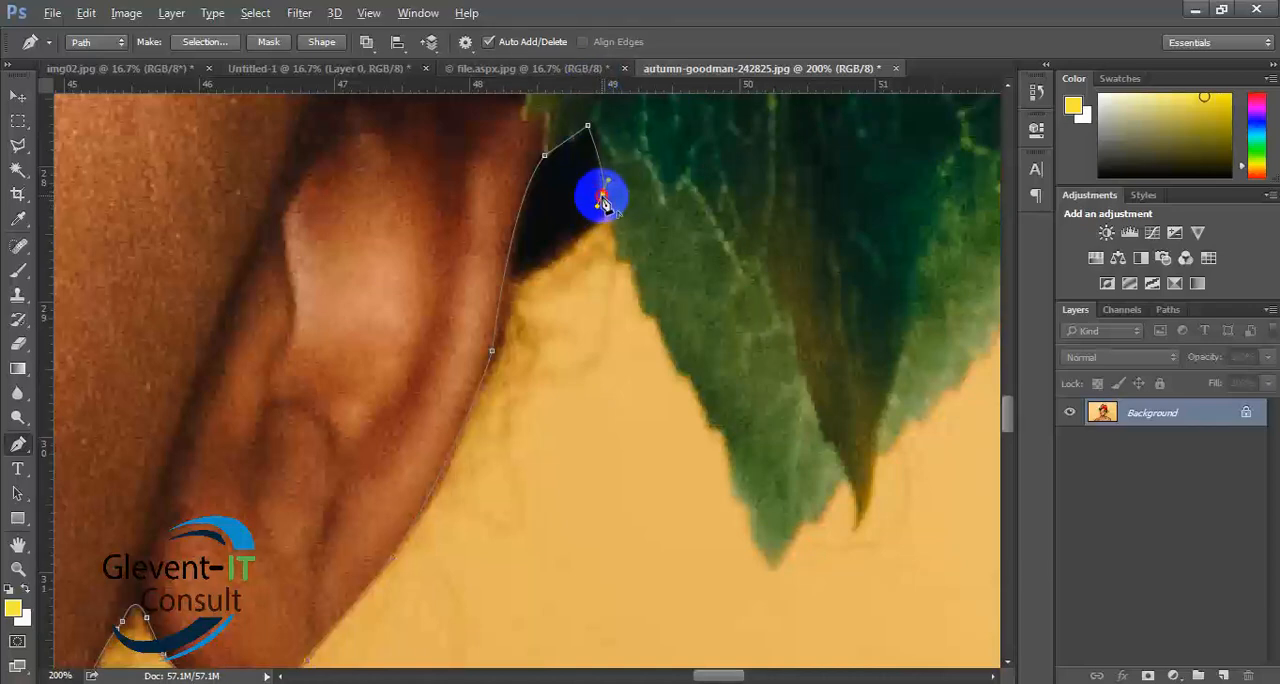
pyautogui.click(619, 260)
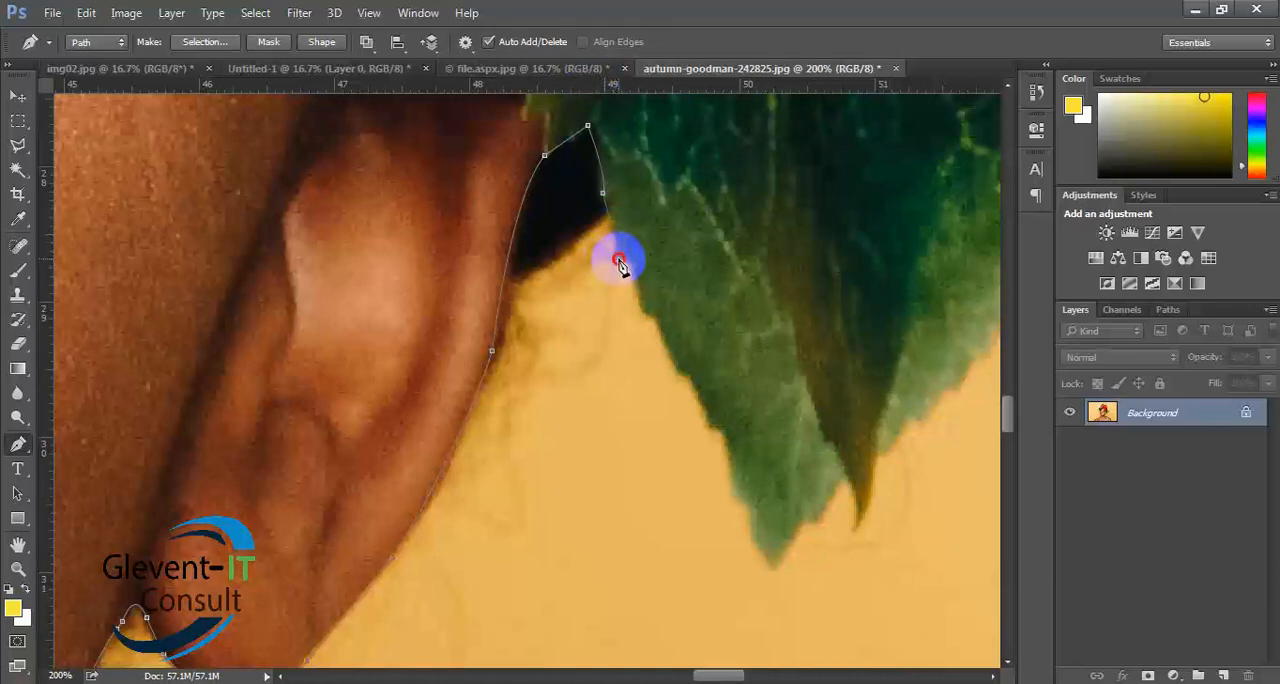
pyautogui.click(633, 264)
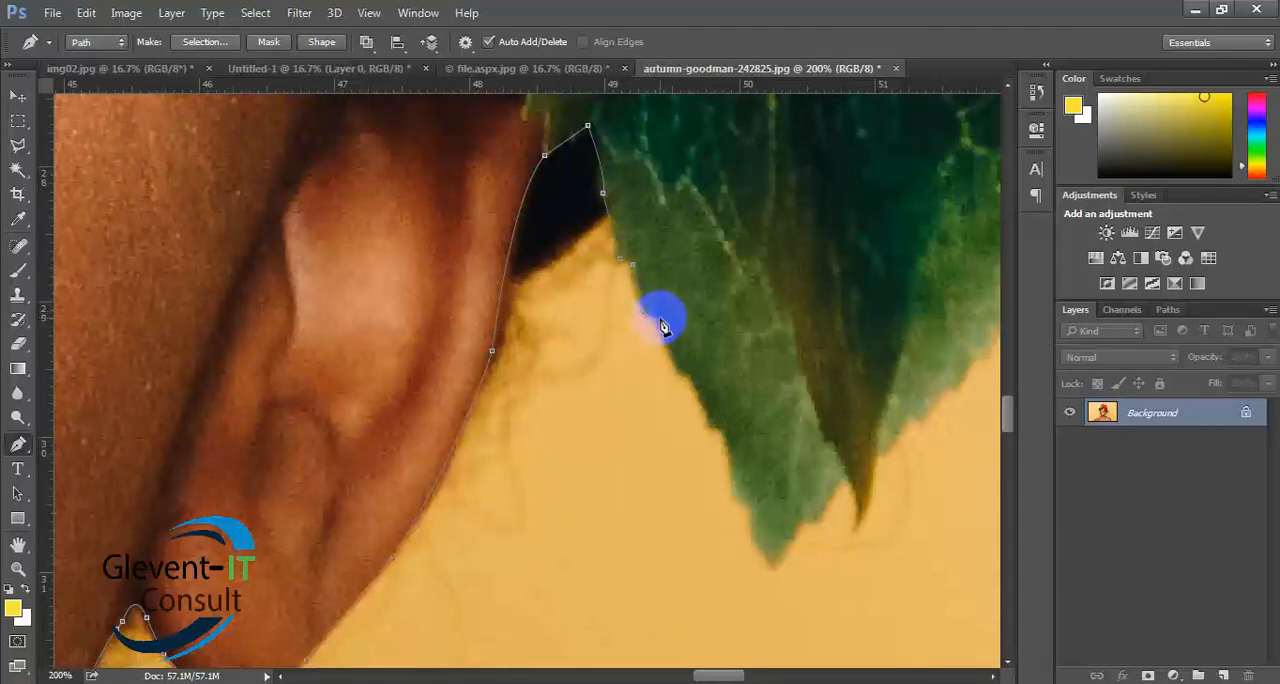
pyautogui.click(659, 319)
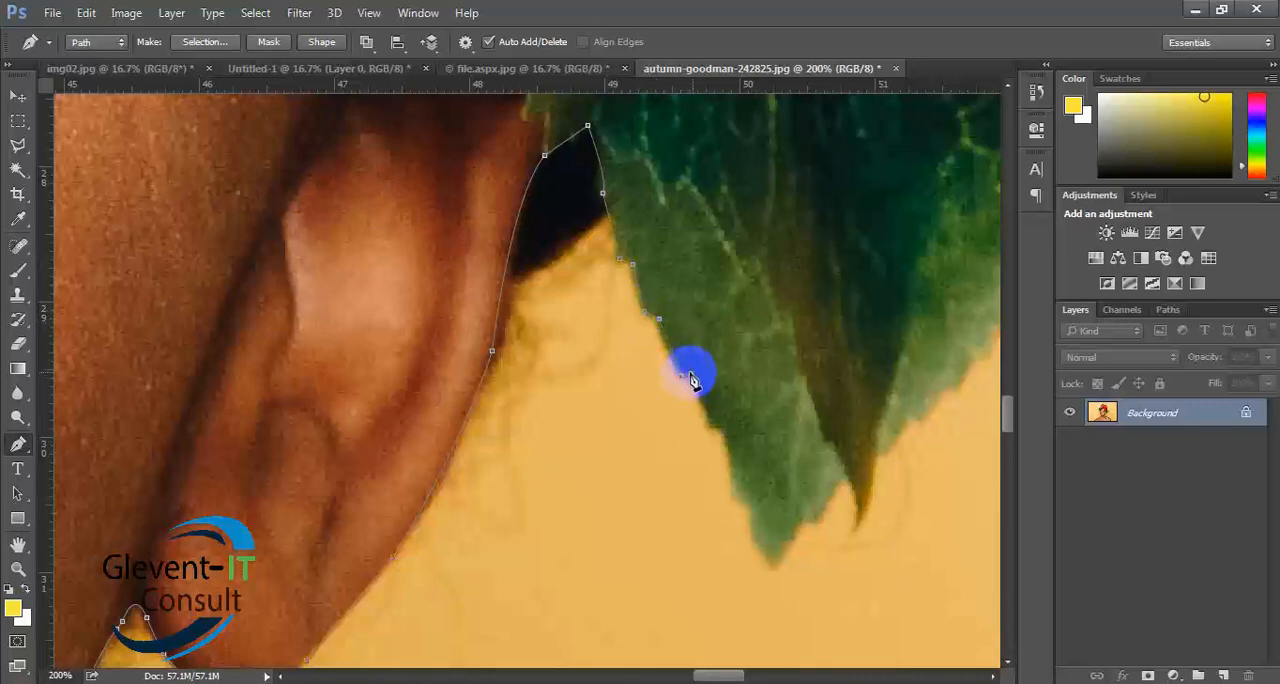
pyautogui.click(691, 373)
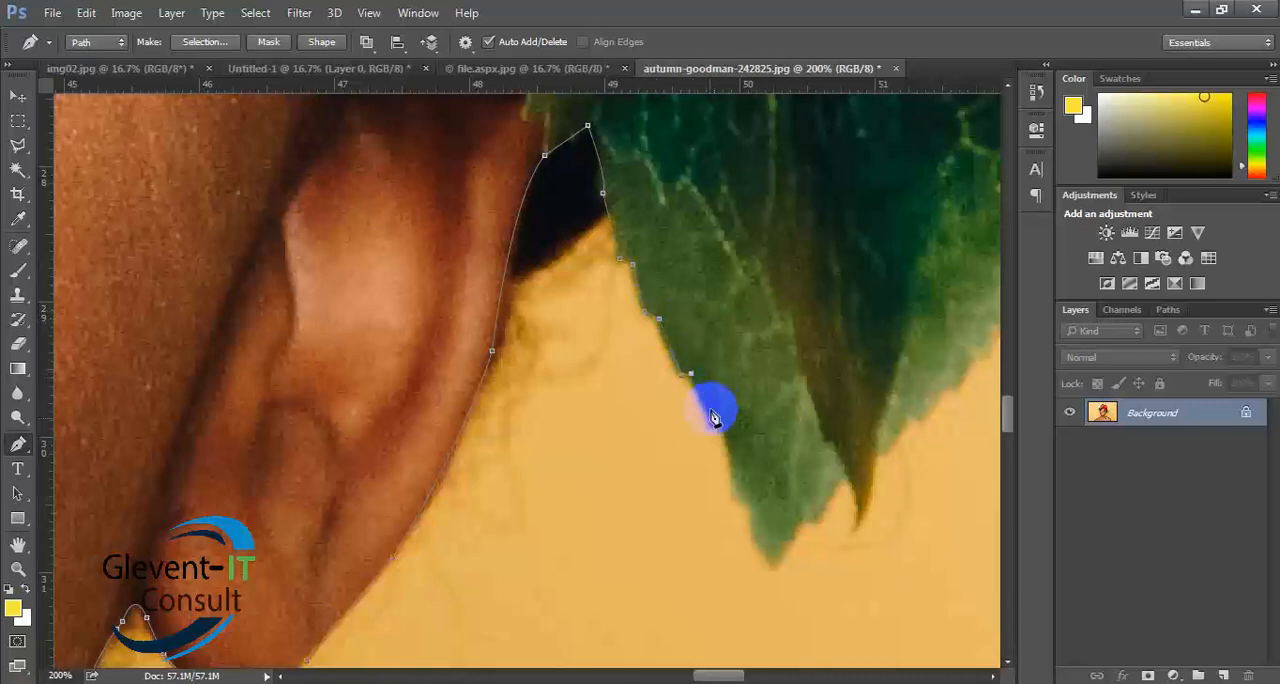
# - Extend the path to the leaf's lower tip with a curved anchor point, and remove its leading handle
pyautogui.click(777, 557)
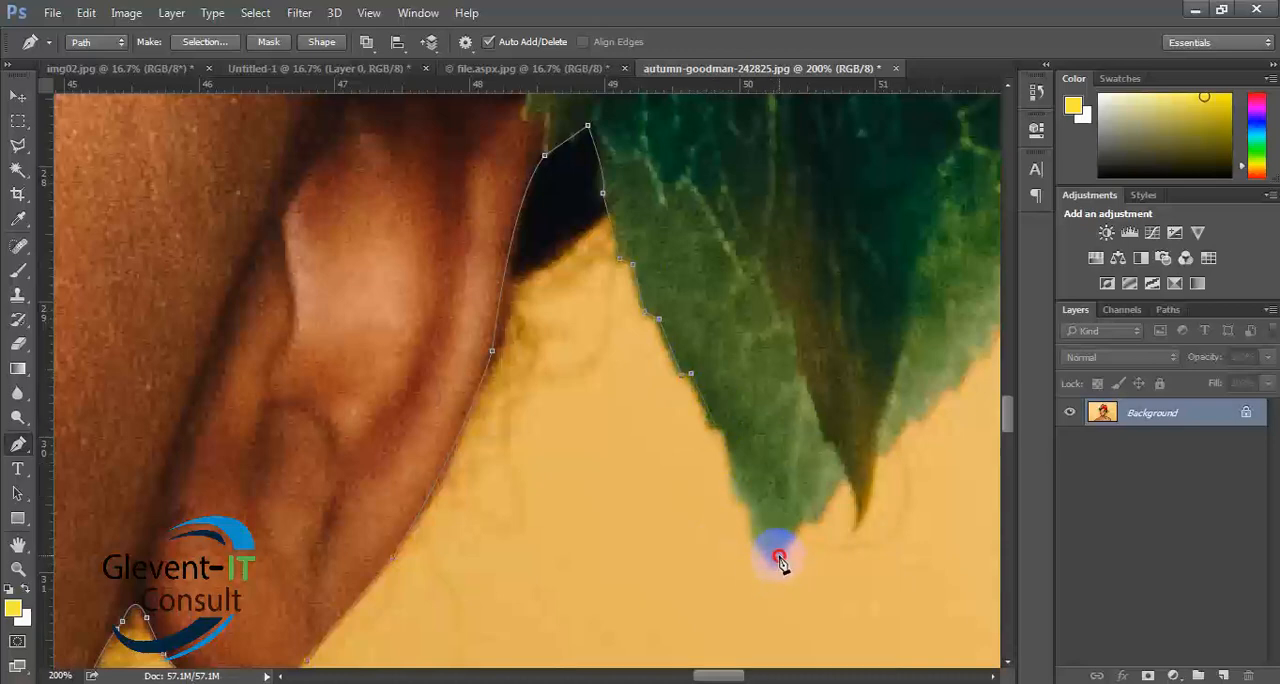
pyautogui.moveTo(779, 557); pyautogui.dragTo(783, 586)
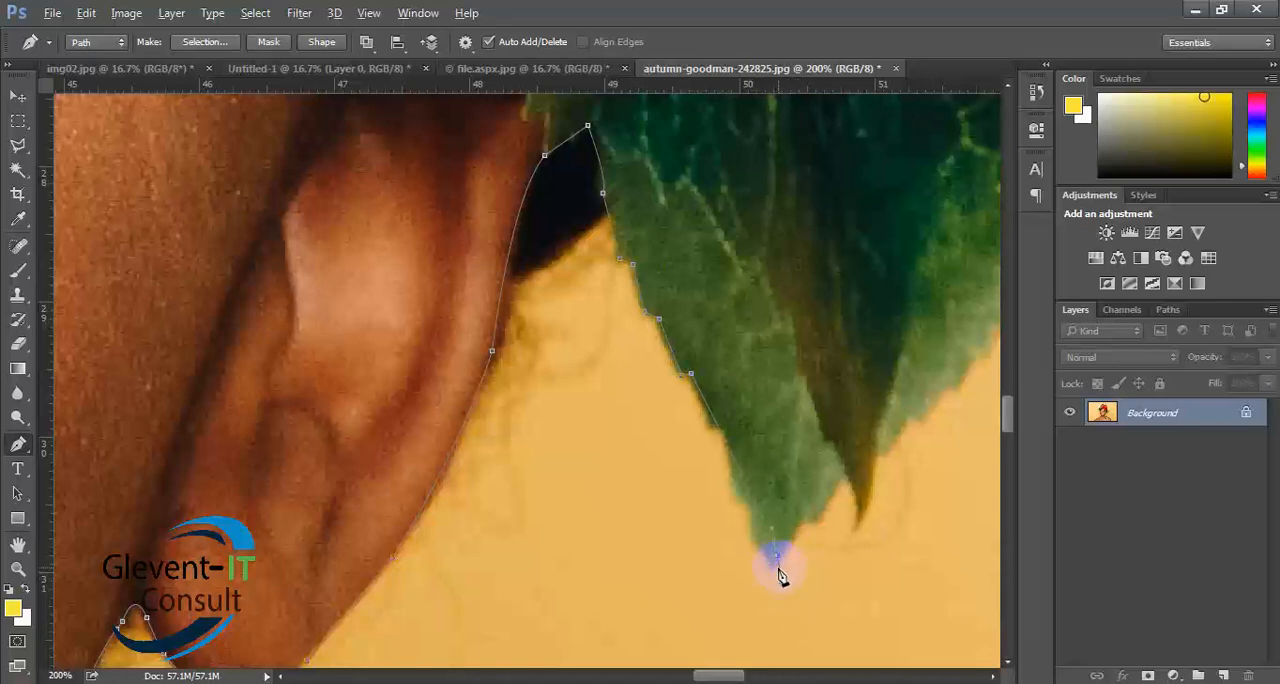
pyautogui.keyDown('alt'); pyautogui.click(778, 556); pyautogui.keyUp('alt')
# - Carry the path to the far upper edge of the dark leaf with a curved anchor point, and remove its leading handle
pyautogui.press('space')
pyautogui.moveTo(805, 473); pyautogui.dragTo(406, 579)
pyautogui.press('space')
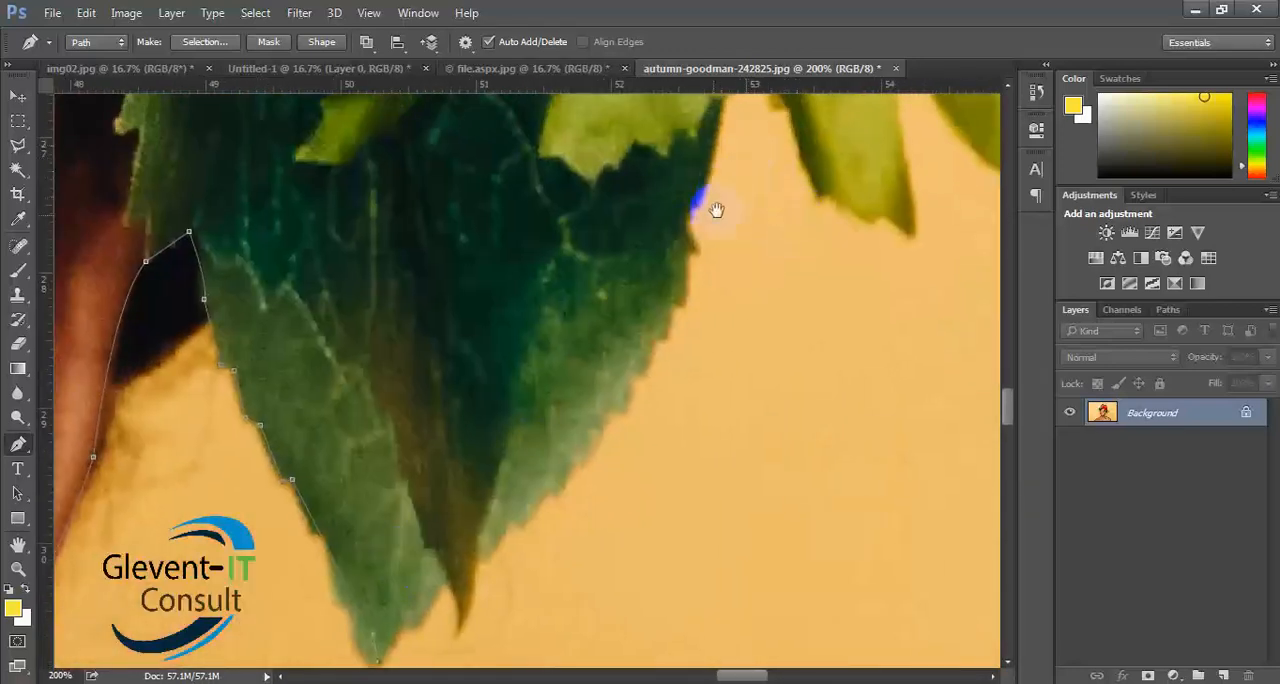
pyautogui.moveTo(714, 209); pyautogui.dragTo(597, 297)
pyautogui.moveTo(656, 212); pyautogui.dragTo(686, 166)
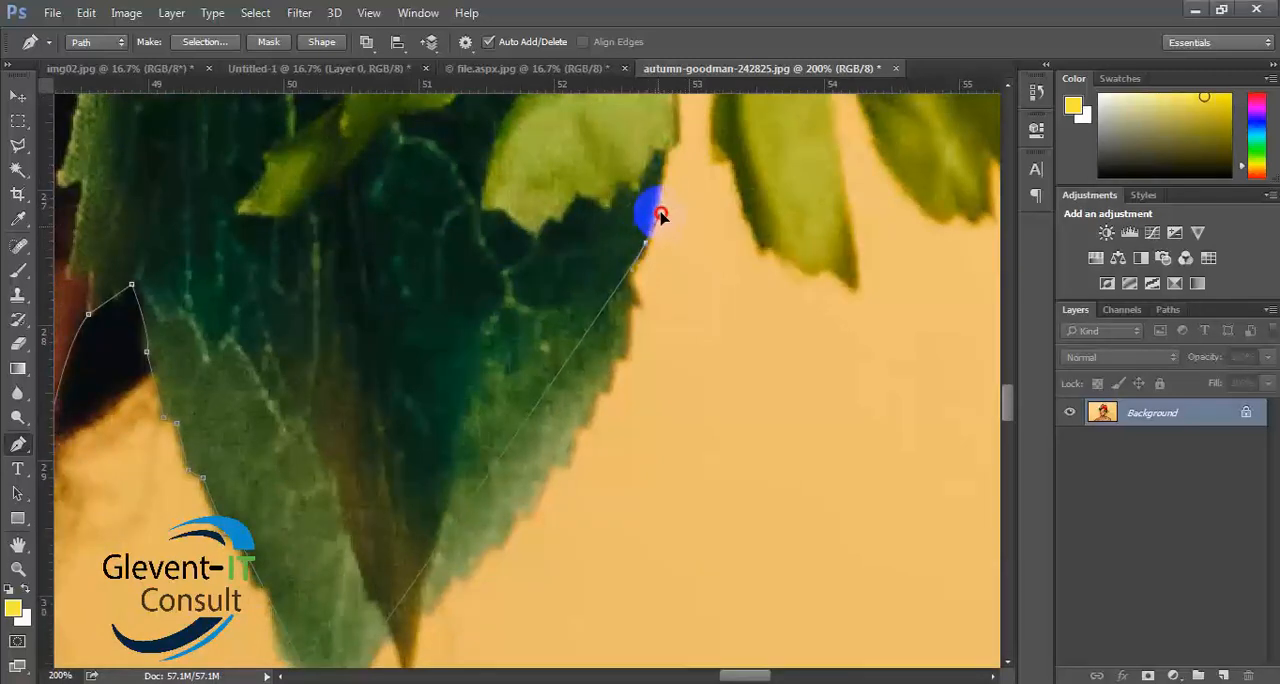
pyautogui.moveTo(645, 243); pyautogui.dragTo(676, 168)
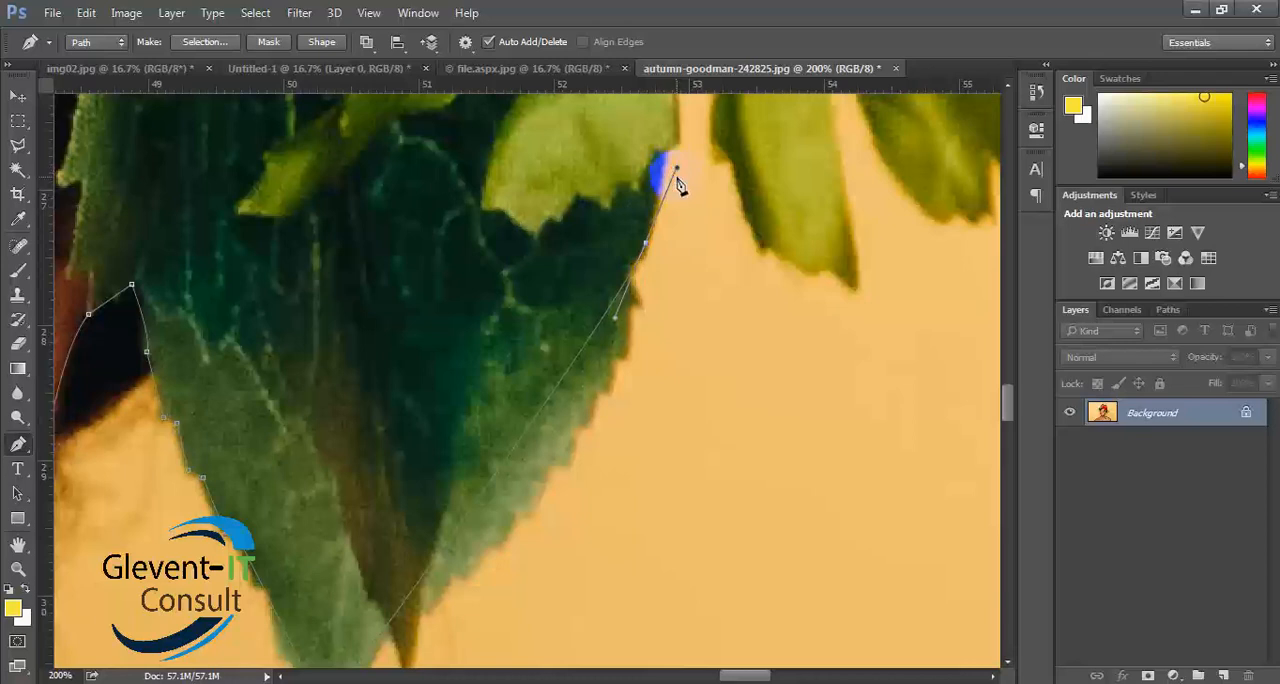
pyautogui.keyDown('alt'); pyautogui.click(645, 242); pyautogui.keyUp('alt')
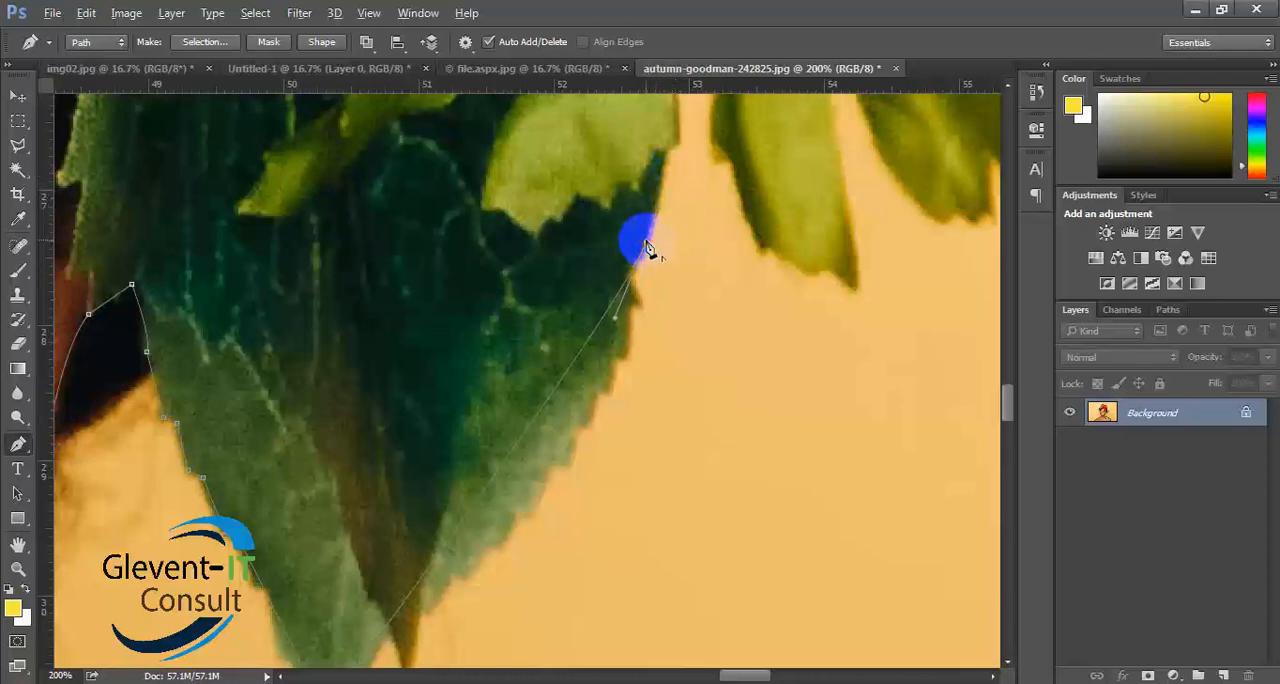
# - Try to extend the path to the outer edge of the red flowers with a curved anchor point, and undo it
pyautogui.moveTo(634, 246); pyautogui.dragTo(672, 395)
pyautogui.scroll(-2, 672, 395)
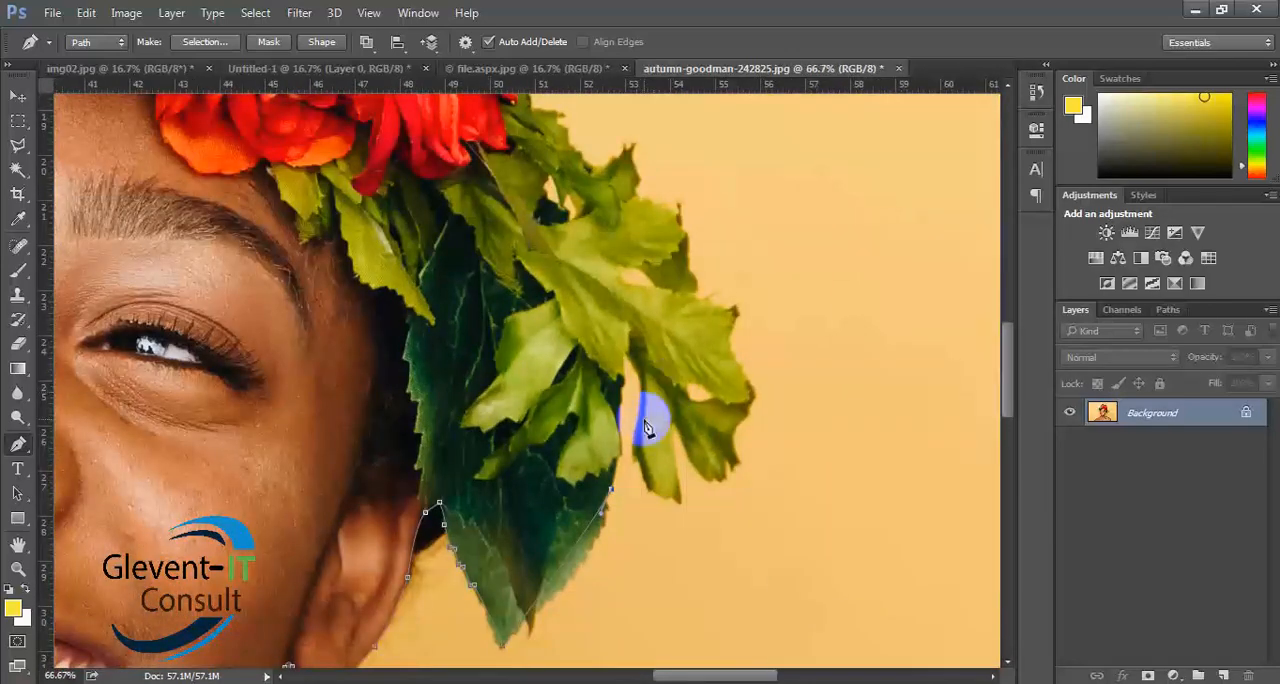
pyautogui.scroll(1, 530, 290)
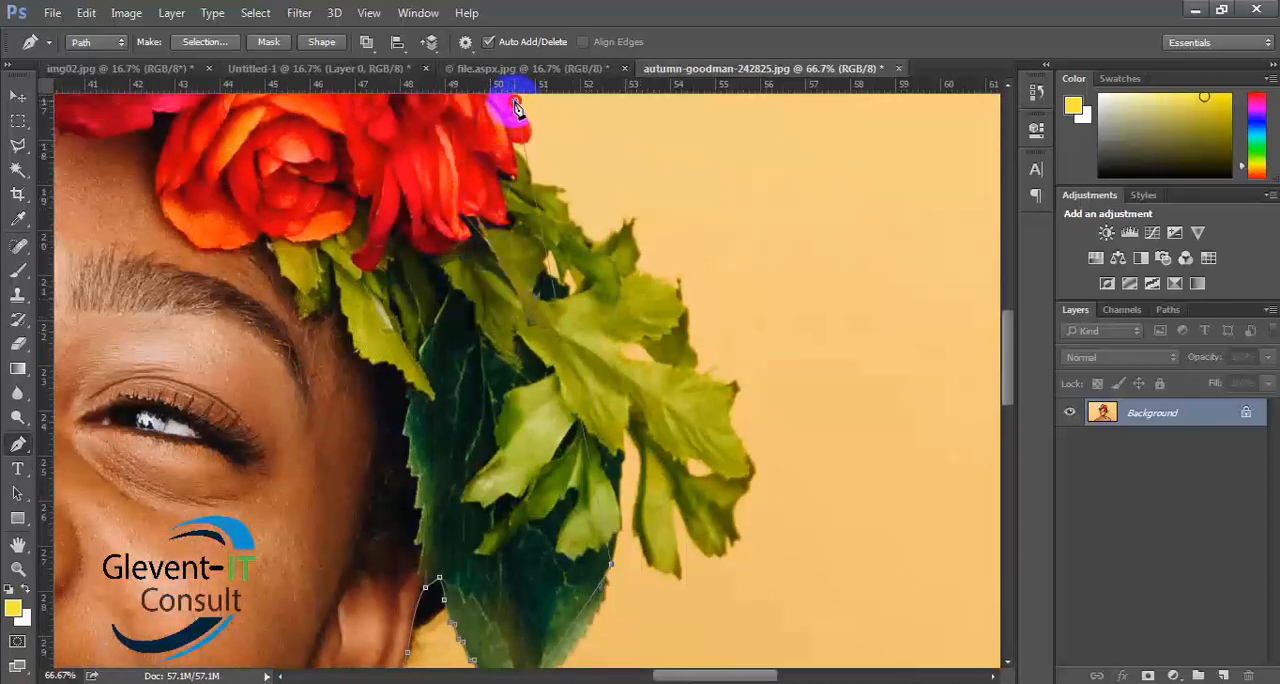
pyautogui.moveTo(516, 104); pyautogui.dragTo(542, 105)
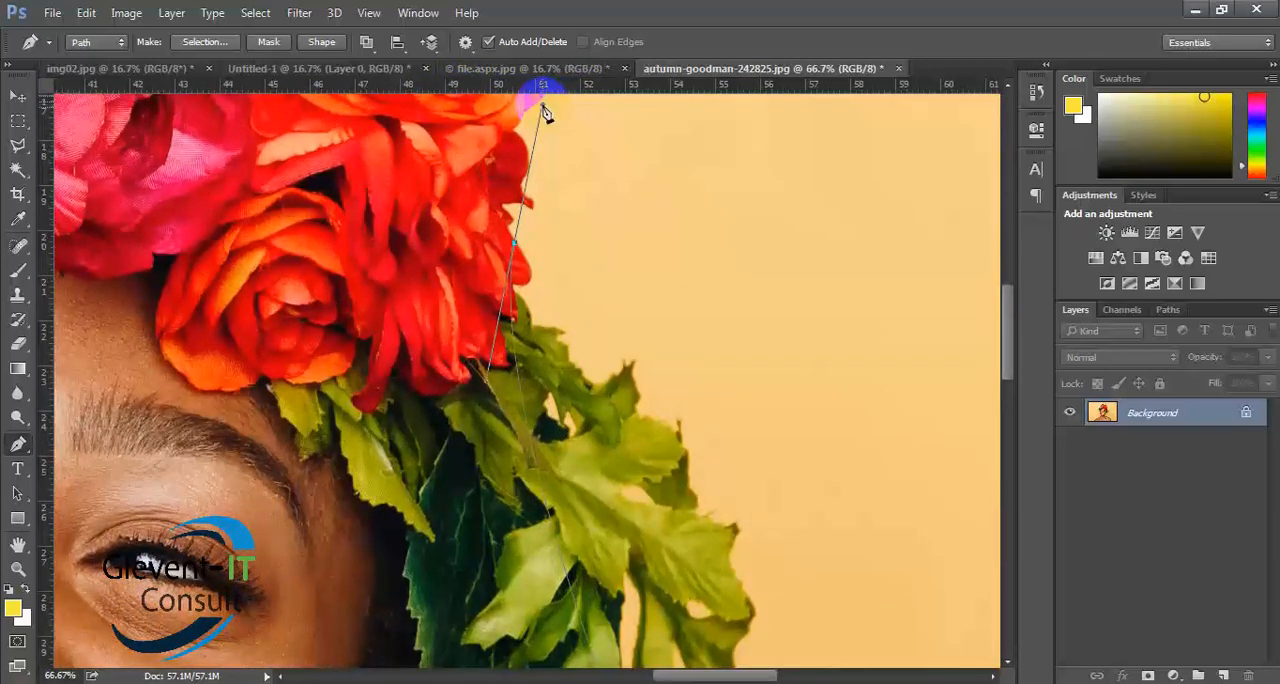
pyautogui.hotkey('ctrl', '-')
pyautogui.hotkey('ctrl', '-')
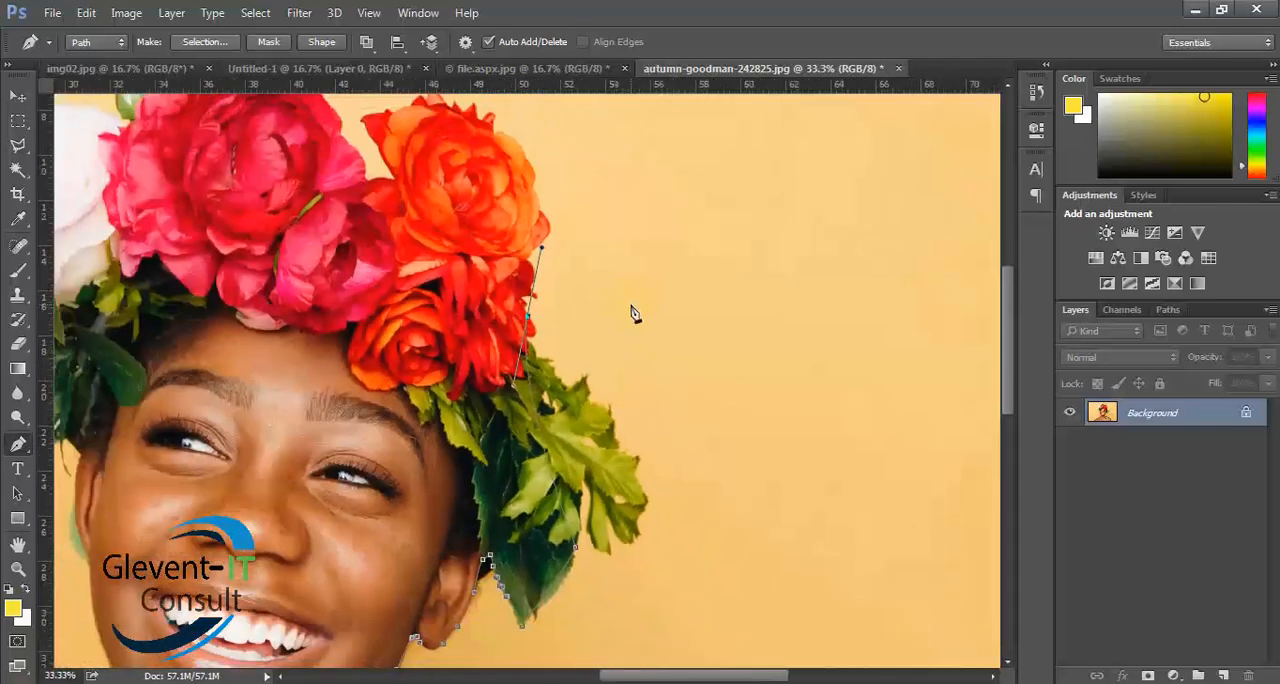
pyautogui.hotkey('ctrl', 'z')
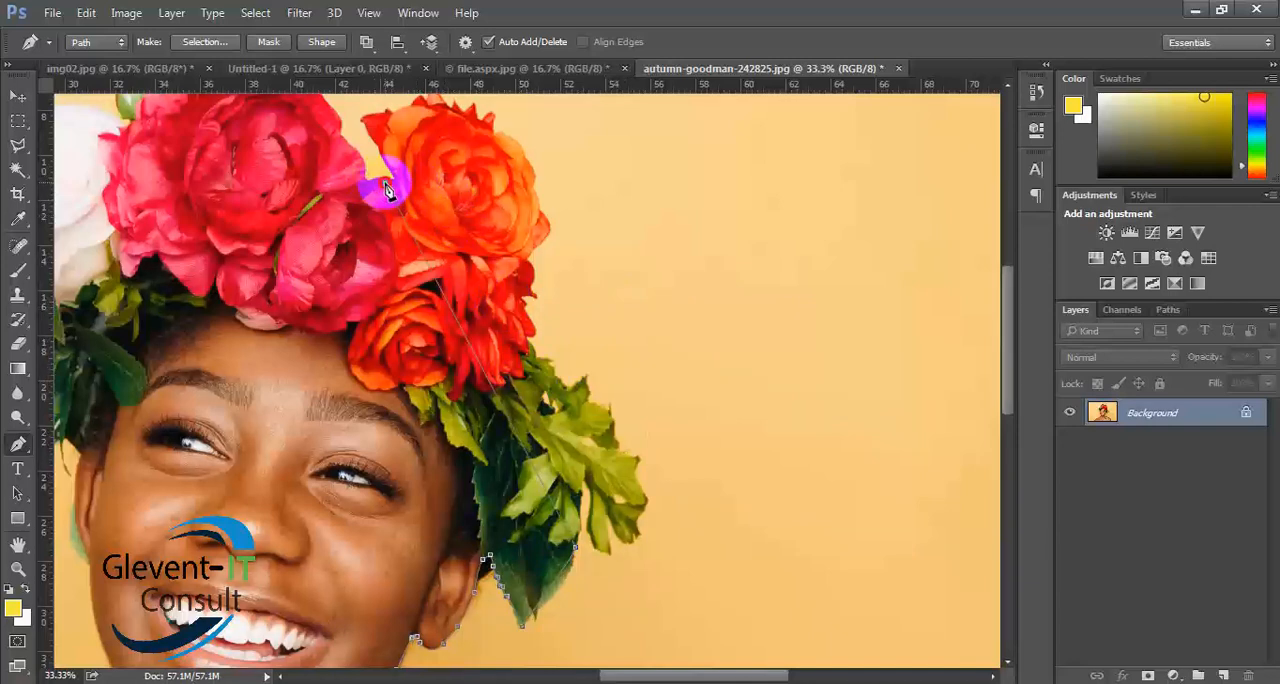
# - Place a curved anchor point in the notch between the pink and orange flowers, and collapse its leading handle
pyautogui.moveTo(385, 183); pyautogui.dragTo(263, 185)
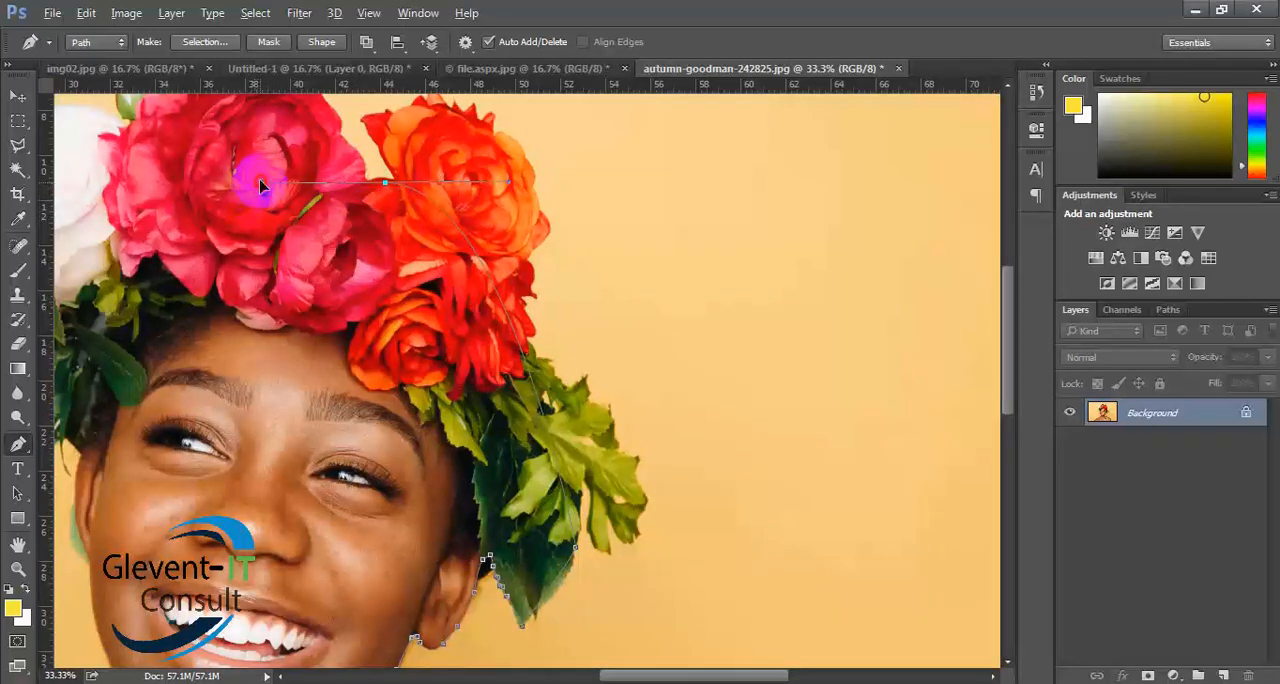
pyautogui.moveTo(259, 185); pyautogui.dragTo(253, 182)
pyautogui.moveTo(253, 183); pyautogui.dragTo(380, 187)
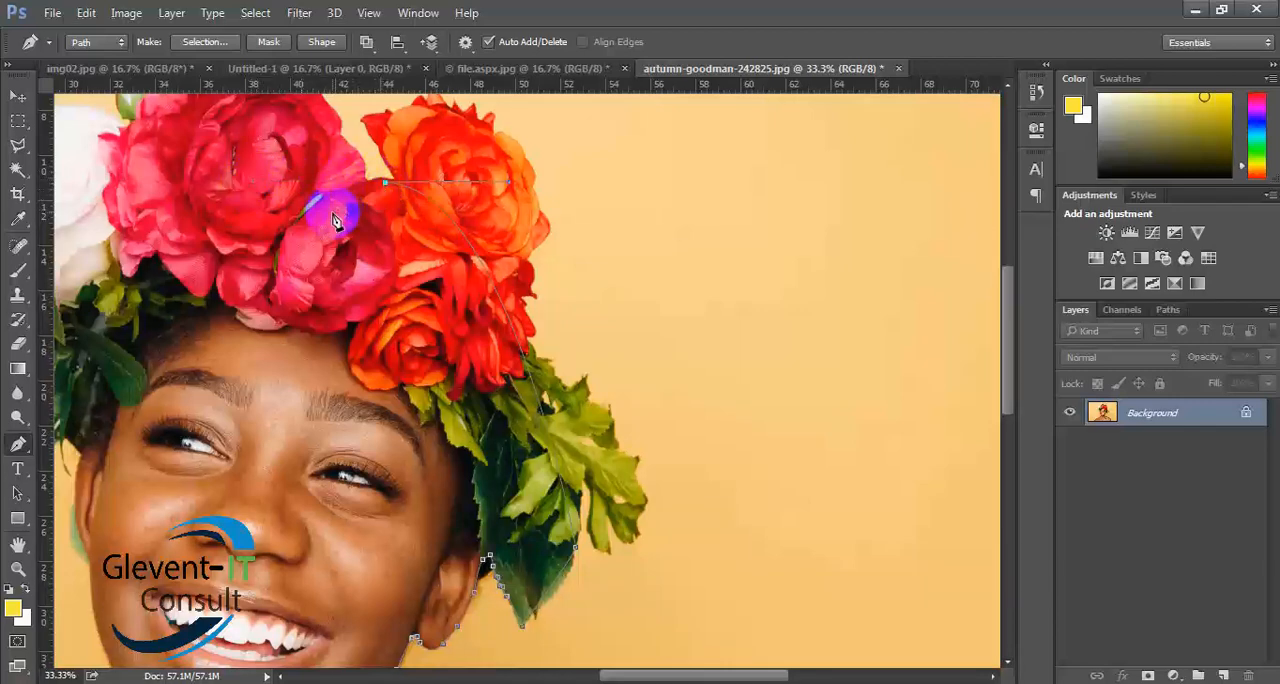
# - Trace the large pink flower's outline from the notch beside the orange flower up to its top petals with curved anchor points
pyautogui.moveTo(308, 228); pyautogui.dragTo(707, 312)
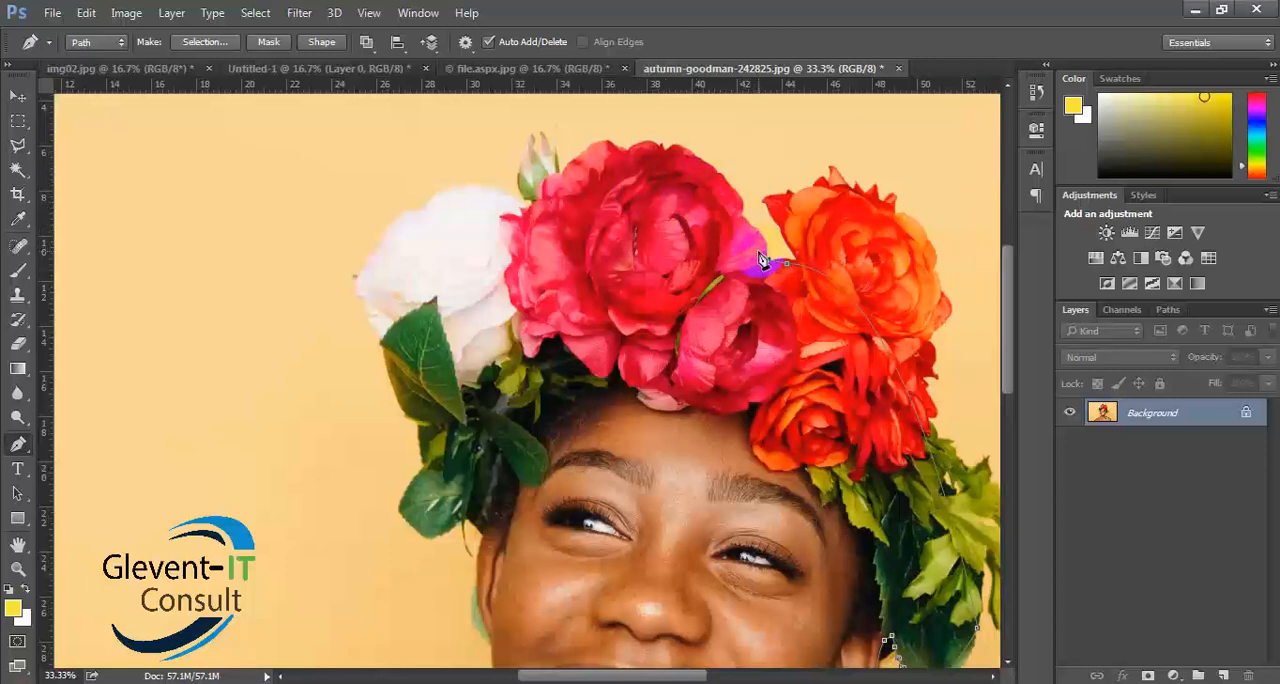
pyautogui.moveTo(742, 214); pyautogui.dragTo(712, 216)
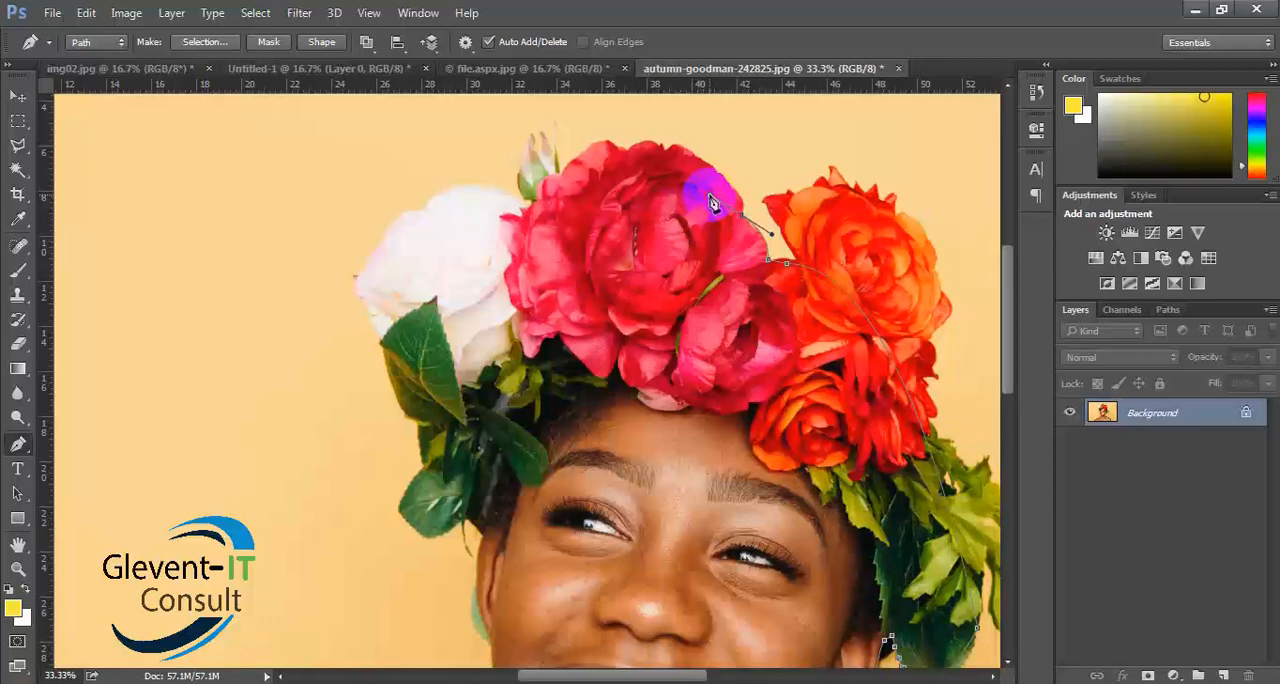
pyautogui.moveTo(711, 203); pyautogui.dragTo(716, 176)
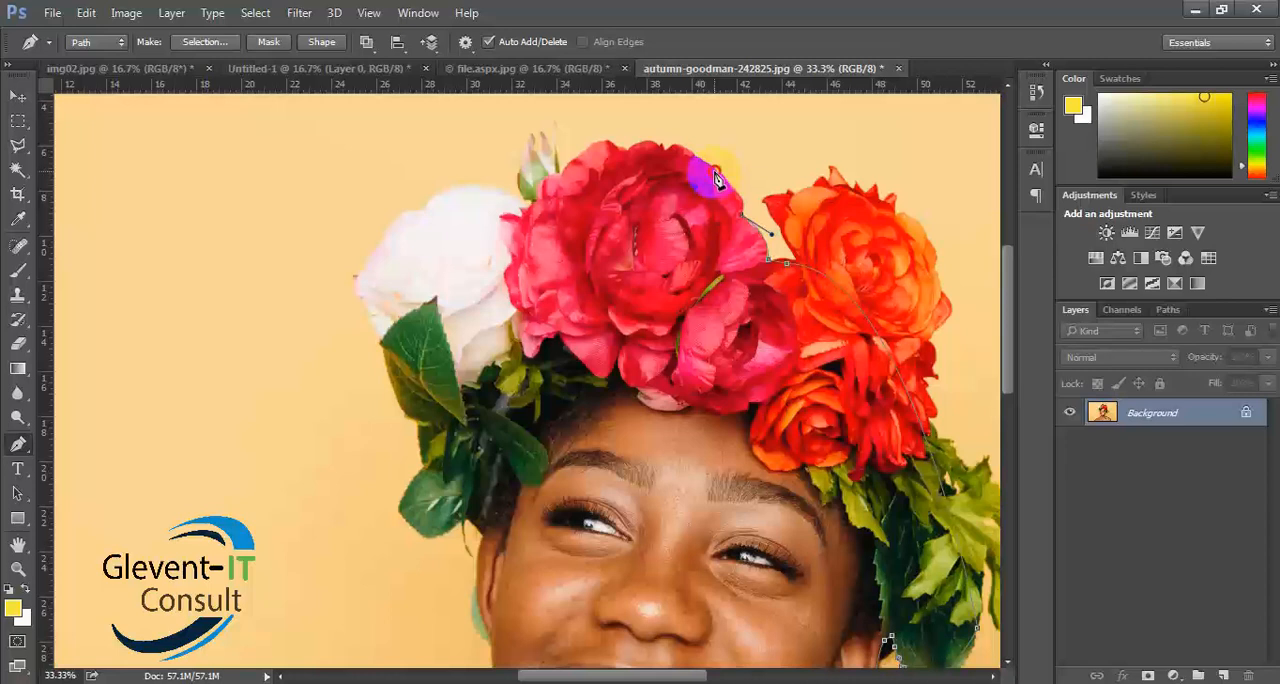
pyautogui.moveTo(703, 167); pyautogui.dragTo(672, 157)
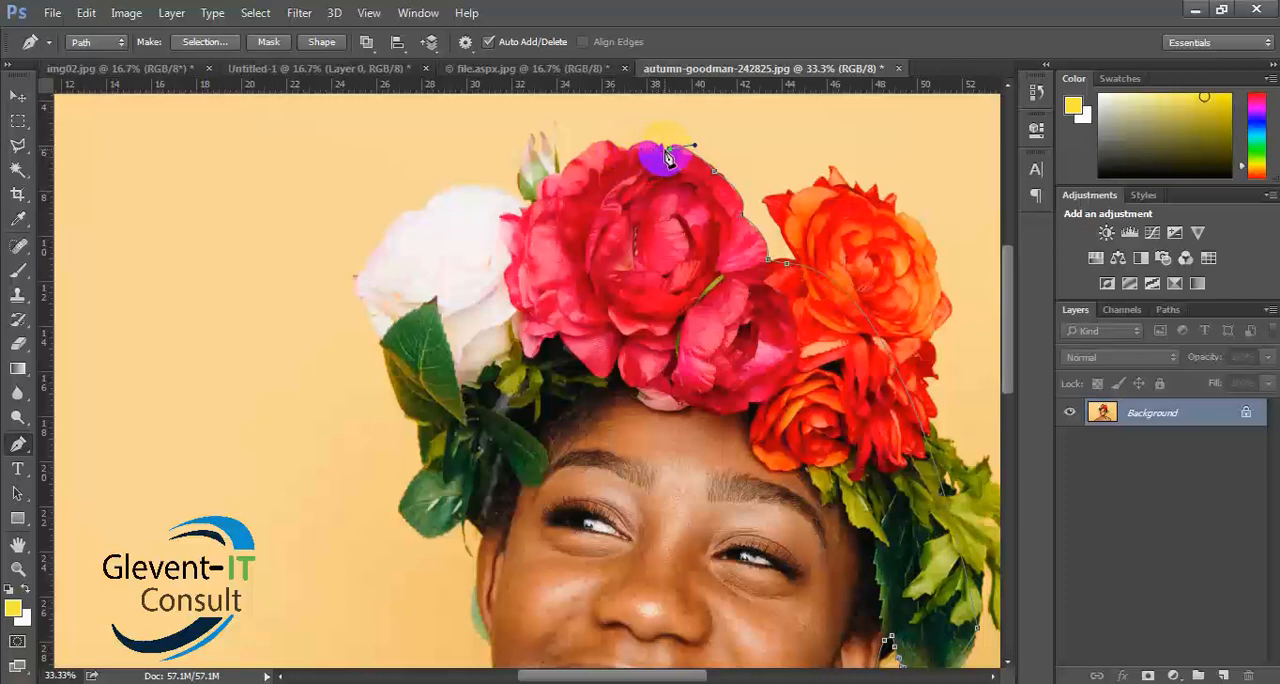
pyautogui.moveTo(661, 153); pyautogui.dragTo(630, 161)
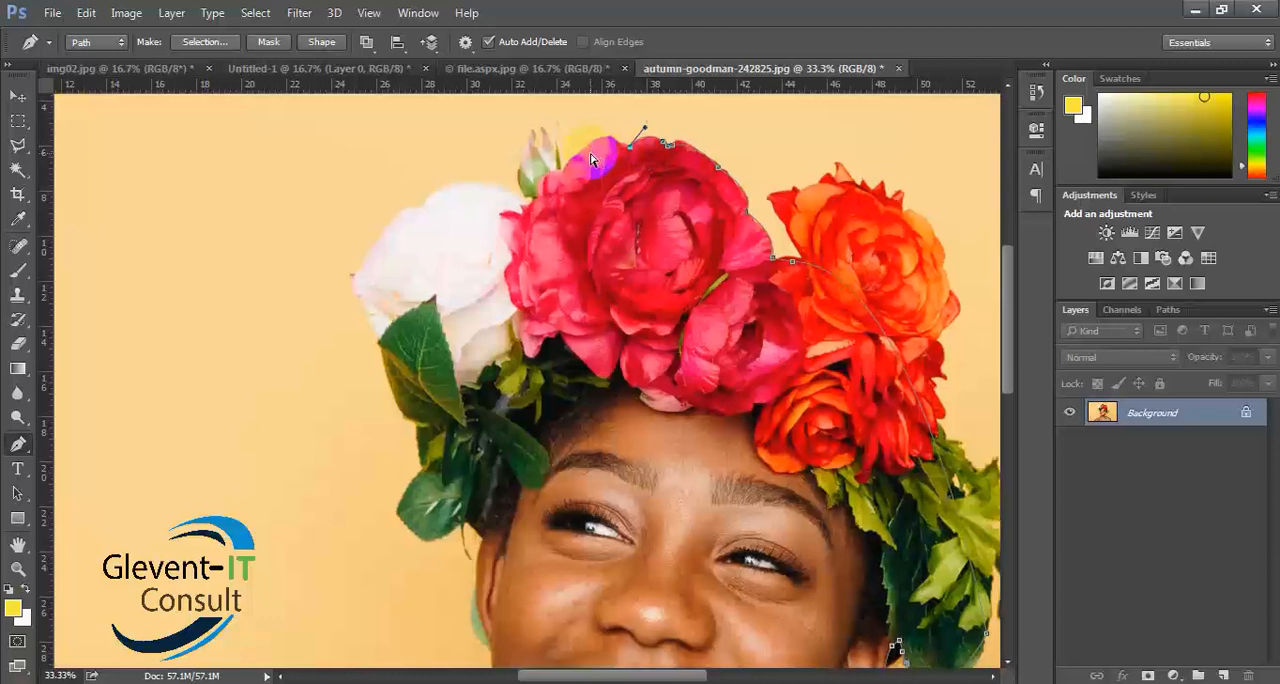
# - Zoom the image to 100% and switch to full screen mode without the interface panels
pyautogui.hotkey('ctrl', '+')
pyautogui.hotkey('ctrl', '+')
pyautogui.hotkey('ctrl', '+')
pyautogui.hotkey('ctrl', '+')
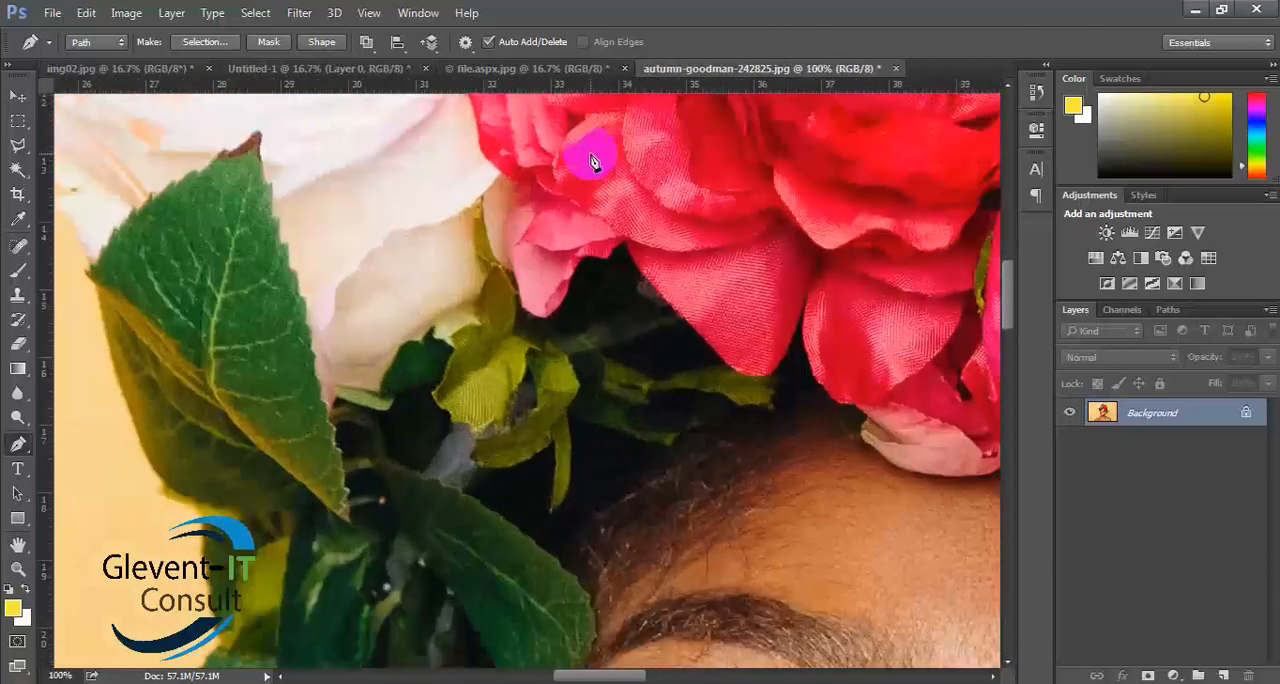
pyautogui.press('f')
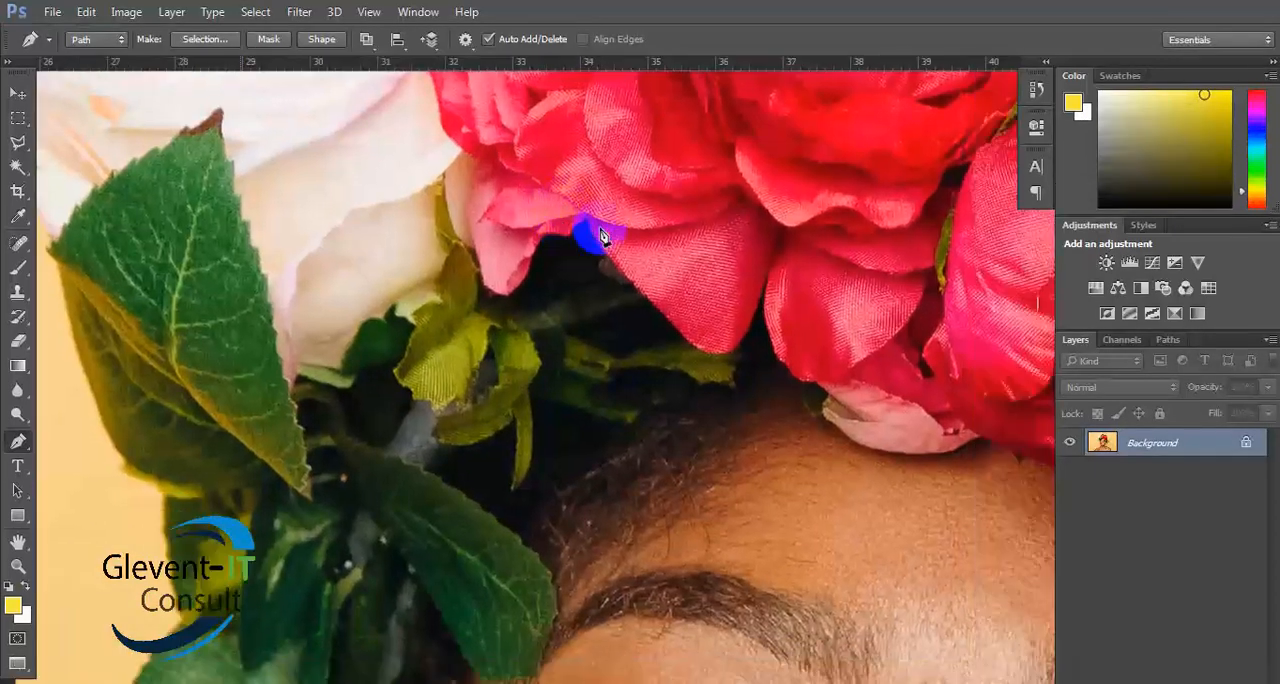
pyautogui.press('f')
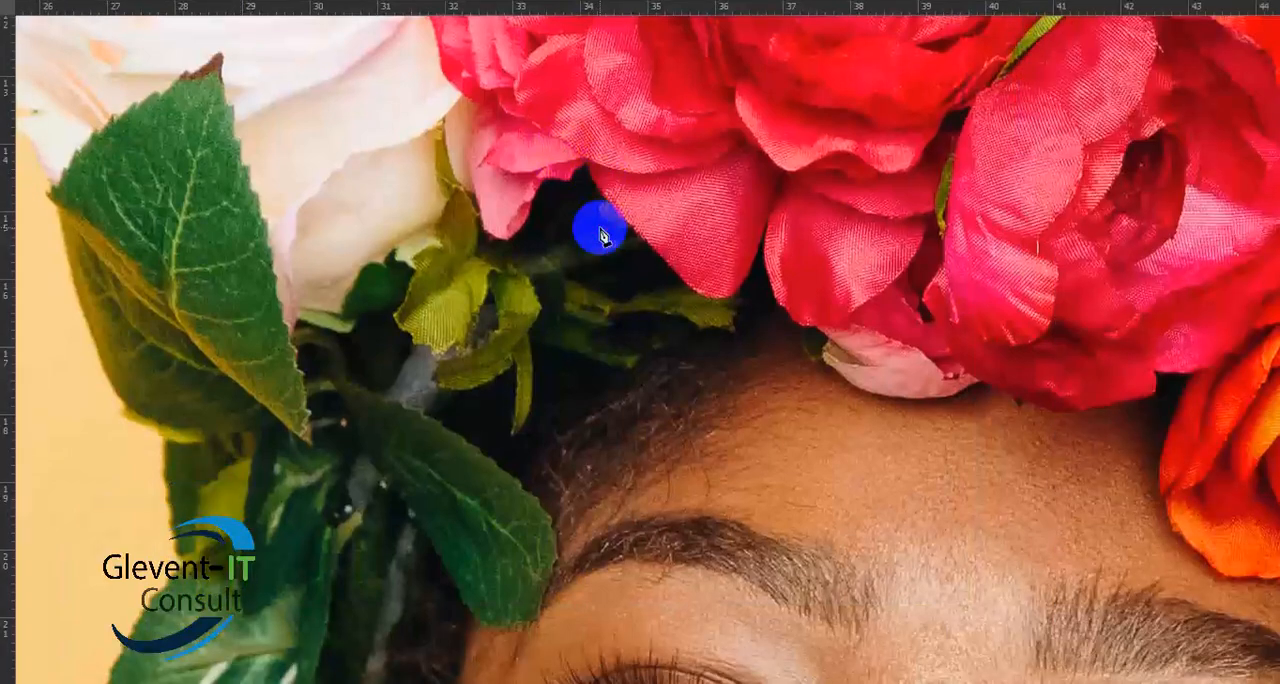
# - Place a curved anchor point on the crest of the pink flower's upper petal nearest the rosebud, and remove its leading handle
pyautogui.moveTo(606, 223); pyautogui.dragTo(527, 530)
pyautogui.moveTo(725, 274); pyautogui.dragTo(709, 623)
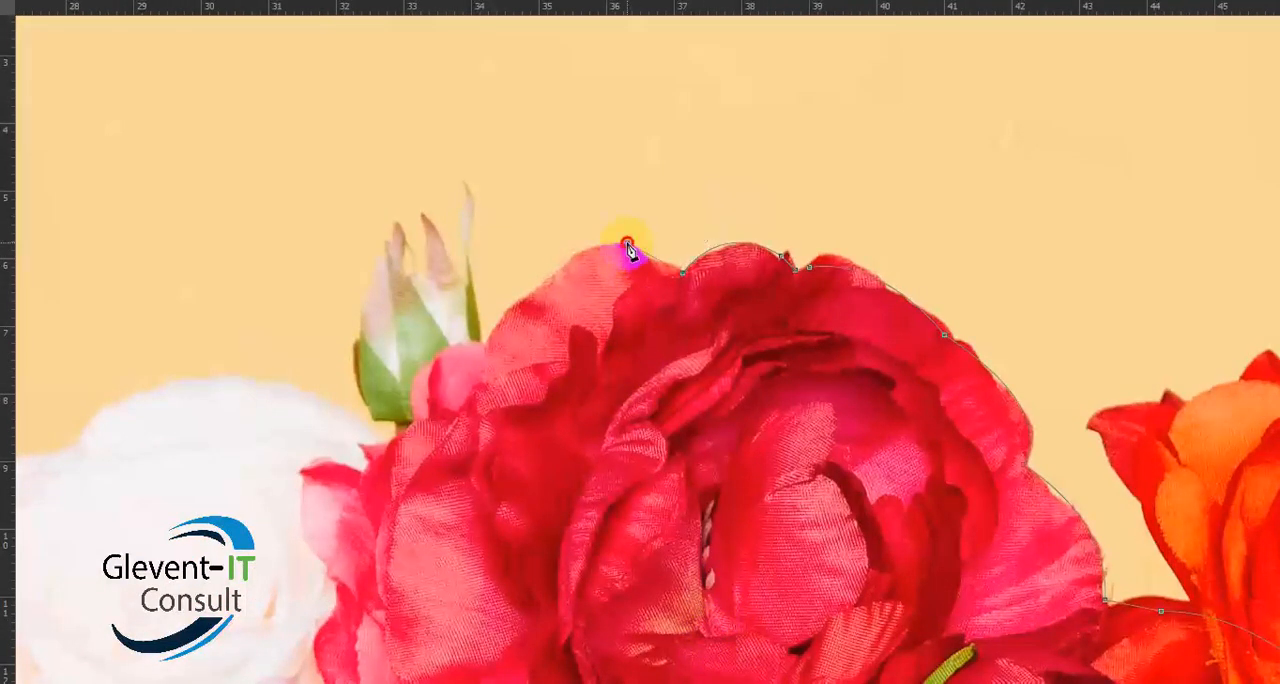
pyautogui.moveTo(627, 243); pyautogui.dragTo(612, 229)
pyautogui.keyDown('alt'); pyautogui.click(627, 243); pyautogui.keyUp('alt')
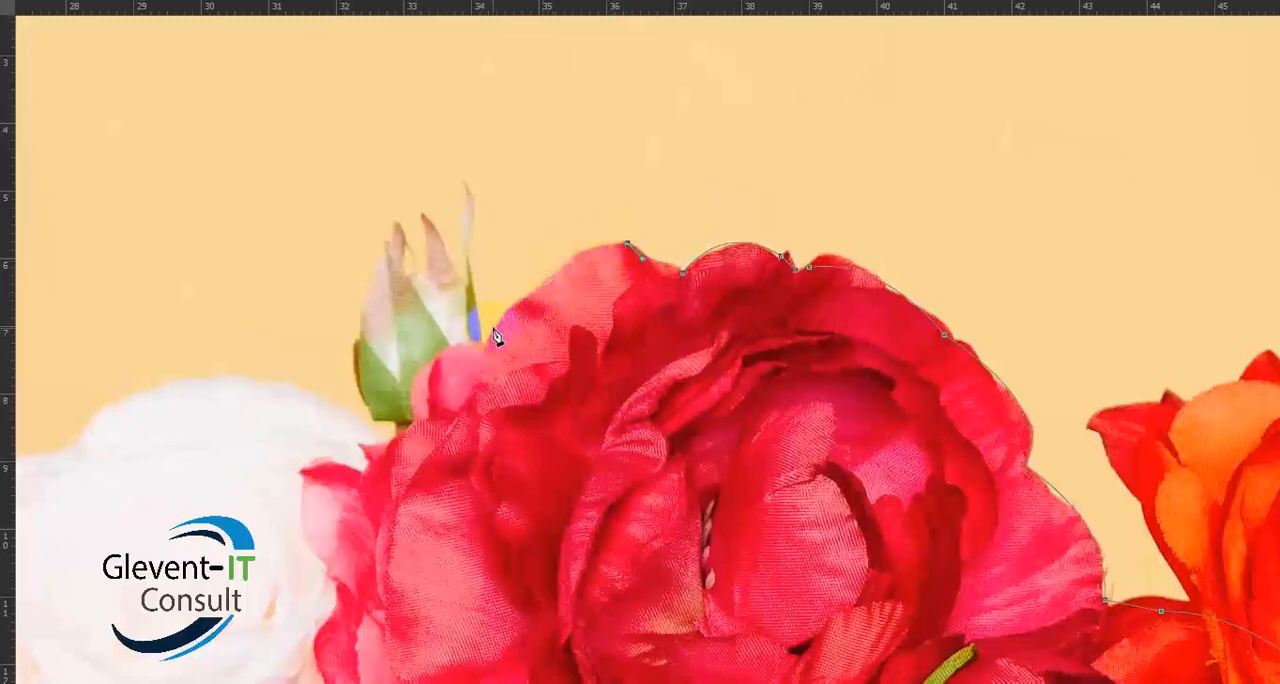
# - Curve the path down the pink flower's petals beside the rosebud and past the bud's base, removing the leading handle at the petal notch
pyautogui.moveTo(484, 343); pyautogui.dragTo(449, 415)
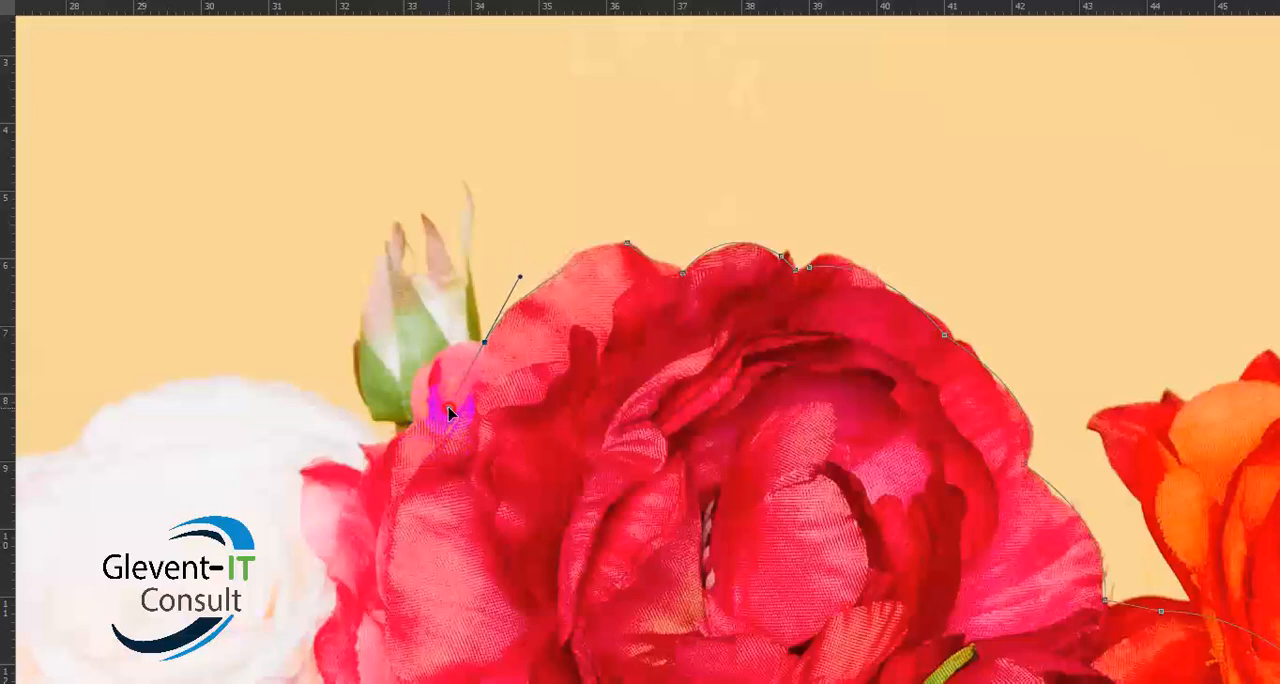
pyautogui.moveTo(449, 413); pyautogui.dragTo(471, 413)
pyautogui.keyDown('alt'); pyautogui.click(484, 341); pyautogui.keyUp('alt')
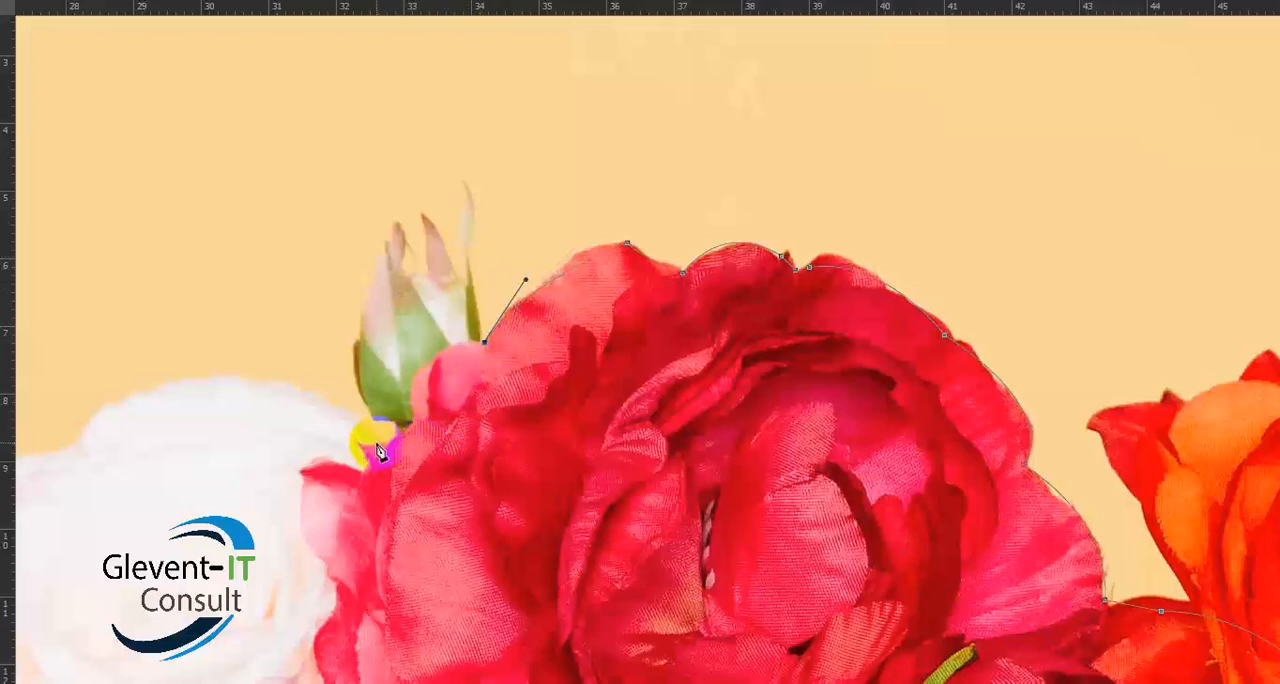
pyautogui.click(481, 342)
pyautogui.moveTo(412, 421); pyautogui.dragTo(428, 504)
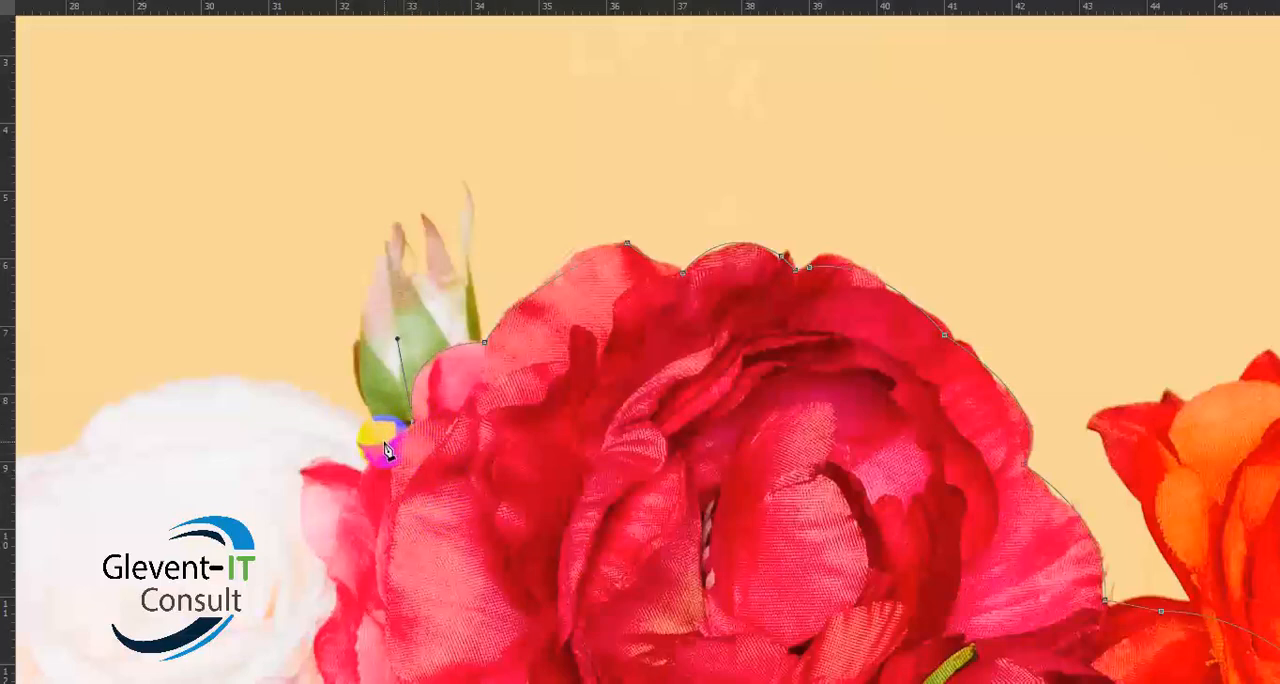
pyautogui.moveTo(380, 438); pyautogui.dragTo(362, 430)
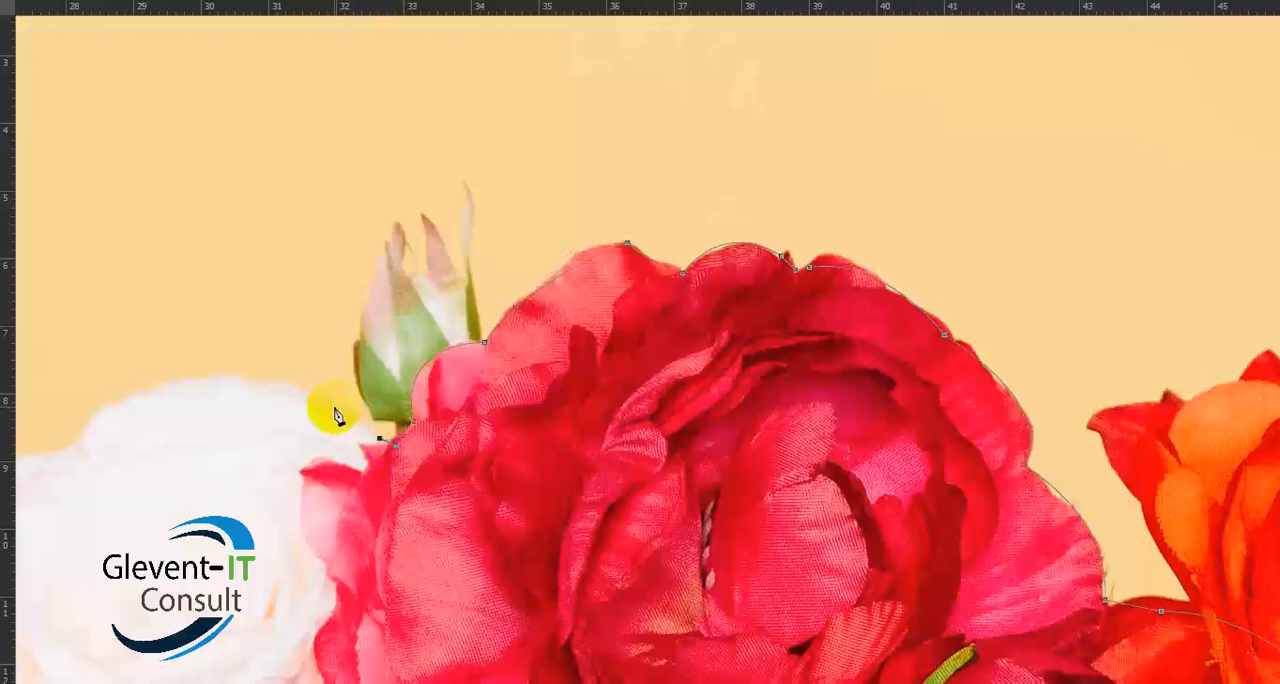
# - Curve the path over the crest of the white rose to the start of its dip, and remove the anchor point's leading handle
pyautogui.moveTo(323, 423); pyautogui.dragTo(751, 320)
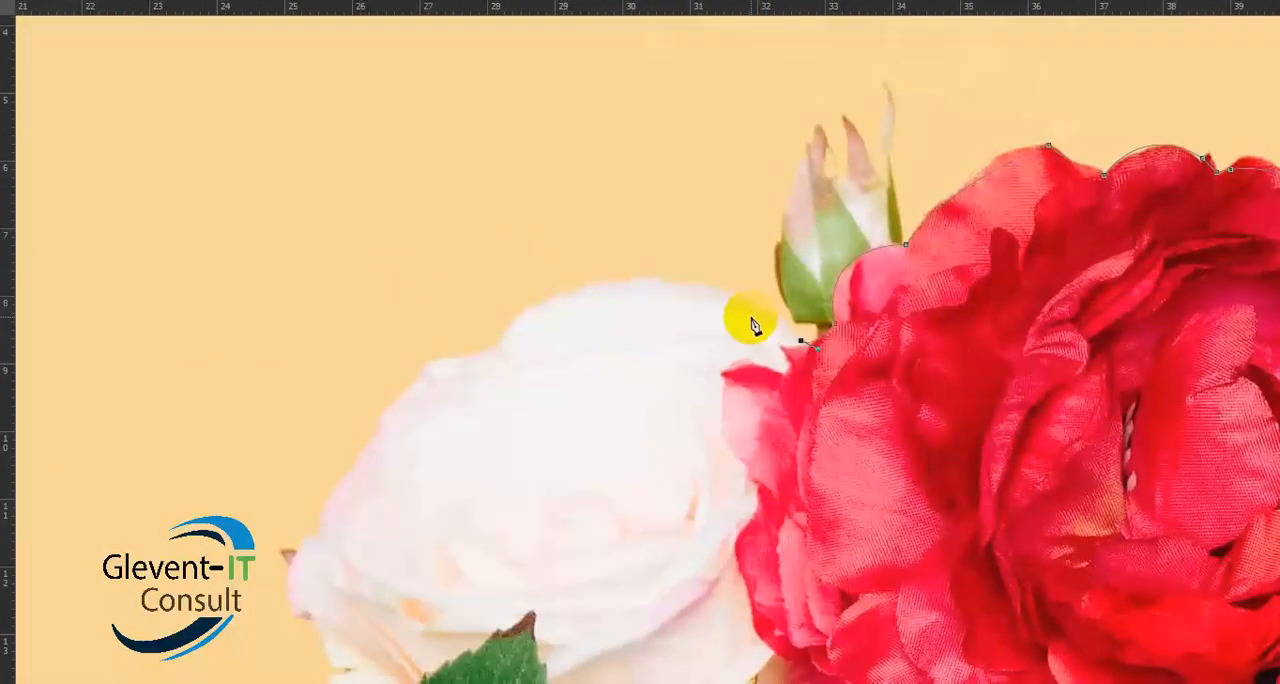
pyautogui.moveTo(523, 309); pyautogui.dragTo(369, 388)
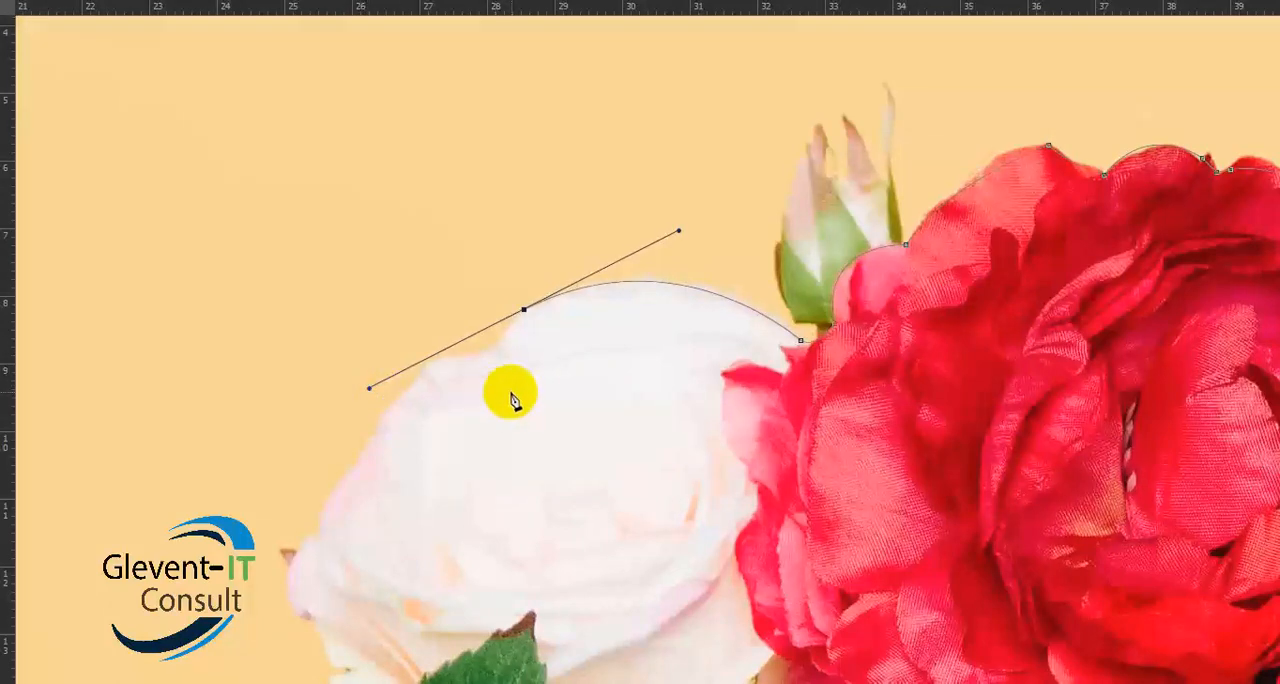
pyautogui.keyDown('alt'); pyautogui.click(524, 311); pyautogui.keyUp('alt')
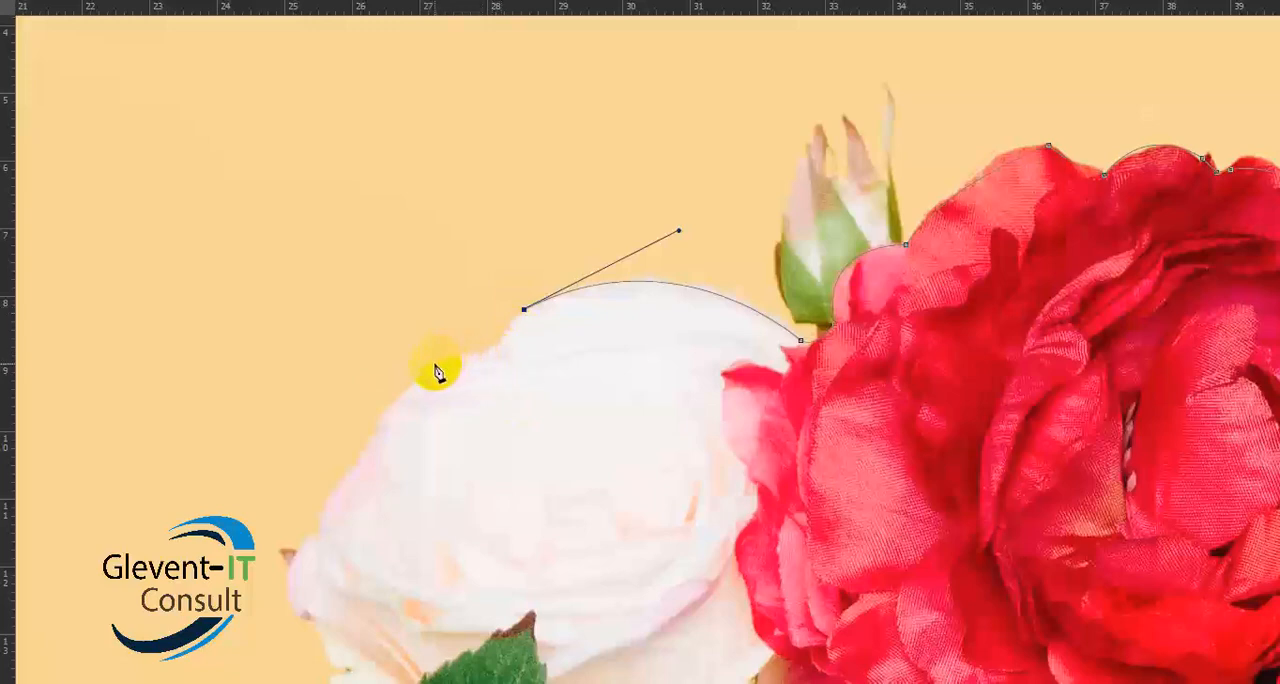
# - Curve the path through the white rose's dip and down its outer petal edge, removing the leading handle at both anchor points
pyautogui.moveTo(435, 360); pyautogui.dragTo(369, 360)
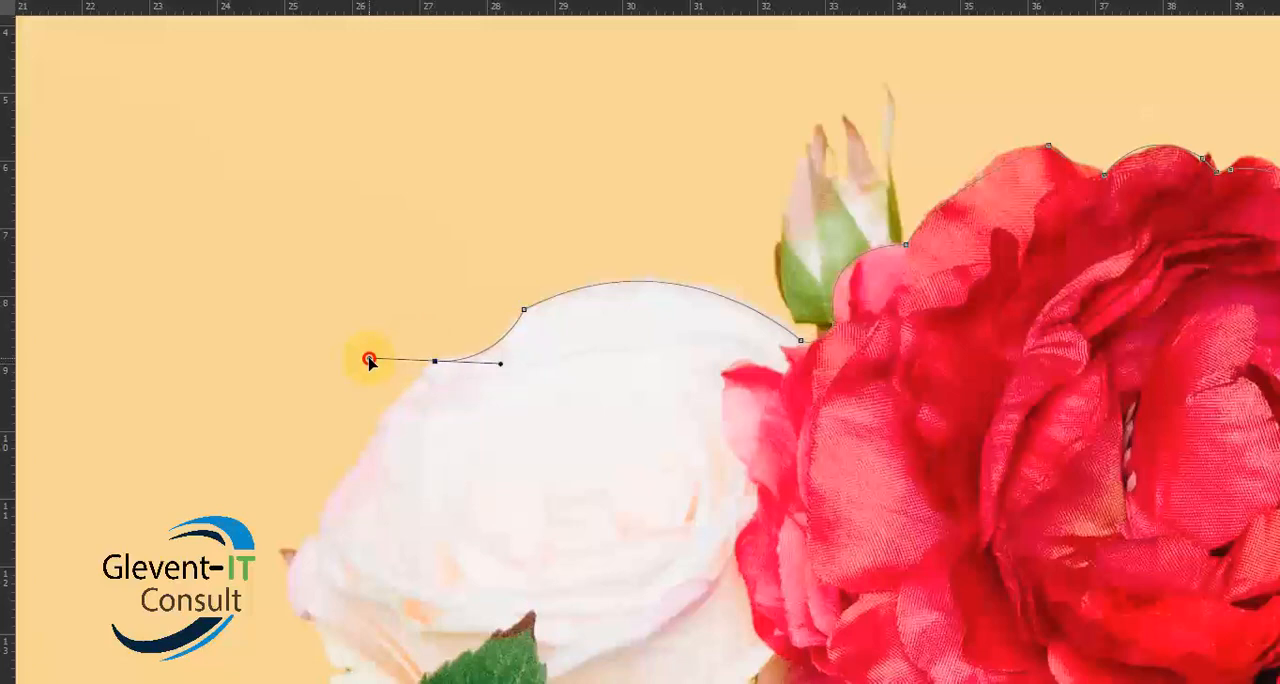
pyautogui.keyDown('alt'); pyautogui.click(435, 361); pyautogui.keyUp('alt')
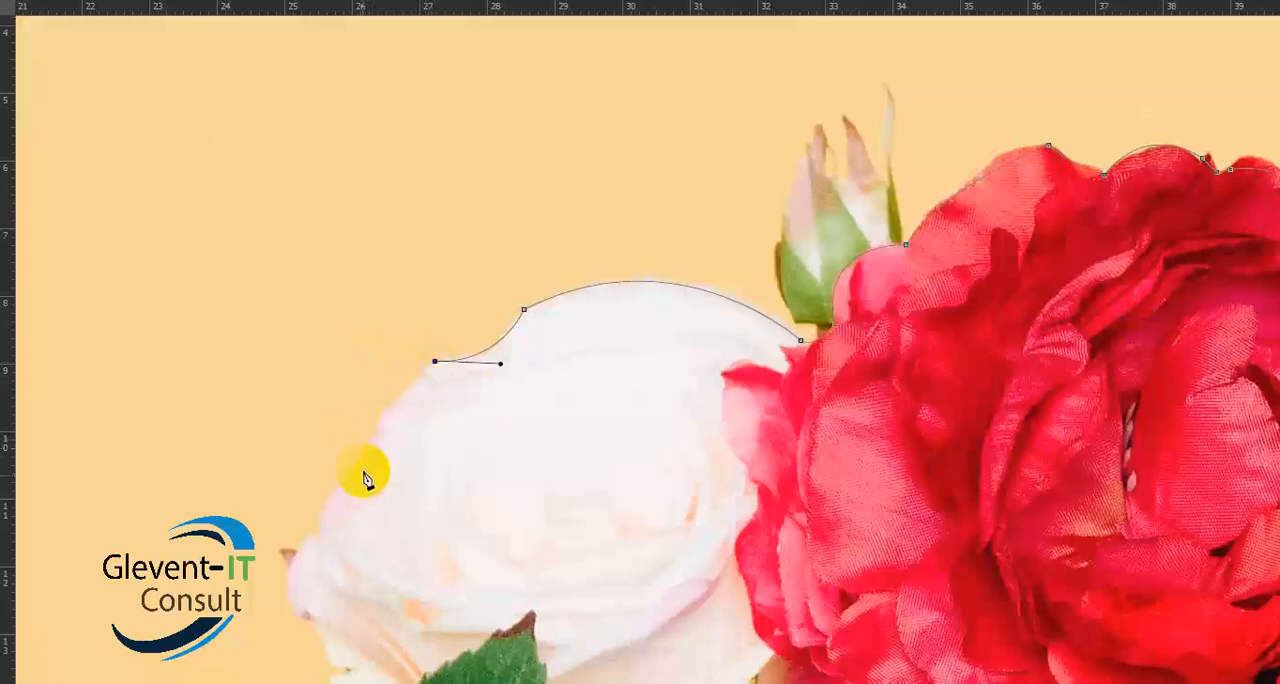
pyautogui.click(319, 514)
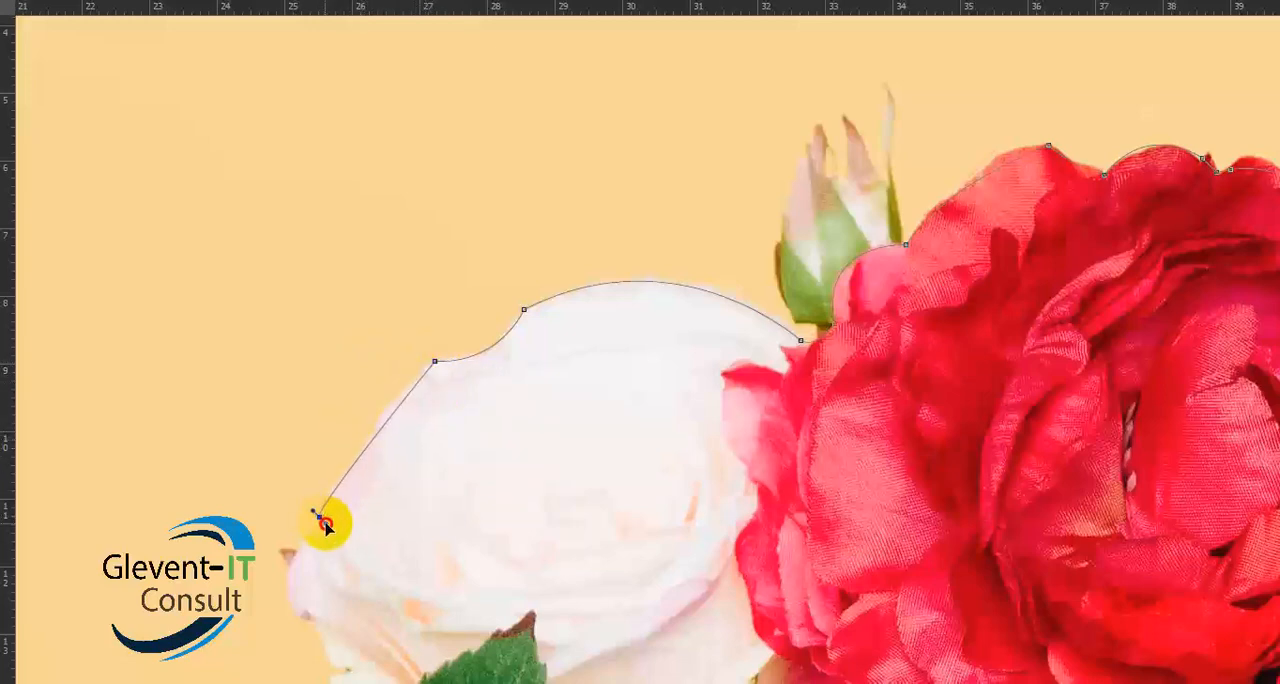
pyautogui.moveTo(327, 527); pyautogui.dragTo(301, 562)
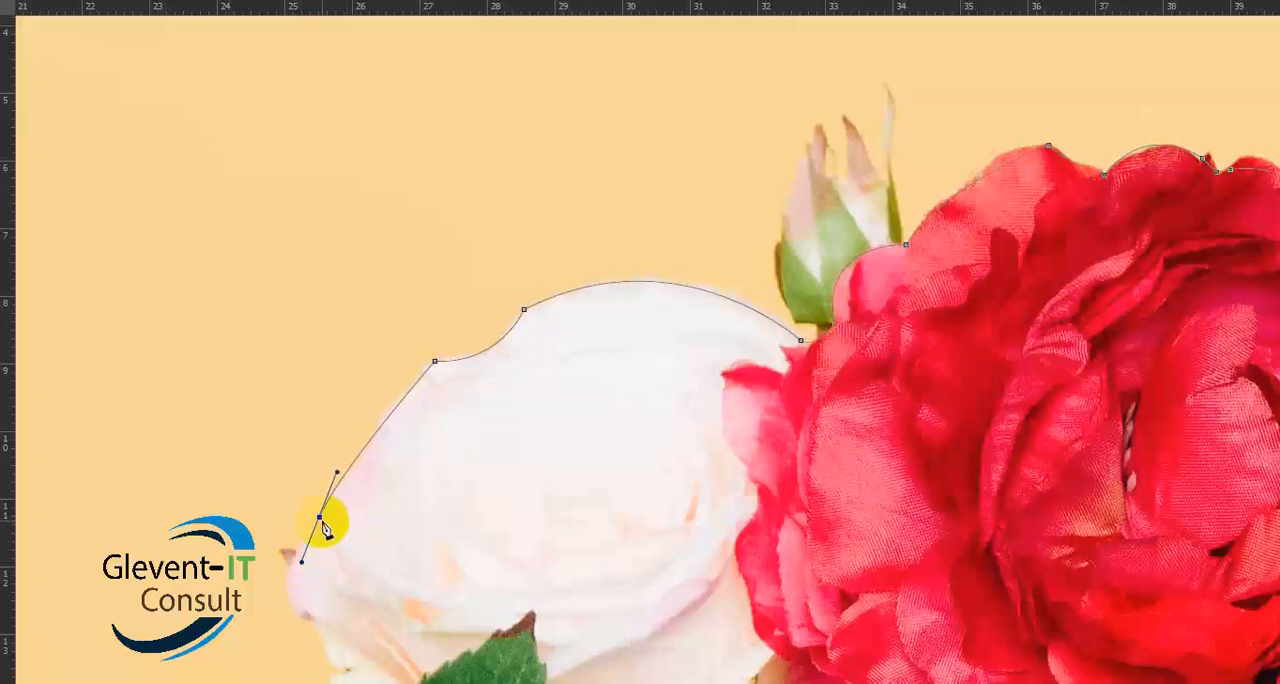
pyautogui.keyDown('alt'); pyautogui.click(320, 516); pyautogui.keyUp('alt')
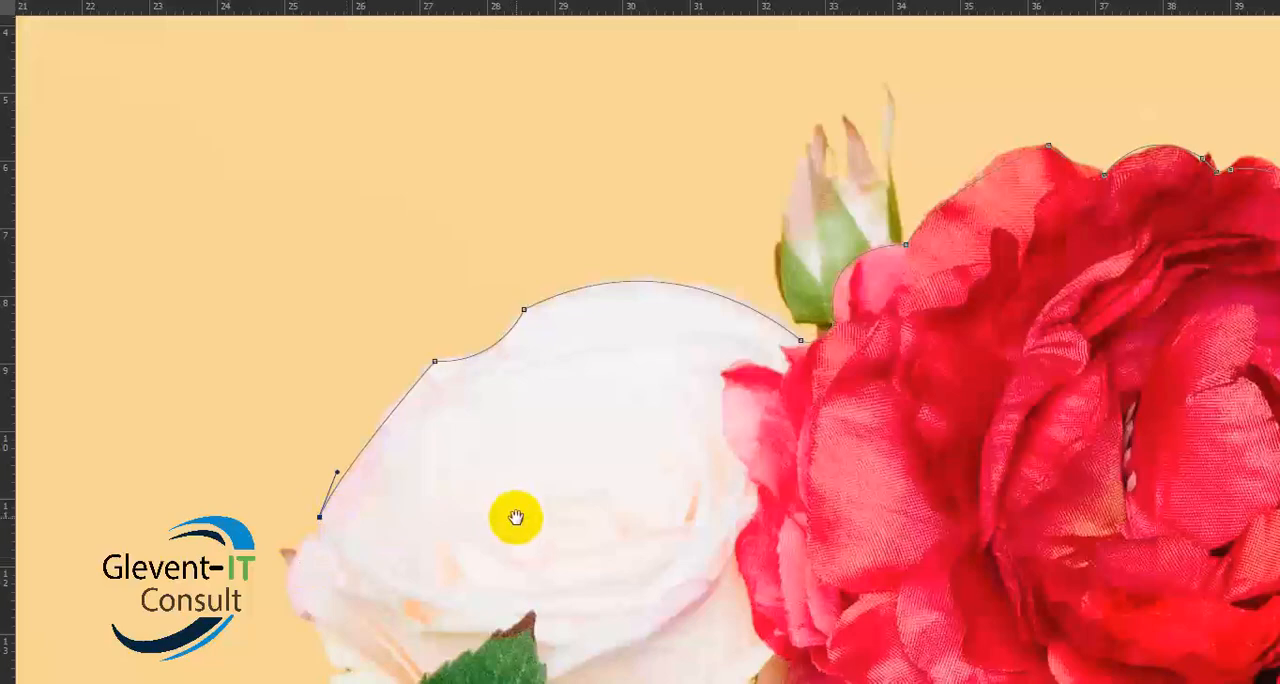
# - Curve the path around the white rose's lowest outer petal and continue it straight to the tip of the folded green leaf
pyautogui.moveTo(514, 517); pyautogui.dragTo(608, 228)
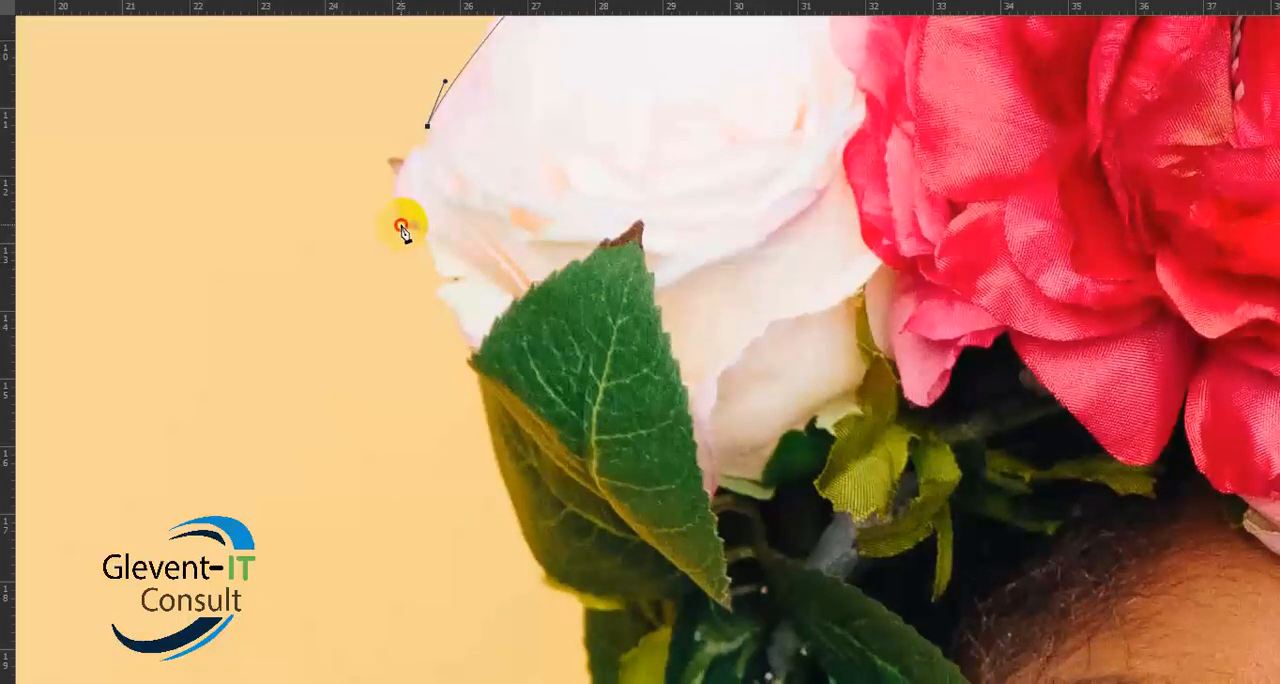
pyautogui.moveTo(401, 226); pyautogui.dragTo(419, 265)
pyautogui.click(419, 231)
pyautogui.click(469, 359)
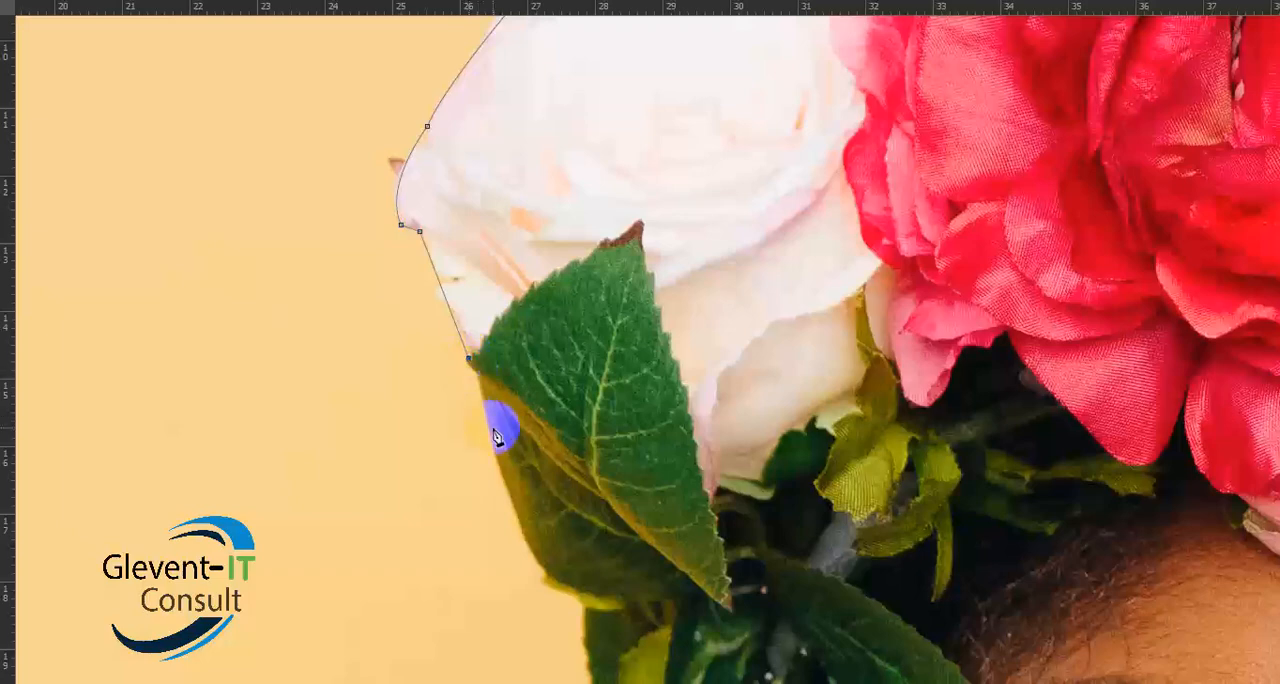
# - Trace the outer edge of the folded leaf and the darker leaf beneath it, ending where the lower rounded leaf begins
pyautogui.scroll(-4, 500, 423)
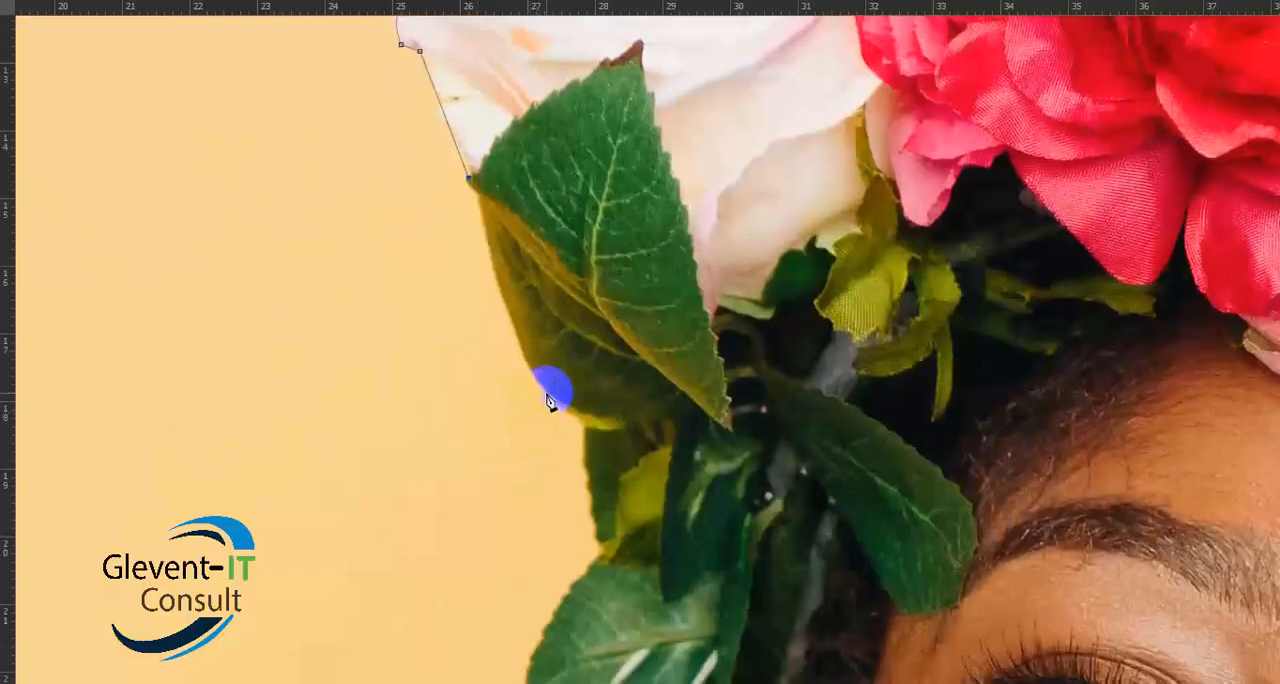
pyautogui.click(547, 393)
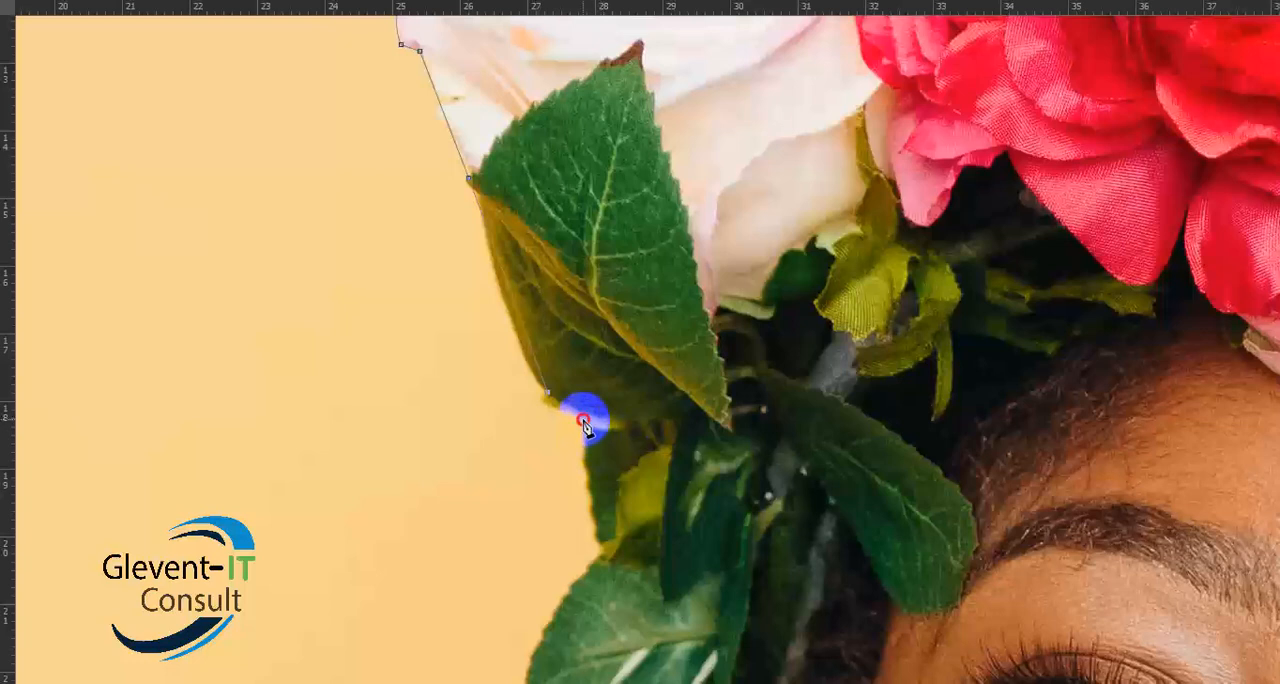
pyautogui.scroll(-2, 600, 435)
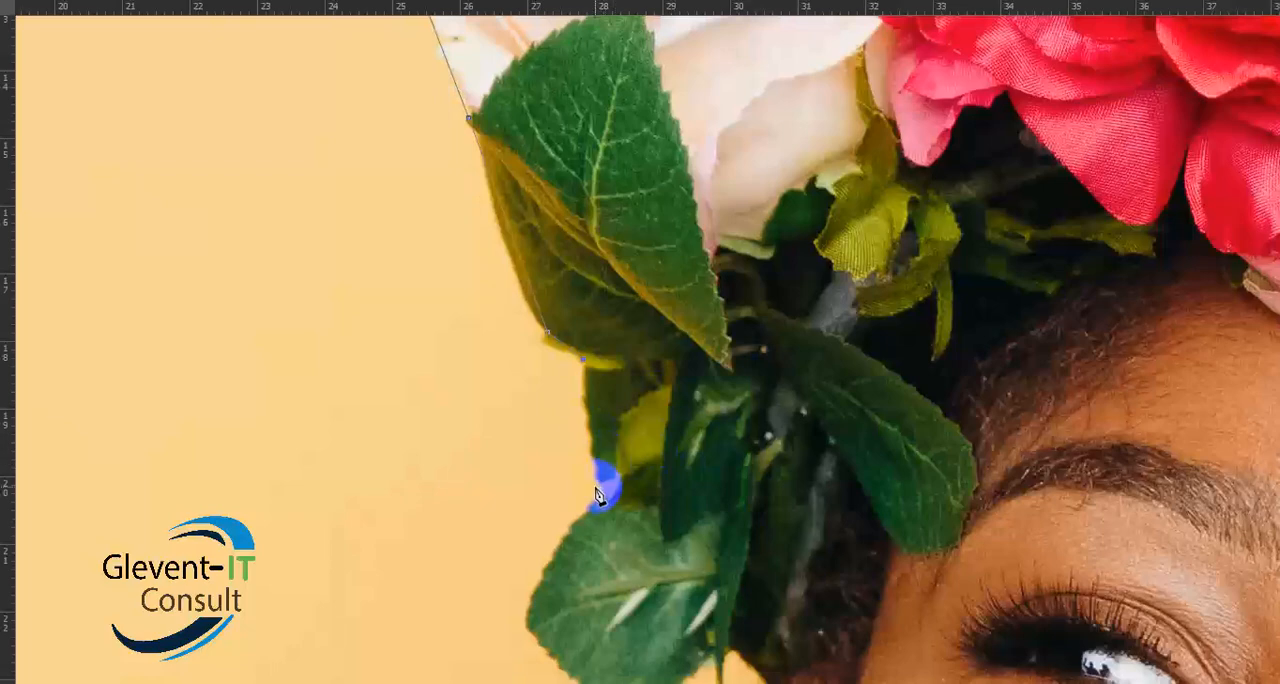
pyautogui.click(603, 494)
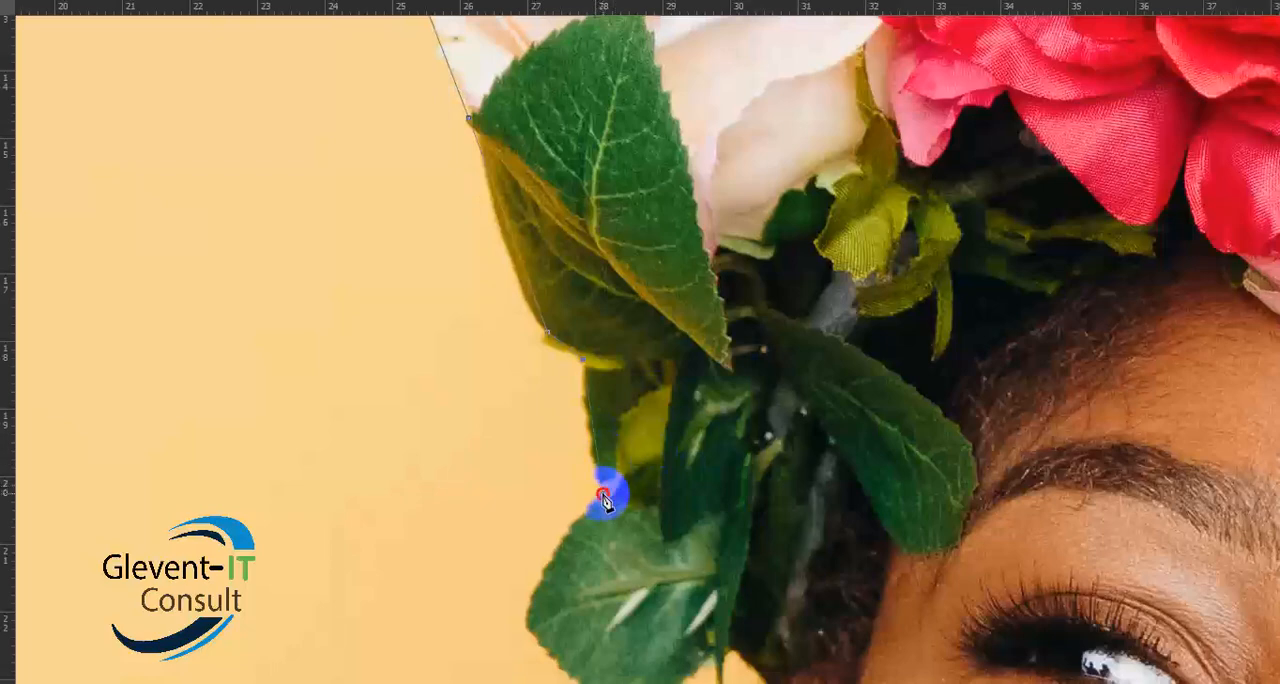
# - Curve the path around the lower rounded leaf to the stem base, removing the leading handles at its outermost and lowest points
pyautogui.scroll(-6, 677, 414)
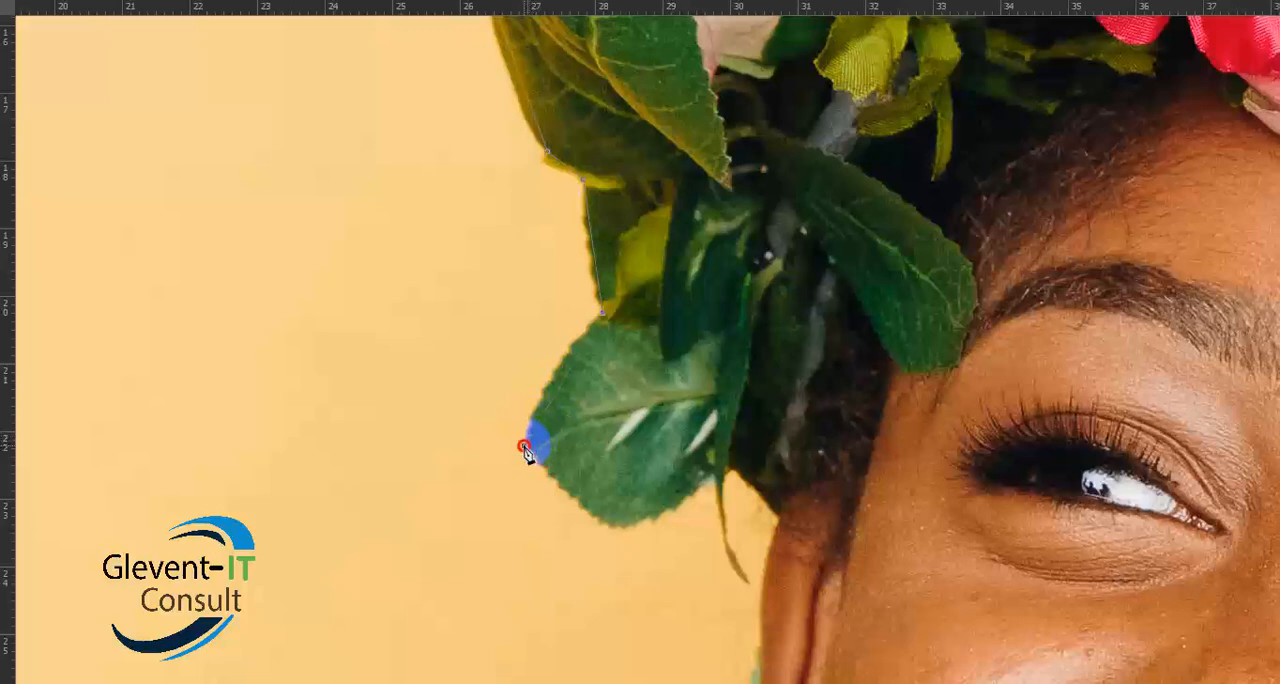
pyautogui.moveTo(523, 447); pyautogui.dragTo(522, 502)
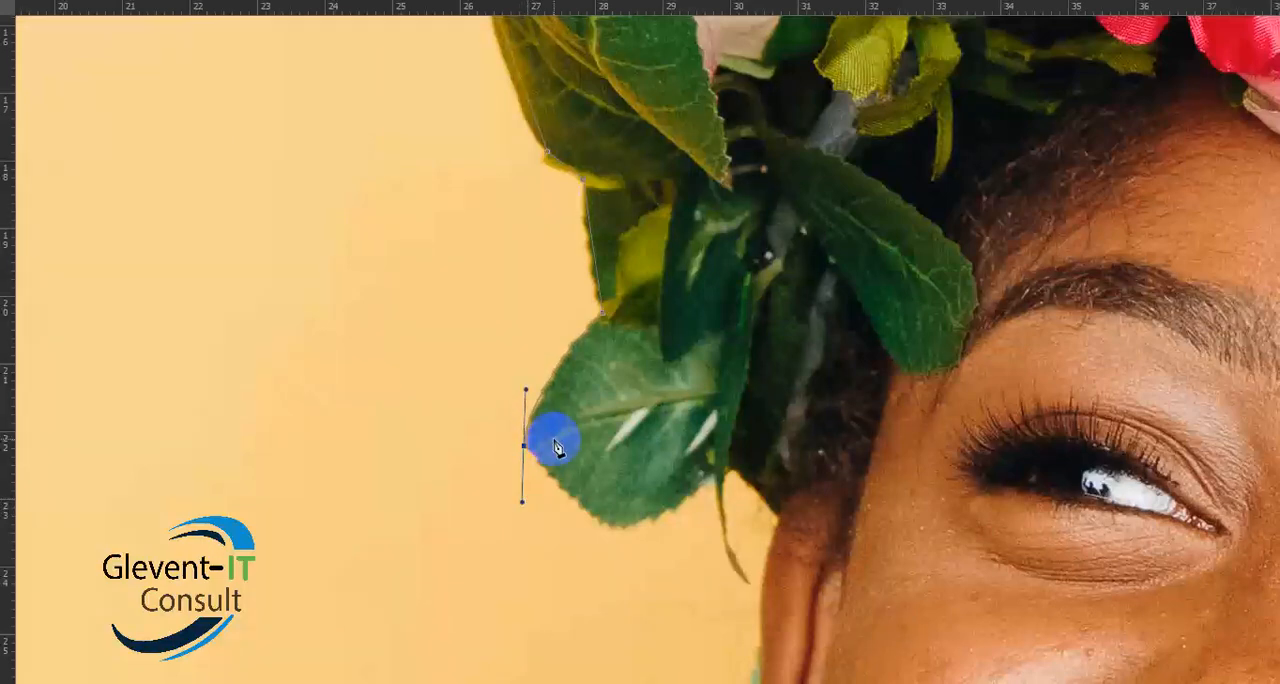
pyautogui.click(524, 445)
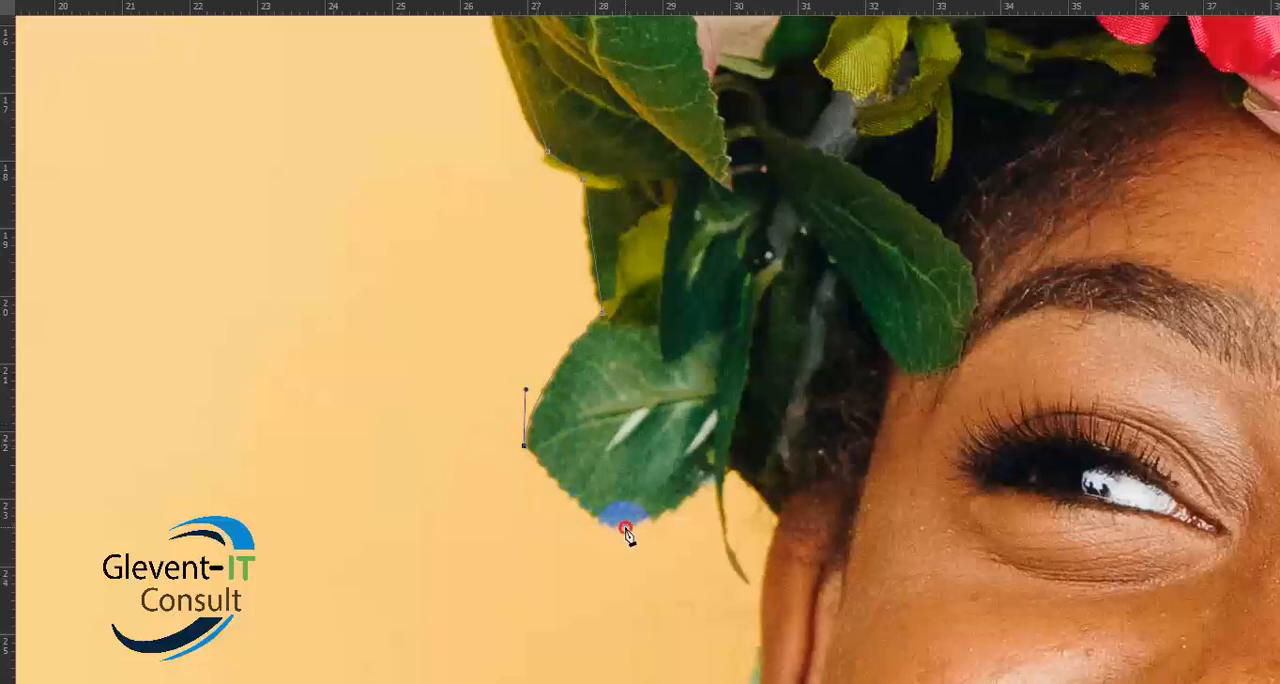
pyautogui.moveTo(627, 528); pyautogui.dragTo(669, 535)
pyautogui.keyDown('alt'); pyautogui.click(626, 529); pyautogui.keyUp('alt')
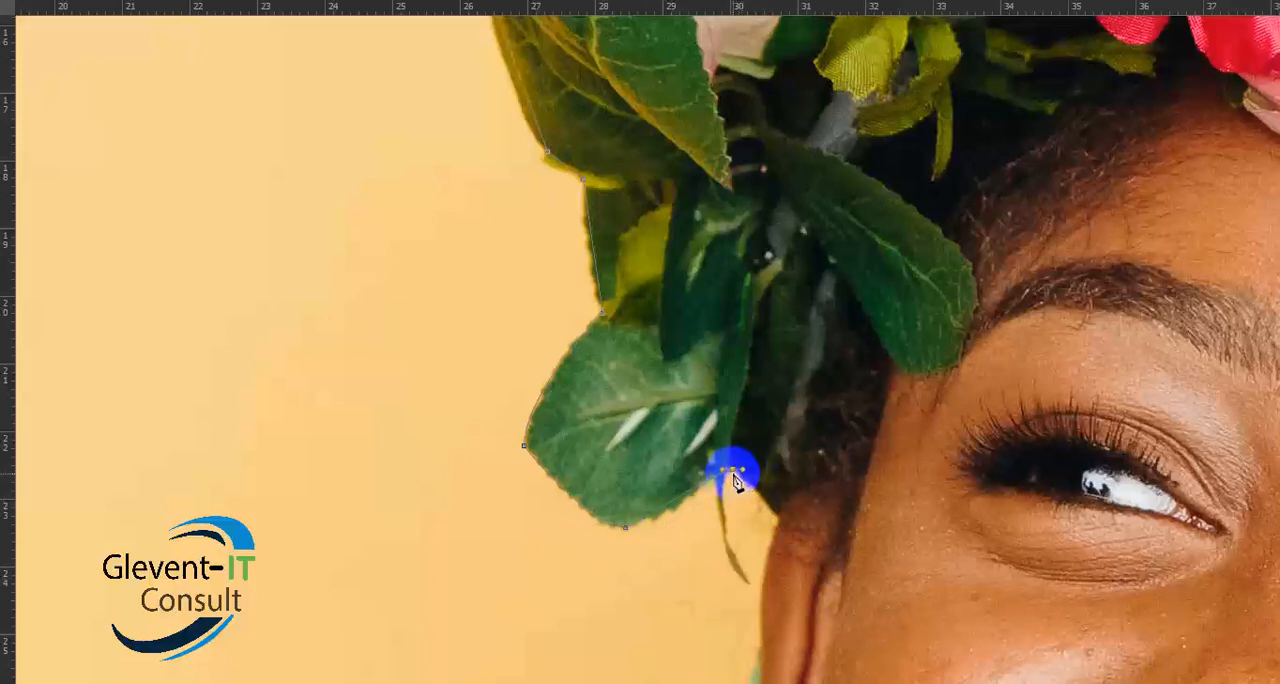
# - Trace the hairline to the top of the ear and down the ear's outer edge to the green shape, removing the leading handle
pyautogui.scroll(-5, 745, 470)
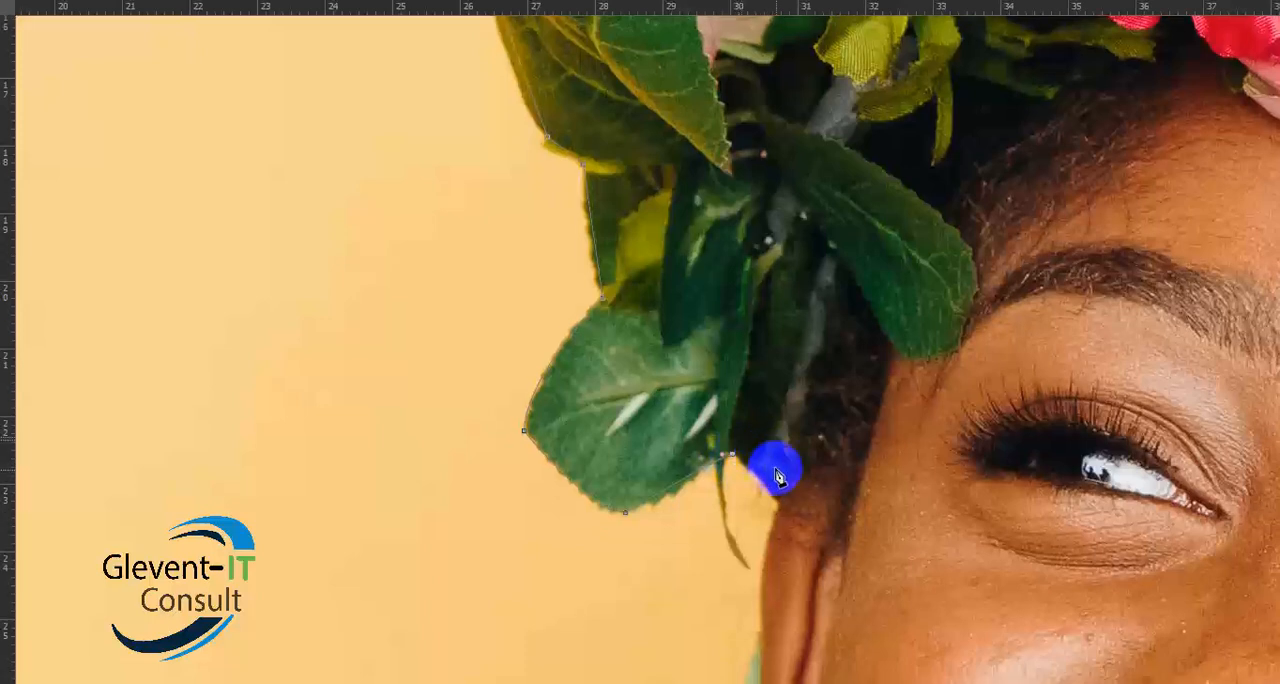
pyautogui.click(781, 344)
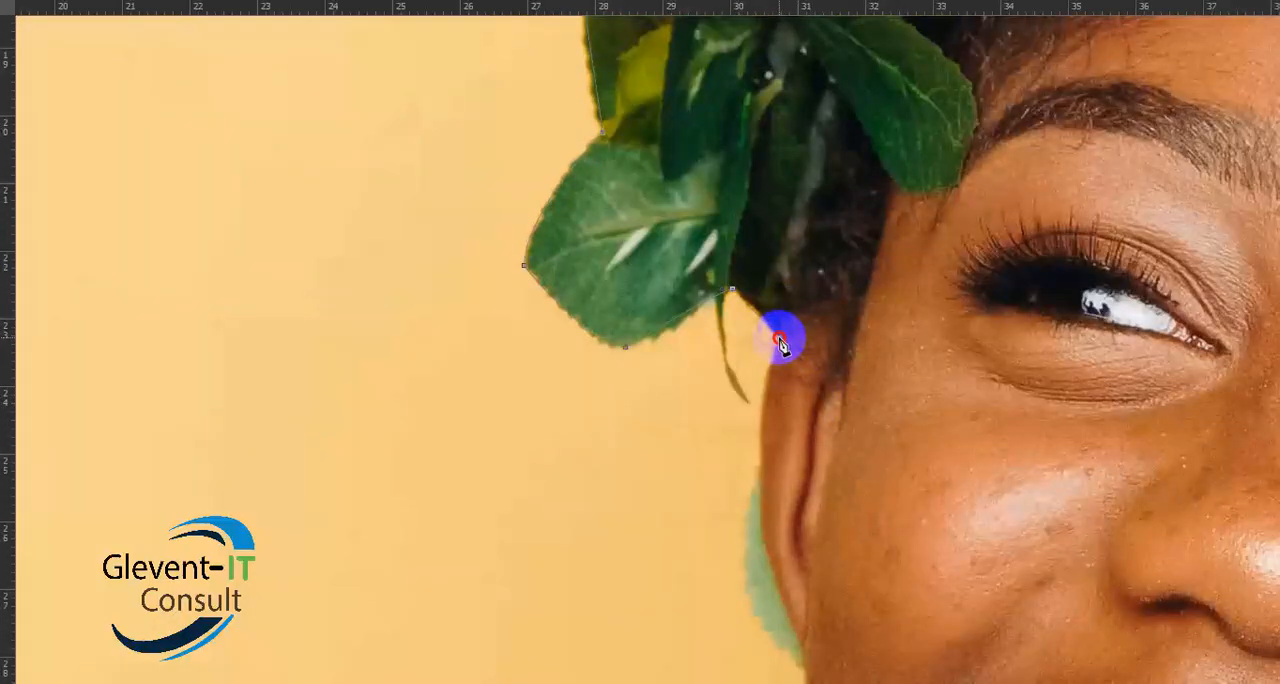
pyautogui.moveTo(780, 338); pyautogui.dragTo(782, 347)
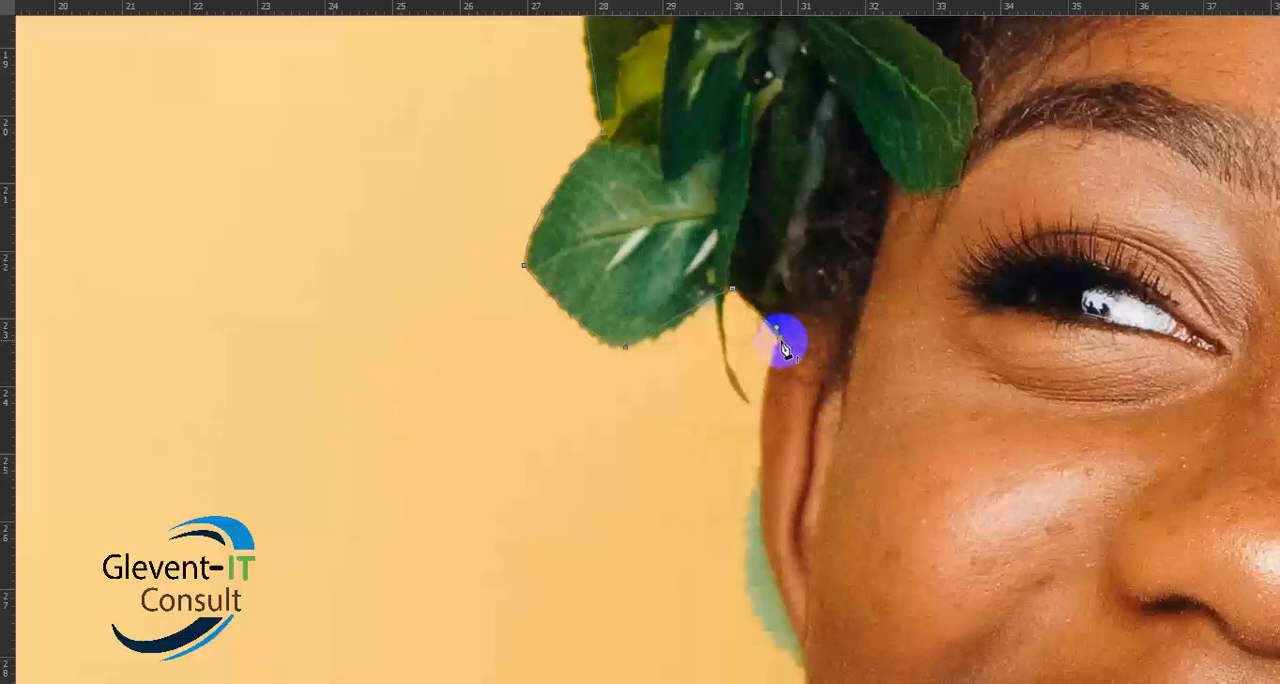
pyautogui.scroll(-5, 725, 410)
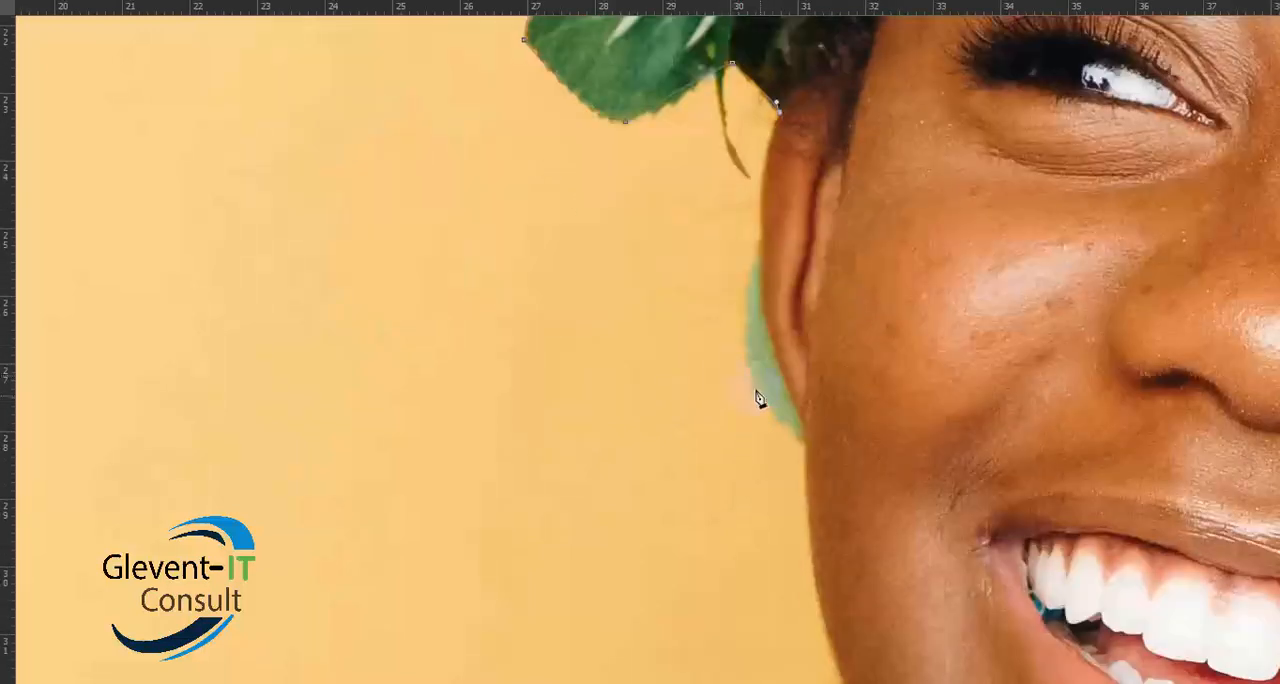
pyautogui.moveTo(800, 418); pyautogui.dragTo(752, 300)
pyautogui.keyDown('alt'); pyautogui.click(757, 247); pyautogui.keyUp('alt')
pyautogui.click(810, 447)
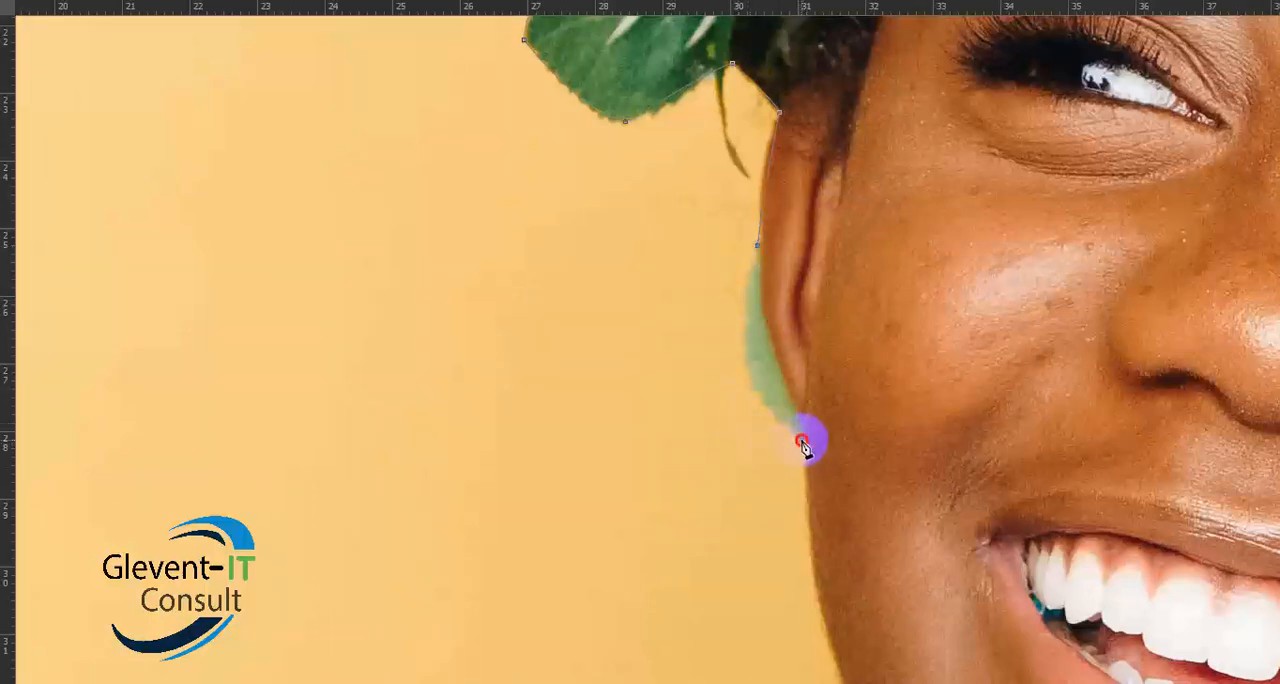
pyautogui.moveTo(803, 443); pyautogui.dragTo(899, 516)
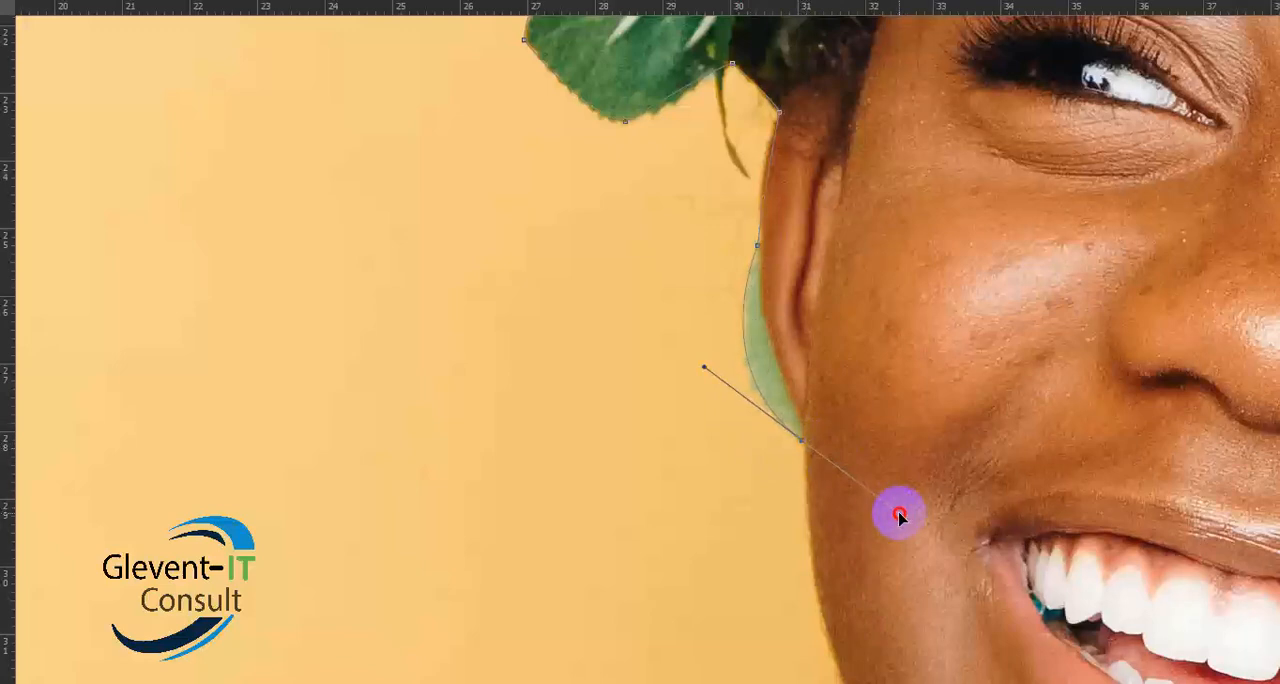
pyautogui.moveTo(899, 516)
pyautogui.mouseDown()
pyautogui.moveTo(860, 511)
pyautogui.moveTo(846, 543)
pyautogui.moveTo(889, 597)
pyautogui.moveTo(908, 600)
pyautogui.moveTo(894, 557)
pyautogui.moveTo(905, 512)
pyautogui.moveTo(896, 522)
pyautogui.mouseUp()
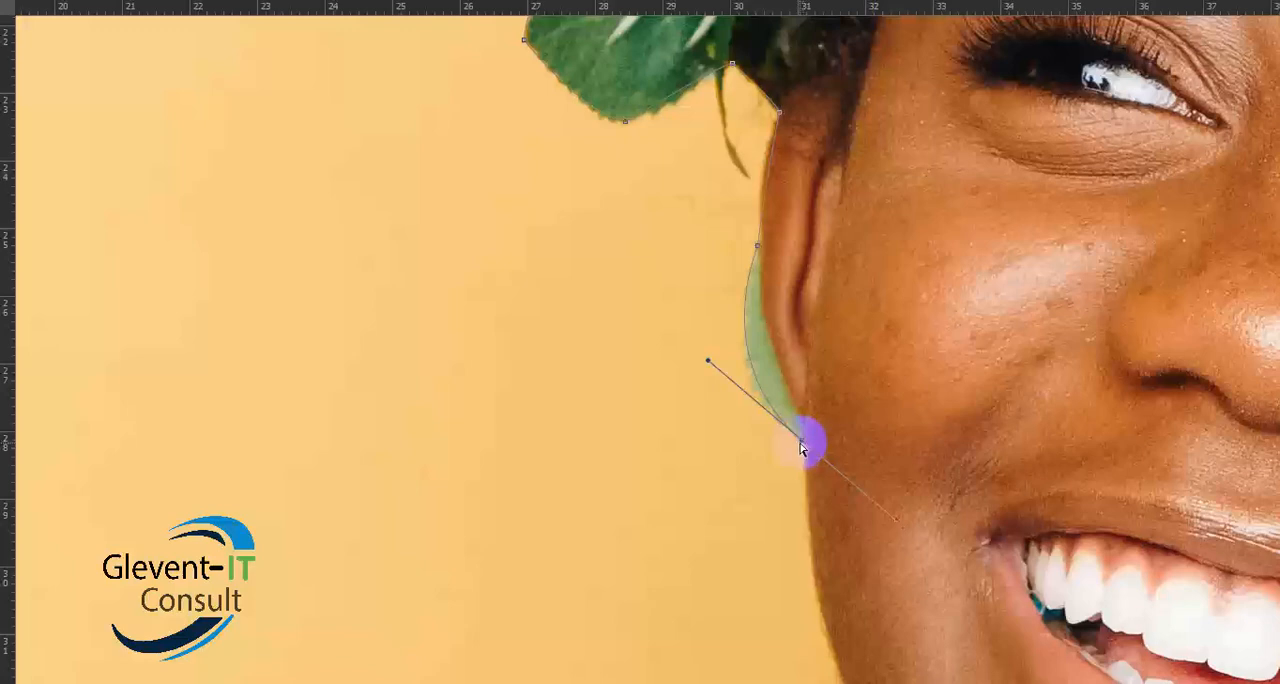
pyautogui.hotkey('ctrl', 'z')
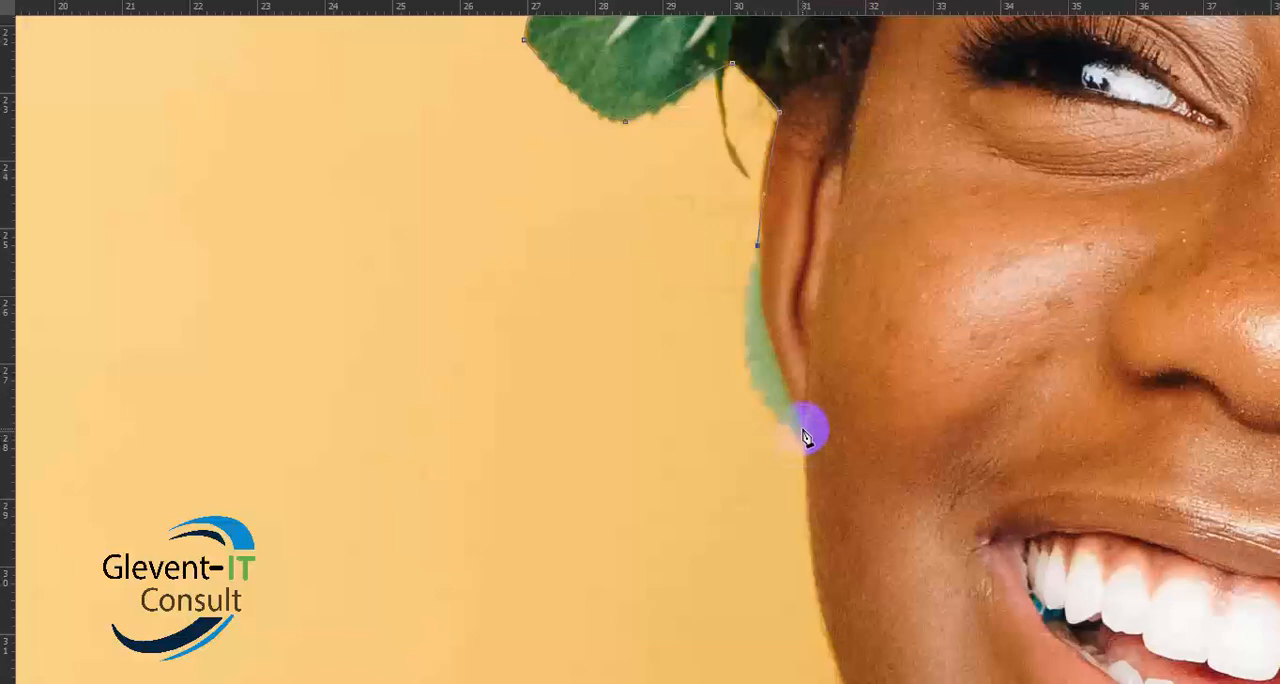
# - Curve the path around the green shape behind the ear and down the cheek to the jaw near the neck, removing the leading handles
pyautogui.moveTo(806, 428); pyautogui.dragTo(840, 474)
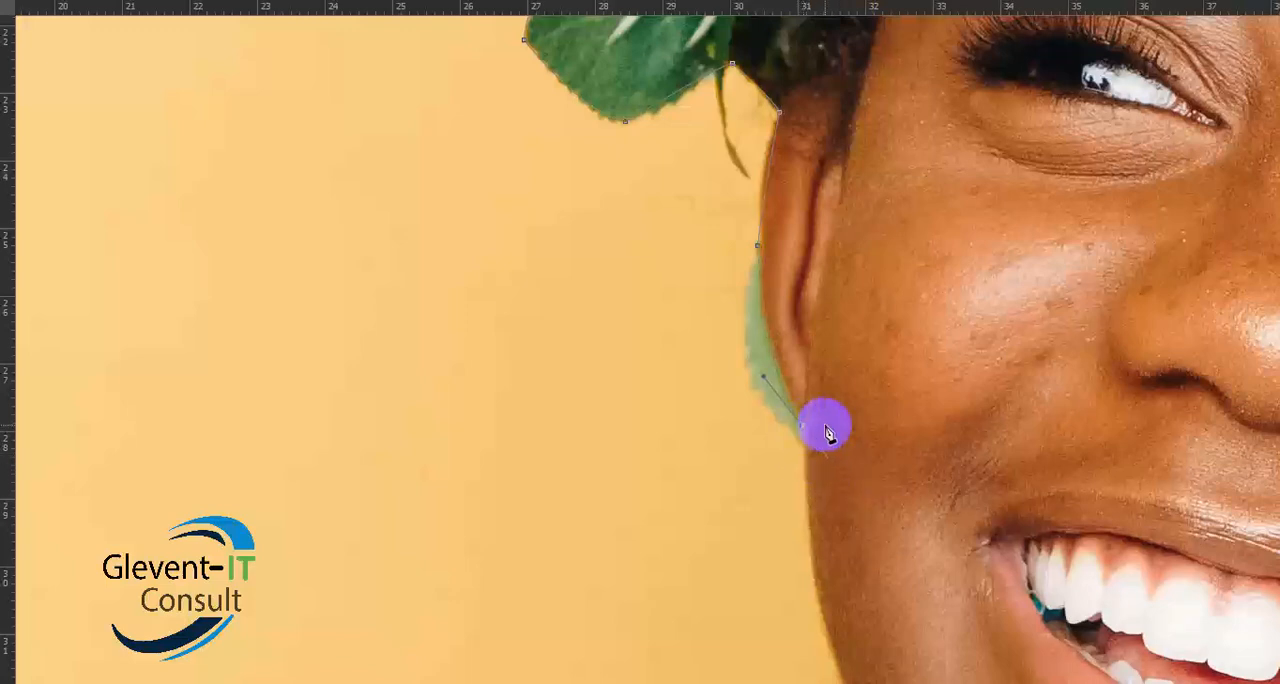
pyautogui.moveTo(831, 434); pyautogui.dragTo(849, 86)
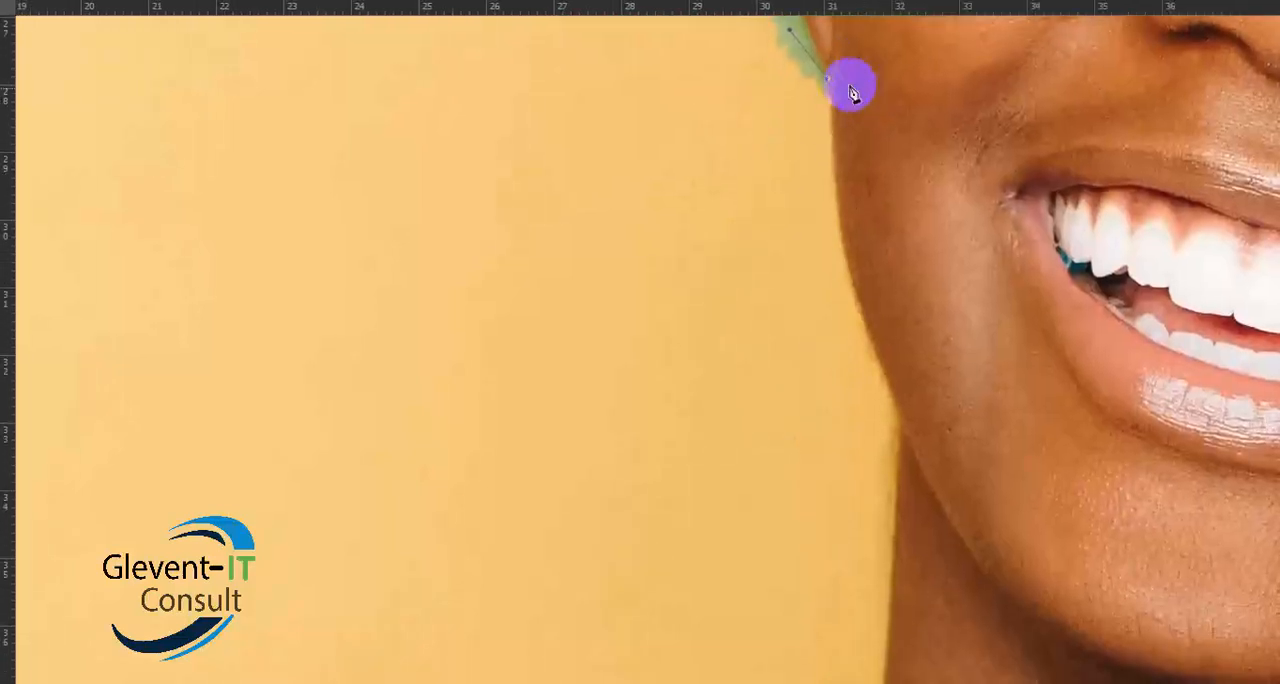
pyautogui.moveTo(890, 405); pyautogui.dragTo(926, 436)
pyautogui.hotkey('ctrl', 'z')
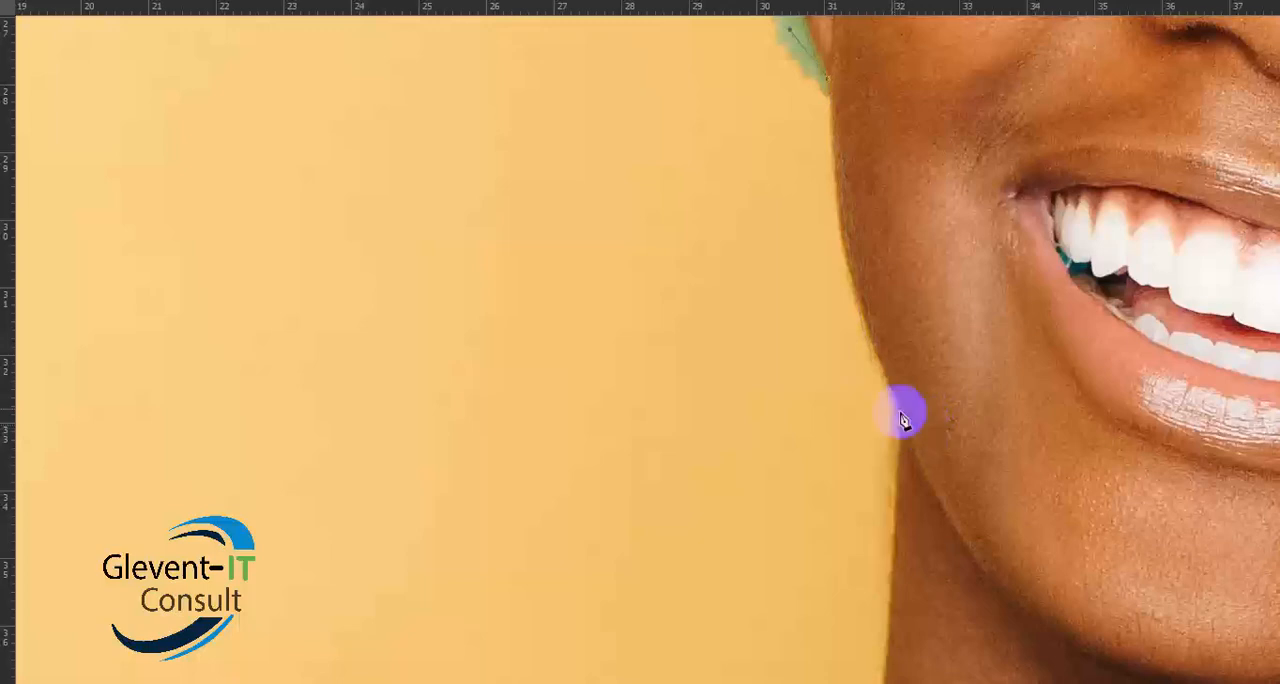
pyautogui.moveTo(885, 376); pyautogui.dragTo(934, 467)
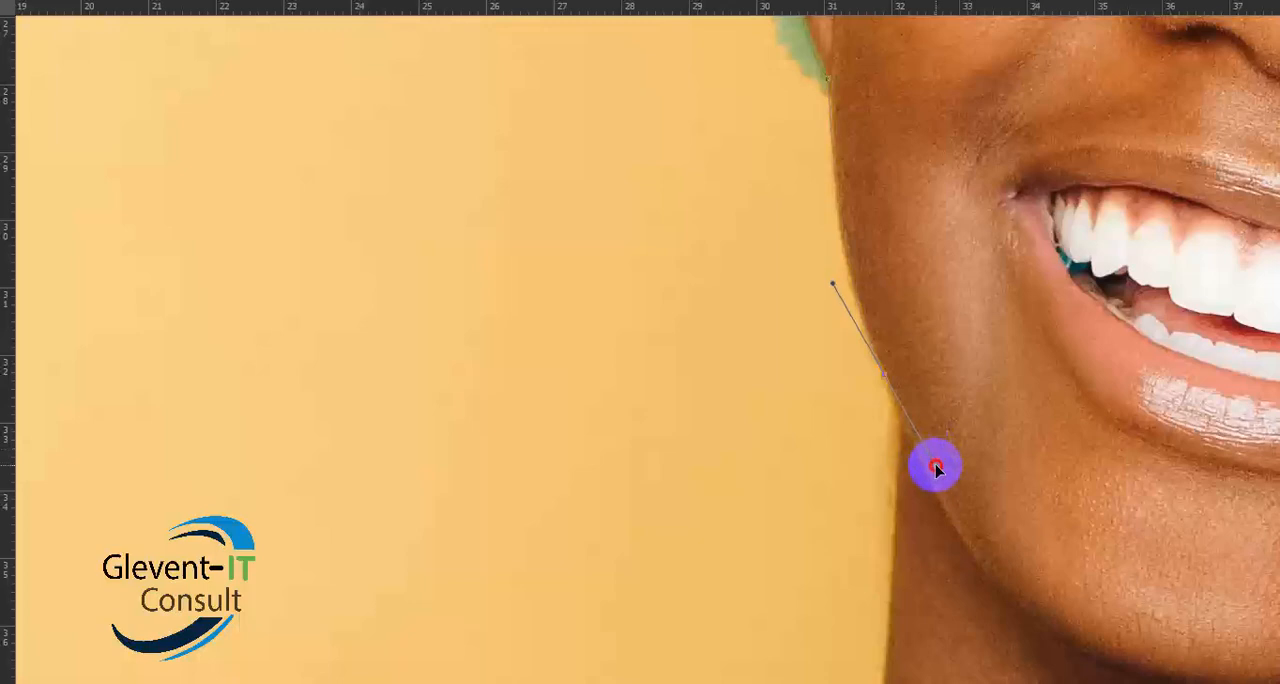
pyautogui.moveTo(935, 467); pyautogui.dragTo(935, 495)
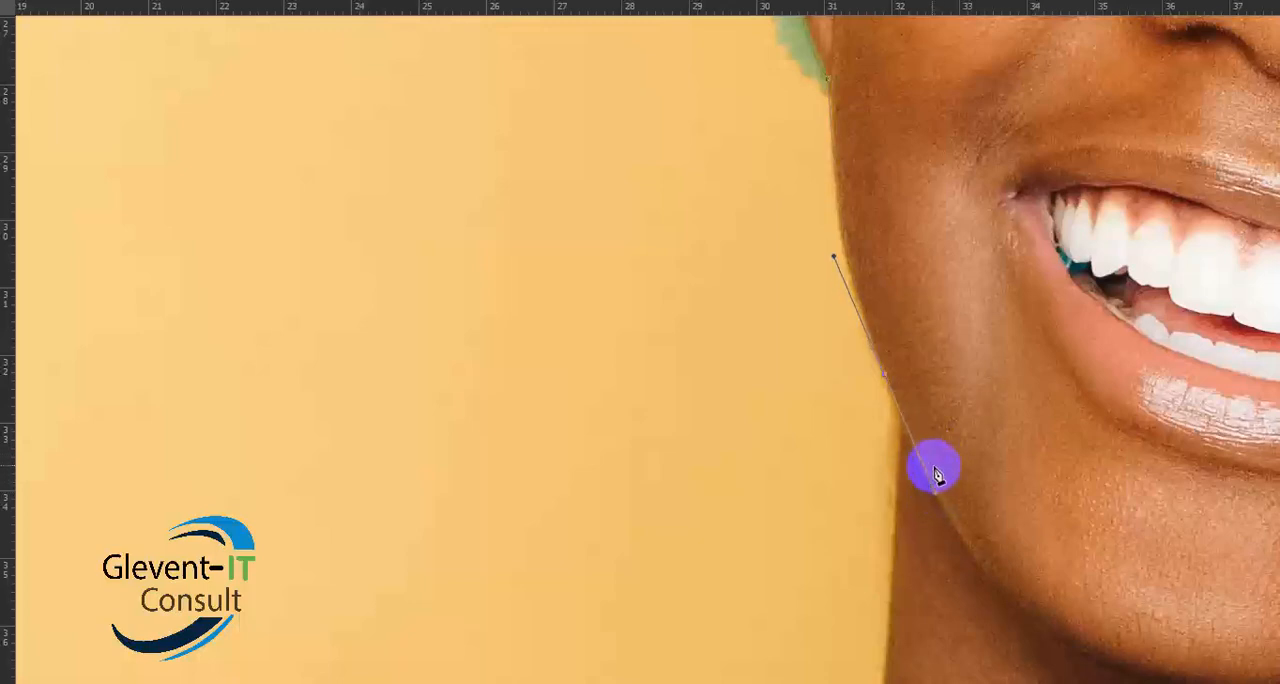
pyautogui.keyDown('alt'); pyautogui.click(885, 377); pyautogui.keyUp('alt')
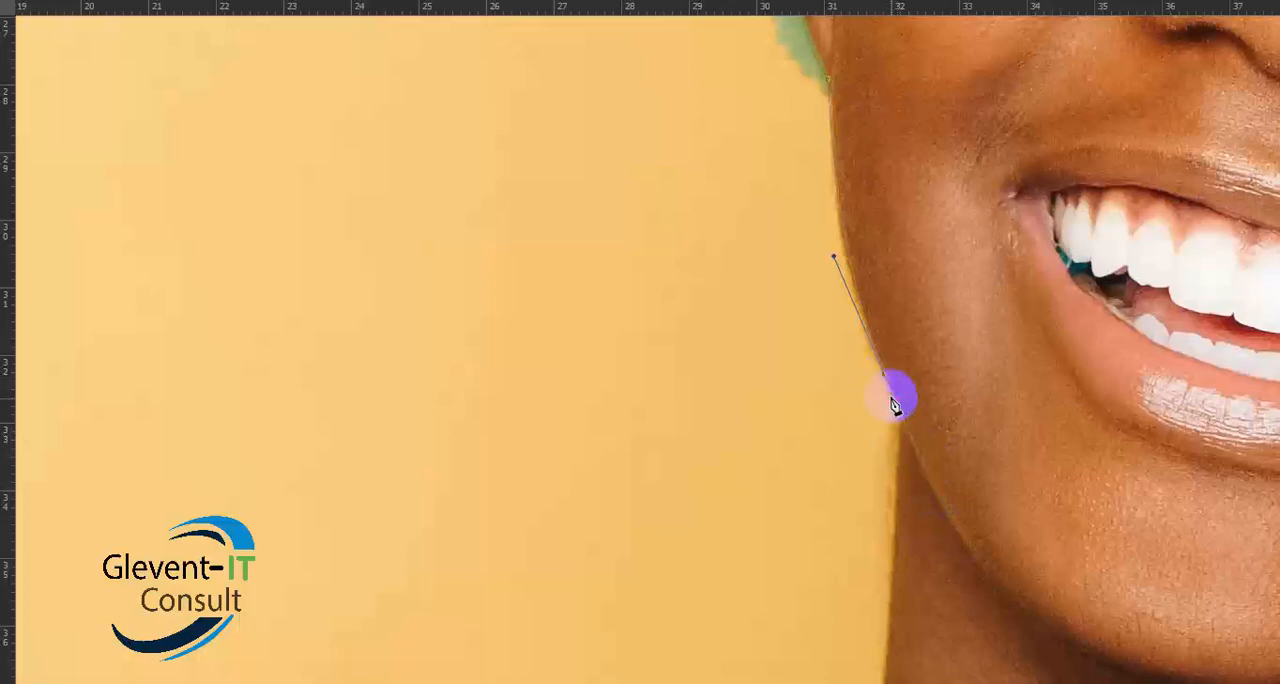
# - Curve the path down the side of the neck to its junction with the shoulder, removing the leading handles
pyautogui.moveTo(896, 508); pyautogui.dragTo(886, 619)
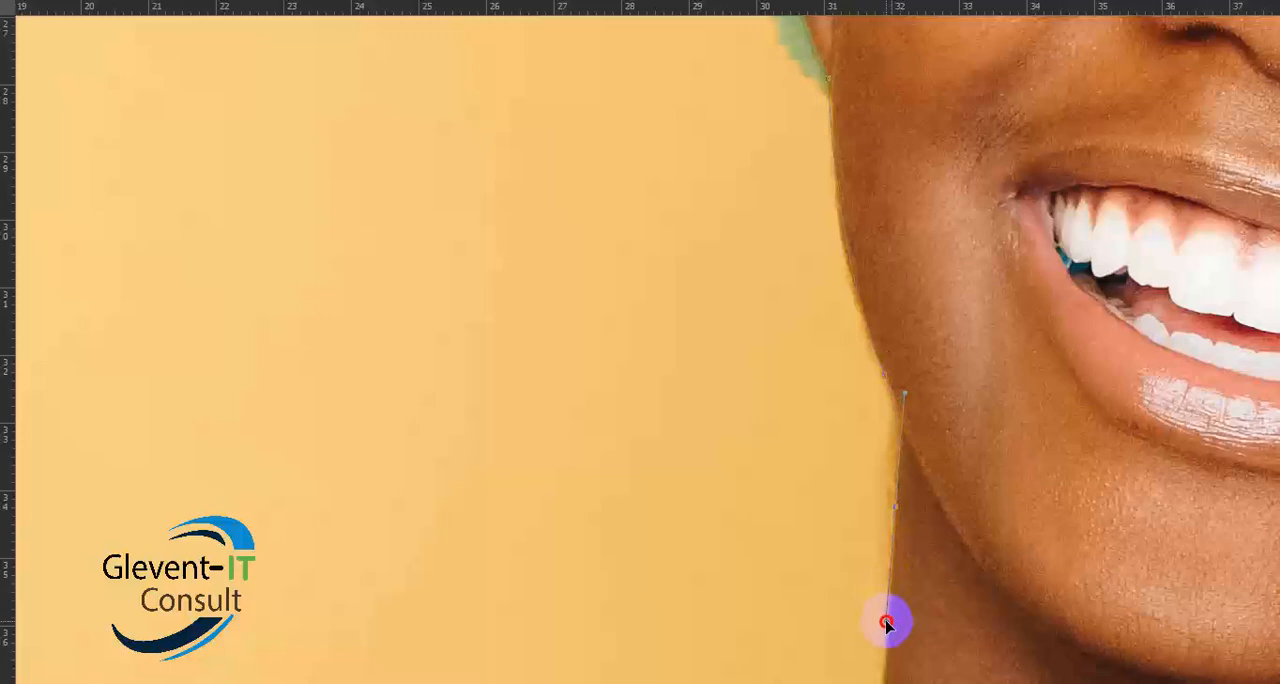
pyautogui.moveTo(886, 623); pyautogui.dragTo(885, 634)
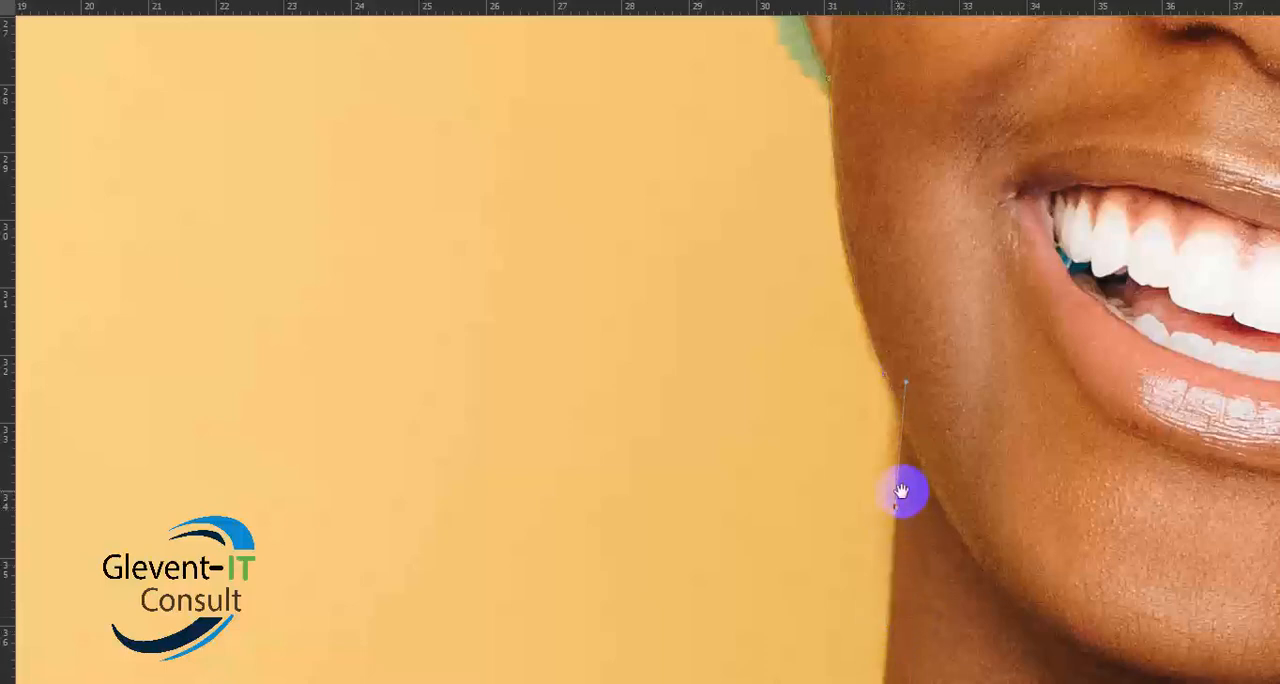
pyautogui.moveTo(903, 491); pyautogui.dragTo(816, 119)
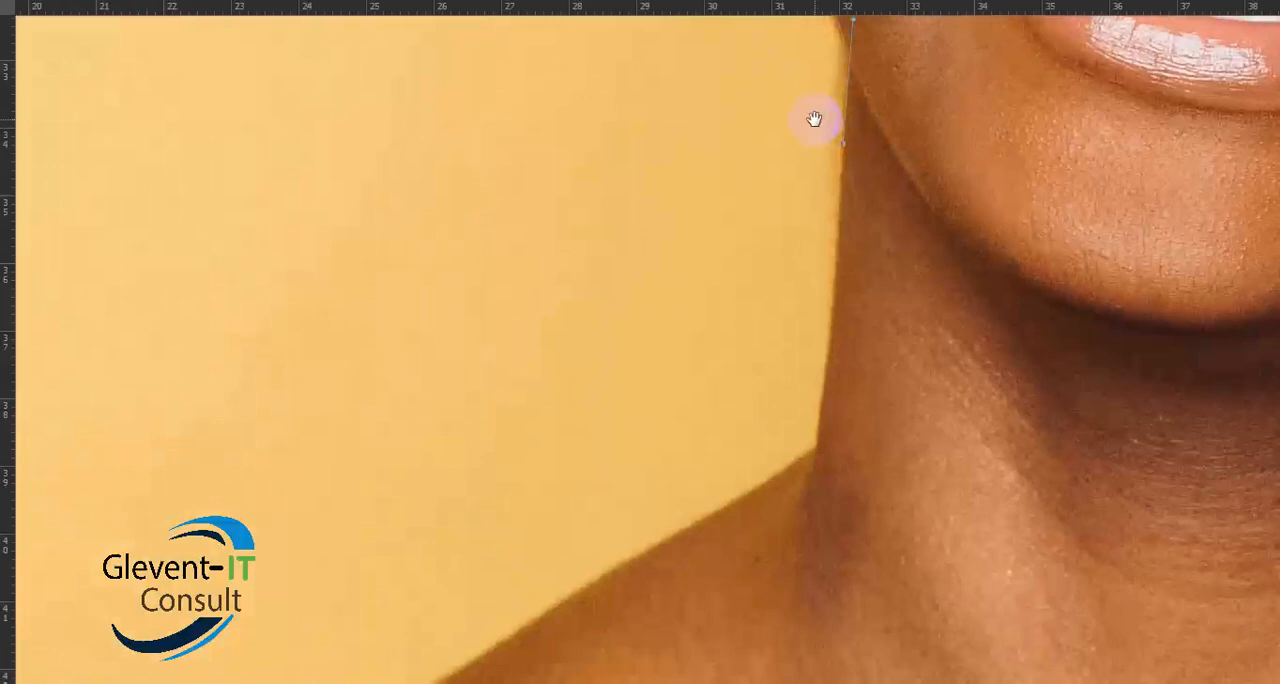
pyautogui.click(816, 449)
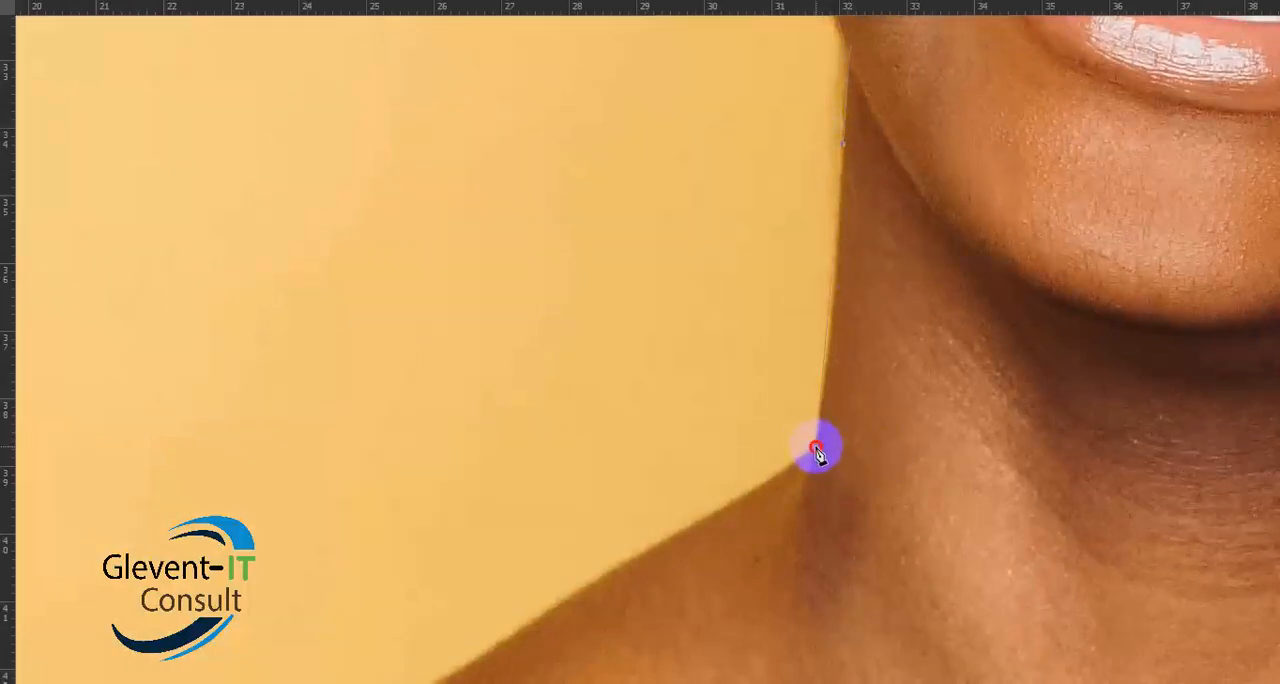
pyautogui.moveTo(816, 449); pyautogui.dragTo(807, 482)
# - Curve the path from the neck junction along the upper slope of the shoulder, removing the leading handles at both new anchor points
pyautogui.press('space')
pyautogui.moveTo(826, 480); pyautogui.dragTo(1022, 205)
pyautogui.moveTo(849, 417); pyautogui.dragTo(900, 361)
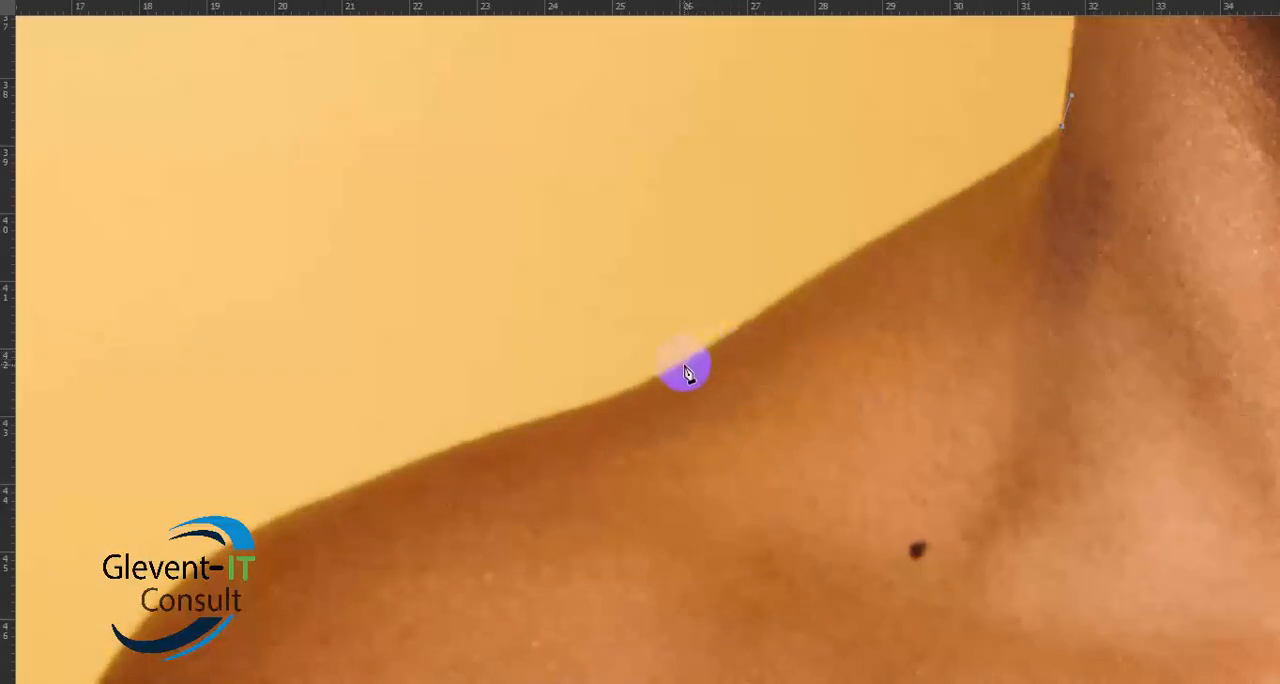
pyautogui.moveTo(683, 370); pyautogui.dragTo(505, 461)
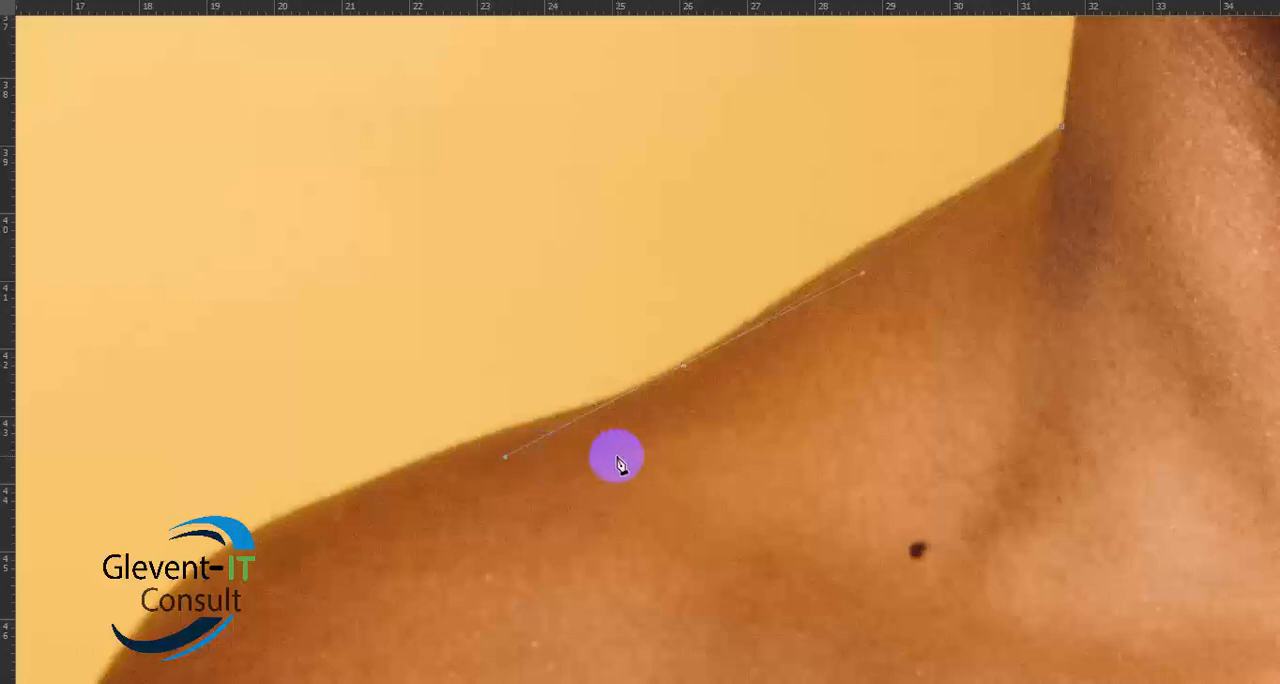
pyautogui.keyDown('alt'); pyautogui.click(686, 368); pyautogui.keyUp('alt')
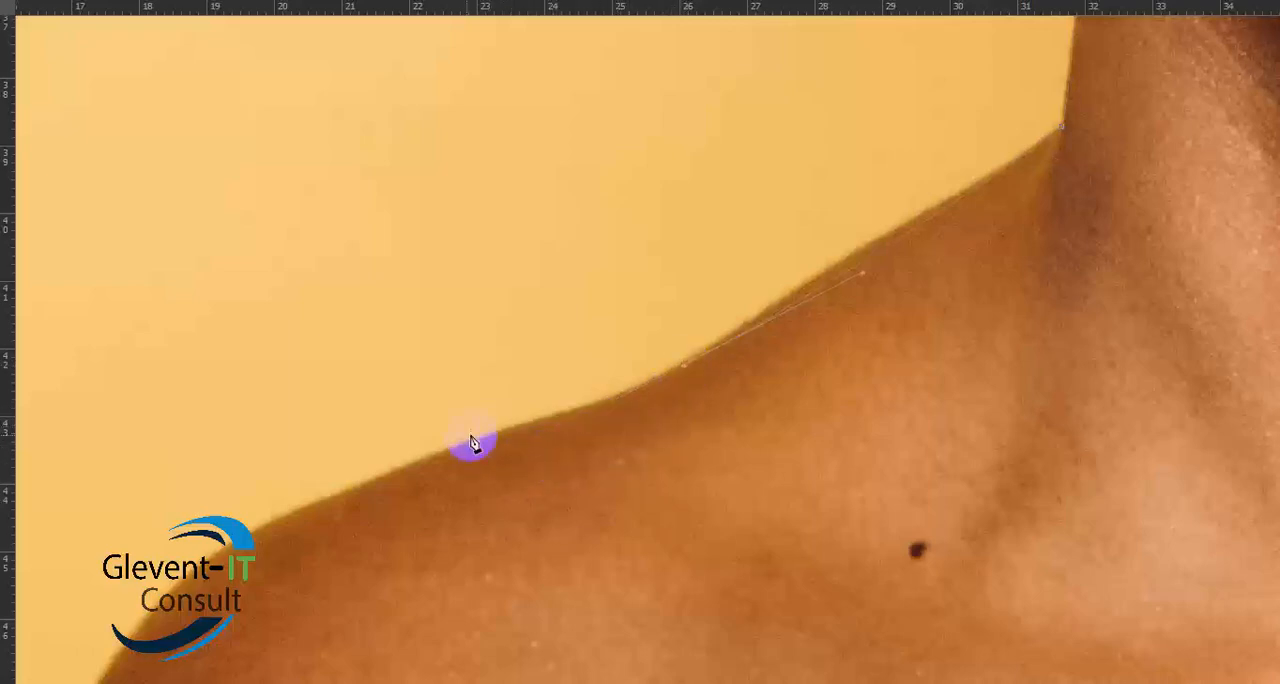
pyautogui.click(528, 424)
pyautogui.moveTo(527, 424); pyautogui.dragTo(478, 430)
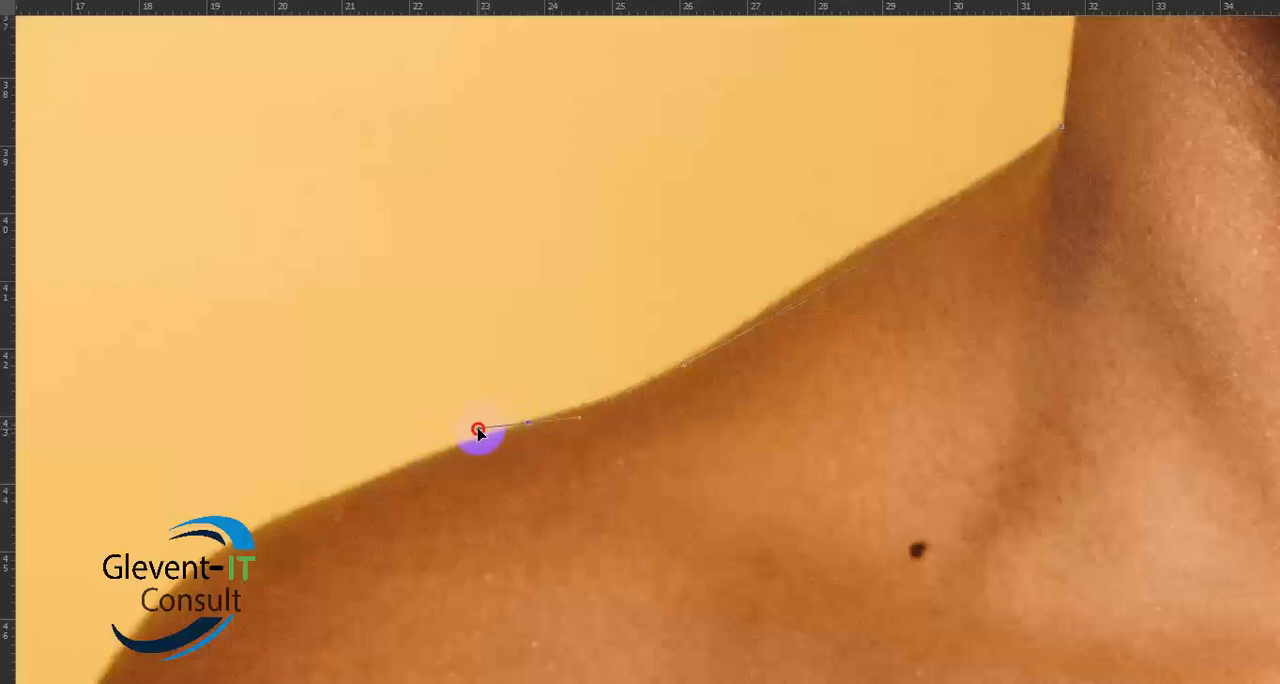
pyautogui.keyDown('alt'); pyautogui.click(529, 425); pyautogui.keyUp('alt')
# - Curve the path around the outer shoulder and down to the image's bottom edge, removing the leading handles
pyautogui.moveTo(380, 490); pyautogui.dragTo(737, 237)
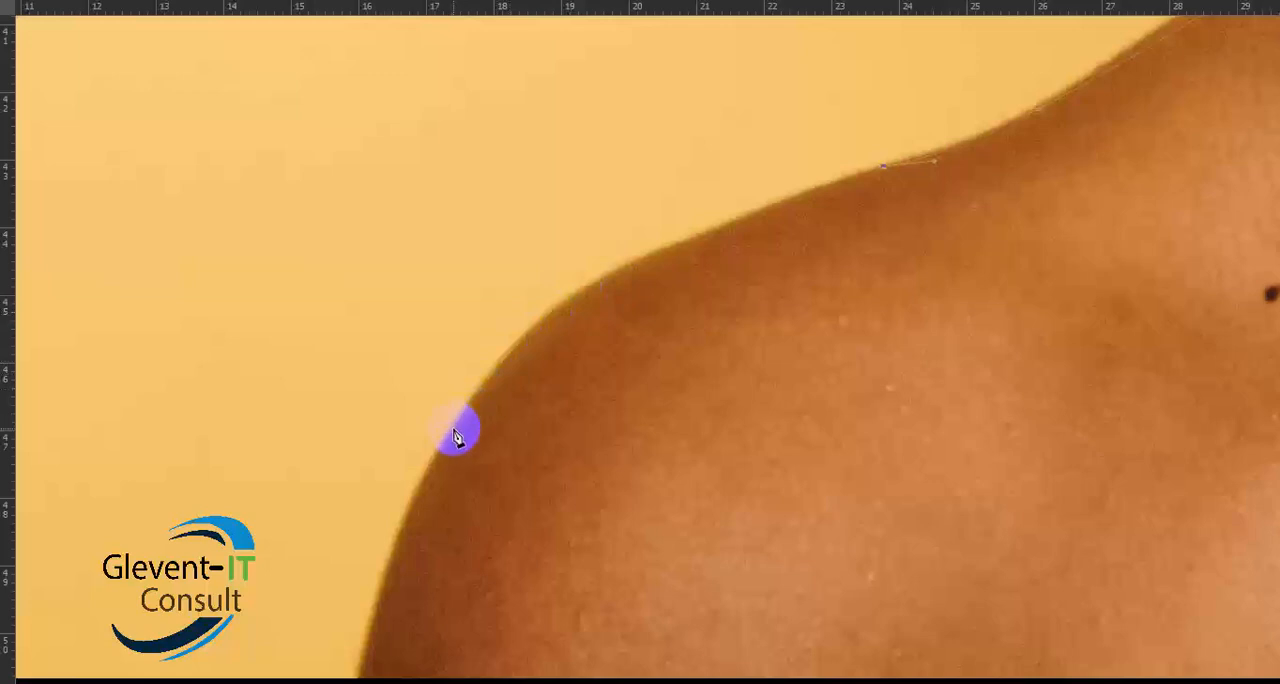
pyautogui.moveTo(454, 430); pyautogui.dragTo(373, 592)
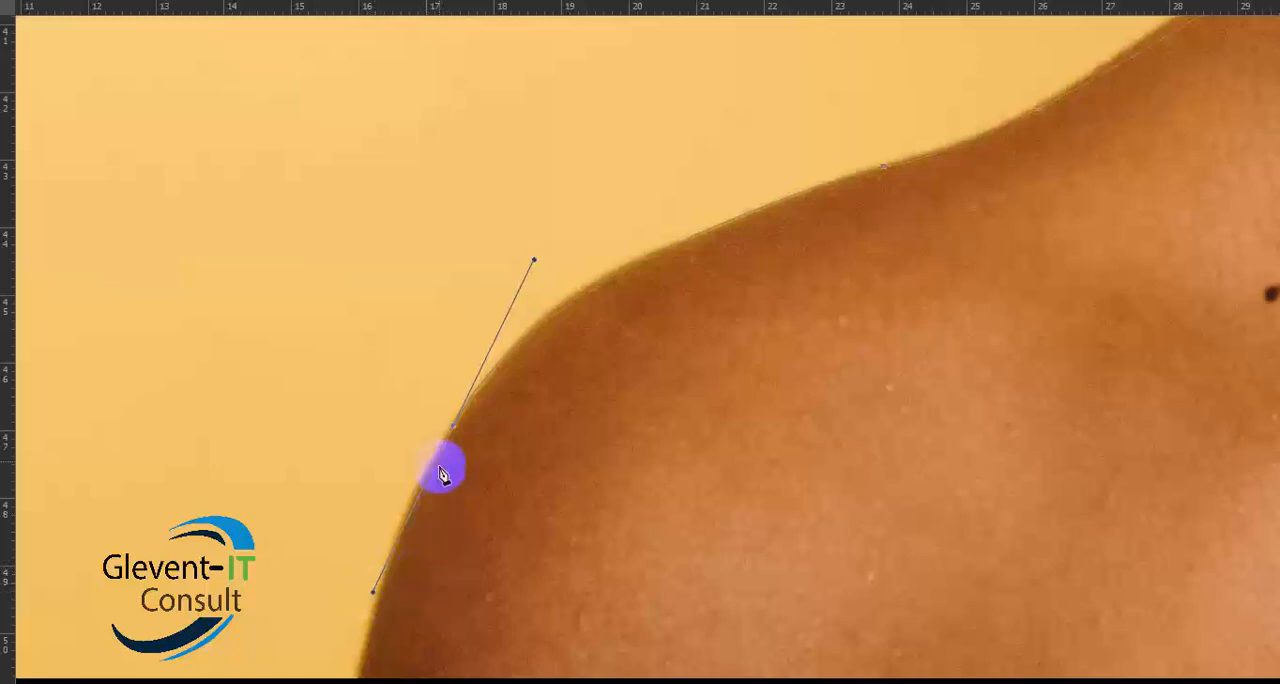
pyautogui.keyDown('alt'); pyautogui.click(455, 428); pyautogui.keyUp('alt')
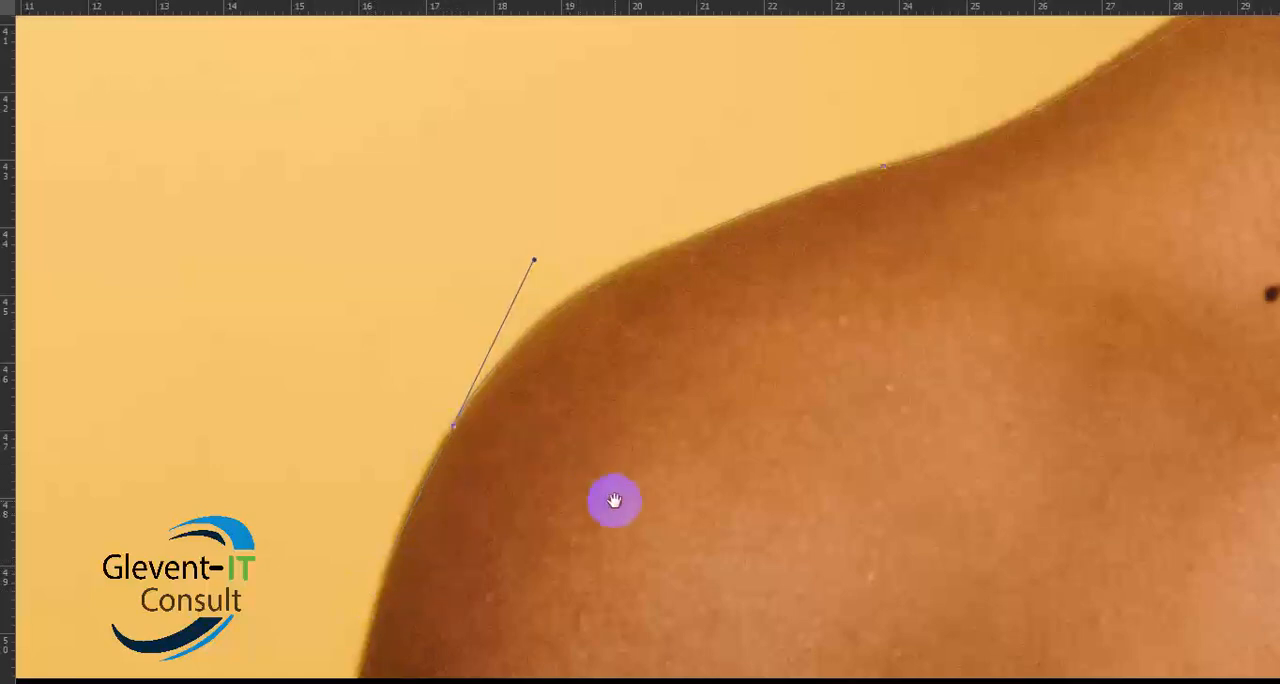
pyautogui.moveTo(614, 500); pyautogui.dragTo(671, 203)
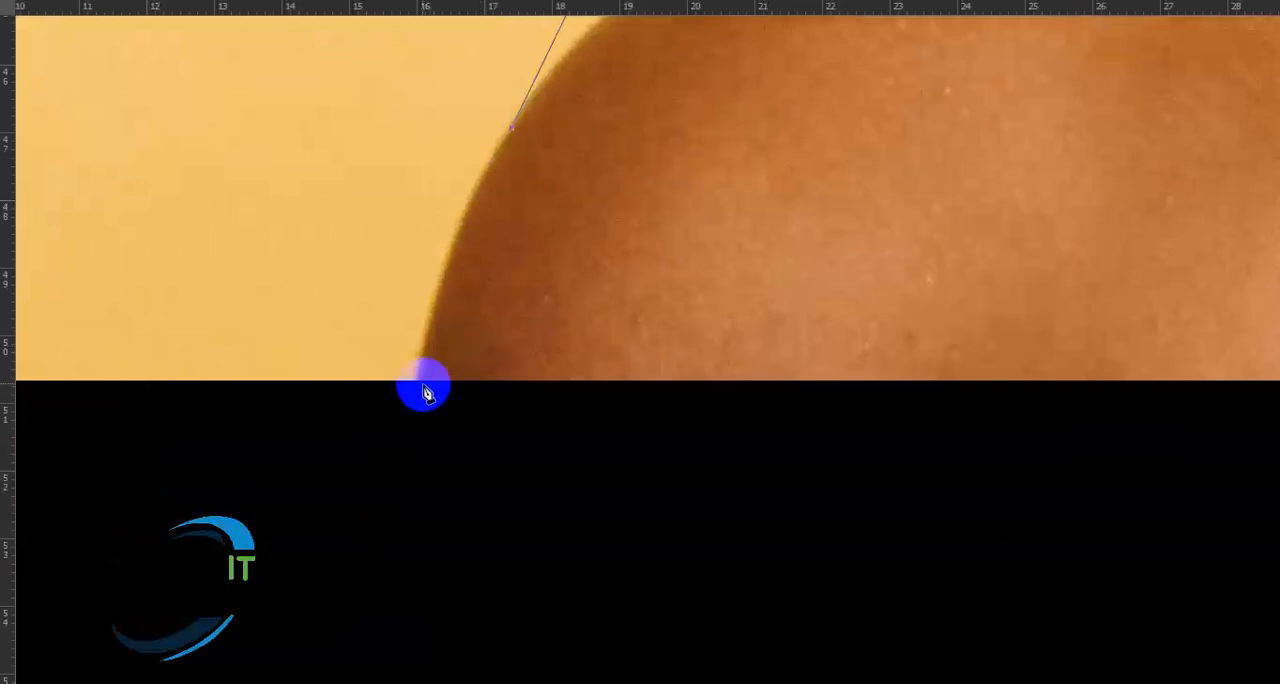
pyautogui.moveTo(417, 381); pyautogui.dragTo(427, 435)
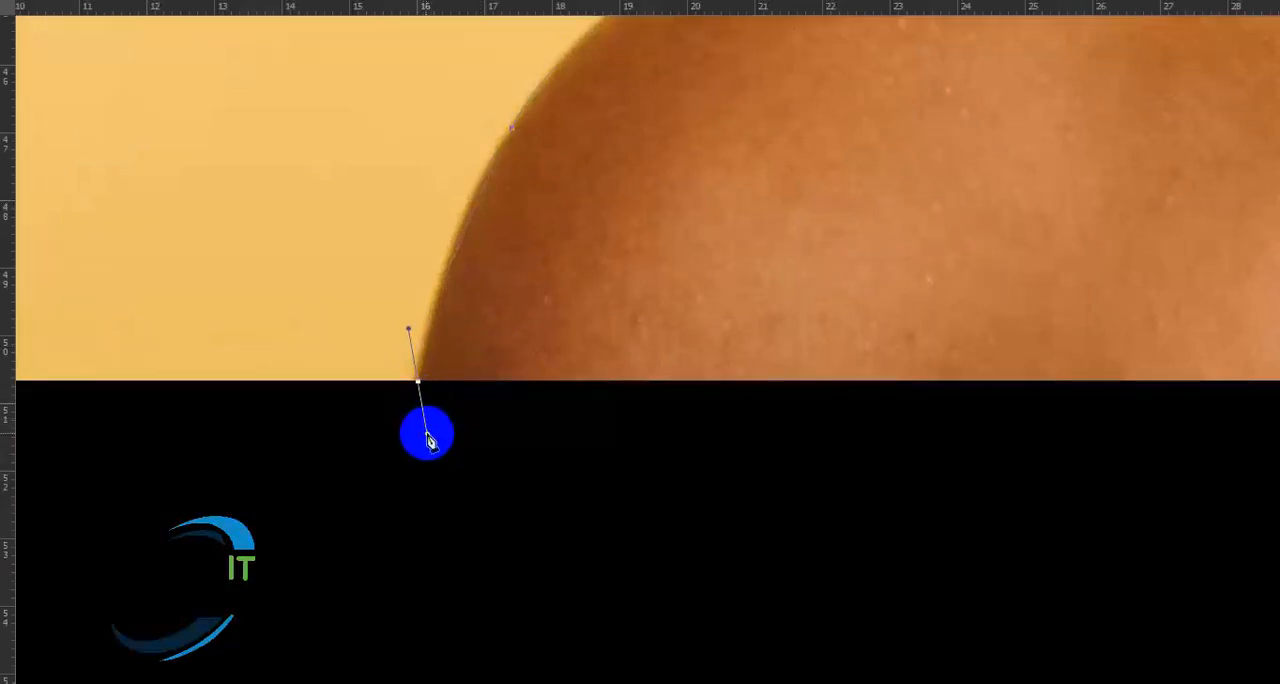
pyautogui.click(419, 384)
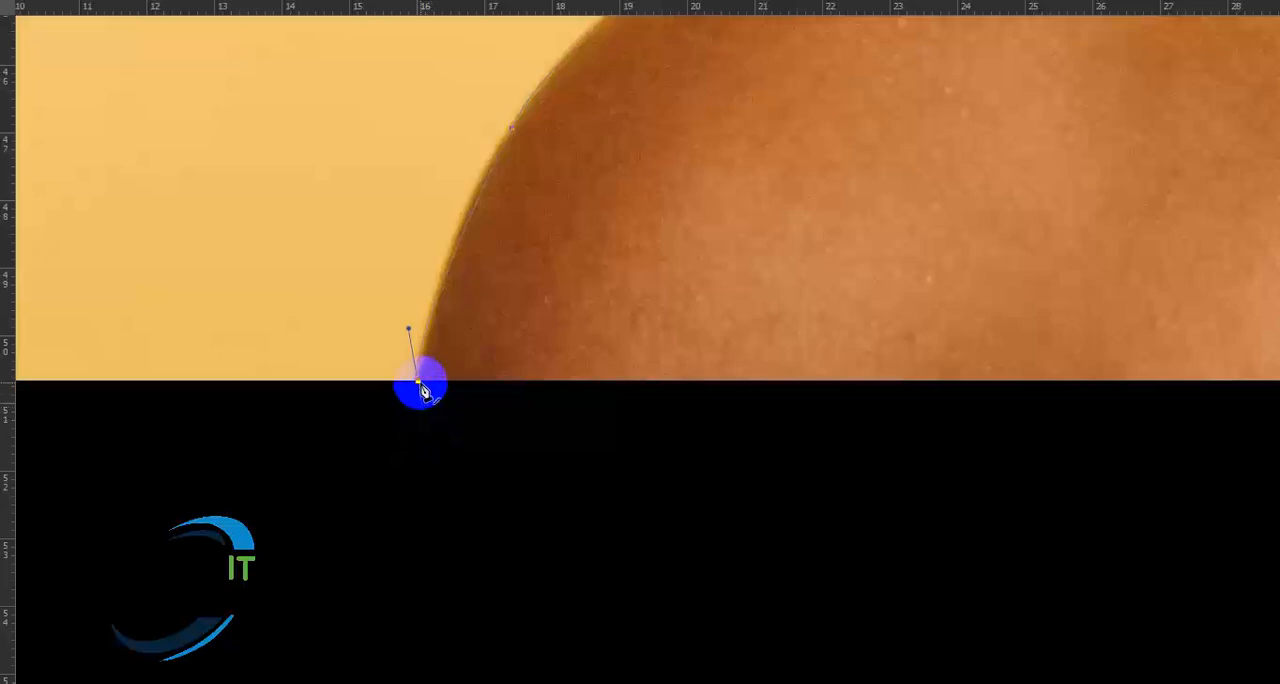
# - Close the path along the image's bottom edge at its starting anchor on the opposite arm, and return to the standard screen mode
pyautogui.moveTo(803, 384); pyautogui.dragTo(223, 372)
pyautogui.moveTo(924, 377); pyautogui.dragTo(254, 374)
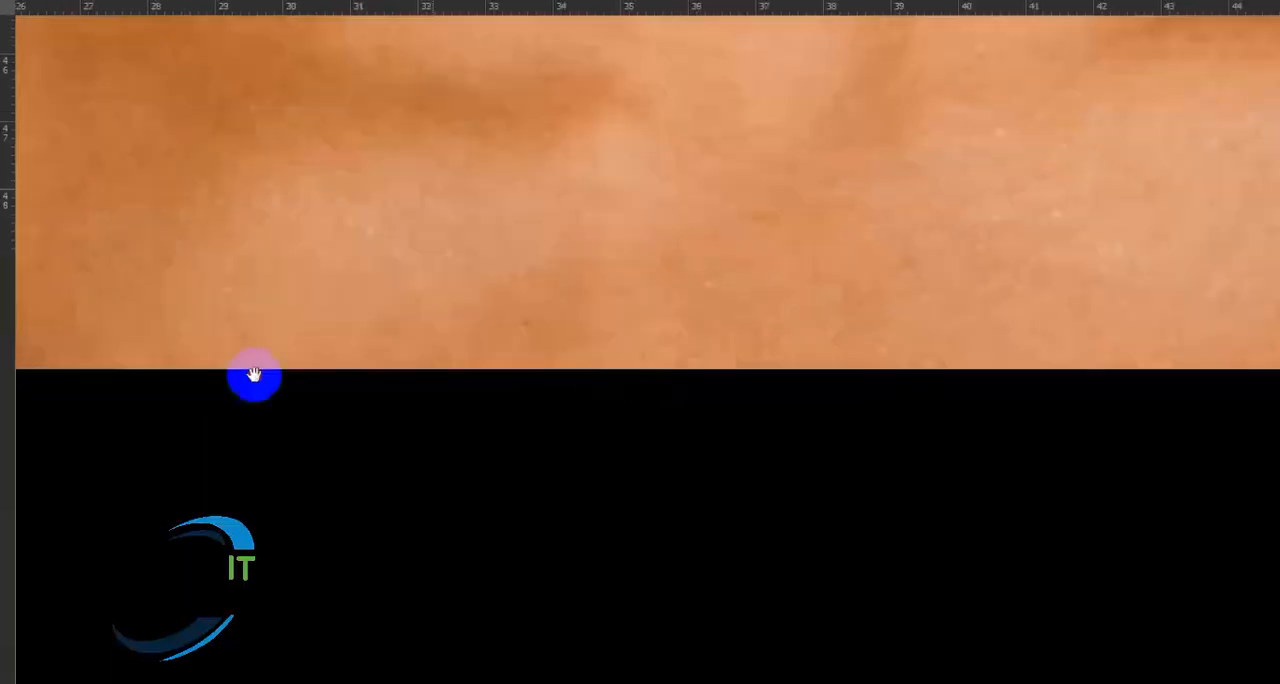
pyautogui.moveTo(1137, 421); pyautogui.dragTo(511, 424)
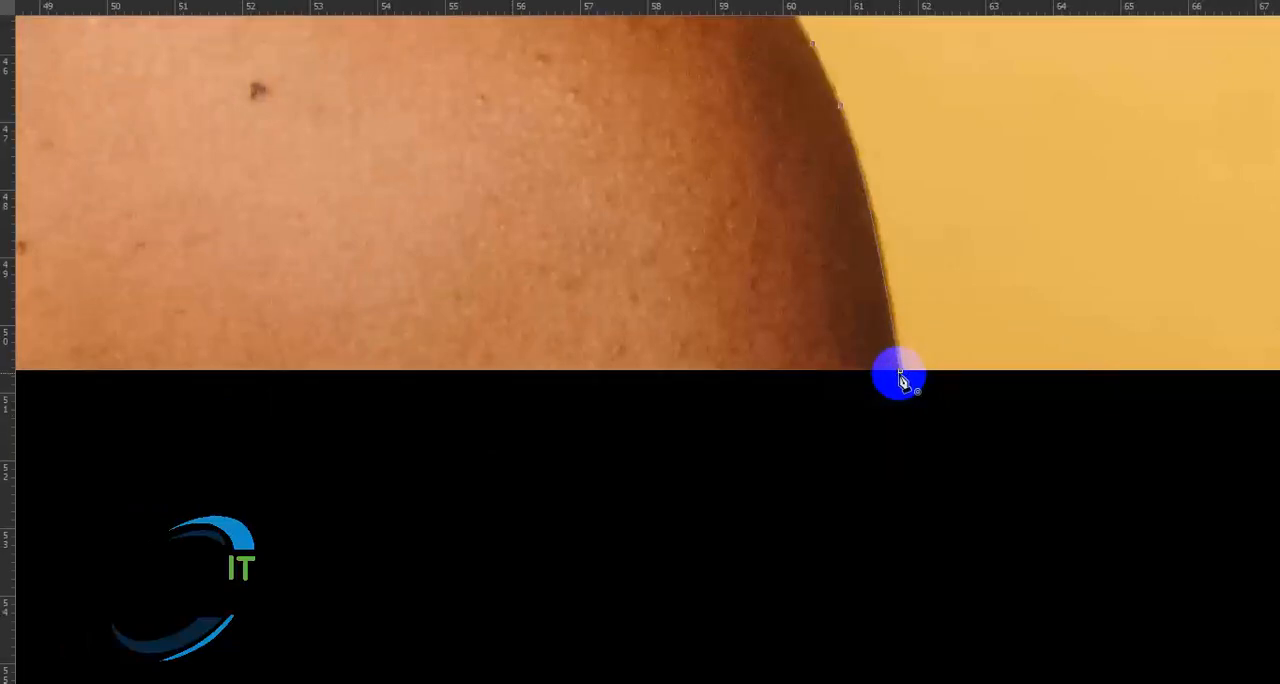
pyautogui.click(901, 375)
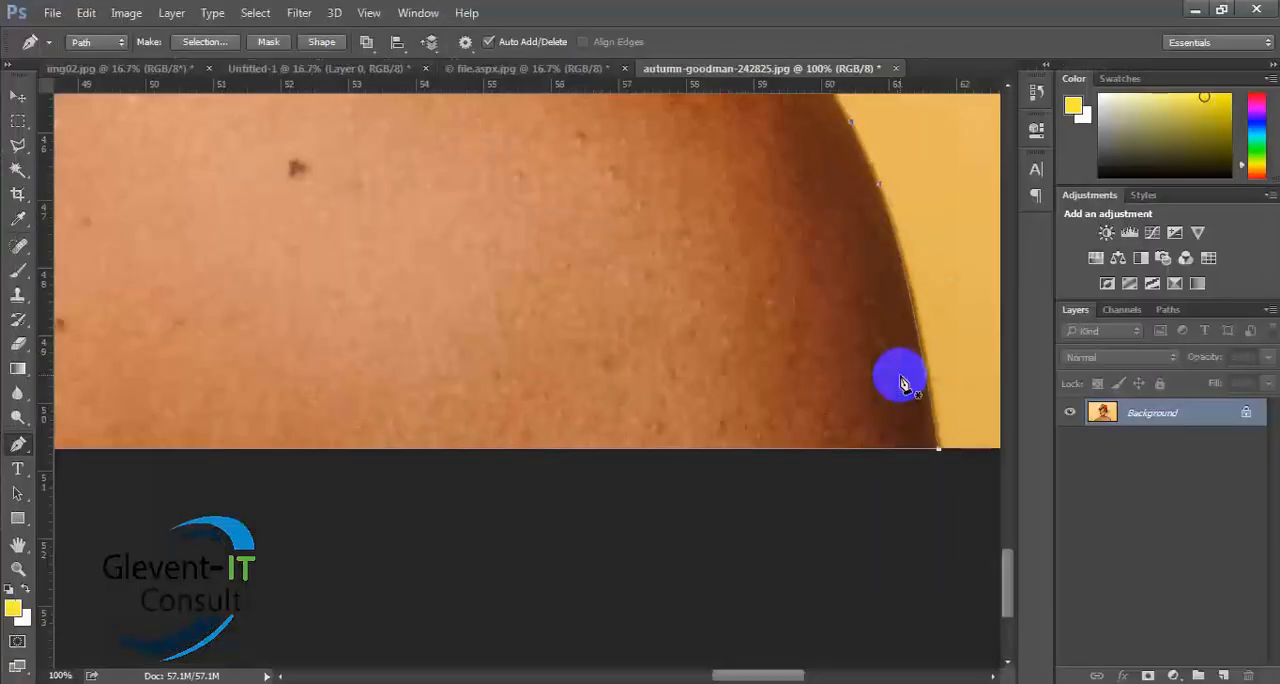
pyautogui.press('f')
pyautogui.press('f')
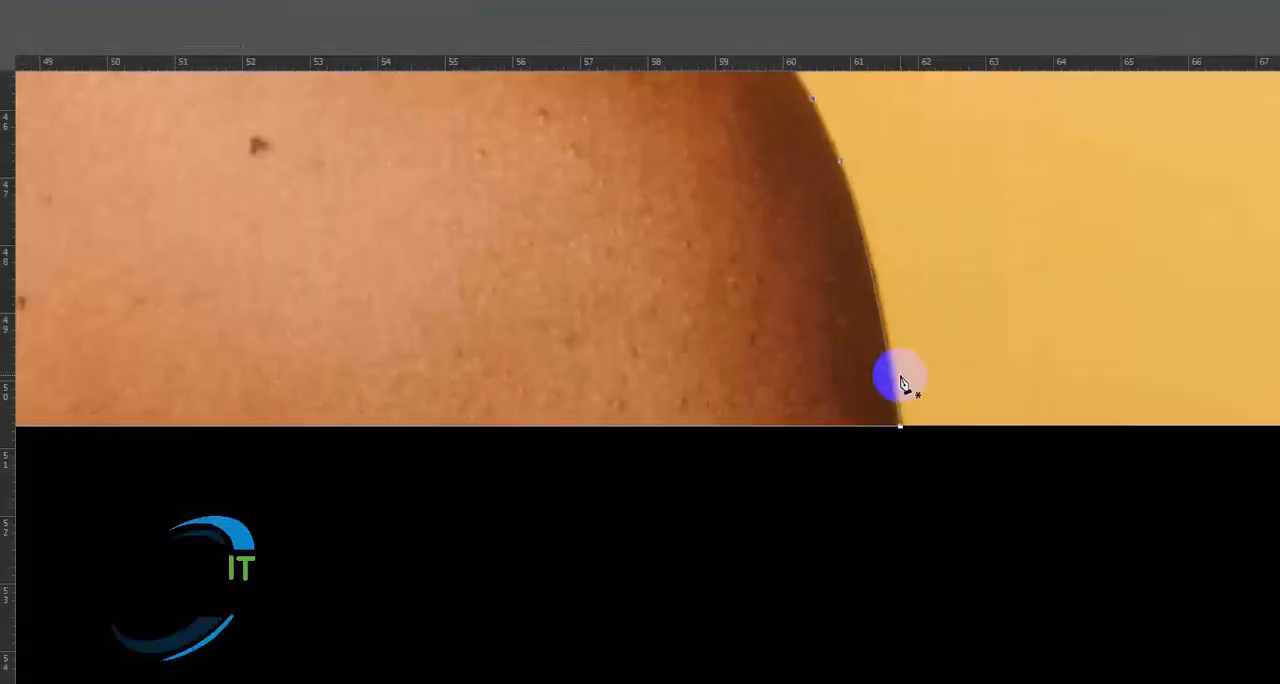
pyautogui.press('f')
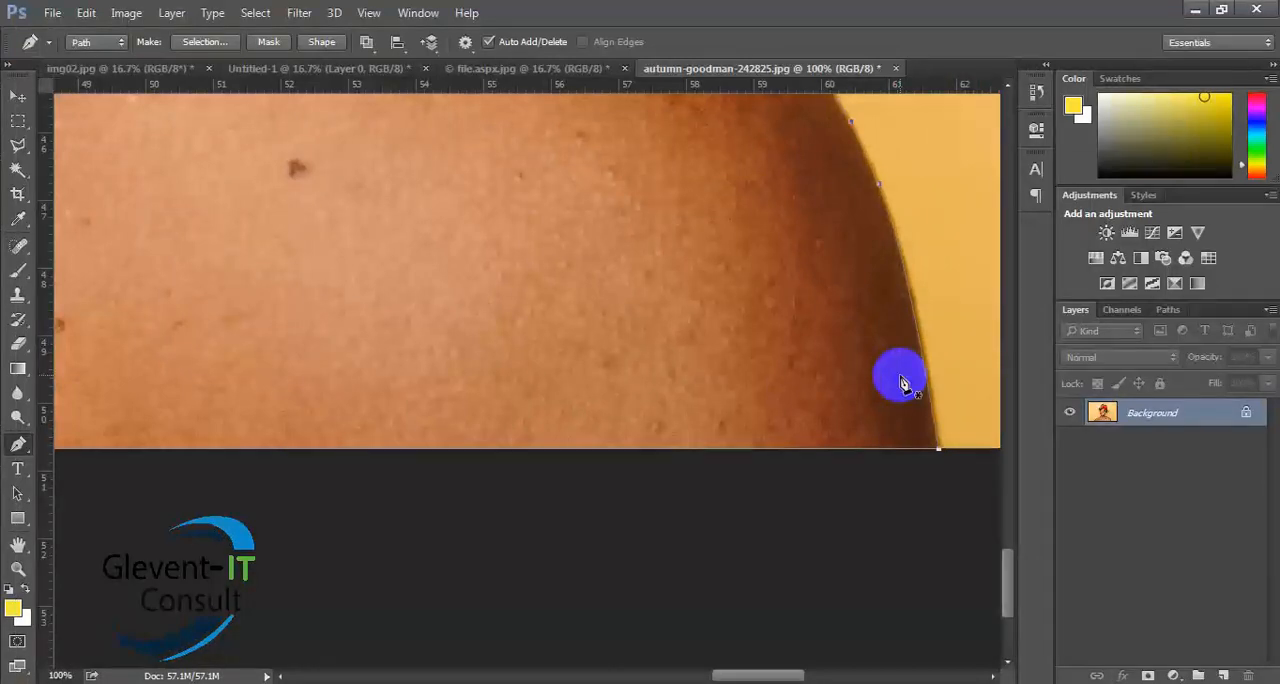
# - Fit the whole image in view and convert the closed path into a new anti-aliased selection with a 0-pixel feather radius
pyautogui.hotkey('ctrl', '0')
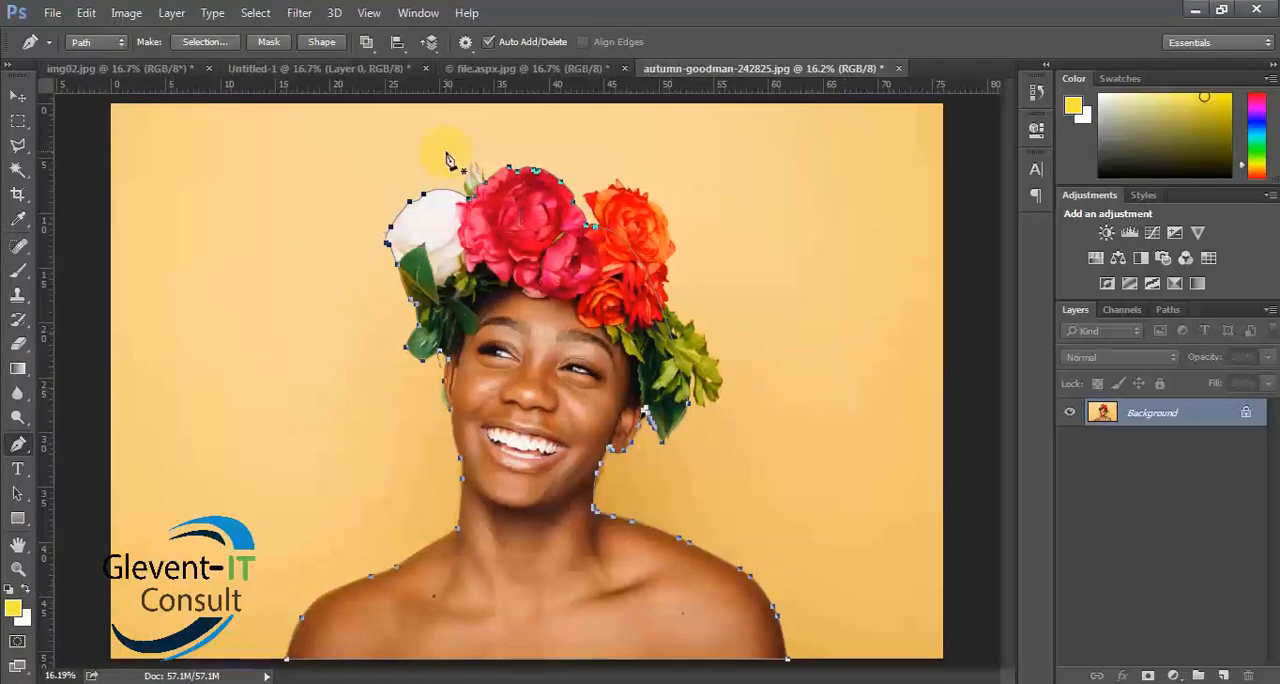
pyautogui.click(204, 41)
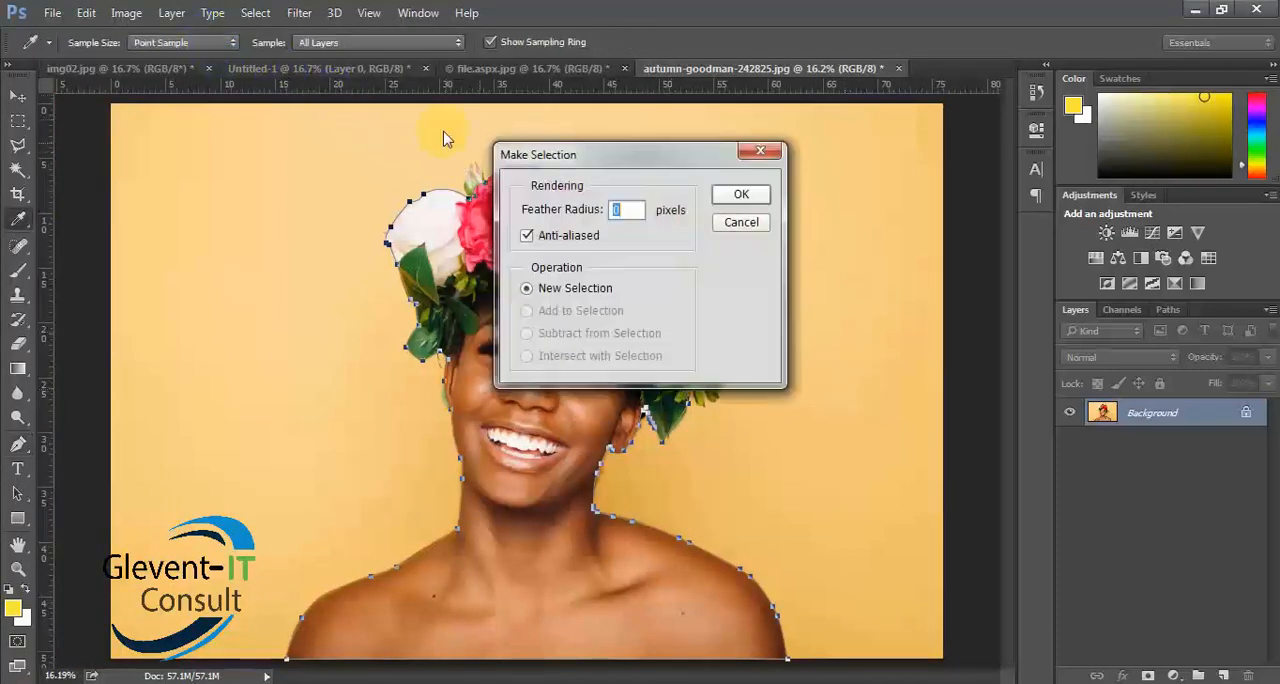
pyautogui.click(741, 194)
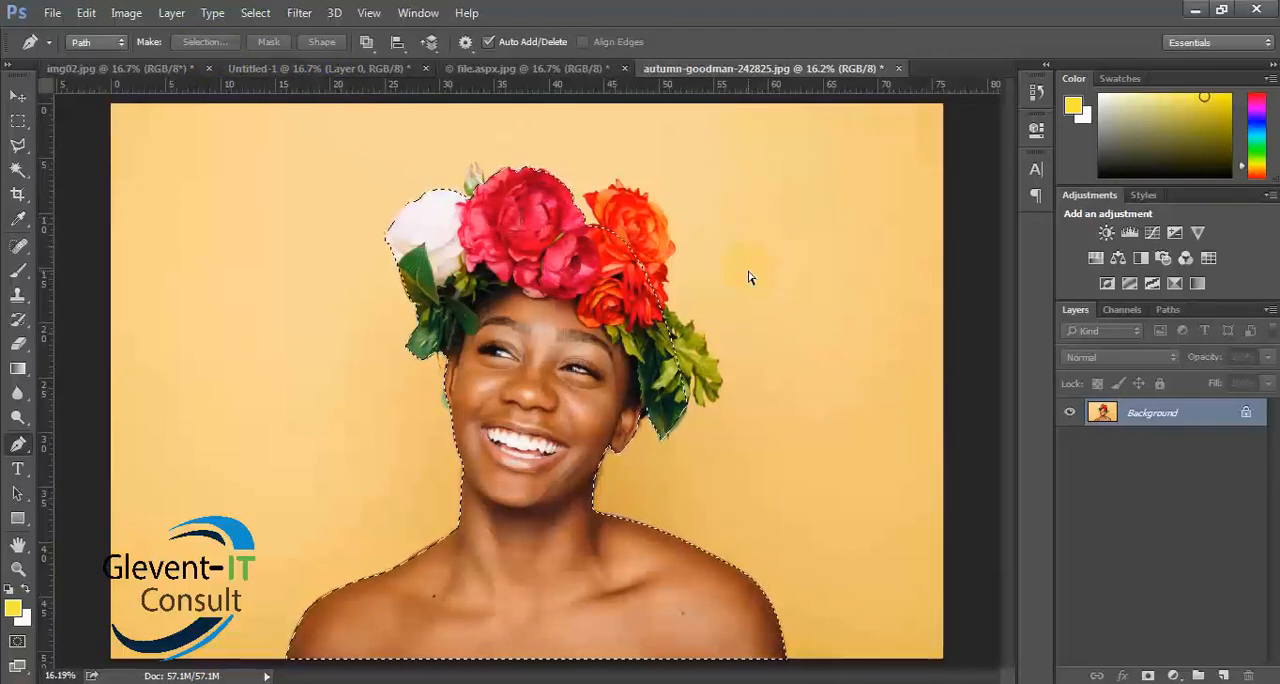
# - Copy the selected woman to a new layer and hide the Background layer
pyautogui.hotkey('ctrl', 'j')
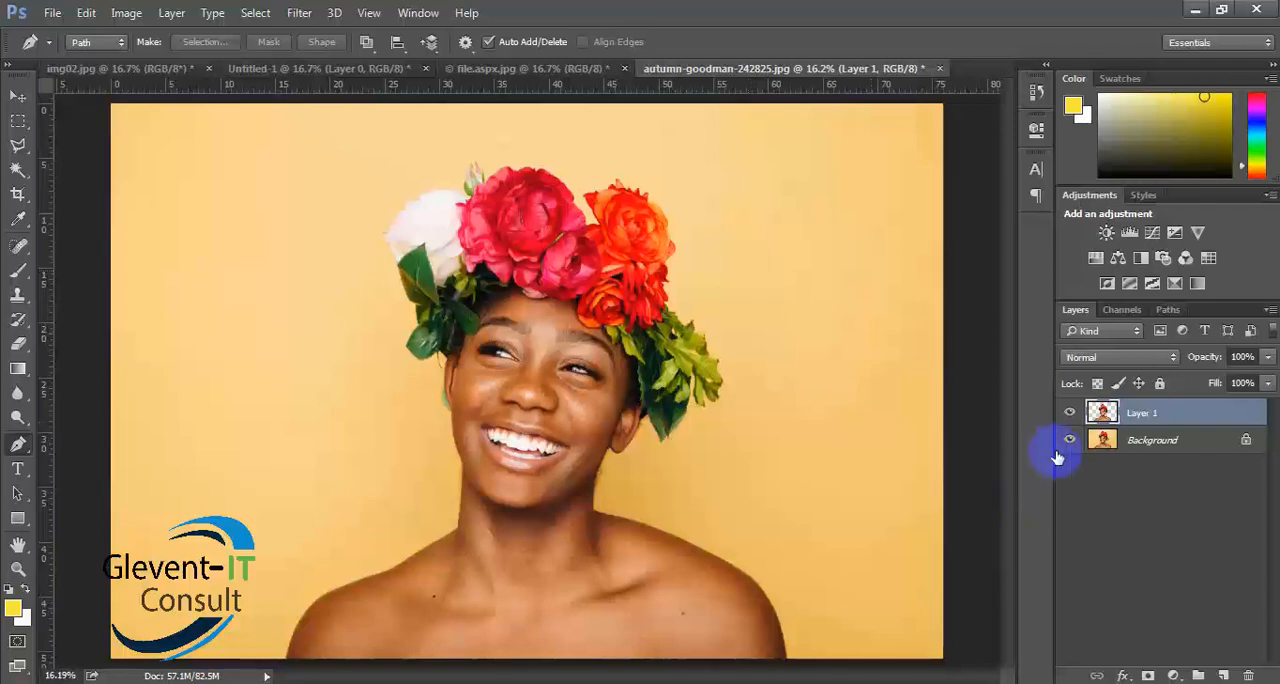
pyautogui.click(1070, 440)
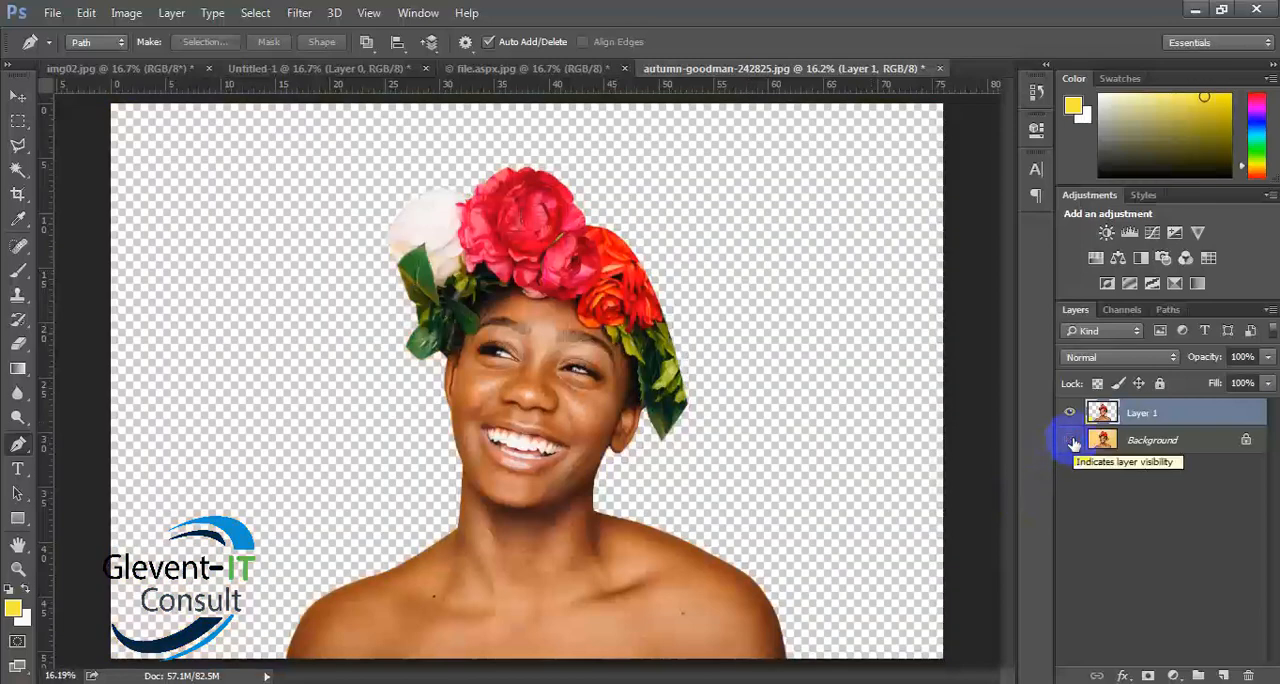
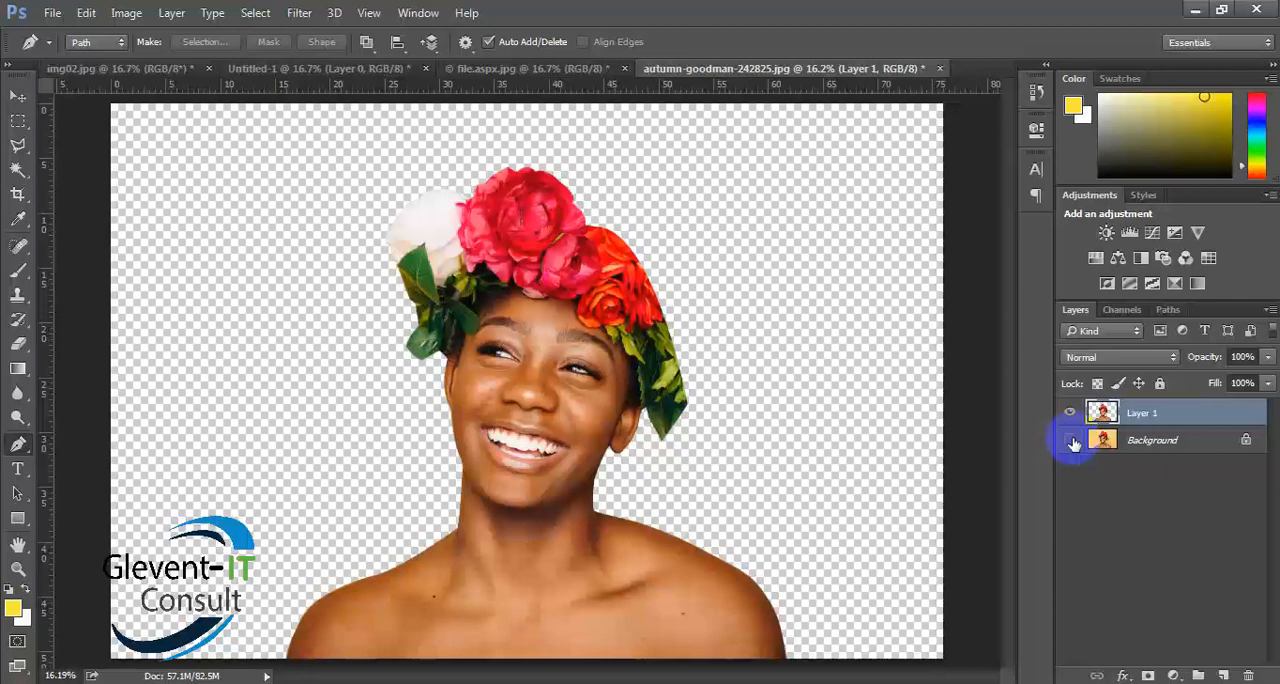
# - Undo the copy to a new layer and show the woman's selection as a Quick Mask overlay
pyautogui.hotkey('ctrl', 'alt', 'z')
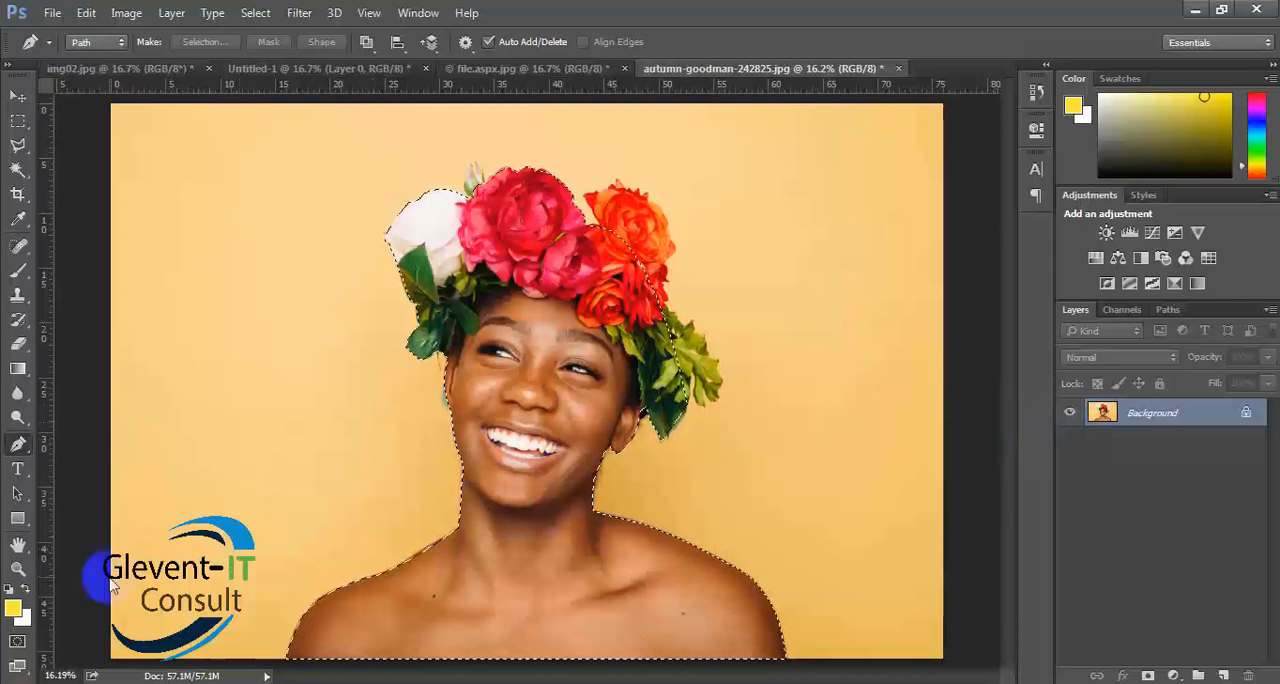
pyautogui.click(17, 644)
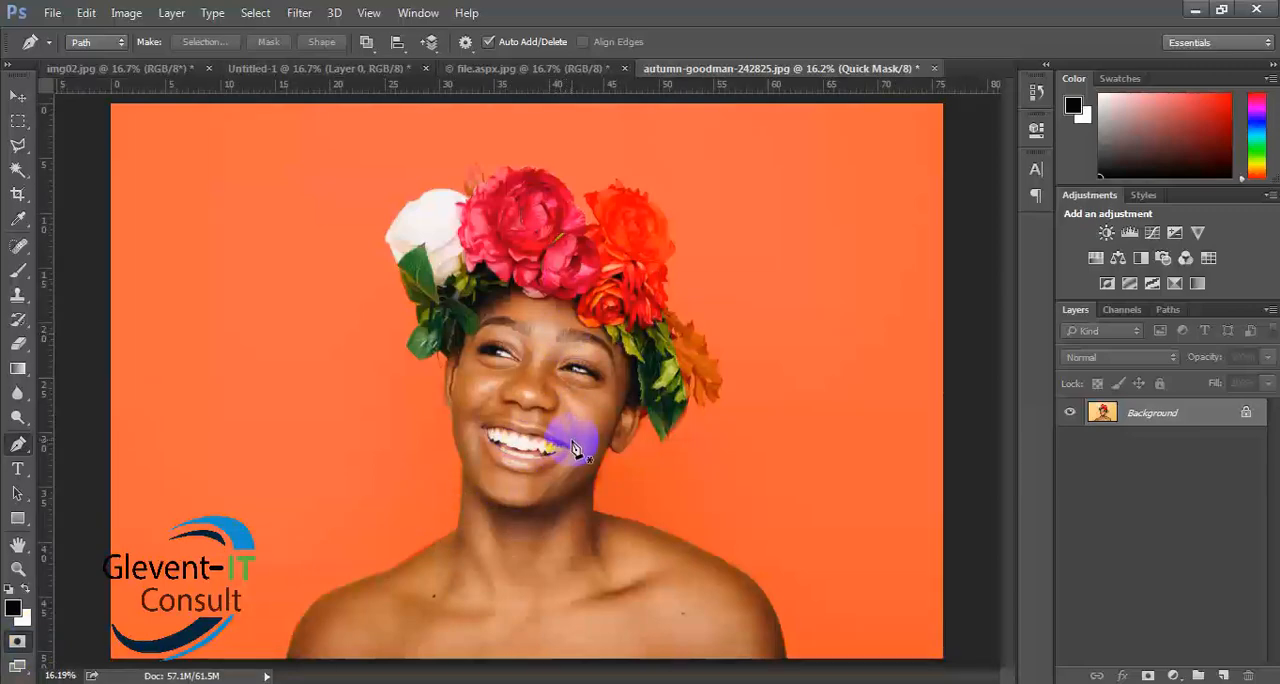
# - Examine the Quick Mask edge up close around the face, both sides of the flower crown and the white rose
pyautogui.hotkey('ctrl', '+')
pyautogui.hotkey('ctrl', '+')
pyautogui.hotkey('ctrl', '+')
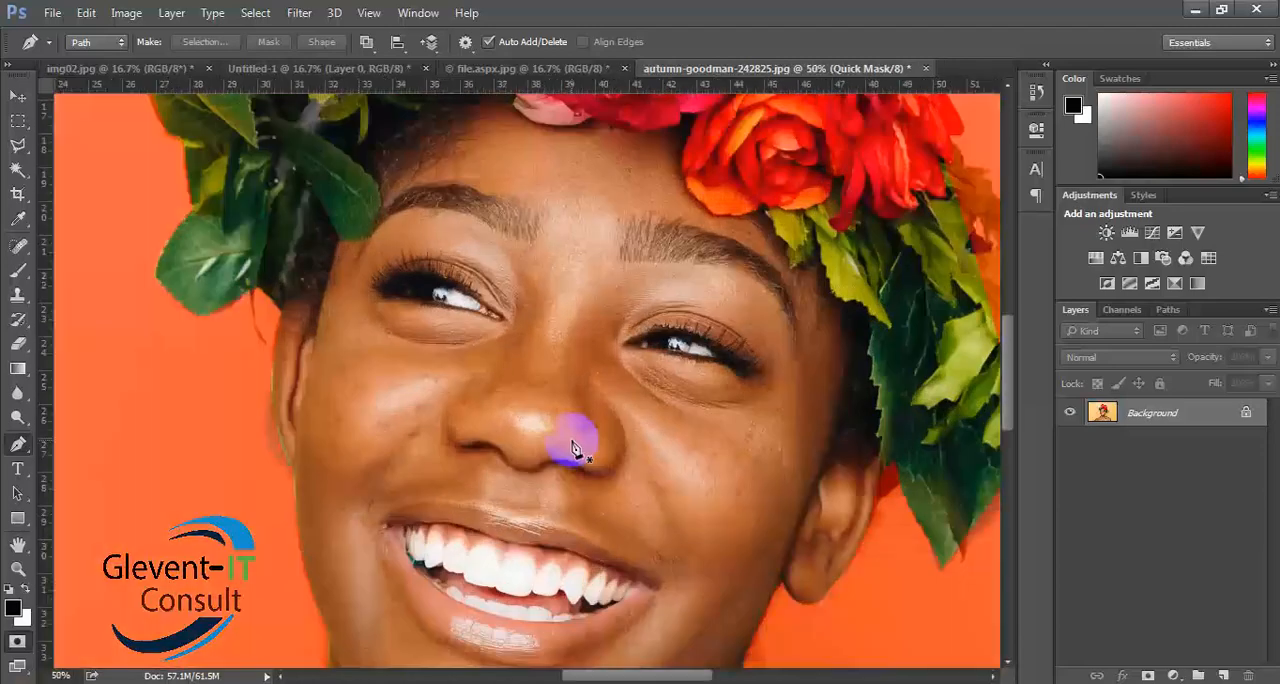
pyautogui.scroll(-10, 575, 430)
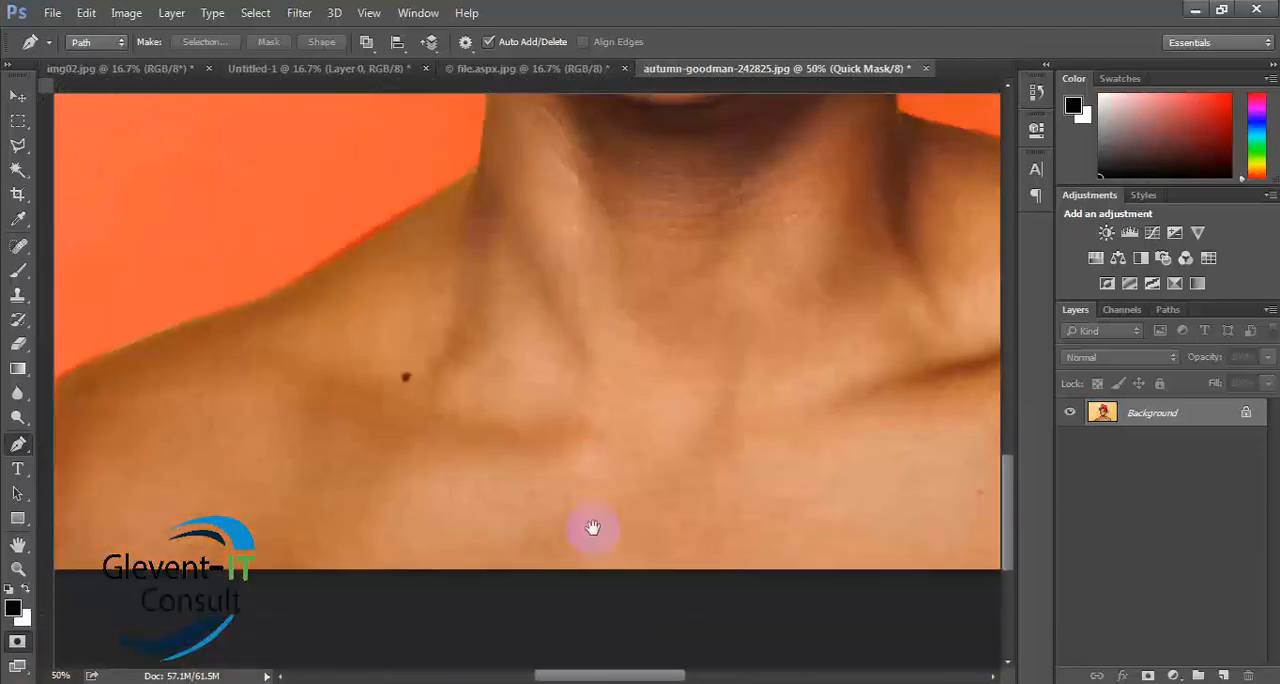
pyautogui.moveTo(569, 653); pyautogui.dragTo(679, 329)
pyautogui.hotkey('ctrl', 'r')
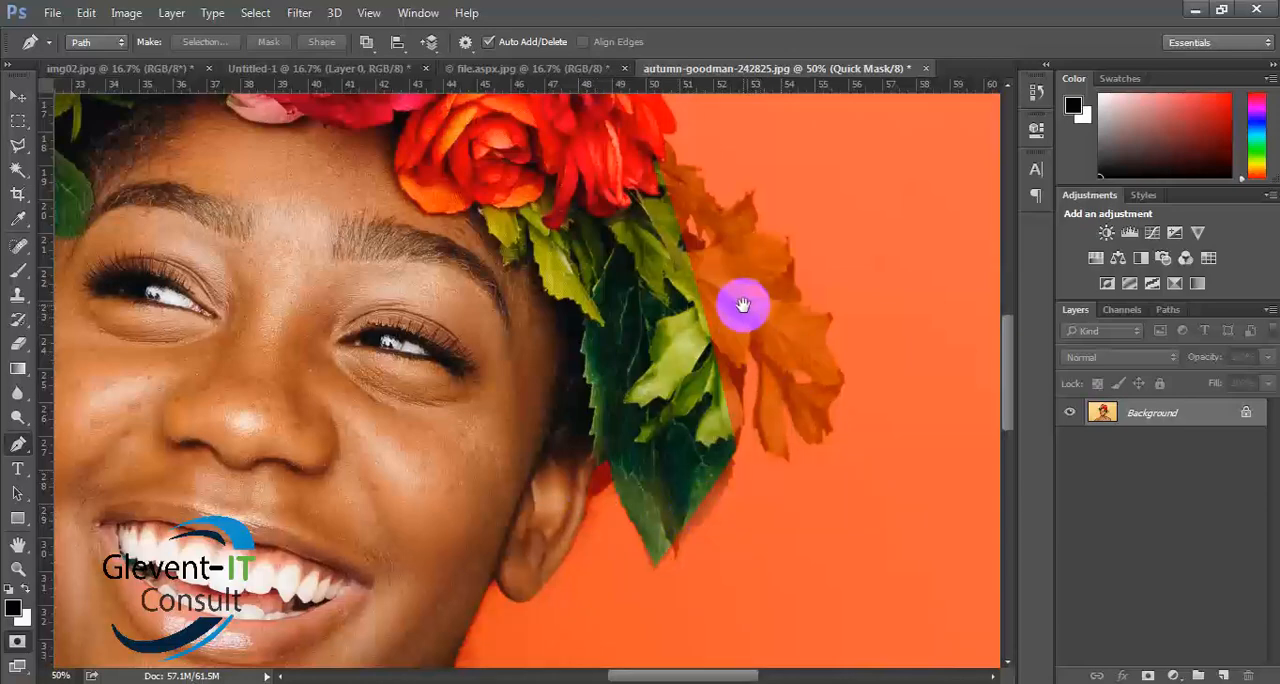
pyautogui.moveTo(740, 300); pyautogui.dragTo(726, 587)
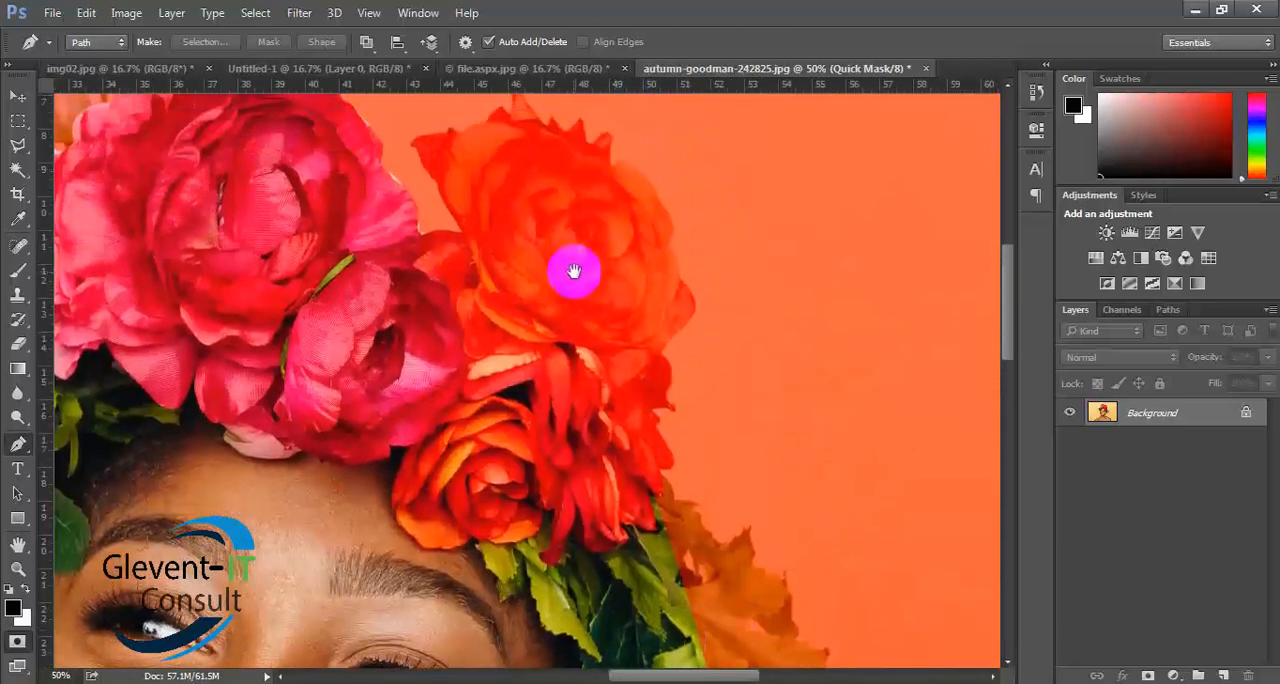
pyautogui.moveTo(543, 251); pyautogui.dragTo(583, 566)
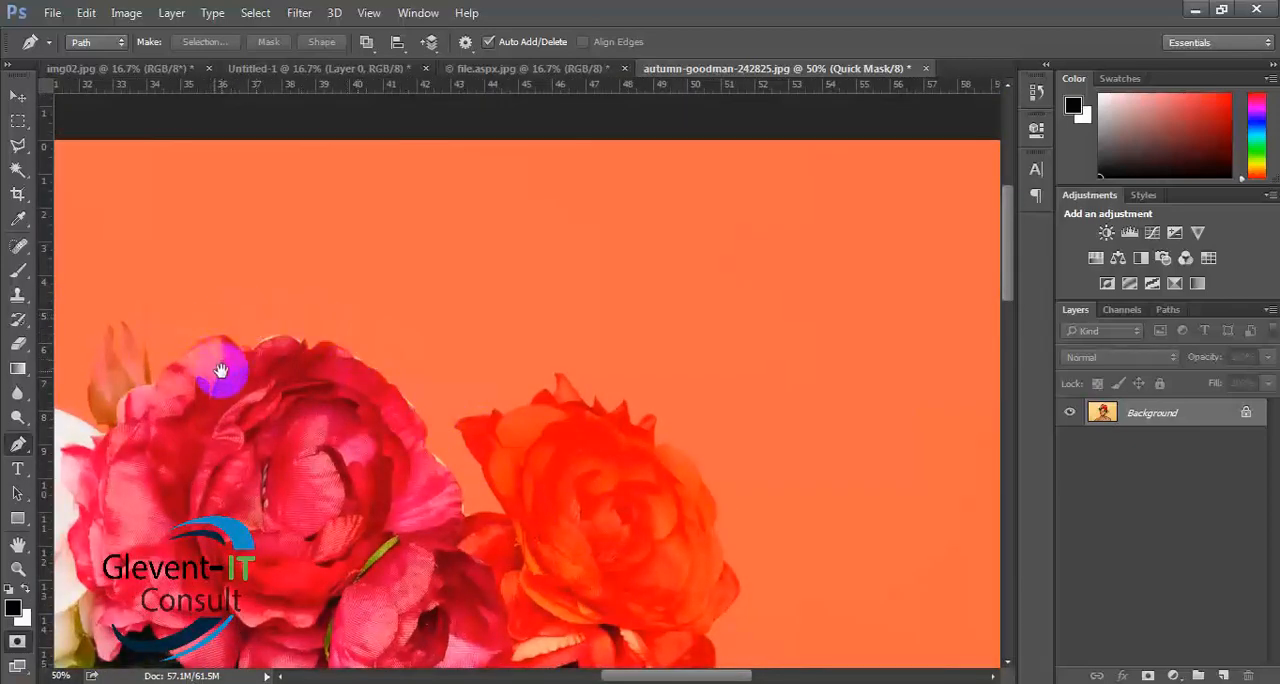
pyautogui.moveTo(221, 371); pyautogui.dragTo(529, 457)
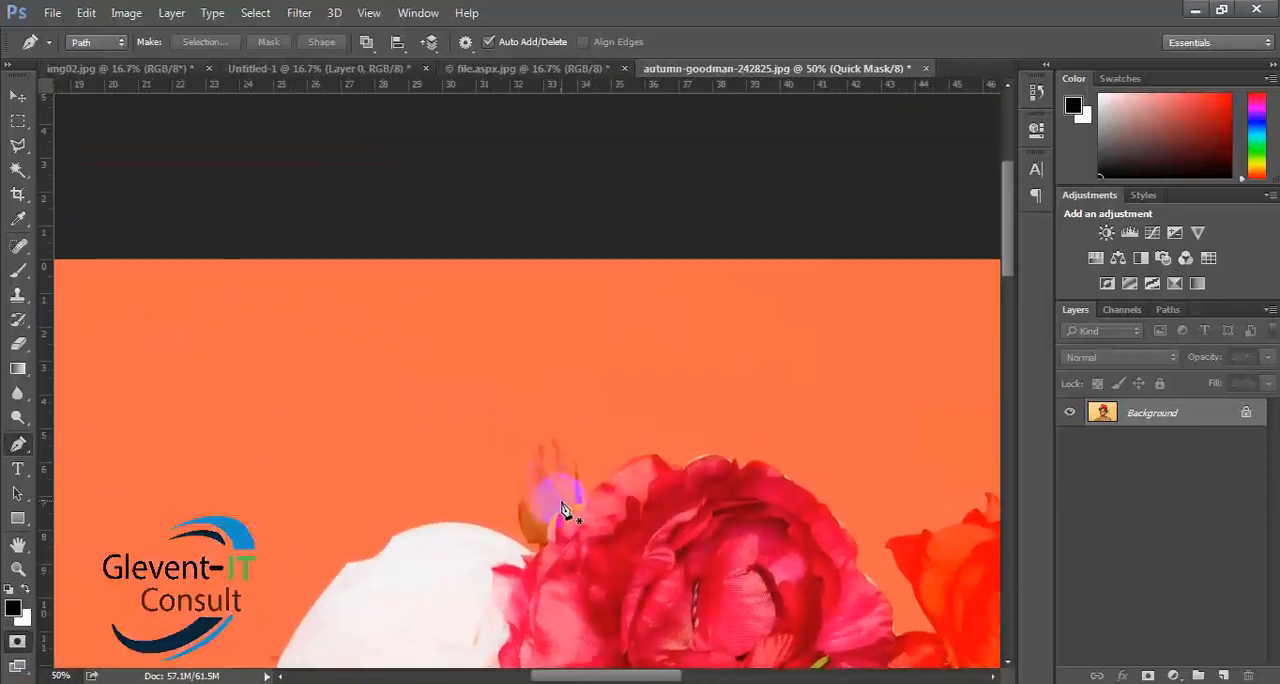
pyautogui.moveTo(555, 522); pyautogui.dragTo(968, 307)
pyautogui.moveTo(823, 577); pyautogui.dragTo(797, 377)
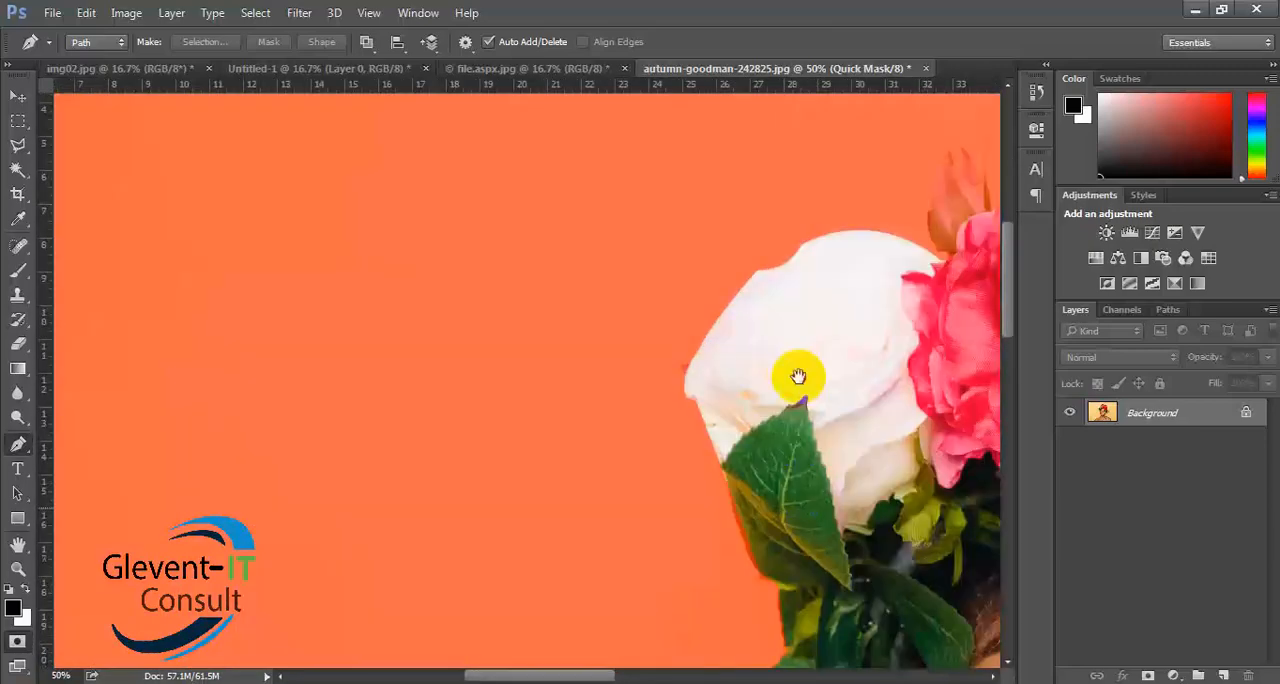
pyautogui.moveTo(755, 650); pyautogui.dragTo(640, 463)
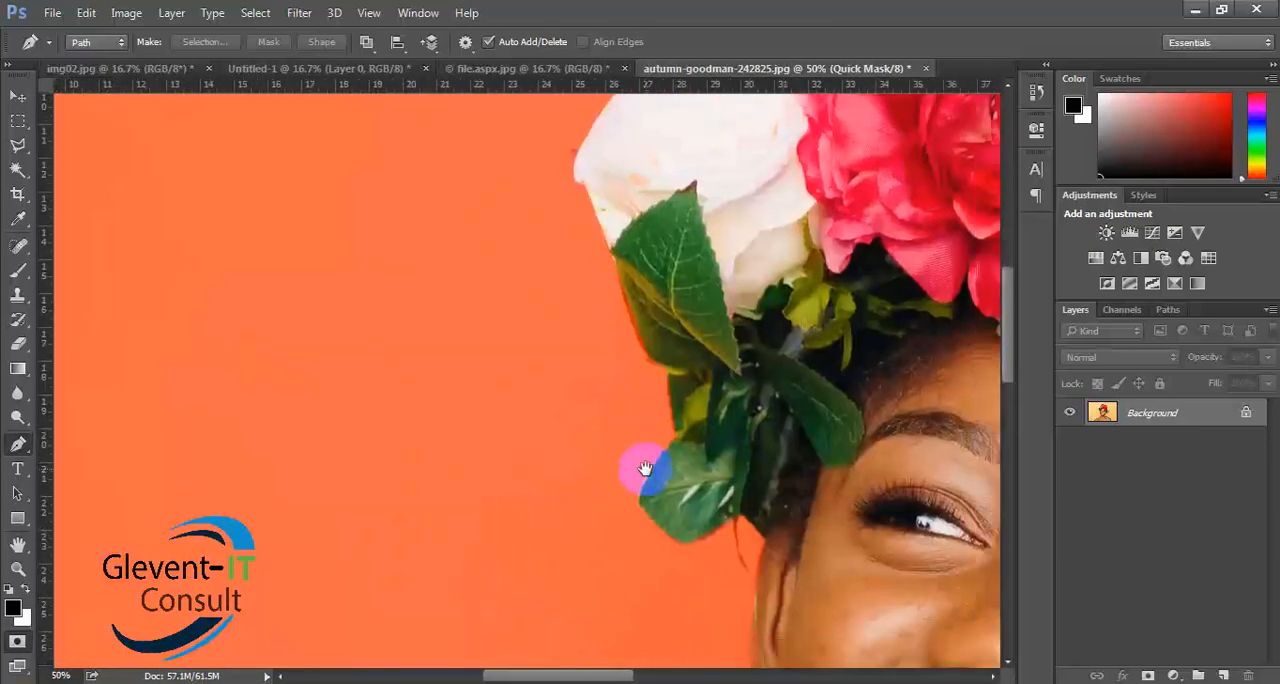
# - Check the mask edge along the ear, cheek and outer leaves, and return from Quick Mask to the normal selection
pyautogui.click(640, 318)
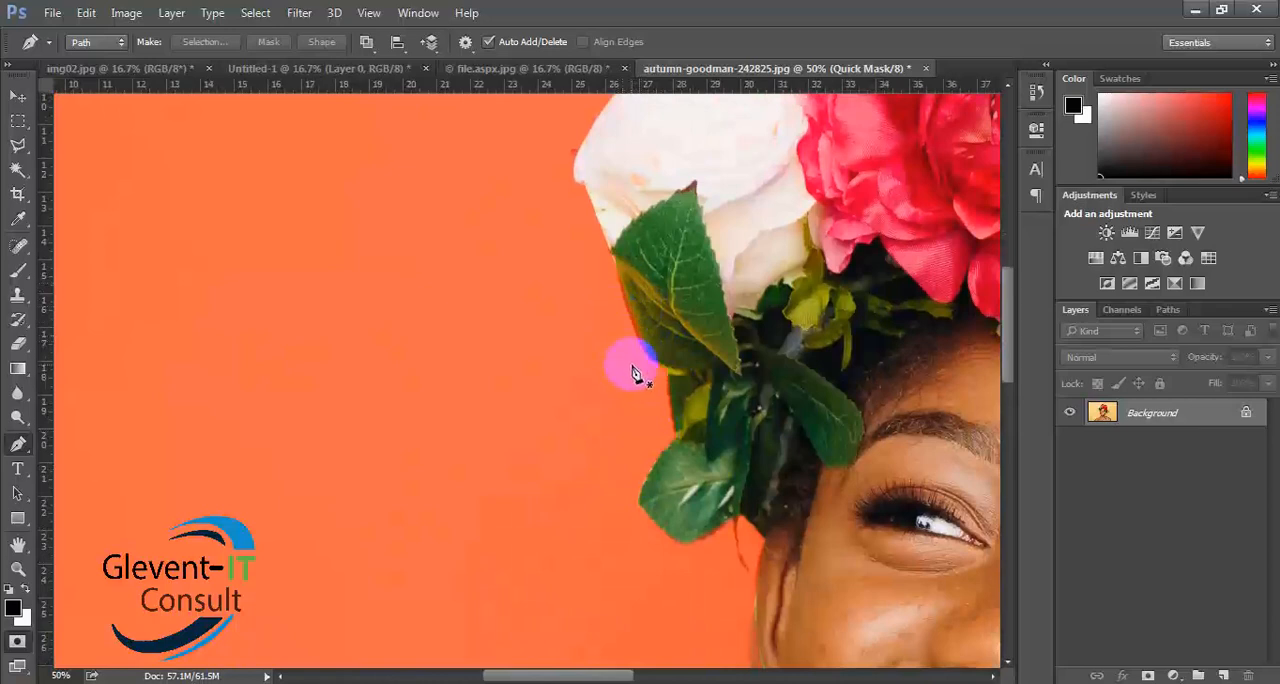
pyautogui.moveTo(749, 453); pyautogui.dragTo(720, 318)
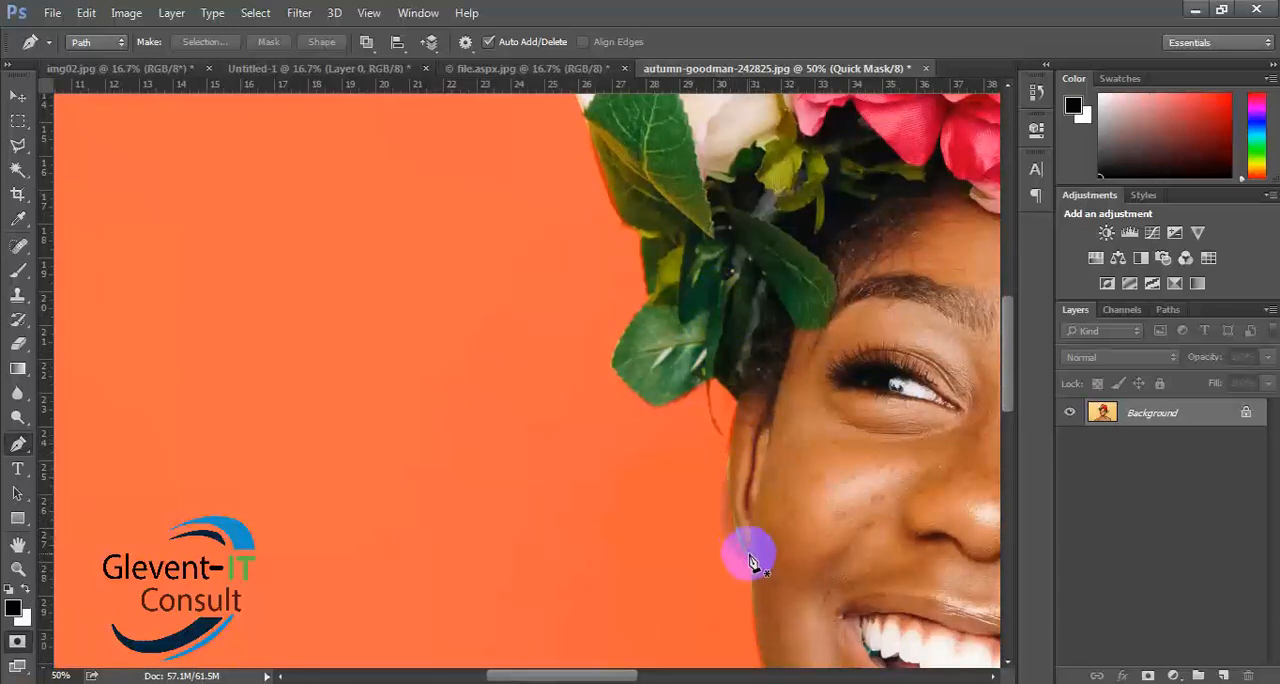
pyautogui.scroll(-2, 741, 525)
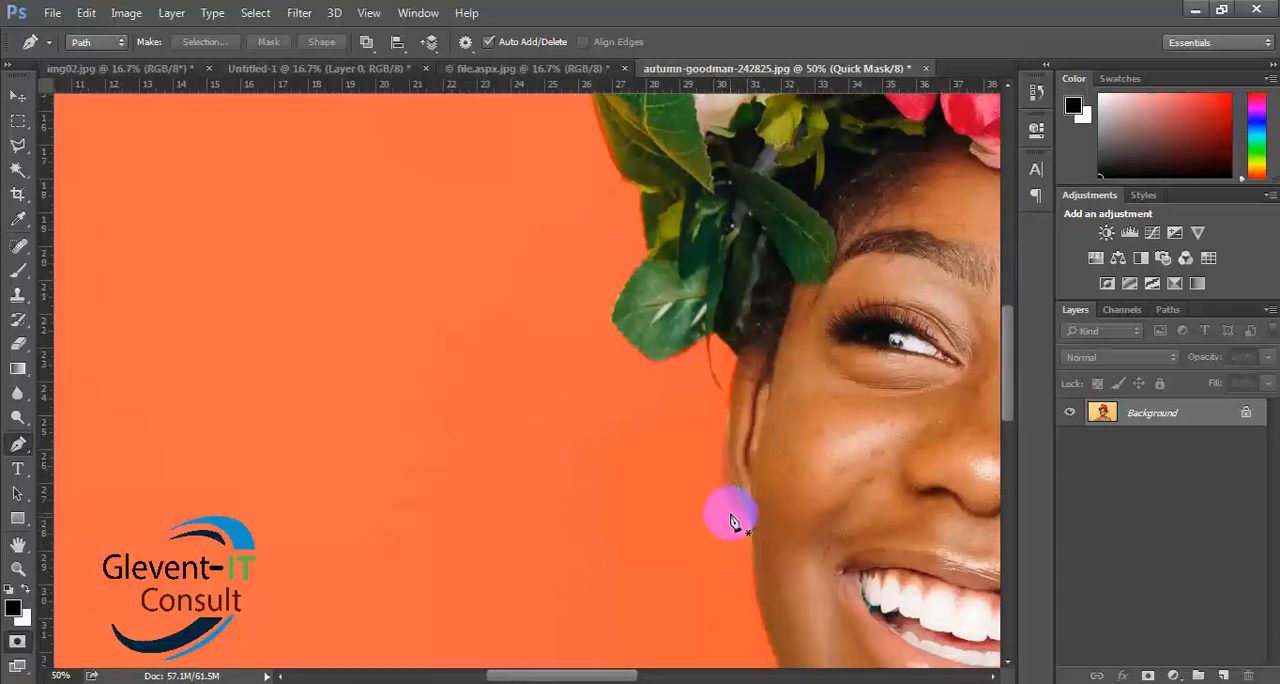
pyautogui.moveTo(783, 485); pyautogui.dragTo(225, 484)
pyautogui.moveTo(970, 484); pyautogui.dragTo(623, 484)
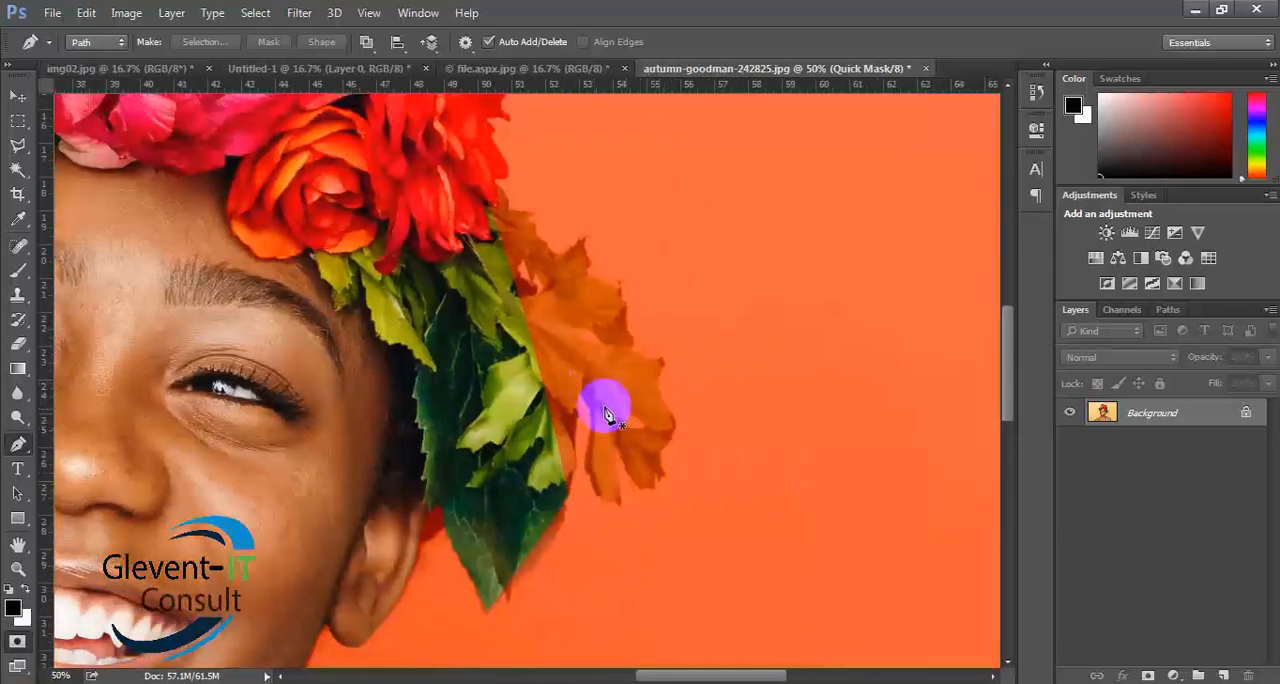
pyautogui.moveTo(407, 392); pyautogui.dragTo(860, 557)
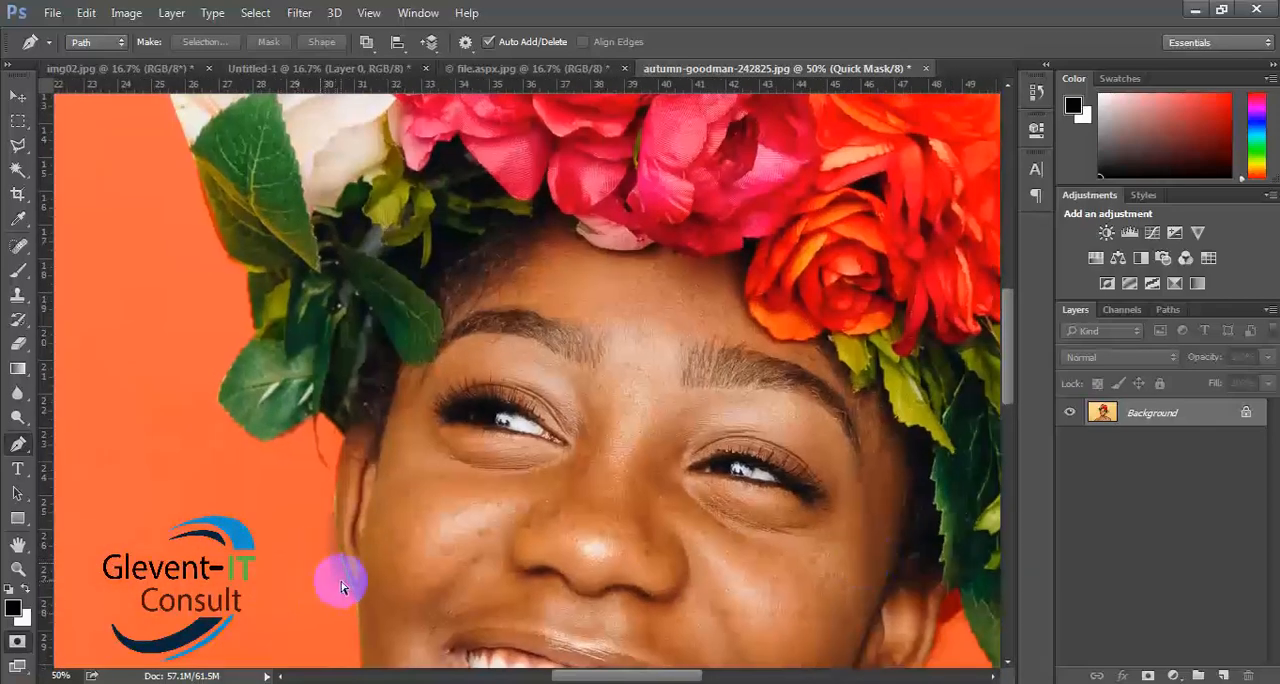
pyautogui.hotkey('ctrl', '0')
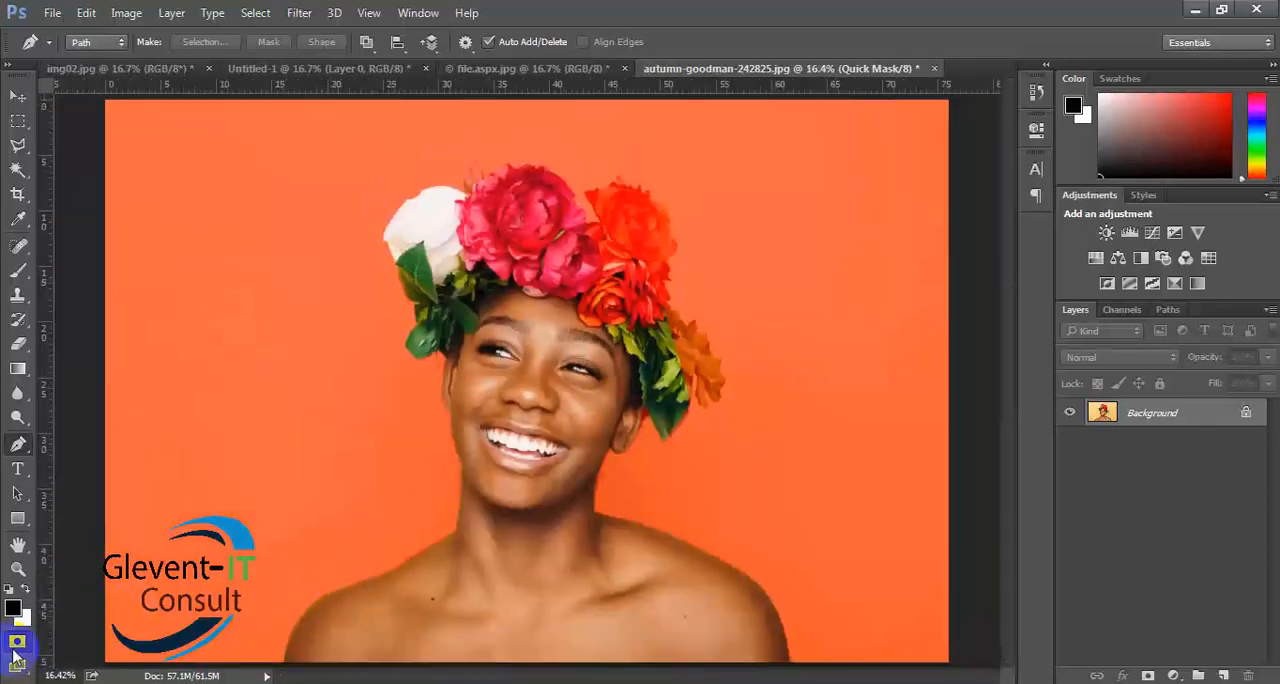
pyautogui.click(16, 645)
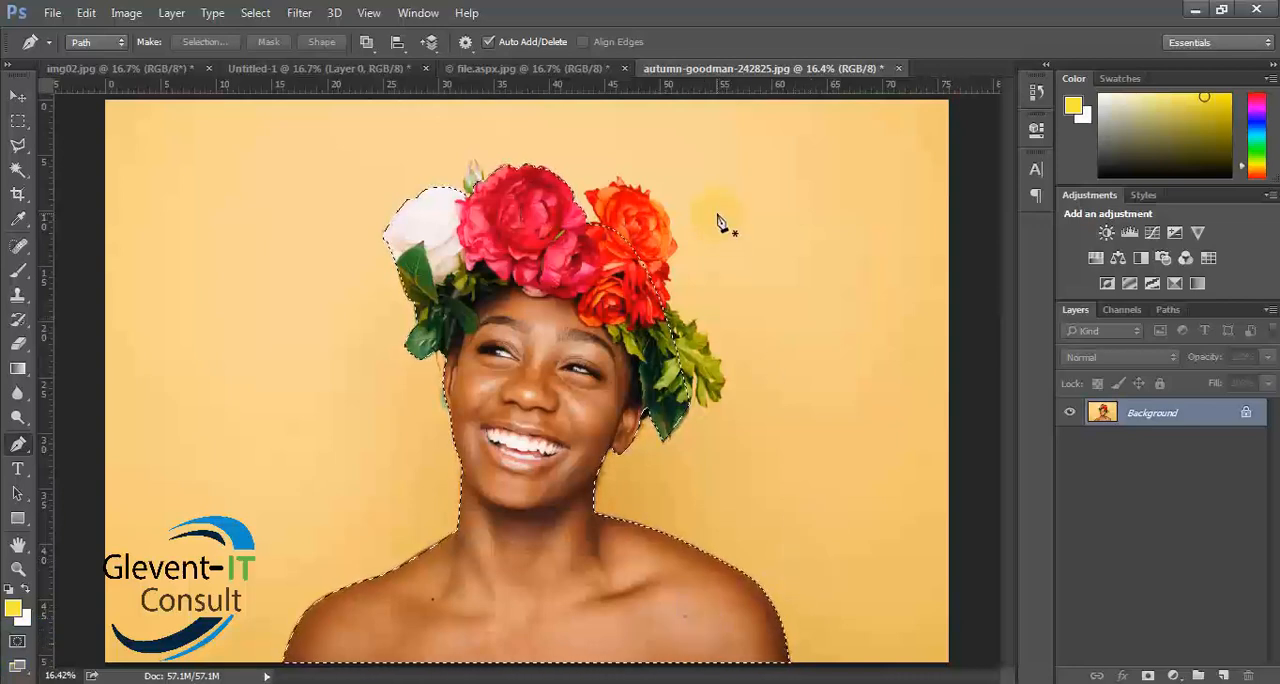
# - Try copying the selected woman to a new layer, compare it with the Background by toggling visibility, and undo the copy
pyautogui.click(1152, 416)
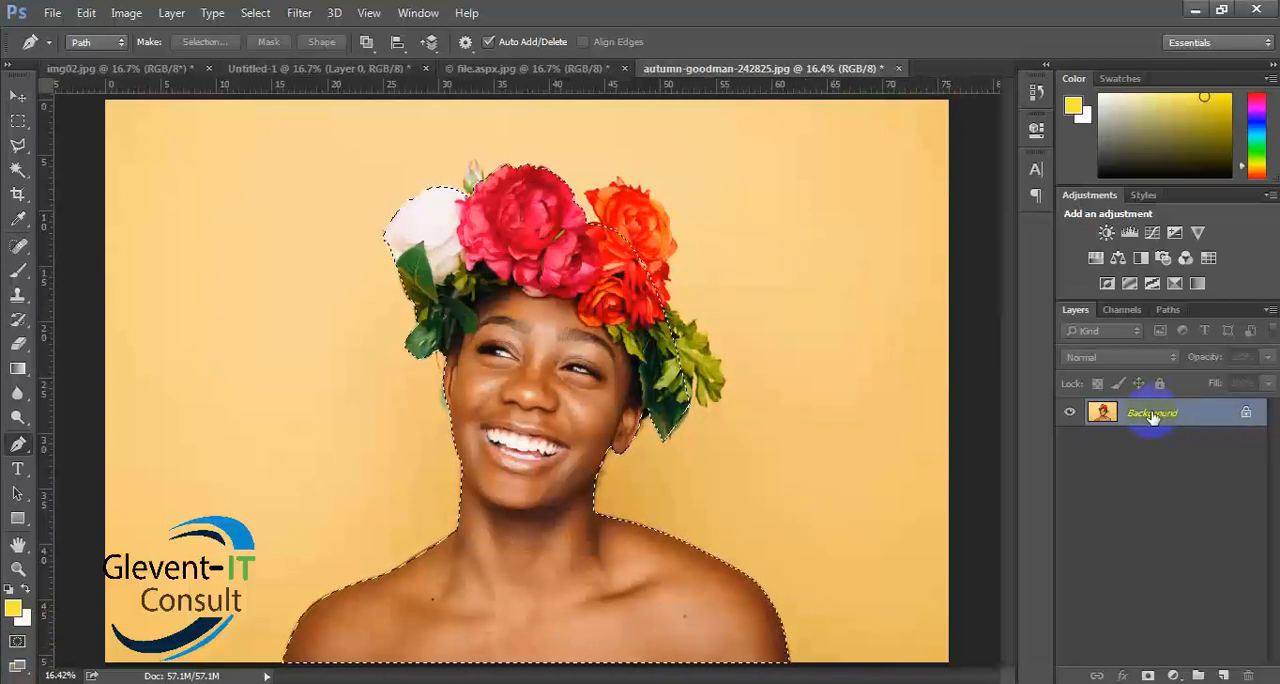
pyautogui.hotkey('ctrl', 'j')
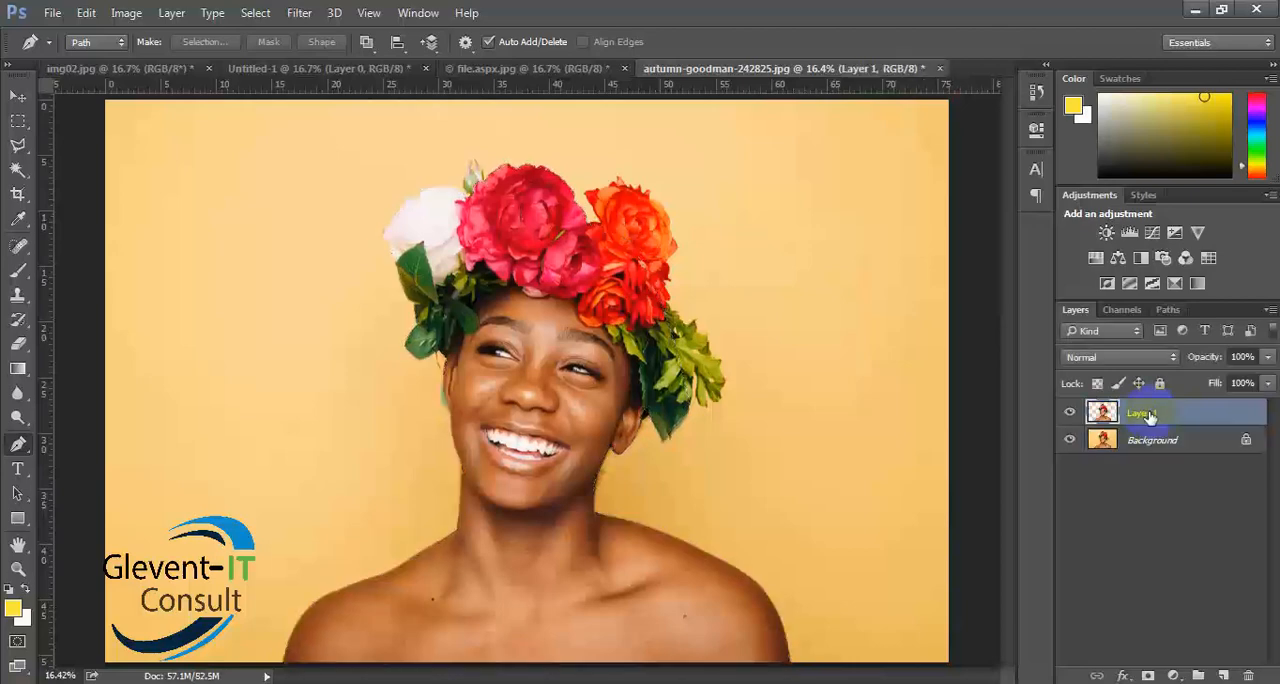
pyautogui.click(1072, 441)
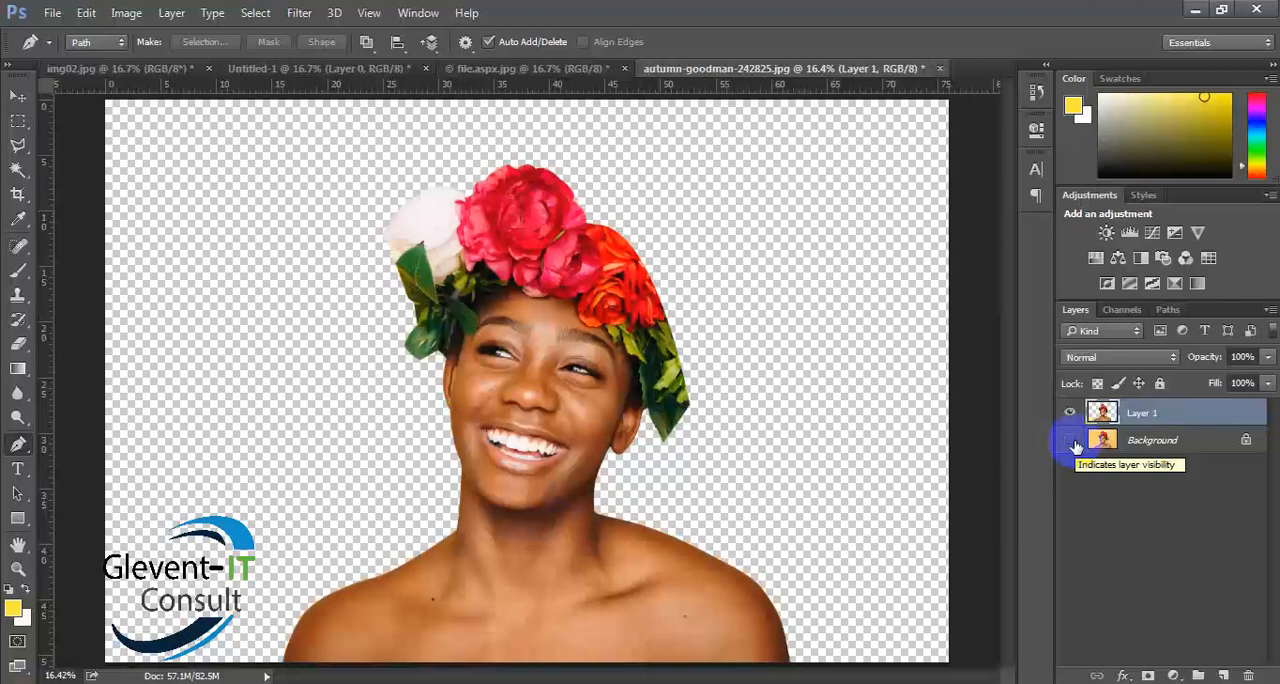
pyautogui.click(1071, 441)
pyautogui.click(1071, 414)
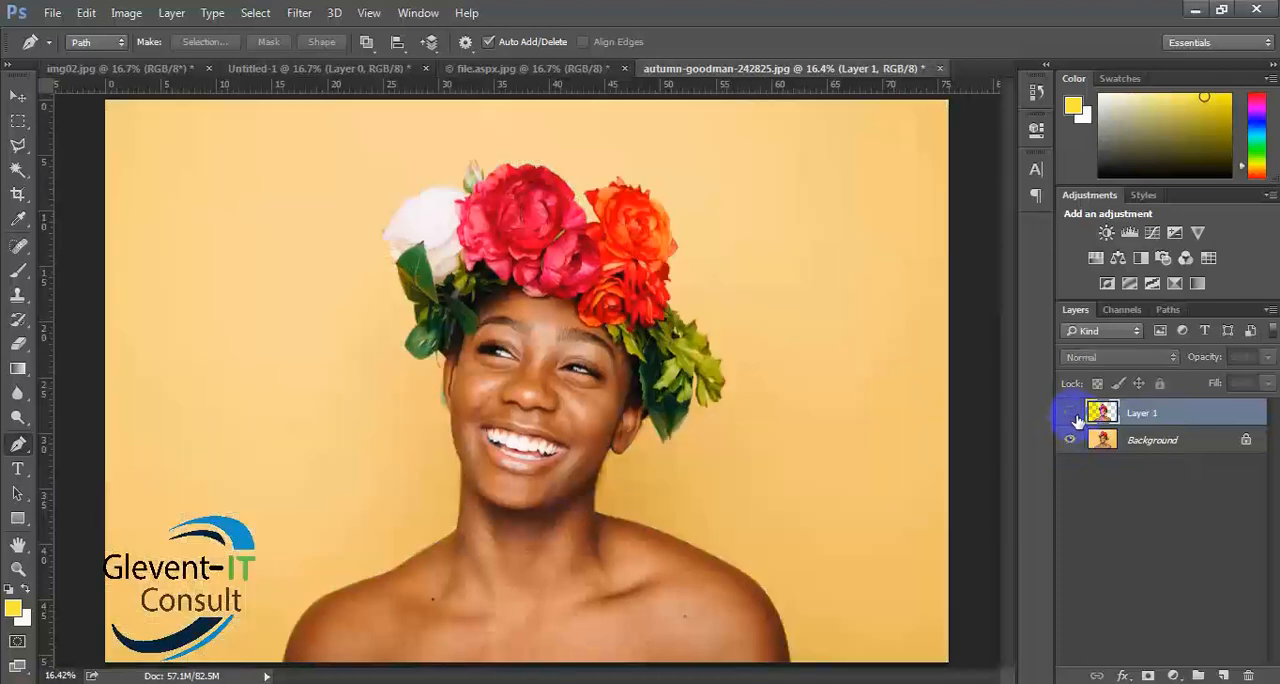
pyautogui.click(1168, 448)
pyautogui.hotkey('ctrl', 'z')
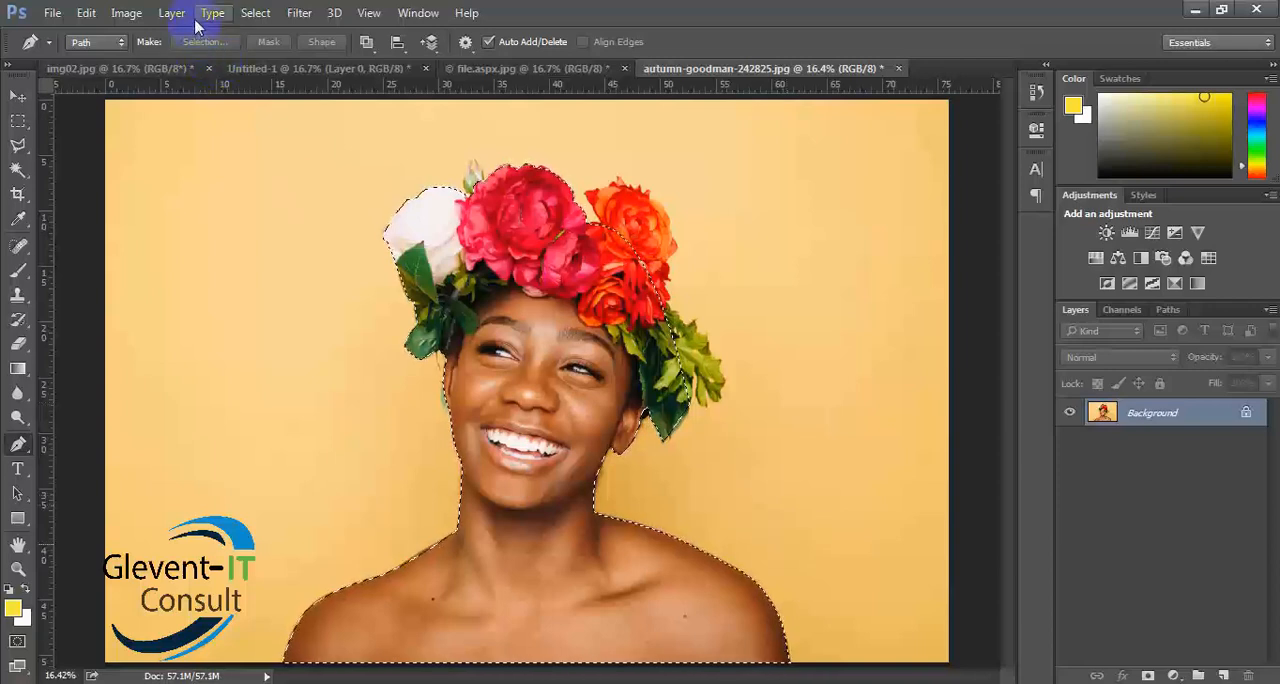
# - Duplicate the whole Background layer and hide the original, keeping the woman's selection active
pyautogui.click(298, 14)
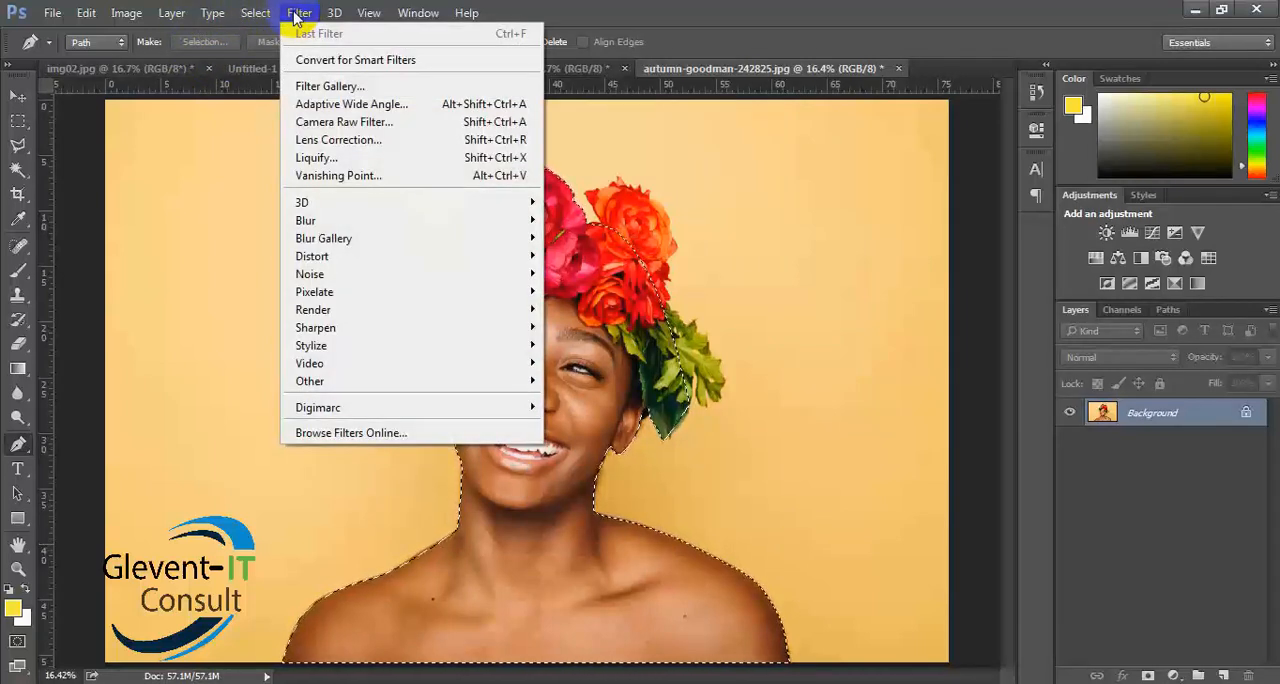
pyautogui.click(298, 14)
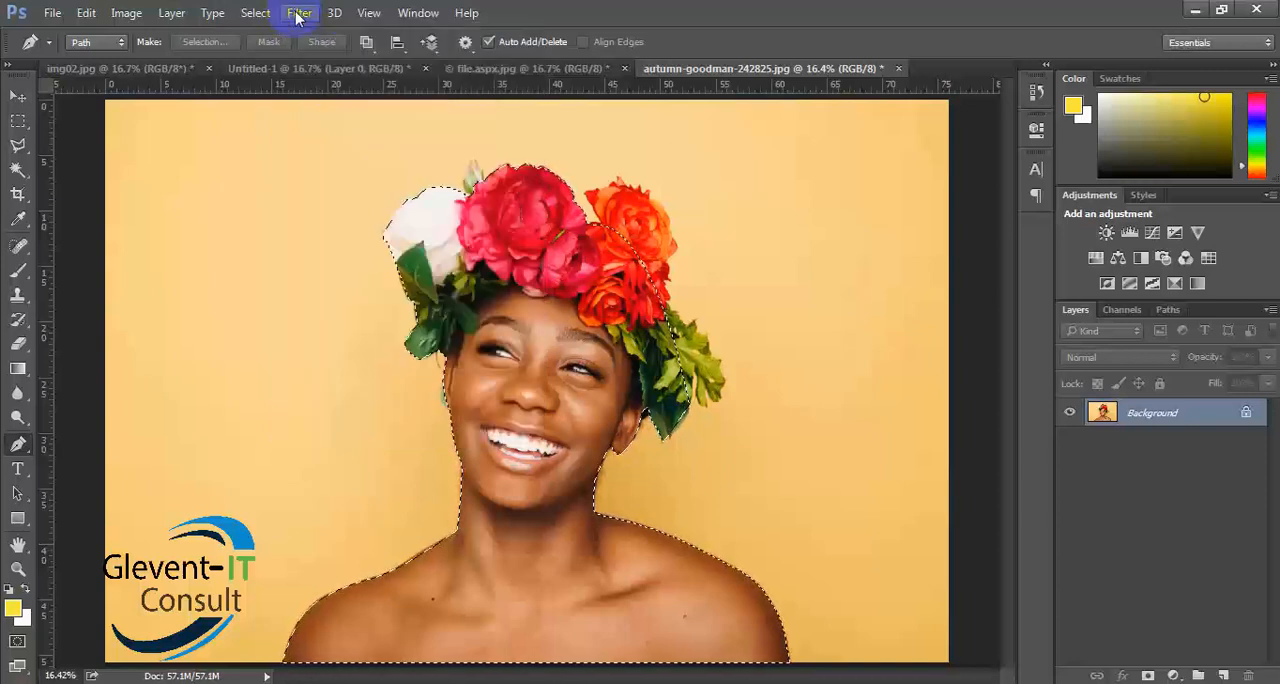
pyautogui.moveTo(1166, 414); pyautogui.dragTo(1223, 675)
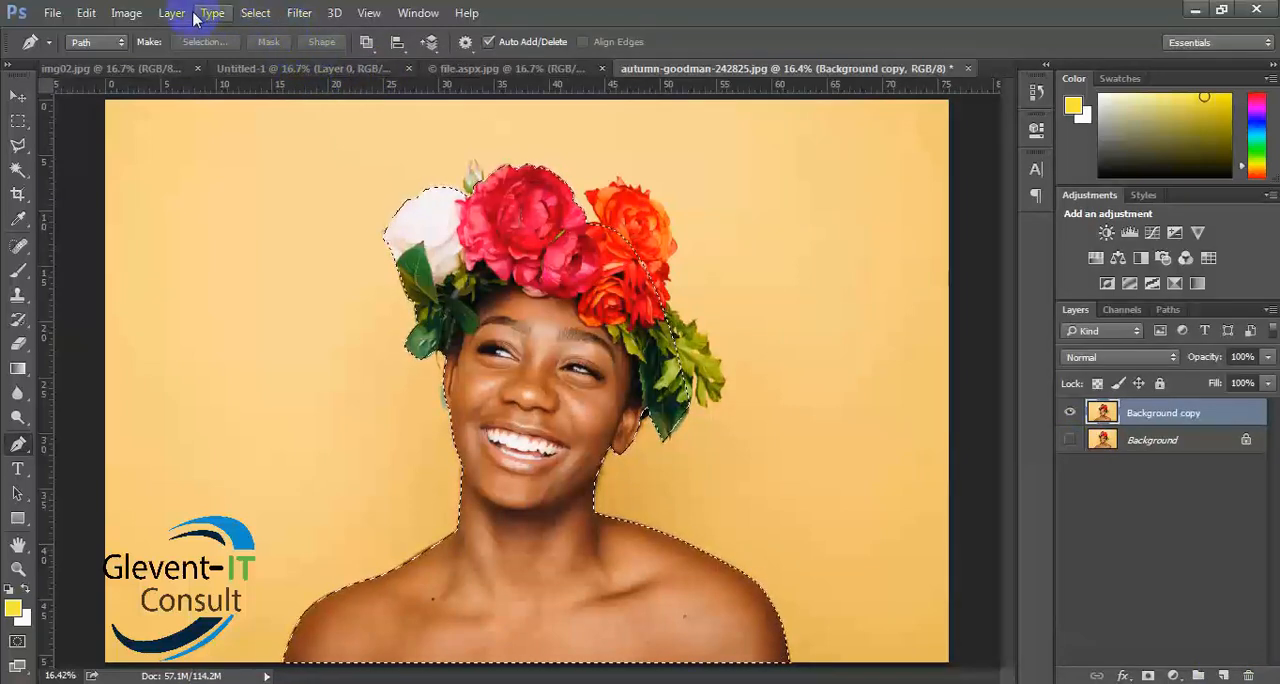
# - Open Refine Edge for the woman's selection and move its dialog clear of the portrait
pyautogui.click(252, 14)
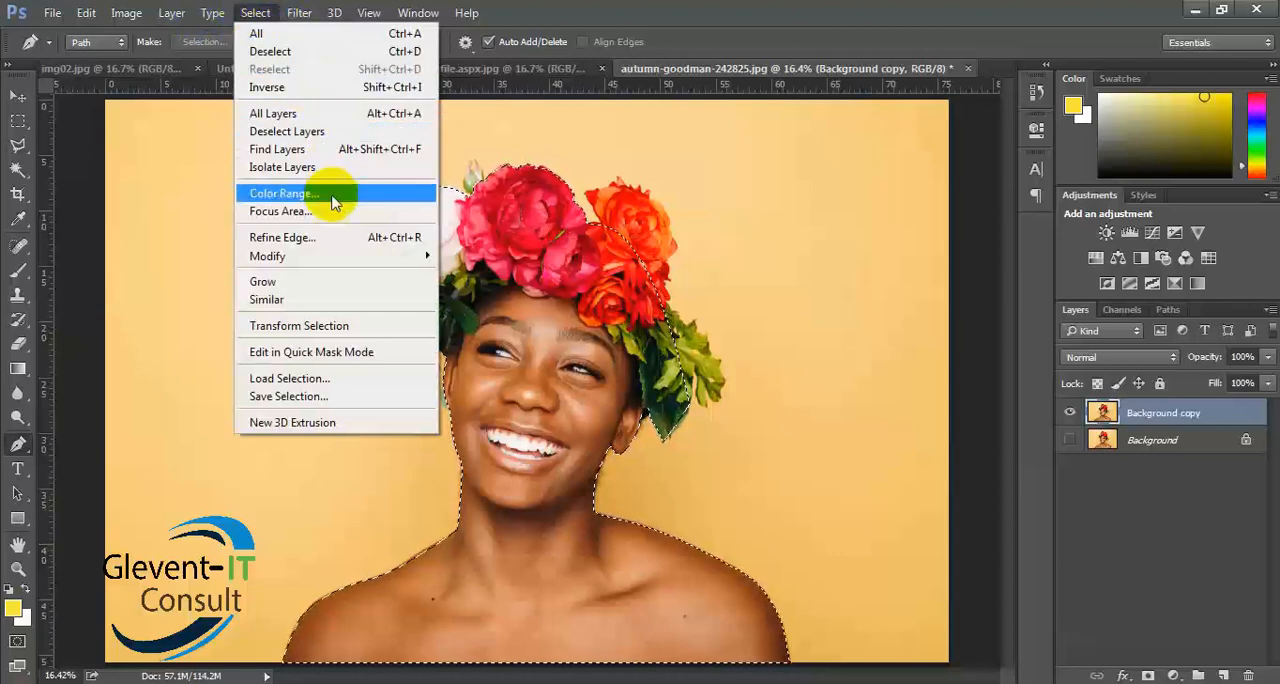
pyautogui.click(285, 238)
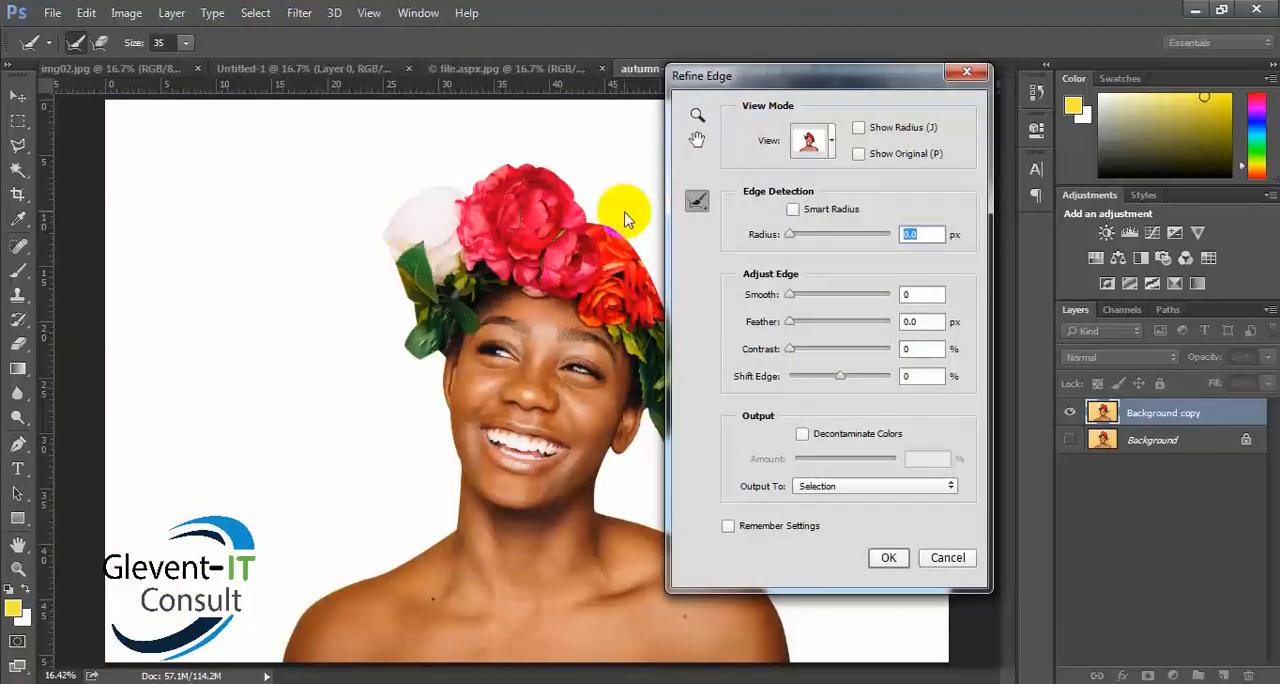
pyautogui.moveTo(800, 74); pyautogui.dragTo(935, 47)
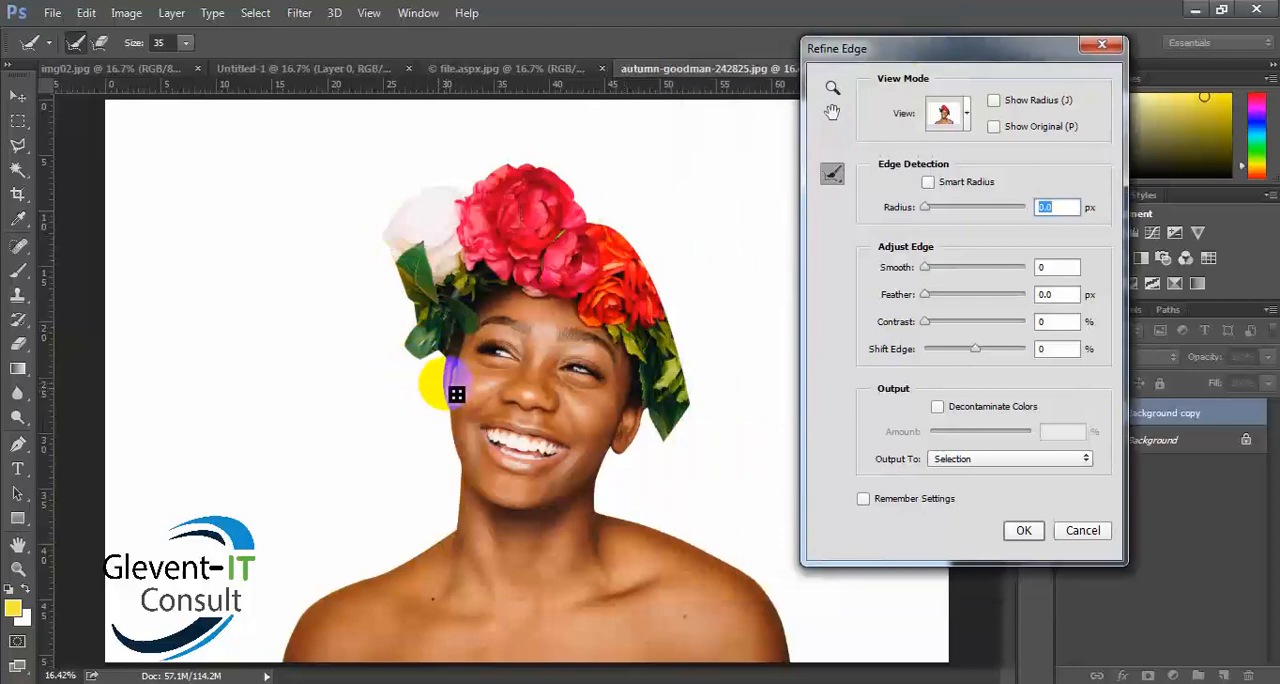
# - Set the Refine Edge view mode to On Black to preview the cutout edge beside the ear and cheek
pyautogui.hotkey('ctrl', '+')
pyautogui.hotkey('ctrl', '+')
pyautogui.hotkey('ctrl', '+')
pyautogui.hotkey('ctrl', '+')
pyautogui.hotkey('ctrl', '+')
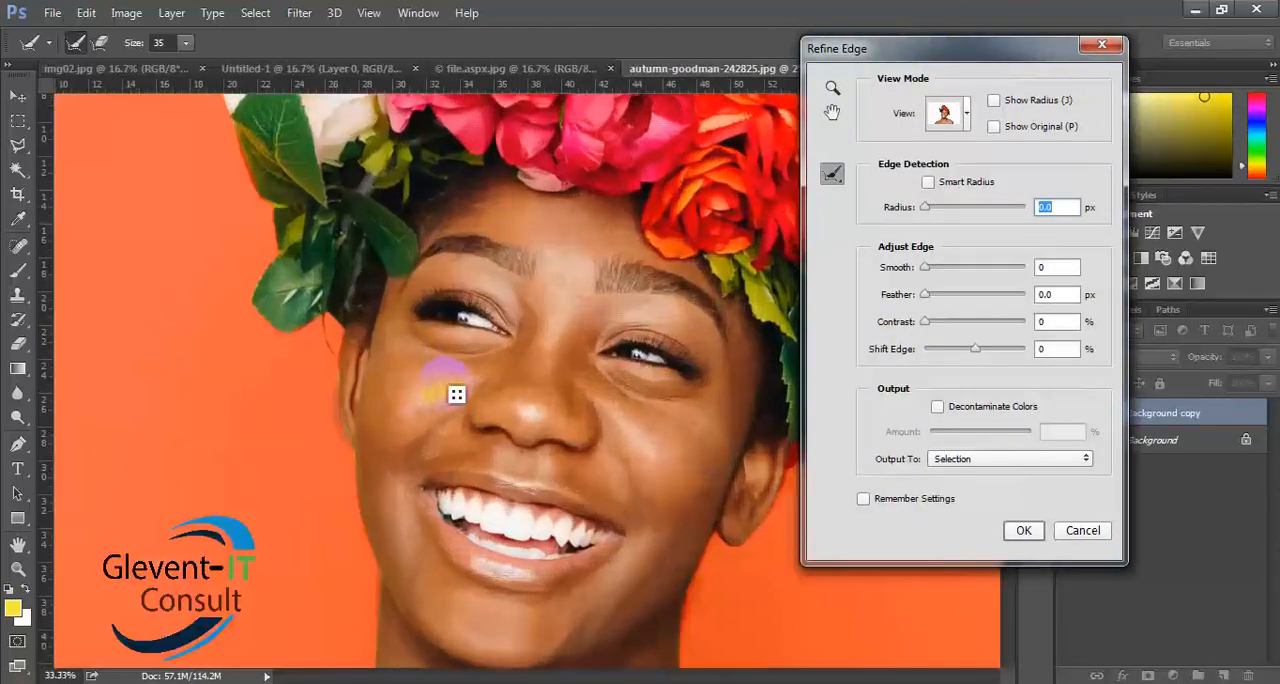
pyautogui.hotkey('ctrl', '+')
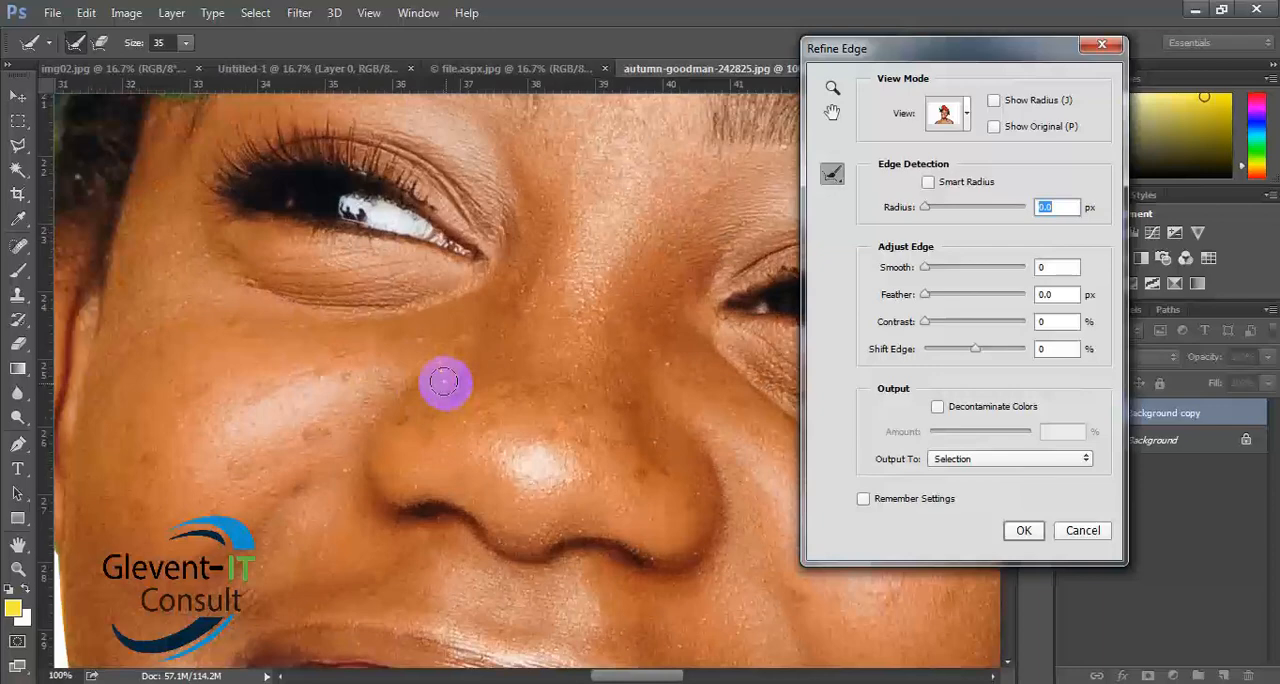
pyautogui.moveTo(403, 400); pyautogui.dragTo(764, 402)
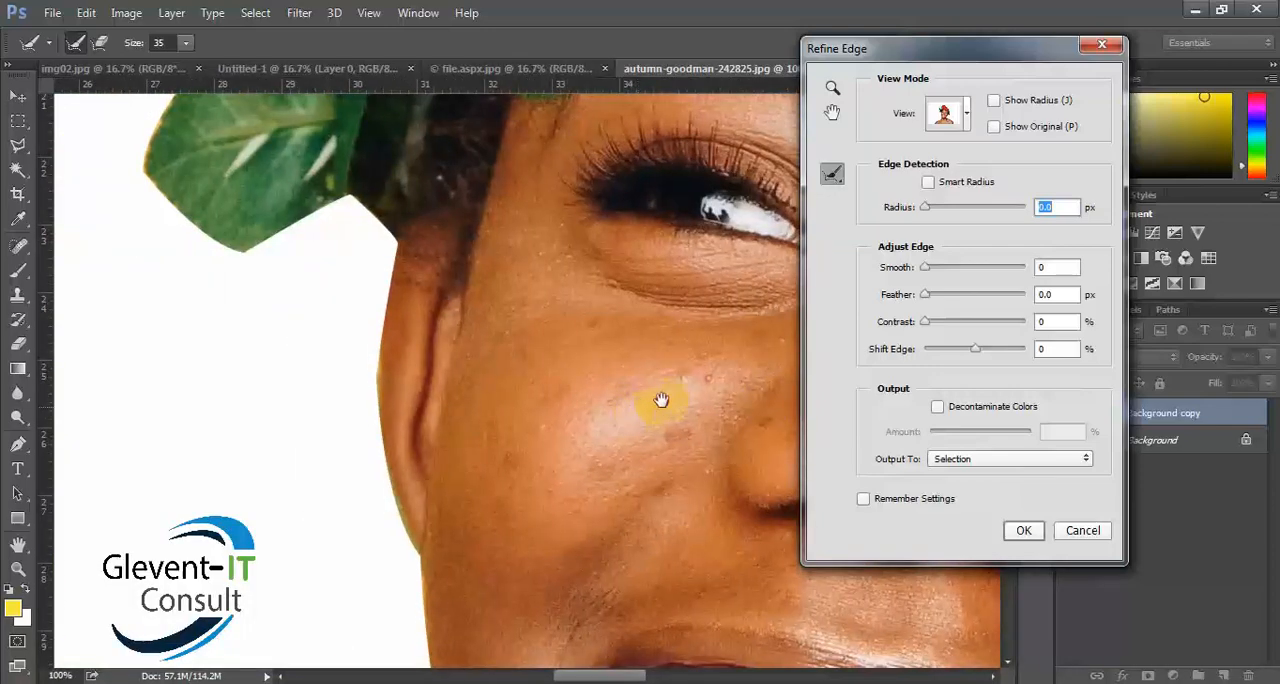
pyautogui.moveTo(663, 400); pyautogui.dragTo(693, 391)
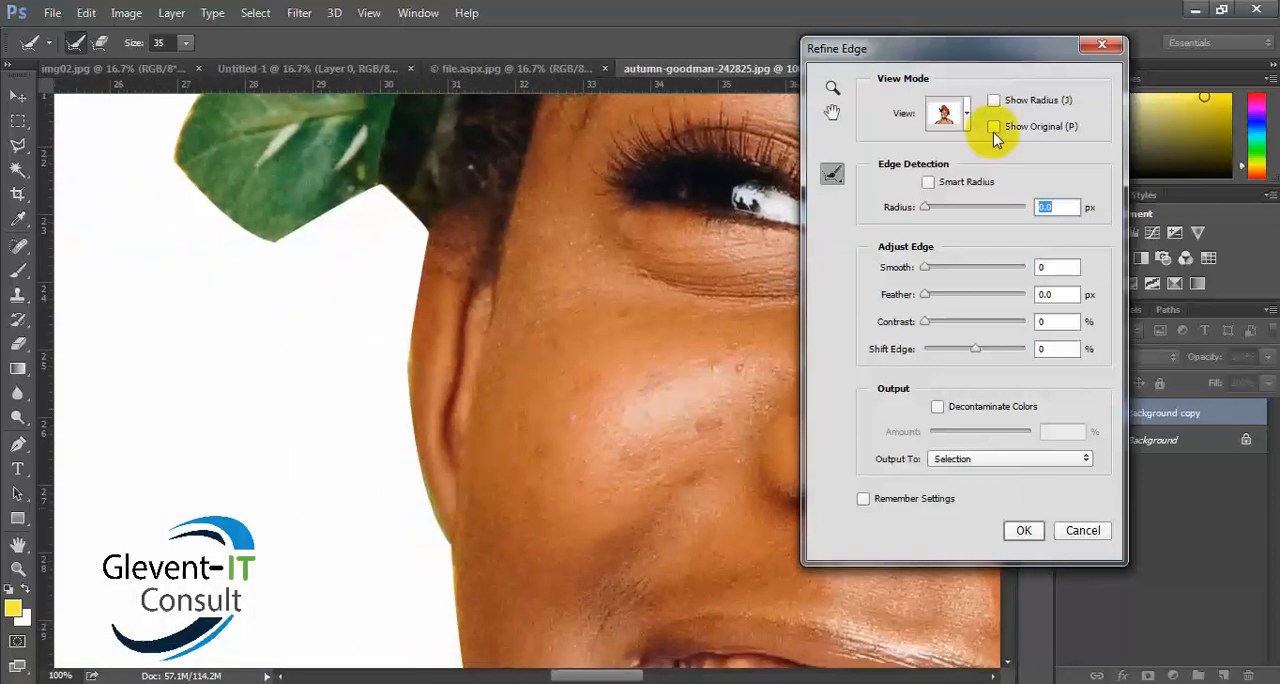
pyautogui.click(955, 118)
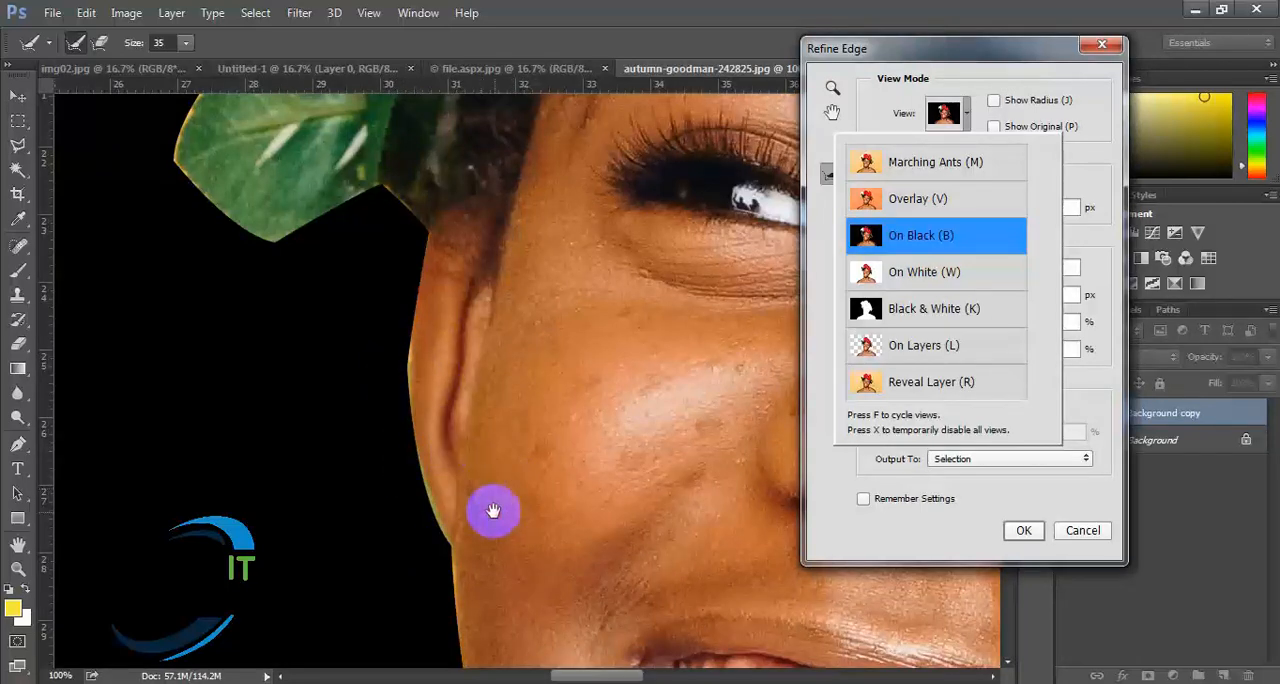
# - Examine the woman's cutout edge against black along the neck, shoulders, flower crown, ear and cheek
pyautogui.moveTo(491, 509); pyautogui.dragTo(540, 105)
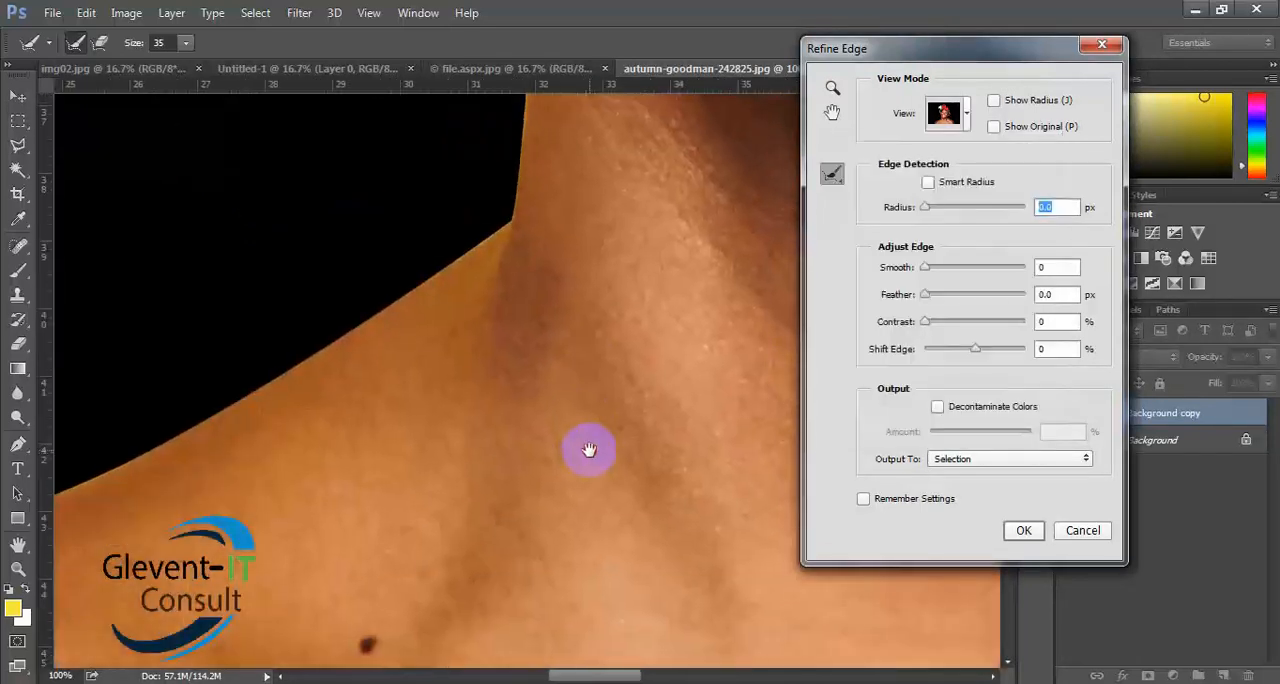
pyautogui.moveTo(589, 449); pyautogui.dragTo(9, 486)
pyautogui.moveTo(665, 480); pyautogui.dragTo(4, 430)
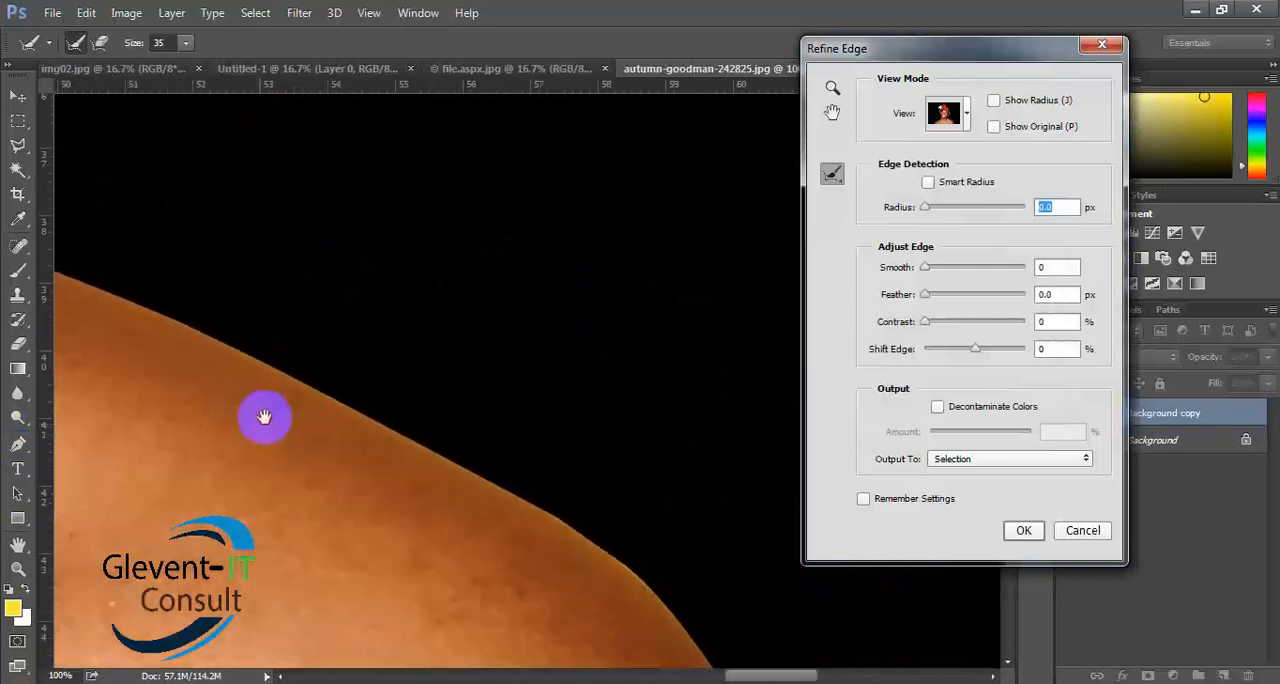
pyautogui.moveTo(263, 417); pyautogui.dragTo(234, 297)
pyautogui.moveTo(309, 406); pyautogui.dragTo(463, 632)
pyautogui.moveTo(406, 523); pyautogui.dragTo(116, 612)
pyautogui.moveTo(416, 290); pyautogui.dragTo(586, 626)
pyautogui.moveTo(340, 200); pyautogui.dragTo(685, 640)
pyautogui.moveTo(320, 140); pyautogui.dragTo(600, 609)
pyautogui.moveTo(640, 484); pyautogui.dragTo(850, 255)
pyautogui.moveTo(470, 615); pyautogui.dragTo(645, 265)
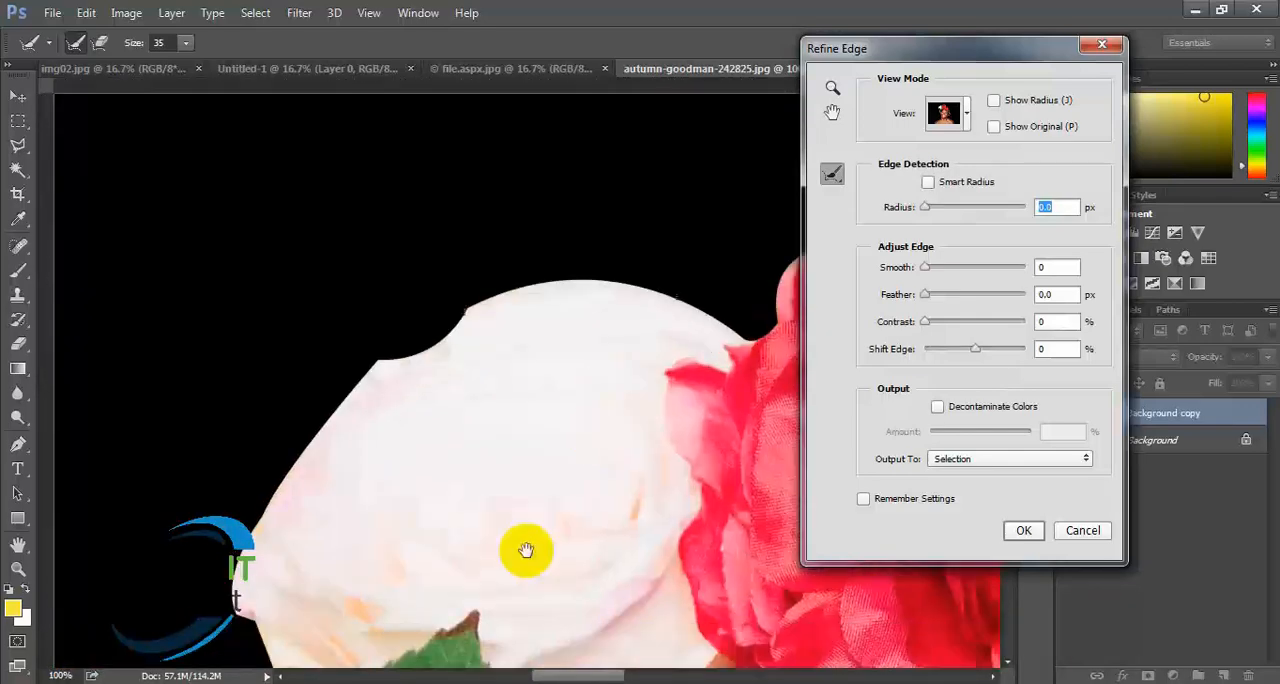
pyautogui.moveTo(526, 549); pyautogui.dragTo(645, 245)
pyautogui.moveTo(478, 558); pyautogui.dragTo(550, 300)
pyautogui.moveTo(492, 530); pyautogui.dragTo(550, 260)
pyautogui.moveTo(460, 520); pyautogui.dragTo(490, 240)
pyautogui.moveTo(477, 448); pyautogui.dragTo(500, 230)
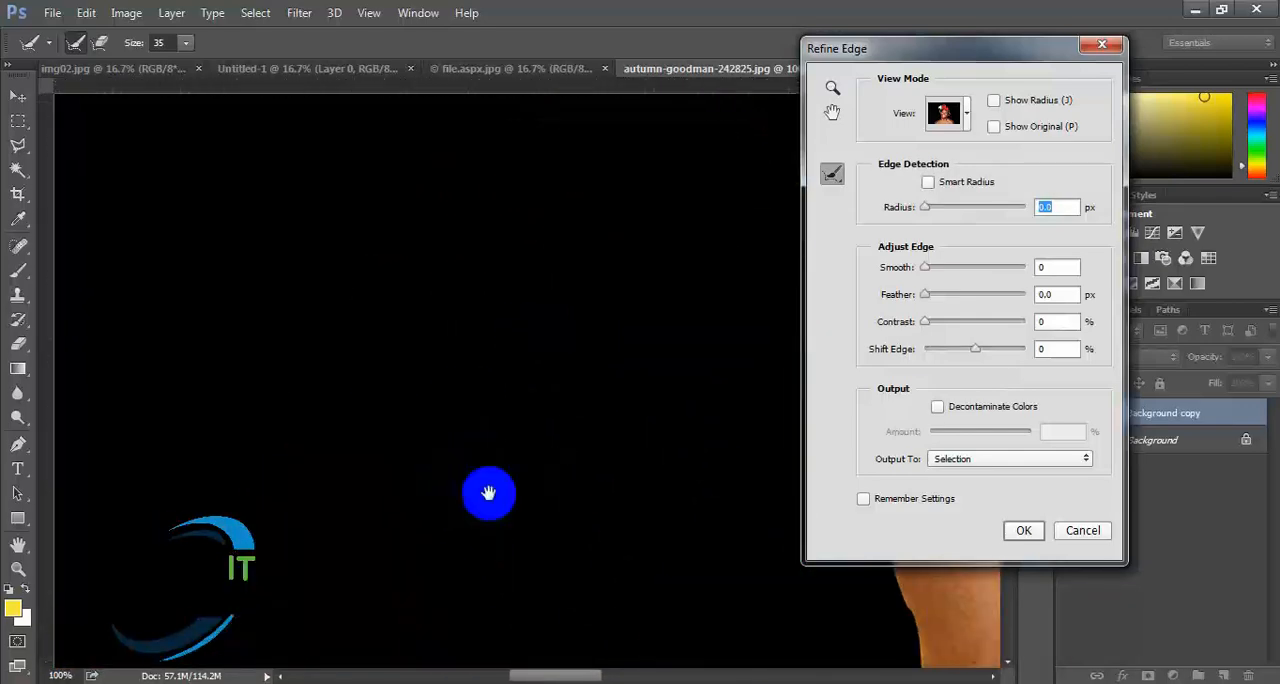
pyautogui.moveTo(488, 492); pyautogui.dragTo(500, 260)
pyautogui.moveTo(445, 535); pyautogui.dragTo(340, 240)
pyautogui.moveTo(369, 532); pyautogui.dragTo(220, 260)
pyautogui.moveTo(560, 590); pyautogui.dragTo(586, 614)
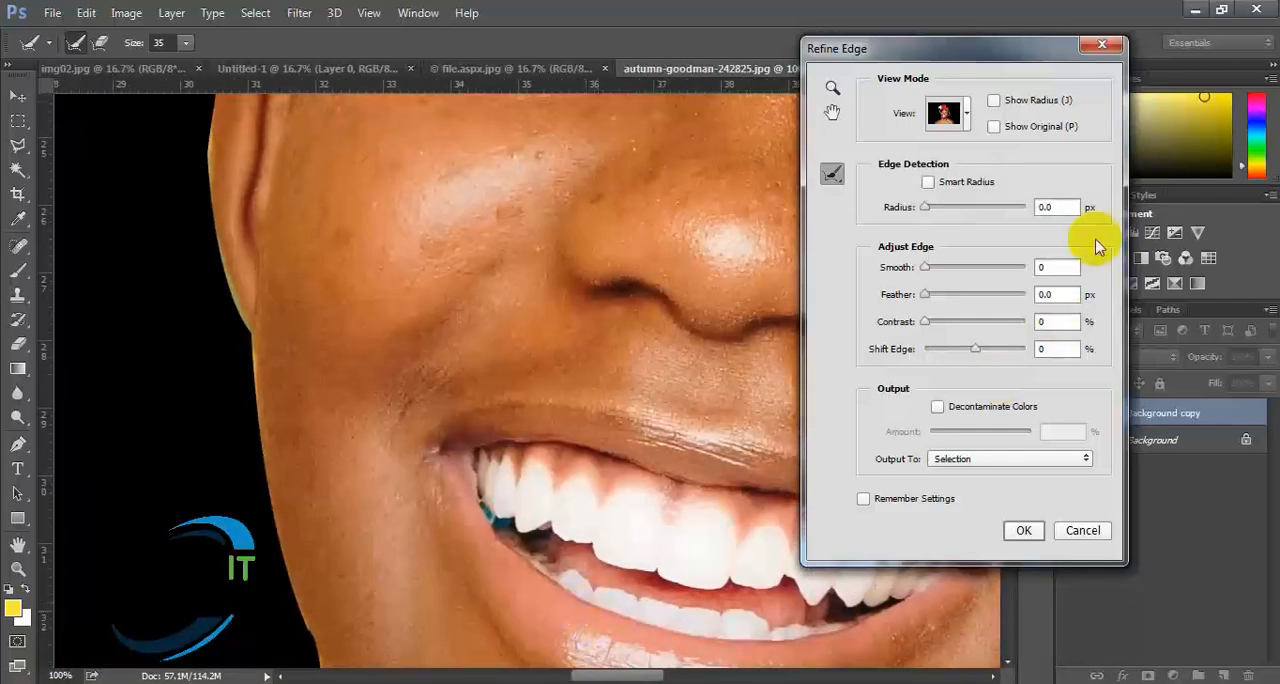
# - Compare the Reveal Layer and On Black previews, and leave Refine Edge without applying it, keeping the portrait document open
pyautogui.click(942, 113)
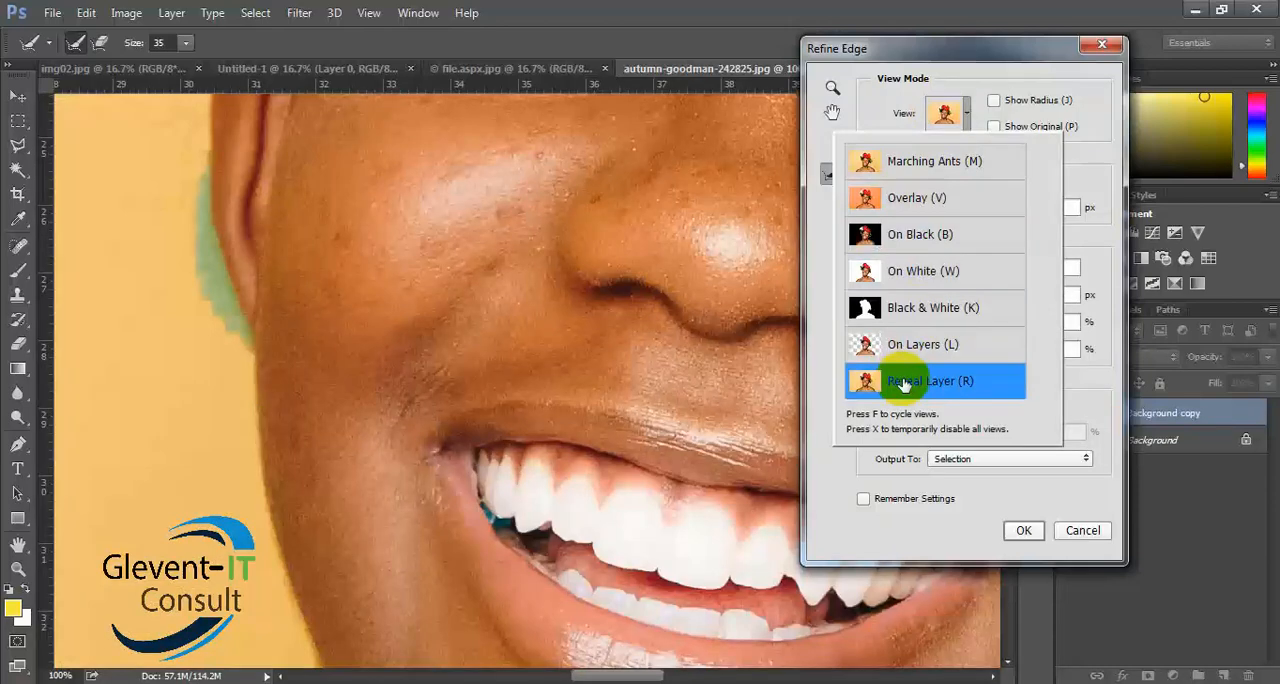
pyautogui.scroll(2, 928, 254)
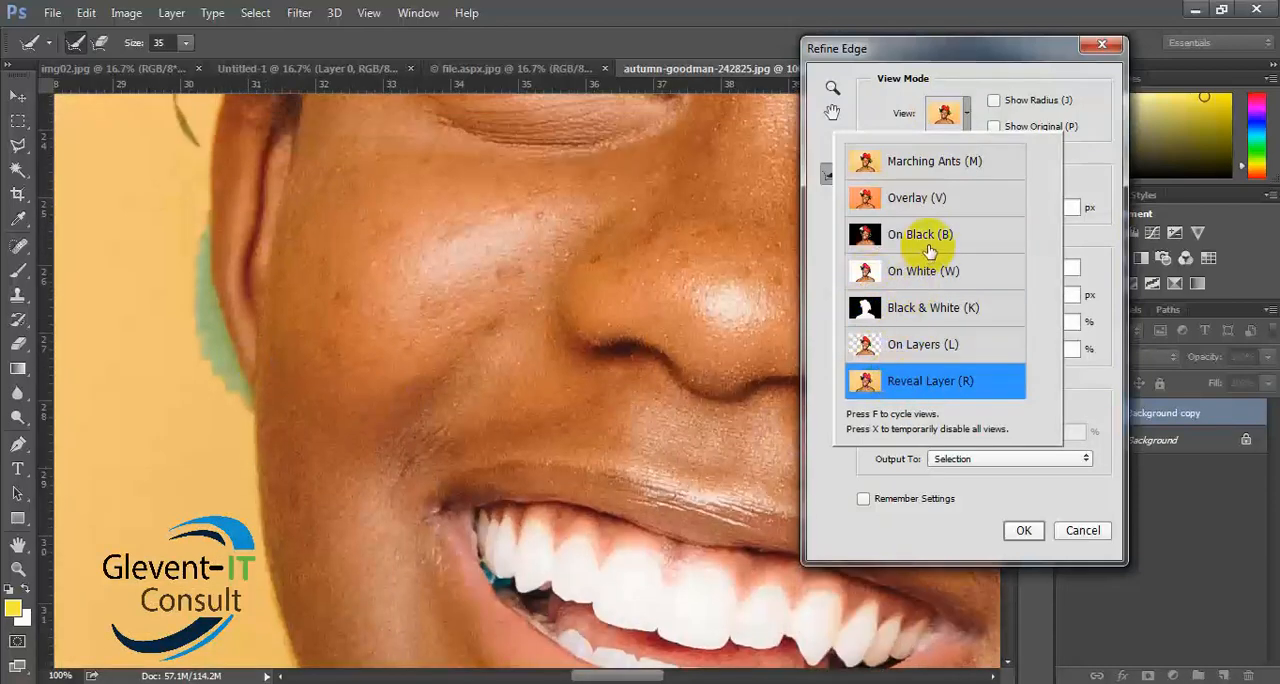
pyautogui.scroll(1, 930, 250)
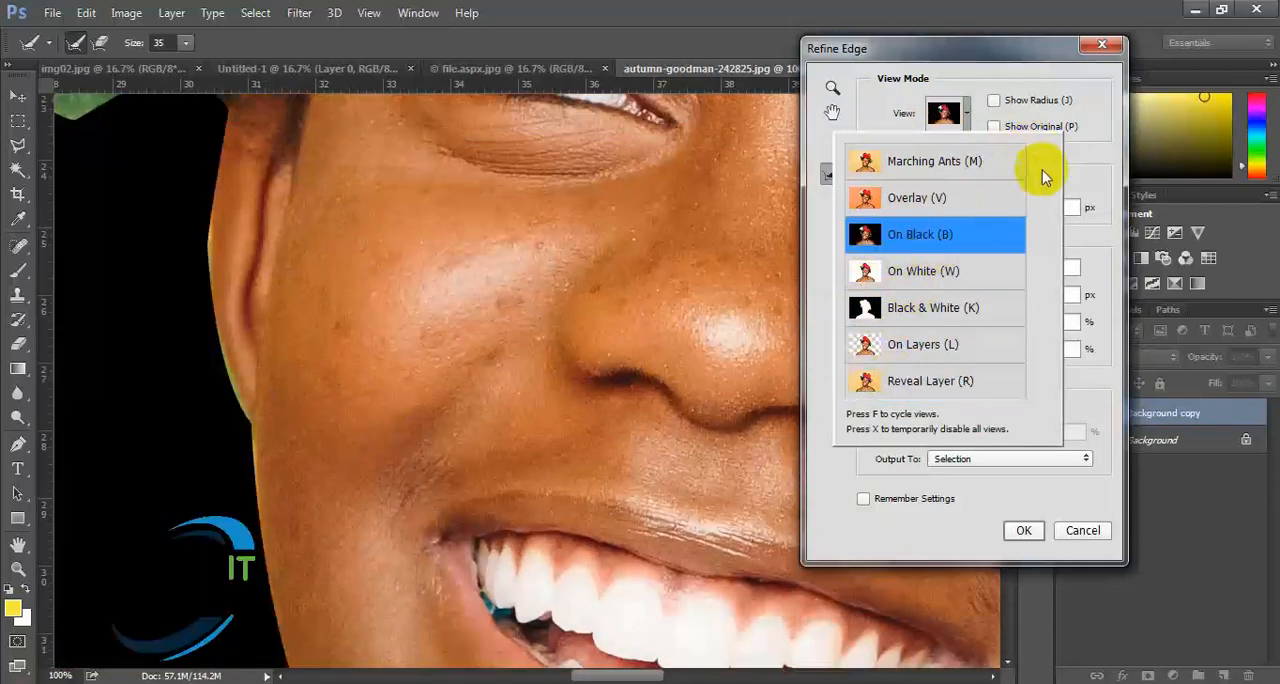
pyautogui.click(1081, 533)
pyautogui.click(1083, 530)
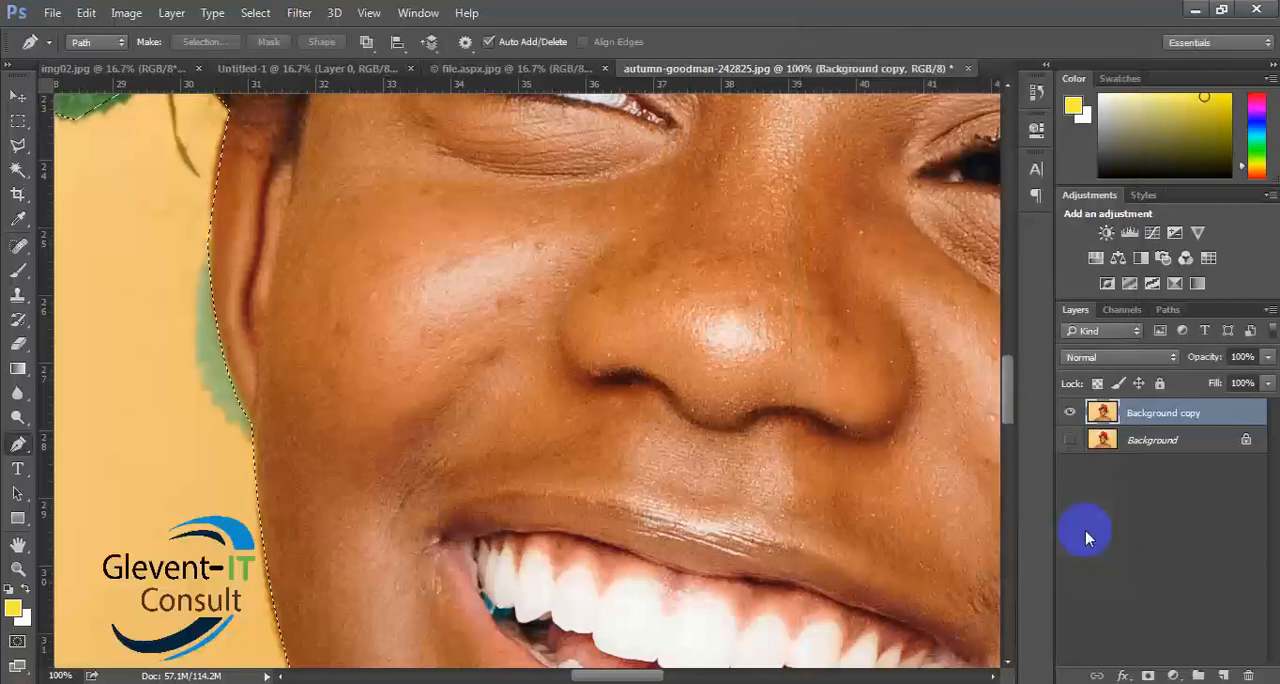
pyautogui.click(967, 69)
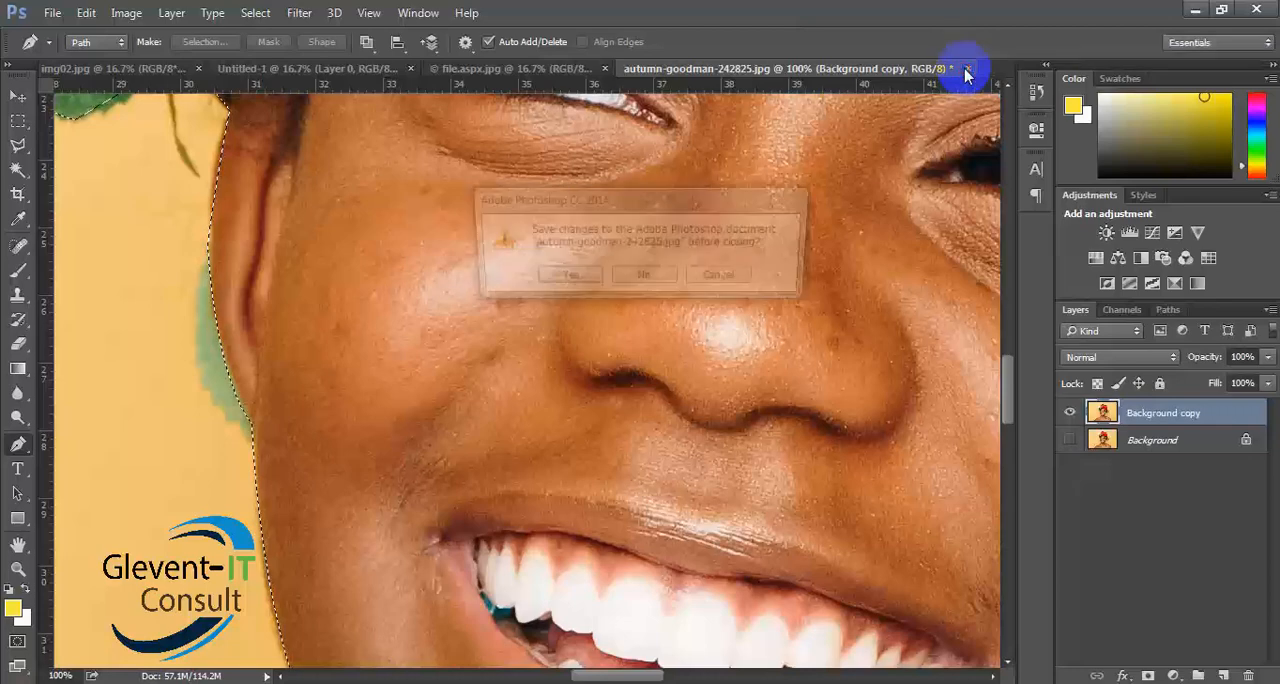
pyautogui.click(723, 279)
# - Copy the selected woman to a new layer and hide the Background copy to isolate her on transparency
pyautogui.hotkey('ctrl', '0')
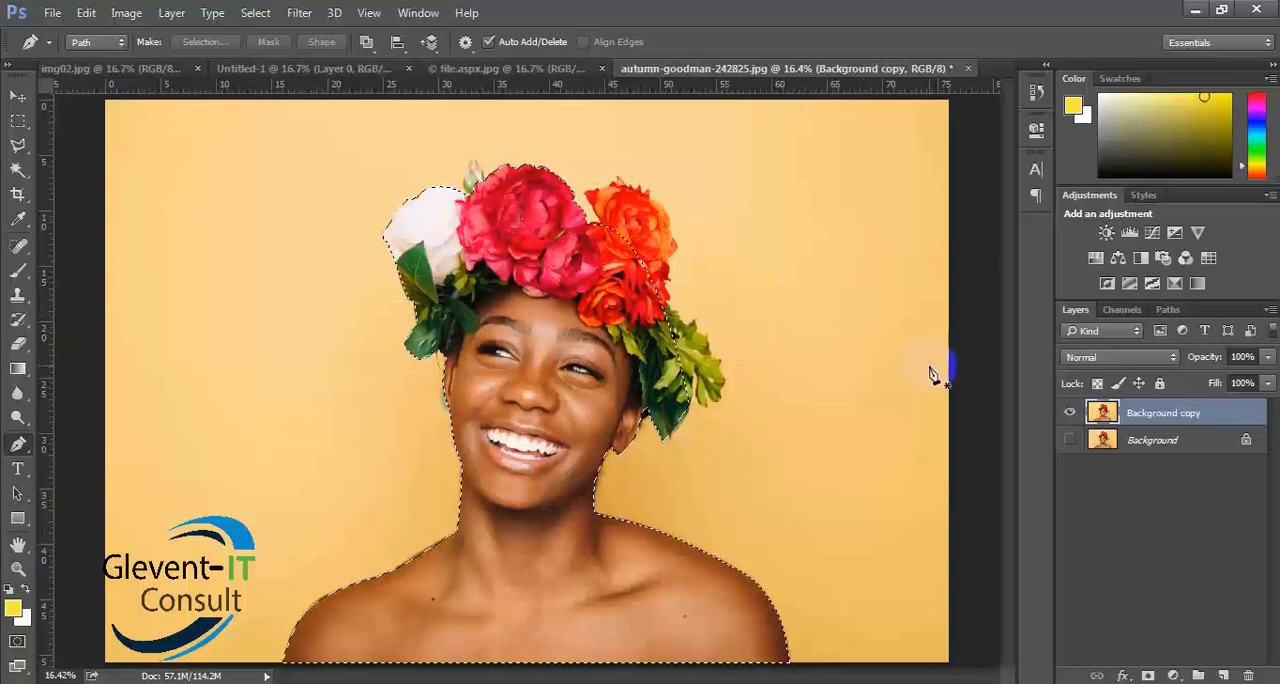
pyautogui.hotkey('ctrl', 'j')
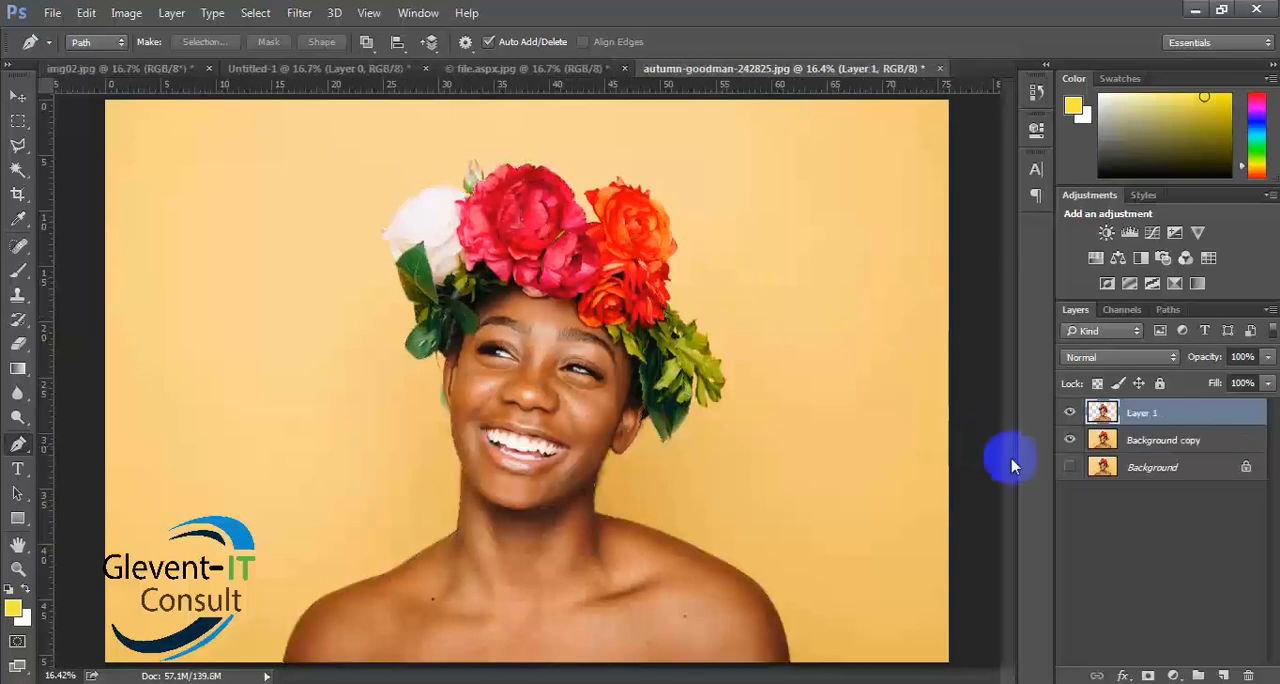
pyautogui.click(1071, 443)
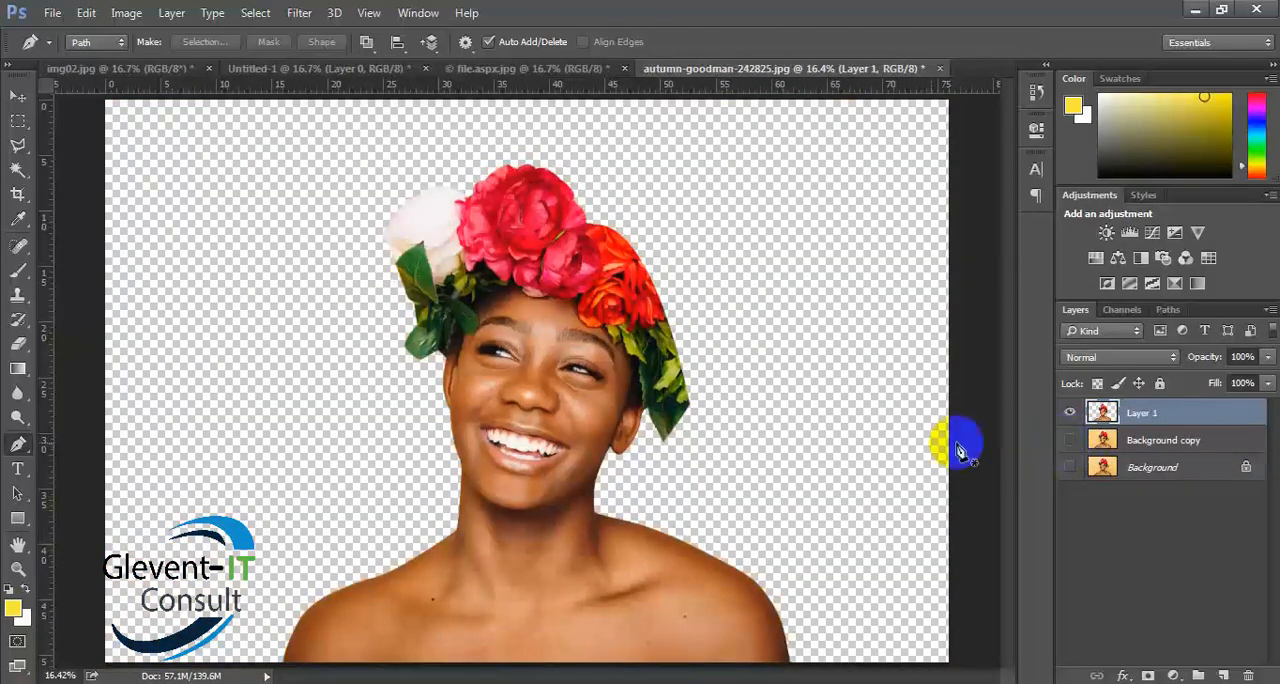
pyautogui.click(17, 95)
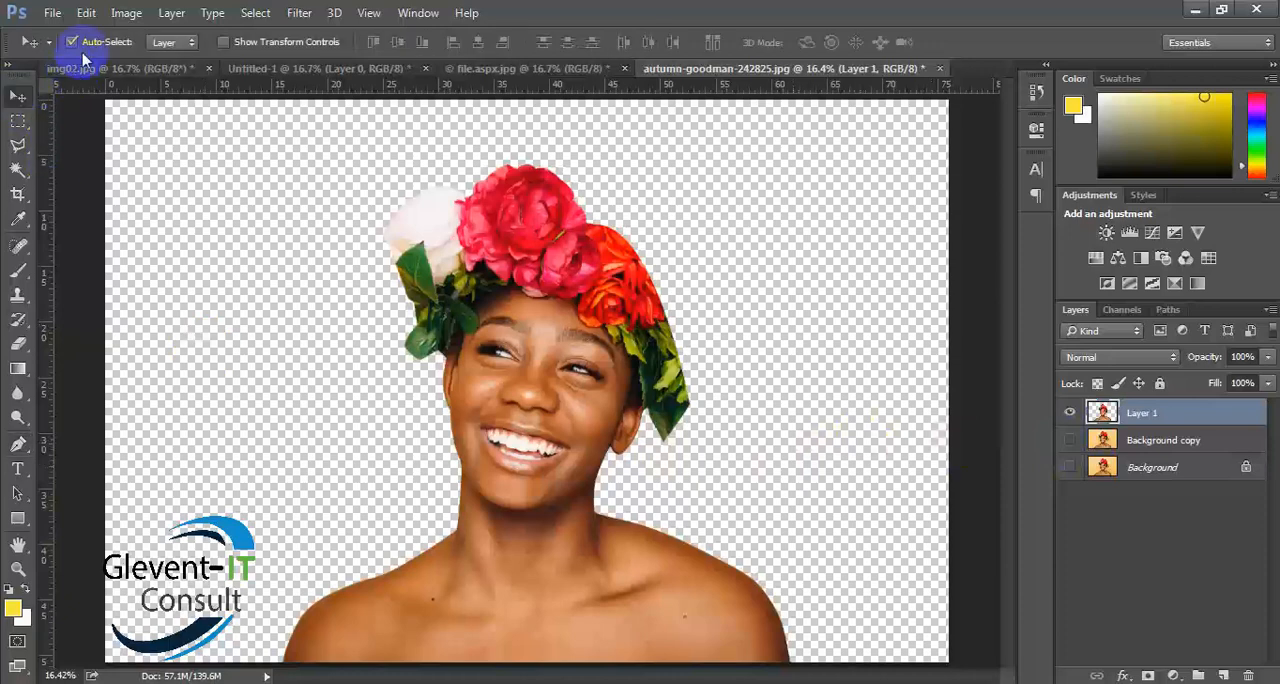
# - Start saving the isolated portrait under Save As, choosing the Class_03 folder inside Graphics Design_5 sem on drive D
pyautogui.click(53, 15)
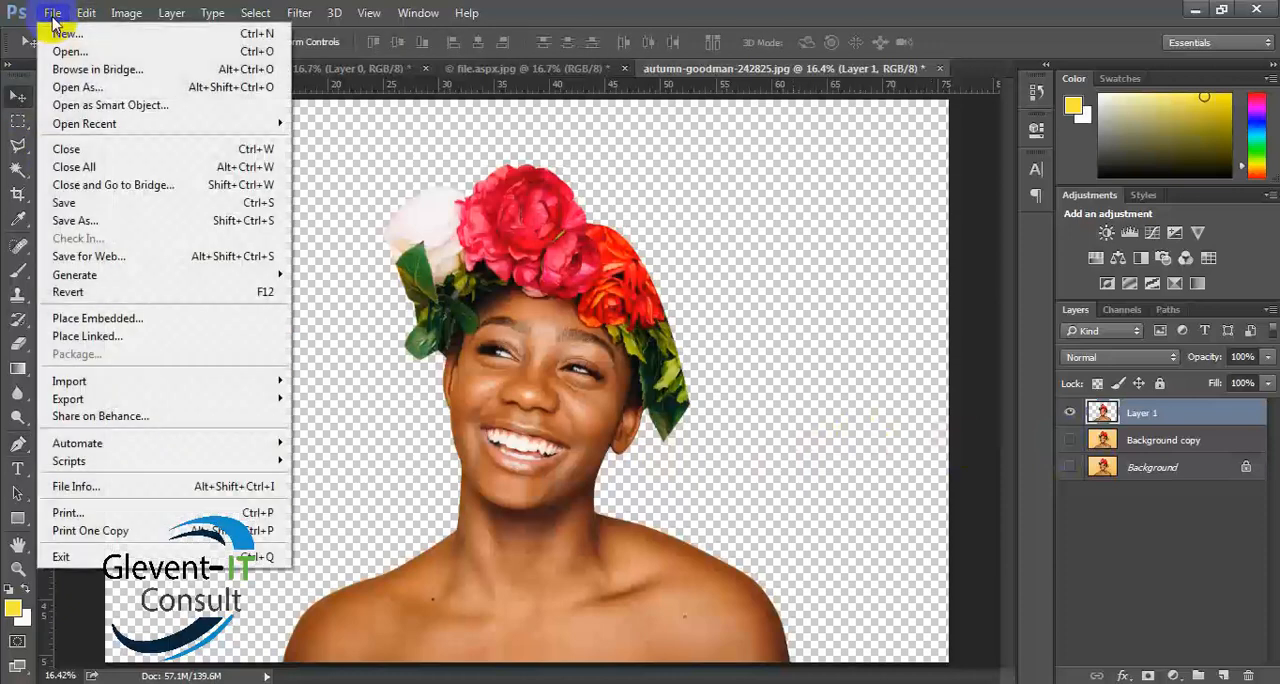
pyautogui.click(72, 228)
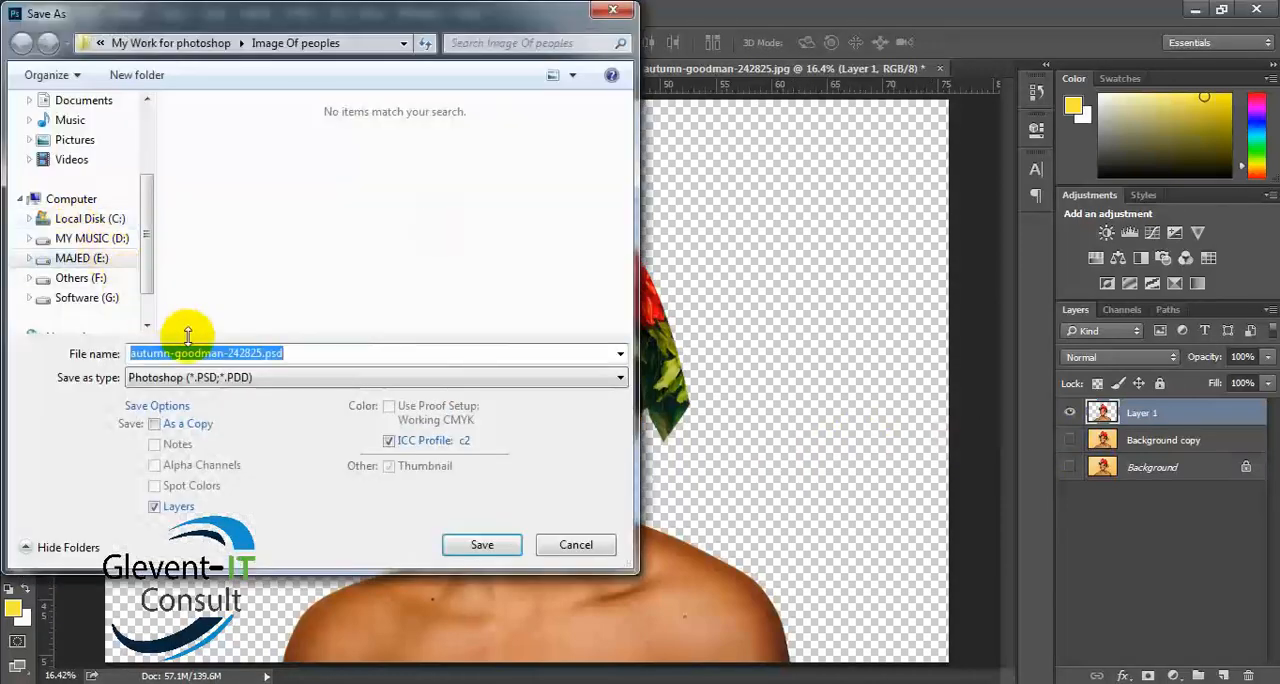
pyautogui.click(100, 278)
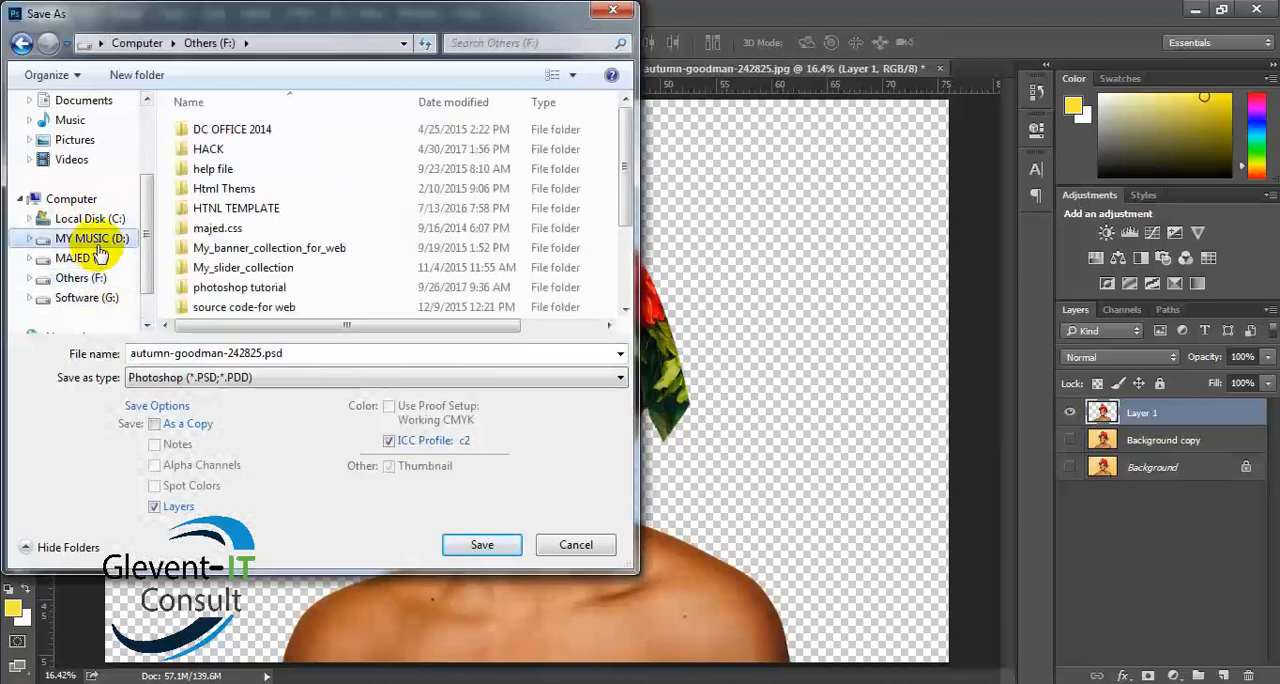
pyautogui.click(94, 238)
pyautogui.click(238, 307)
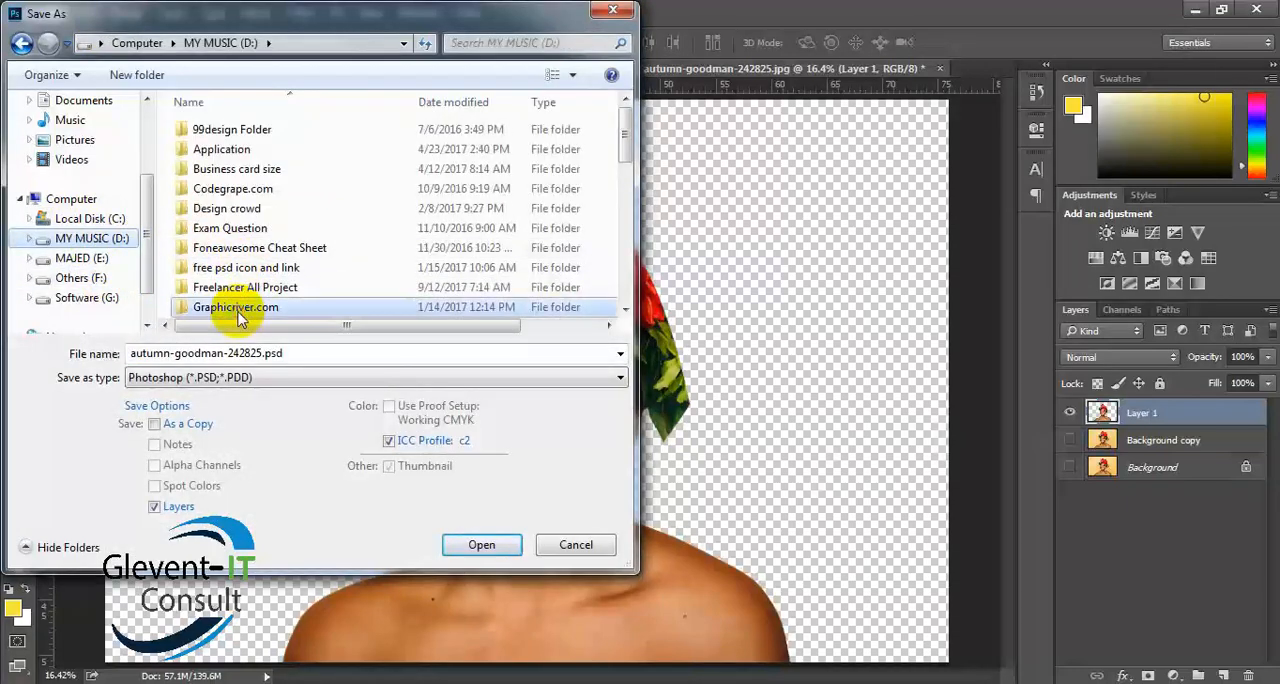
pyautogui.scroll(-4, 237, 280)
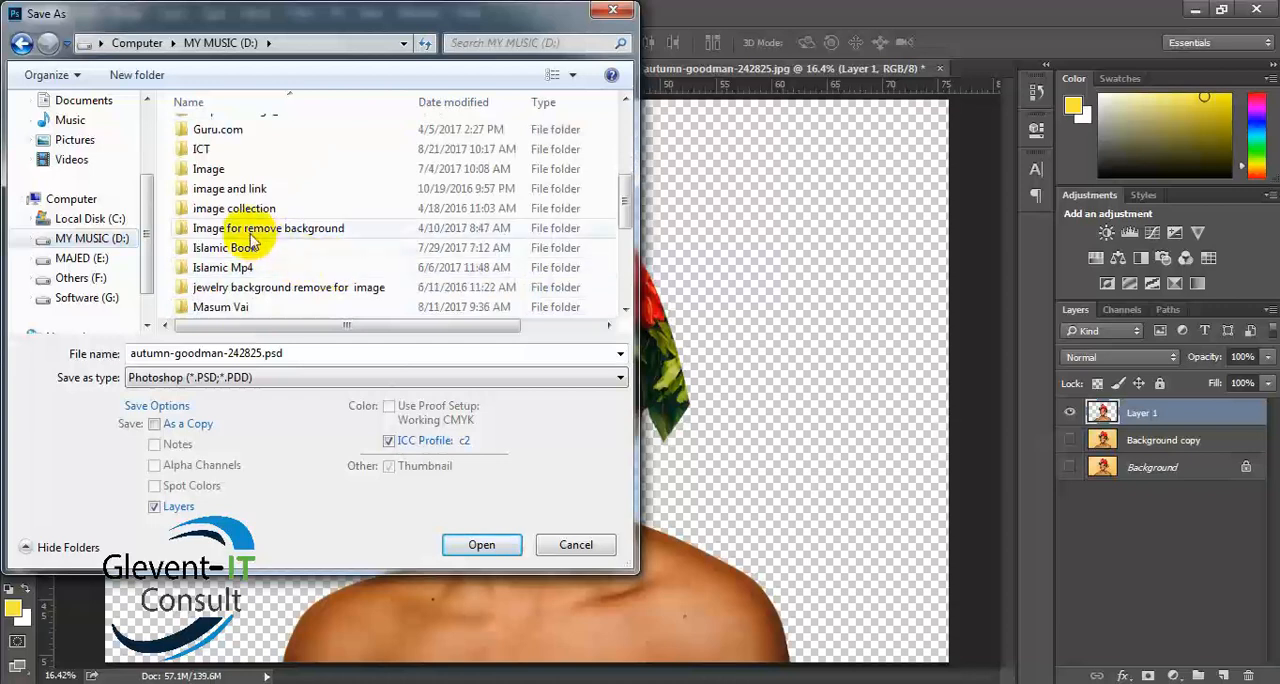
pyautogui.scroll(2, 290, 270)
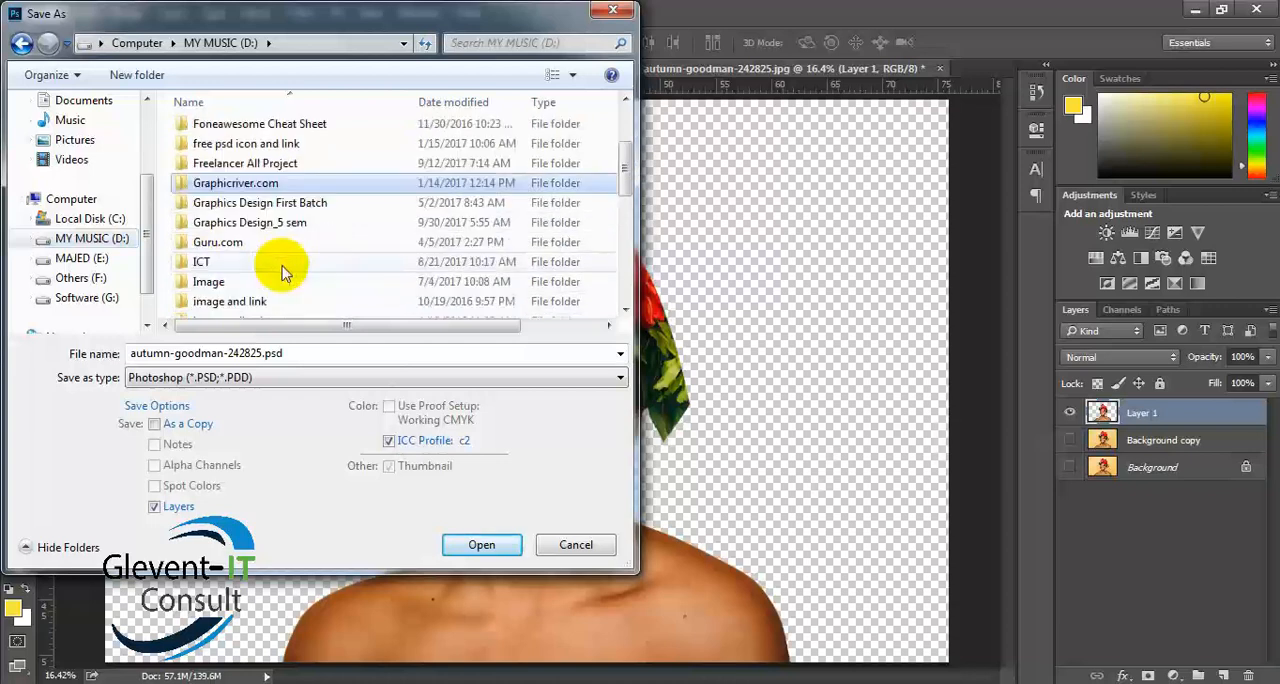
pyautogui.doubleClick(252, 222)
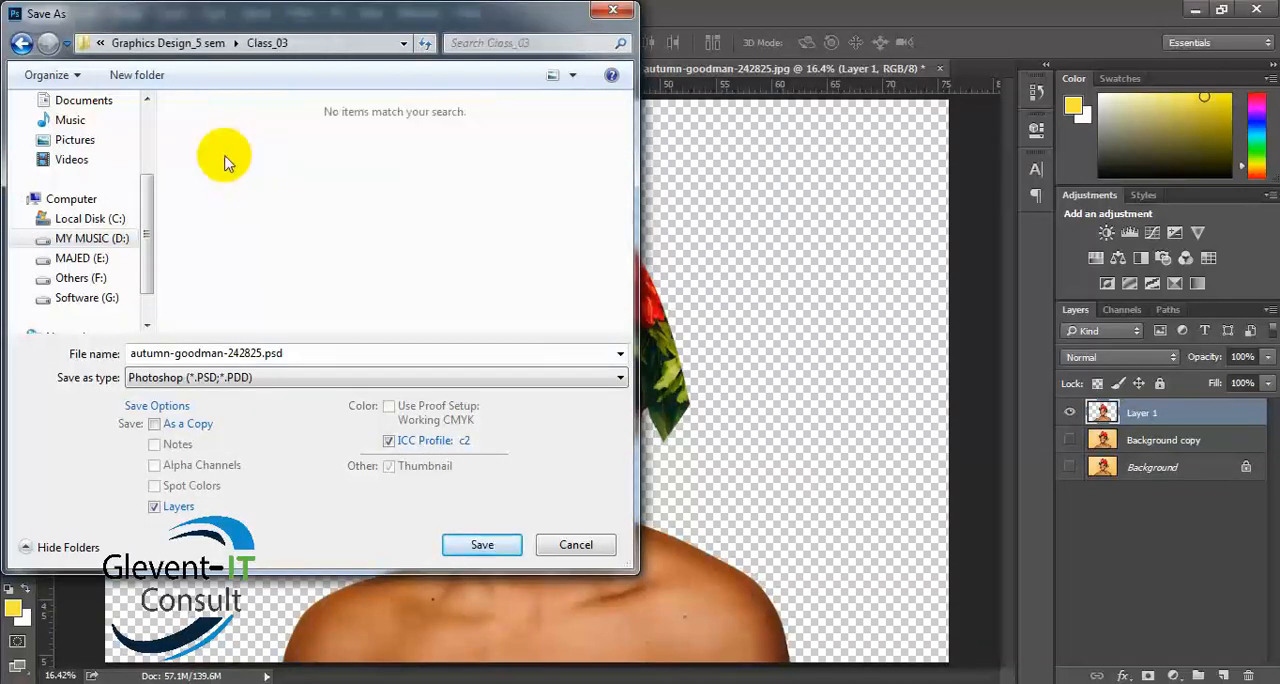
# - Save the portrait as a JPEG with no matte, quality 10 and the Baseline ("Standard") format
pyautogui.click(307, 377)
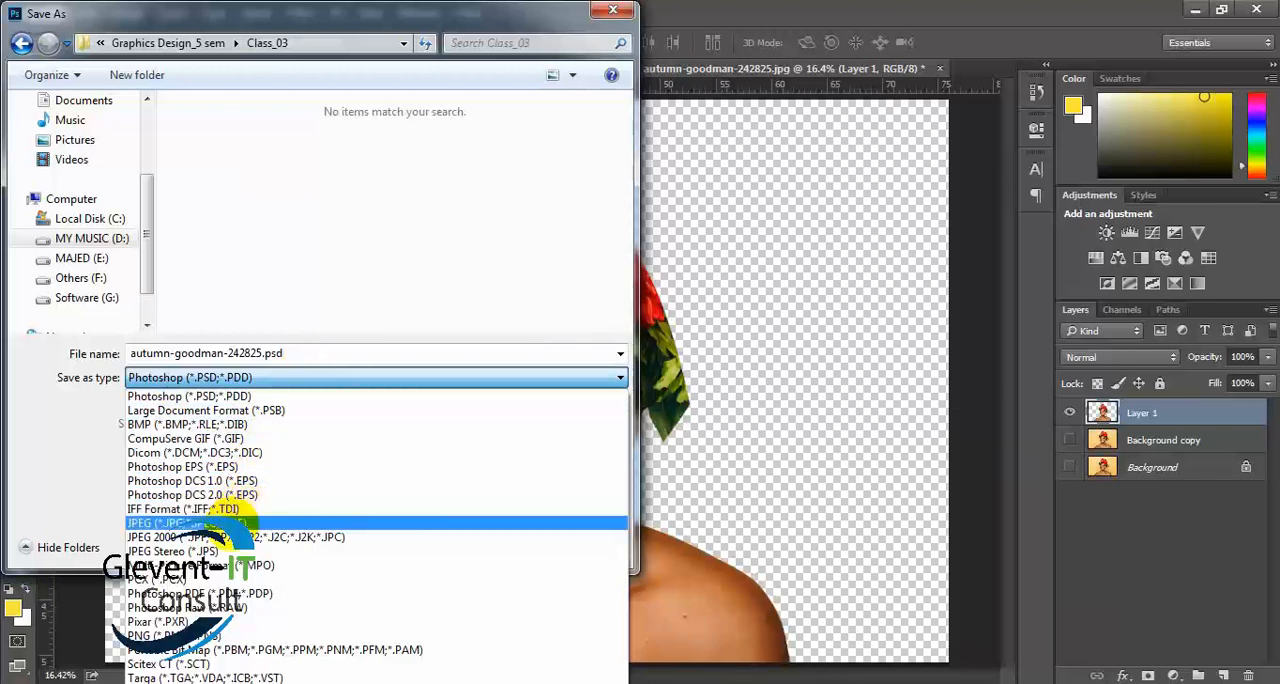
pyautogui.click(228, 522)
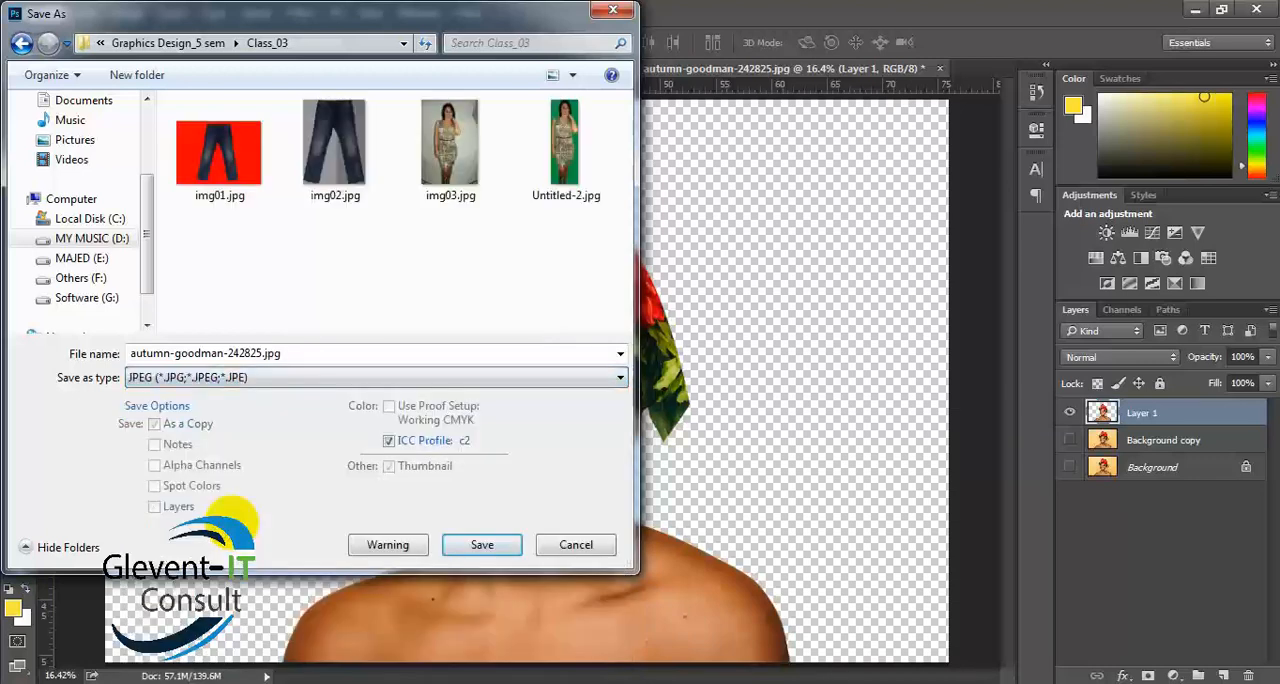
pyautogui.click(482, 545)
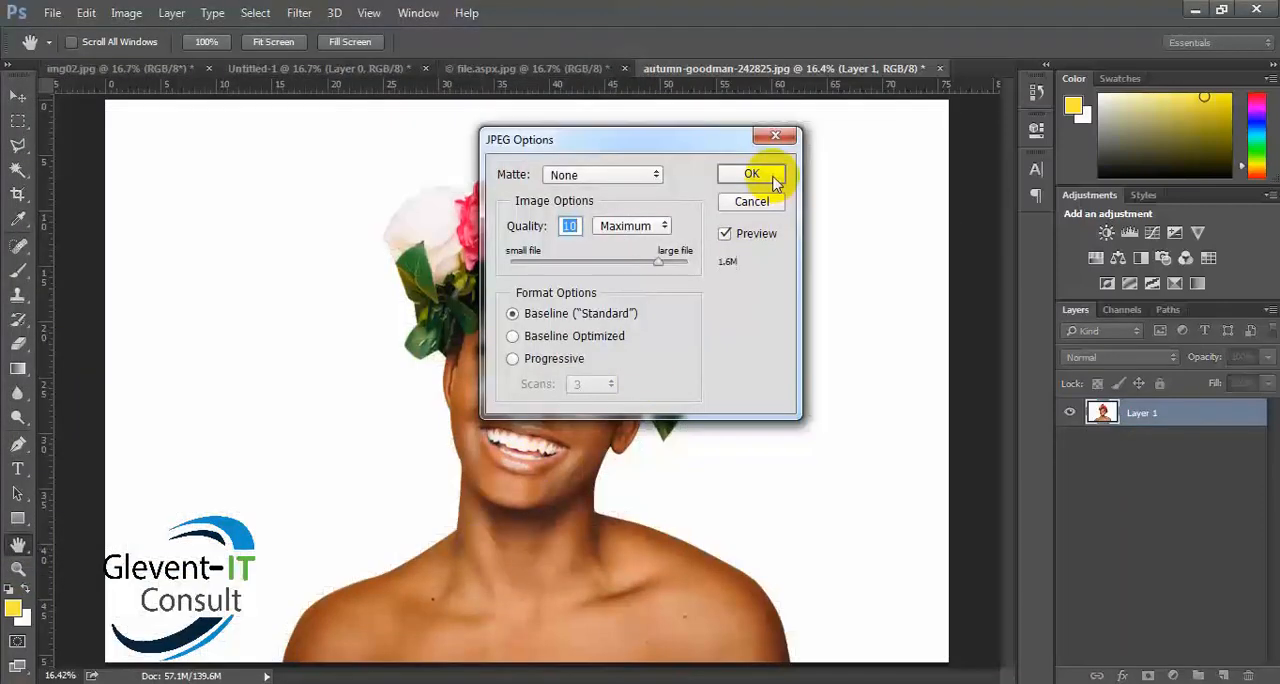
pyautogui.click(752, 175)
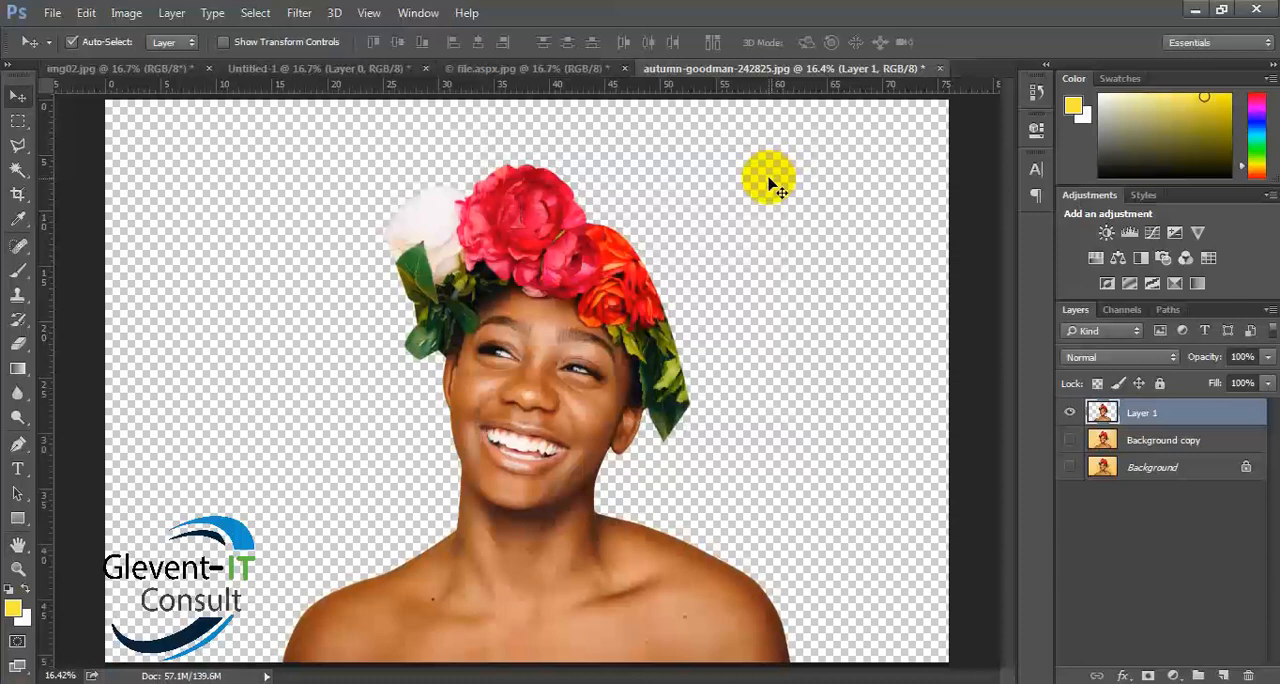
# - Review the jeans cutouts in the open documents file.aspx.jpg, Untitled-1 and img02.jpg
pyautogui.click(530, 70)
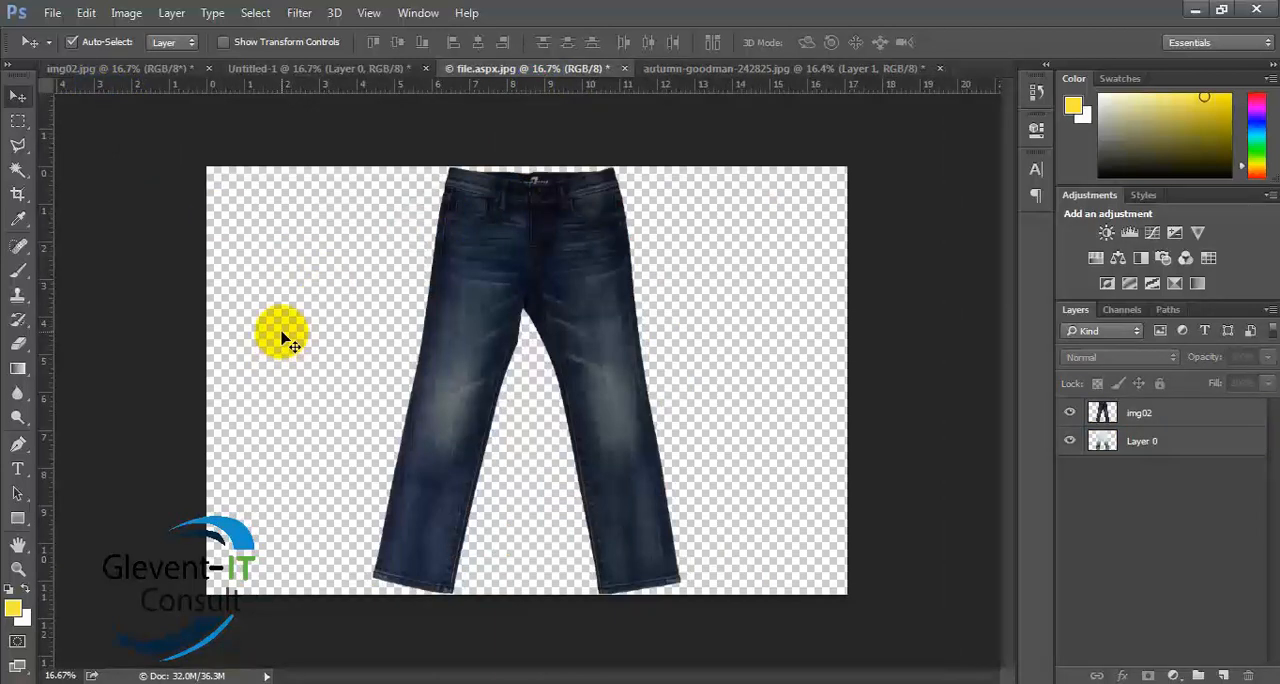
pyautogui.click(53, 15)
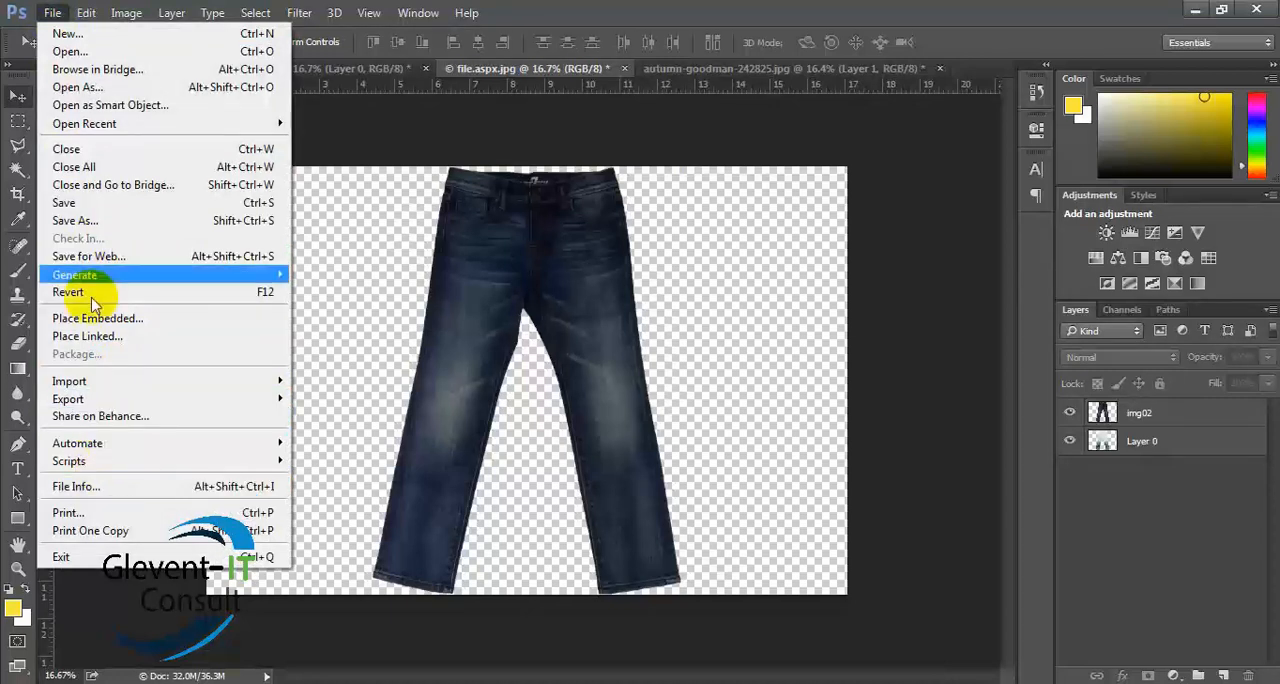
pyautogui.click(320, 150)
pyautogui.click(355, 72)
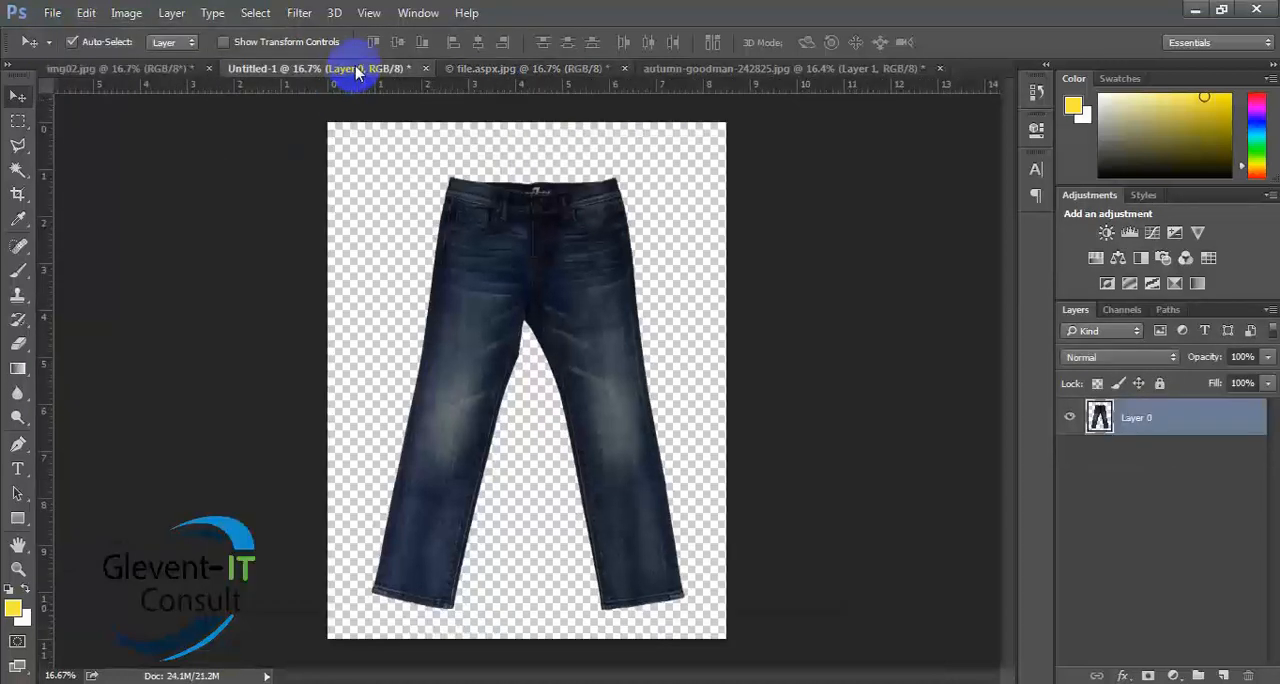
pyautogui.click(127, 70)
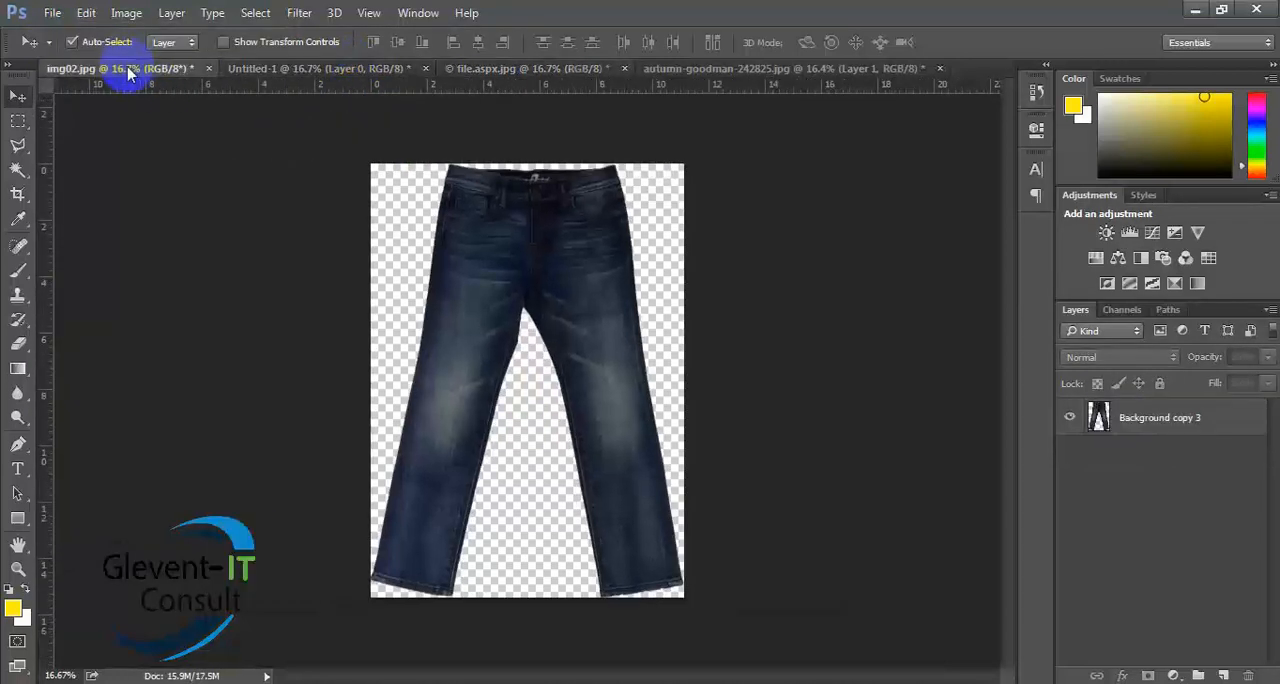
# - In Untitled-1, add a new layer filled with the yellow foreground color and place it beneath the jeans layer
pyautogui.click(330, 68)
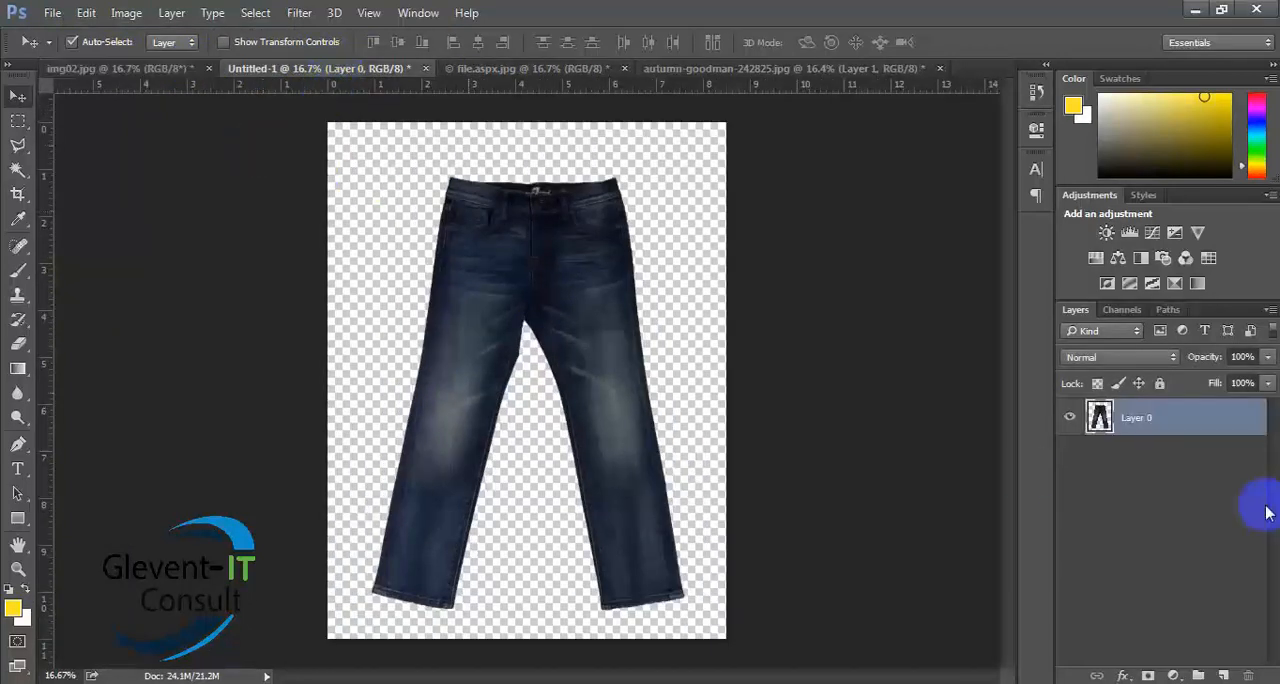
pyautogui.click(1222, 675)
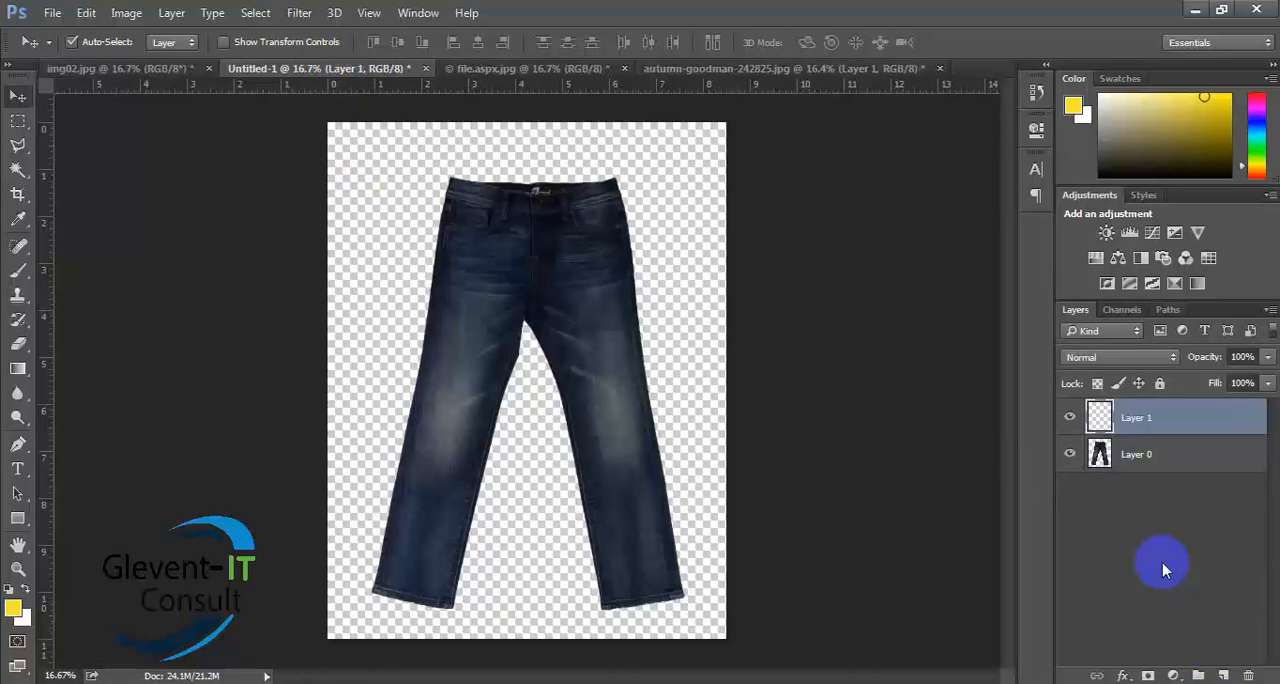
pyautogui.hotkey('alt', 'BackSpace')
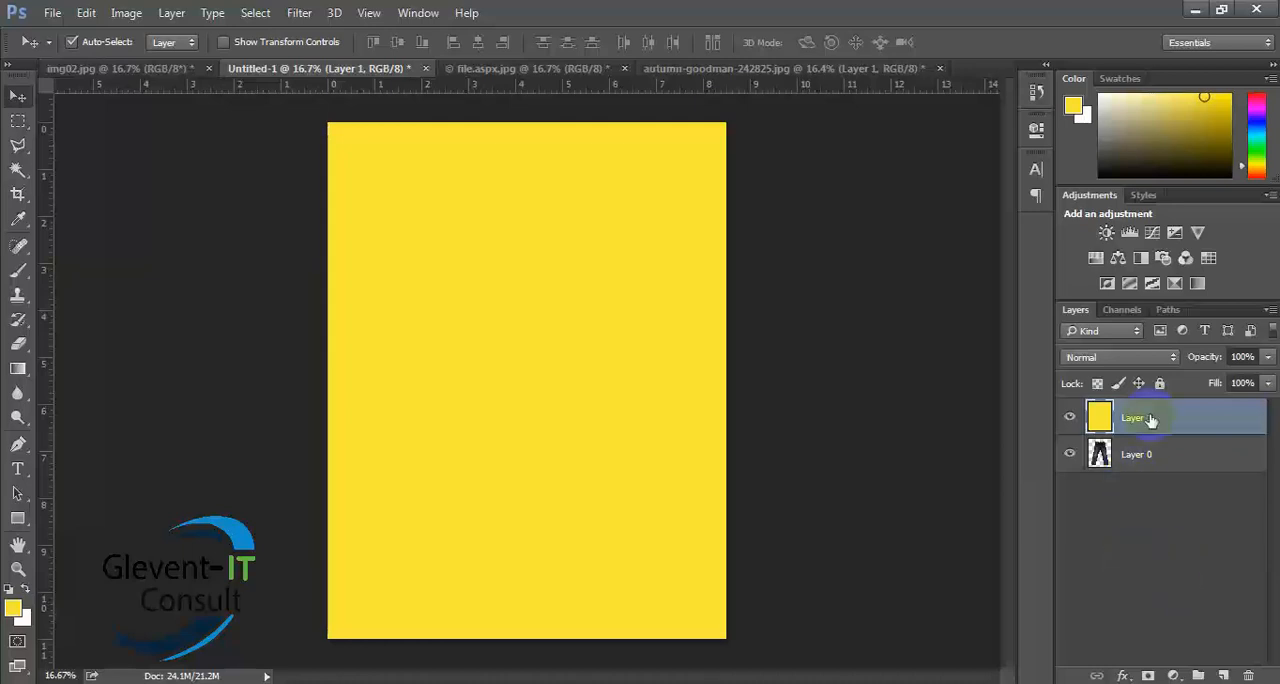
pyautogui.moveTo(1150, 420); pyautogui.dragTo(1139, 522)
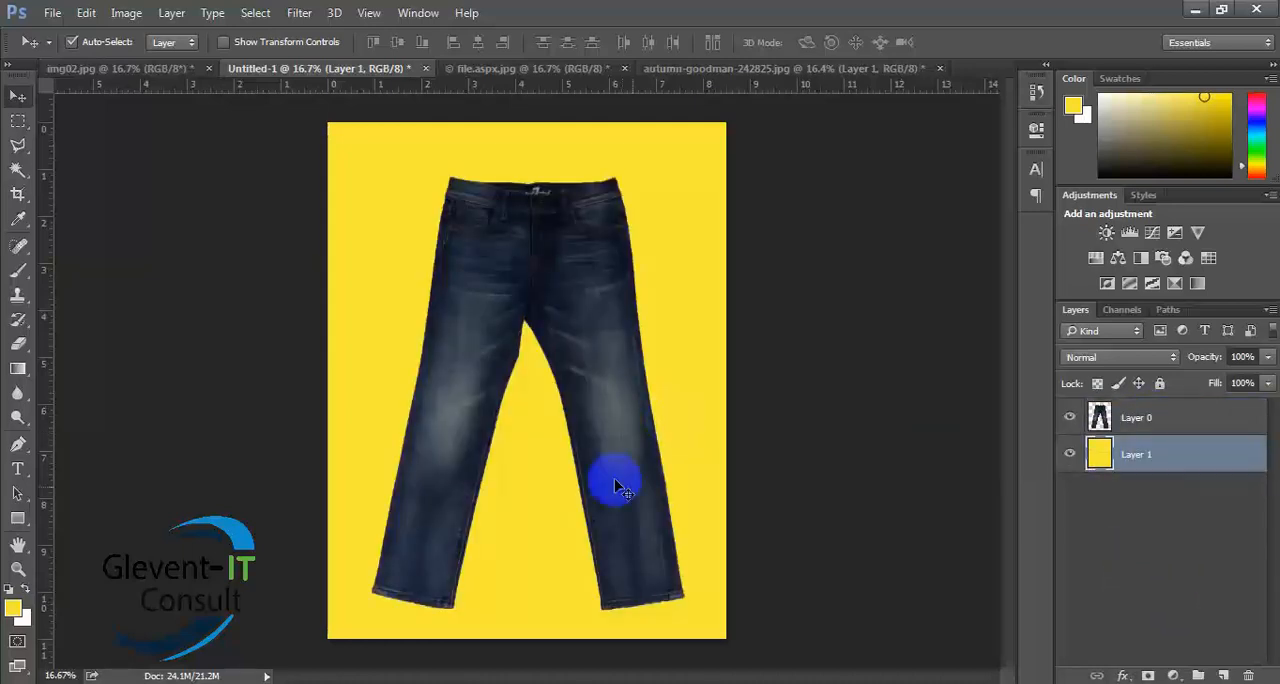
# - Save the jeans on the yellow background as the JPEG file Untitled-1.jpg in the Class_03 folder
pyautogui.click(54, 16)
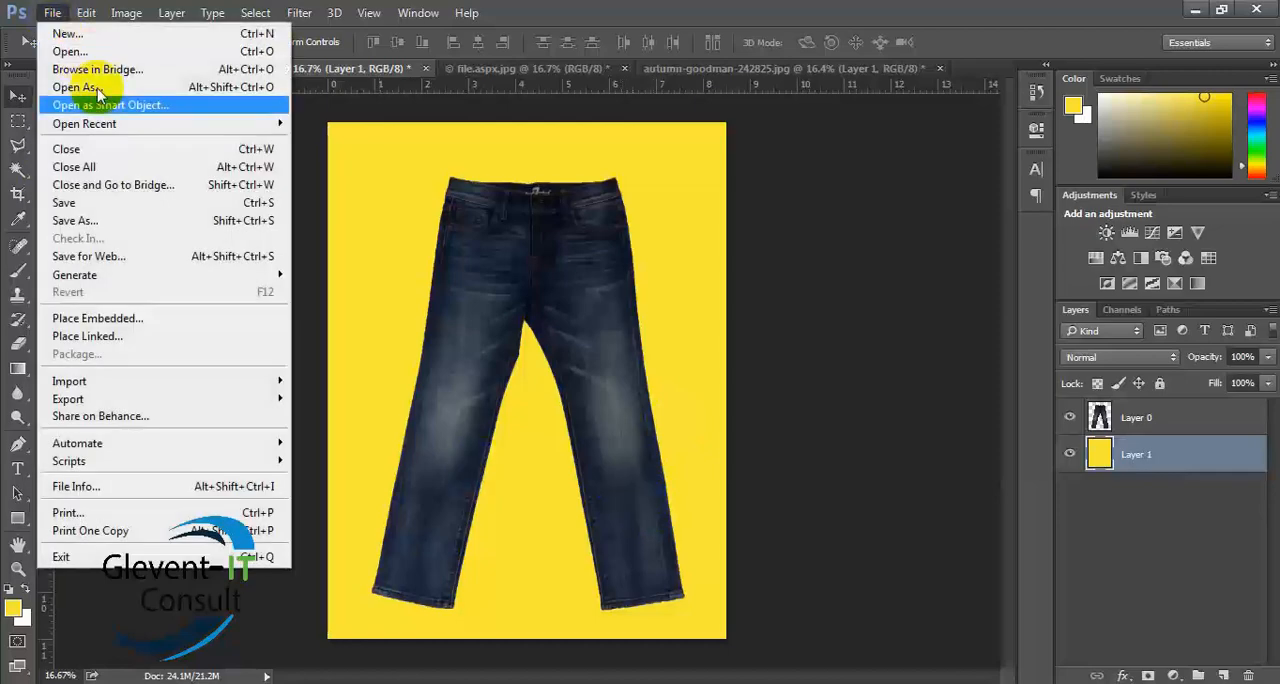
pyautogui.click(100, 222)
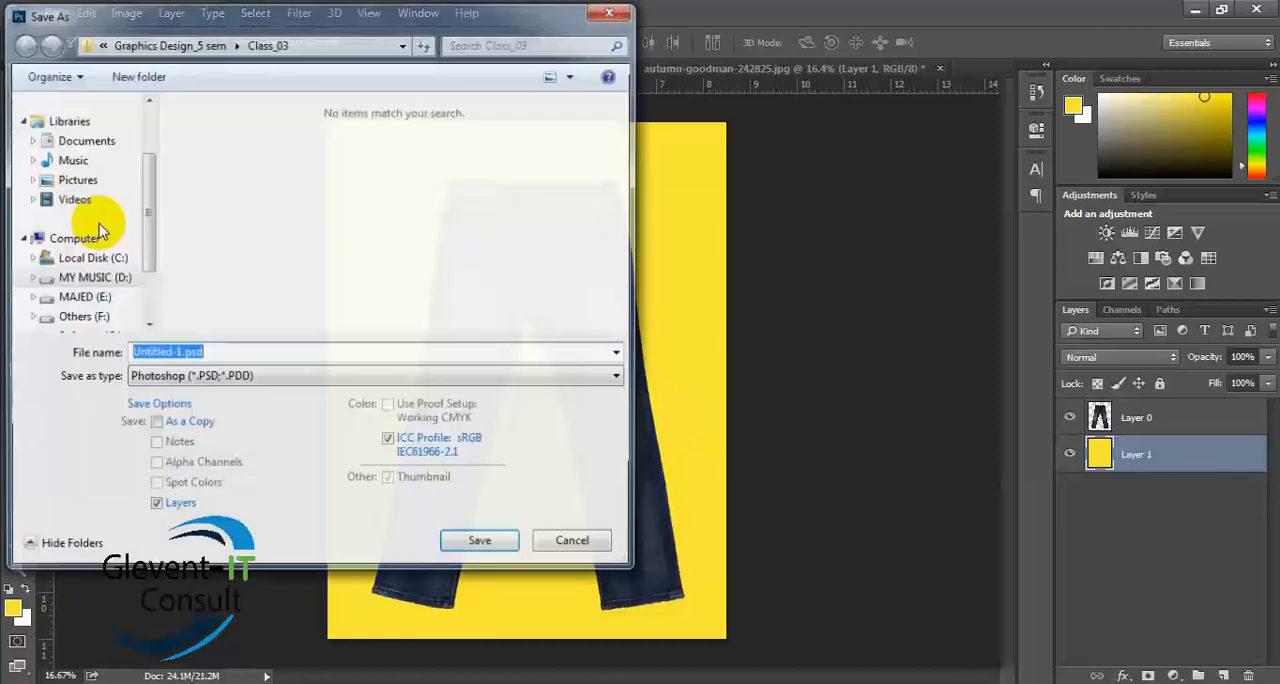
pyautogui.click(243, 378)
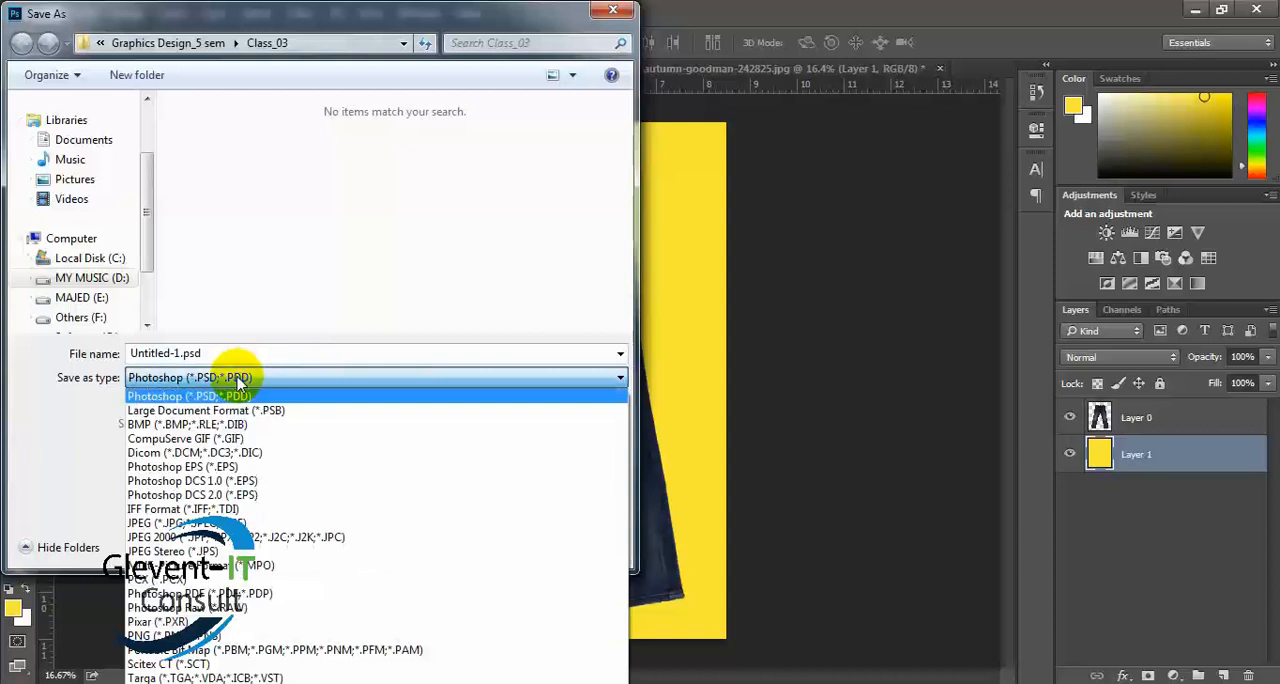
pyautogui.click(196, 537)
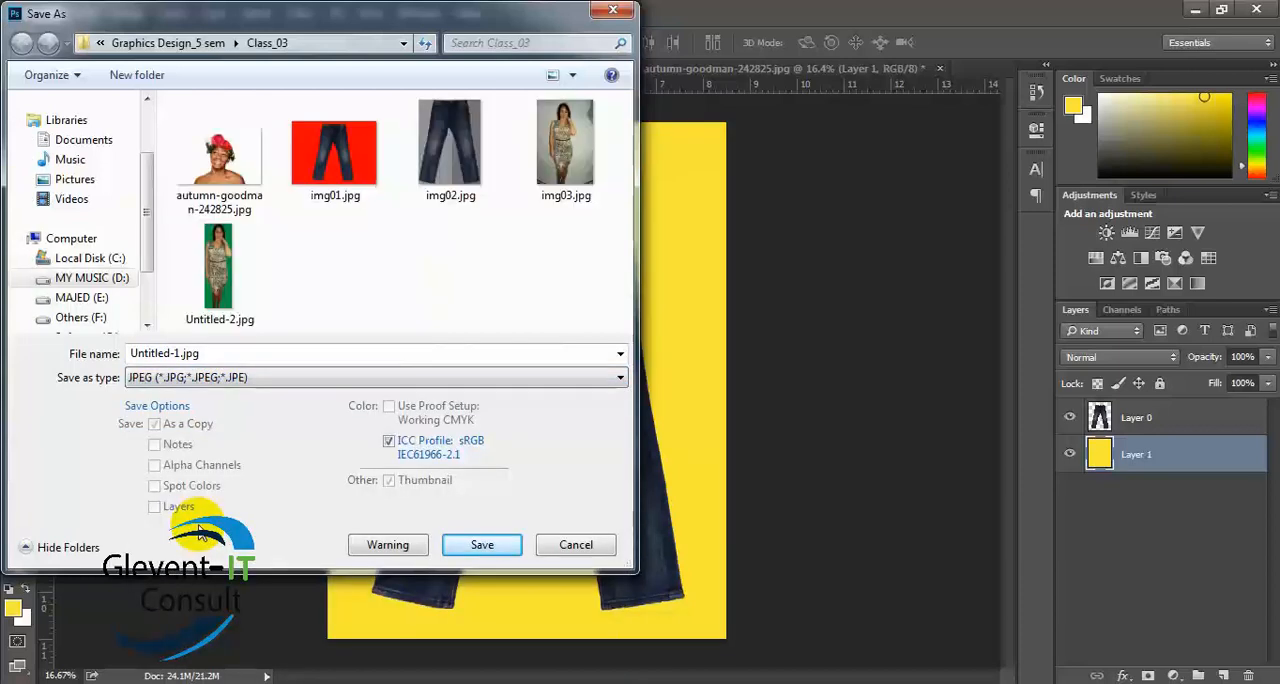
pyautogui.click(483, 544)
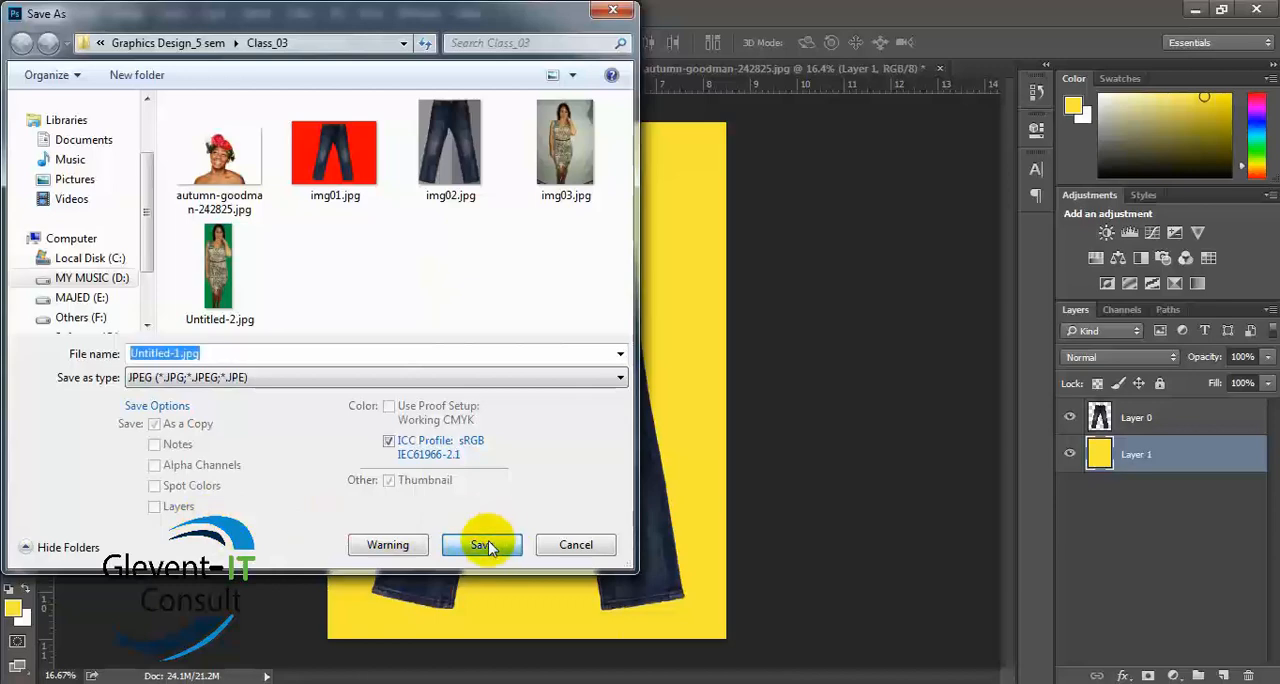
pyautogui.click(751, 174)
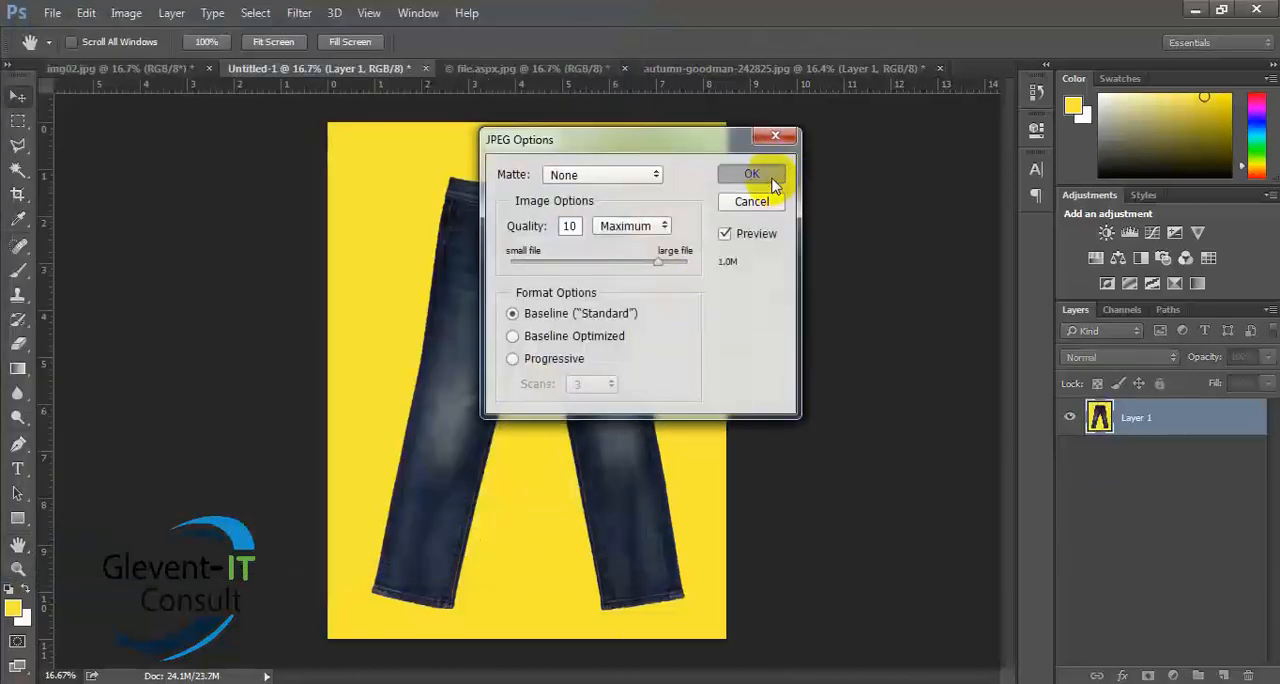
# - Close the flower-crown portrait, file.aspx.jpg and Untitled-1 documents without saving their changes
pyautogui.click(862, 67)
pyautogui.click(939, 70)
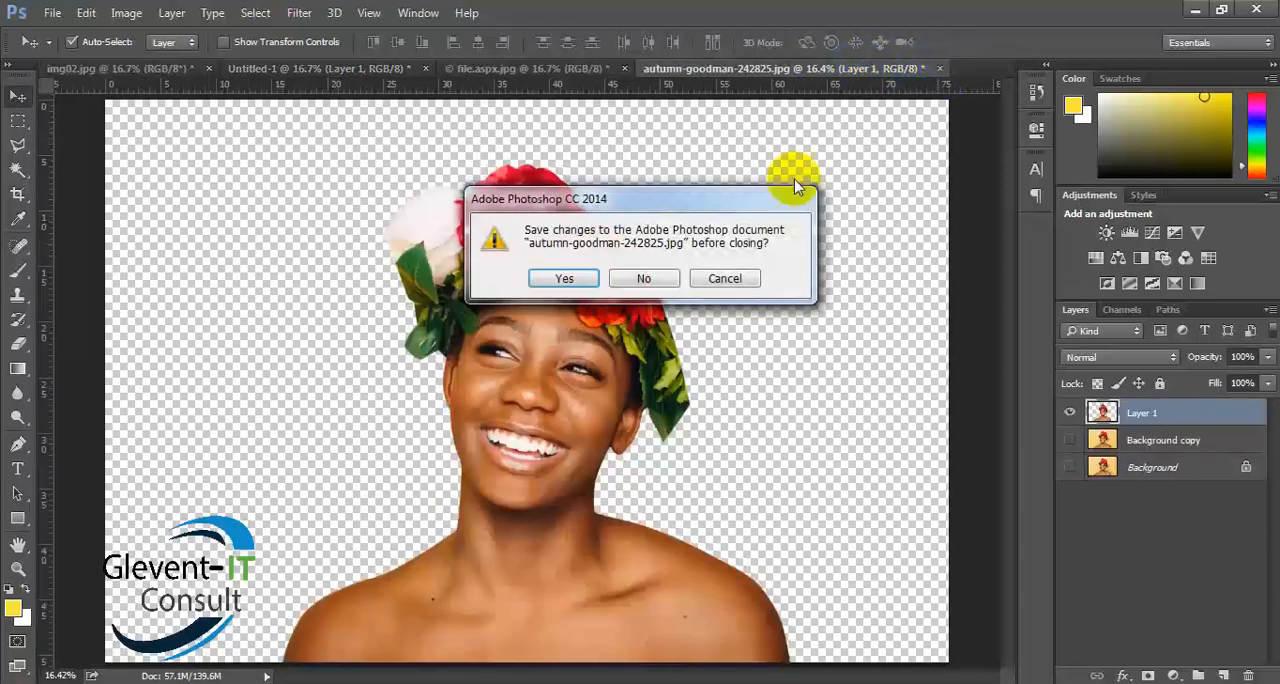
pyautogui.click(660, 278)
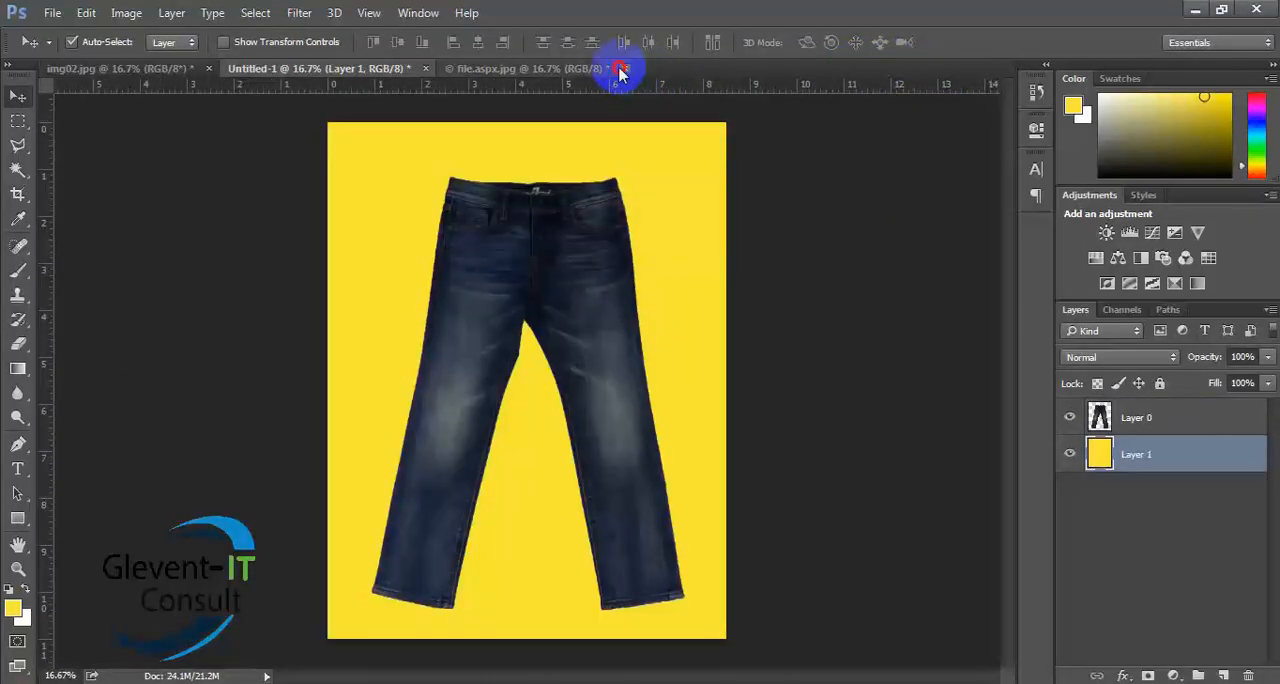
pyautogui.click(623, 68)
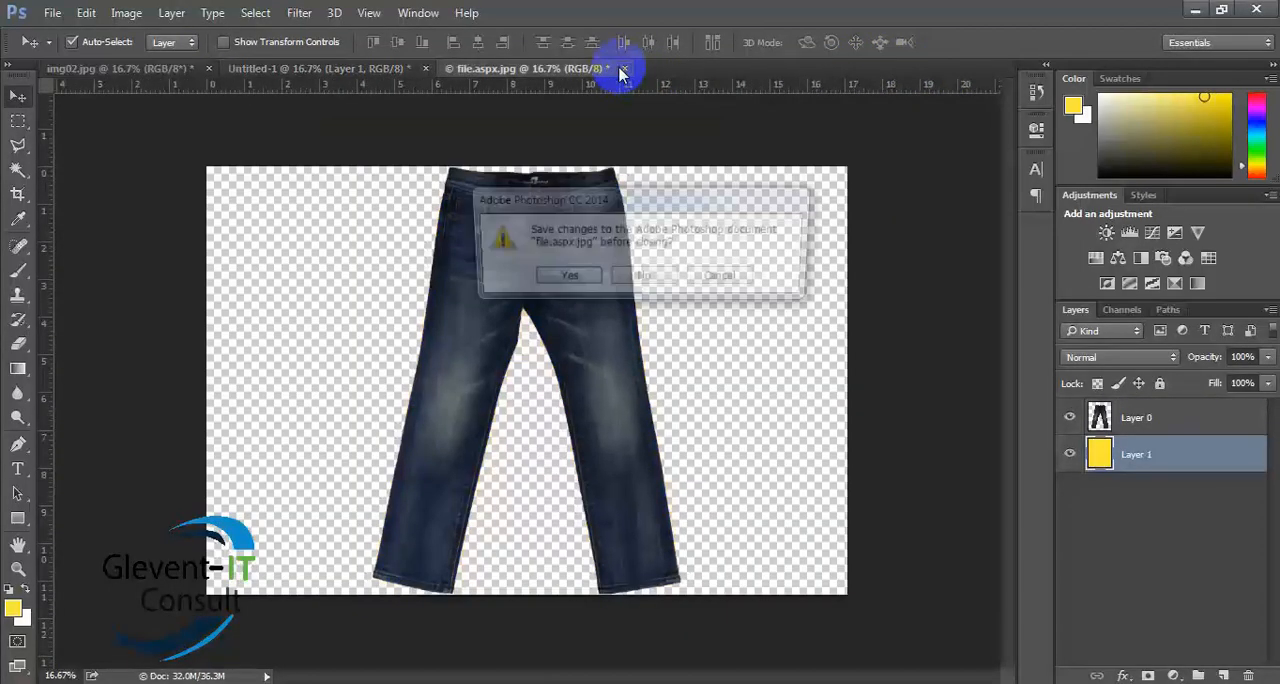
pyautogui.click(645, 278)
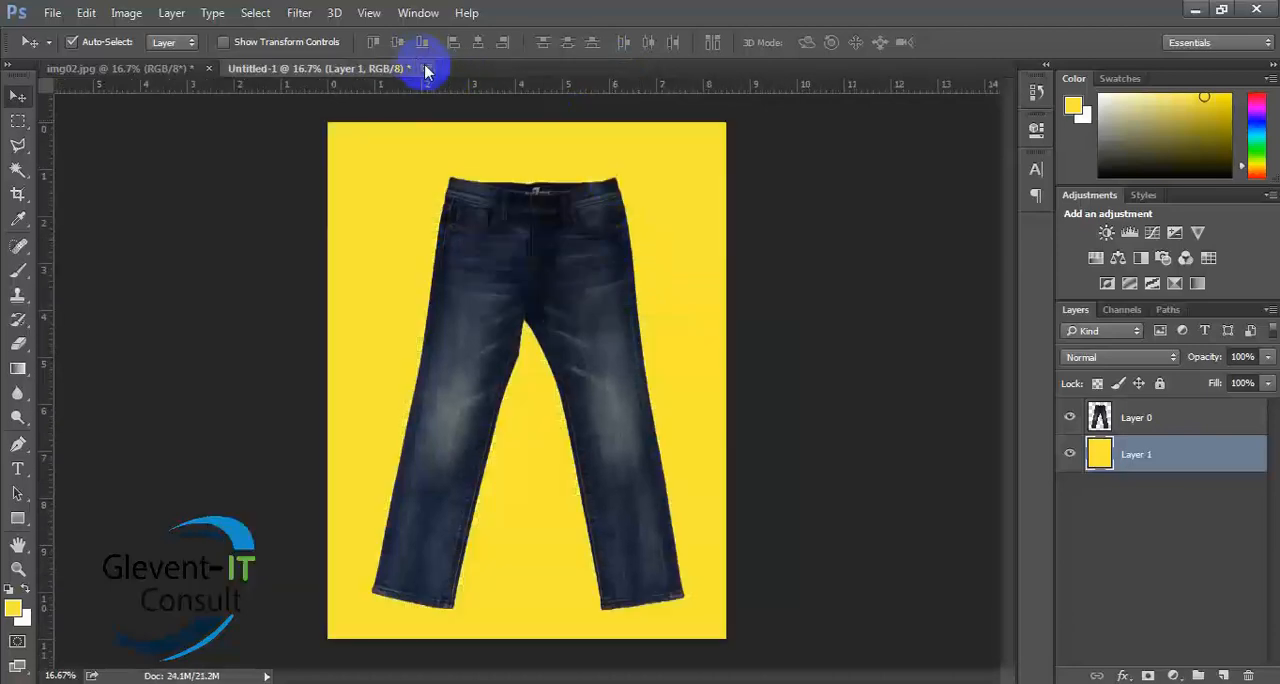
pyautogui.click(428, 69)
pyautogui.click(645, 278)
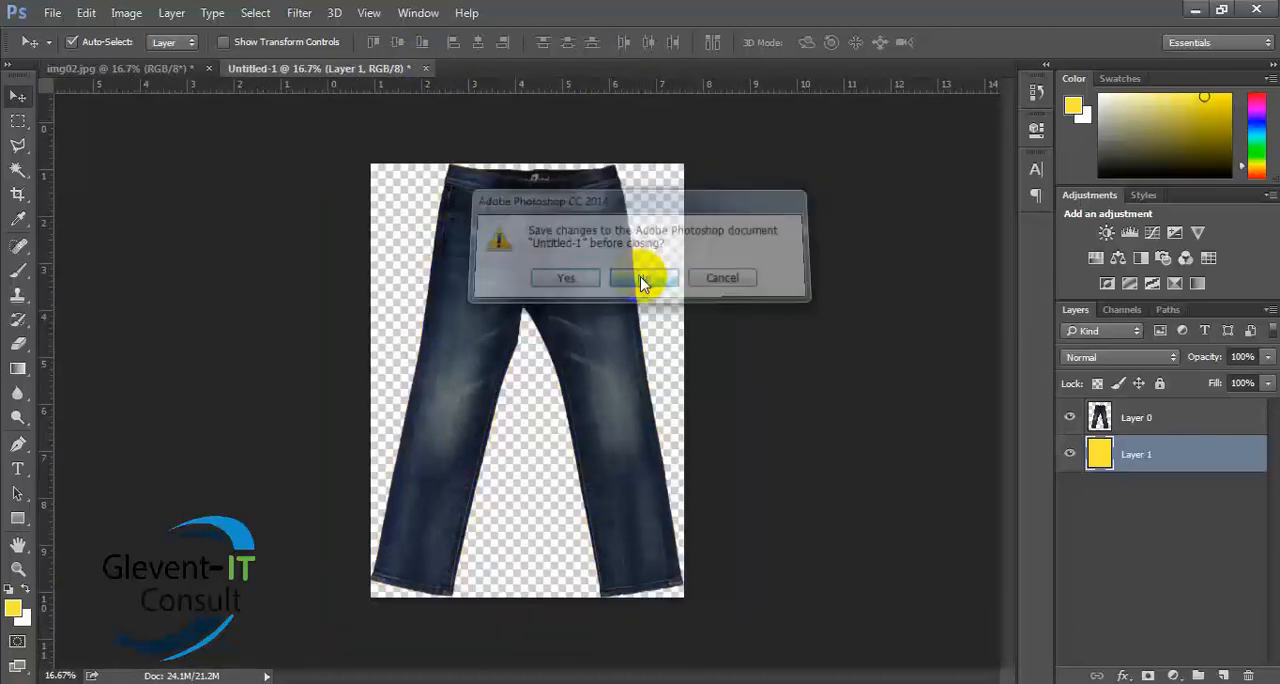
# - Save the transparent jeans cutout to the Desktop in Photoshop format as img02.psd
pyautogui.click(52, 14)
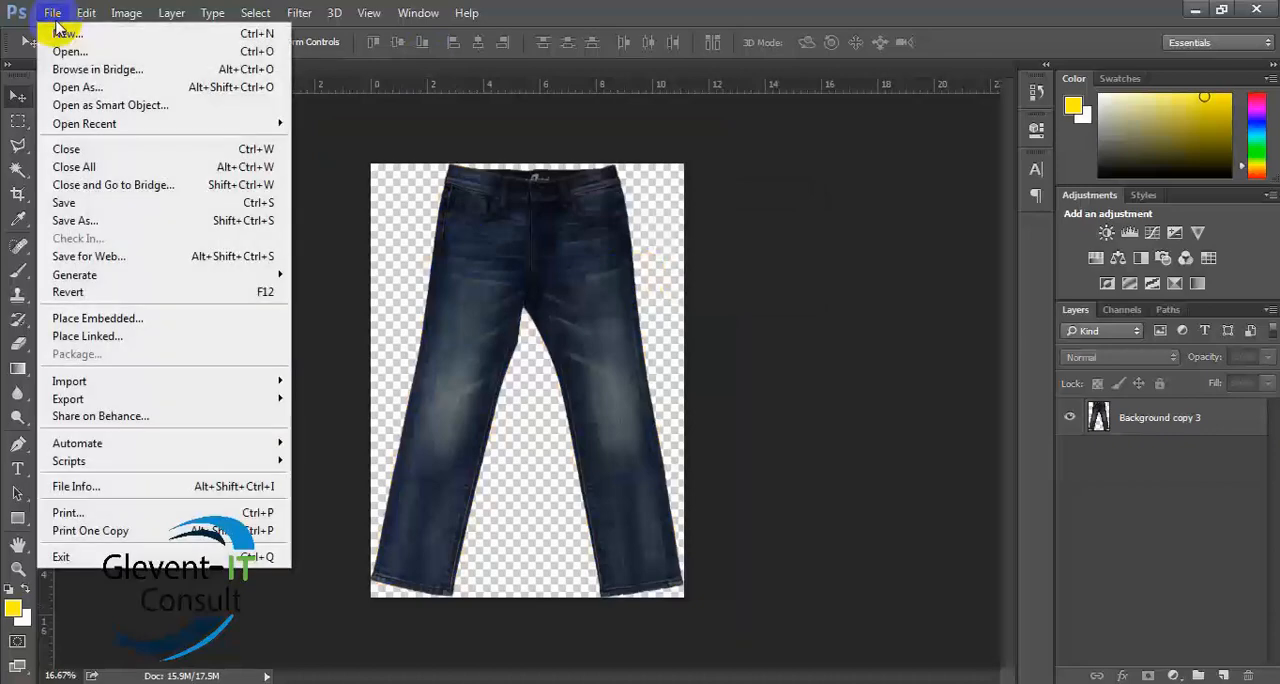
pyautogui.click(72, 221)
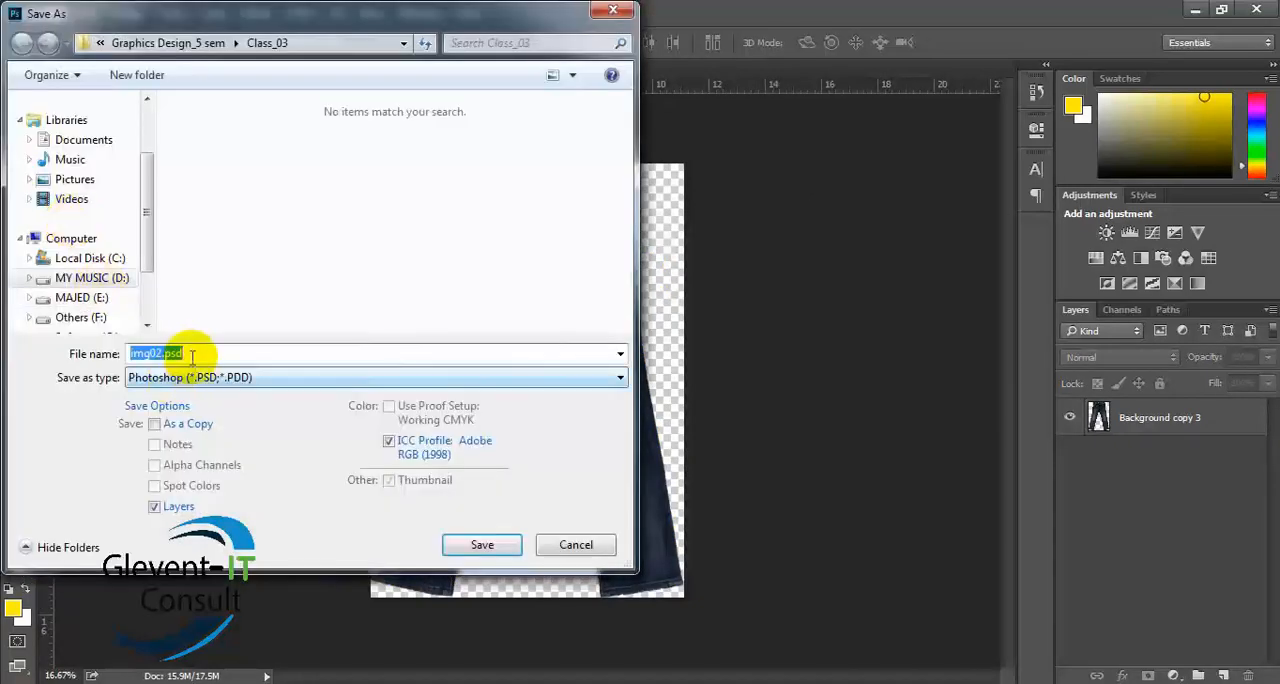
pyautogui.click(212, 377)
pyautogui.click(214, 390)
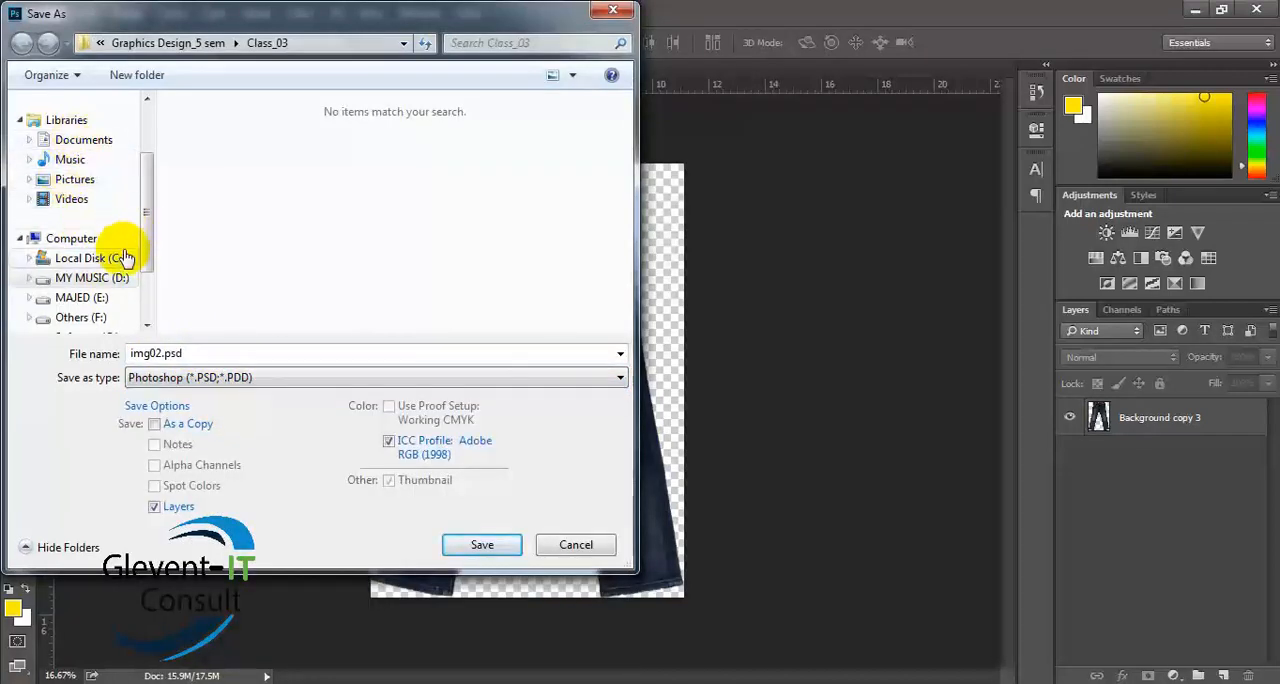
pyautogui.moveTo(143, 166); pyautogui.dragTo(157, 114)
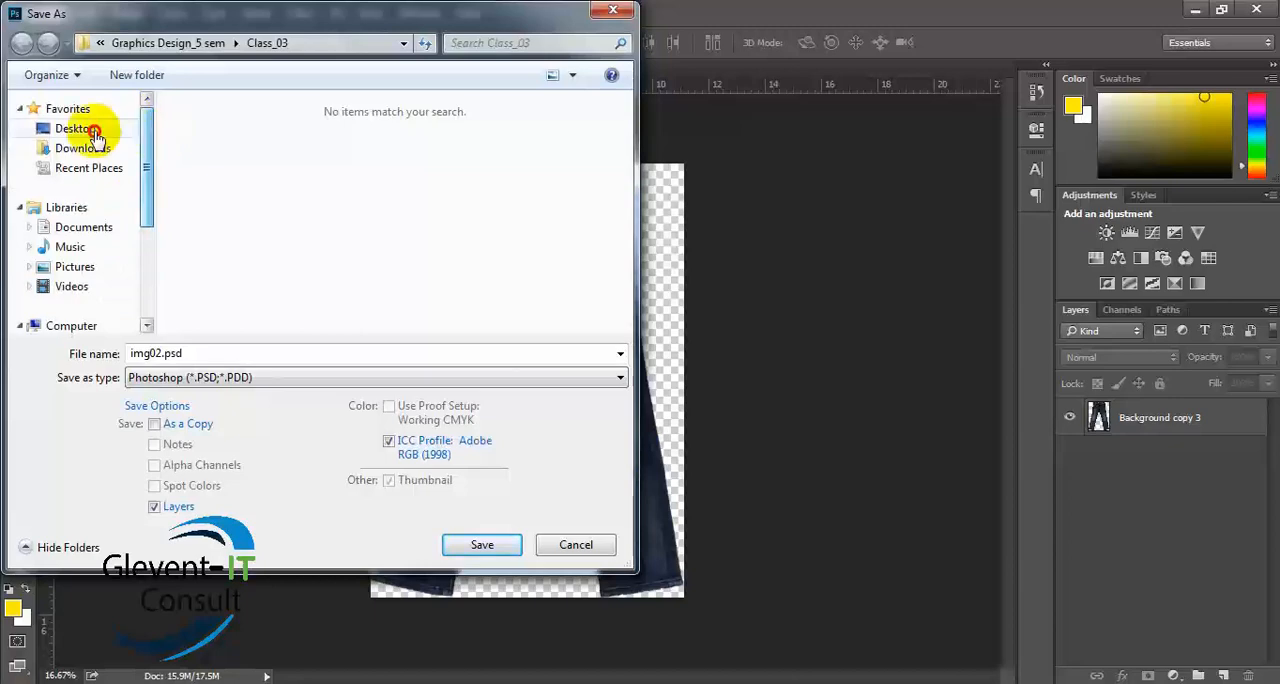
pyautogui.click(80, 128)
pyautogui.click(487, 546)
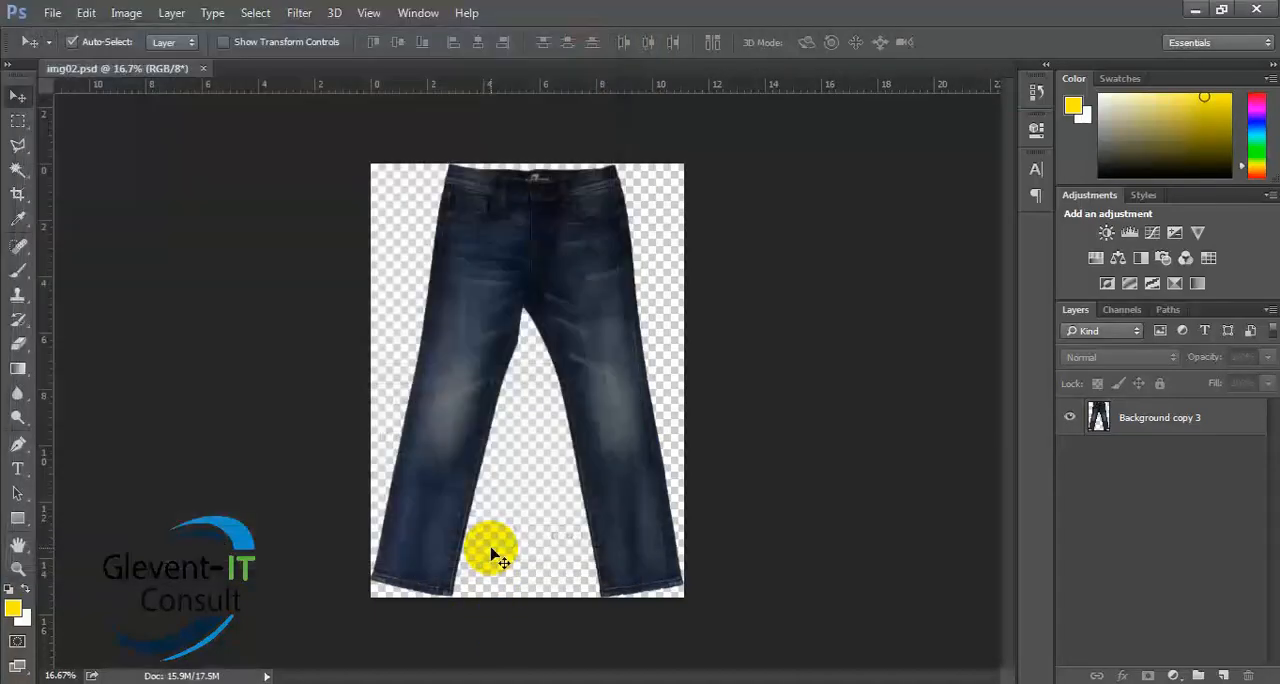
# - Switch to the Windows desktop, open img02.psd from there, and close the document
pyautogui.click(1194, 11)
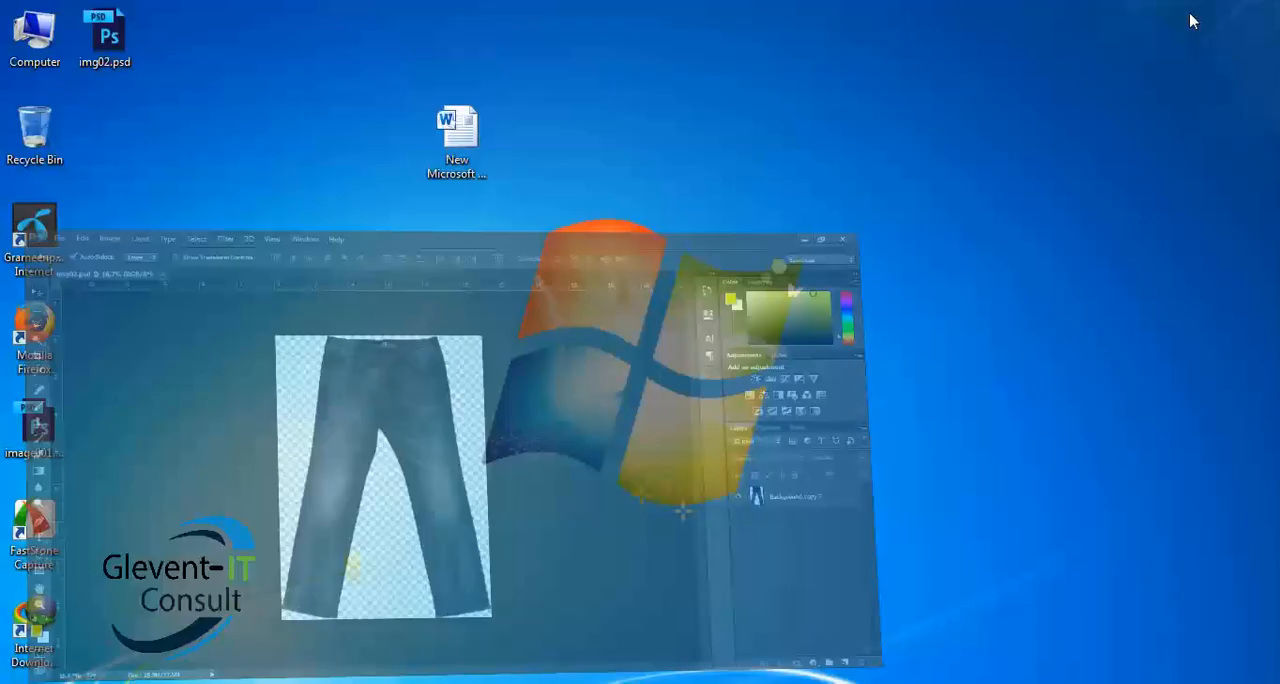
pyautogui.click(137, 42)
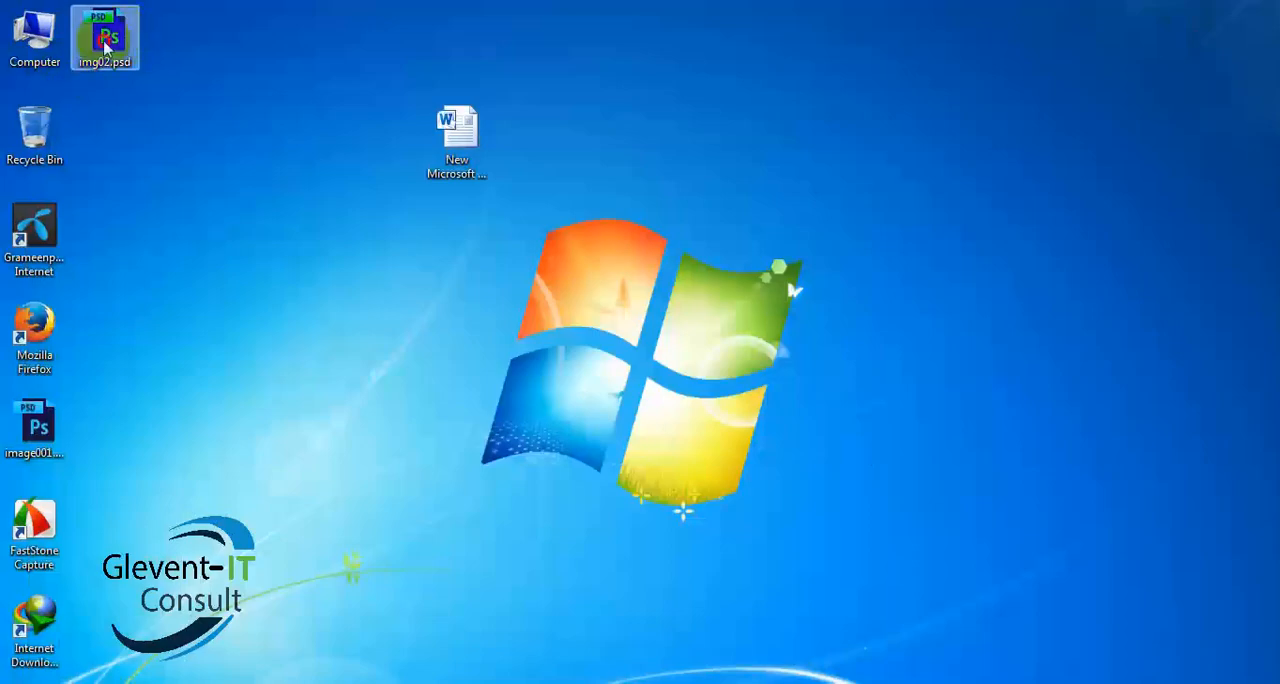
pyautogui.doubleClick(108, 38)
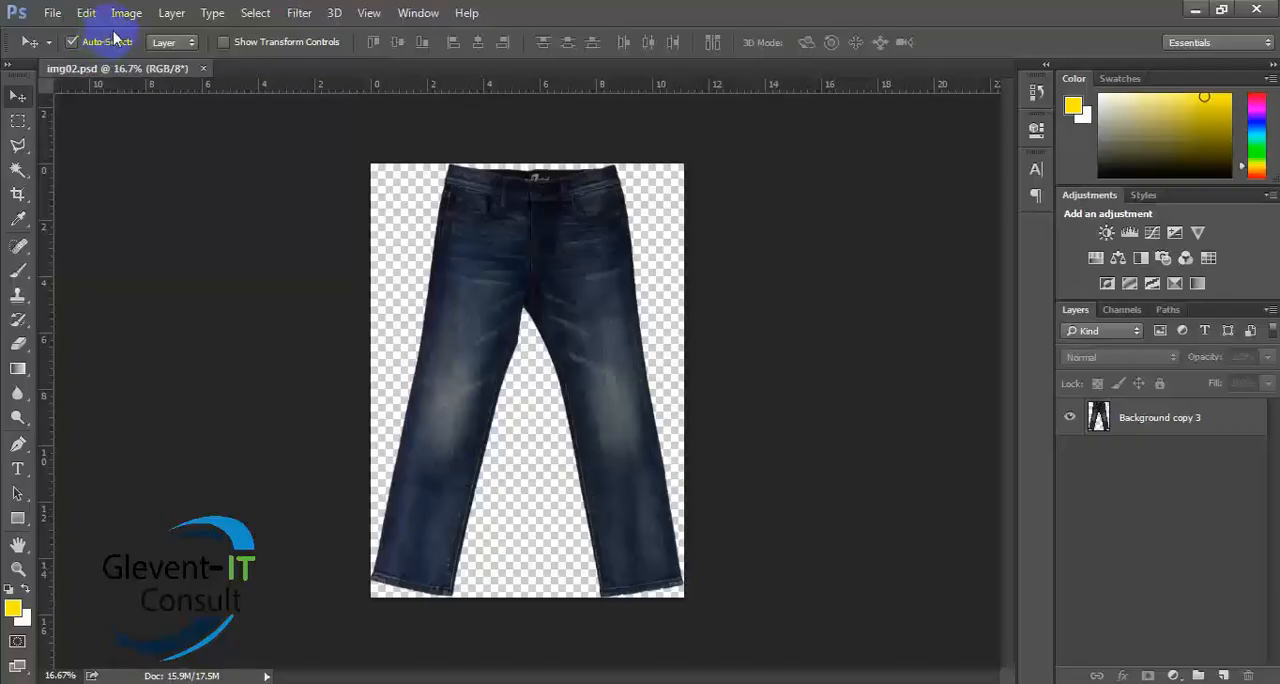
pyautogui.click(203, 69)
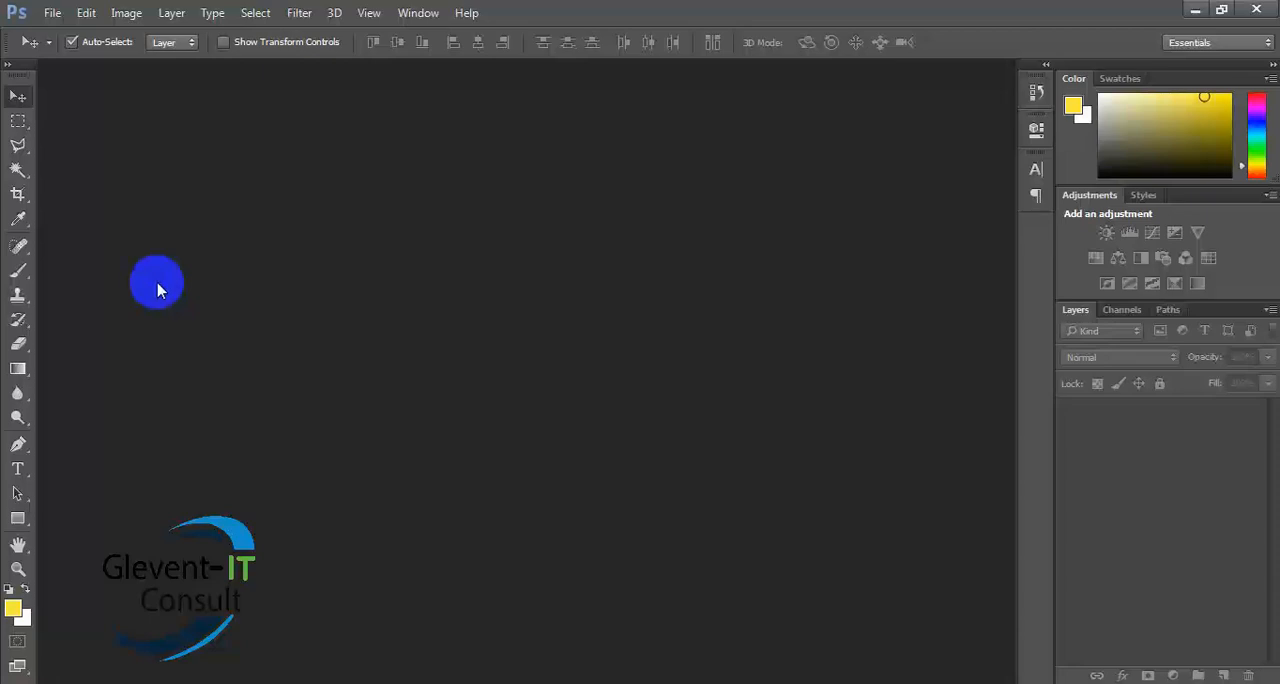
# - Activate the Magic Wand tool and replace it with the Quick Selection tool from the same group
pyautogui.click(15, 173)
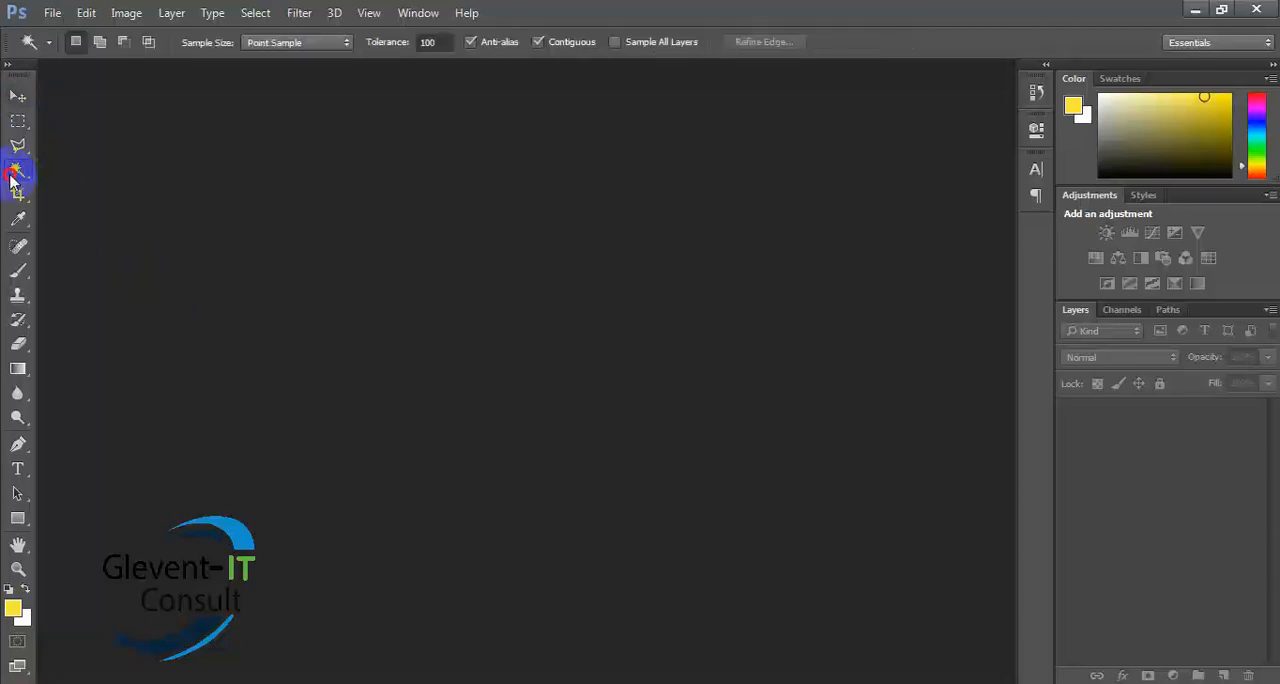
pyautogui.rightClick(11, 176)
pyautogui.click(100, 170)
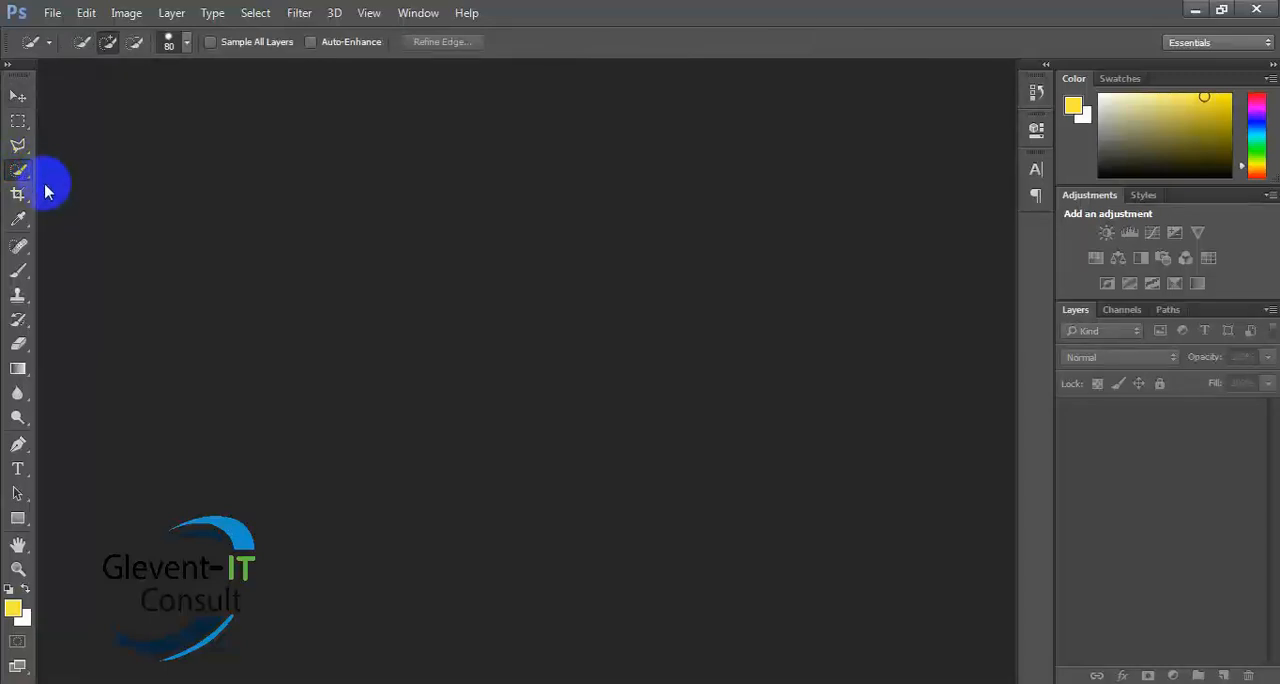
# - Activate the Pen tool, try the Freeform Pen tool, and return to the standard Pen tool
pyautogui.click(13, 448)
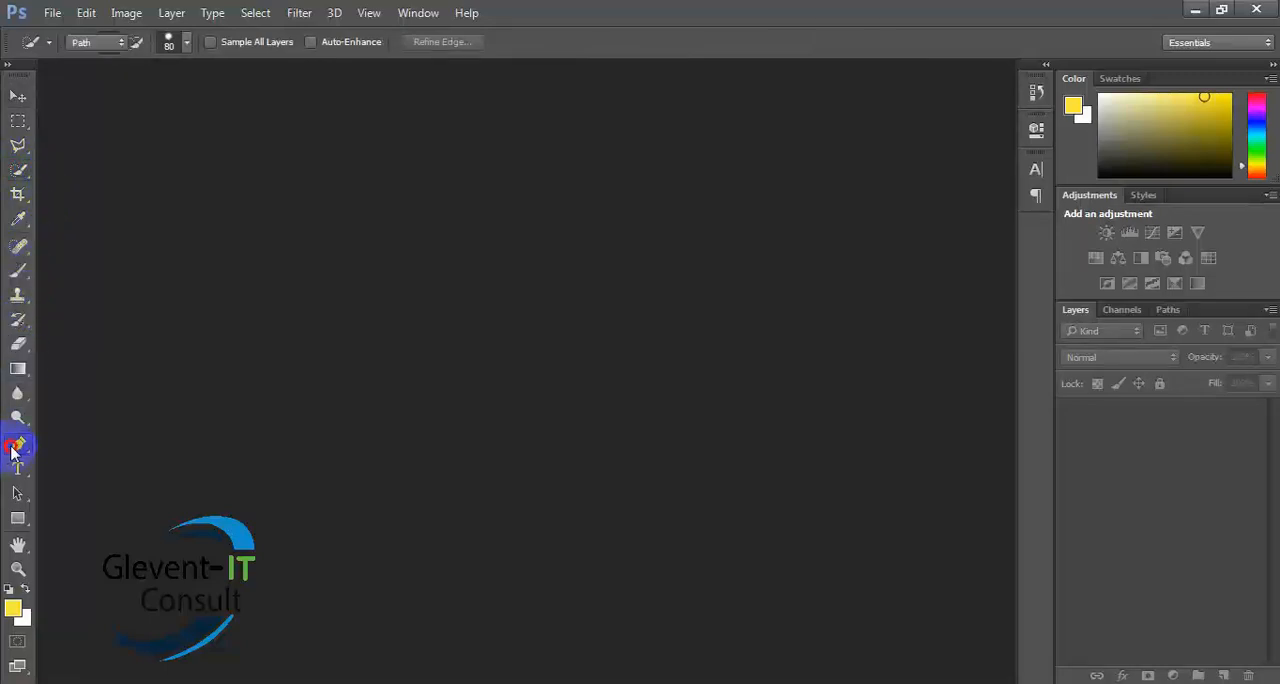
pyautogui.click(105, 443)
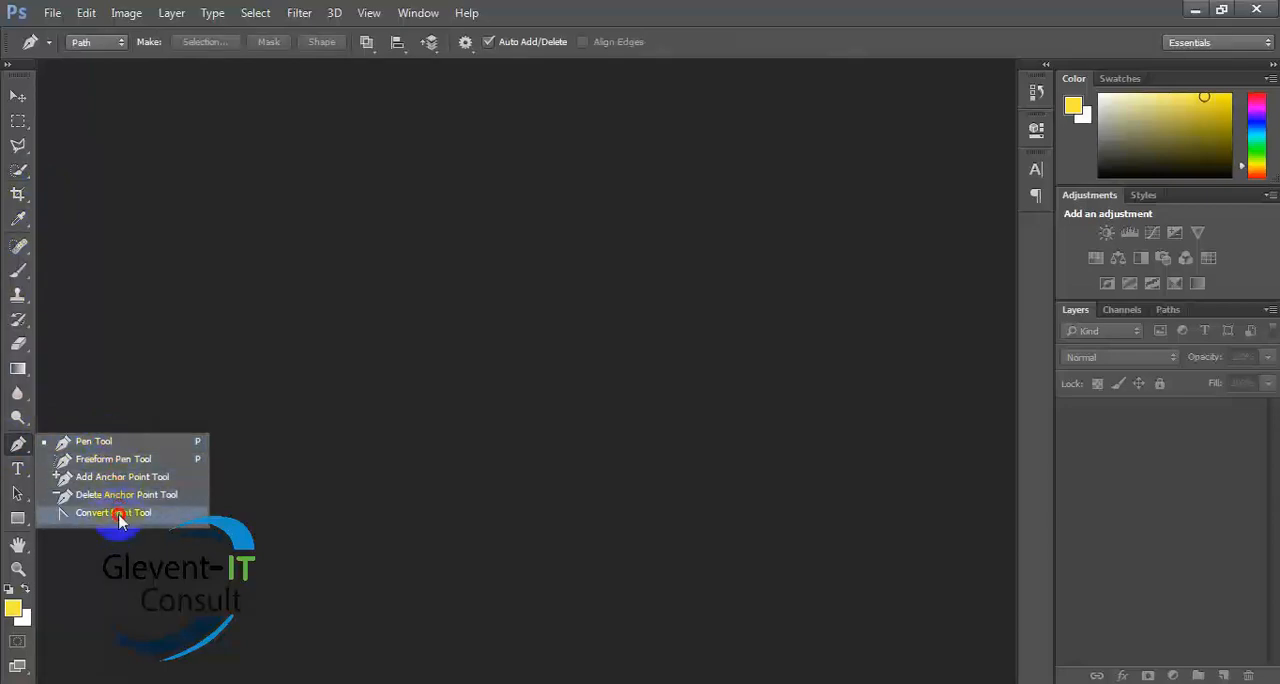
pyautogui.click(110, 460)
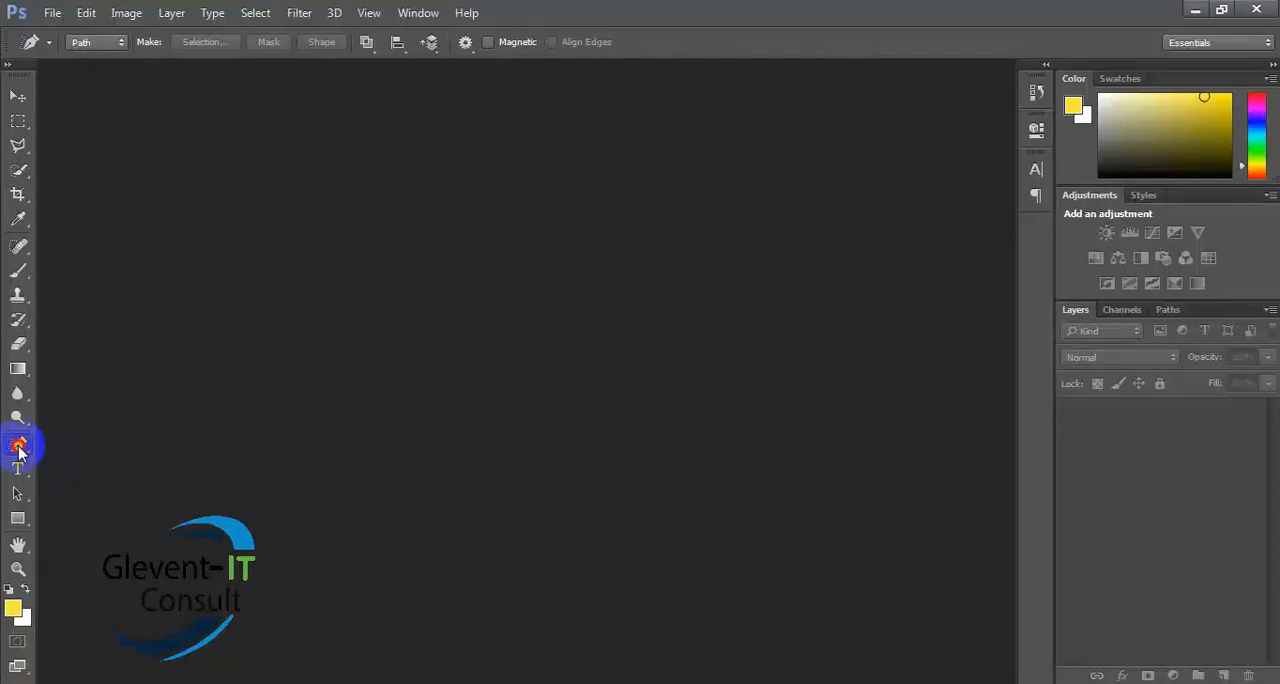
pyautogui.click(19, 447)
pyautogui.click(105, 438)
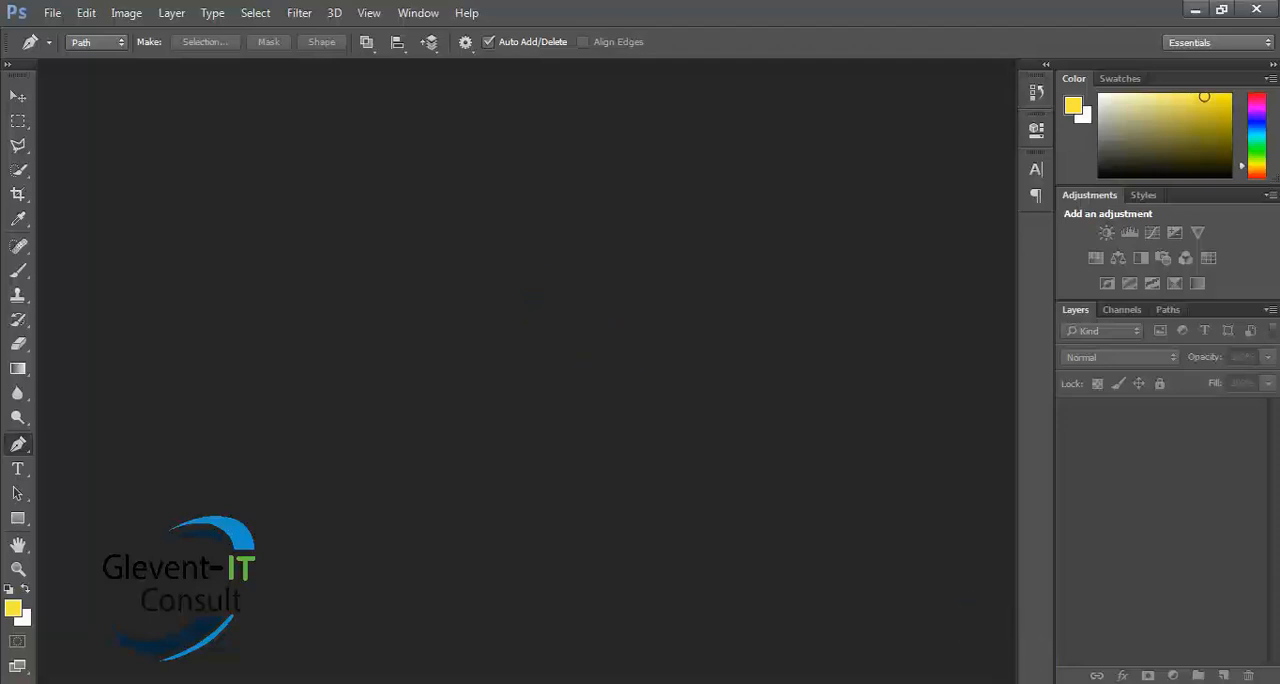
pyautogui.click(1097, 683)
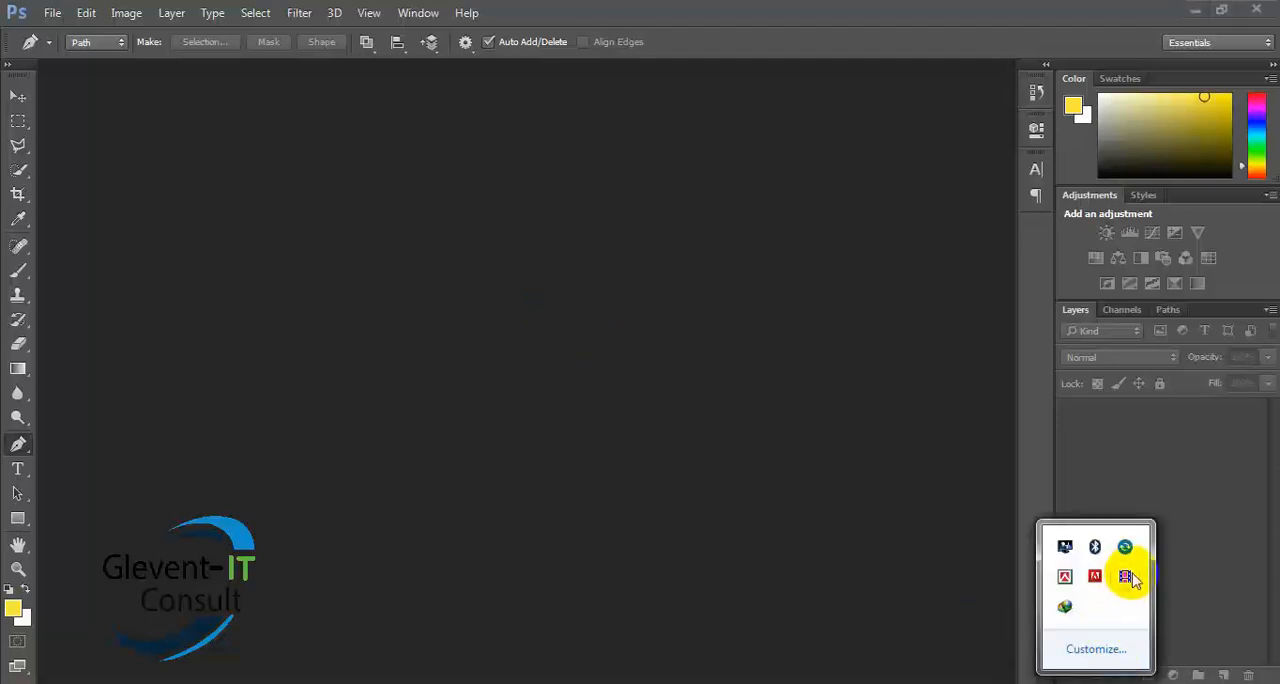